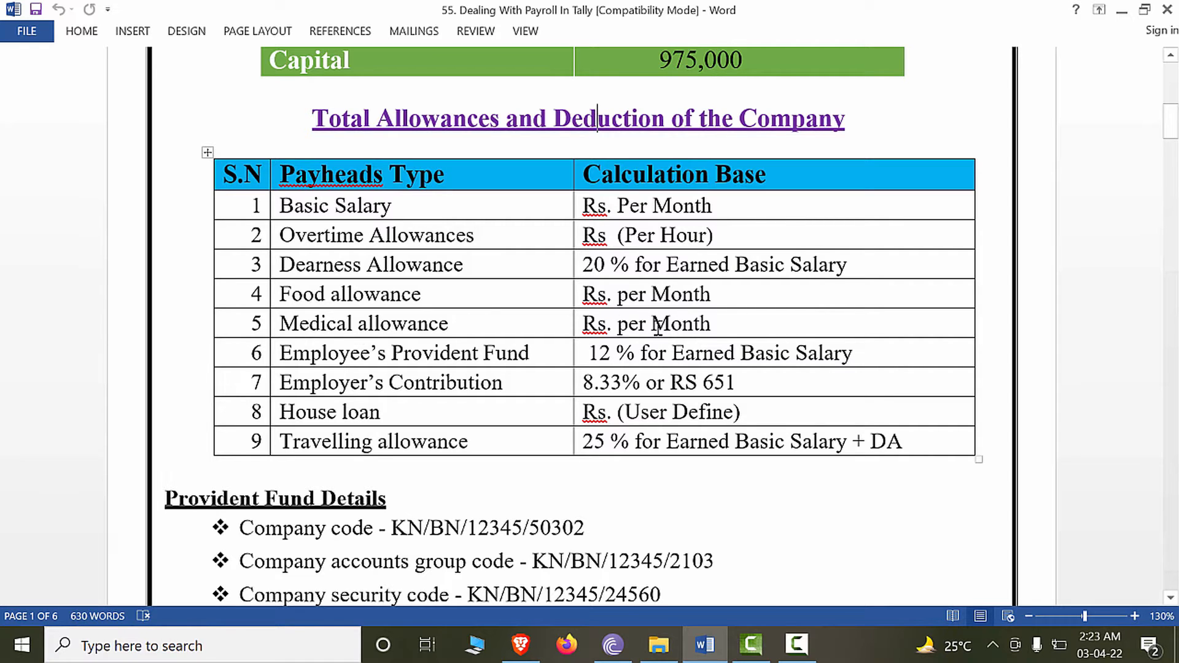
Review the company's allowances and deductions table, provident fund details and July attendance information in the payroll document.
scroll(668, 326, "down", 1)
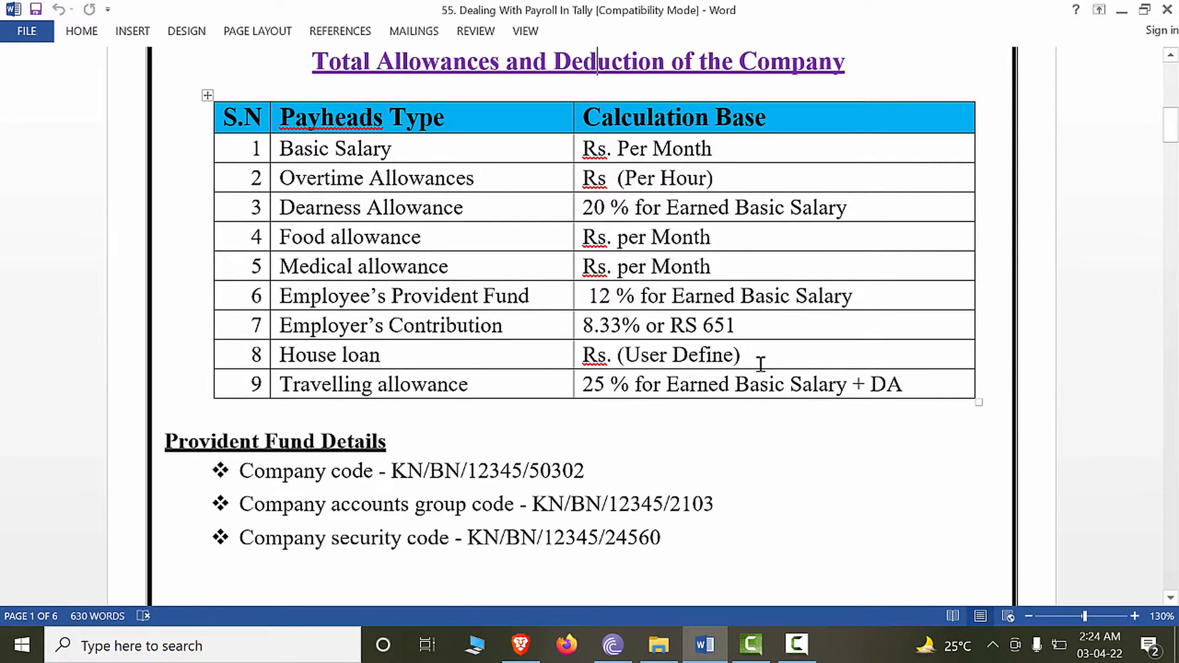
scroll(760, 364, "down", 5)
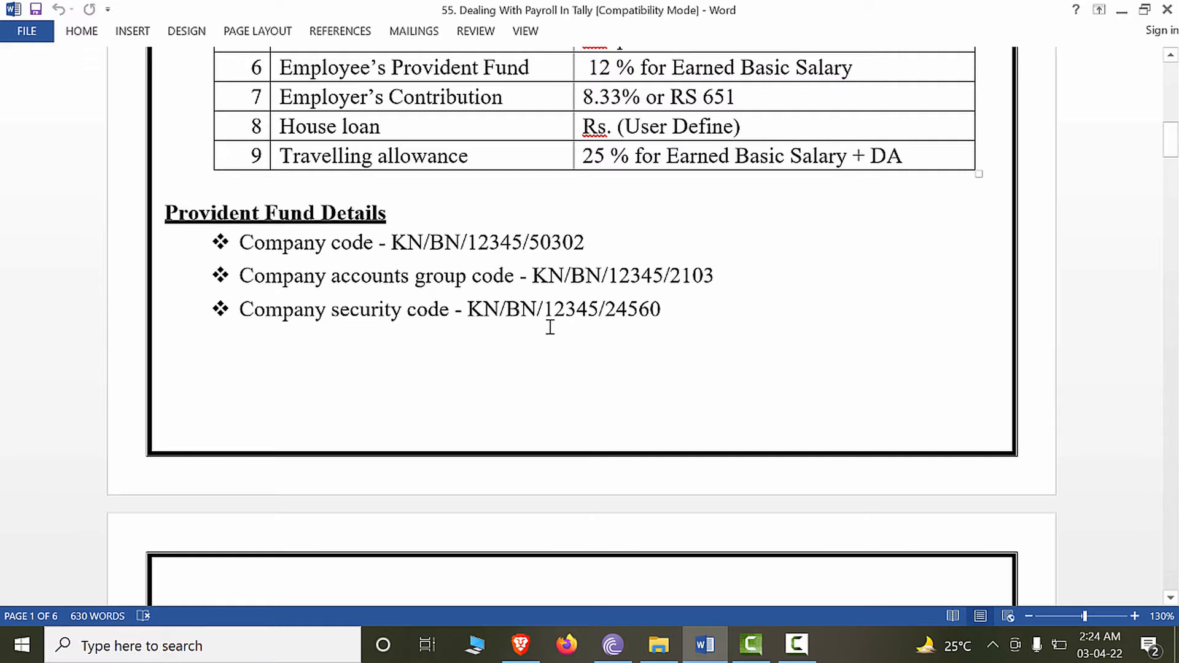
scroll(545, 316, "down", 9)
scroll(545, 320, "down", 2)
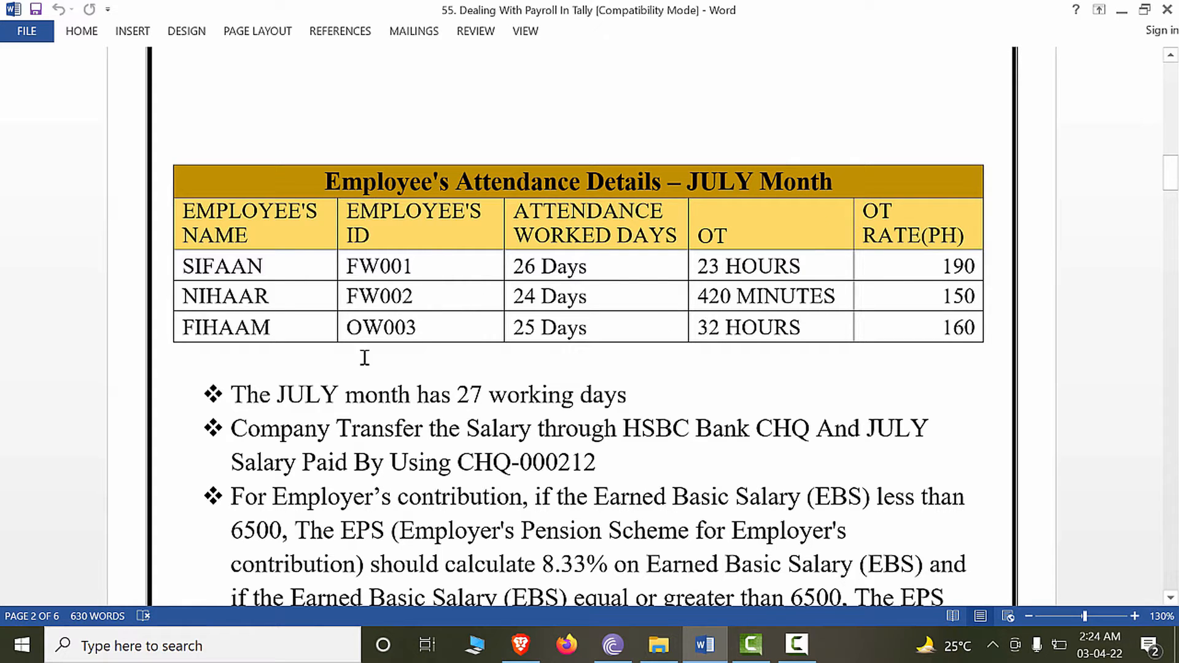
scroll(421, 344, "down", 2)
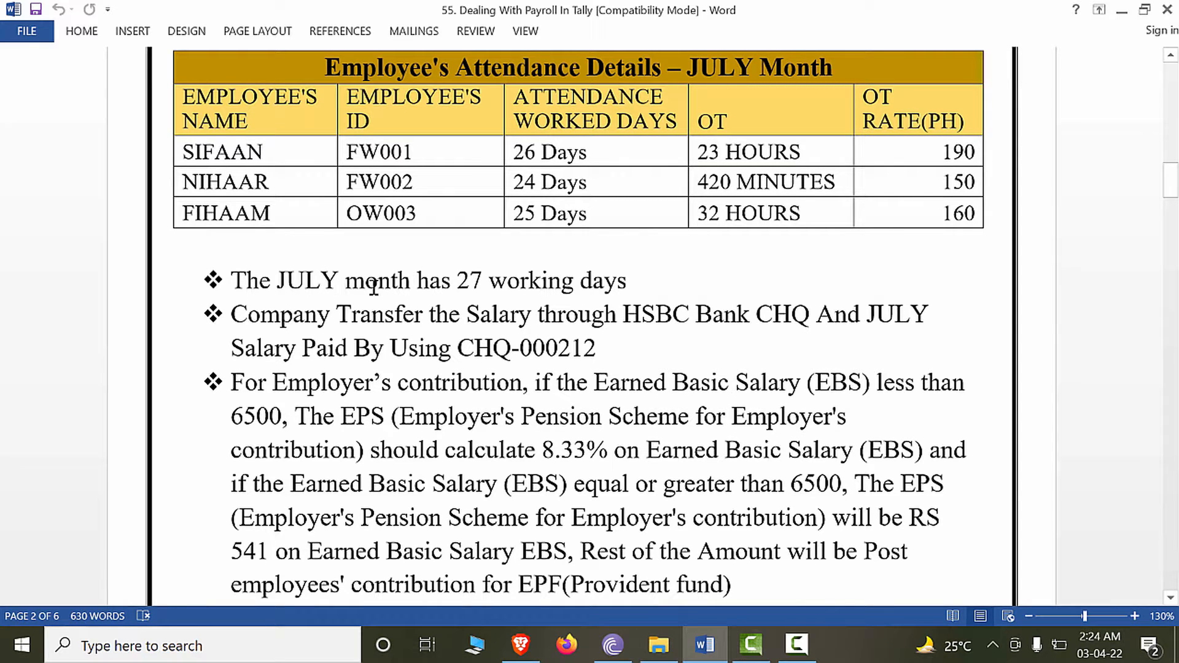
scroll(473, 450, "down", 3)
scroll(485, 368, "up", 4)
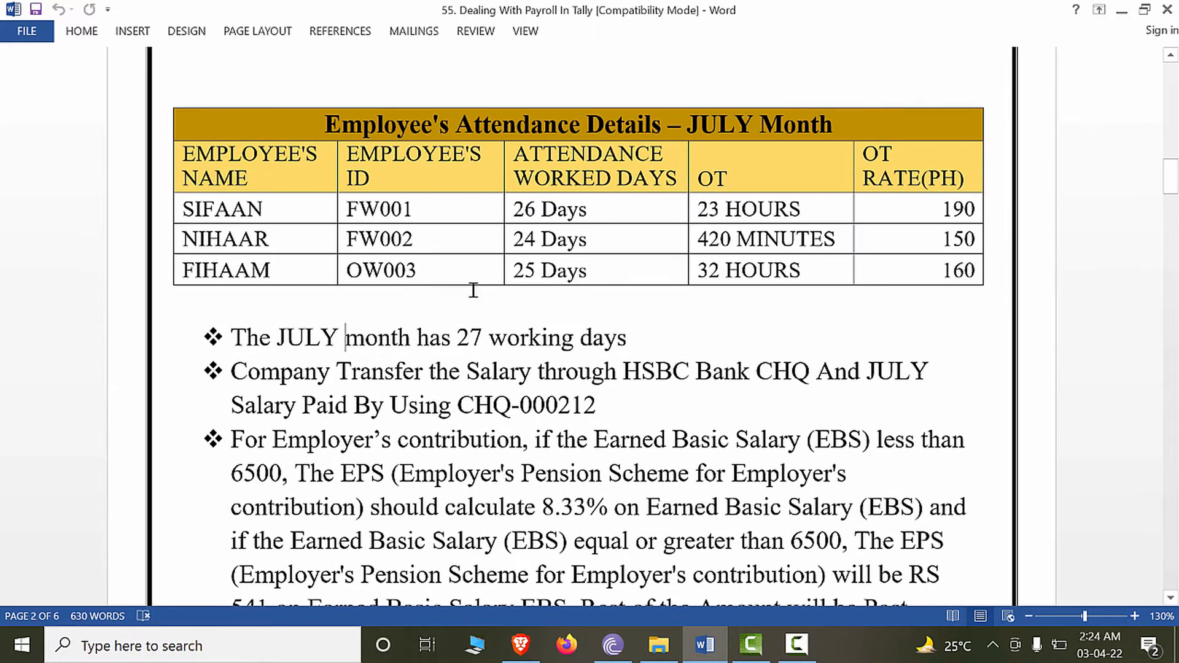
scroll(617, 313, "down", 10)
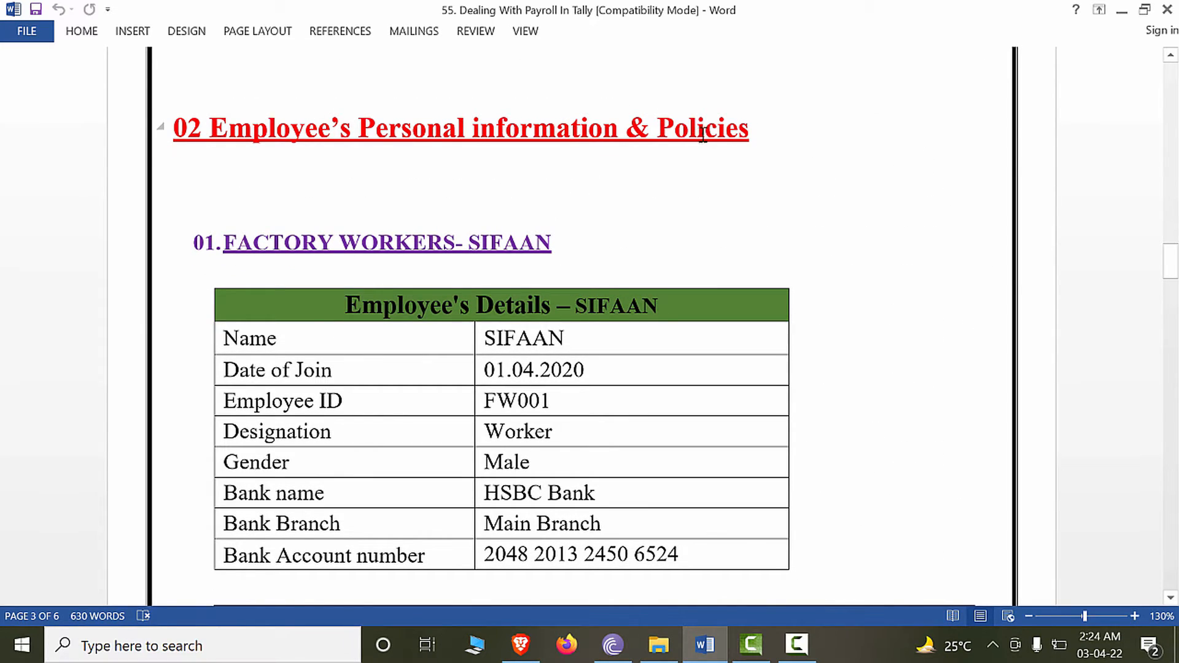
Review each employee's details and pay heads and the five-step payroll overview, finishing back at the company information section.
scroll(575, 339, "down", 3)
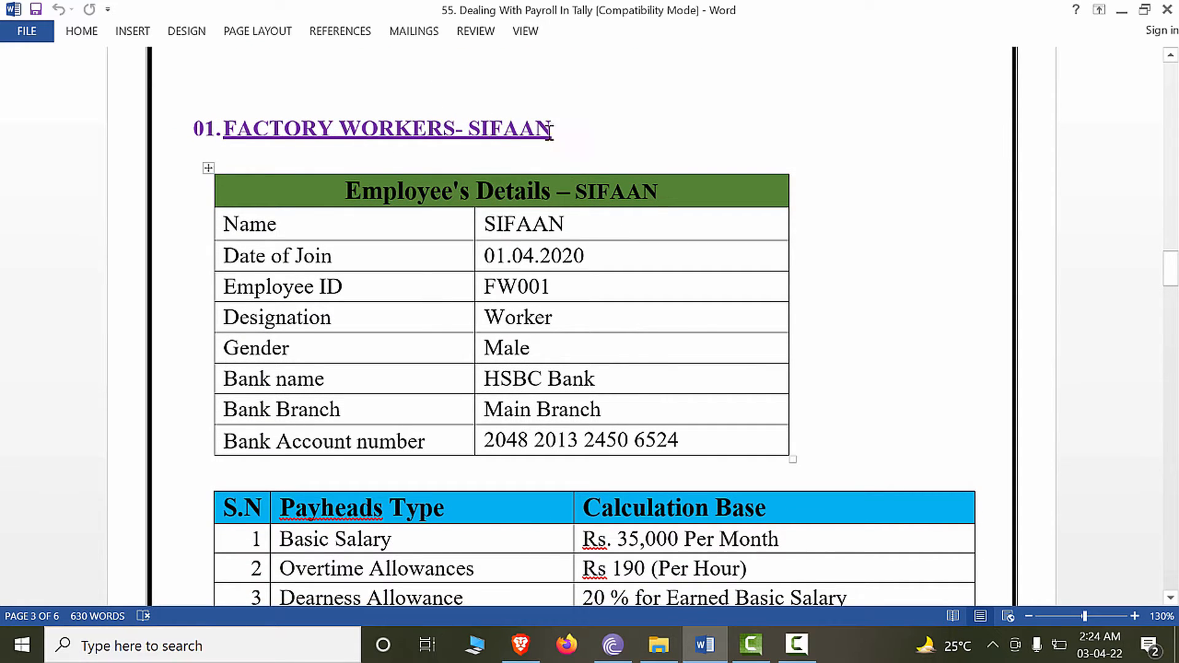
scroll(602, 172, "down", 2)
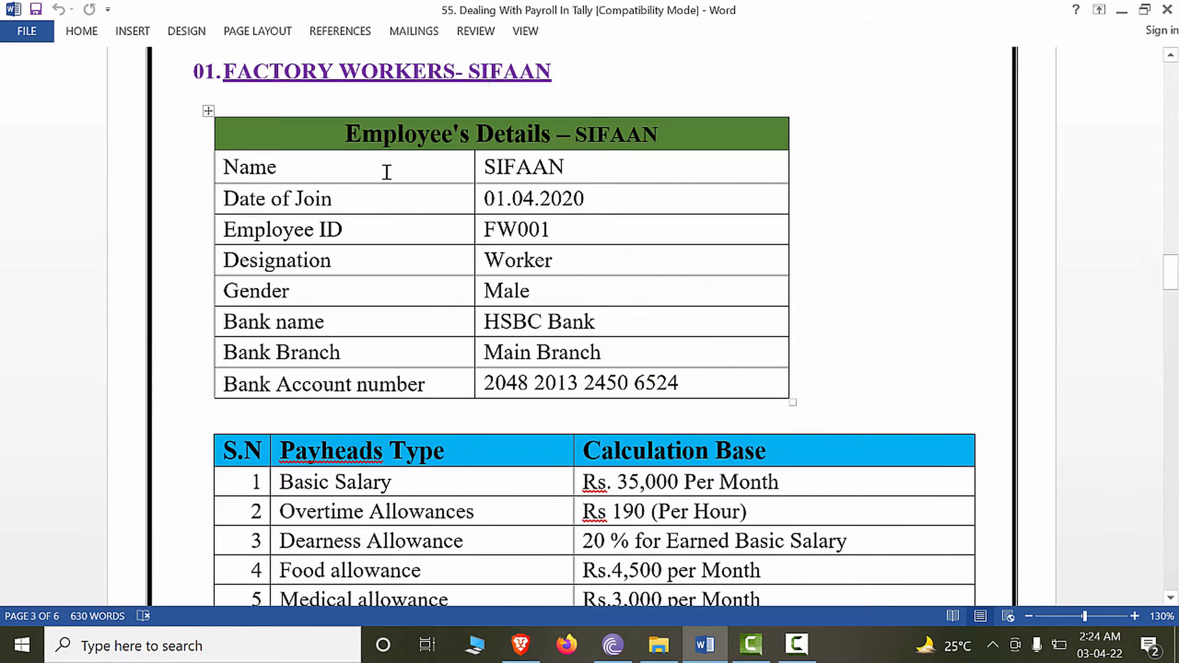
scroll(628, 557, "down", 2)
scroll(628, 557, "down", 4)
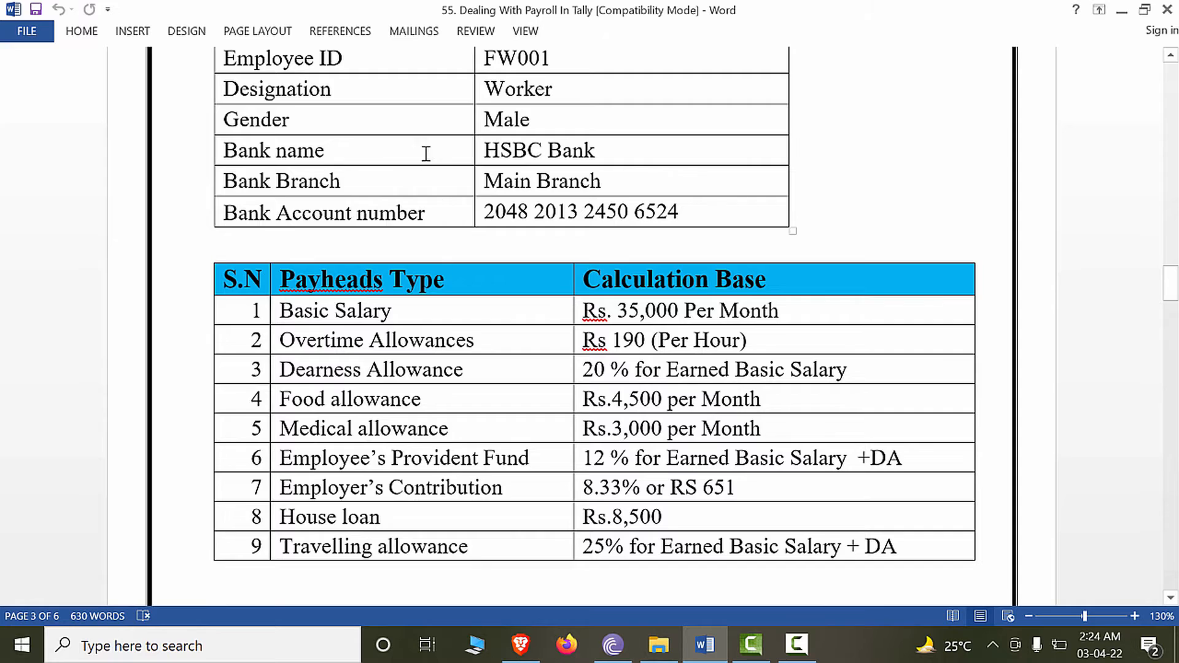
scroll(430, 161, "up", 4)
scroll(430, 162, "down", 10)
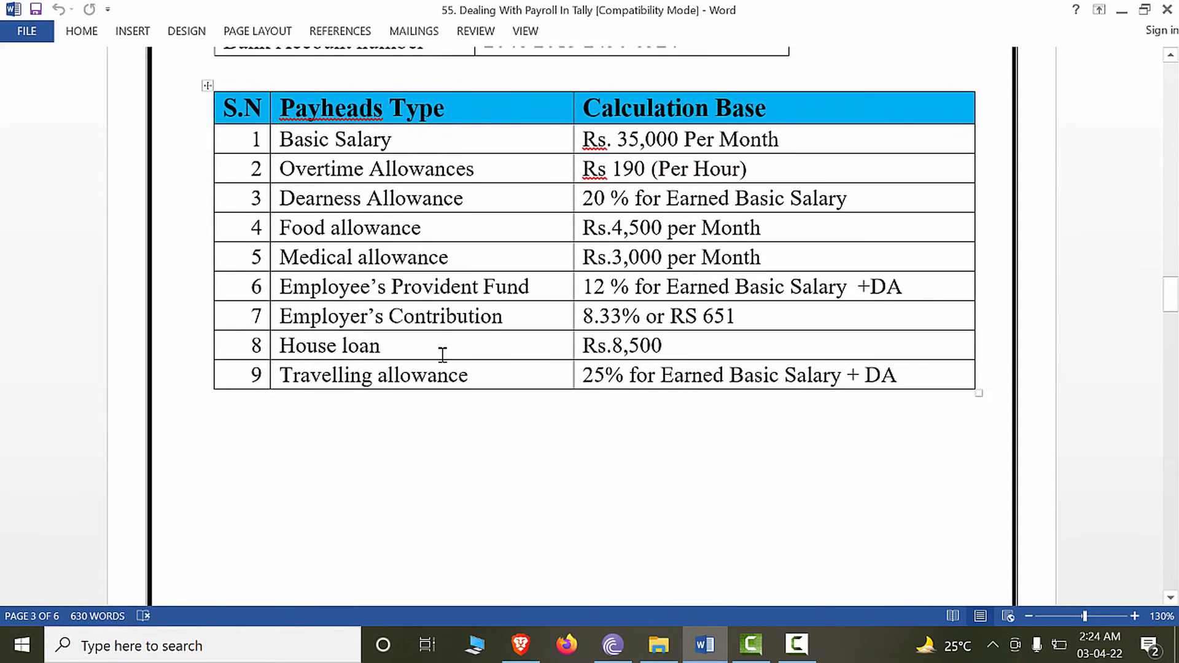
scroll(442, 359, "down", 14)
scroll(441, 362, "down", 8)
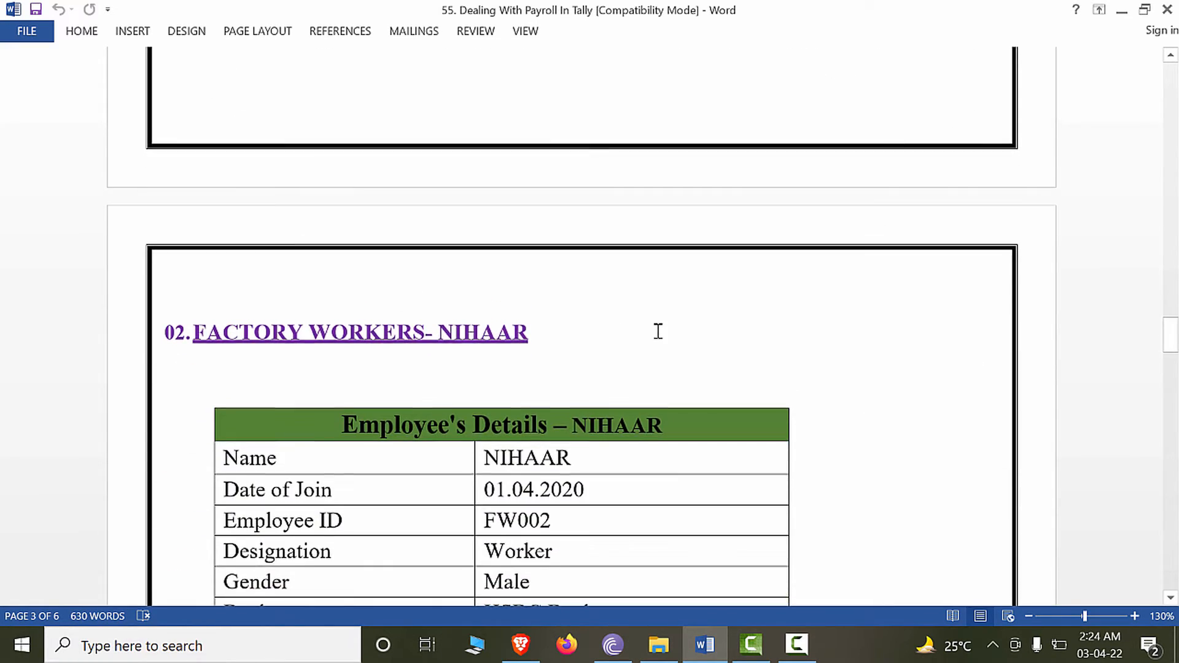
scroll(657, 331, "down", 4)
scroll(505, 266, "down", 20)
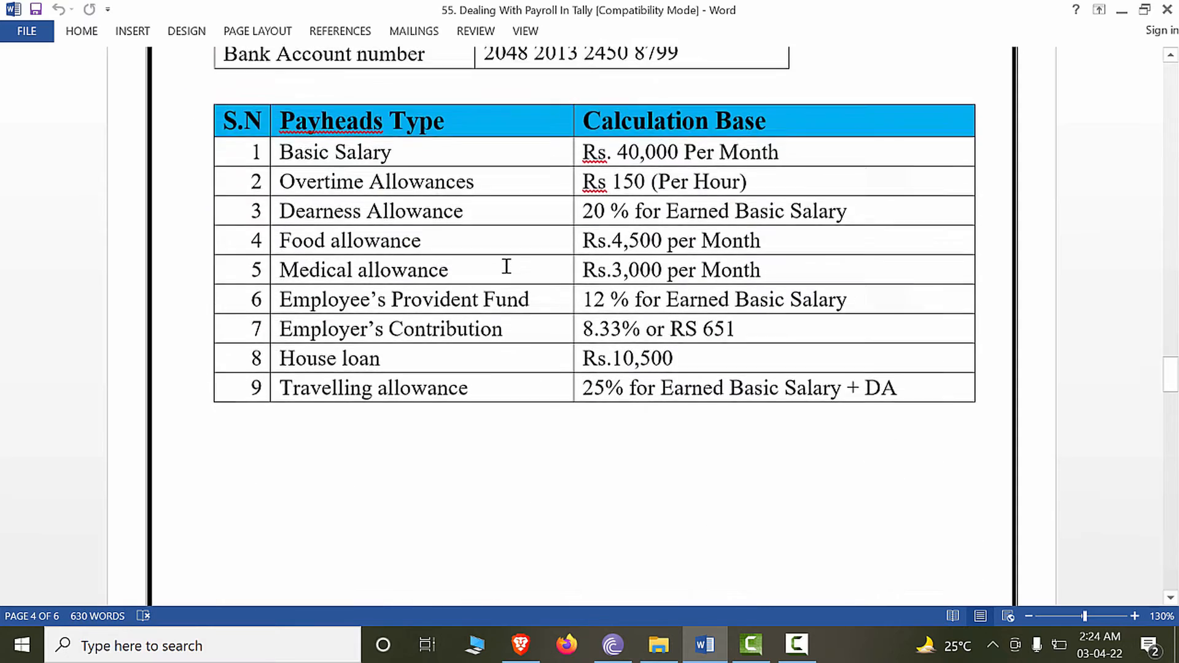
scroll(506, 266, "down", 20)
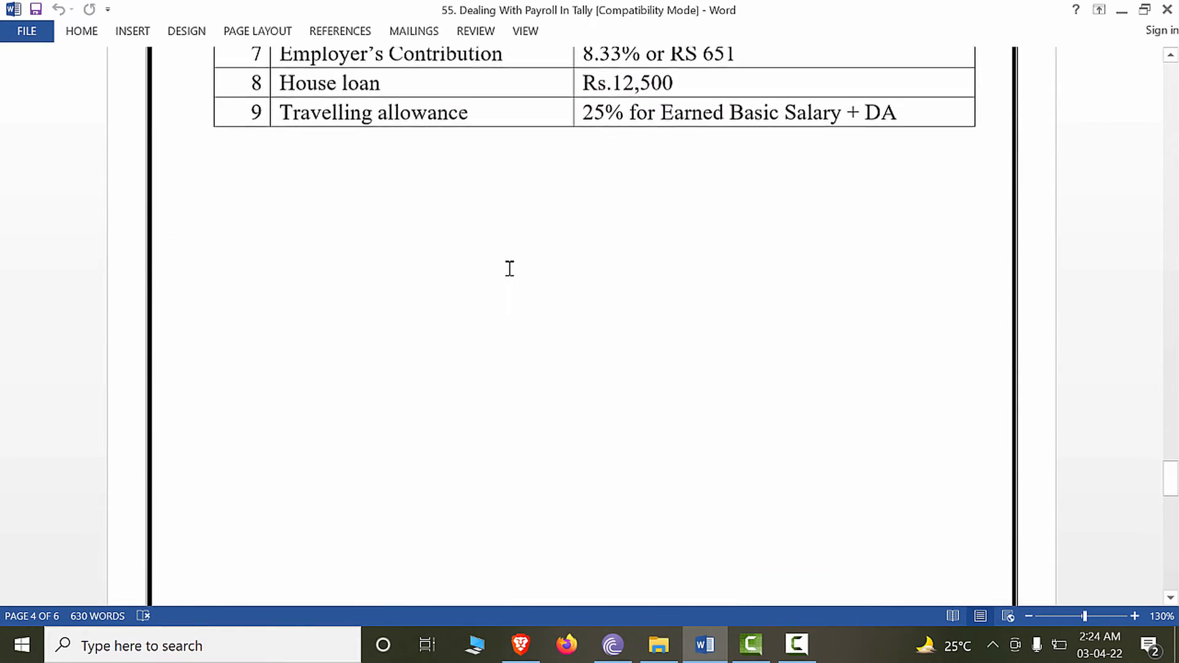
scroll(509, 268, "down", 3)
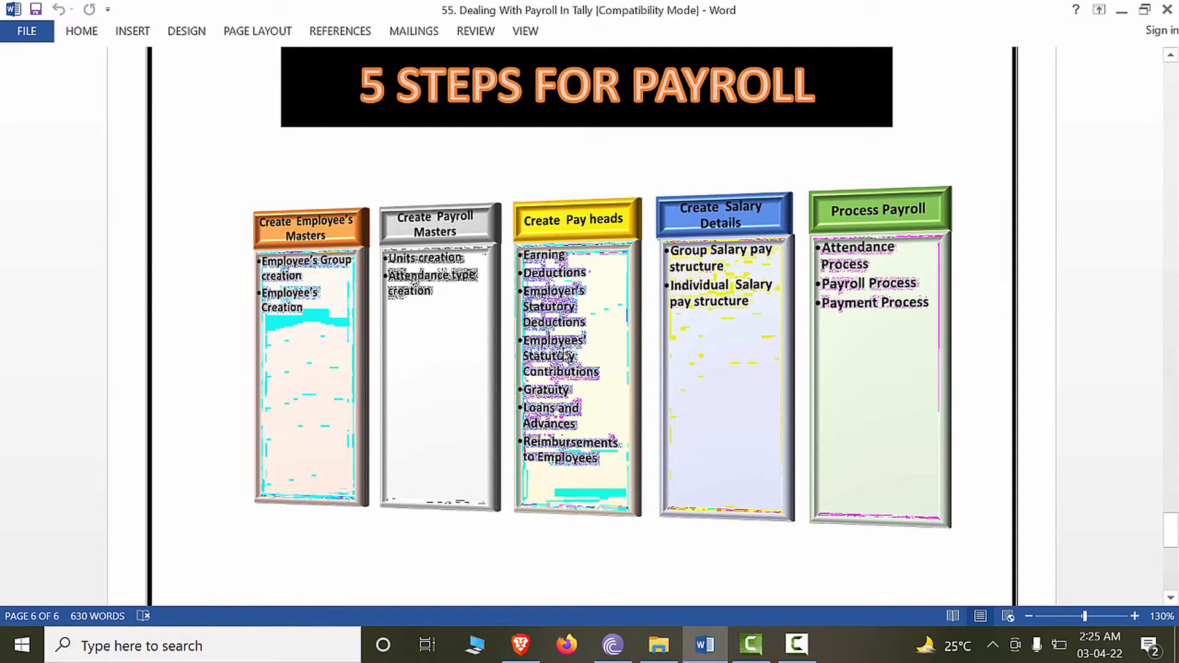
scroll(907, 318, "up", 15)
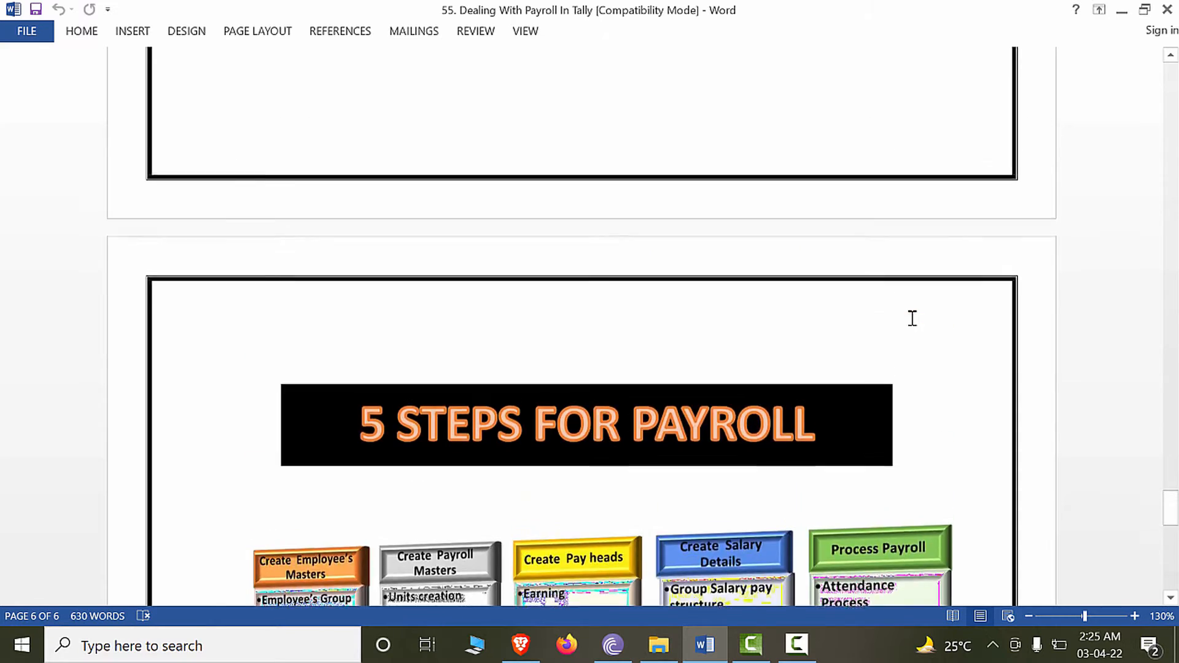
scroll(907, 318, "up", 20)
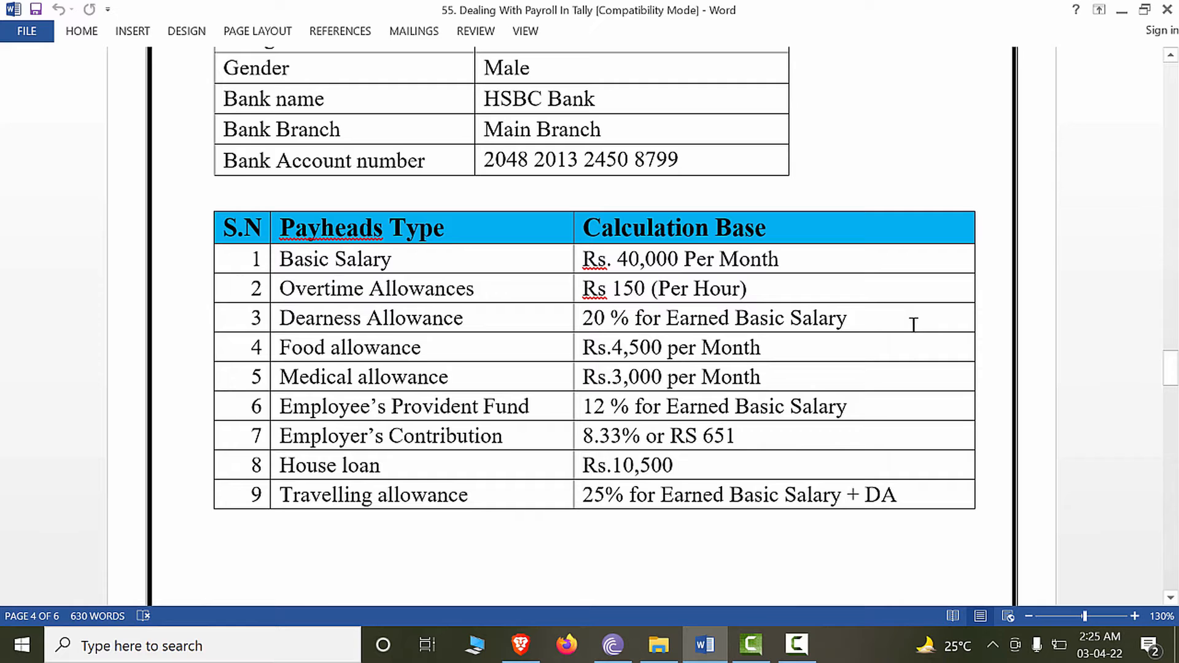
left_click_drag(1171, 381, 1173, 285)
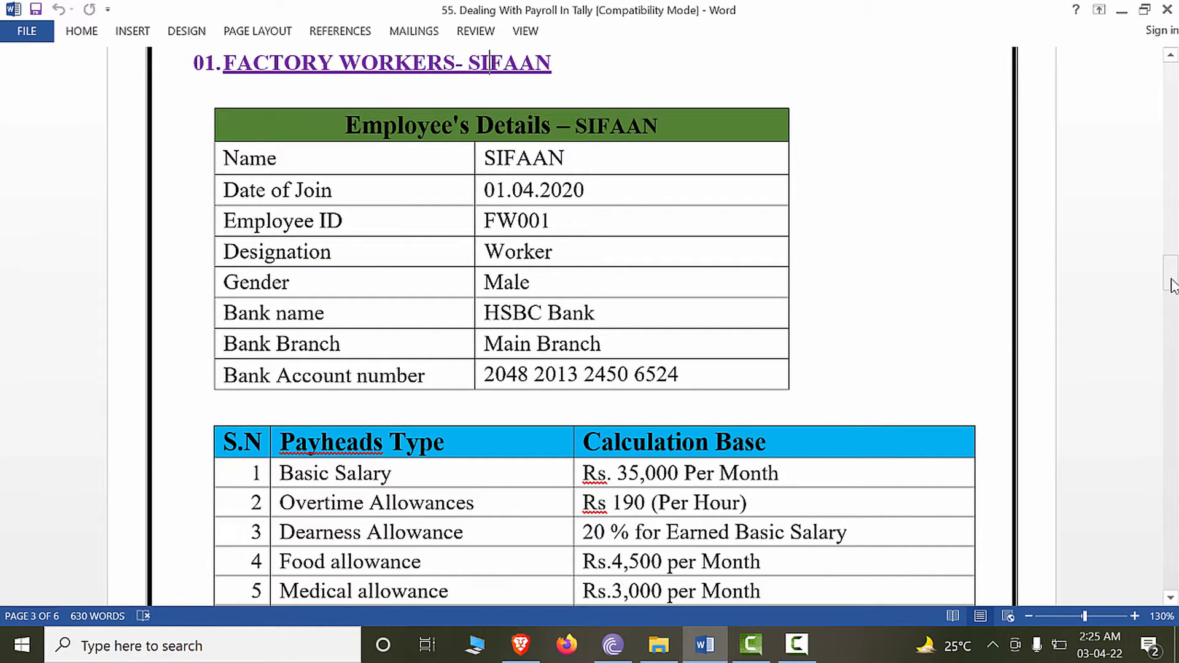
left_click_drag(1172, 273, 1171, 251)
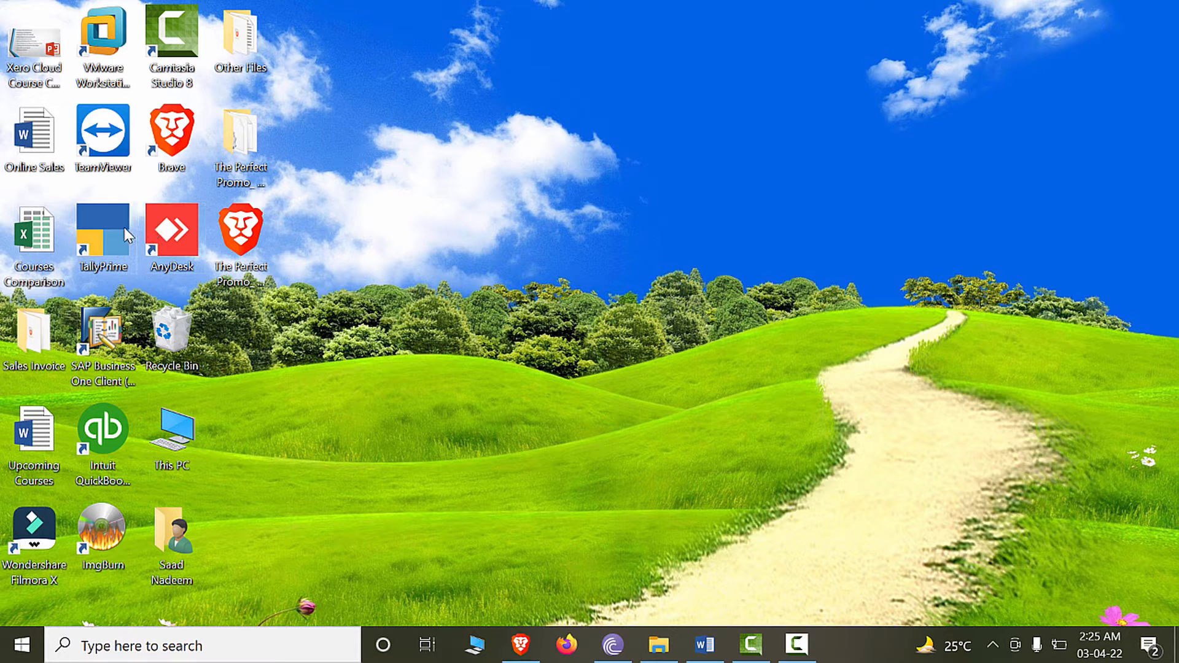
Open TallyPrime and shut the loaded company Zain Traders Pvt Ltd.
double_click(124, 227)
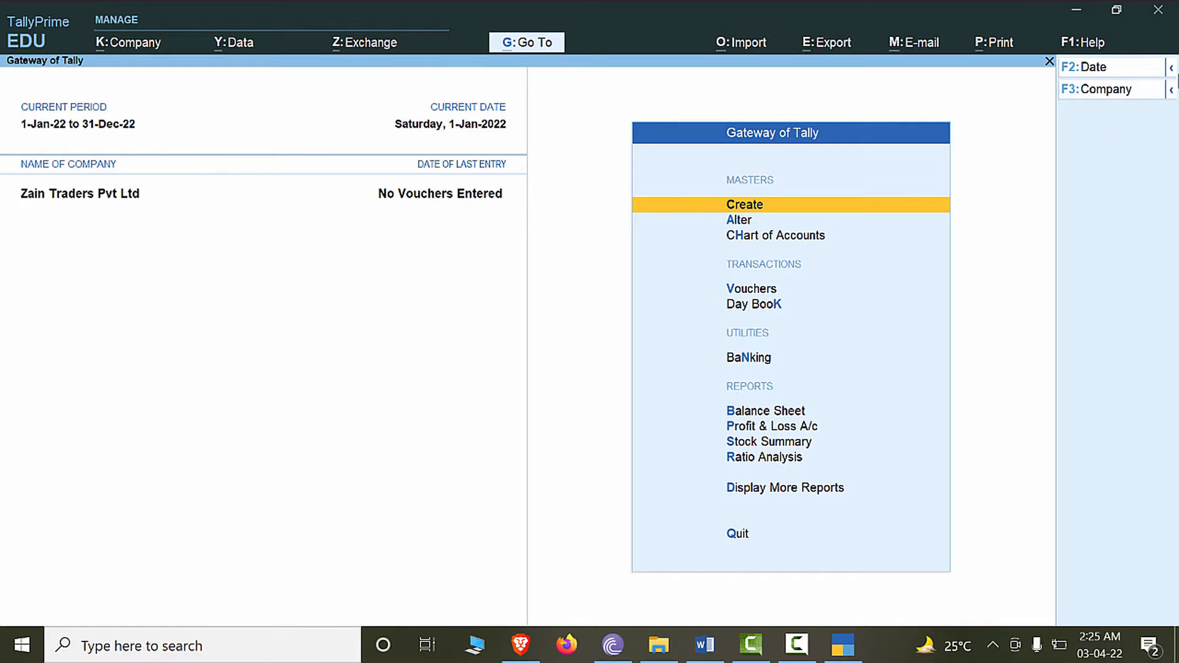
left_click(1170, 93)
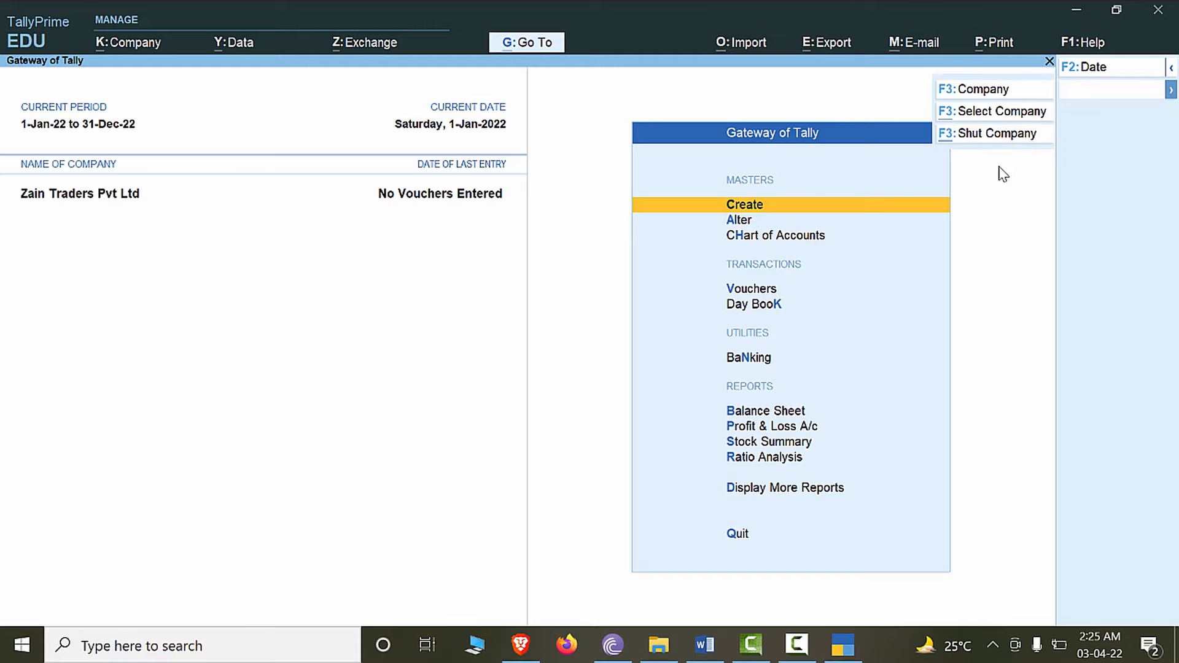
left_click(1002, 135)
left_click(621, 157)
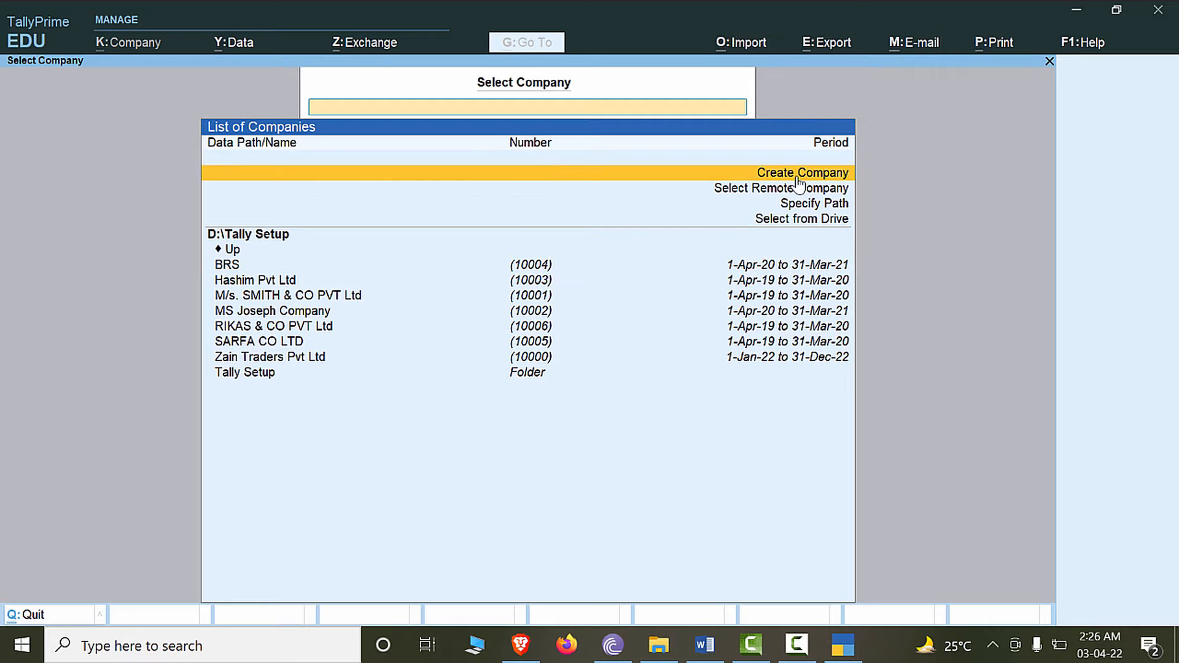
Begin creating a new company and name it SARJI & CO PVT, copying the name from the Word document.
left_click(796, 178)
left_click(722, 641)
left_click_drag(666, 477, 507, 477)
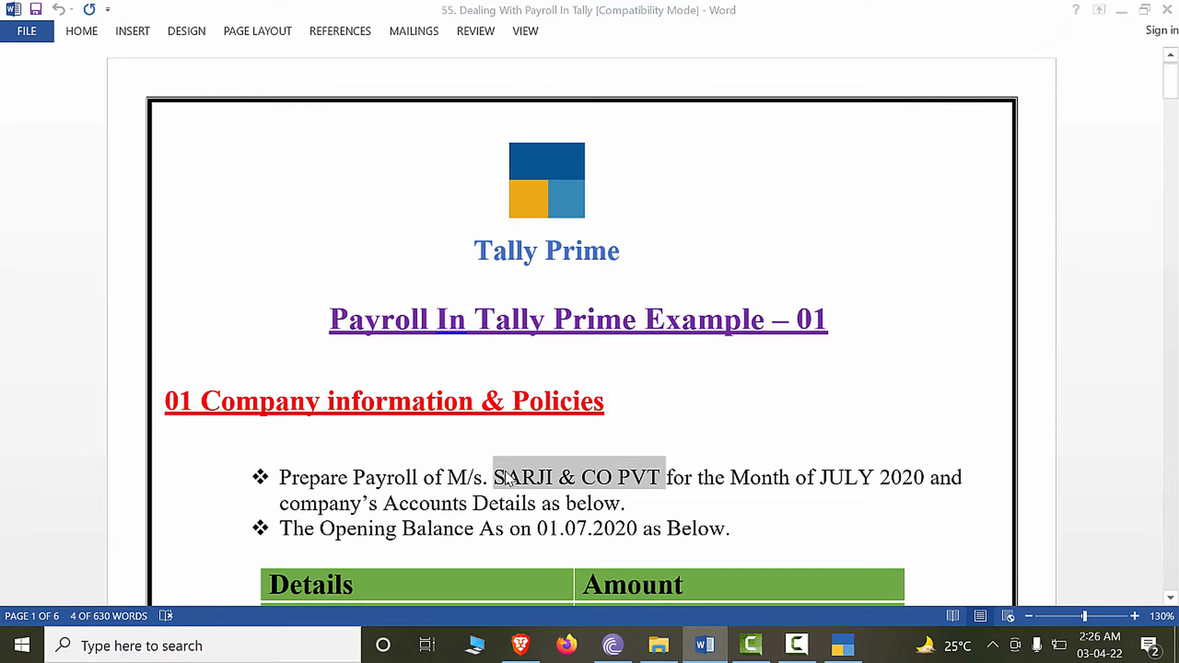
key("ctrl+c")
key("alt+Tab")
key("ctrl+alt+v")
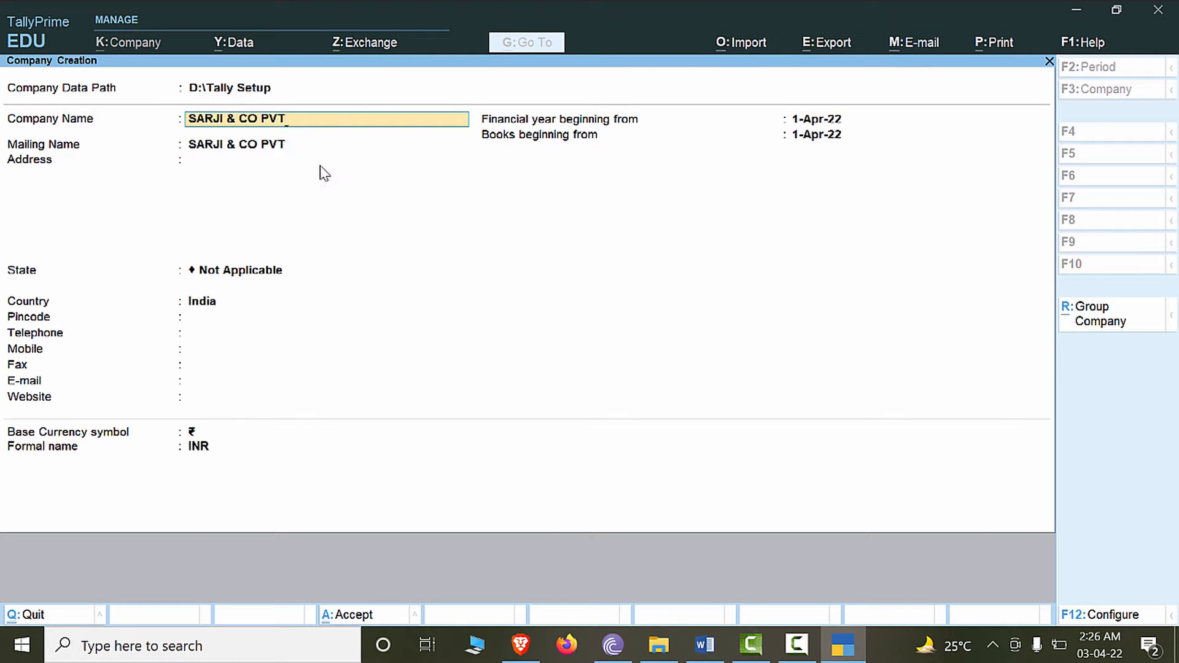
Set the financial year and books beginning dates to 1-Jul-20, keep the remaining defaults and save the new company.
key("Return")
key("Return")
key("Return")
key("Return")
key("Return")
key("Return")
key("Return")
key("Return")
key("Return")
key("Return")
key("Return")
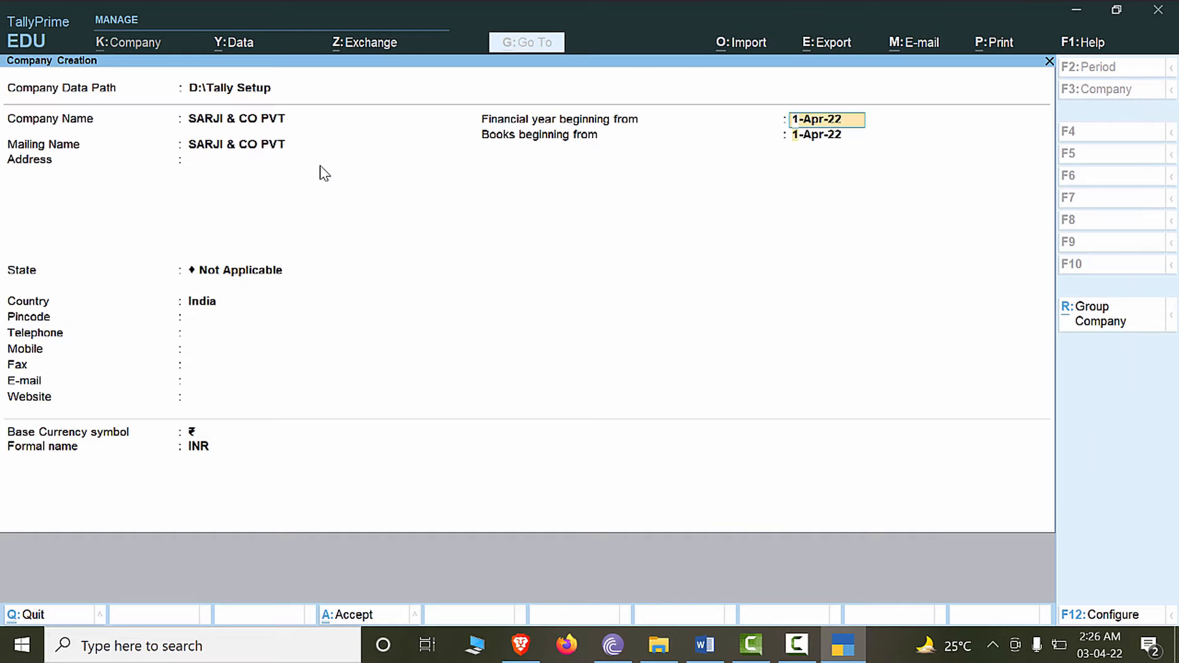
key("alt+Tab")
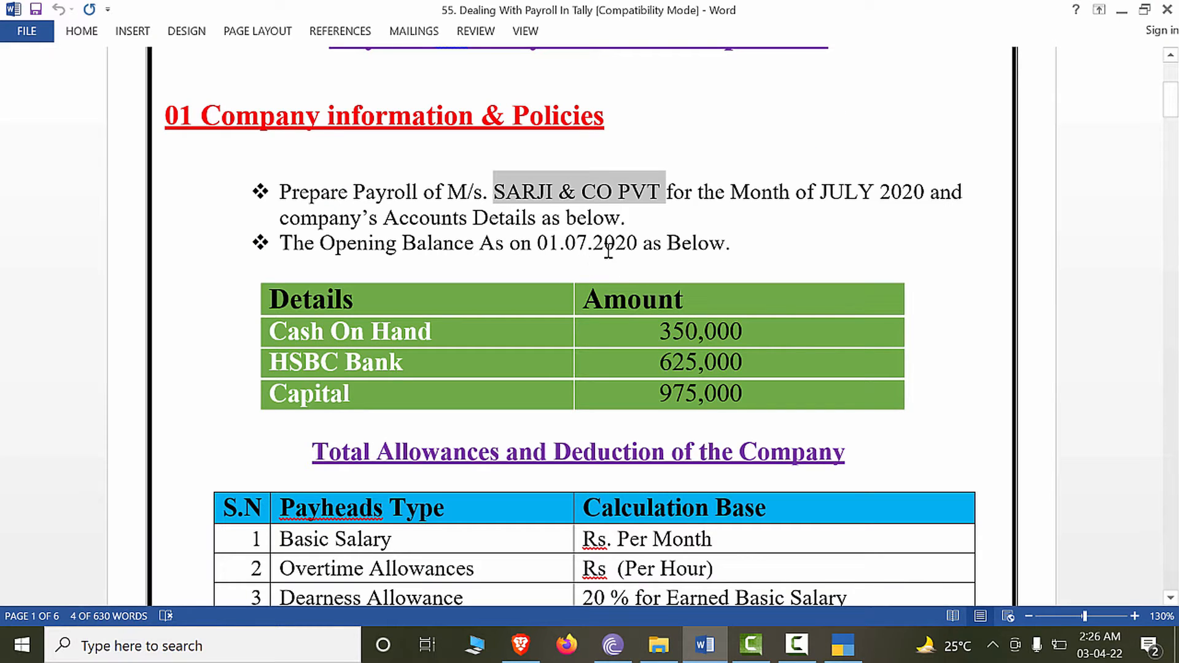
key("alt+Tab")
type("ju")
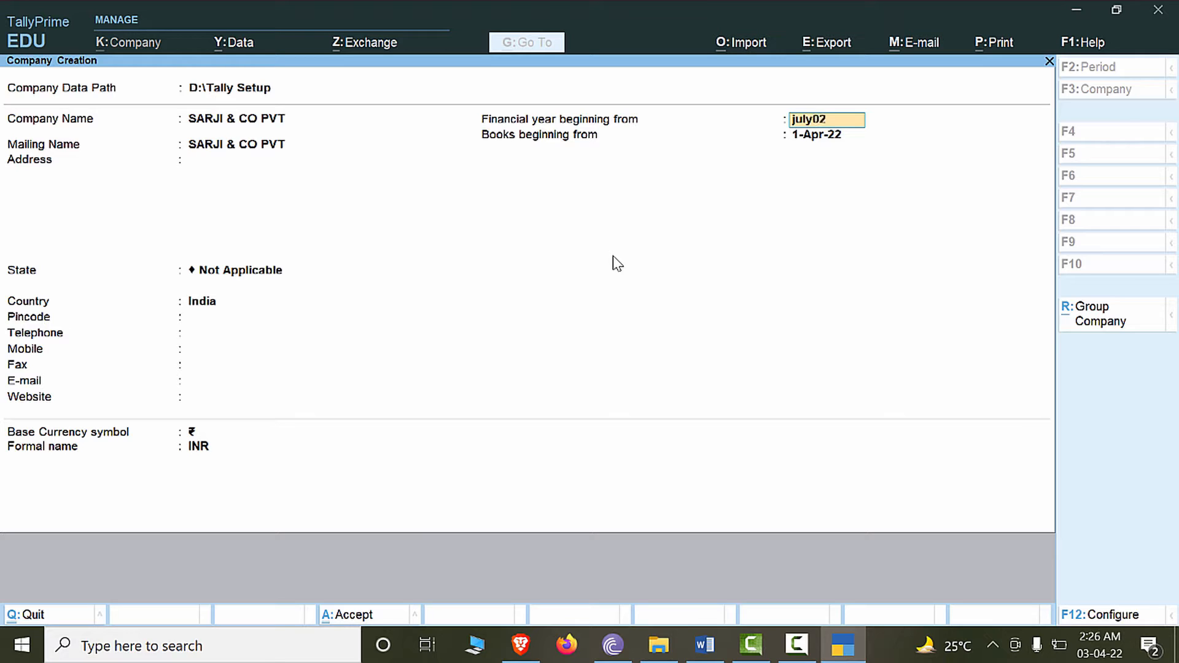
key("Return")
key("Return")
key("ctrl")
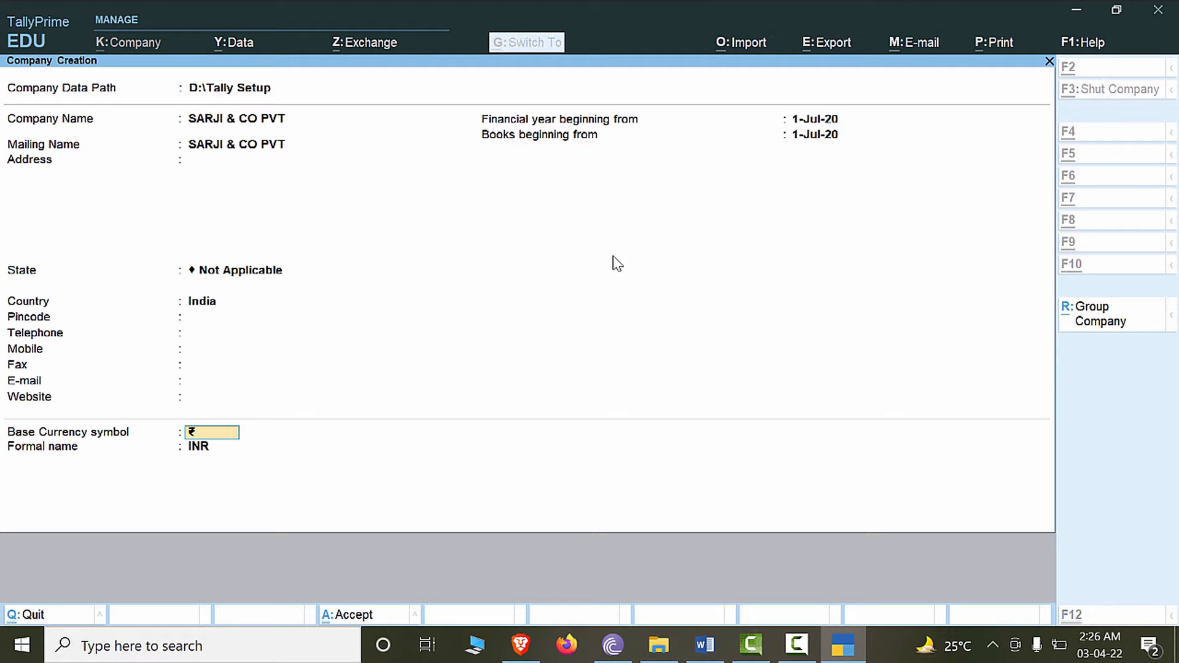
key("ctrl+a")
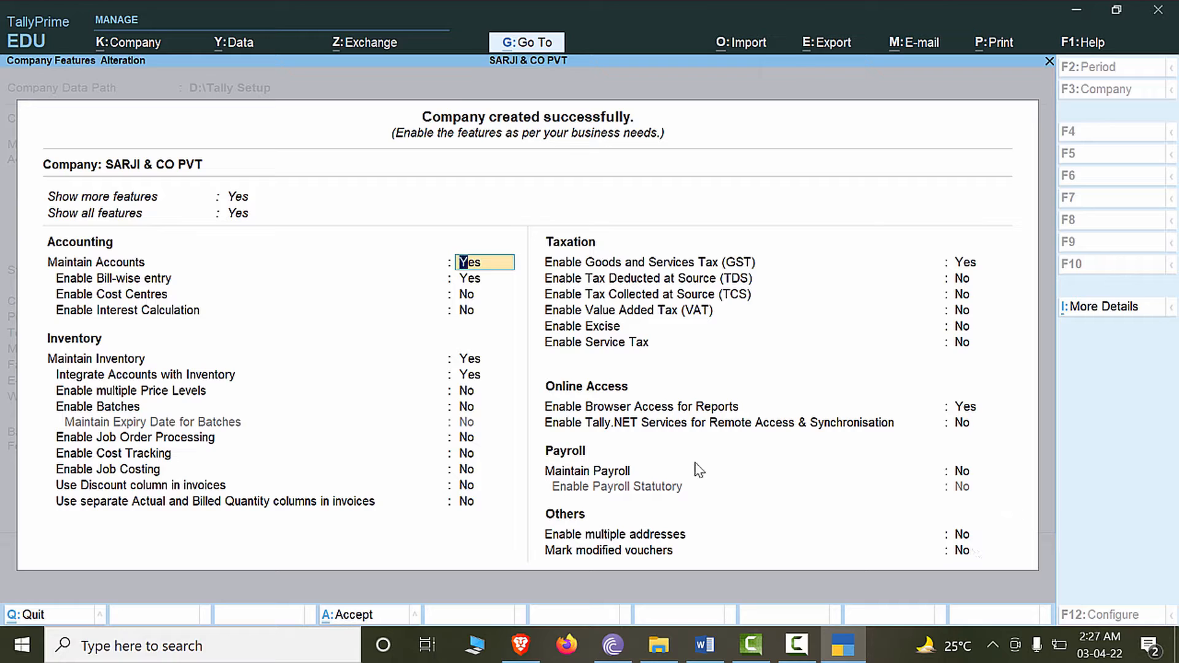
Set Maintain Payroll and Enable Payroll Statutory to Yes in the company features.
left_click(990, 476)
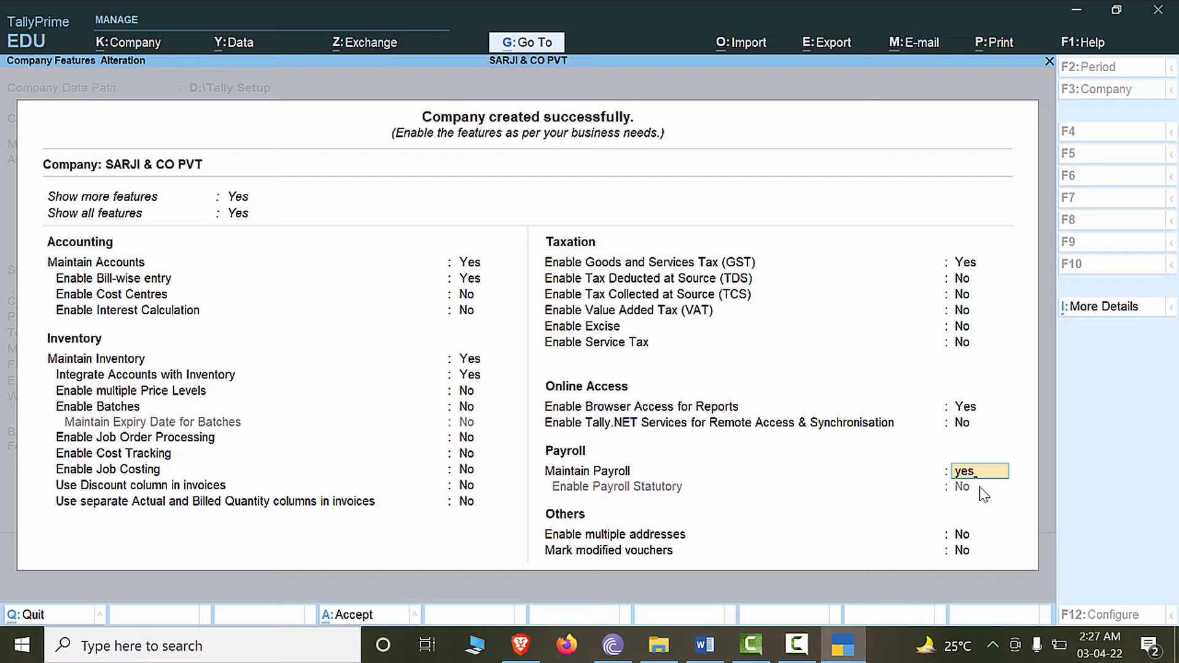
key("Return")
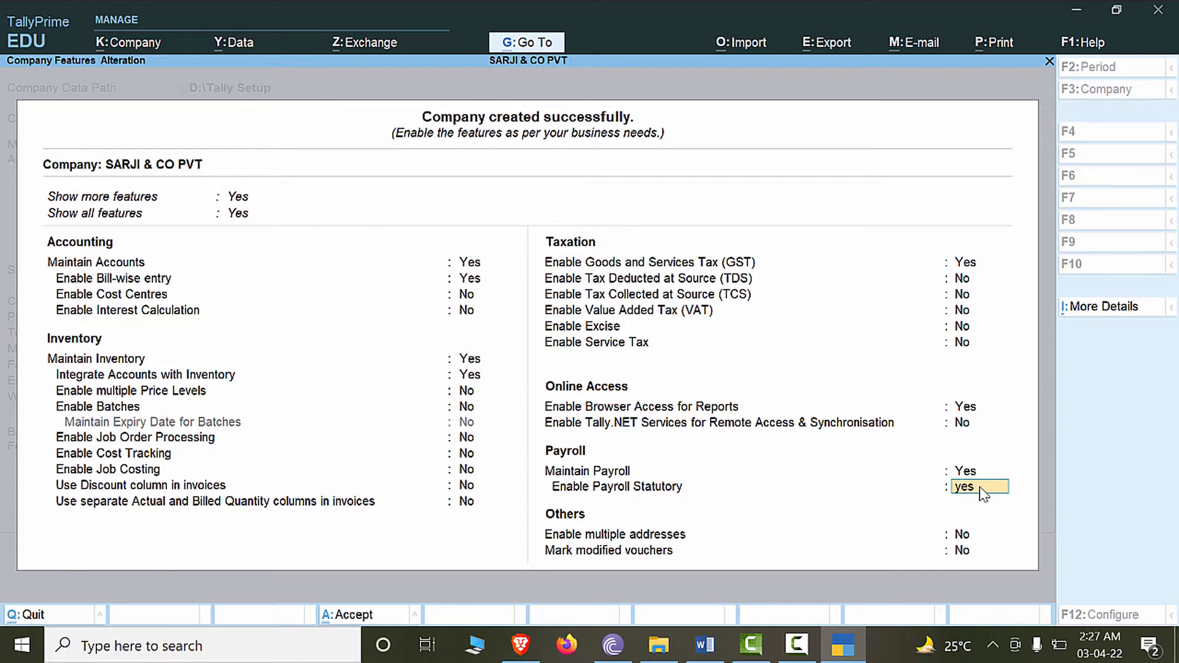
key("Return")
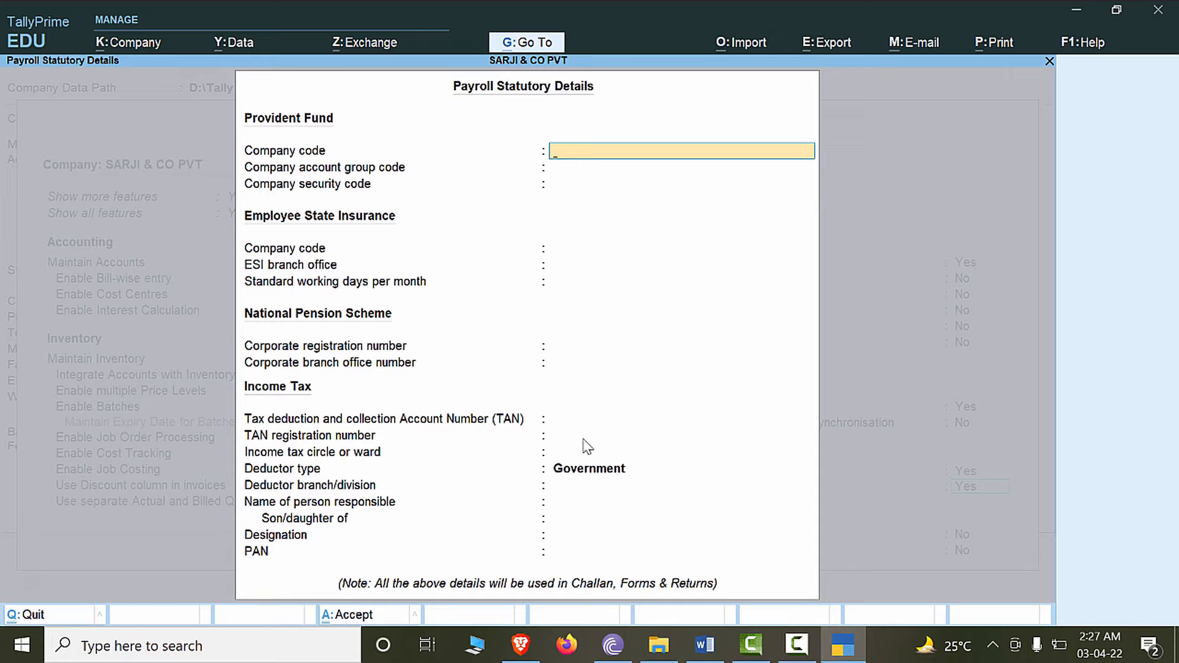
Copy the Provident Fund company code from the Word document into the payroll statutory details.
key("alt+Tab")
scroll(551, 542, "down", 10)
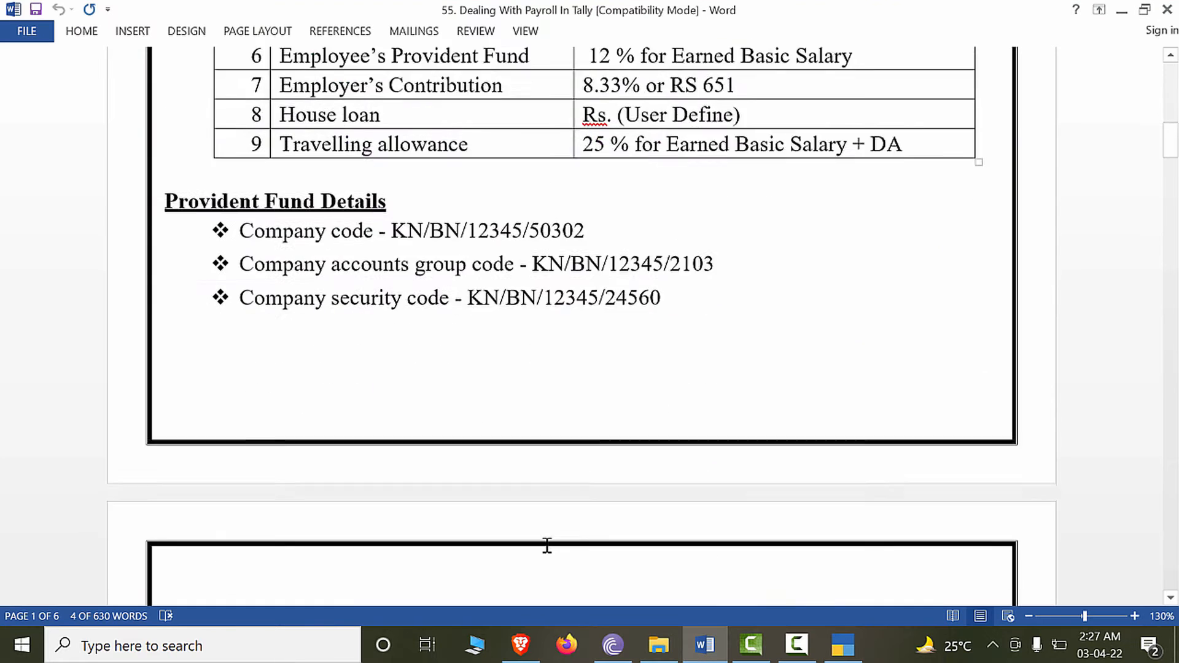
left_click_drag(586, 289, 400, 287)
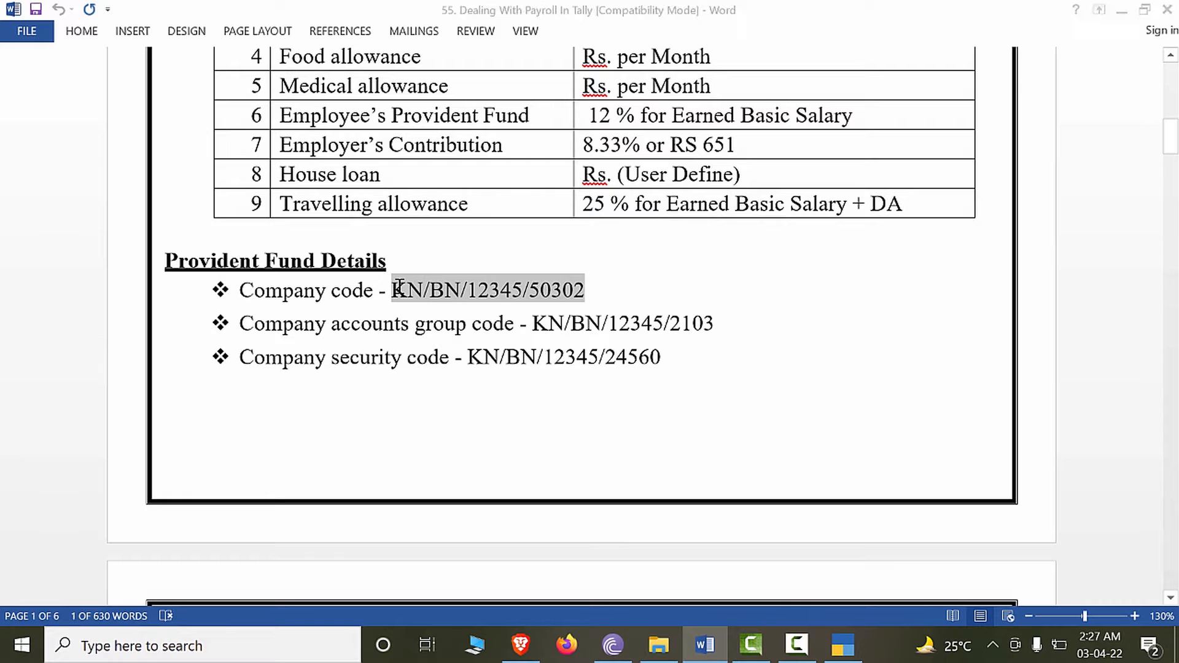
key("alt+Tab")
key("alt+Tab")
Copy the Provident Fund company account group code from the Word document into the payroll statutory details.
left_click_drag(723, 324, 540, 324)
key("ctrl+z")
key("ctrl+c")
key("alt+Tab")
key("ctrl+v")
key("Return")
Copy the Provident Fund company security code from the Word document into the payroll statutory details.
key("alt+Tab")
left_click_drag(671, 358, 473, 355)
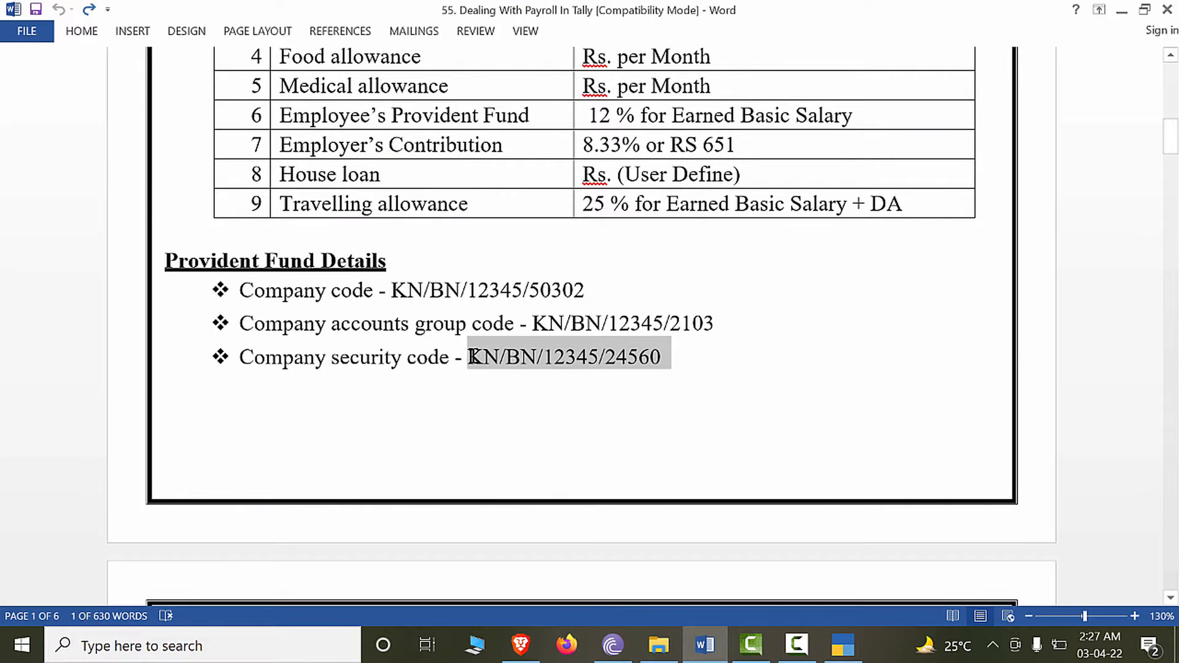
key("ctrl+c")
key("alt+Tab")
key("ctrl+v")
key("Return")
Set the income tax deductor type to Others and save the payroll statutory details along with the company features.
key("Return")
key("Return")
key("Return")
key("Return")
key("Return")
key("Return")
key("Return")
key("Return")
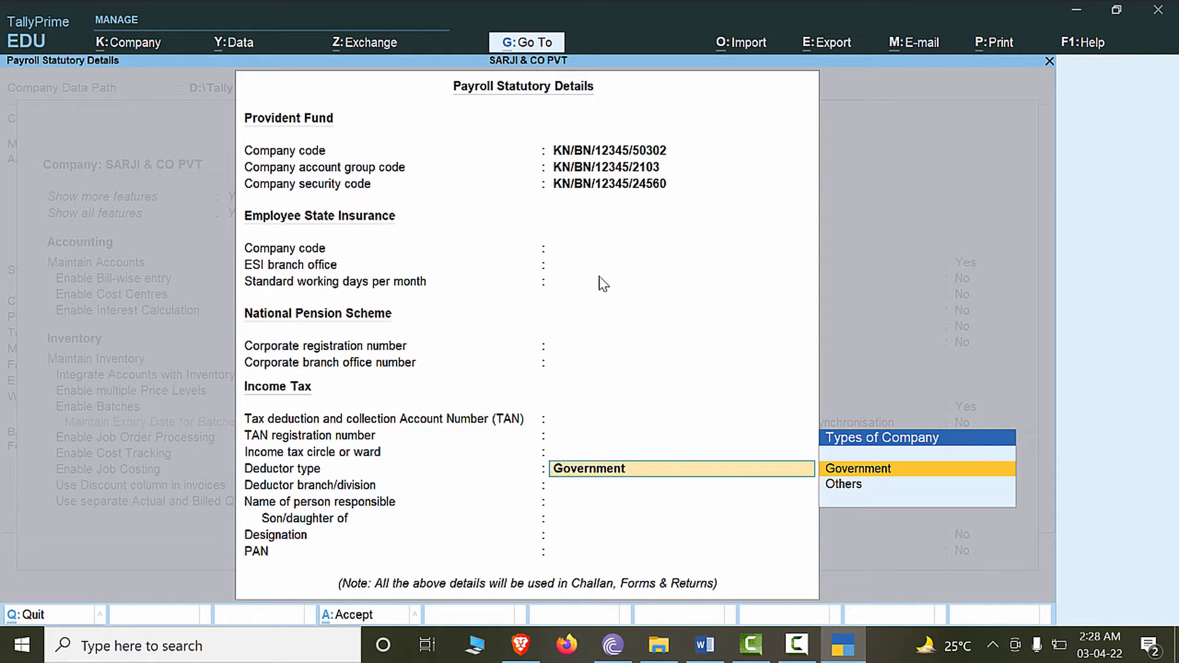
key("Down")
key("Return")
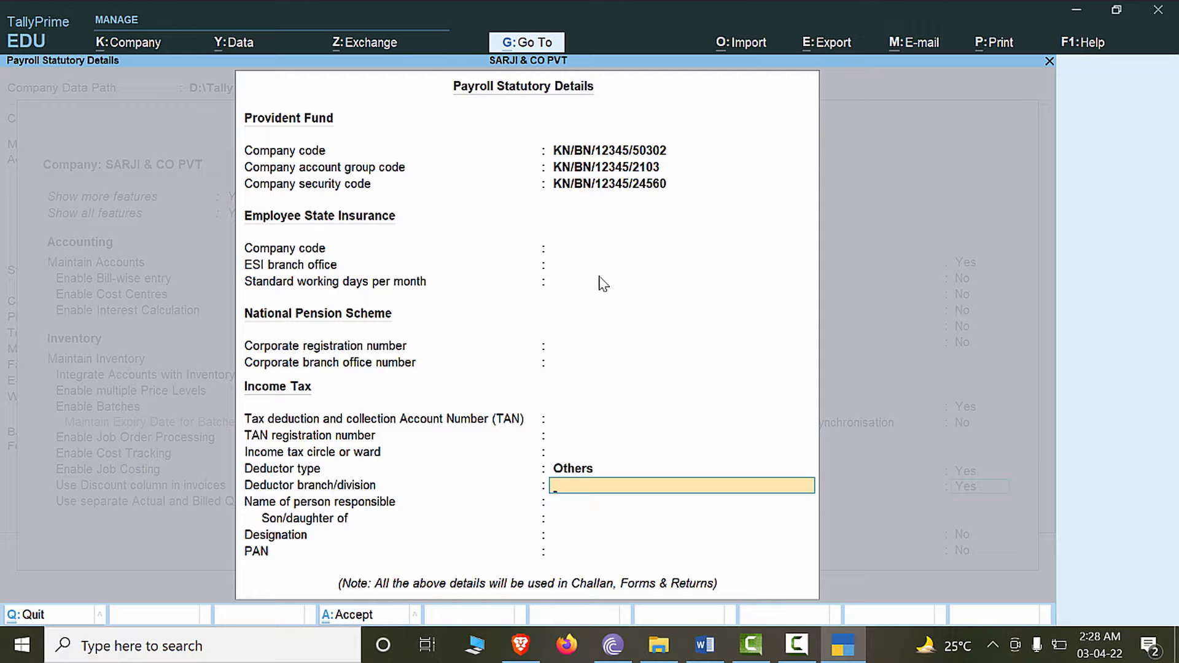
key("ctrl+a")
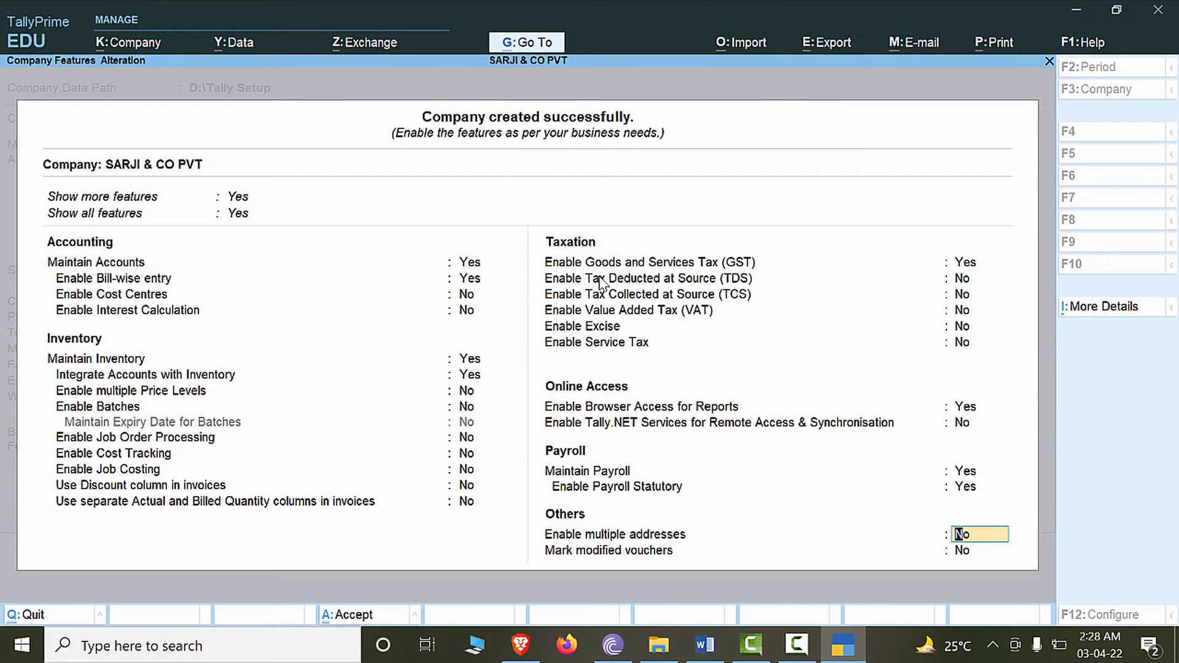
key("ctrl")
key("ctrl+a")
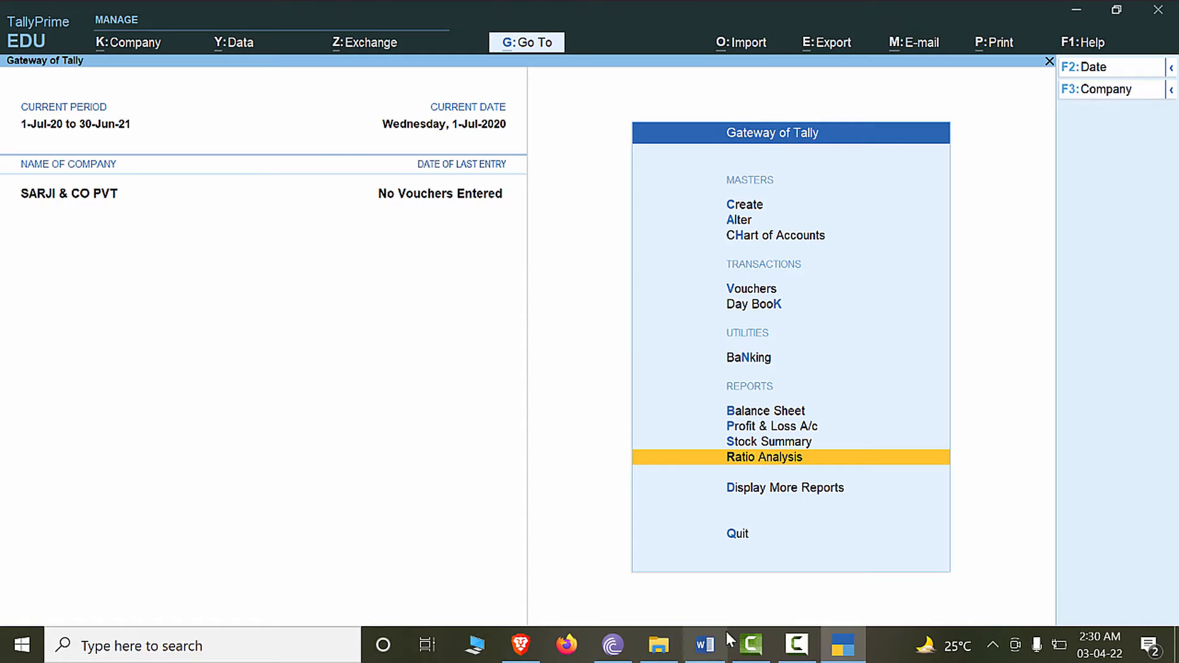
Review the company's total allowances and deductions table in the Word document.
left_click(705, 643)
scroll(212, 221, "up", 5)
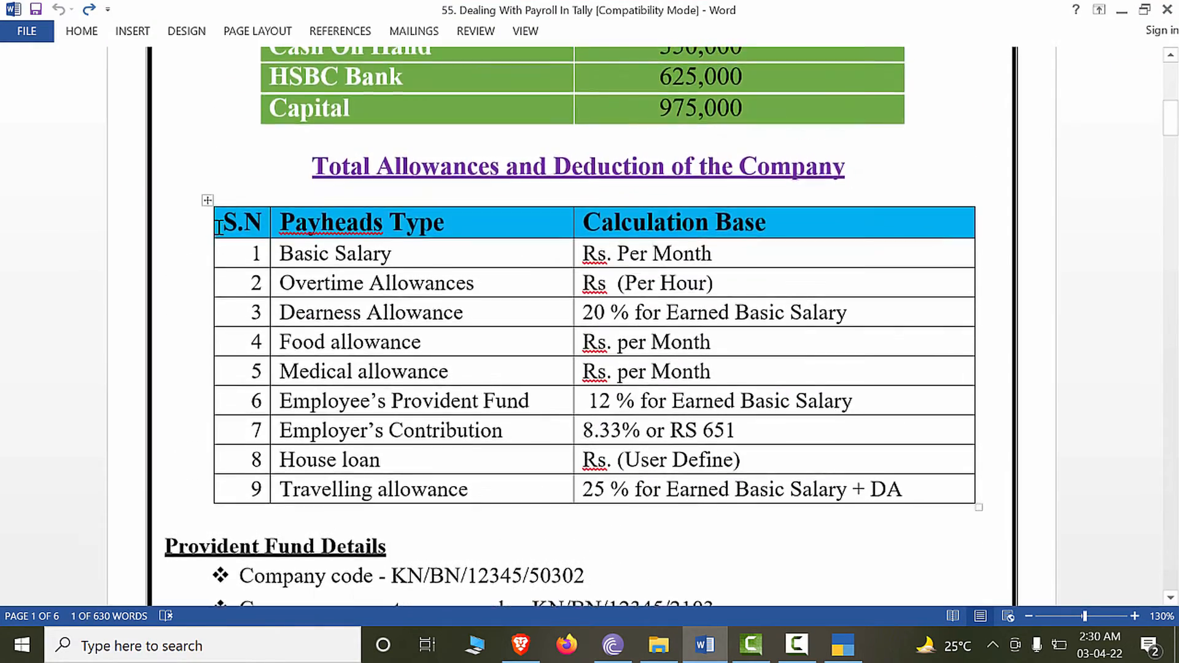
scroll(218, 227, "up", 5)
scroll(231, 295, "down", 6)
key("alt+Tab")
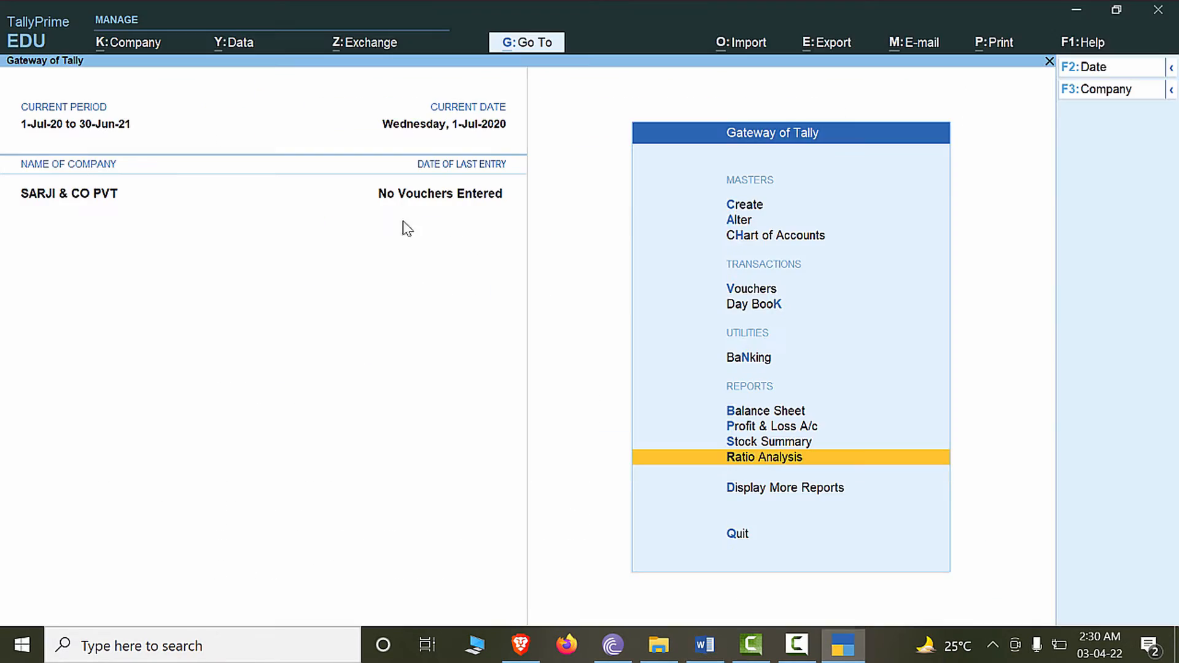
Start a new Employee Group master and select the group name FACTORY WORKERS in the first employee's heading in the Word document.
left_click(747, 208)
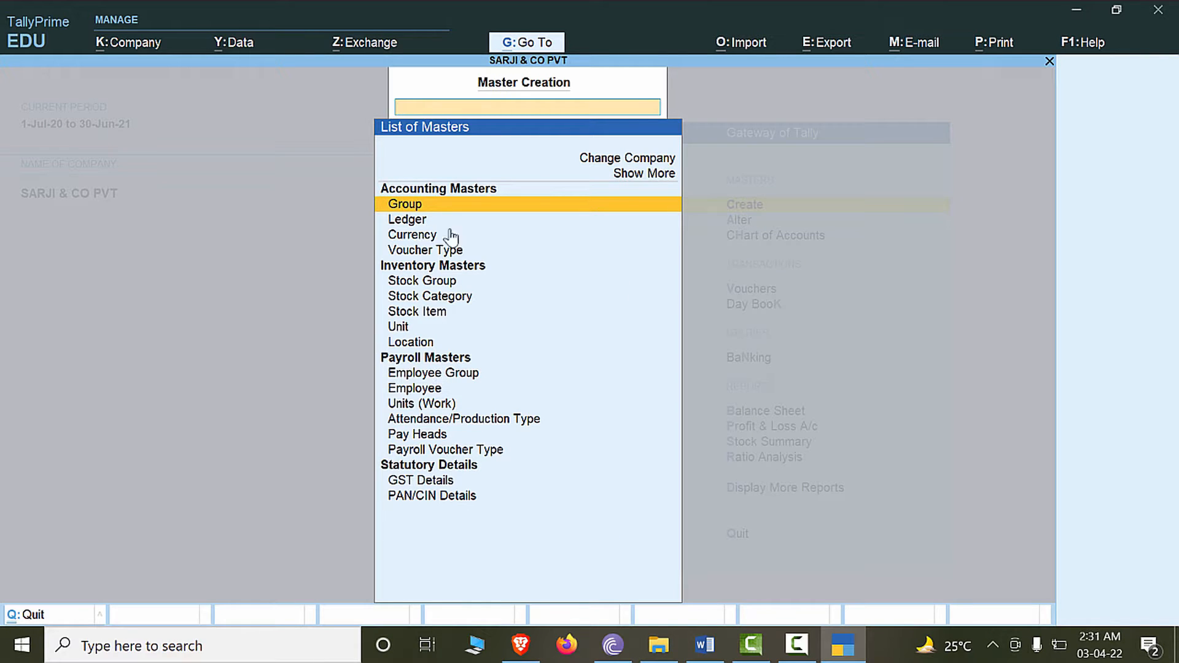
left_click(408, 378)
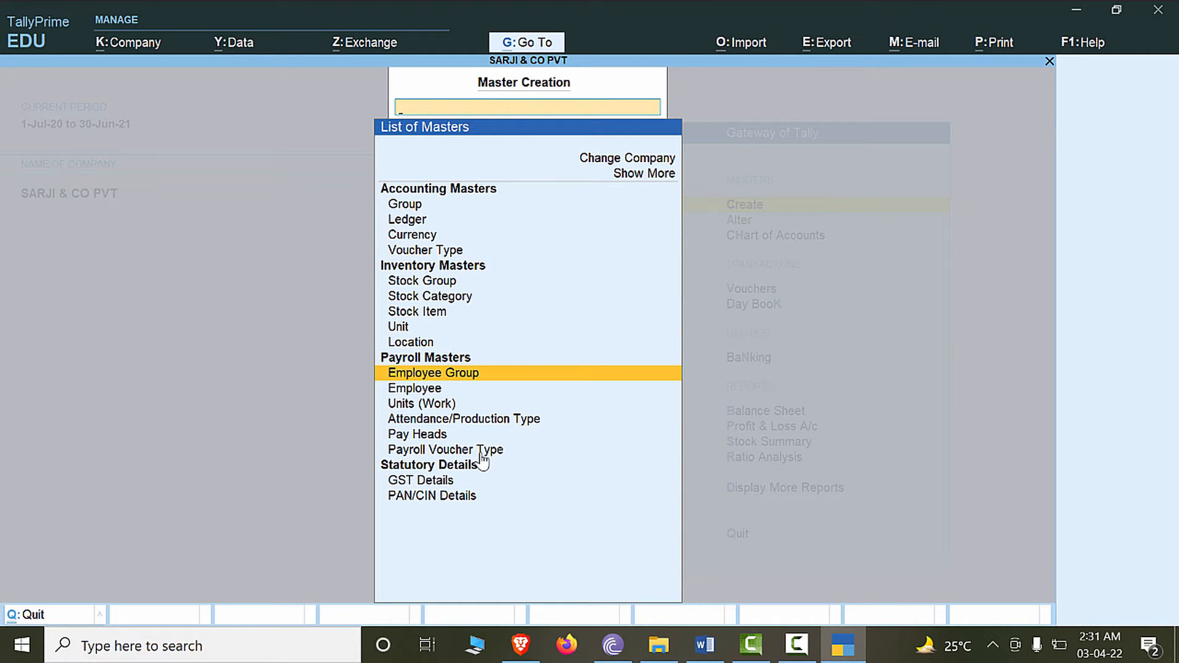
left_click(445, 378)
key("alt+Tab")
scroll(522, 388, "down", 15)
scroll(523, 387, "down", 10)
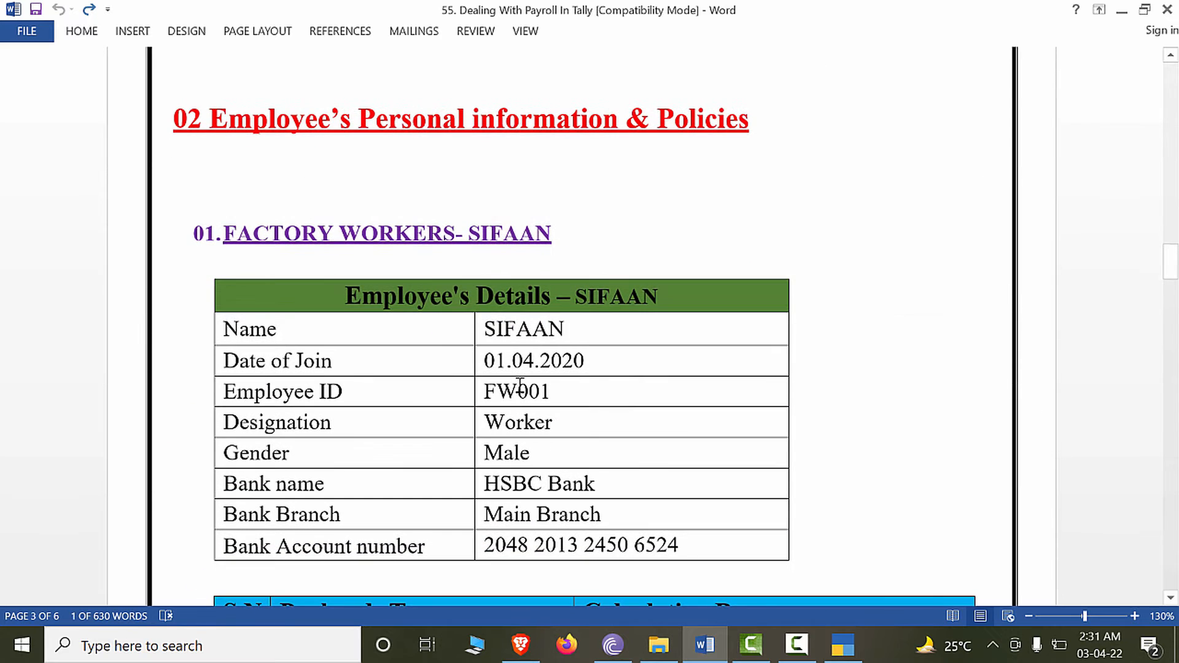
left_click(517, 391)
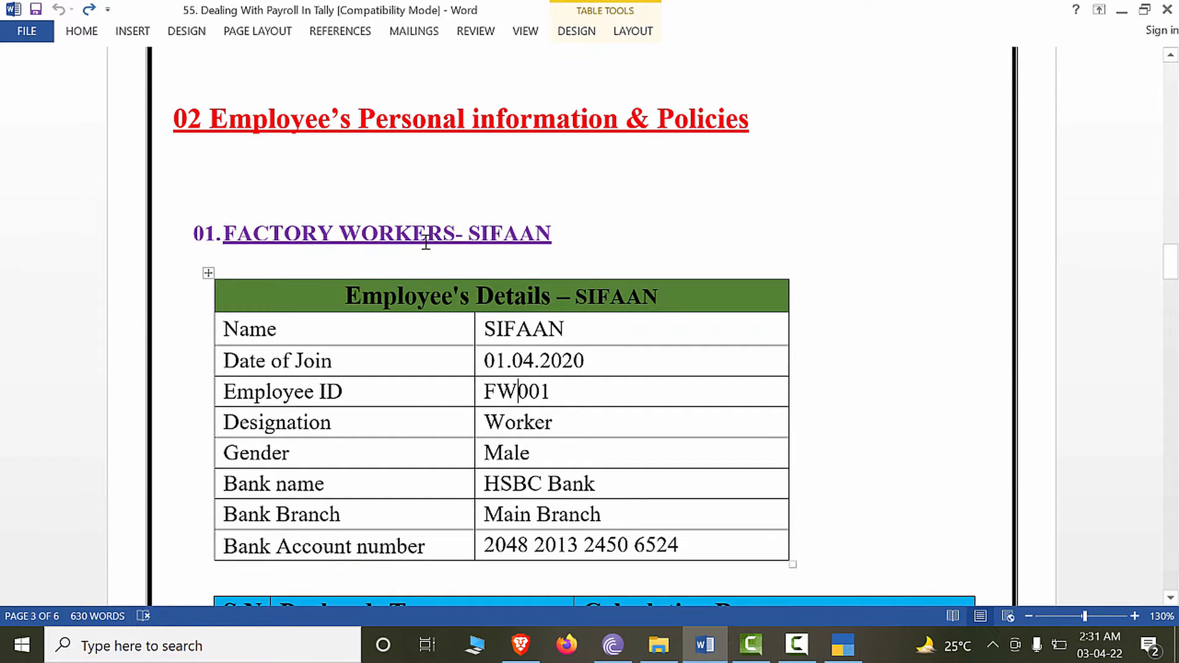
left_click(311, 235)
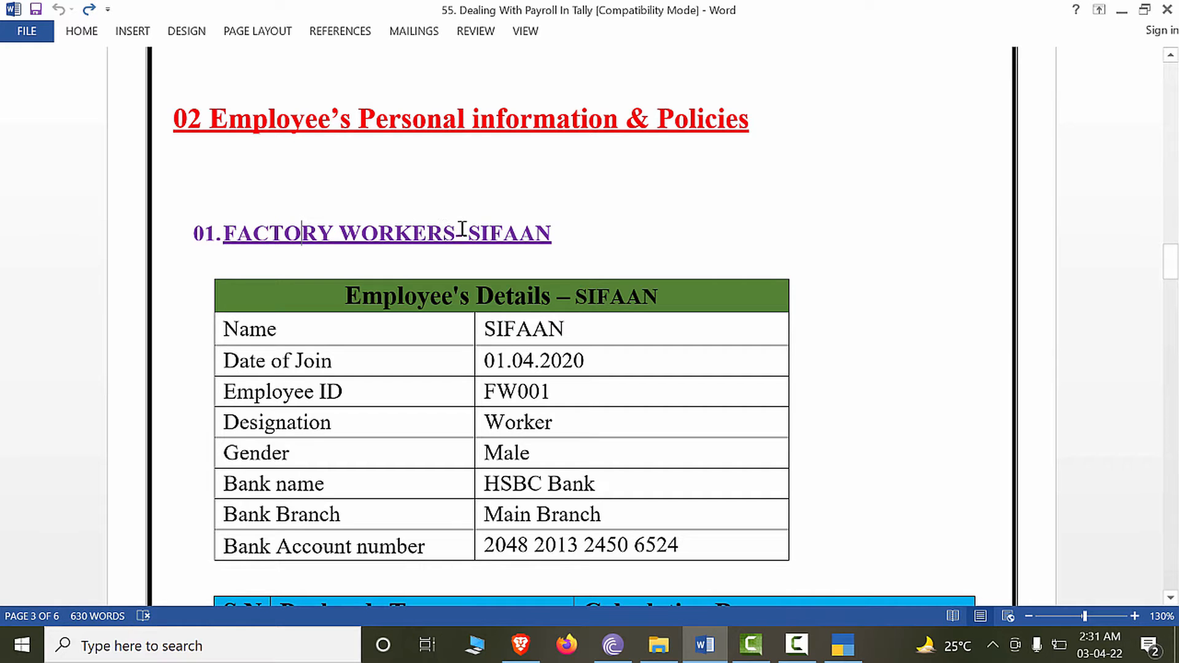
left_click_drag(457, 234, 224, 233)
Examine the employee sections in the Word document for each employee's worker group, personal details and payheads.
scroll(617, 280, "down", 10)
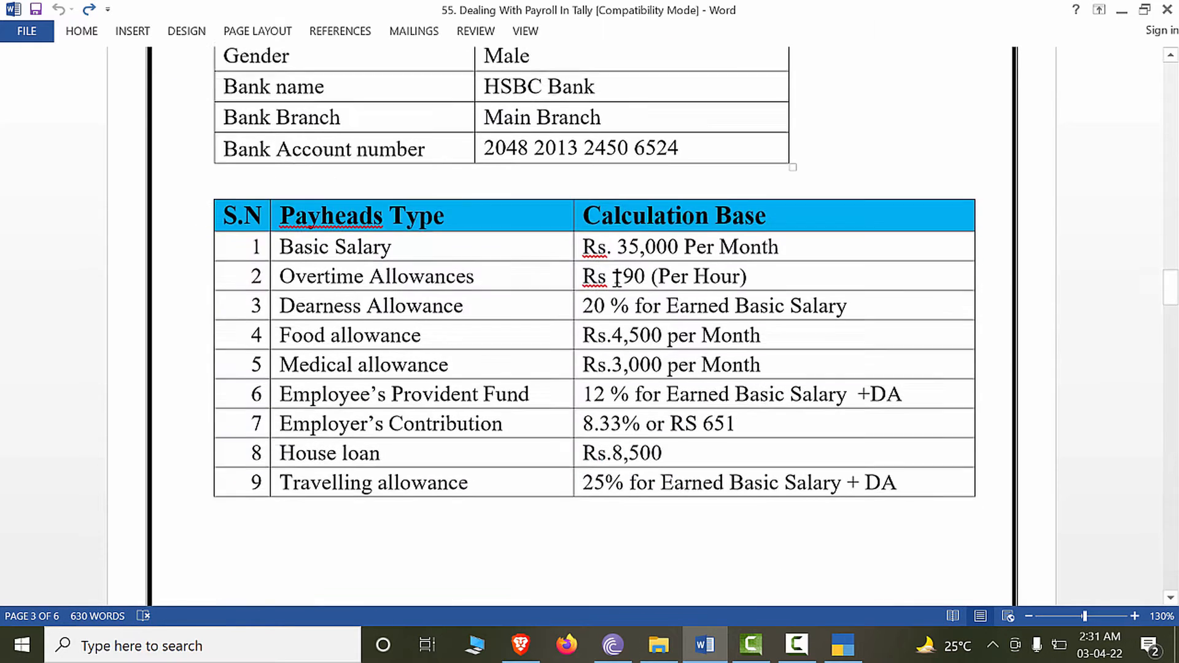
scroll(616, 279, "down", 10)
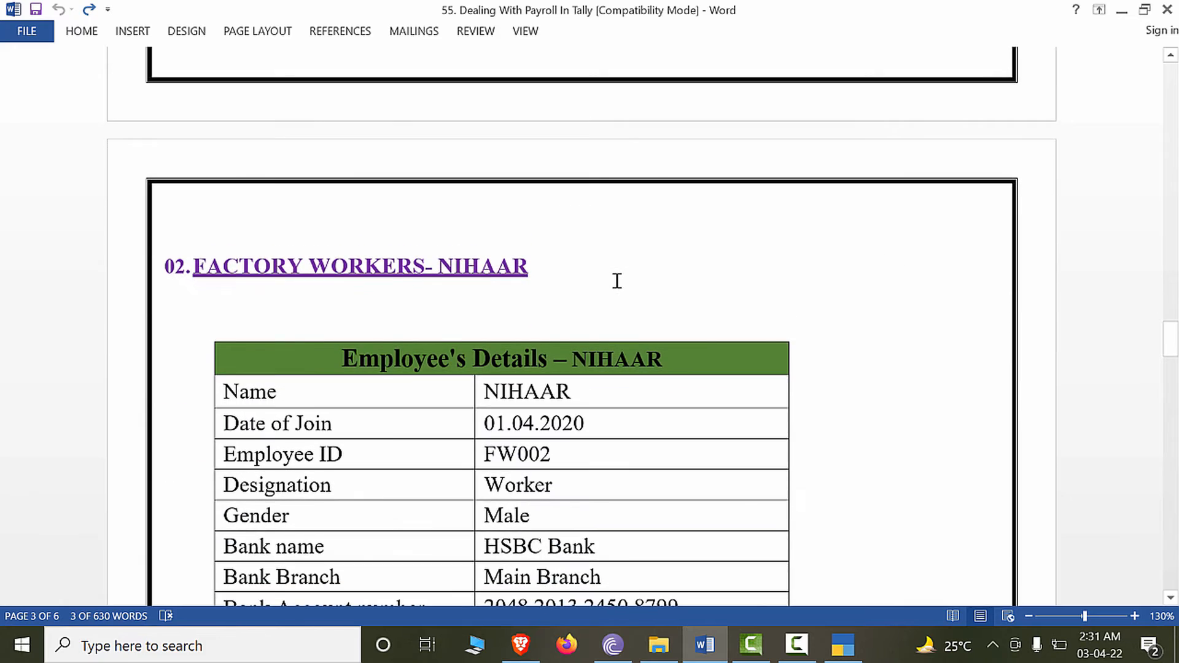
left_click(358, 292)
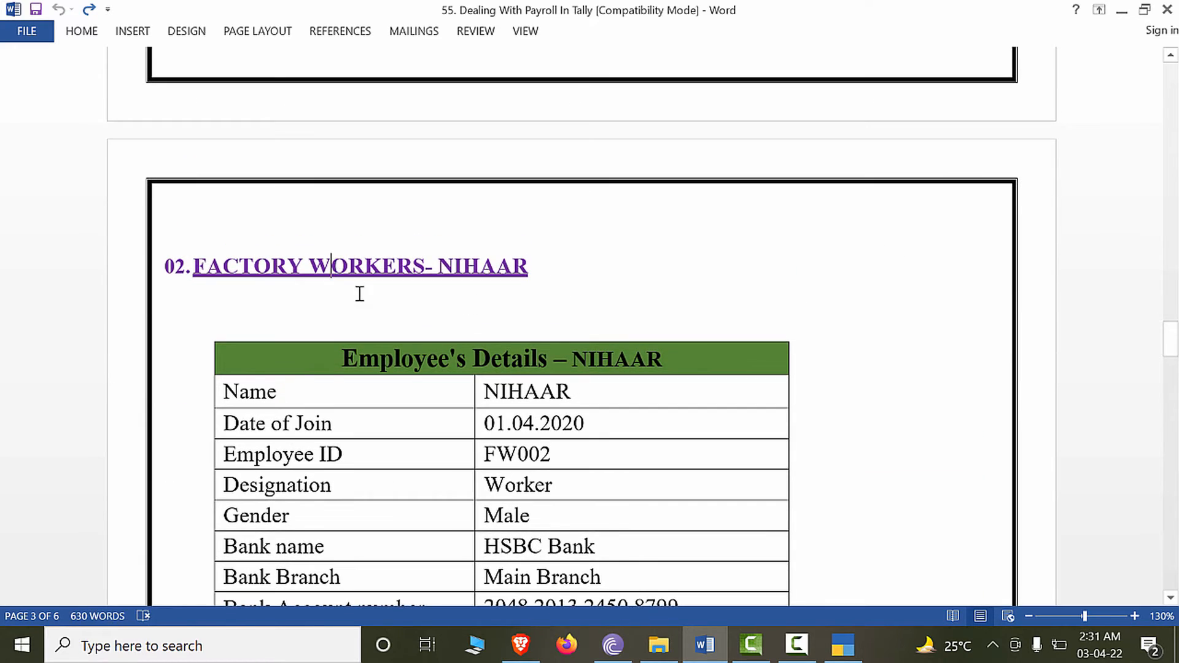
scroll(358, 293, "down", 10)
scroll(360, 300, "down", 15)
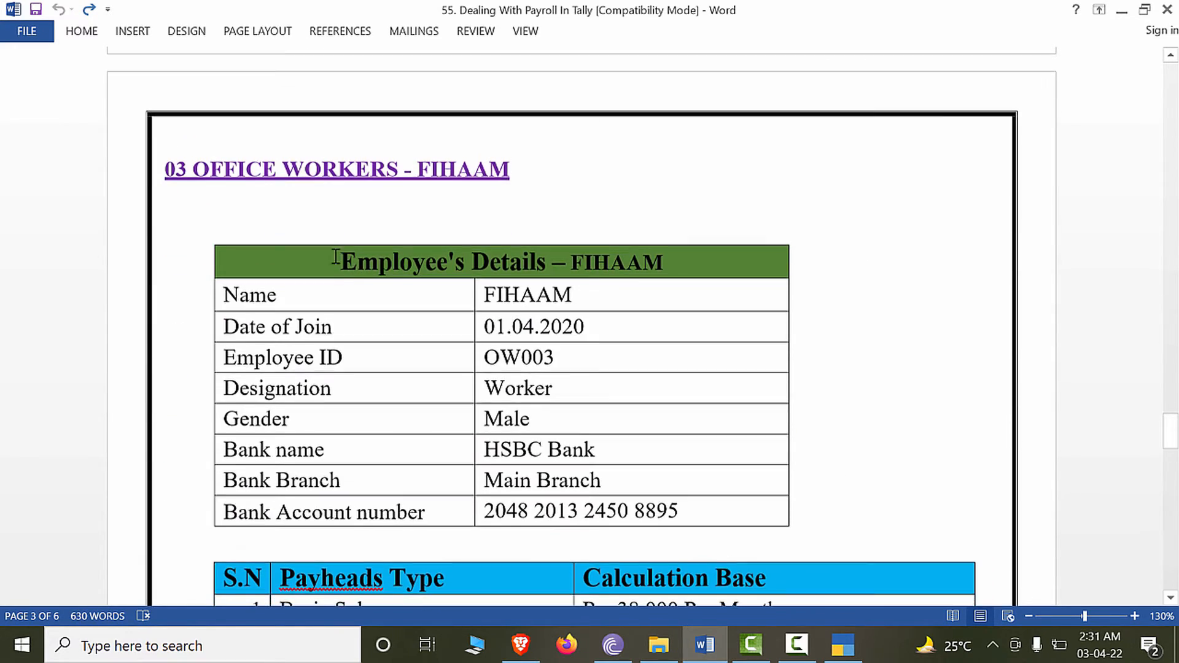
scroll(395, 258, "up", 2)
scroll(394, 258, "up", 15)
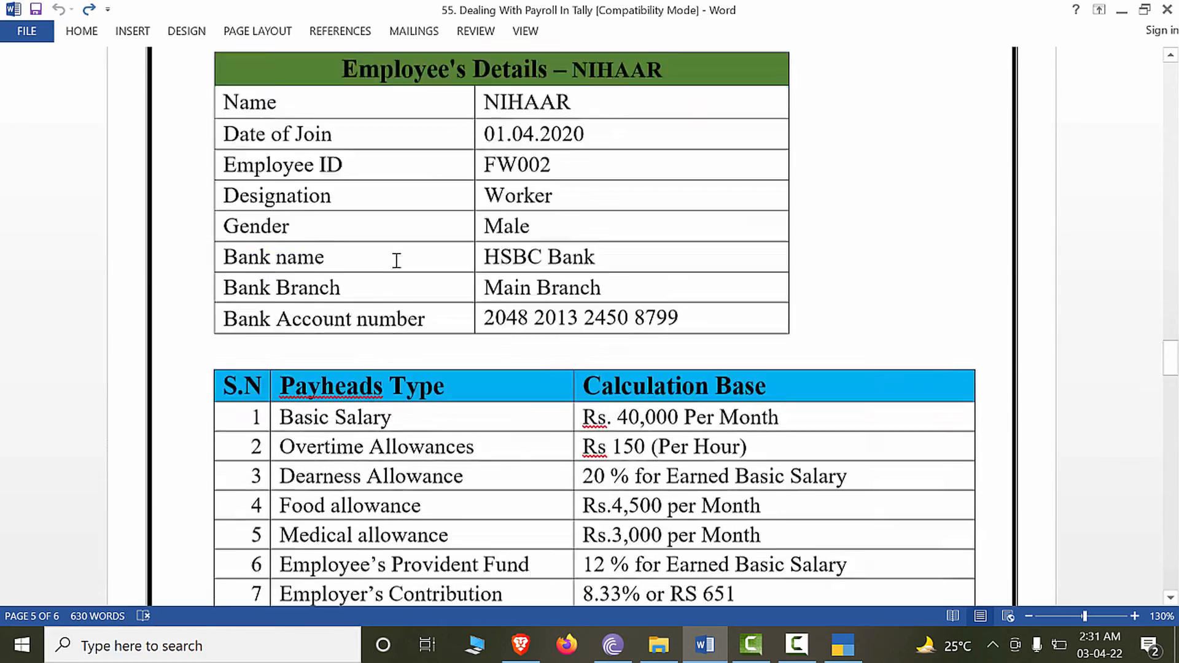
scroll(394, 266, "up", 10)
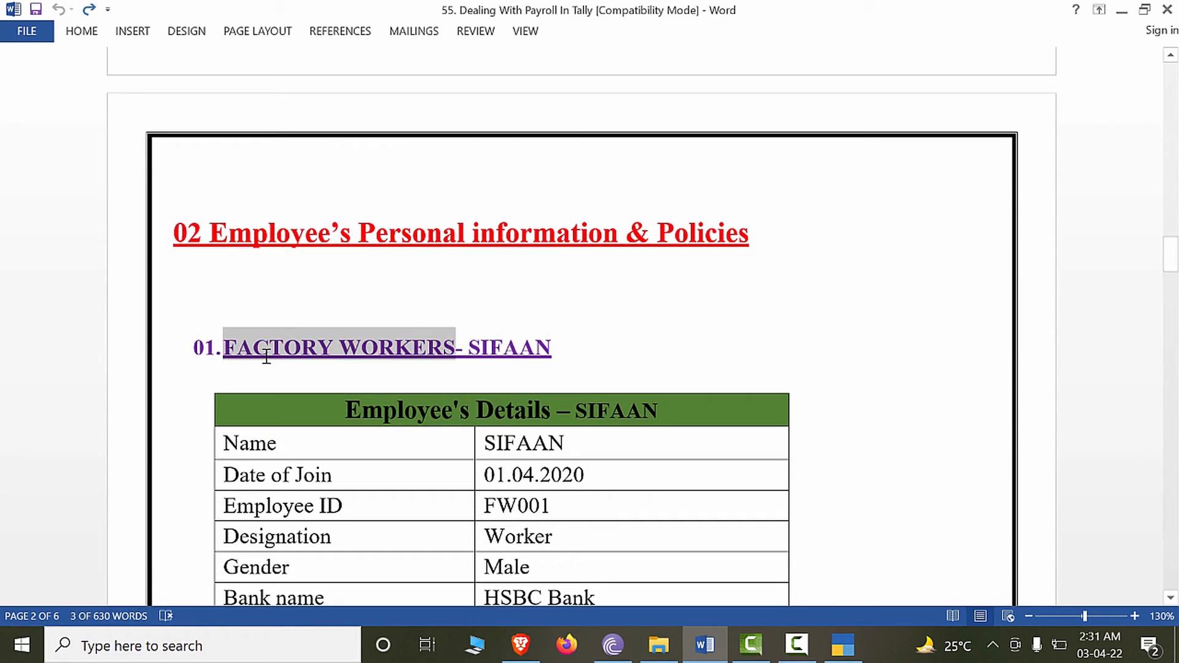
Paste the copied heading as the employee group's name in TallyPrime and strip the leading numbering to leave FACTORY WORKERS.
key("alt+Tab")
key("ctrl+alt+v")
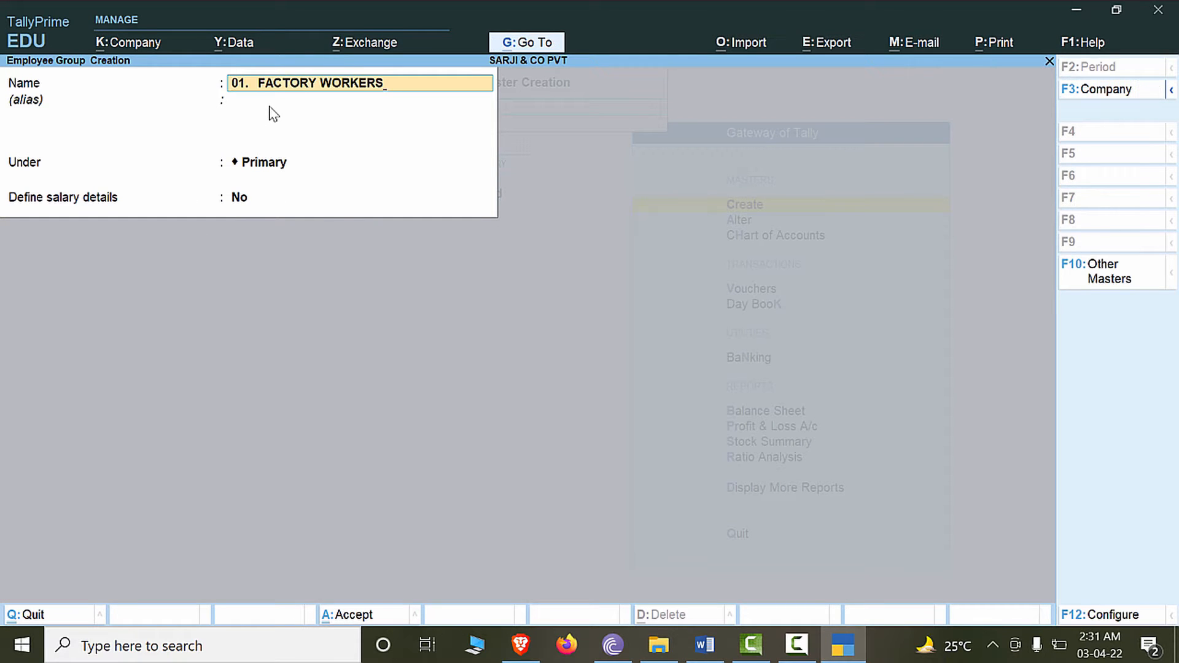
key("Delete")
key("Delete")
key("Delete")
key("Delete")
key("Delete")
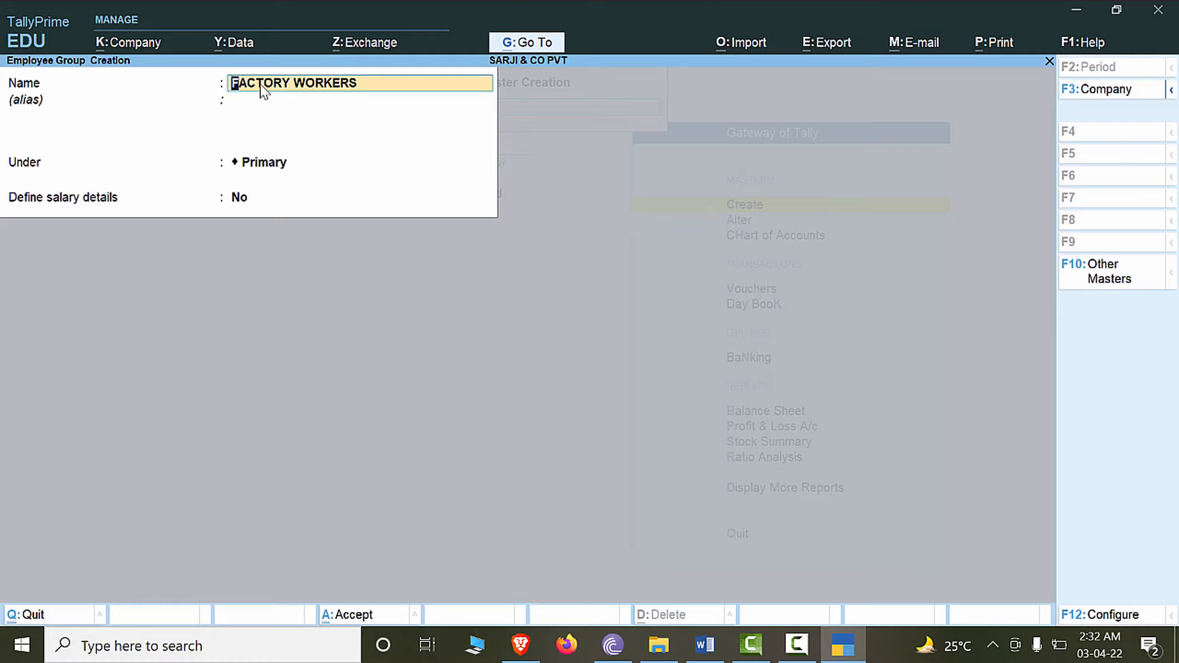
Keep the FACTORY WORKERS group under Primary with Define salary details set to No and save it.
key("ctrl")
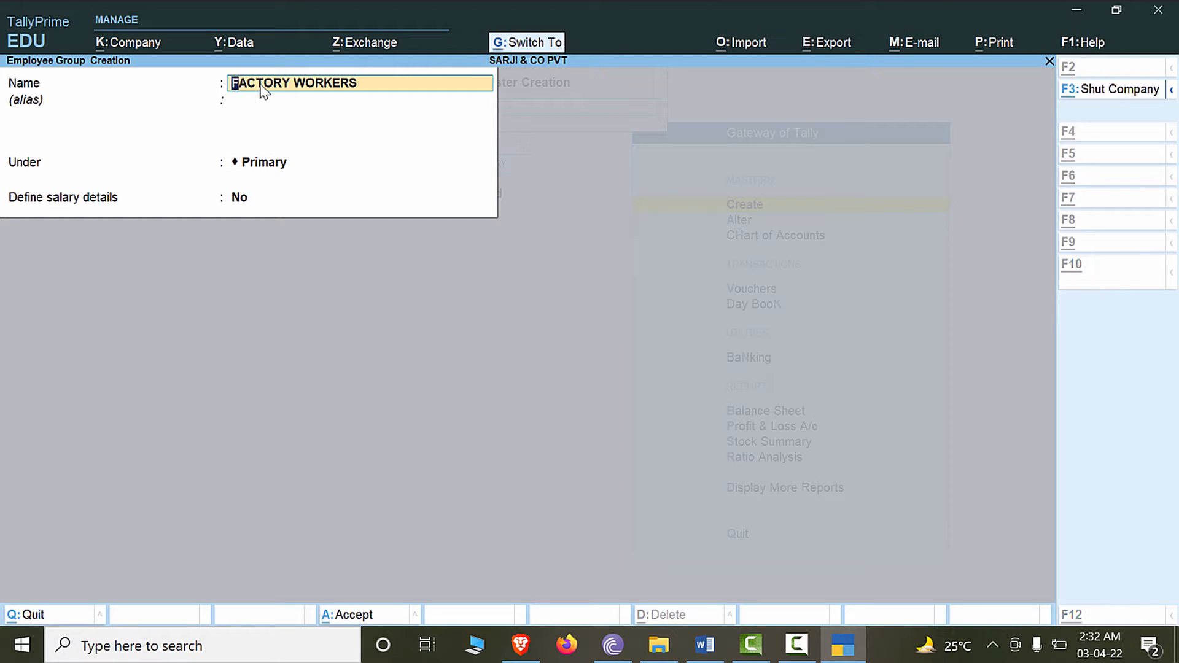
key("Return")
key("Return")
key("Return")
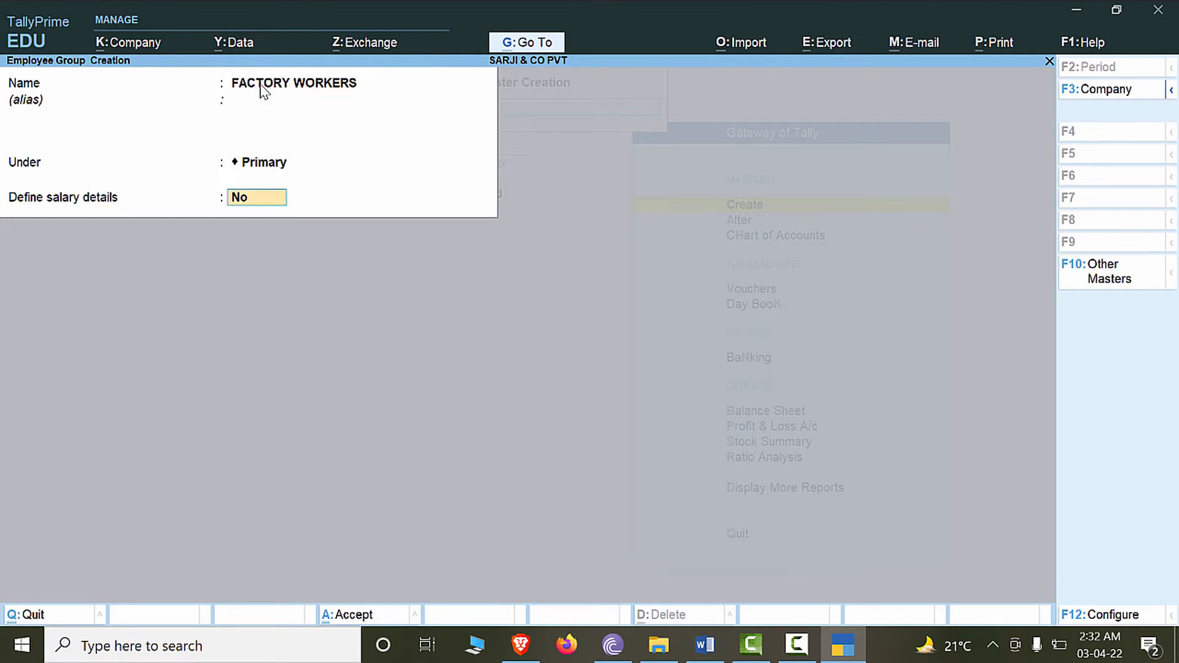
key("BackSpace")
key("Return")
key("ctrl")
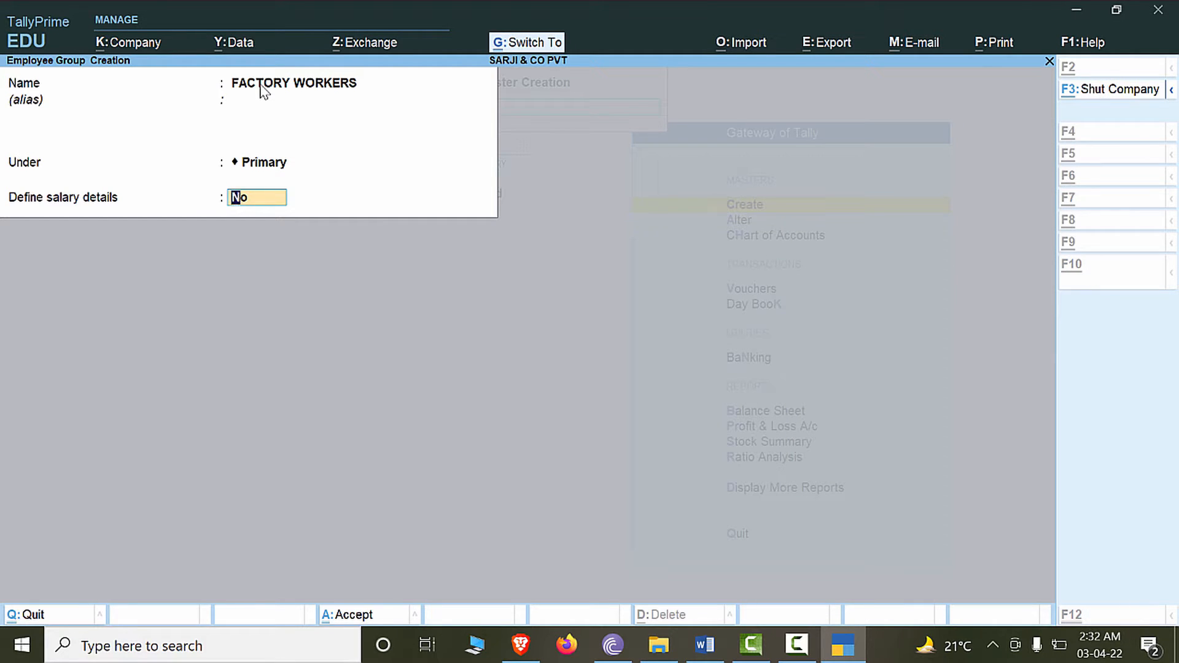
key("ctrl+a")
Create the employee group OFFICE WORKERS under Primary, copying its name from the Word document and keeping Define salary details at No.
key("alt+Tab")
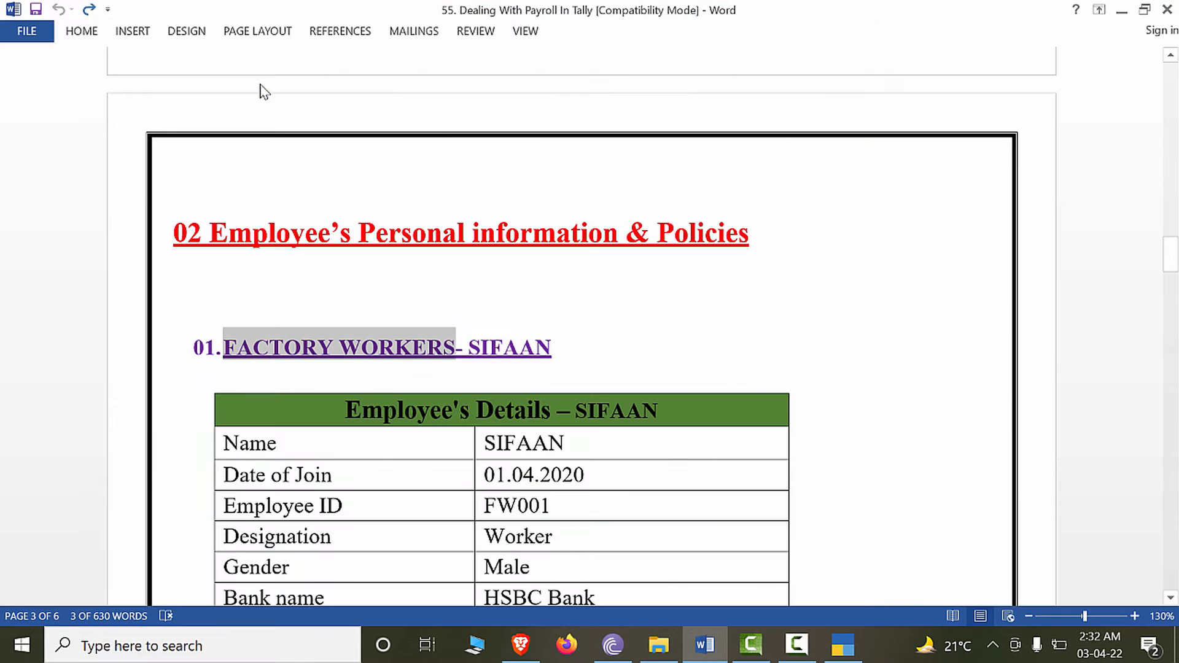
scroll(390, 239, "down", 10)
mouse_move(400, 228)
left_mouse_down()
mouse_move(162, 246)
mouse_move(386, 228)
left_mouse_up()
double_click(200, 226)
left_click(200, 226)
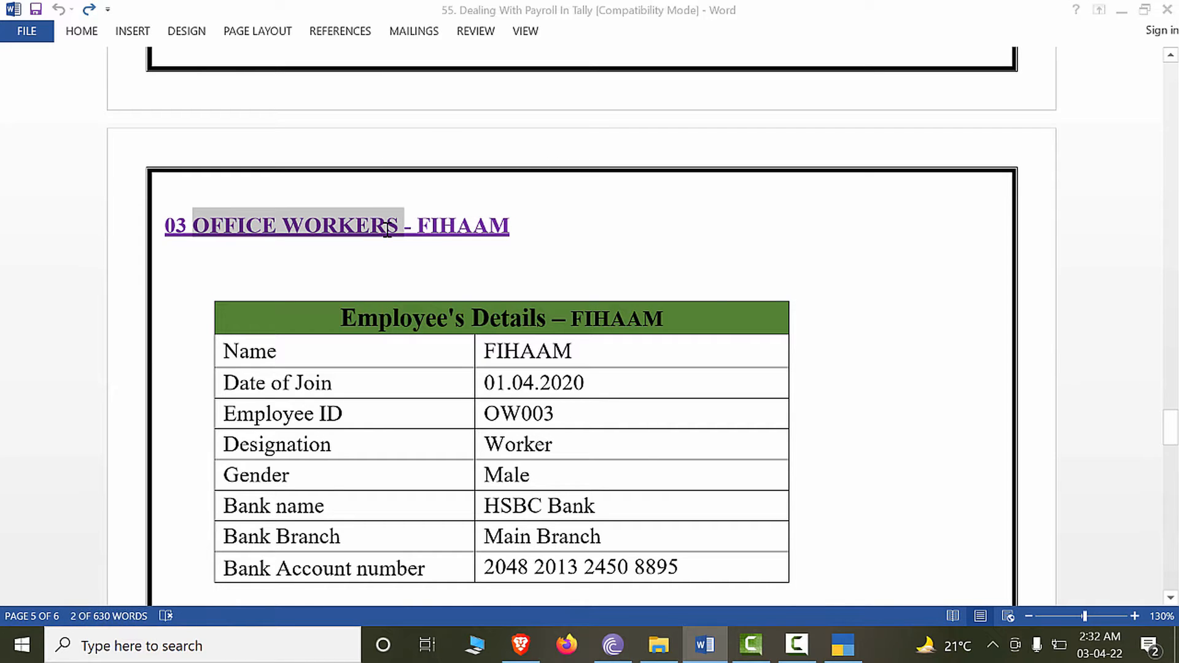
key("ctrl+c")
key("alt+Tab")
key("ctrl+v")
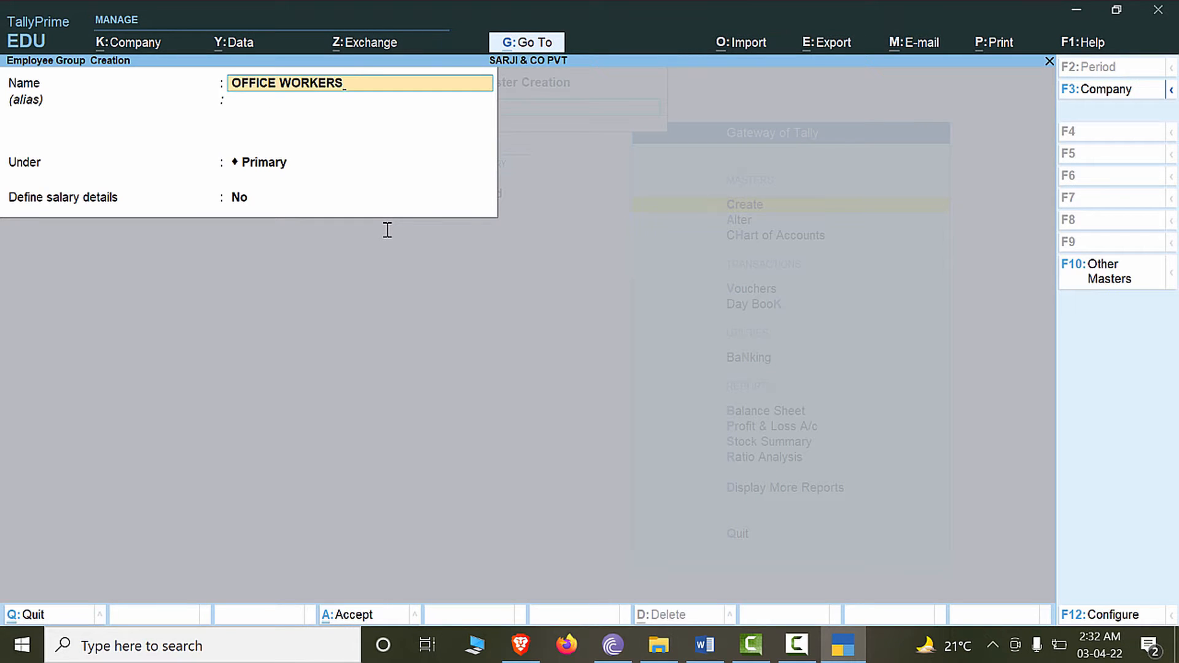
key("Return")
key("Return")
key("Return")
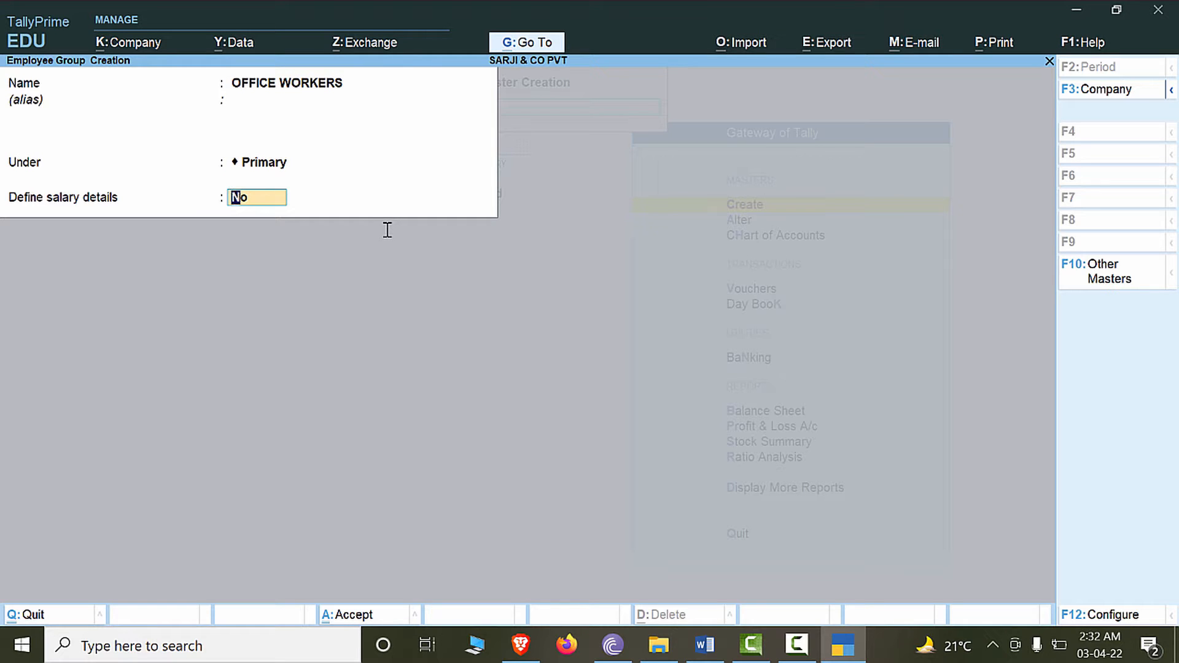
key("ctrl+a")
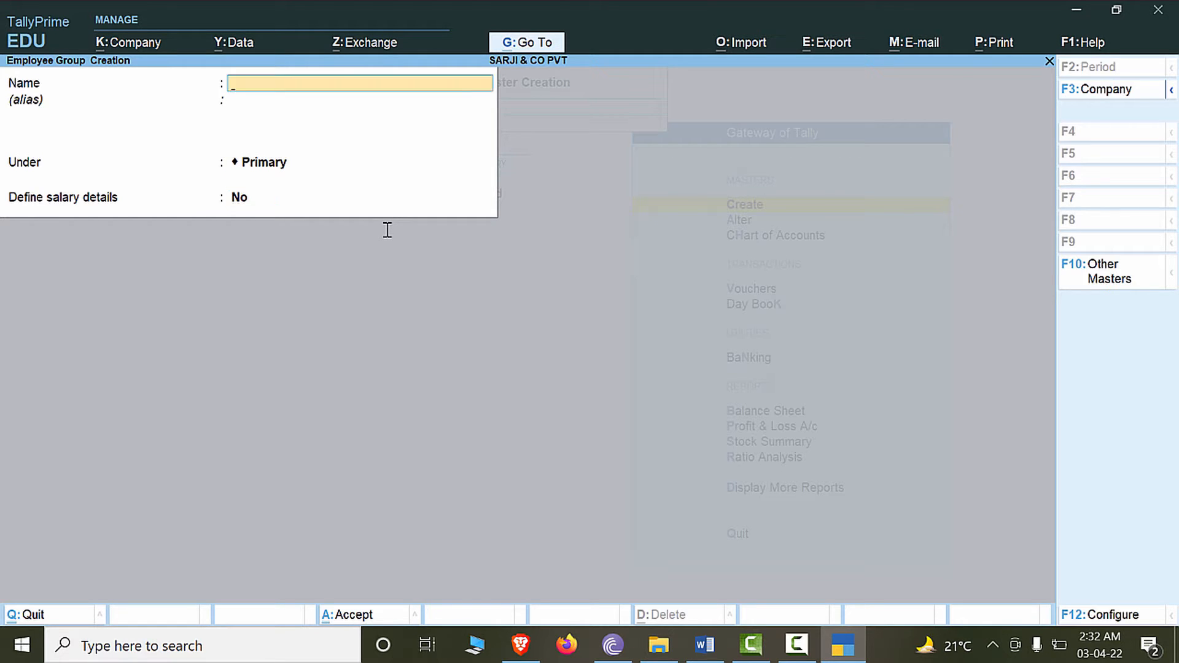
Check the Word document for further worker groups and quit employee group creation in TallyPrime.
key("alt+Tab")
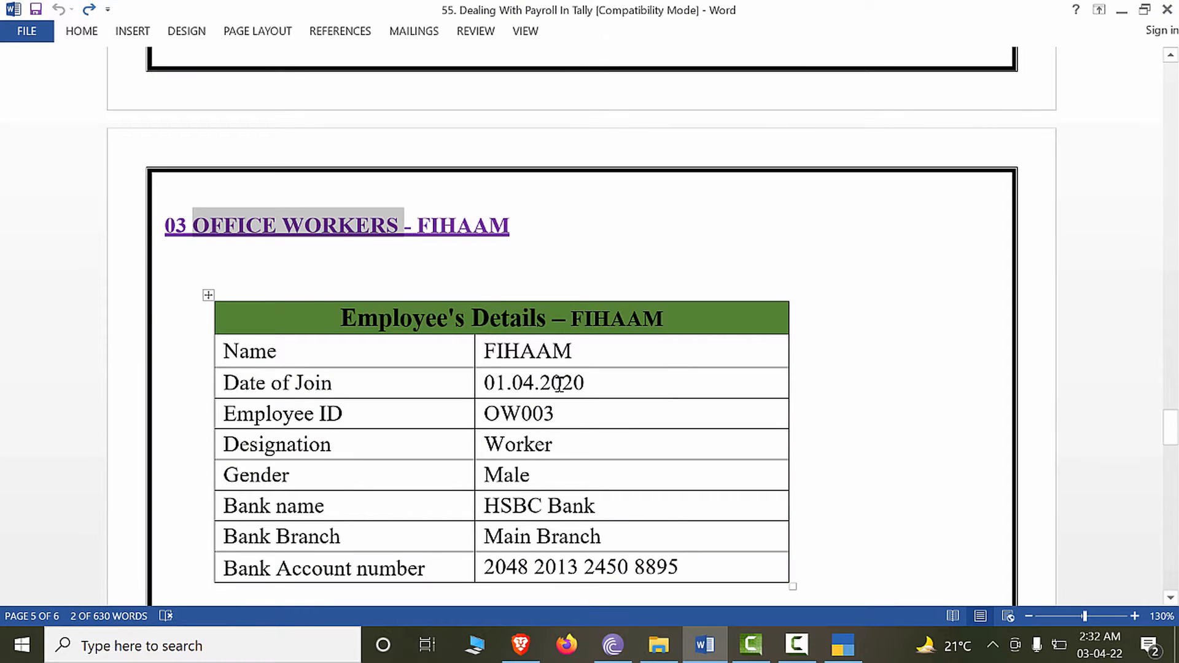
scroll(559, 384, "up", 10)
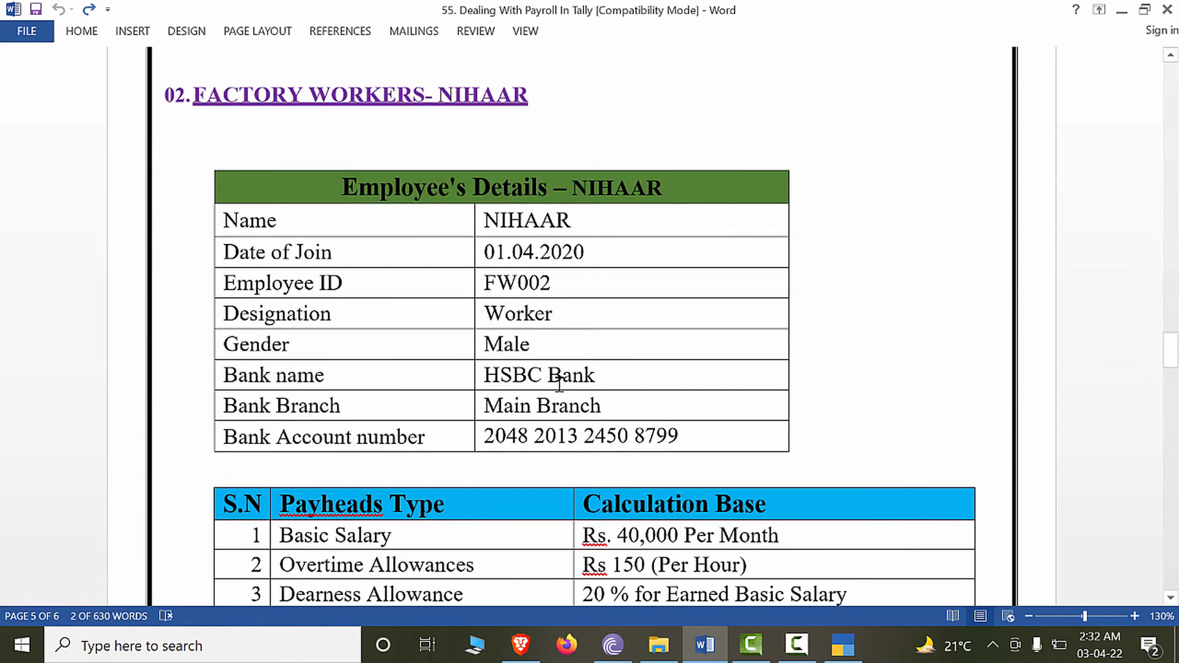
scroll(559, 383, "up", 4)
scroll(558, 384, "down", 4)
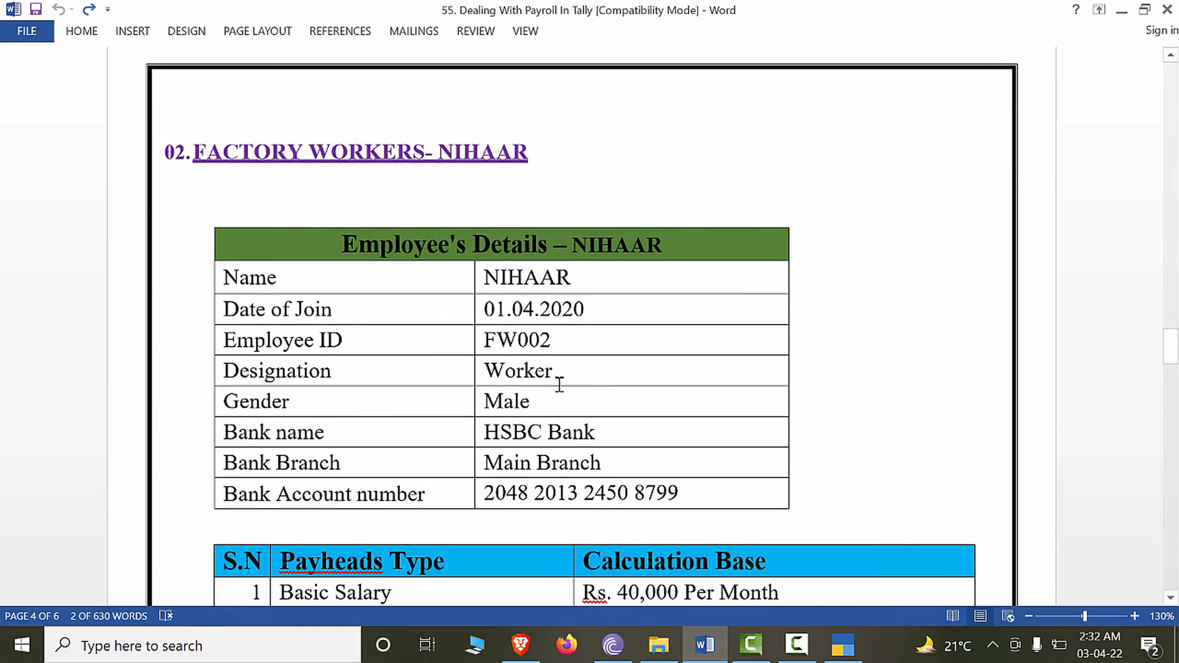
key("alt+Tab")
key("Escape")
key("y")
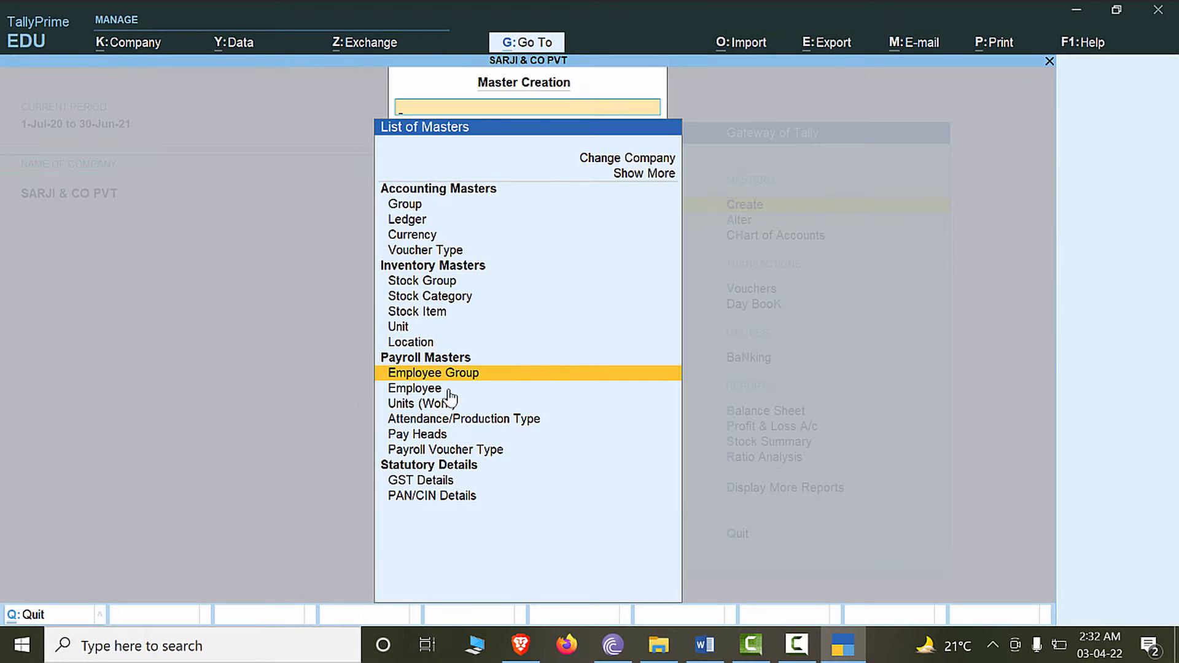
Start a new Employee master and fill in the first factory worker's name, copied from the Word document.
left_click(407, 393)
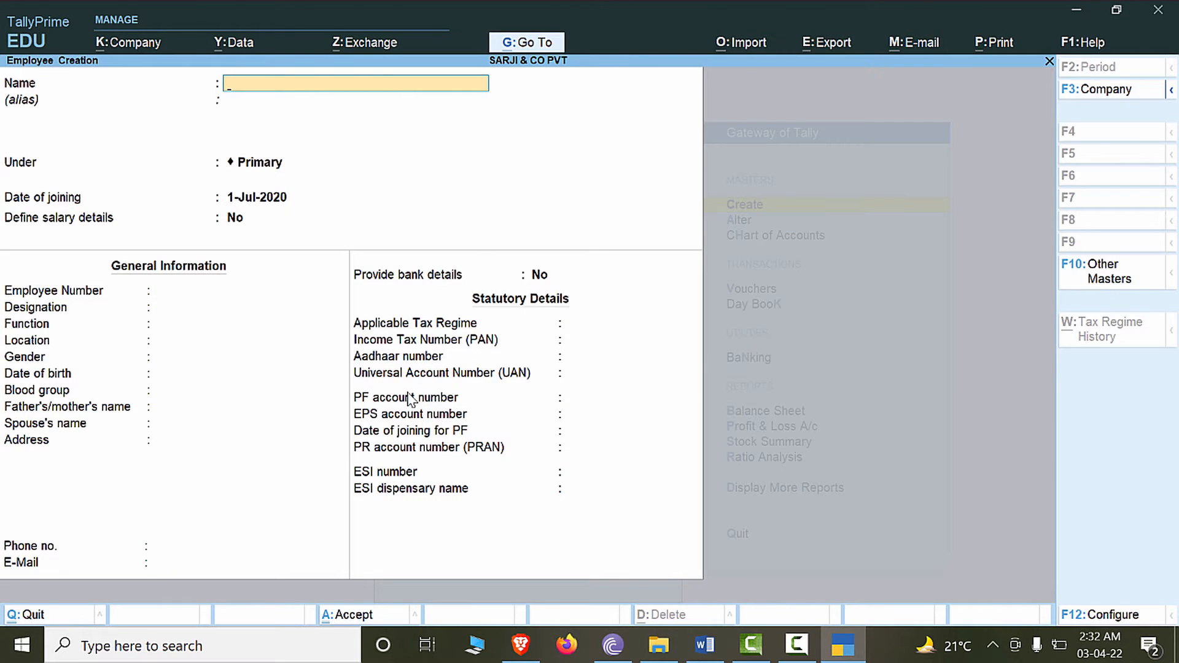
key("alt+Tab")
scroll(408, 399, "up", 15)
scroll(406, 391, "up", 6)
scroll(400, 390, "down", 4)
scroll(482, 363, "up", 3)
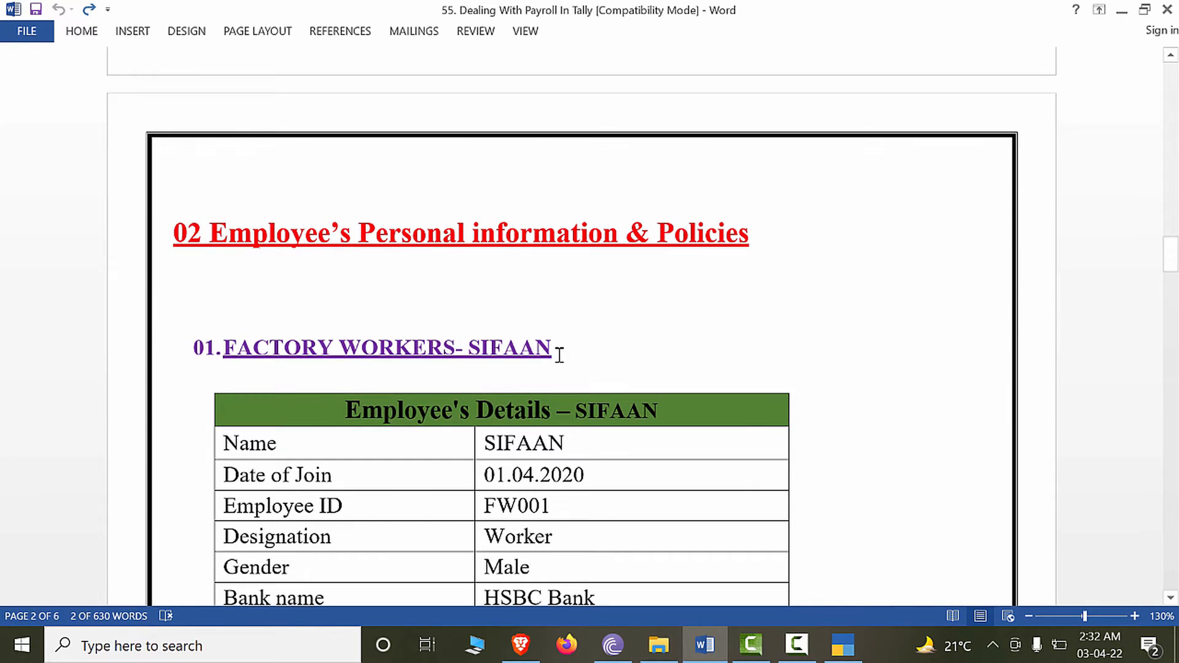
left_click_drag(546, 349, 468, 350)
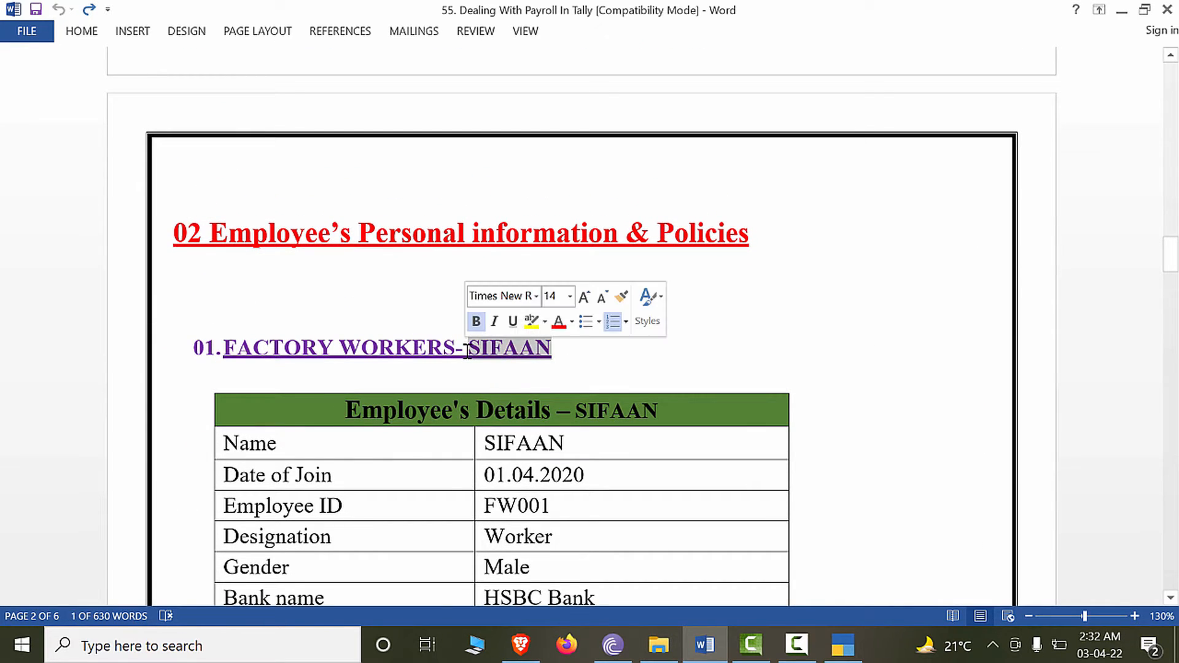
key("ctrl+c")
key("alt+Tab")
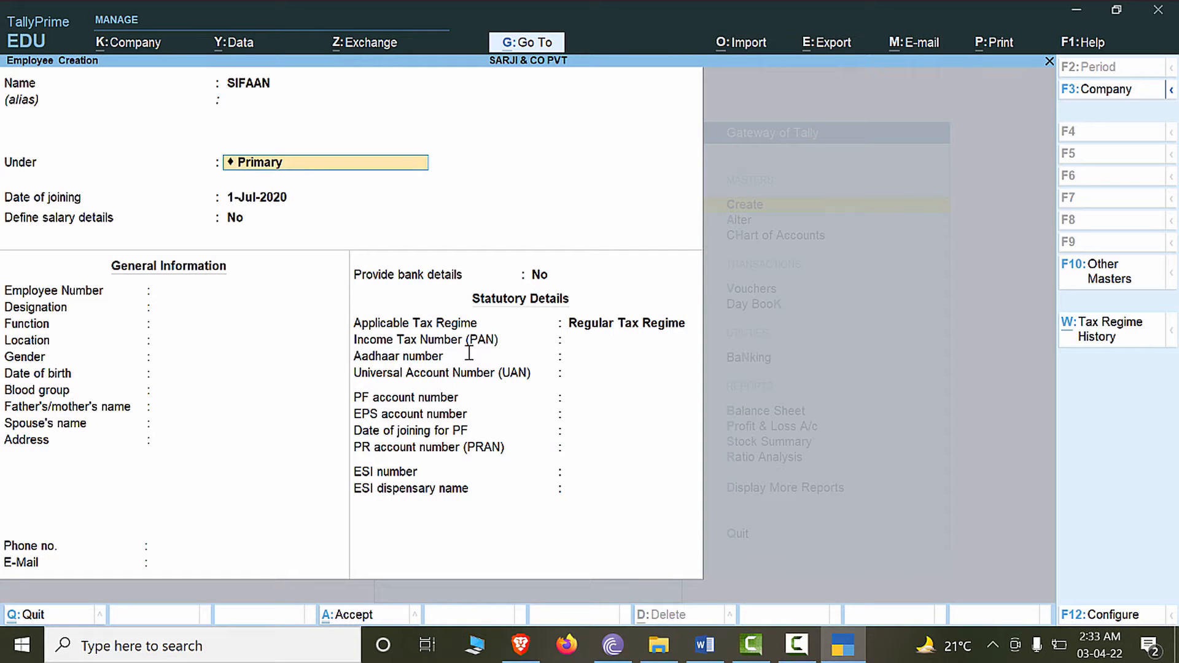
Place the first factory worker under the FACTORY WORKERS employee group.
key("Return")
key("BackSpace")
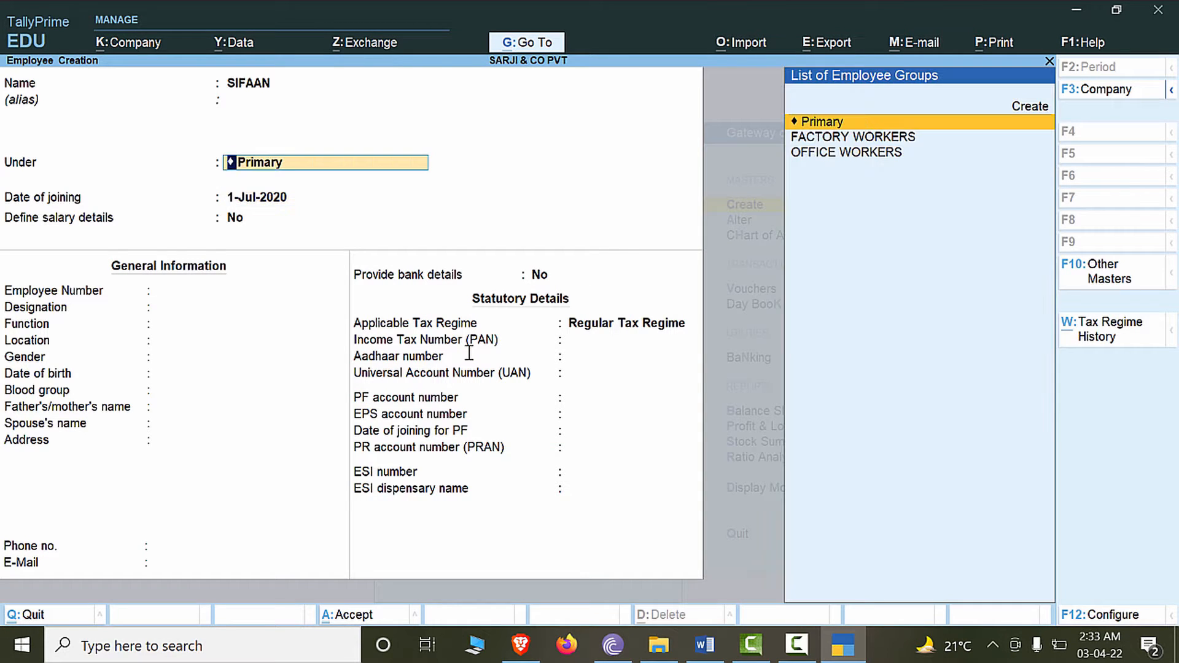
key("Down")
key("Return")
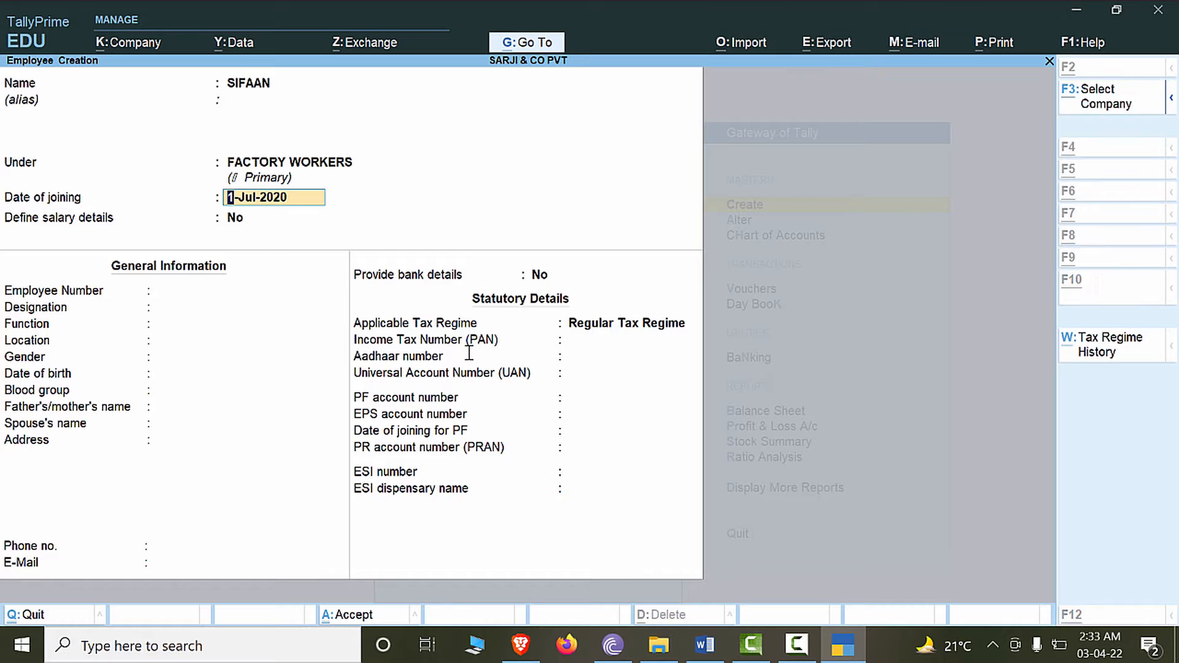
Set the first worker's date of joining to 1-Apr-2020 per the Word document, keeping Define salary details at No.
key("alt+Tab")
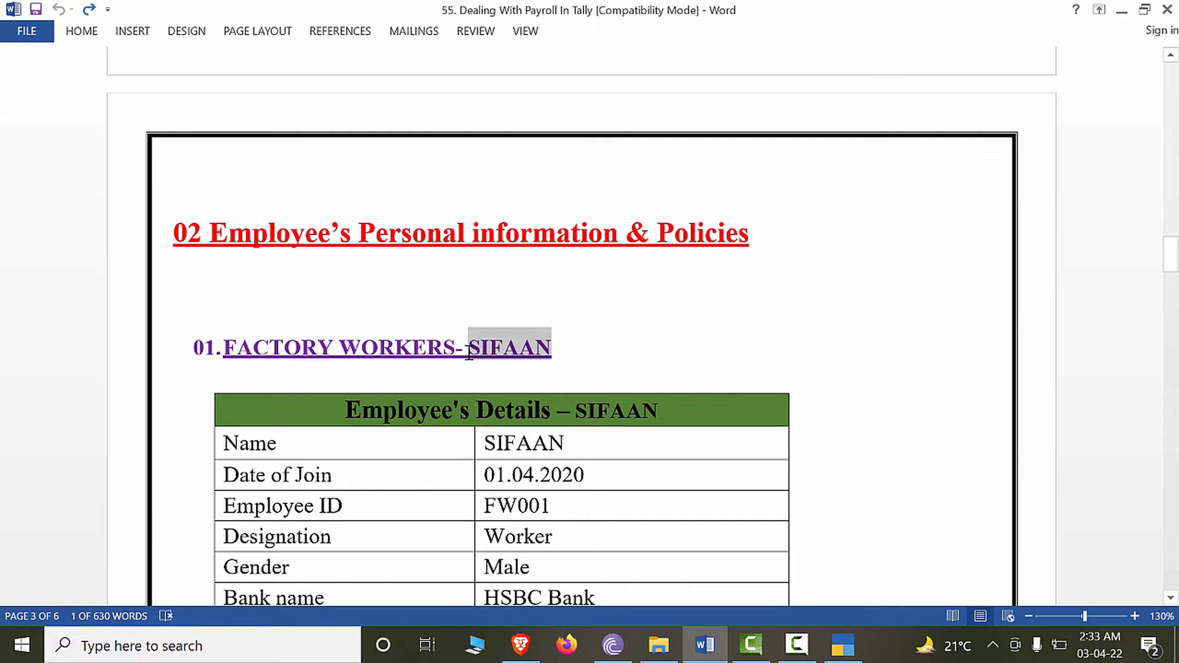
key("alt+Tab")
key("alt+Tab")
scroll(483, 388, "down", 3)
double_click(518, 360)
key("alt+Tab")
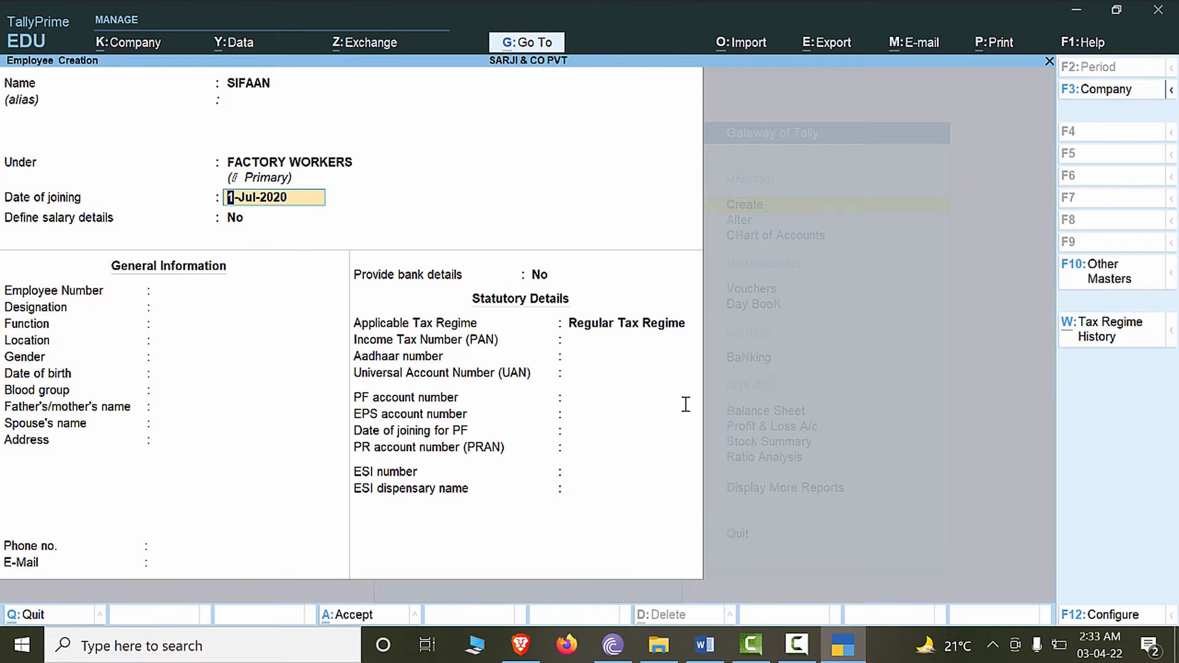
type("apr2020")
key("Return")
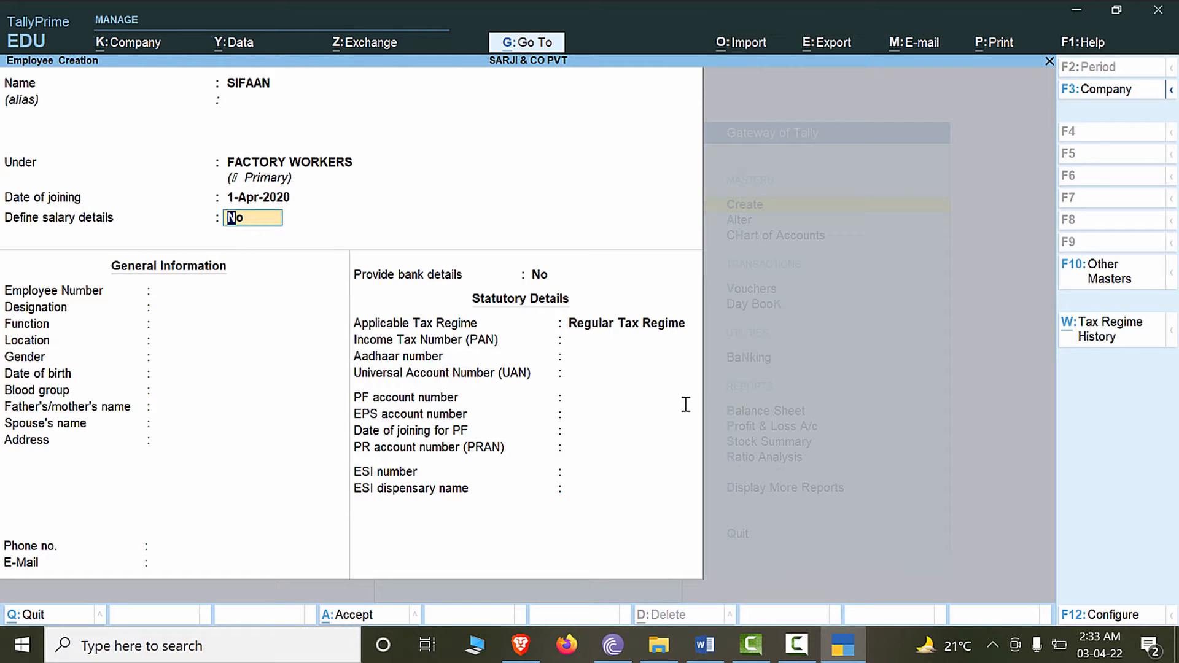
key("Return")
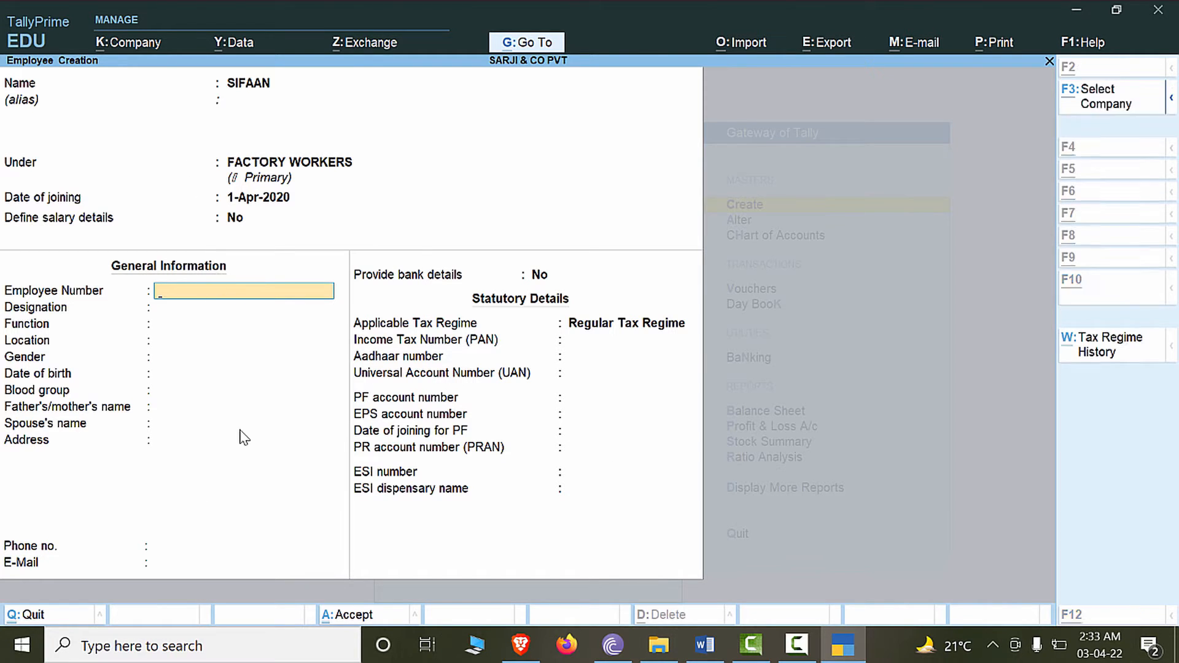
Copy the first worker's employee ID from the Word document into the Employee Number of the TallyPrime master.
key("alt+Tab")
scroll(484, 396, "down", 2)
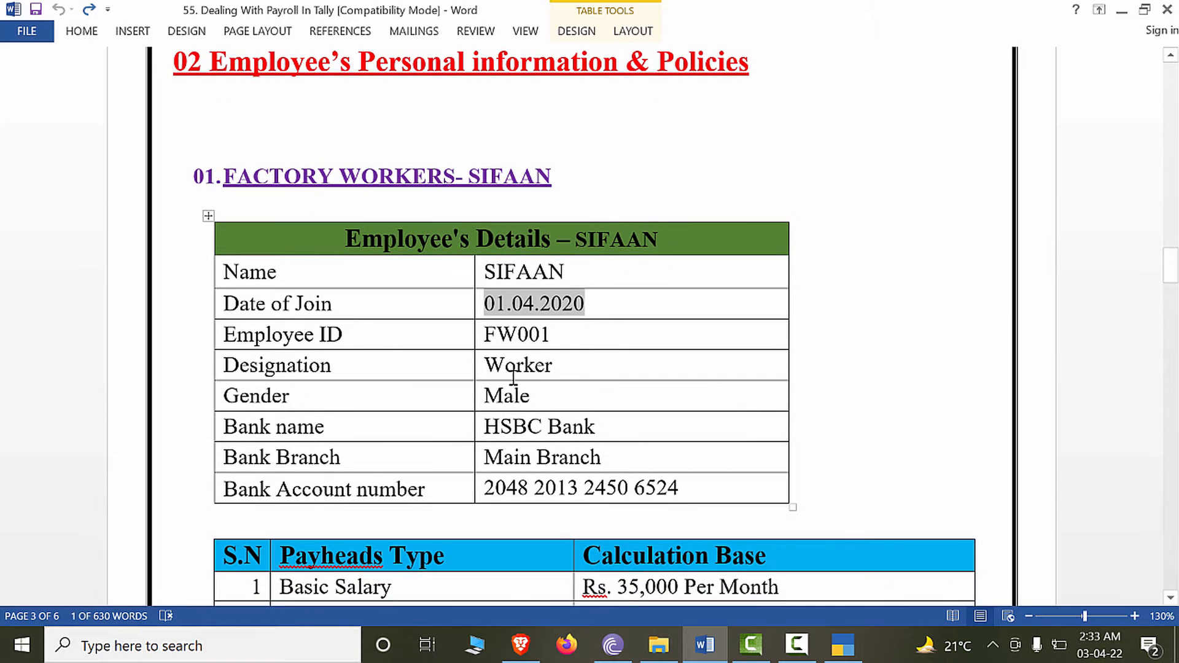
left_click(547, 284)
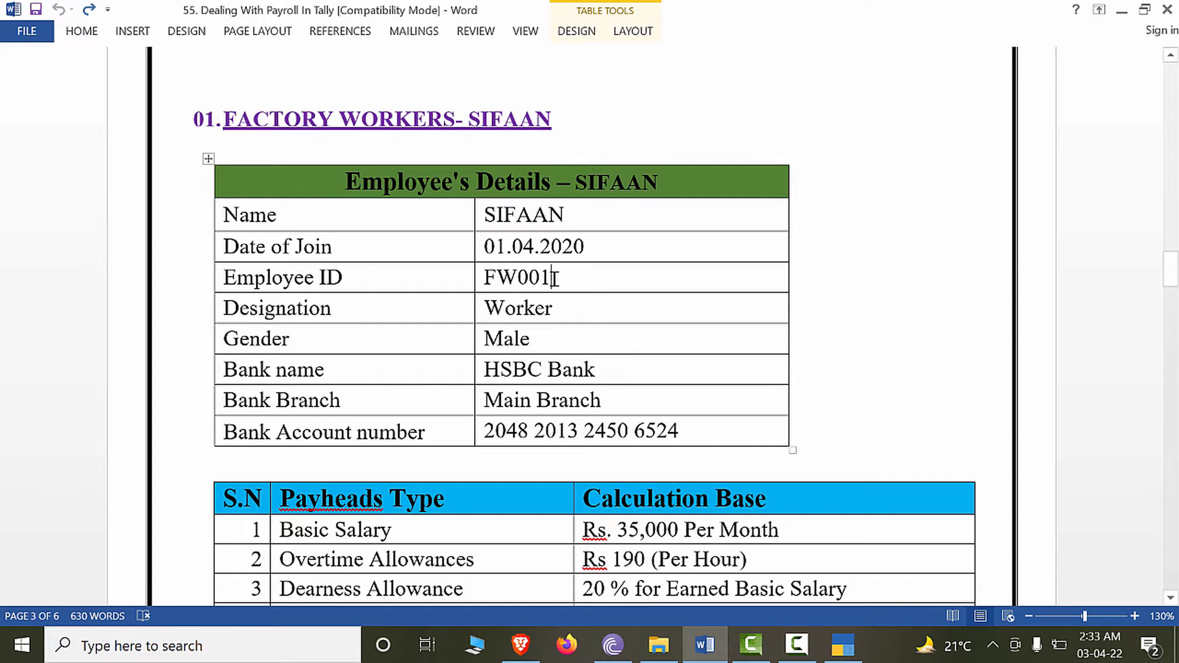
key("alt+Tab")
key("alt+Tab")
left_click_drag(553, 280, 482, 280)
key("ctrl+c")
key("alt+Tab")
key("ctrl+v")
key("Return")
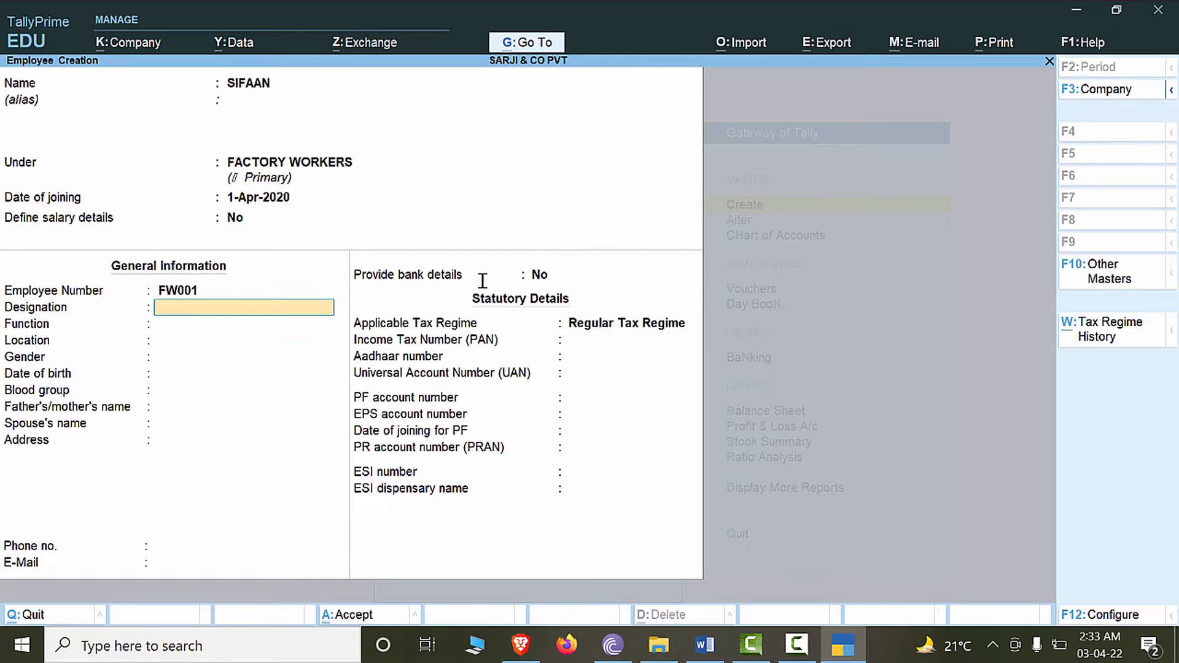
Fill in the first worker's designation as Worker, copied from the Word document.
key("alt+Tab")
left_click_drag(552, 307, 482, 307)
key("ctrl+c")
key("alt+Tab")
key("ctrl+v")
key("Return")
Set the first worker's gender to Male and blood group to Unknown, leaving function, location and date of birth blank.
key("alt+Tab")
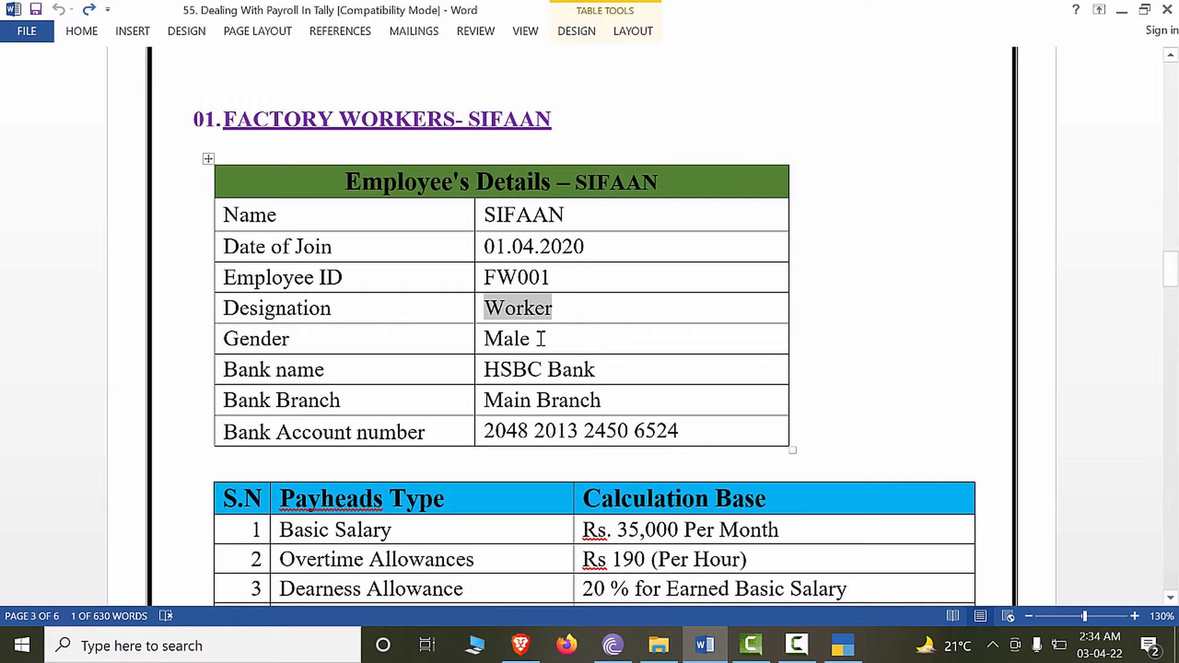
key("alt+Tab")
key("Return")
key("Return")
key("Down")
key("Down")
key("Return")
key("Return")
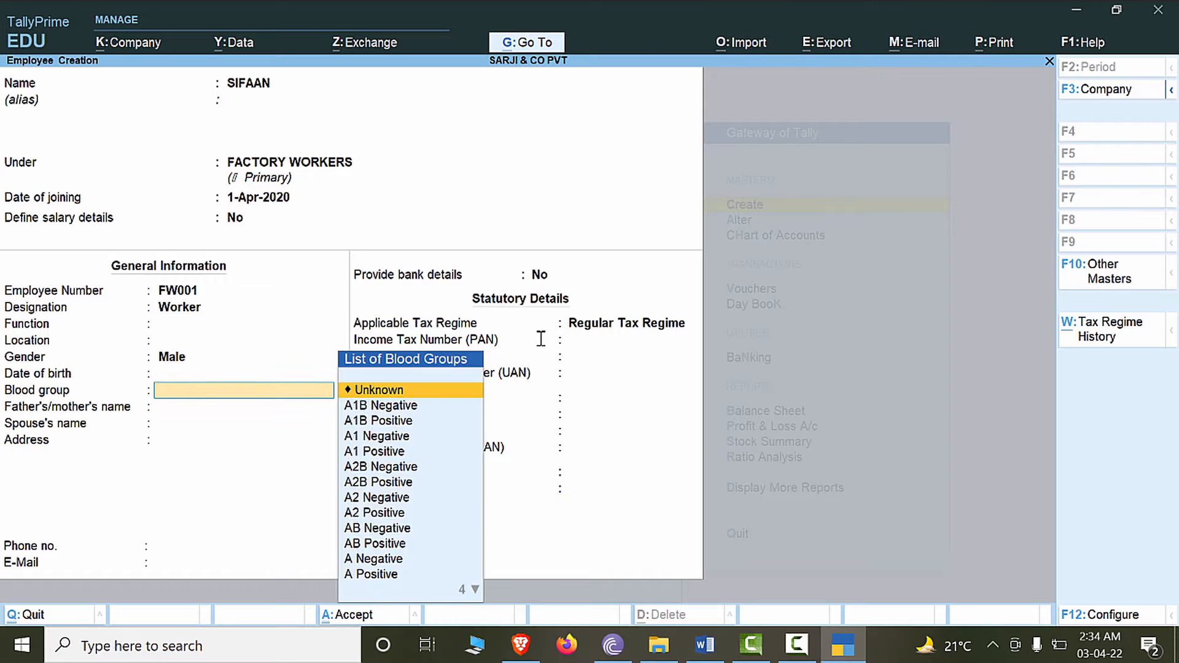
key("Return")
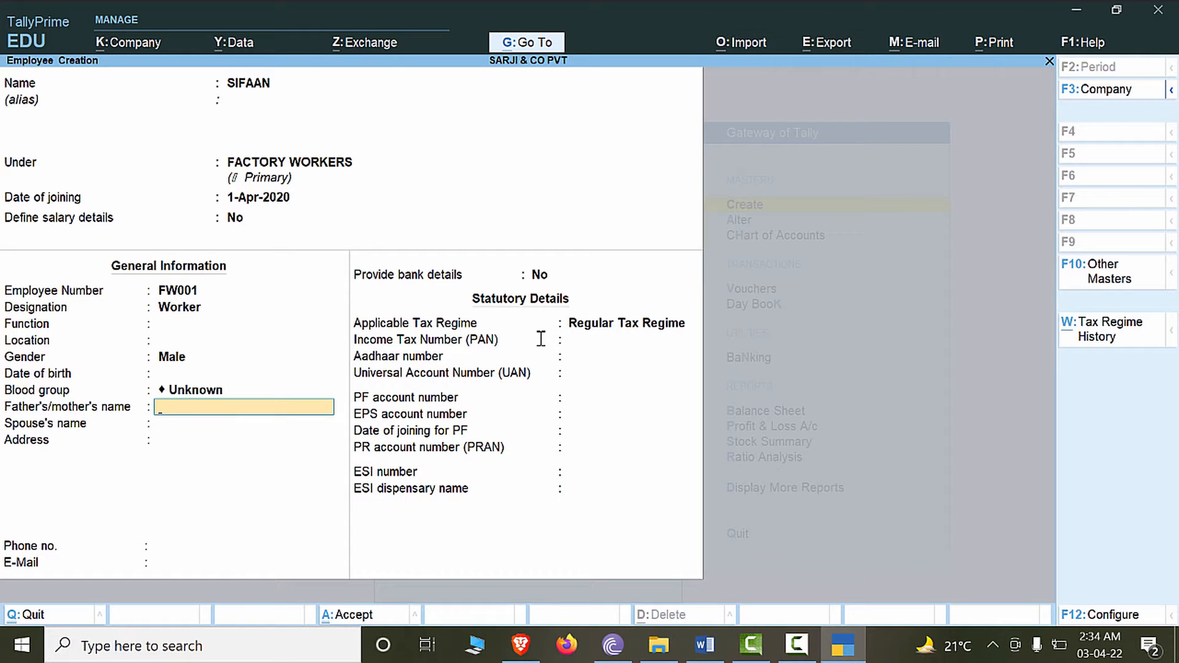
Leave the first worker's family, address and contact details blank and set Provide bank details to Yes.
key("Return")
key("Return")
key("Return")
key("Return")
key("Return")
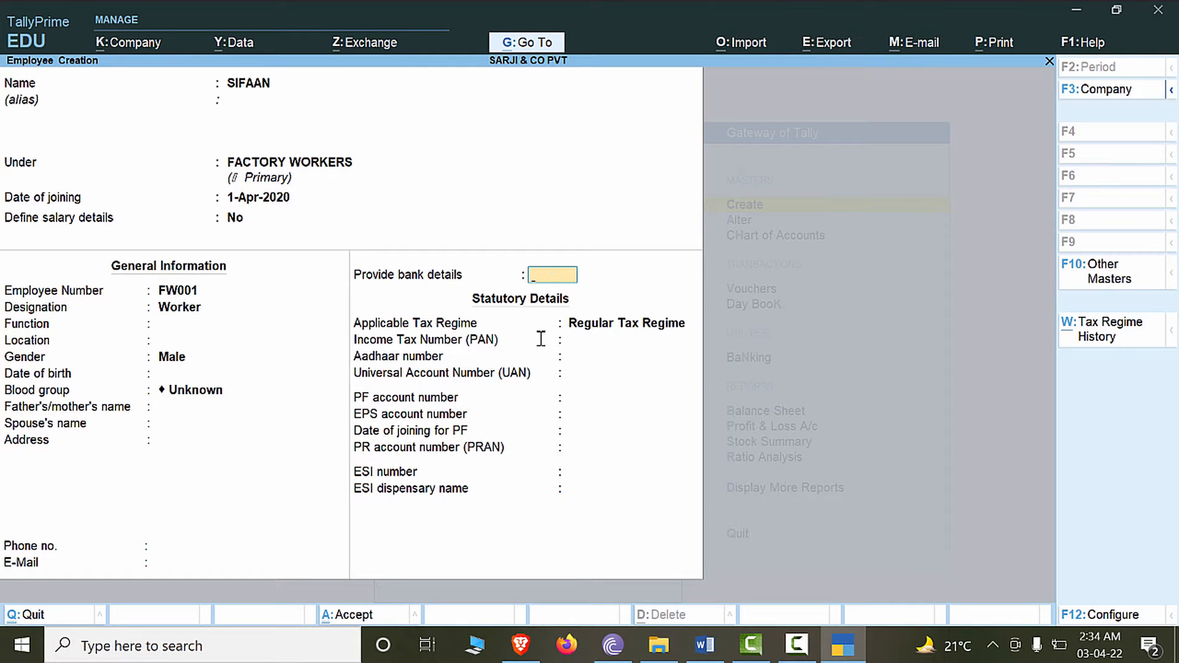
key("Return")
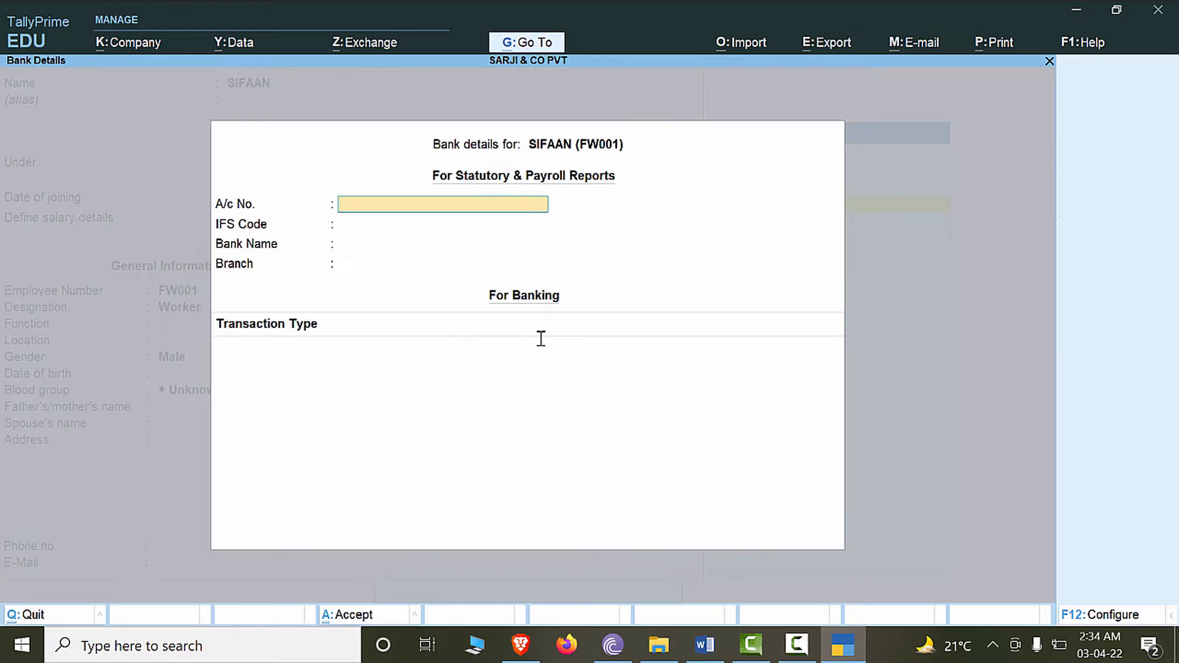
Copy the first worker's bank account number from the Word document into the bank details, leaving the IFS code blank.
key("alt+Tab")
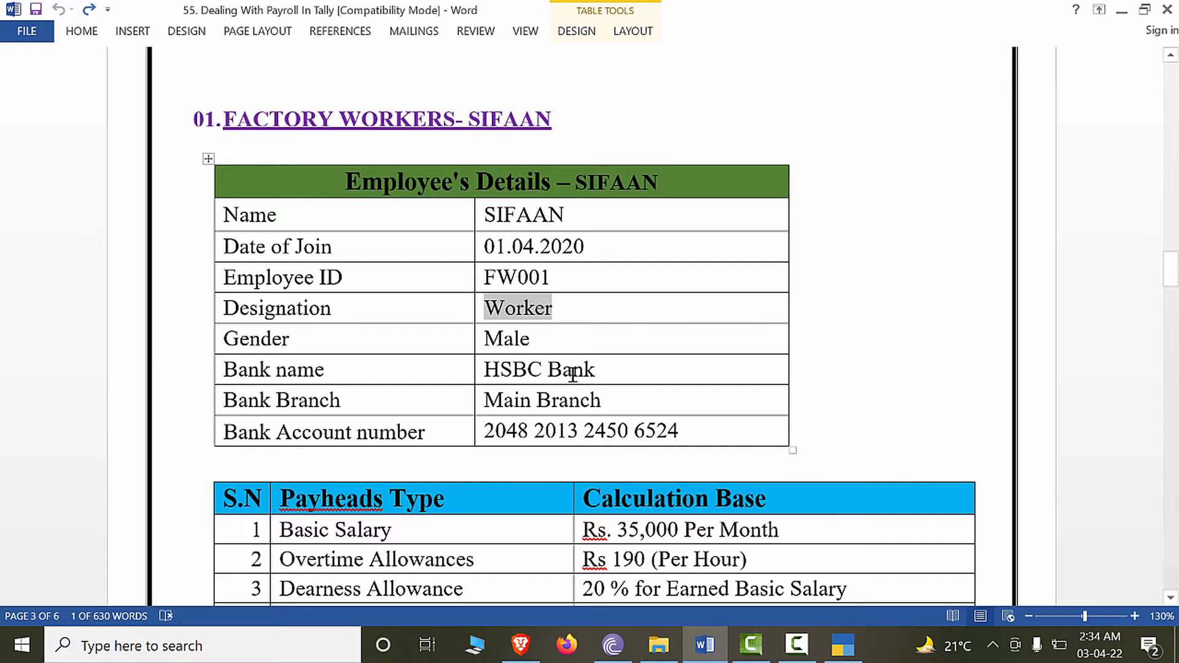
left_click_drag(703, 436, 484, 433)
key("alt+Tab")
key("ctrl+alt+v")
key("Return")
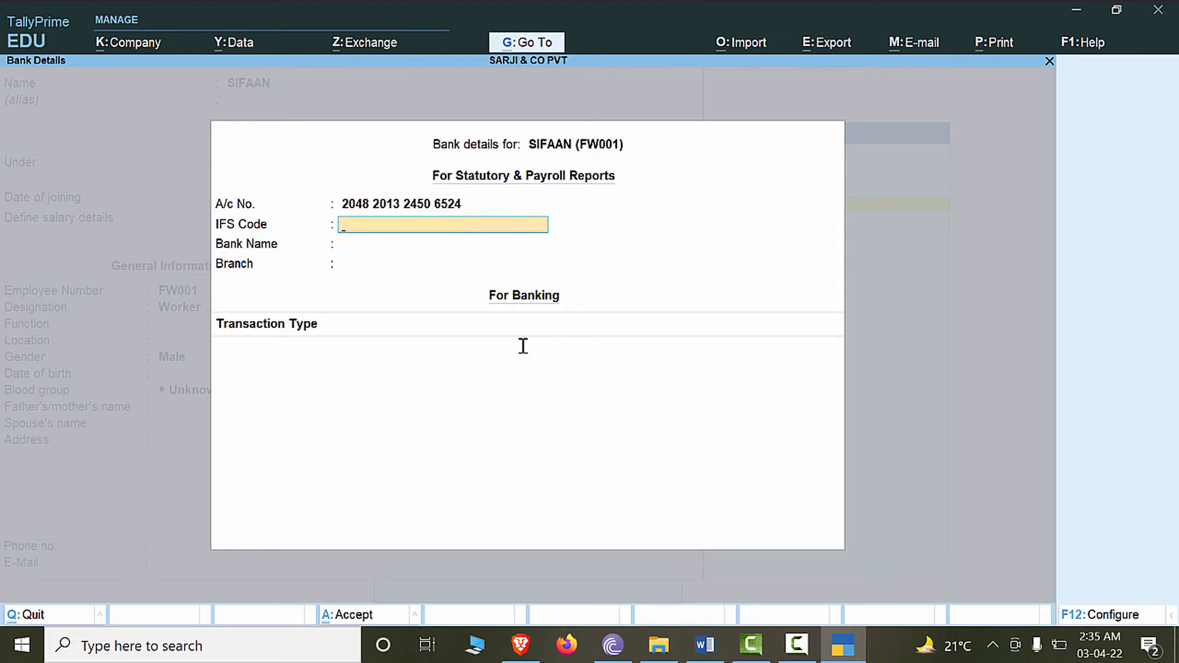
key("Return")
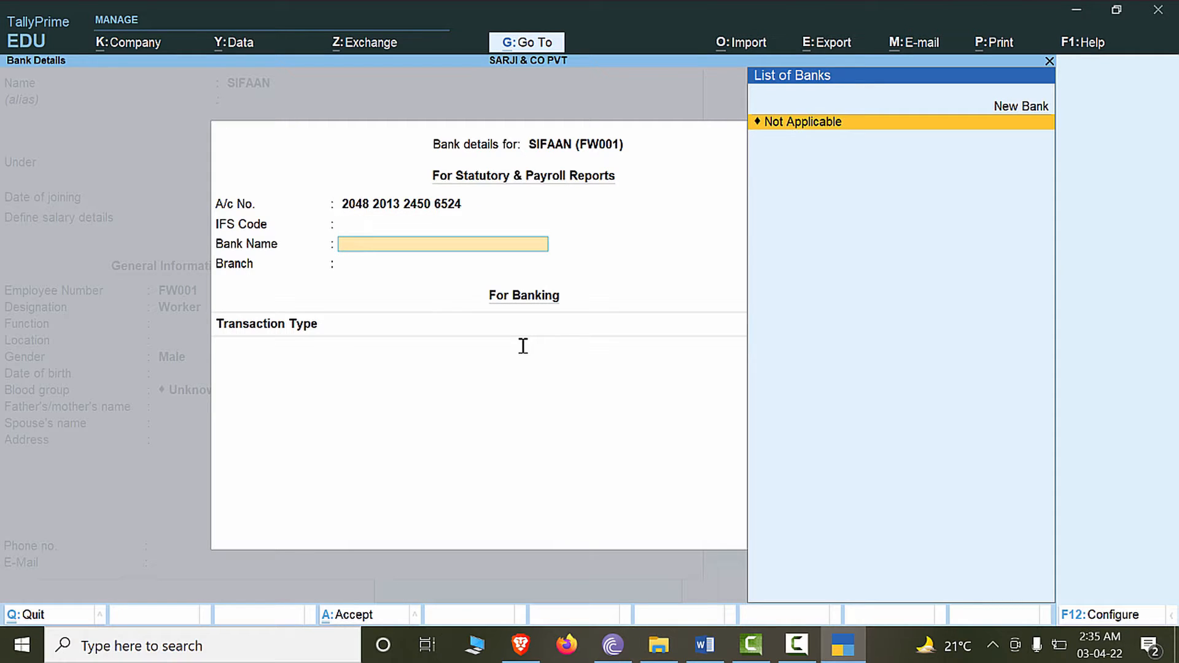
Complete the first worker's bank details with HSBC Bank and Main Branch, and keep Regular Tax Regime as the applicable regime.
key("alt+Tab")
key("alt+Tab")
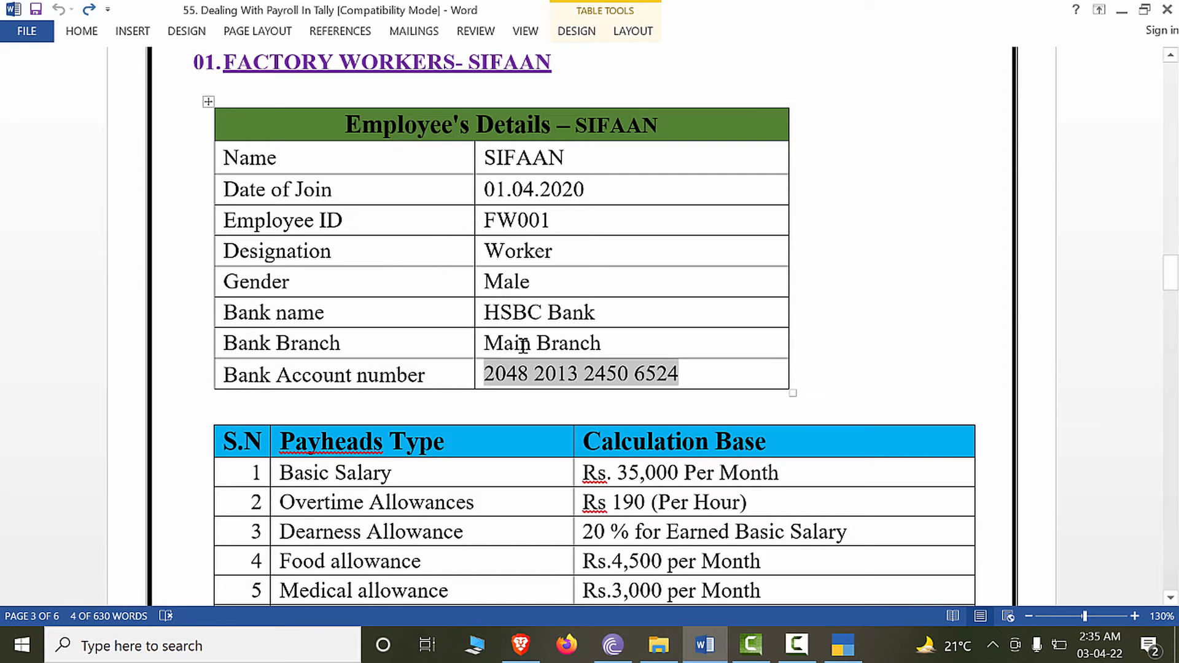
left_click_drag(607, 312, 500, 342)
left_click(500, 312)
key("alt+Tab")
key("alt+Tab")
key("alt+Tab")
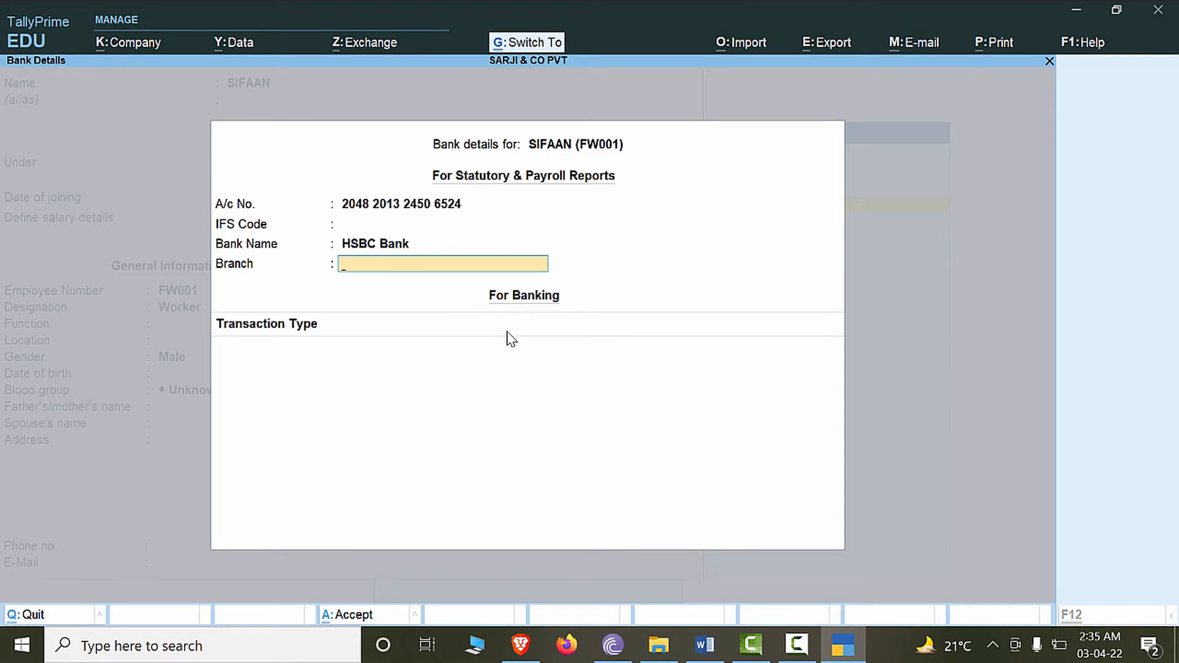
key("ctrl+alt+v")
key("Return")
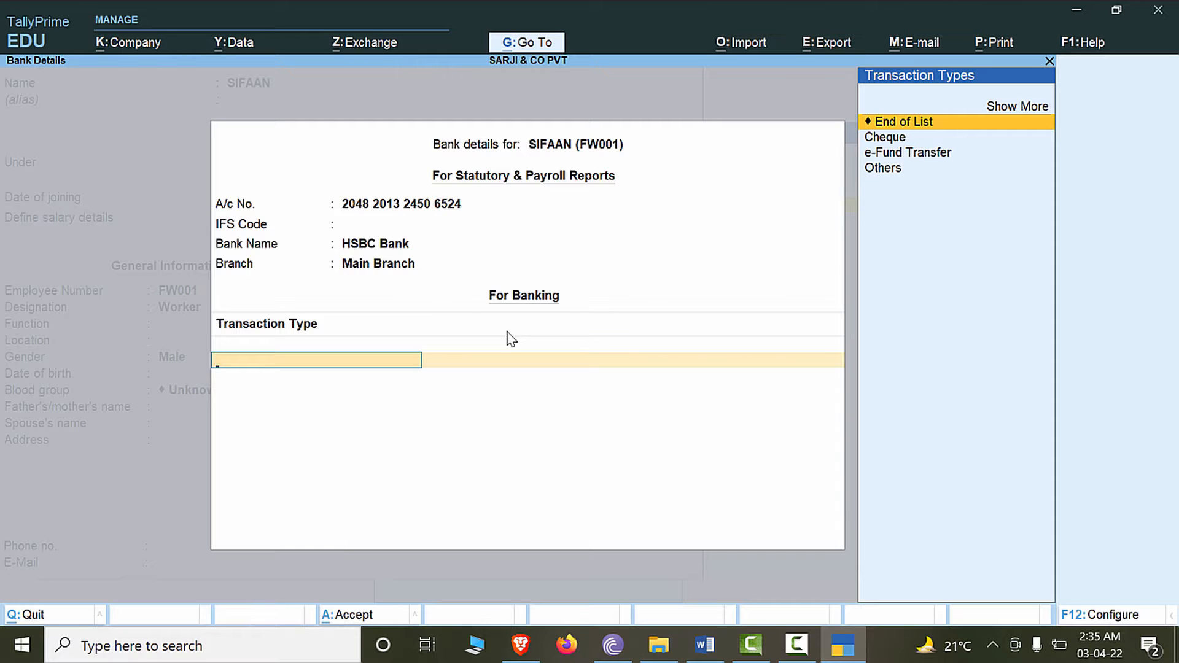
key("Return")
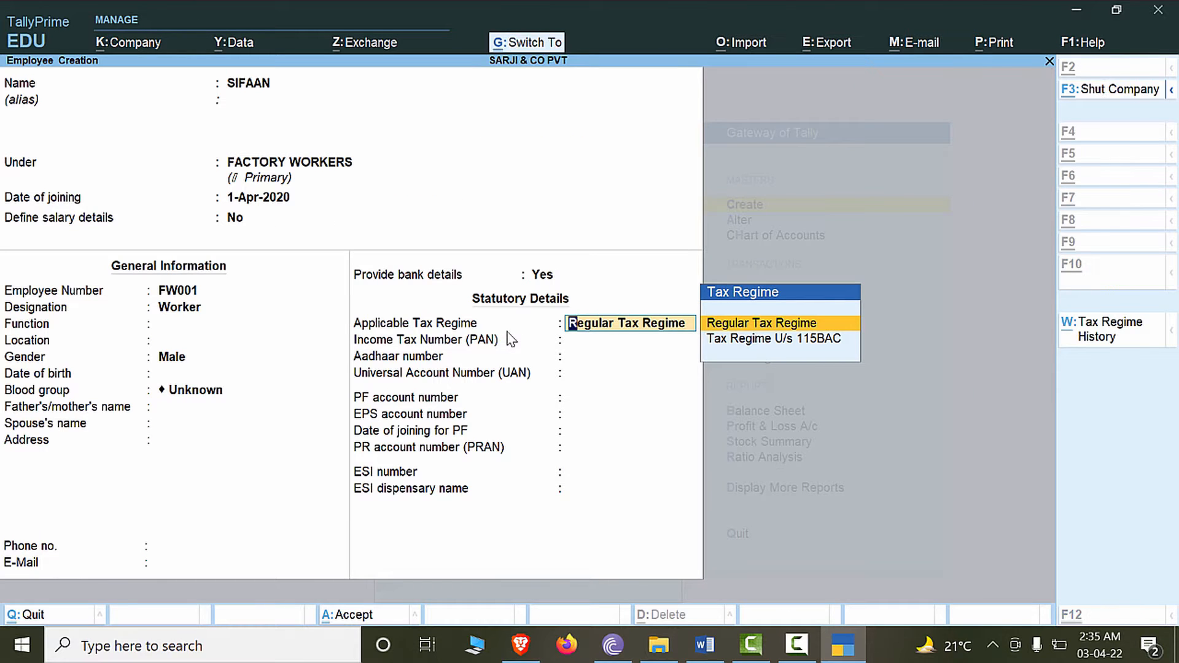
key("Return")
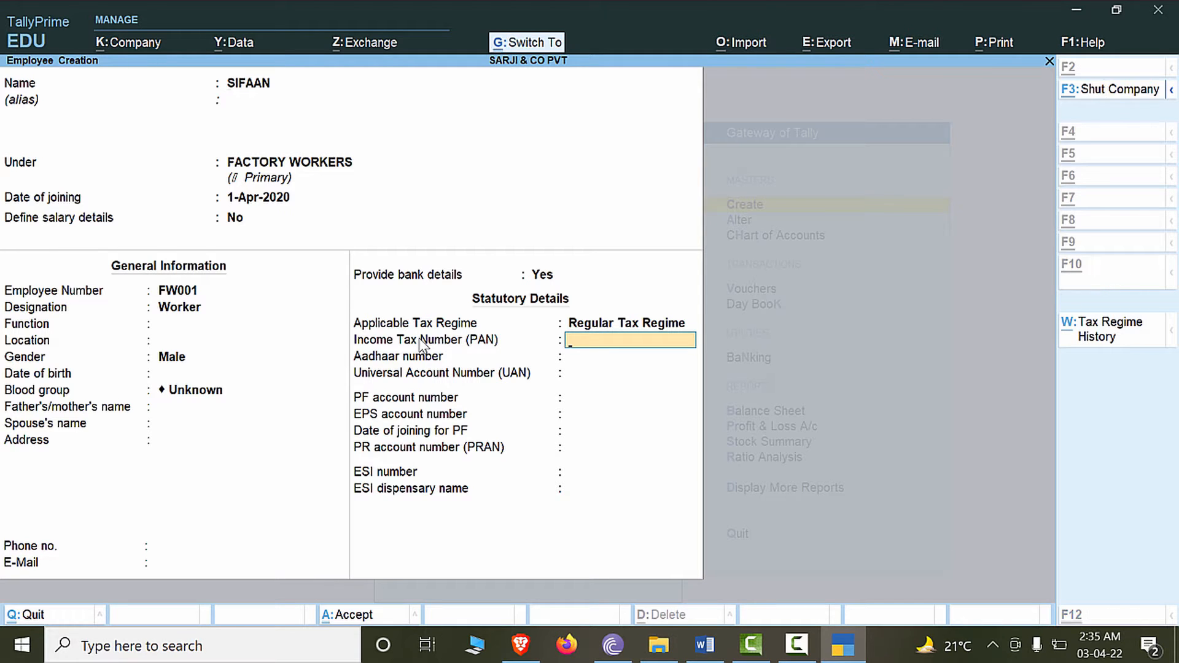
Find the second factory worker in the Word document and enter that worker's name in a new Employee master.
key("alt+Tab")
scroll(604, 250, "down", 6)
scroll(604, 250, "down", 12)
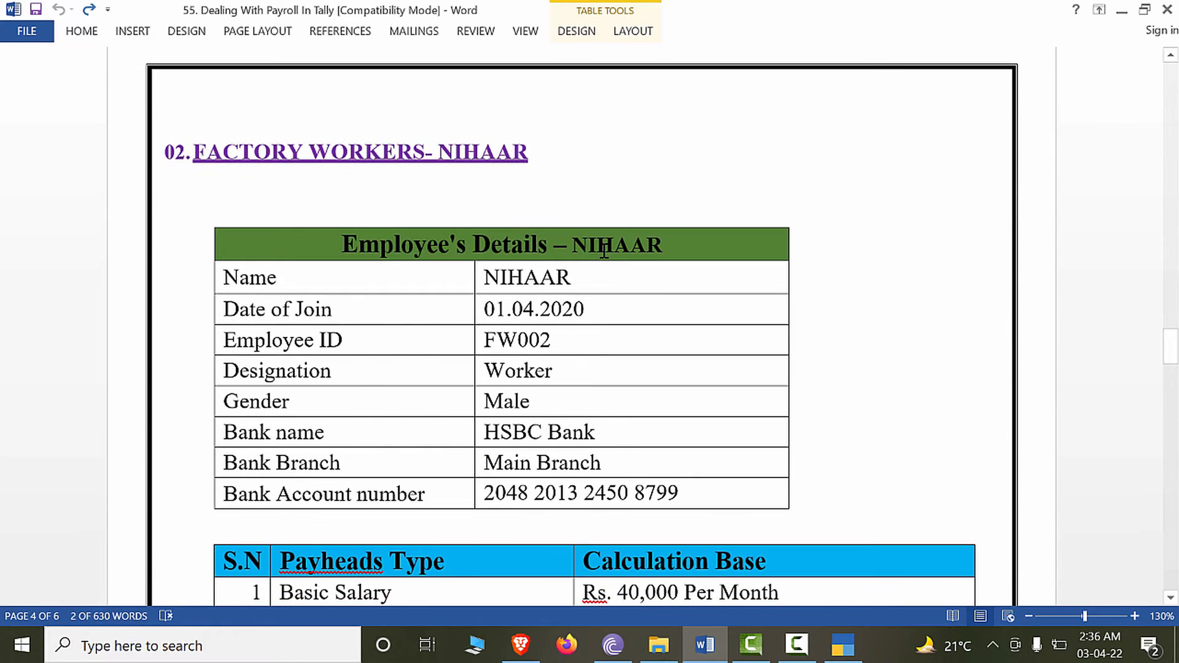
key("alt+Tab")
type("NIHAAR")
key("Return")
key("Return")
Place the second factory worker under the FACTORY WORKERS employee group.
key("Return")
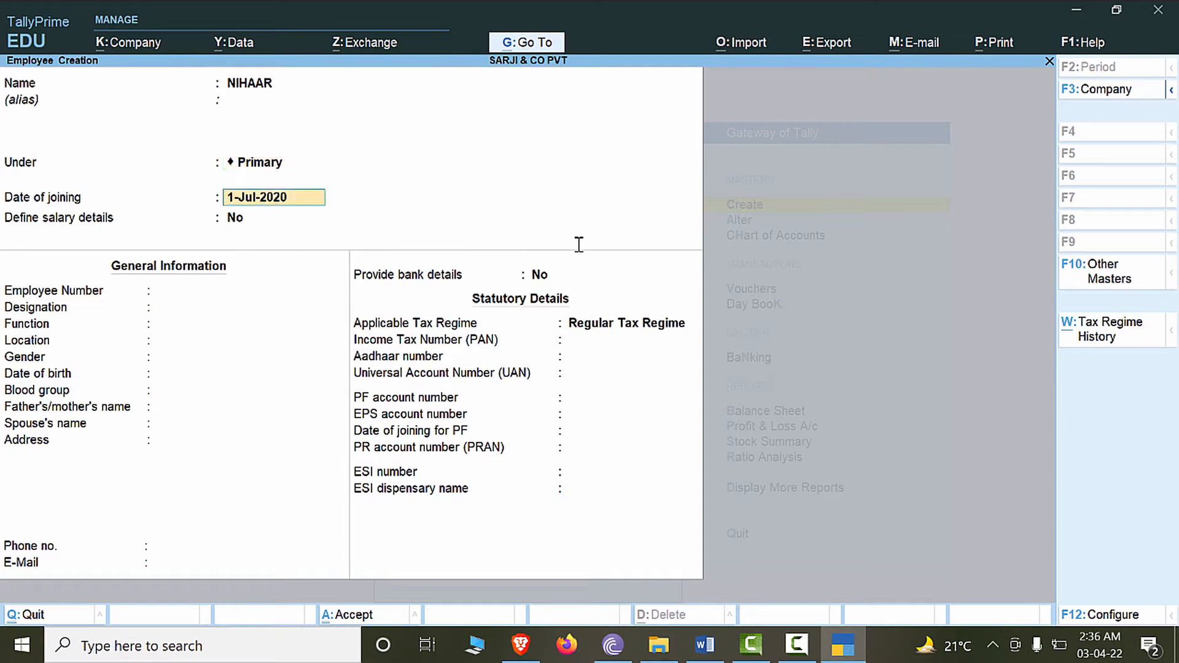
key("BackSpace")
key("Down")
key("Return")
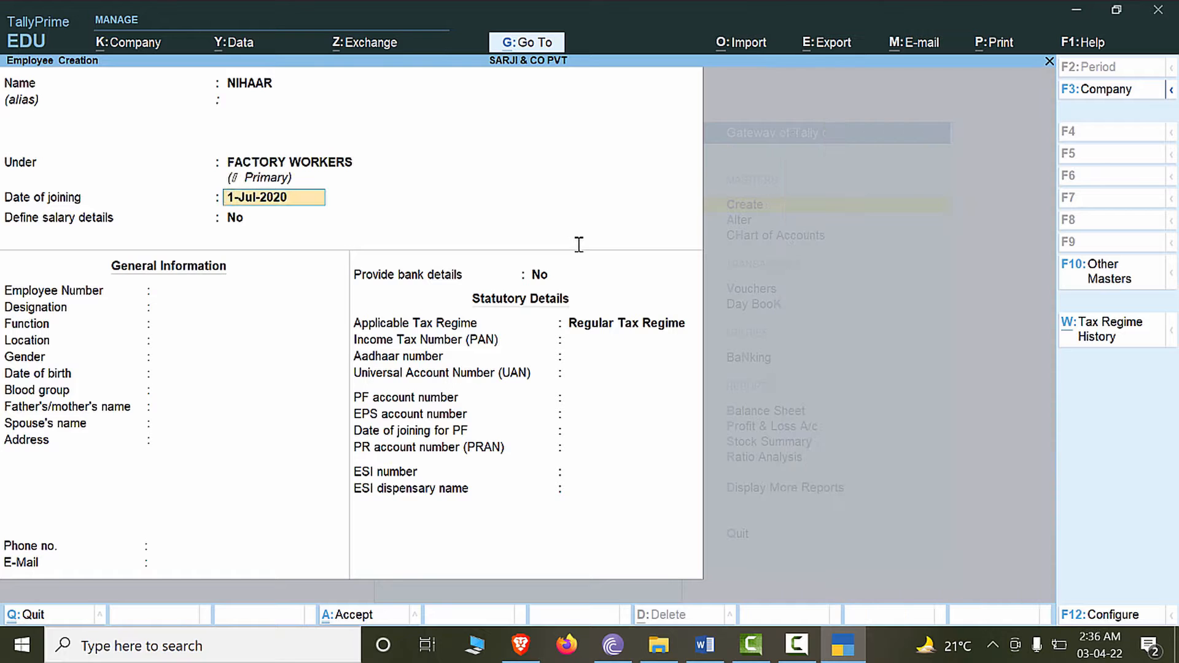
Set the second worker's date of joining to 1-Apr-2020, as given in the Word document.
key("alt+Tab")
left_click_drag(606, 311, 485, 310)
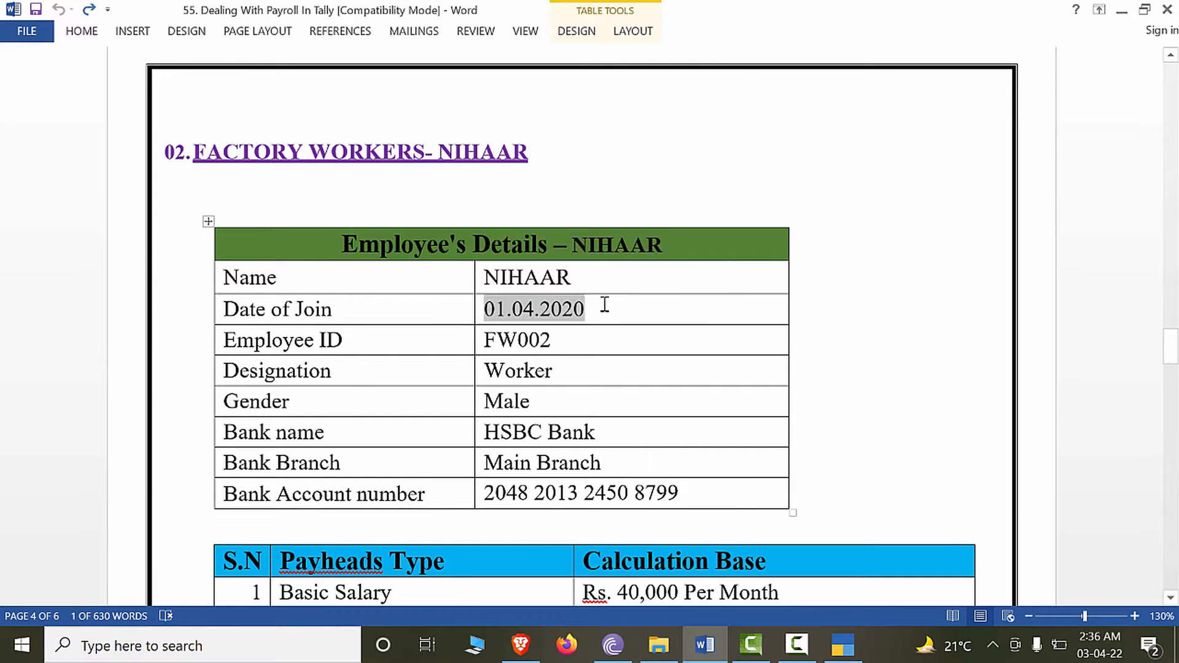
key("alt+Tab")
type("apr2020")
key("Return")
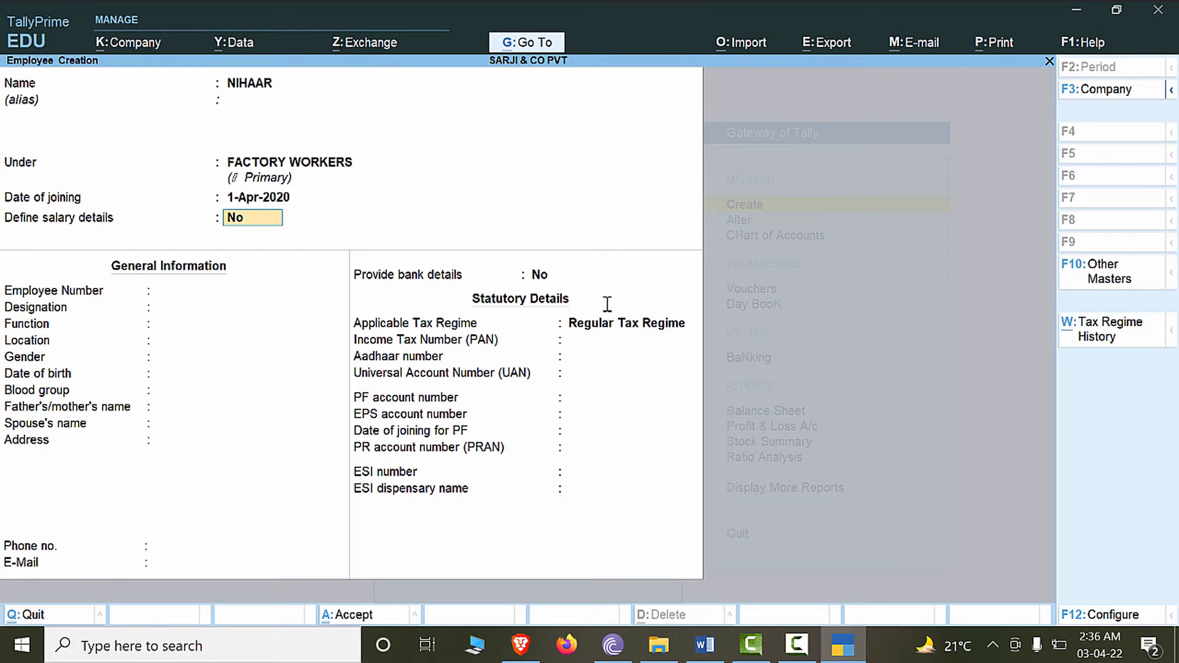
Fill in the second worker's Employee Number with the employee ID from the Word document.
key("alt+Tab")
left_click_drag(571, 343, 488, 342)
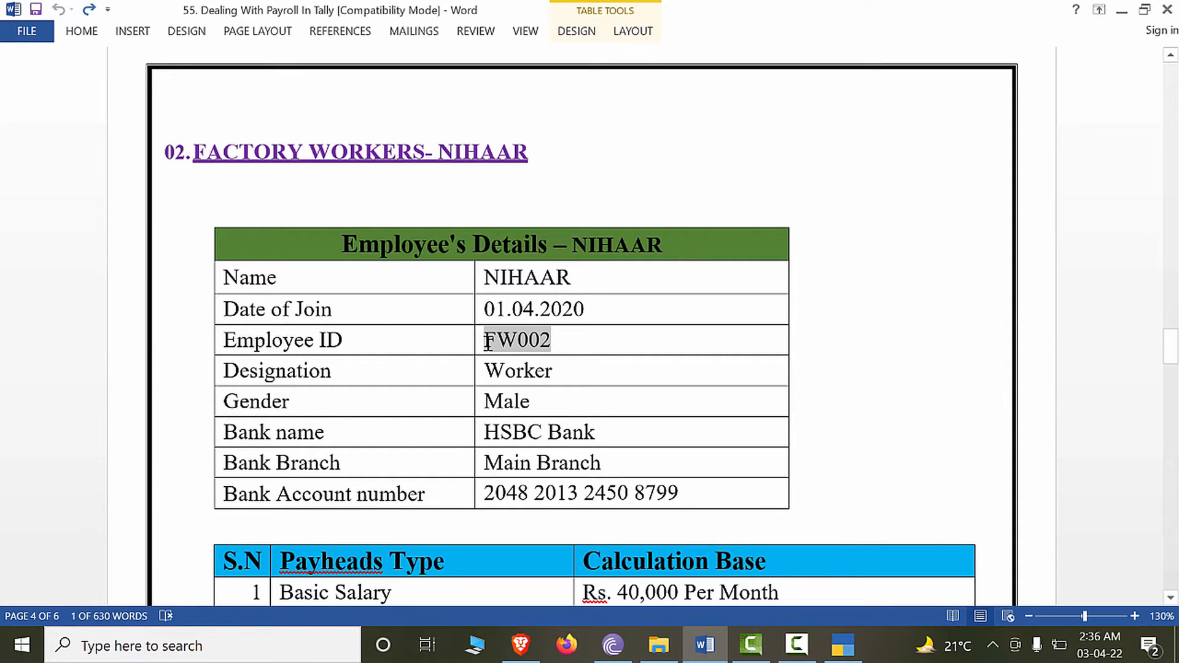
key("alt+Tab")
type("FW002")
key("Return")
Set the second worker's designation to Worker and gender to Male, leaving function and location blank.
key("alt+Tab")
left_click_drag(565, 372, 502, 371)
key("alt+Tab")
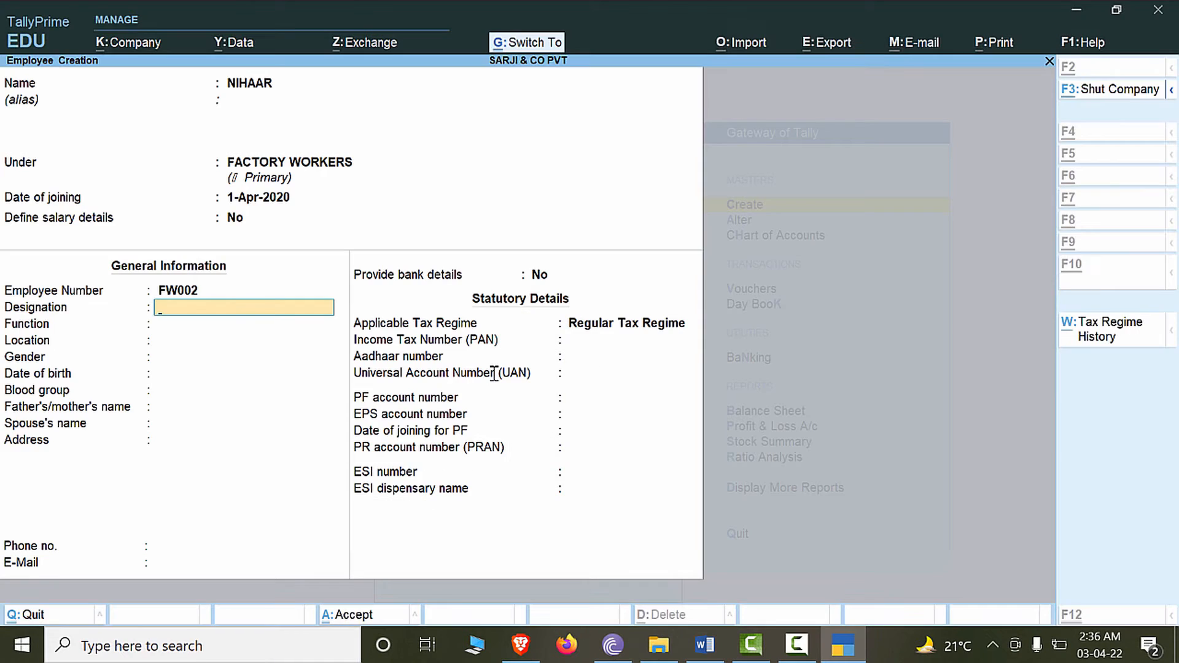
type("Worker")
key("Return")
key("Return")
key("Return")
type("m")
key("Return")
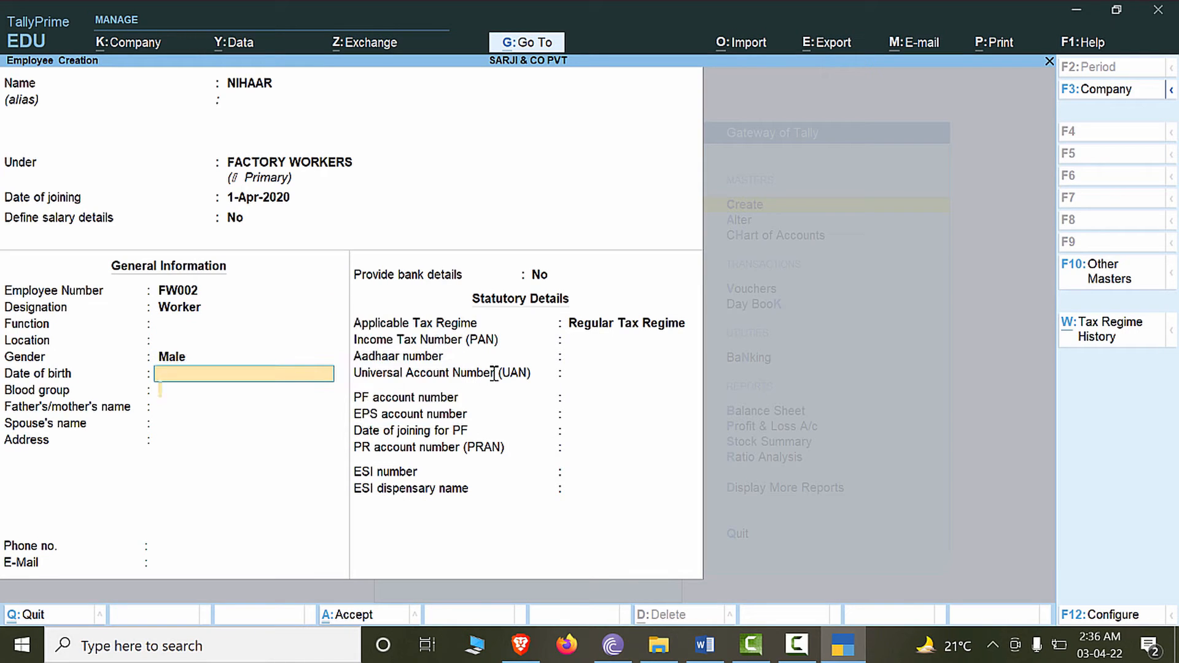
Keep the second worker's blood group as Unknown, leave the other personal fields blank and set Provide bank details to Yes.
key("Return")
key("Return")
key("Return")
key("Return")
key("Return")
key("Return")
key("Return")
type("yes")
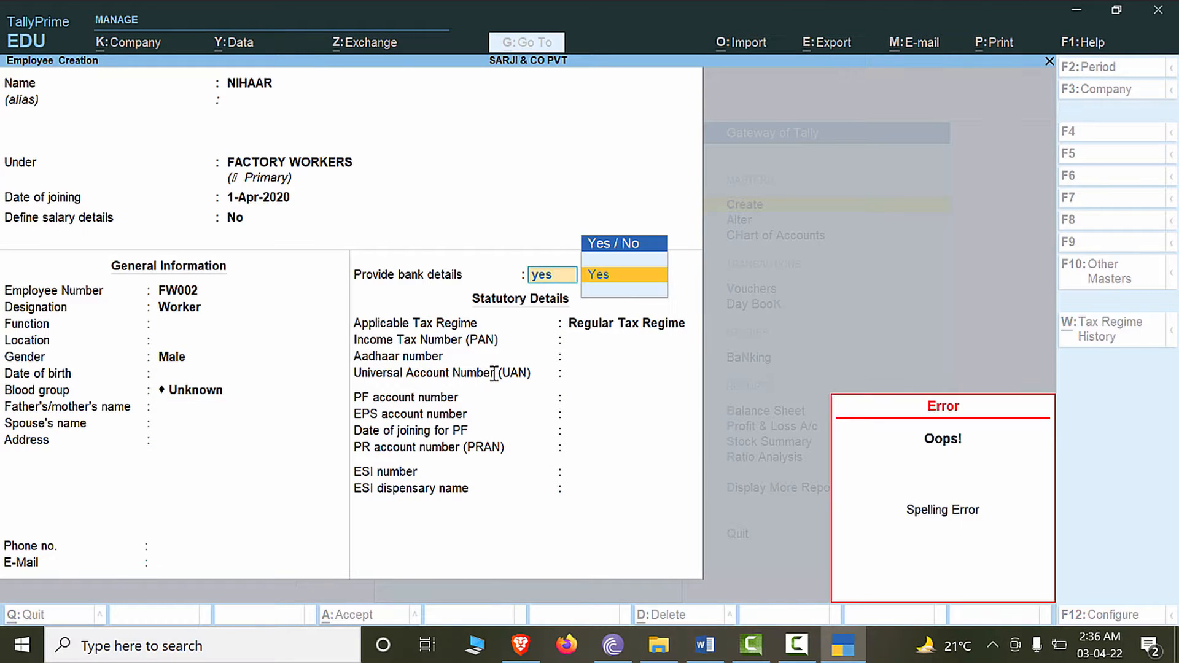
key("Return")
Copy the second worker's bank account number from the Word document into the bank details.
key("alt+Tab")
left_click_drag(691, 492, 486, 492)
key("ctrl+c")
key("alt+Tab")
key("ctrl+alt+v")
Set the second worker's bank name to HSBC Bank, leaving the IFS code blank.
key("alt+Tab")
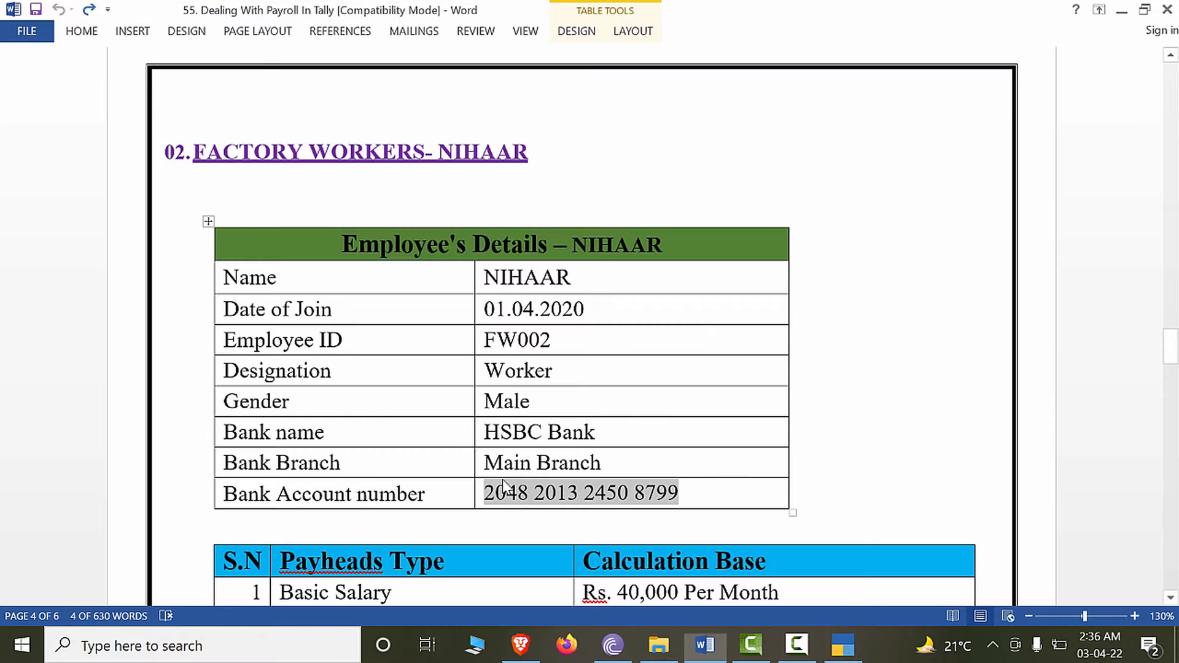
key("alt+Tab")
key("alt+Tab")
key("alt+Tab")
type("HSBC Bank")
key("Return")
key("Return")
Set the second worker's bank branch to Main Branch and finish the bank details without a transaction type.
key("alt+Tab")
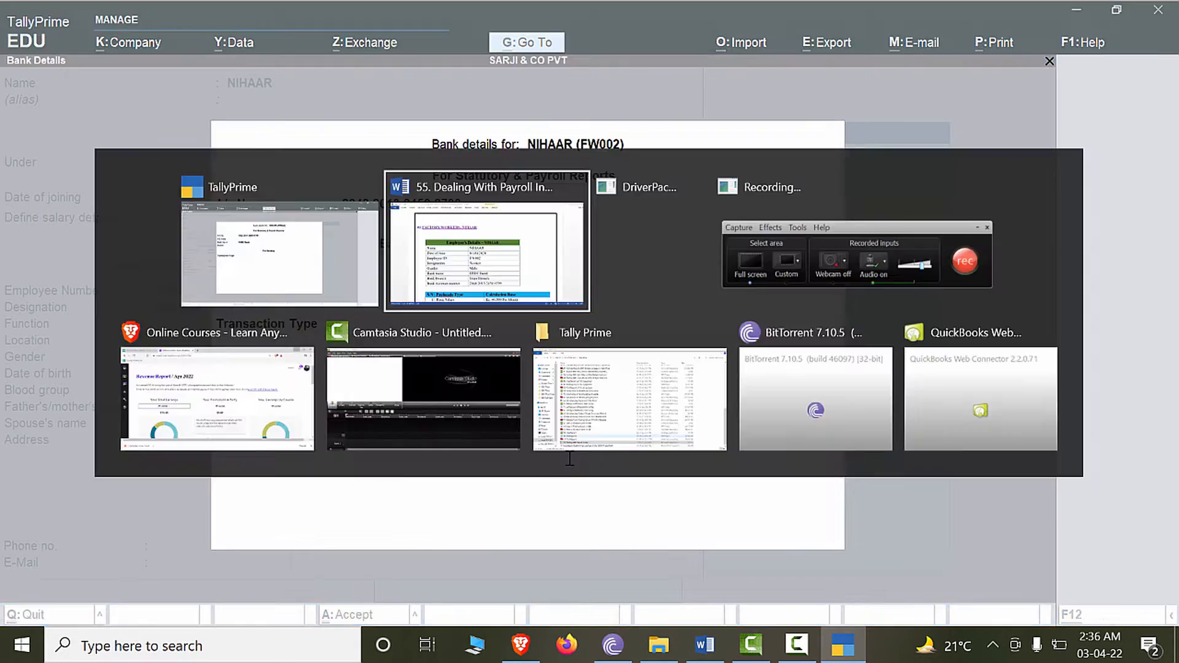
key("alt+Tab")
type("Main Branch")
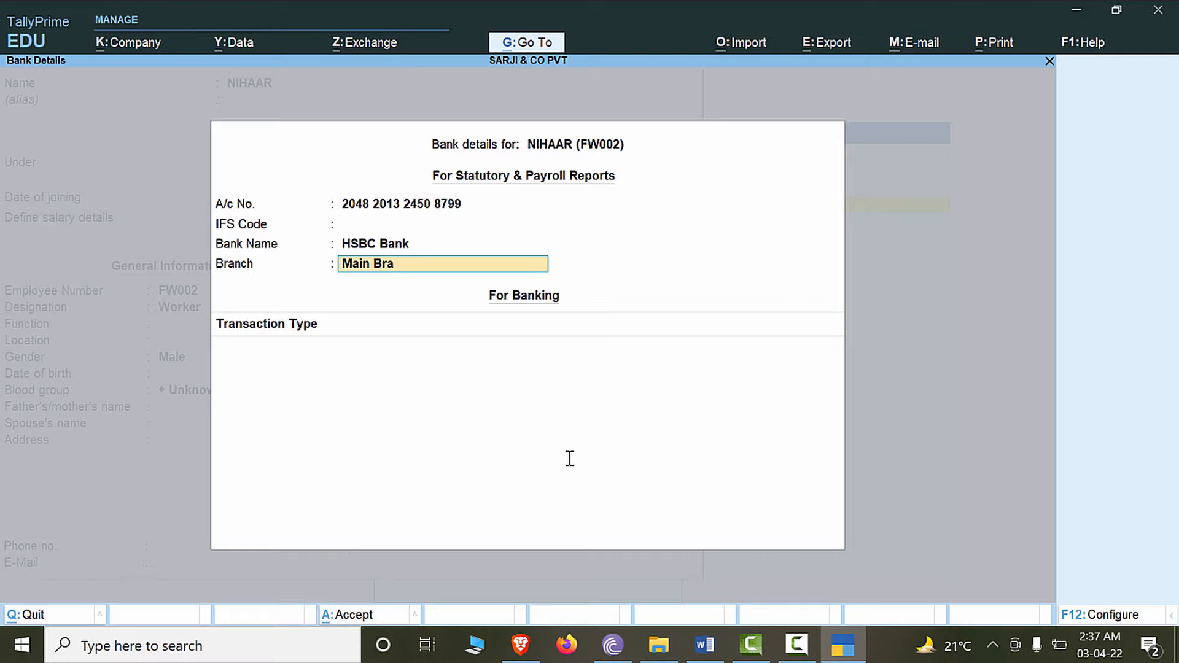
key("Return")
key("Return")
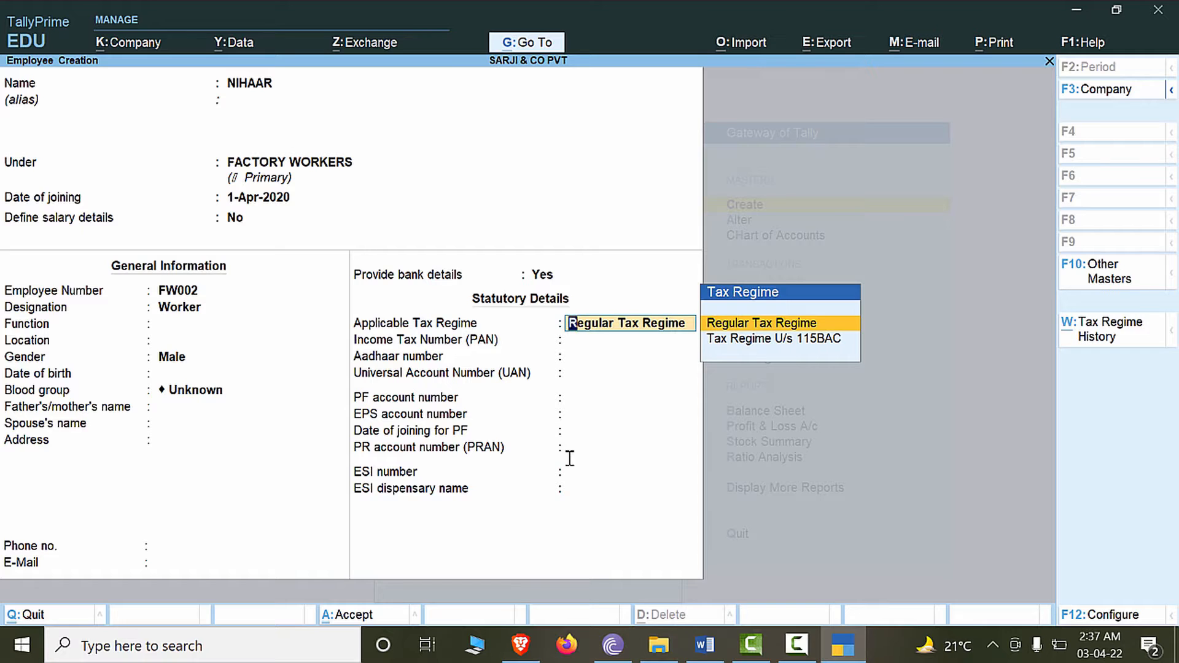
Save the second worker's record and copy the third worker's name from the Word document into a new employee record, leaving the alias blank.
key("ctrl")
key("ctrl+a")
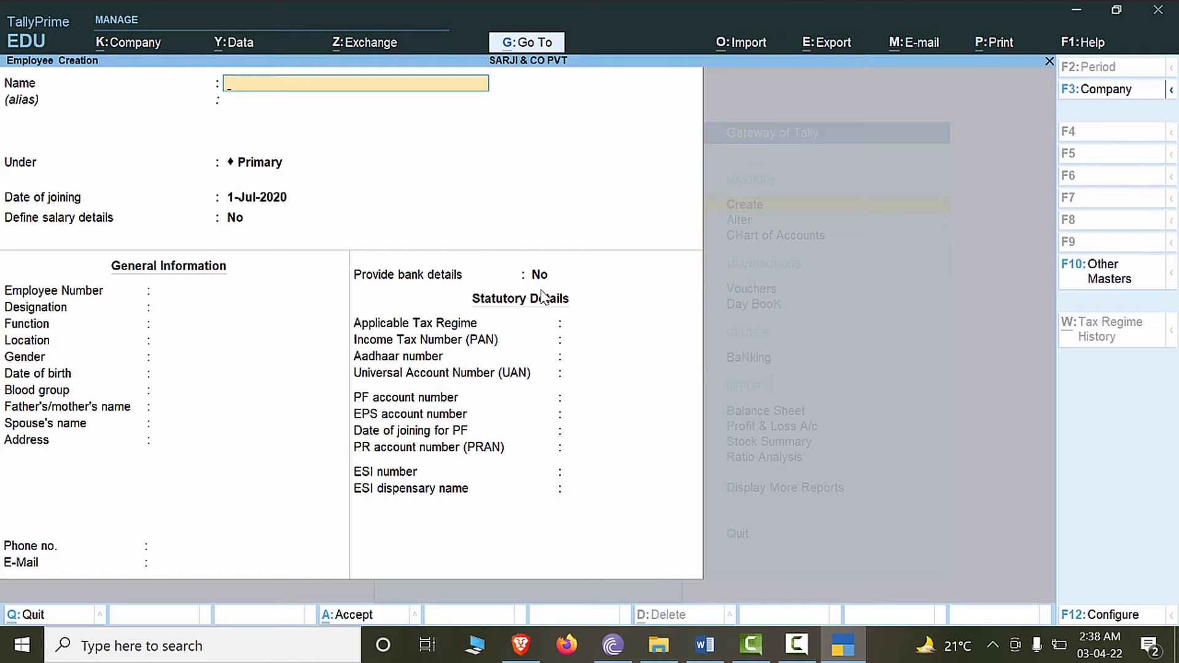
left_click(705, 645)
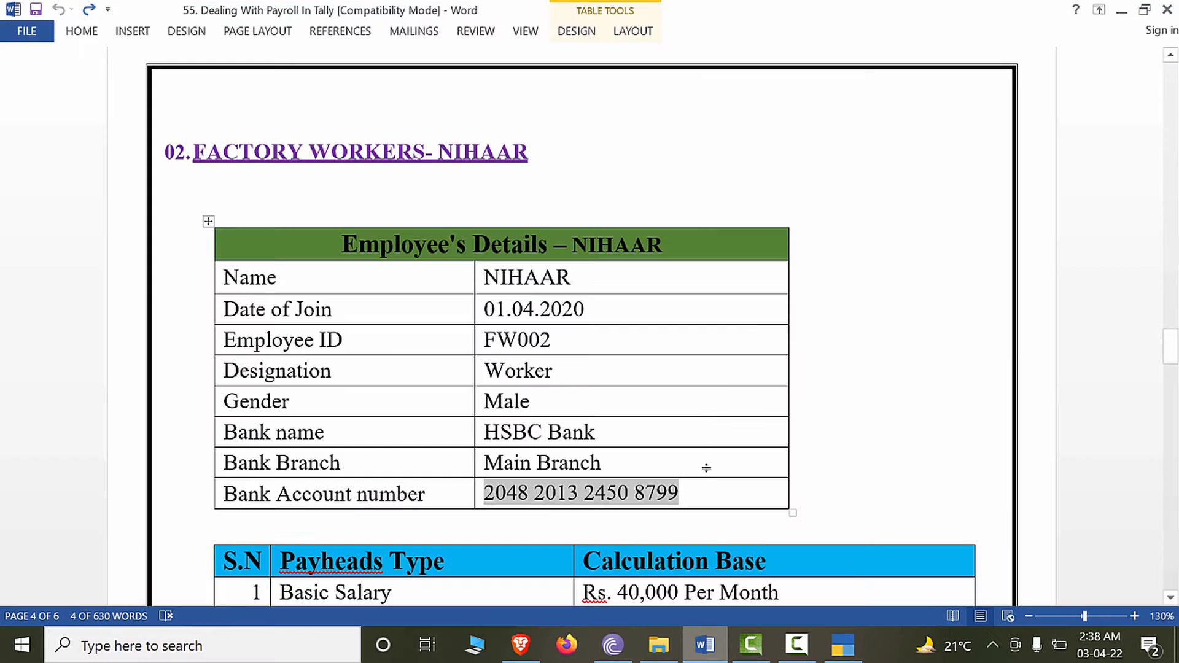
scroll(707, 413, "down", 15)
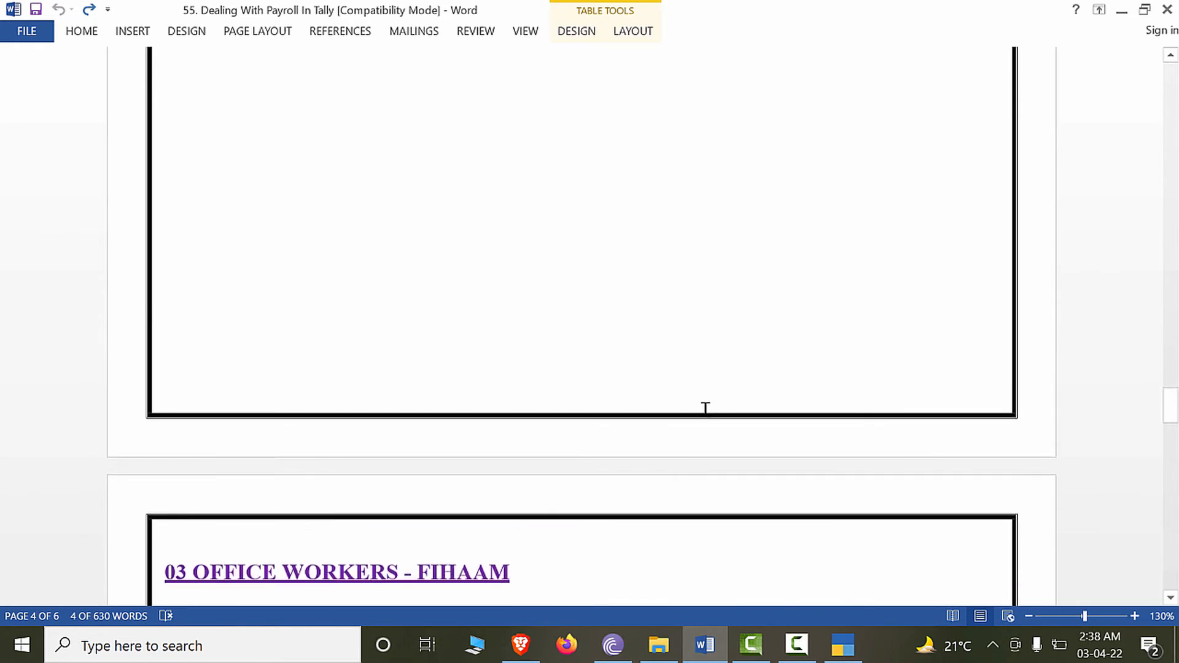
scroll(705, 410, "down", 2)
scroll(699, 407, "up", 2)
left_click_drag(520, 221, 419, 212)
key("alt+Tab")
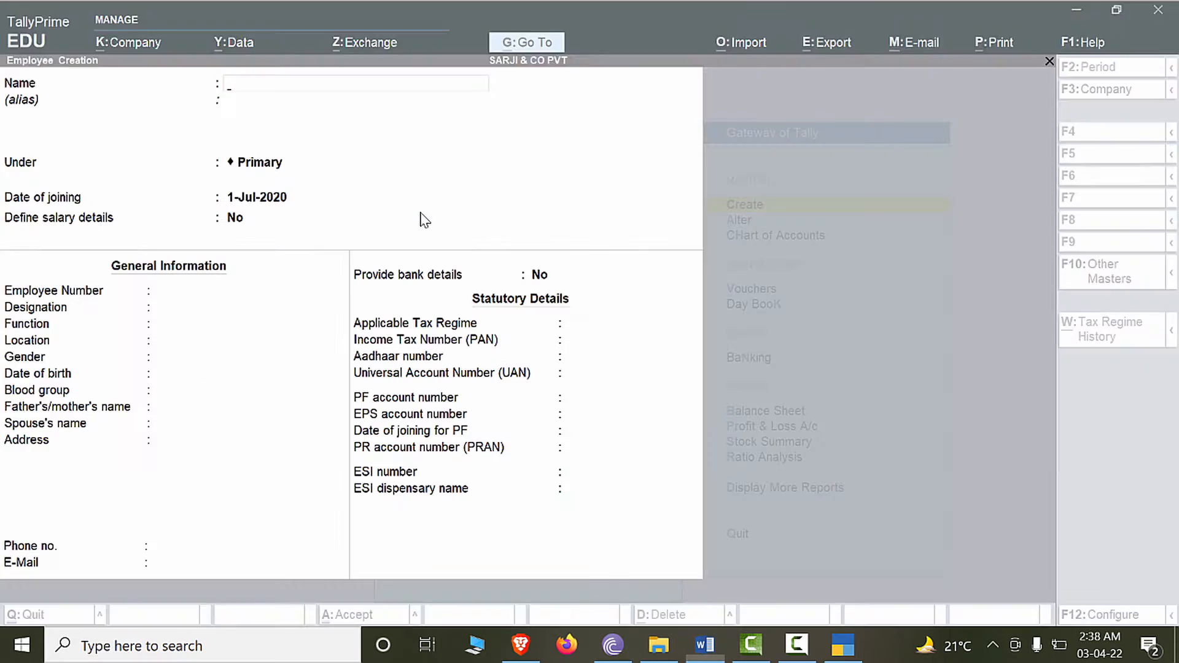
key("ctrl+alt+v")
key("Return")
key("Return")
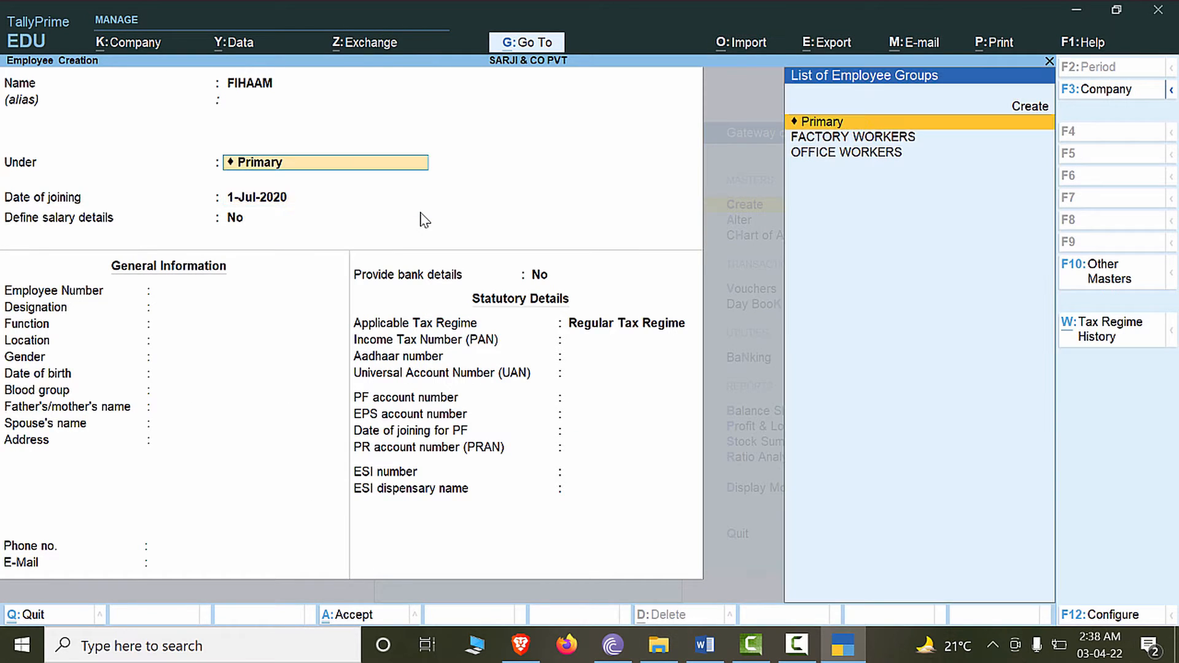
key("Return")
key("BackSpace")
key("Return")
key("BackSpace")
key("Return")
key("BackSpace")
key("Down")
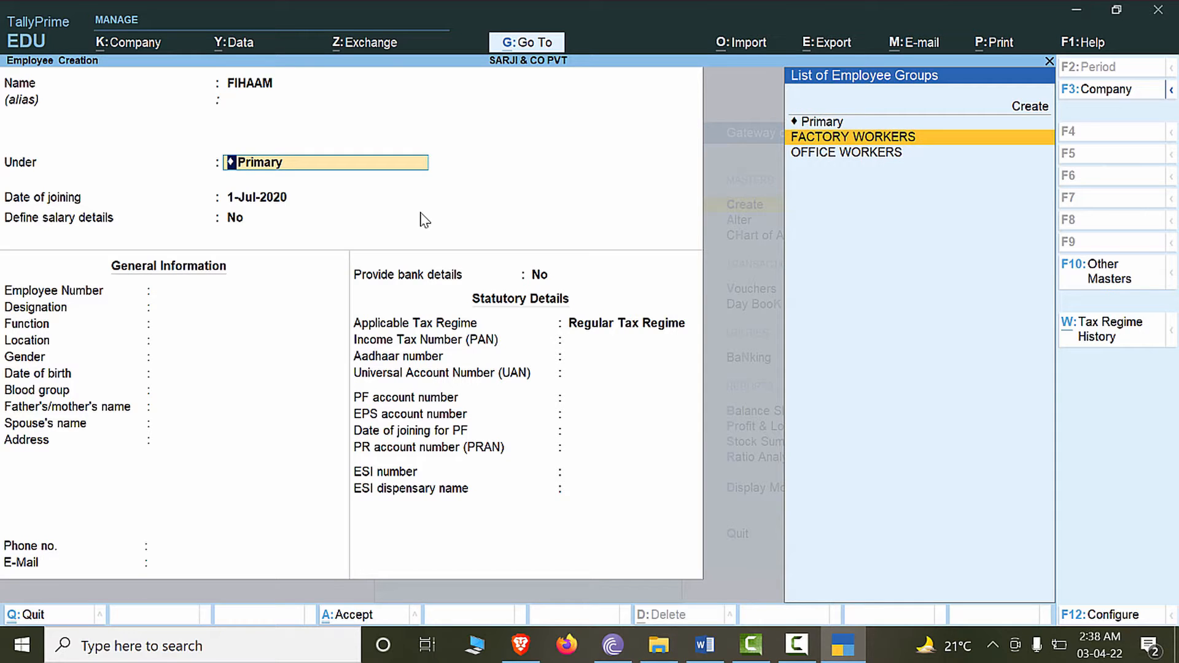
type("\\")
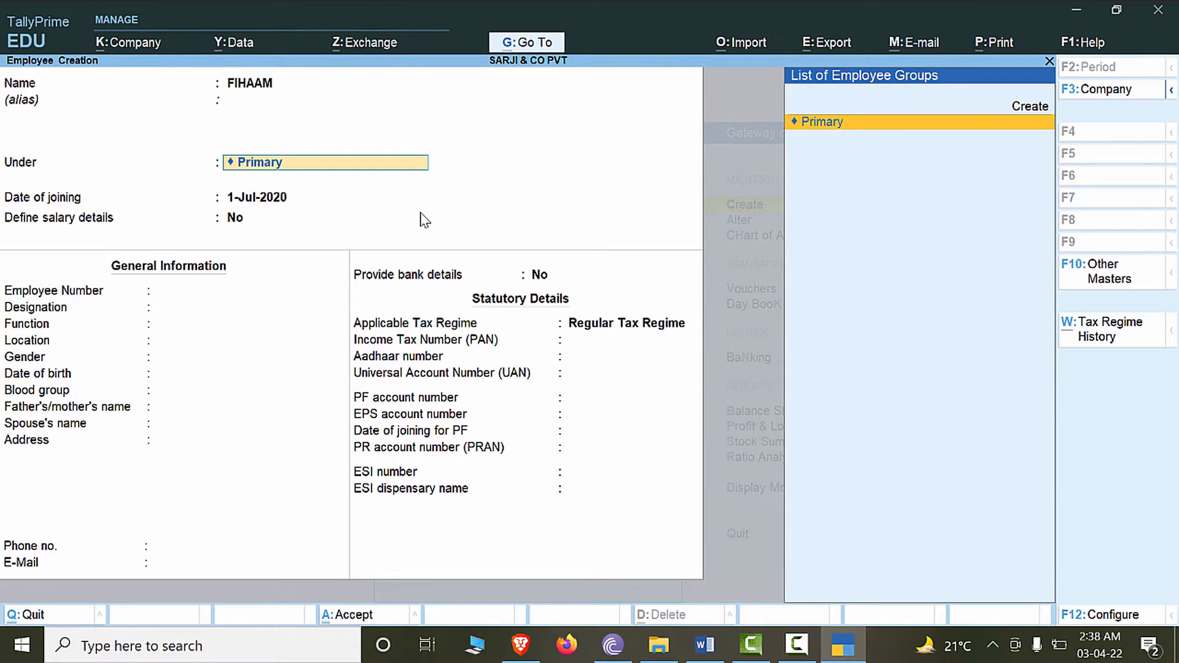
key("BackSpace")
key("BackSpace")
key("BackSpace")
key("BackSpace")
key("BackSpace")
key("BackSpace")
key("BackSpace")
key("BackSpace")
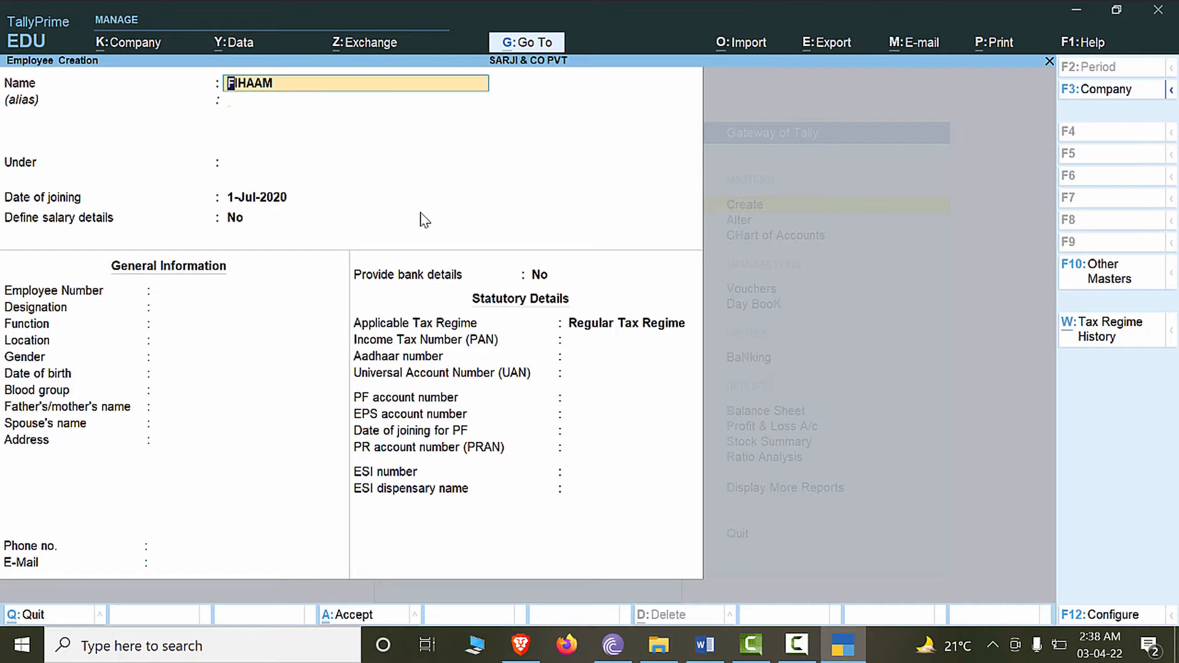
Place the third worker under the OFFICE WORKERS employee group.
key("Return")
key("Return")
key("Down")
key("Down")
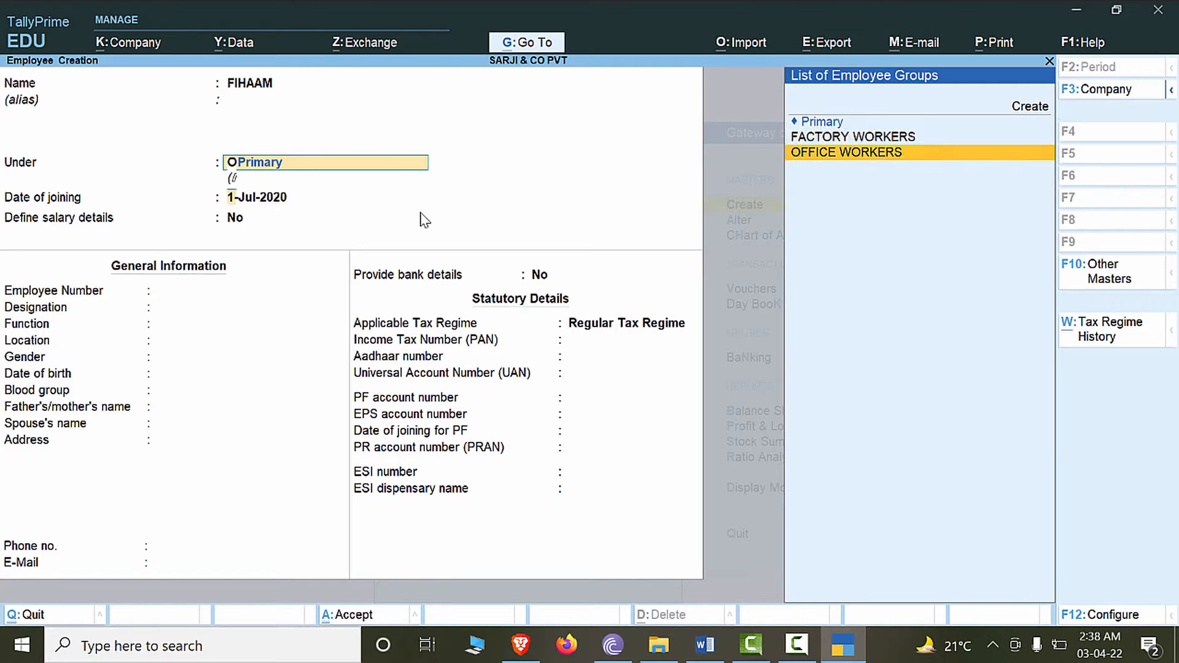
key("Return")
Set the third worker's date of joining to 1-Apr-2020 from the Word document and keep Define salary details at No.
key("alt+Tab")
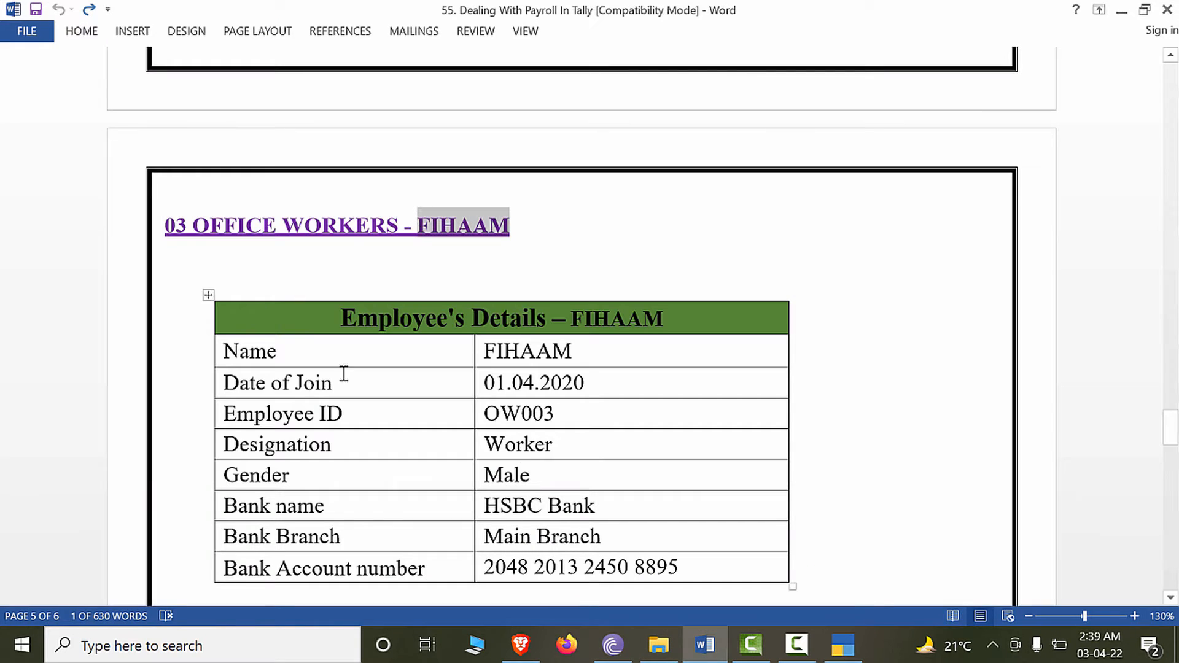
left_click(291, 231)
key("alt+Tab")
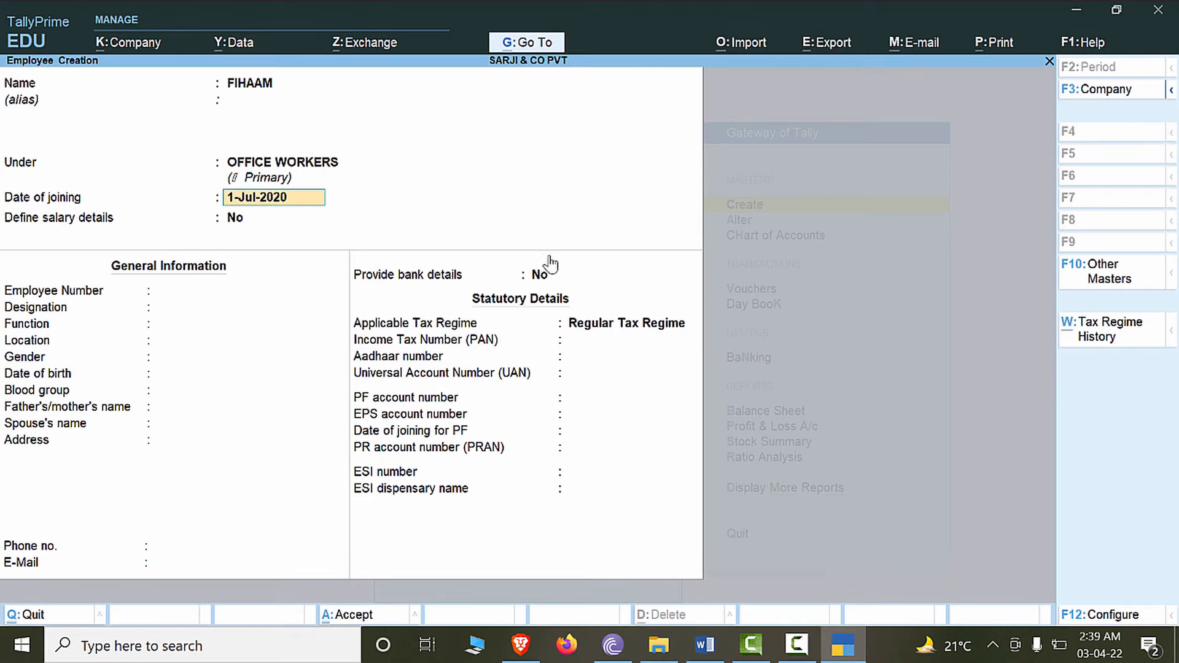
key("alt+Tab")
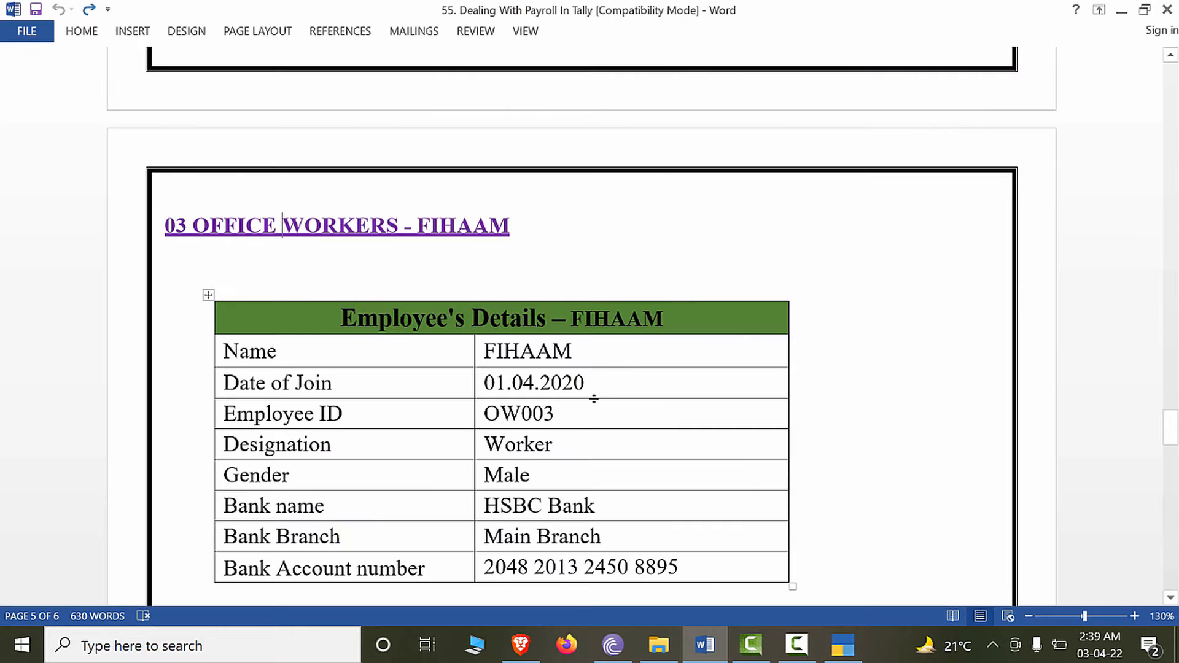
key("alt+Tab")
type("apr")
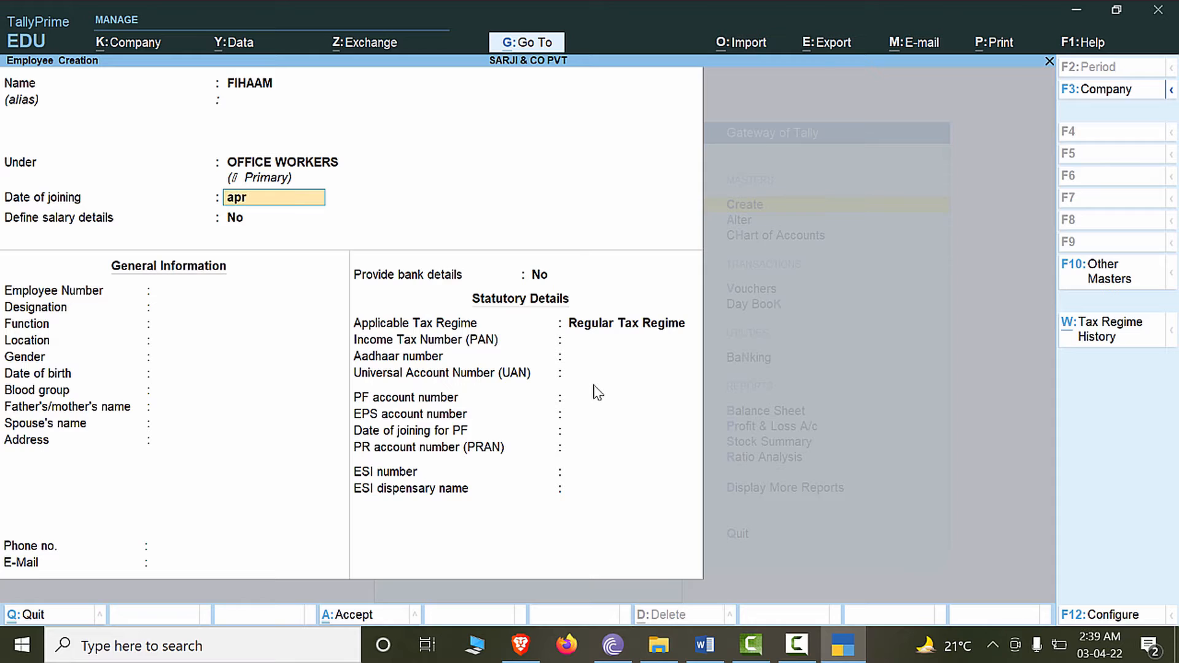
key("Return")
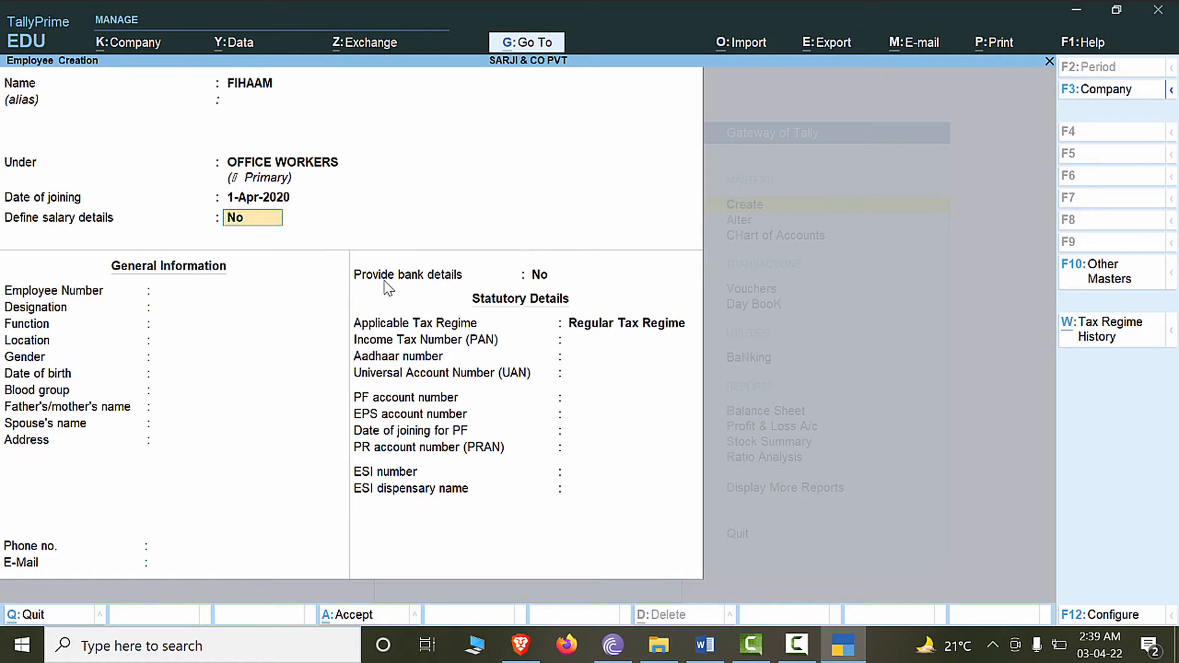
key("Return")
Copy the third worker's employee ID from the Word document into the employee number.
key("alt+Tab")
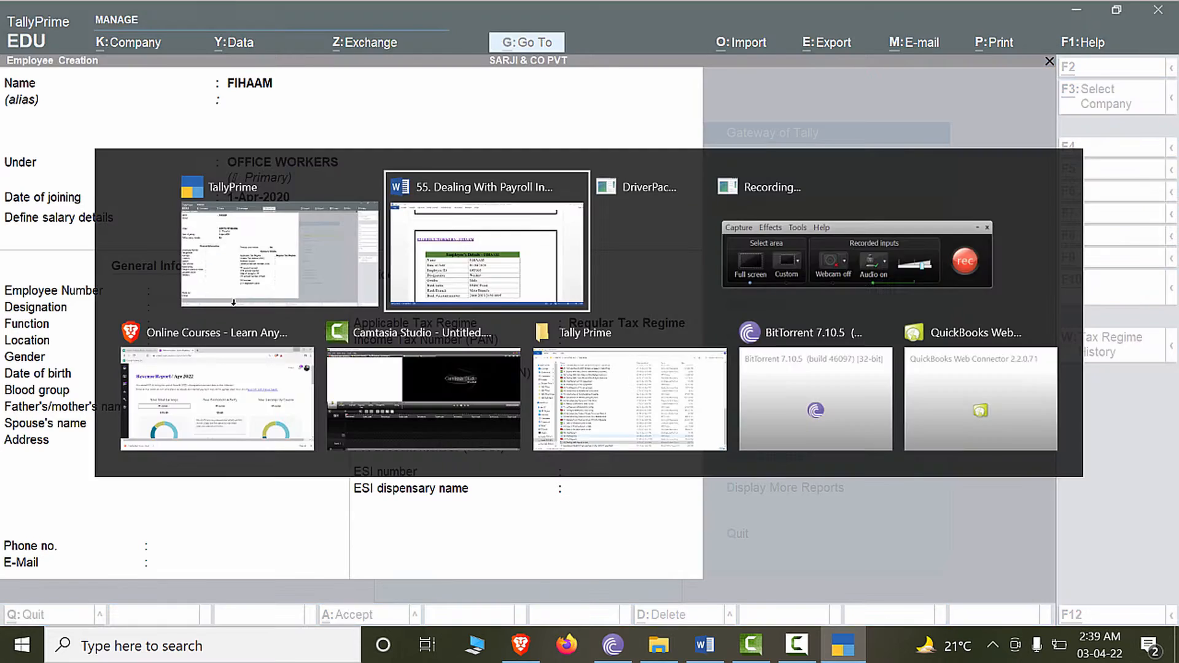
left_click(573, 424)
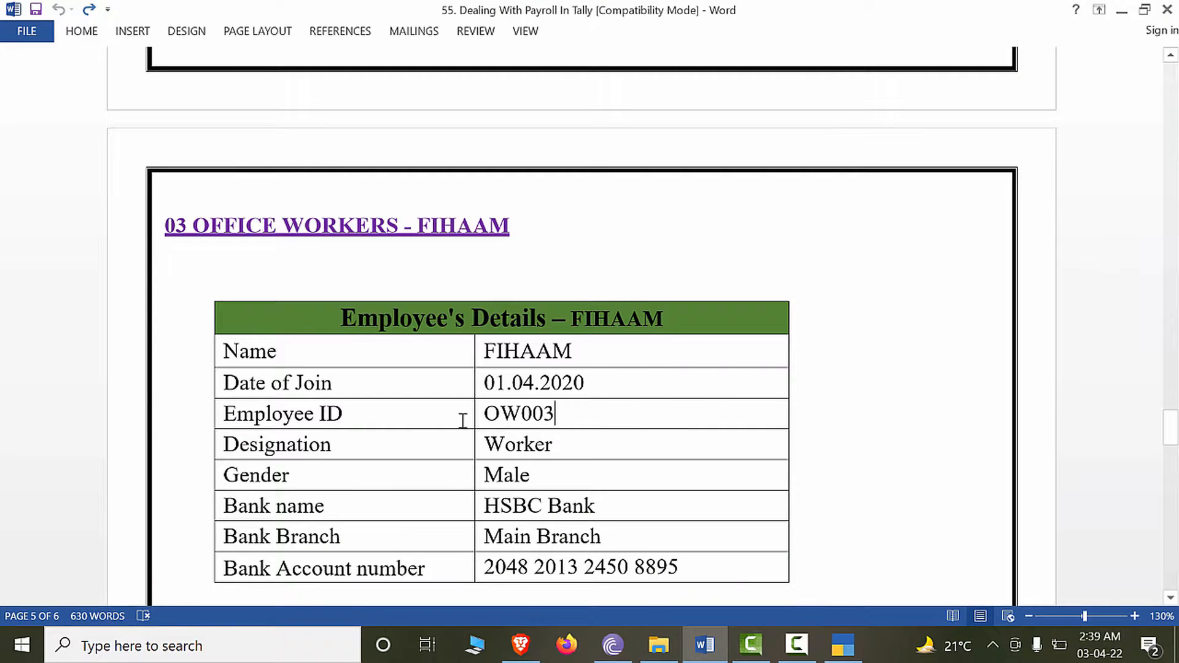
key("alt+Tab")
key("Return")
Copy the designation Worker from the Word document into the third worker's record.
key("alt+Tab")
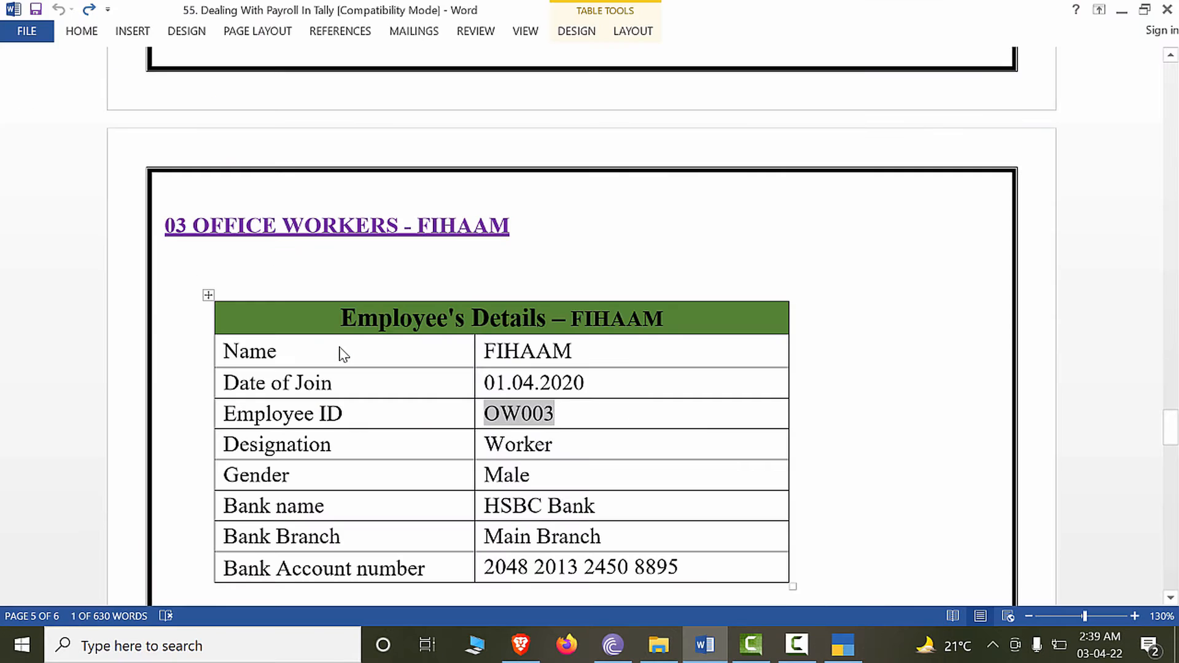
left_click_drag(518, 445, 492, 450)
key("ctrl+c")
key("alt+Tab")
key("ctrl+v")
key("Return")
Keep the third worker's gender and blood group as Unknown, leave the other personal fields blank and set Provide bank details to Yes.
key("Return")
key("Return")
key("Return")
key("Return")
key("Return")
key("Return")
key("Return")
key("Return")
key("Return")
key("Return")
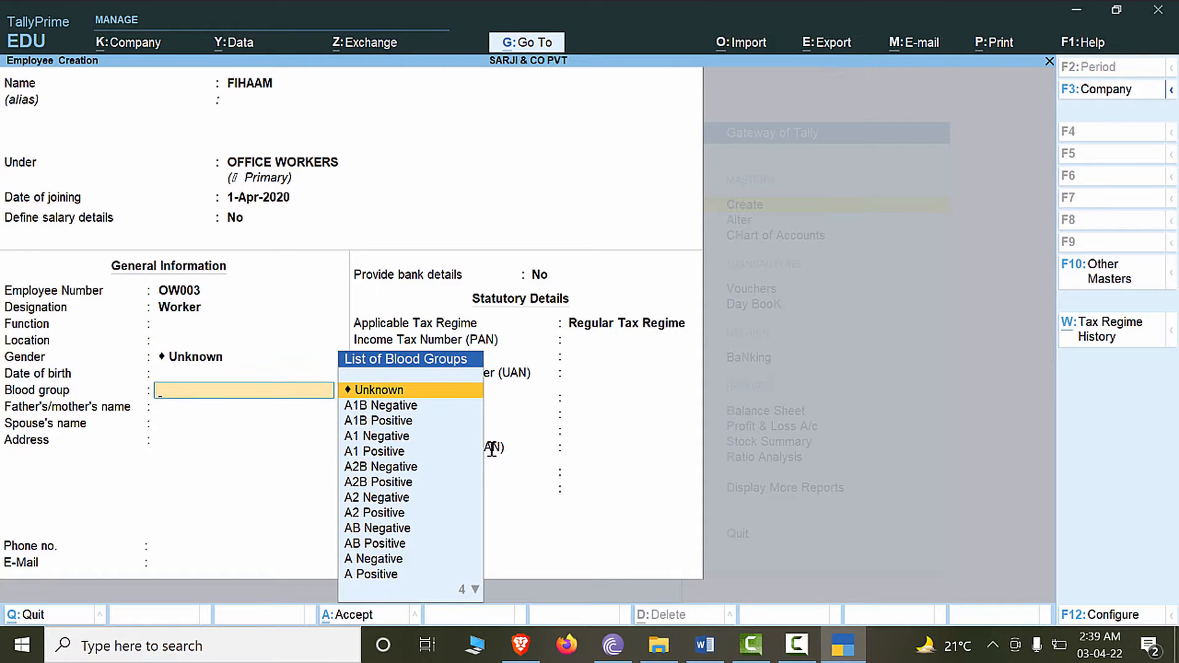
key("y")
key("Return")
Copy the third worker's bank account number from the Word document into the bank details.
key("alt+Tab")
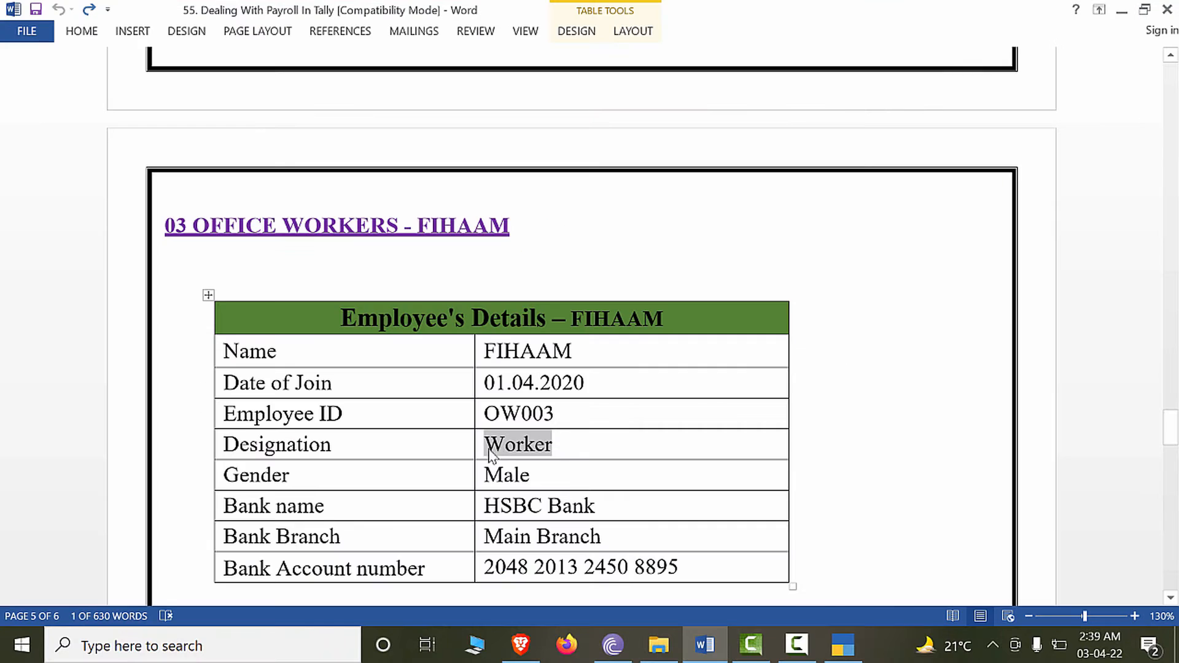
left_click_drag(676, 561, 509, 563)
key("ctrl+c")
key("alt+Tab")
key("ctrl+v")
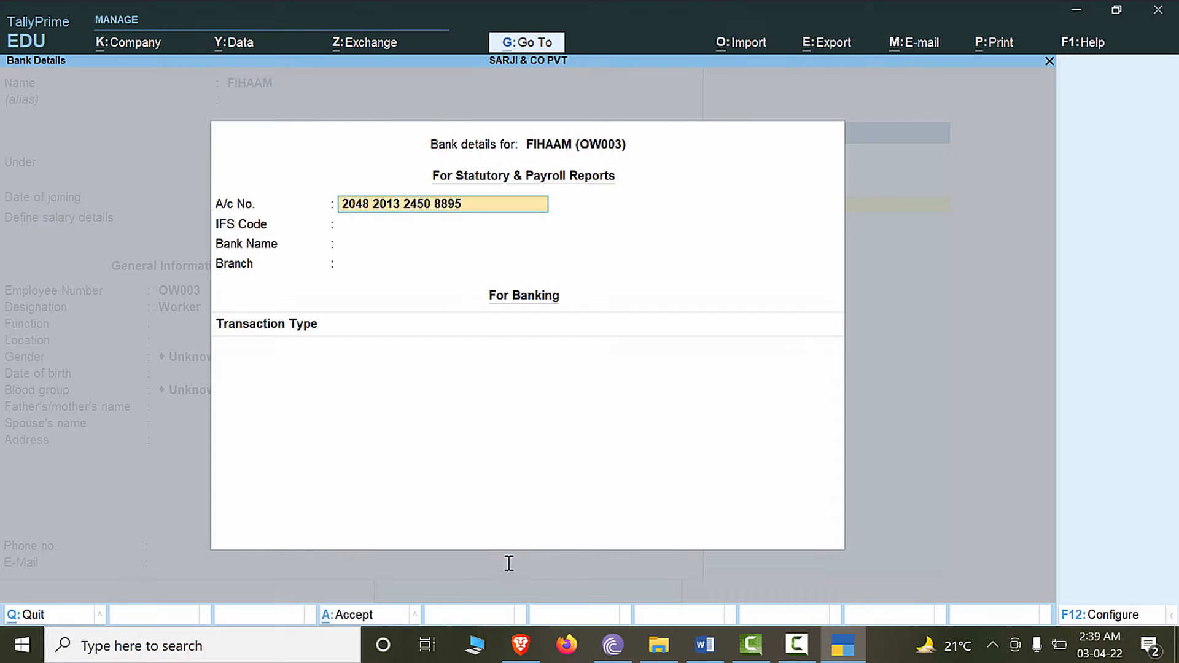
key("Return")
Set the third worker's bank name to HSBC Bank and branch to Main Branch, finishing the bank details without a transaction type.
type("HSBC B")
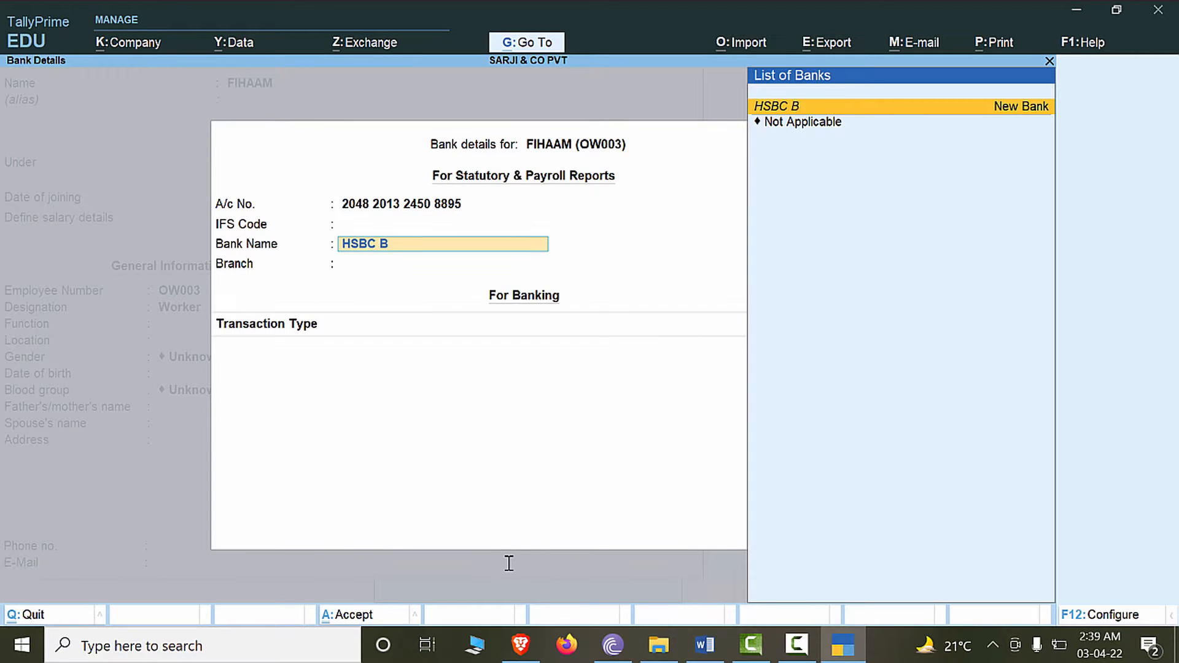
type("ank")
key("Return")
key("Return")
type("Main Branch")
key("Return")
key("Return")
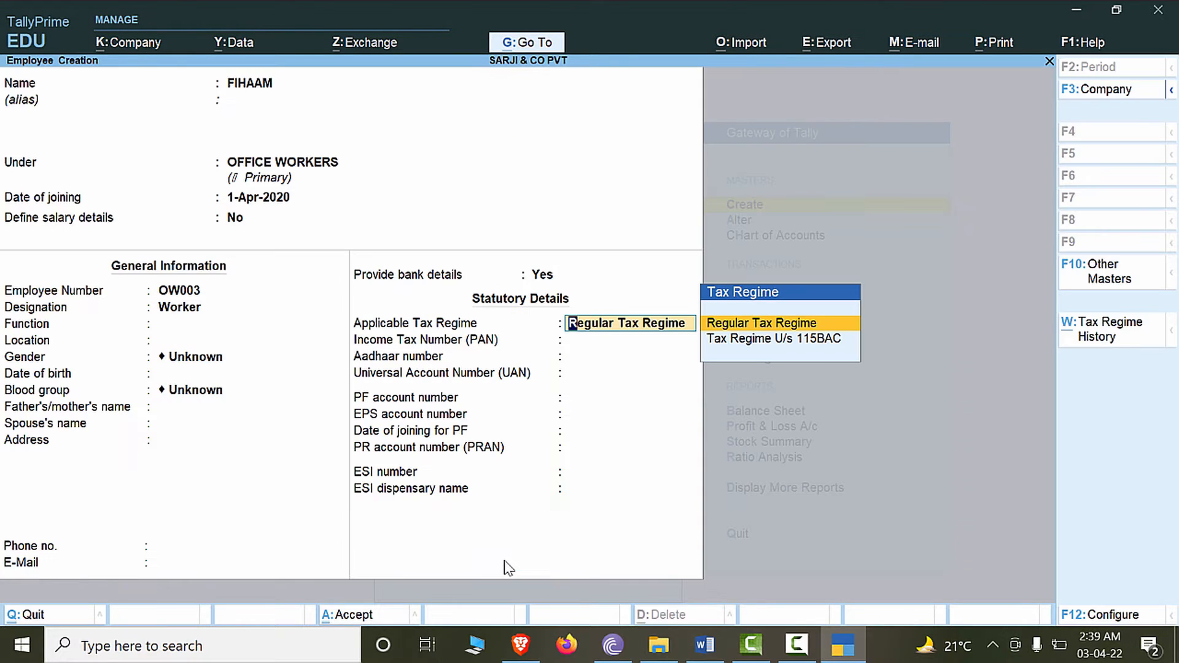
Save the third worker's record, then leave employee creation and return to the Gateway of Tally.
key("ctrl+a")
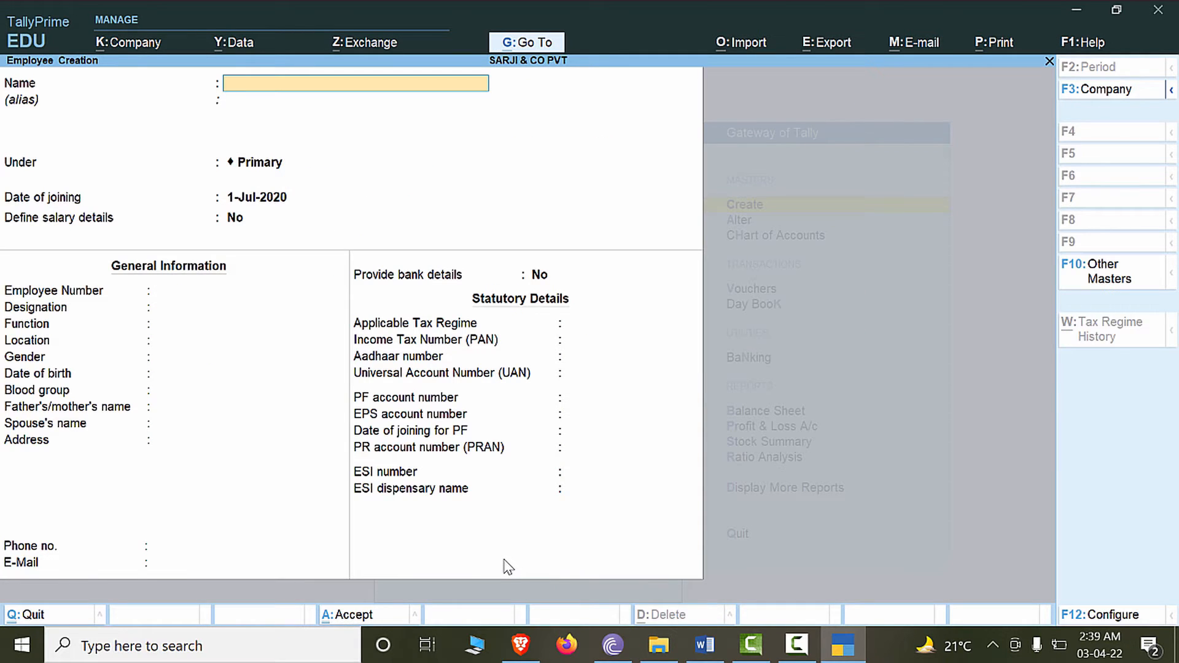
key("Escape")
key("y")
key("Escape")
key("Escape")
key("Escape")
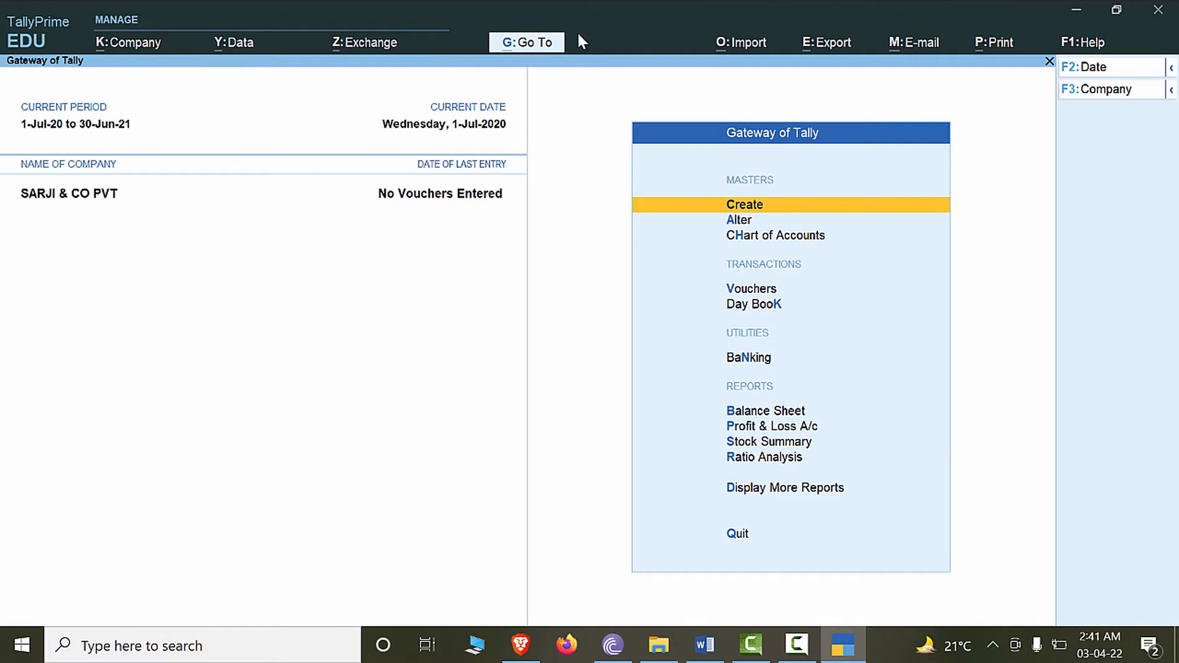
Open the third worker's record for alteration from the employee list, look at its general information and return to the Gateway of Tally.
left_click(744, 222)
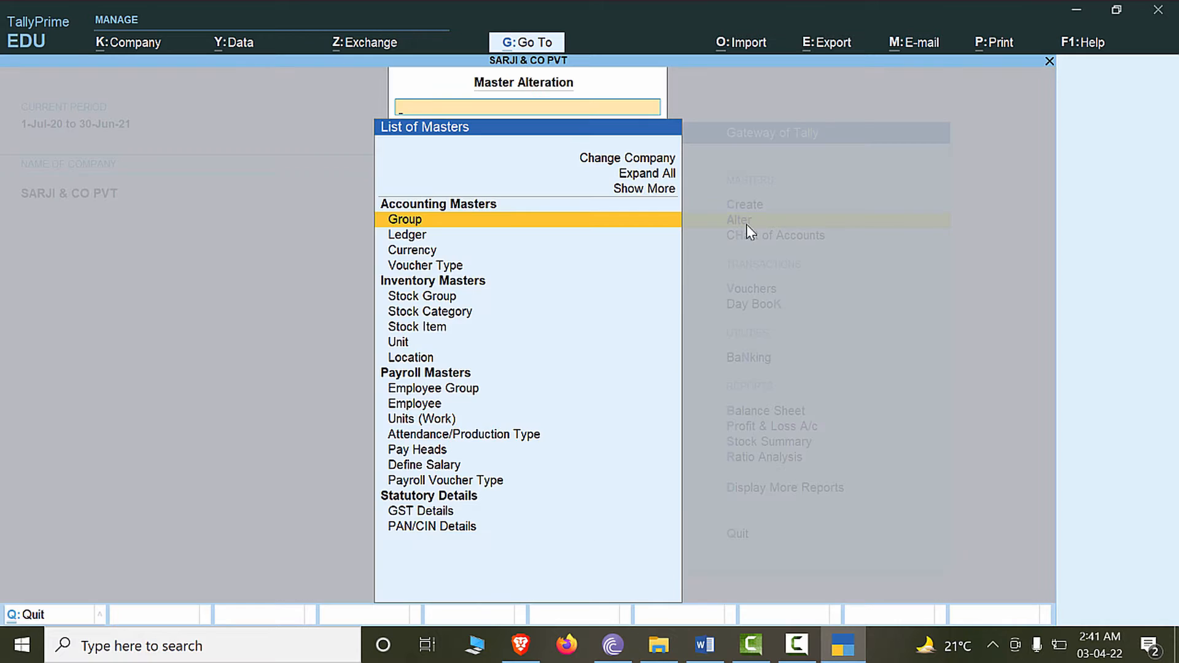
key("Escape")
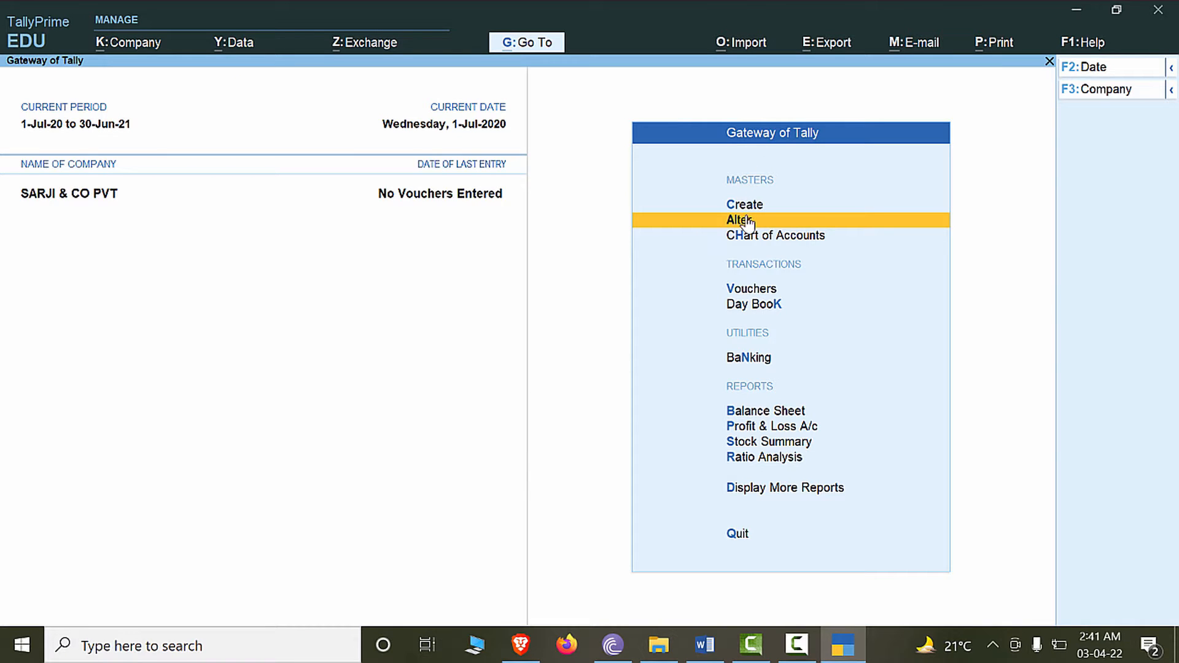
left_click(745, 221)
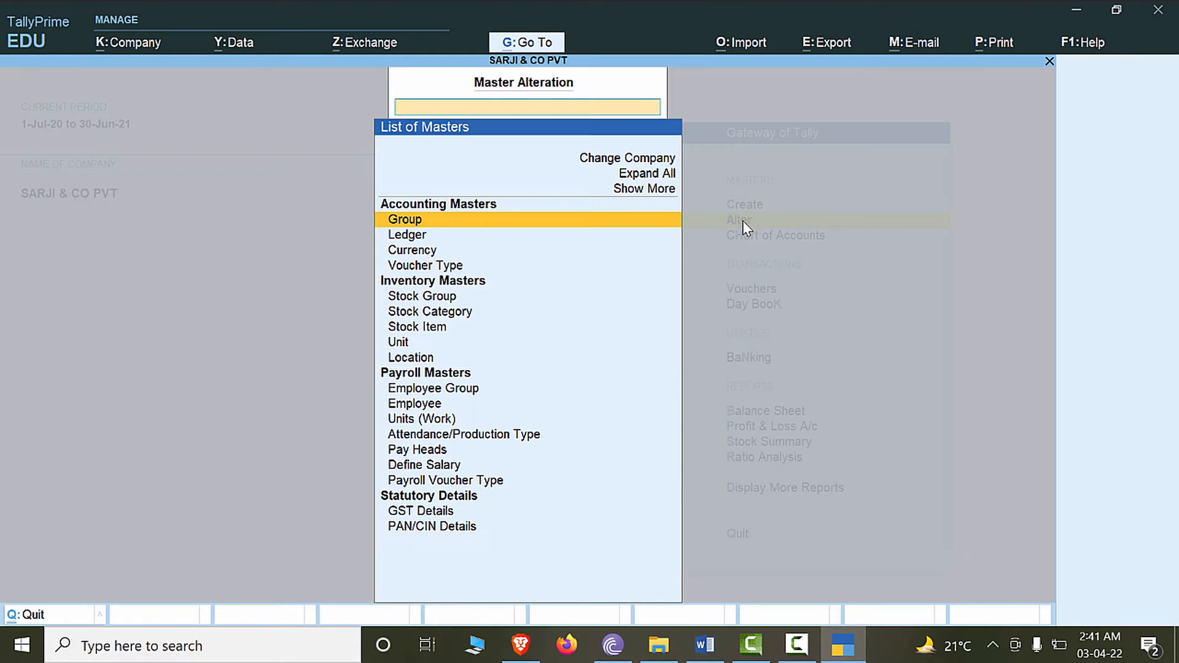
left_click(429, 405)
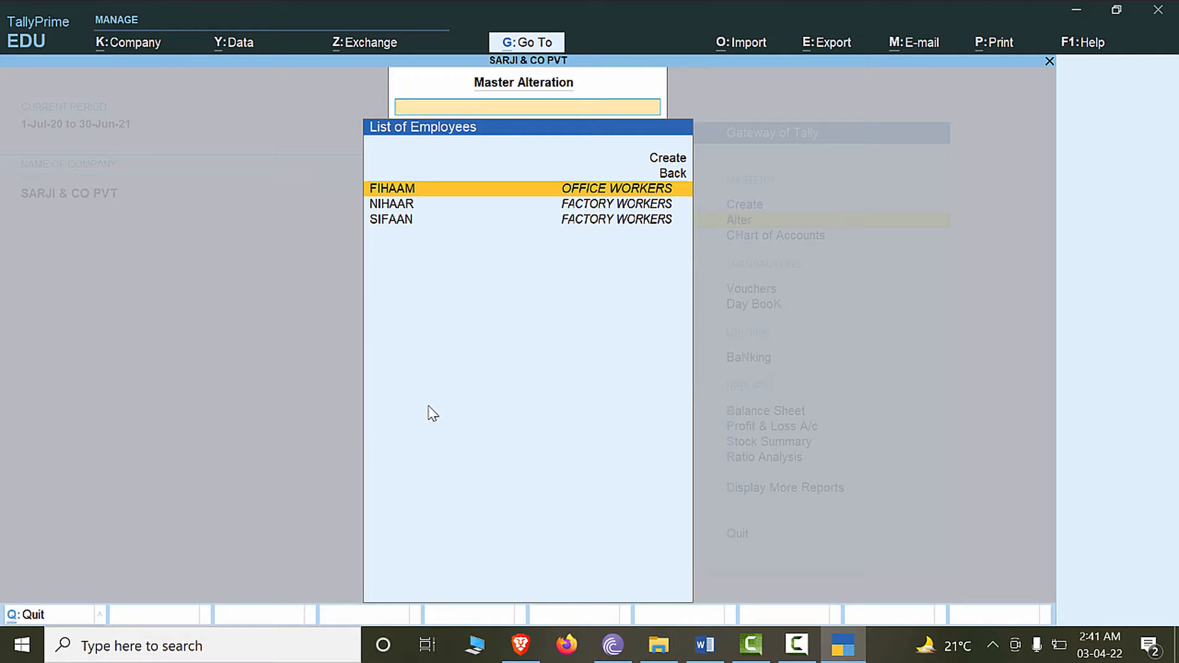
left_click(517, 195)
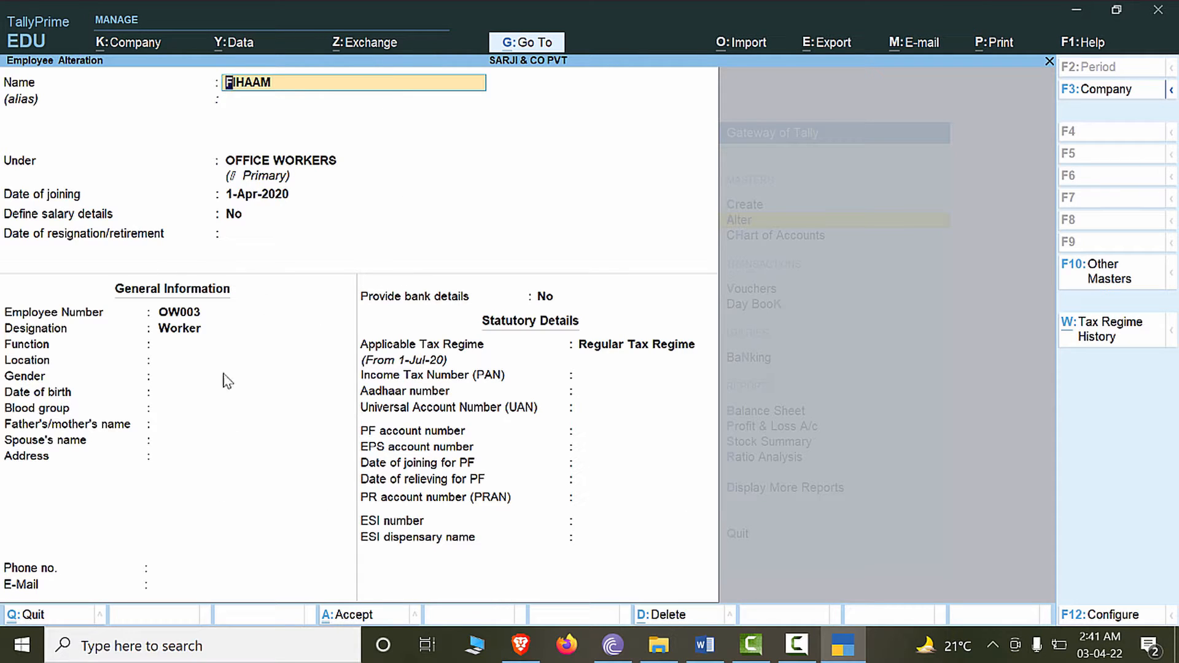
left_click(203, 371)
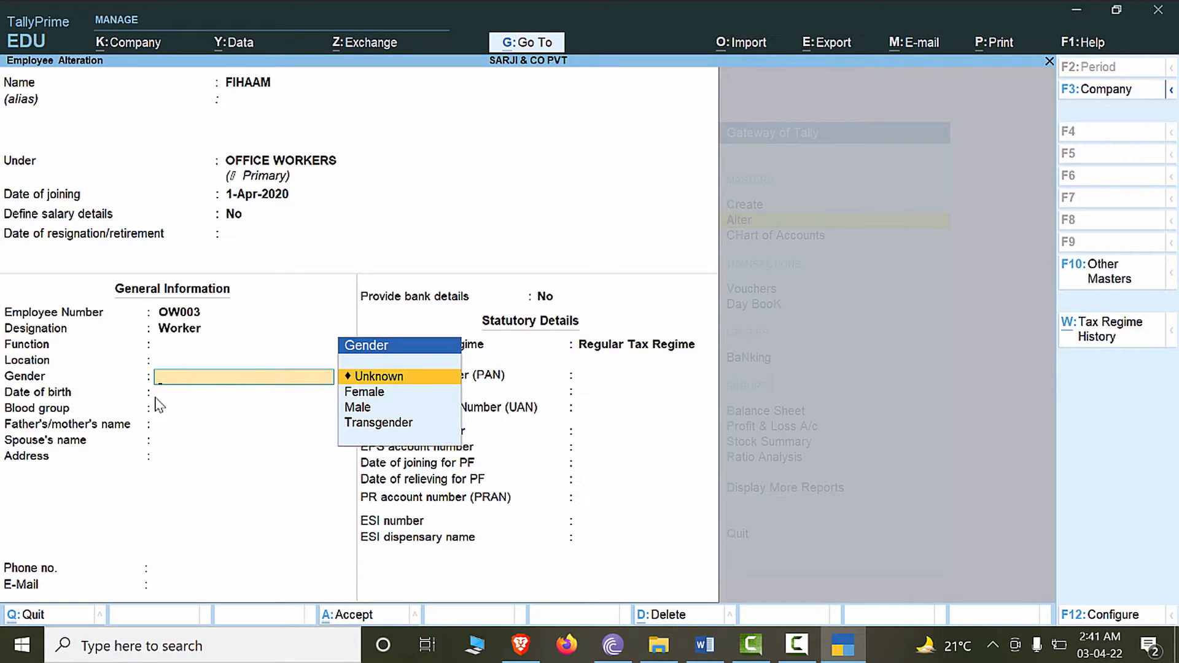
key("Escape")
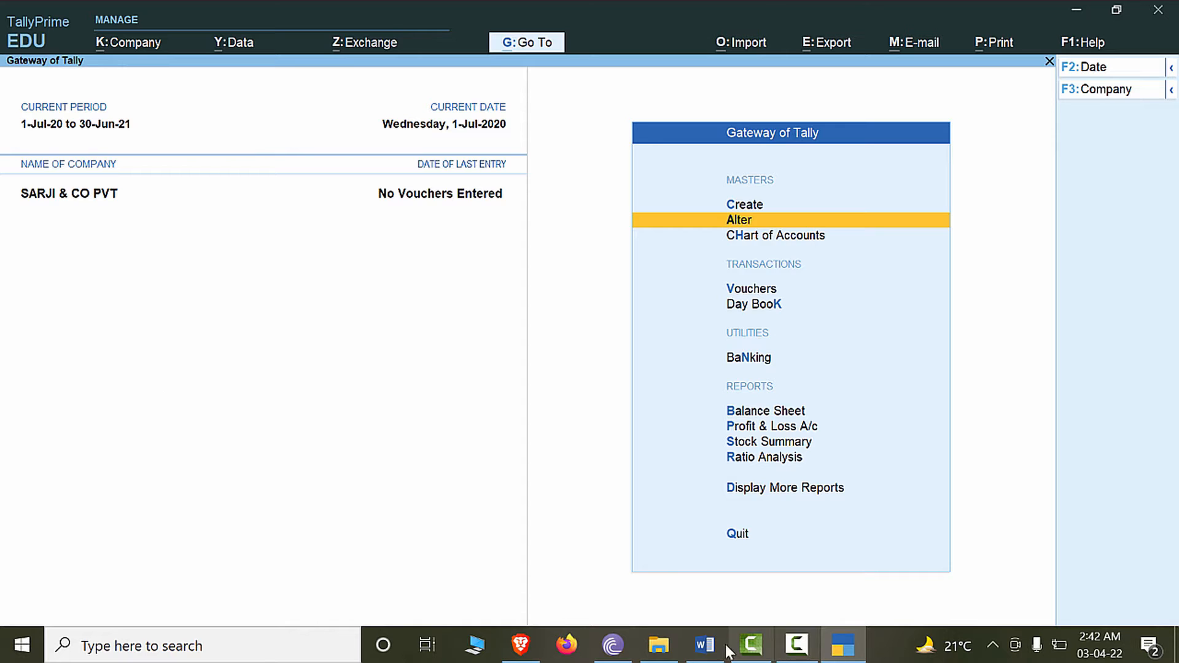
Review the payroll steps, company pay heads and July attendance details in the Word document, then switch back to TallyPrime.
left_click(704, 645)
scroll(606, 448, "down", 5)
scroll(598, 443, "down", 15)
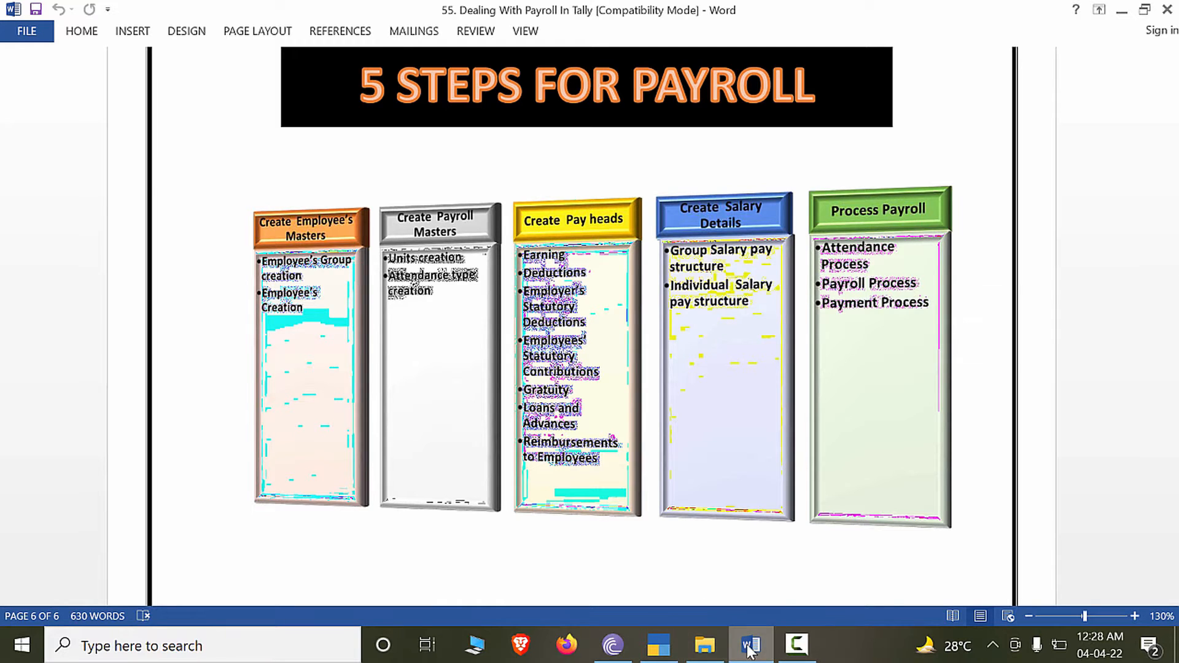
scroll(764, 364, "up", 8)
scroll(764, 364, "up", 15)
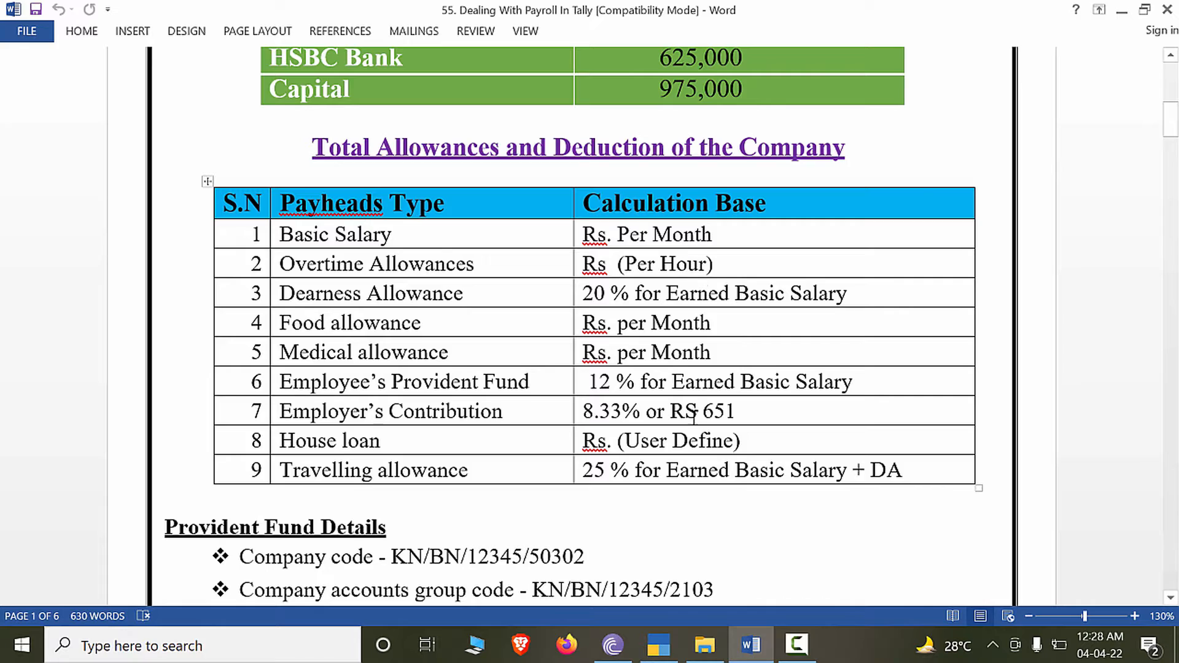
scroll(693, 417, "down", 10)
scroll(689, 395, "up", 2)
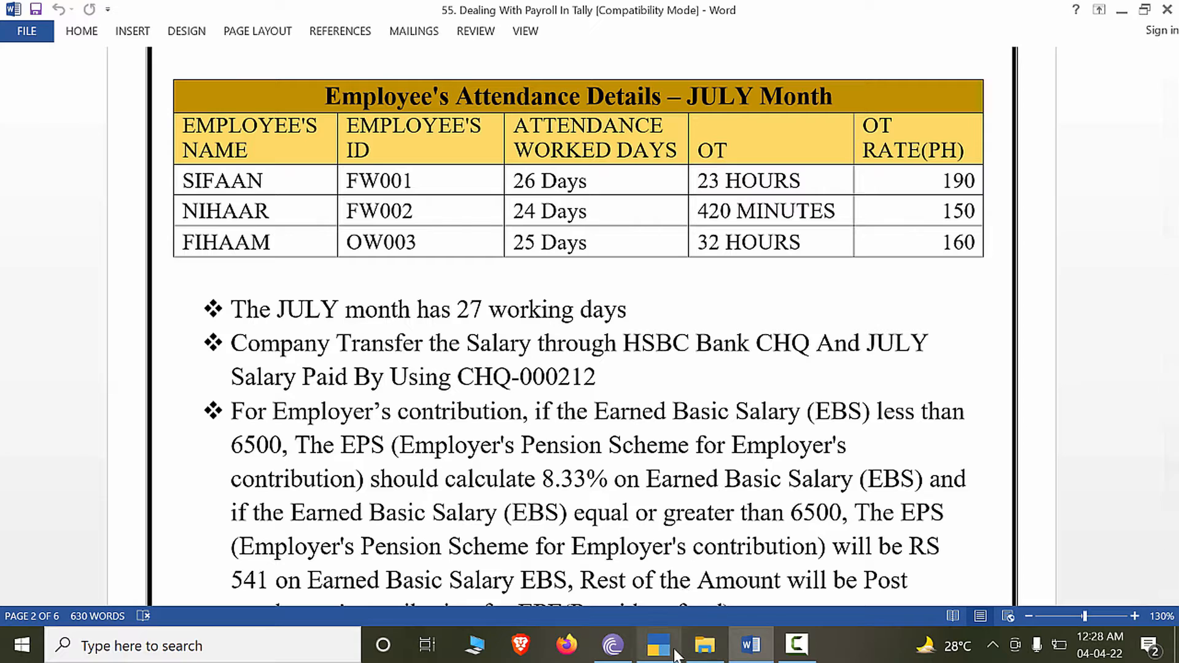
left_click(675, 655)
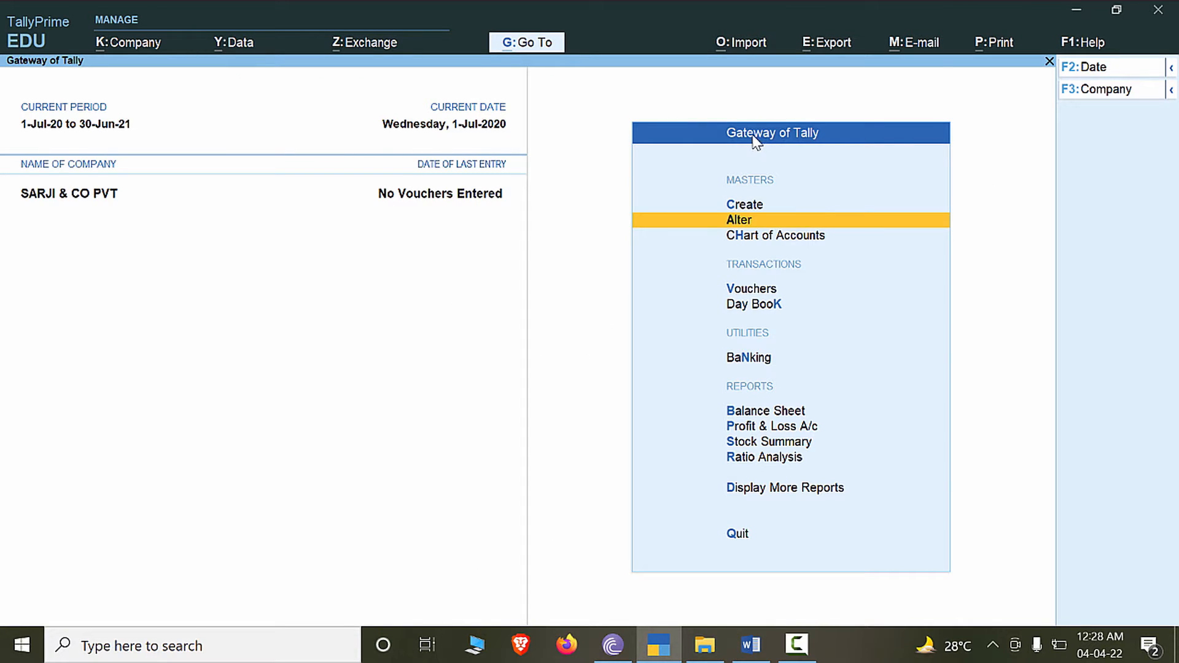
Start a new pay head named Basic Salary without an alias, checking the company's pay head table in the Word document.
left_click(771, 205)
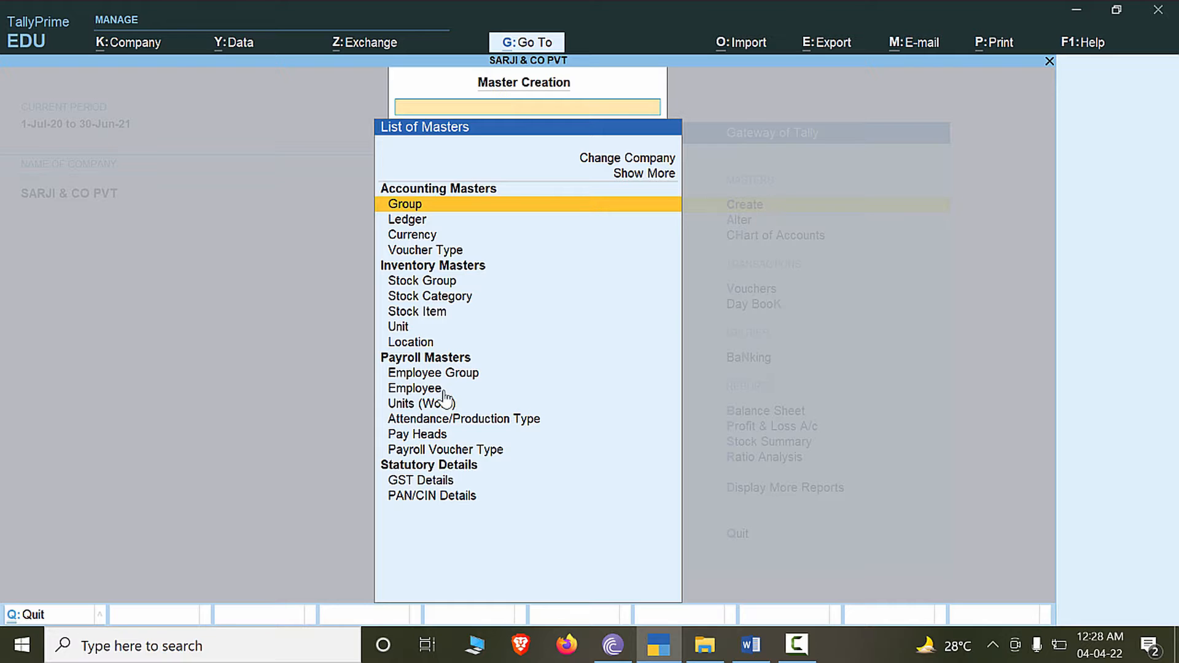
left_click(457, 434)
key("alt+Tab")
scroll(455, 345, "up", 10)
scroll(456, 347, "down", 1)
key("alt+Tab")
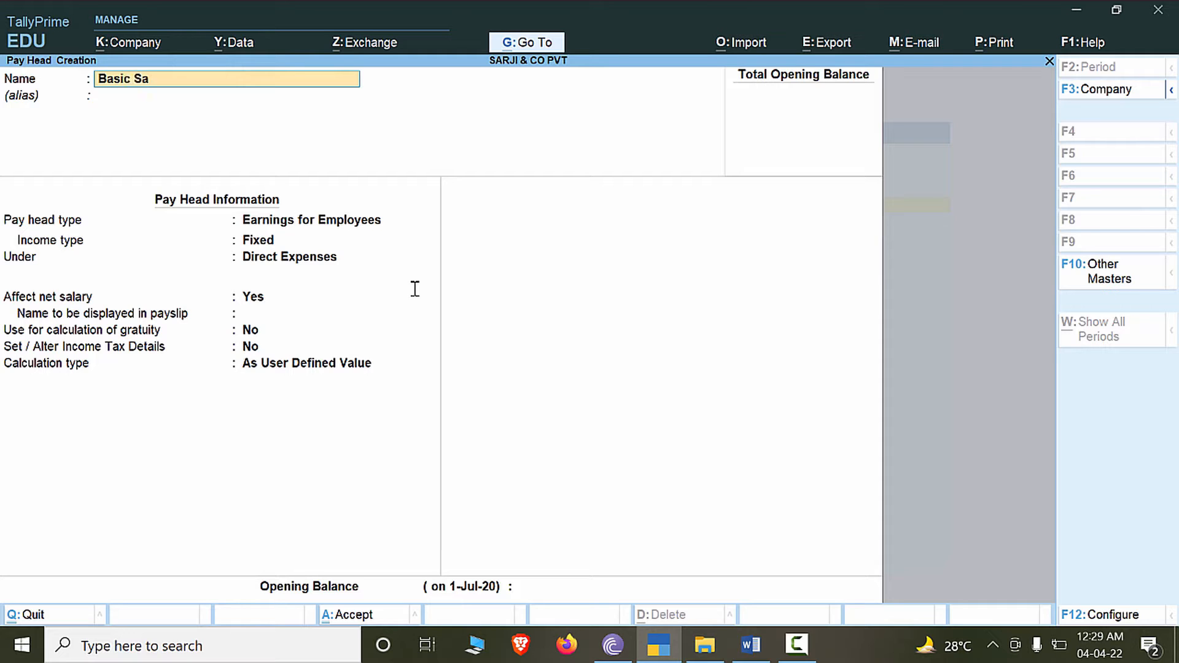
key("Return")
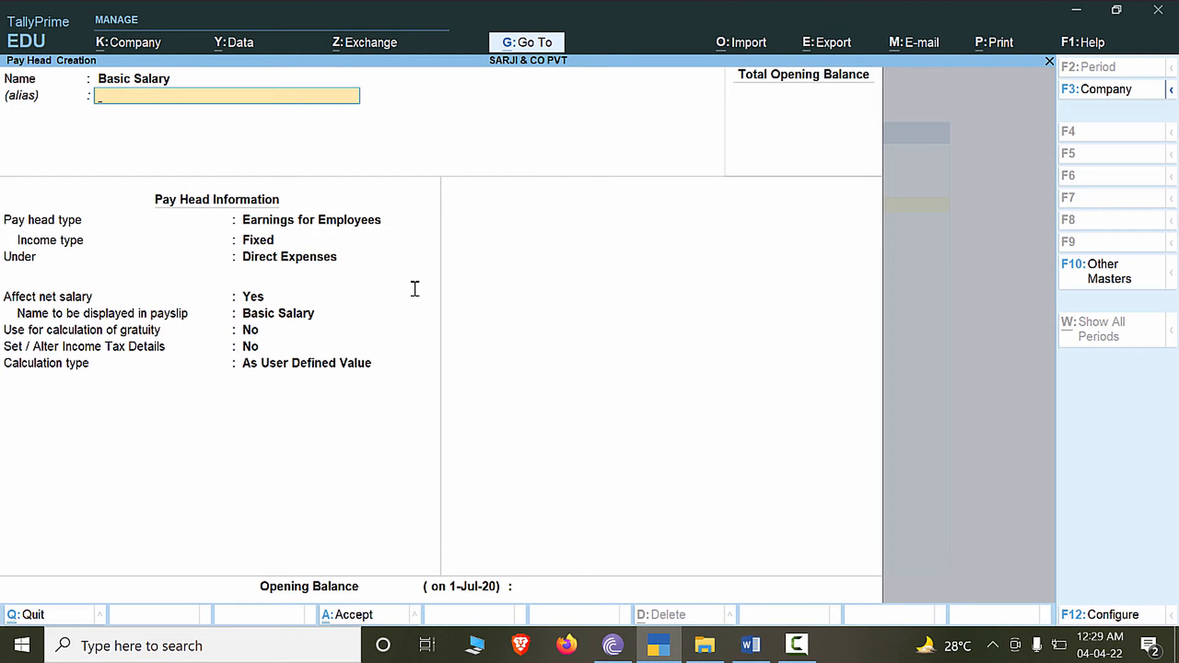
key("Return")
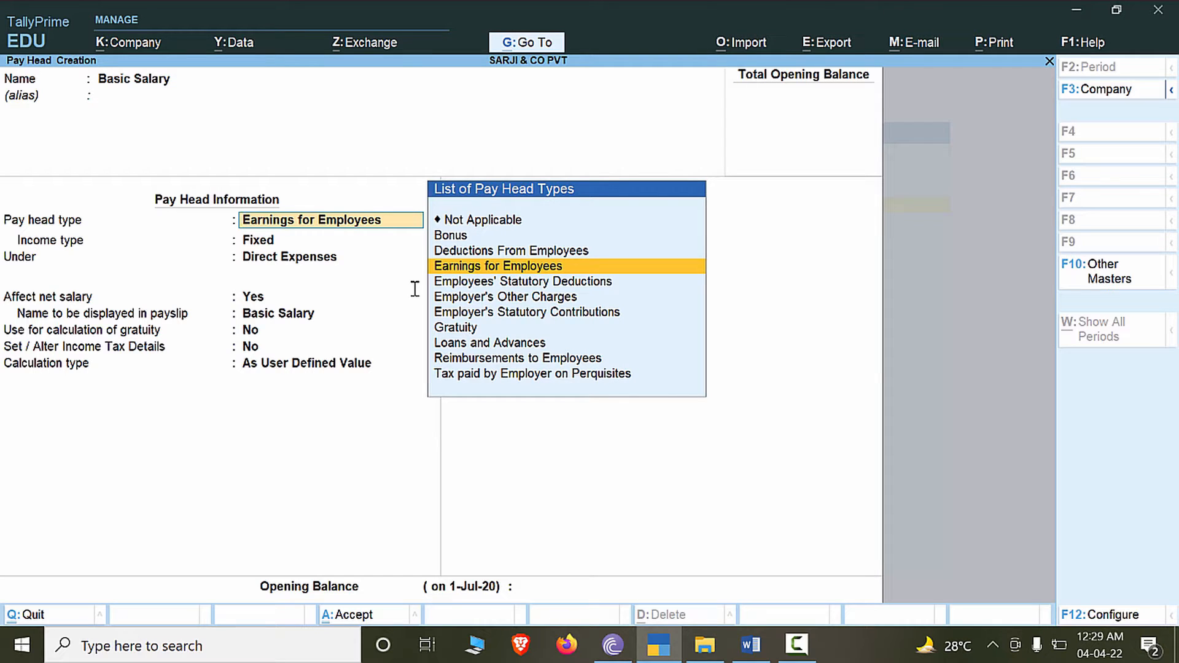
Set Basic Salary as Earnings for Employees with Fixed income type, grouped under Indirect Expenses.
key("Return")
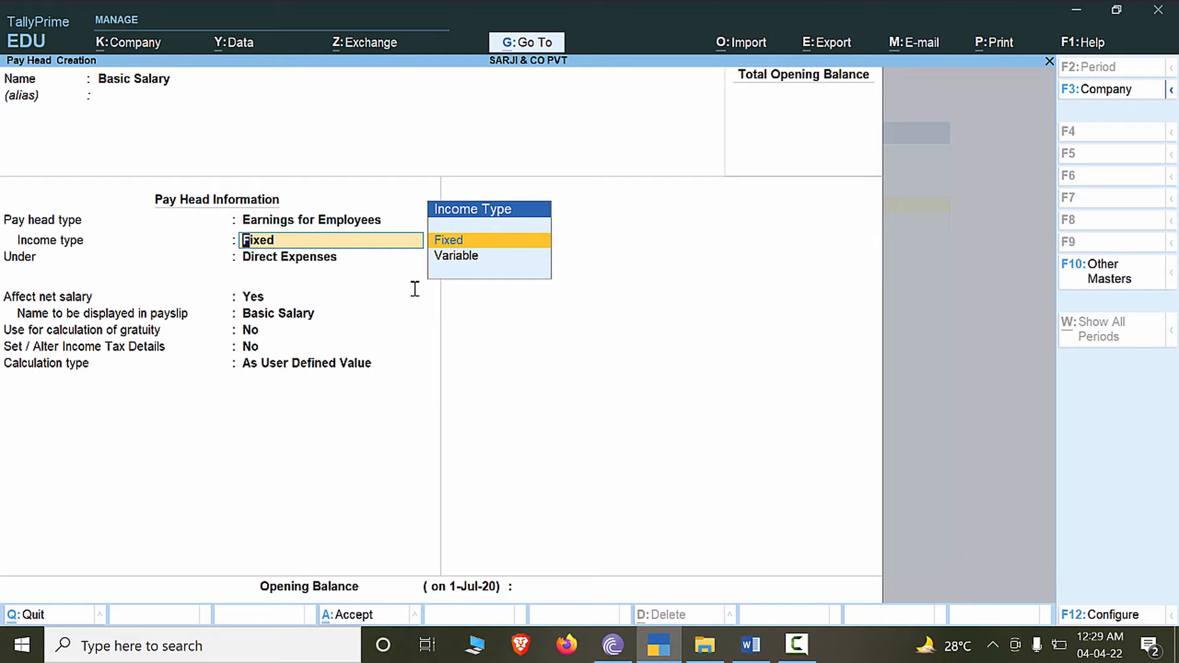
key("Return")
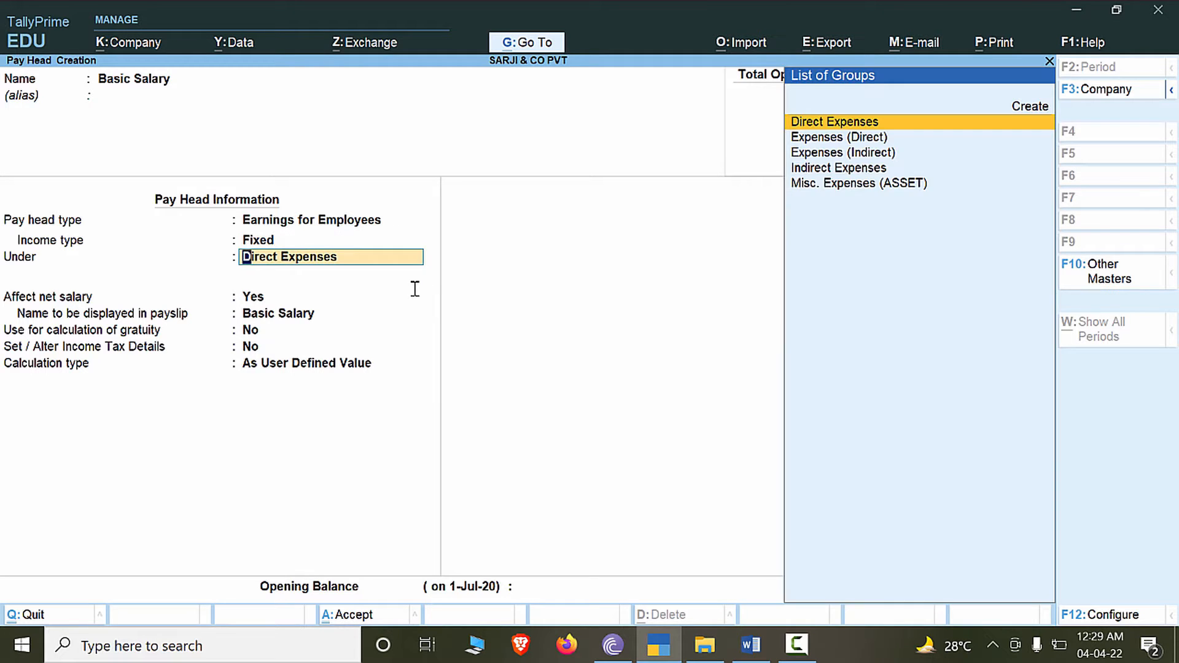
key("Down")
key("Down")
key("Down")
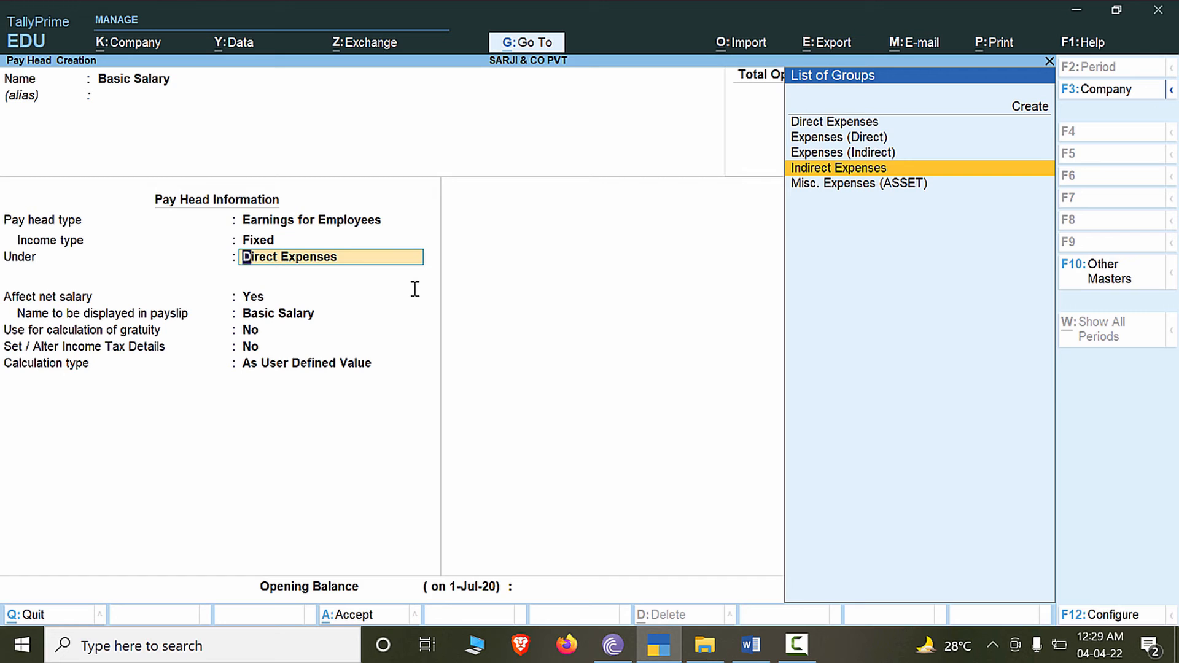
key("Return")
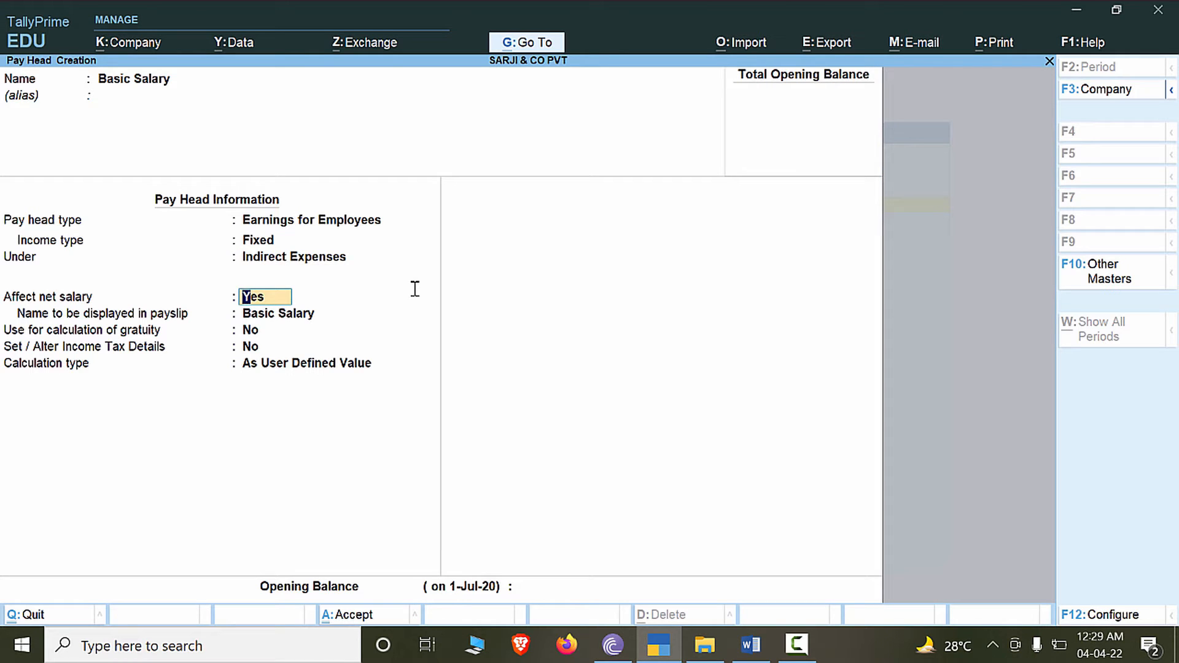
Keep Basic Salary affecting net salary, leave gratuity and income tax details at No, and set the calculation type to On Attendance.
key("Return")
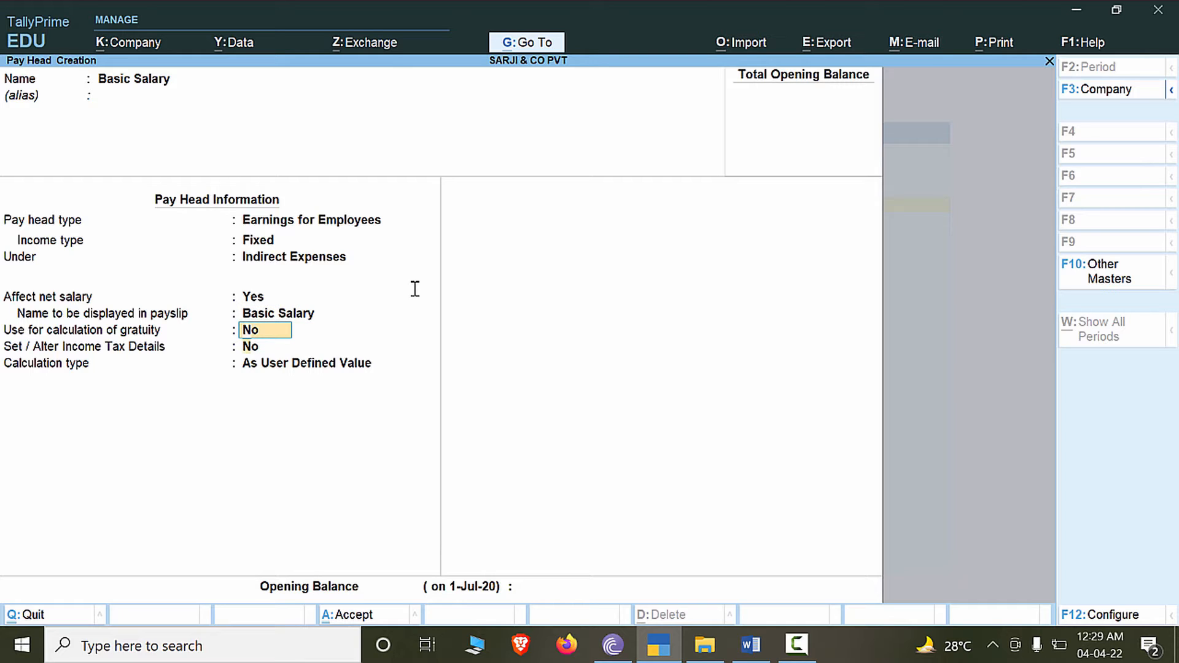
key("Return")
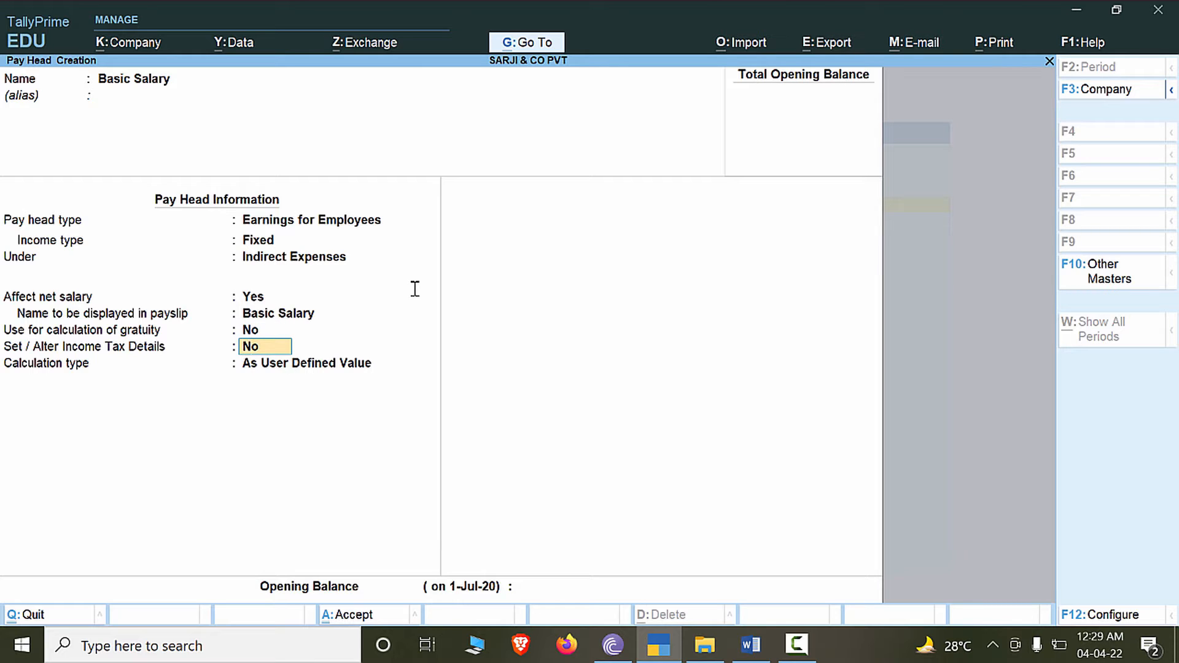
key("Return")
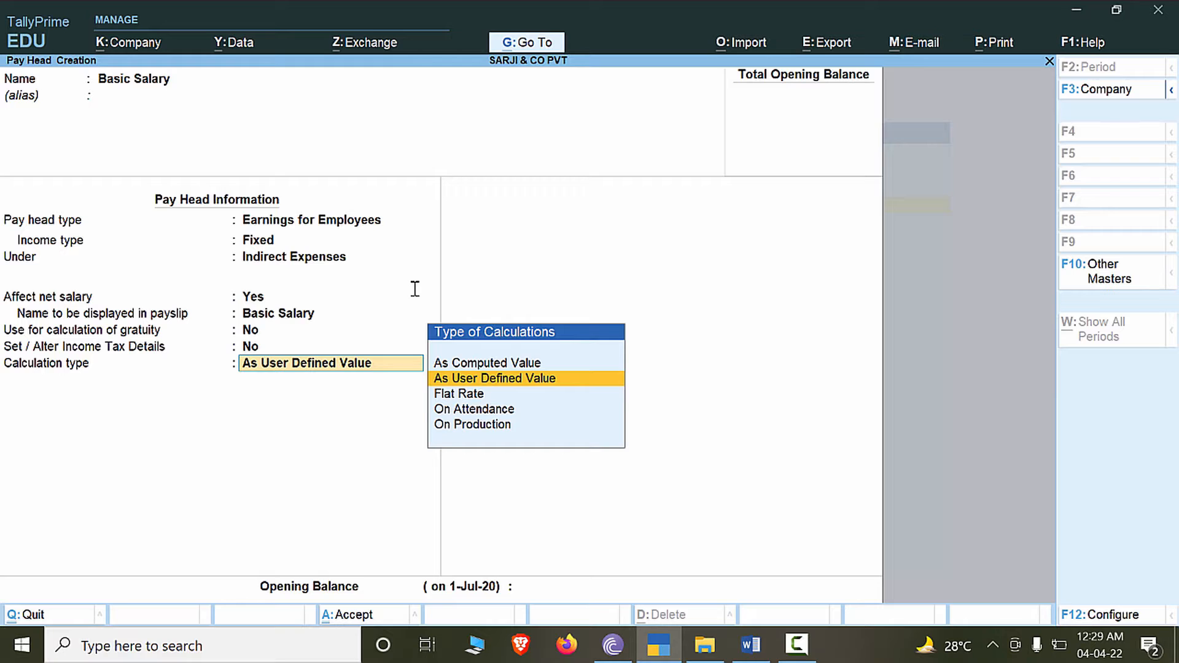
key("Down")
key("Down")
key("Return")
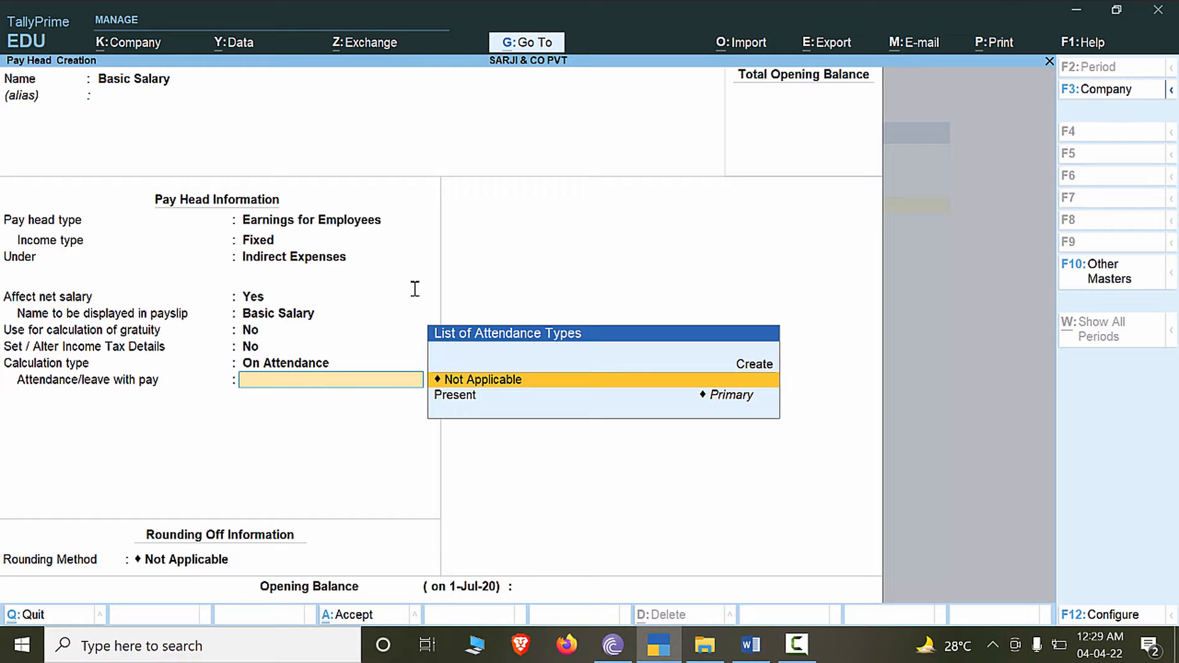
Set Basic Salary's attendance/leave with pay to Present and its calculation period to Months.
key("Down")
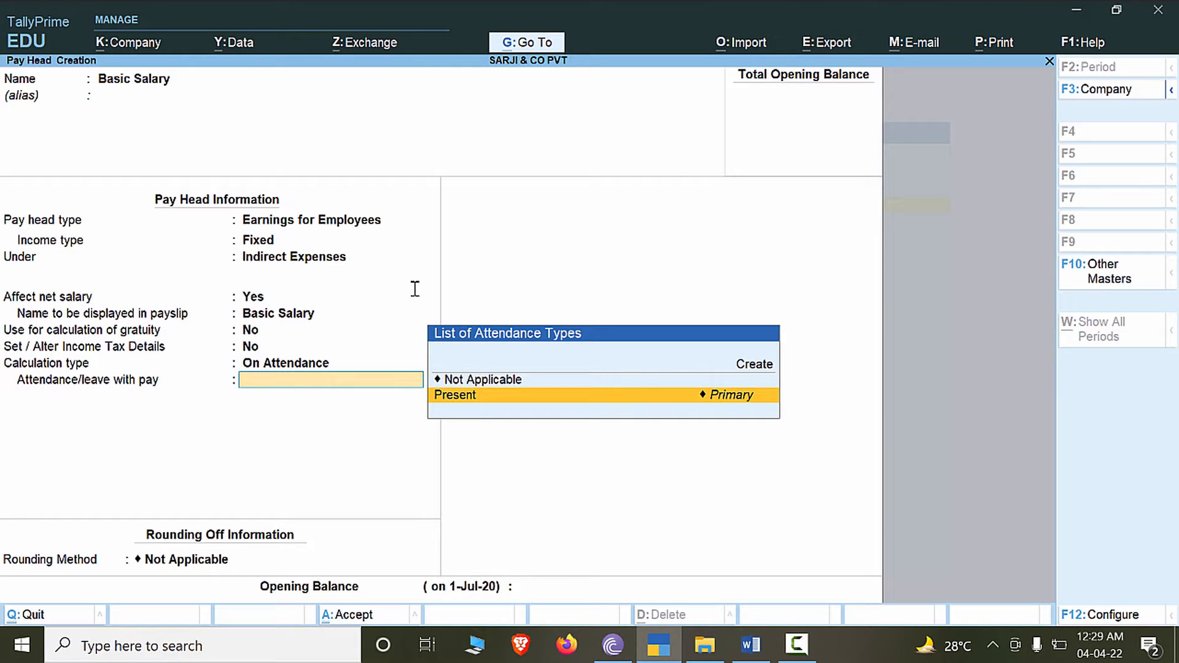
key("Return")
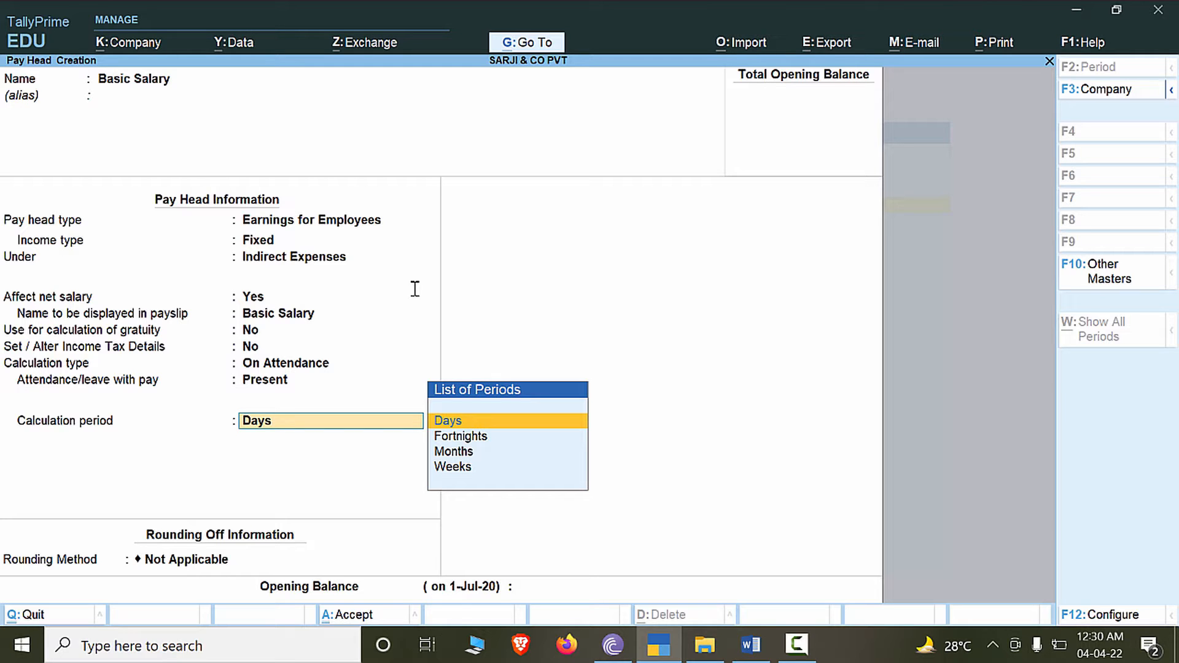
key("Down")
key("Down")
key("Return")
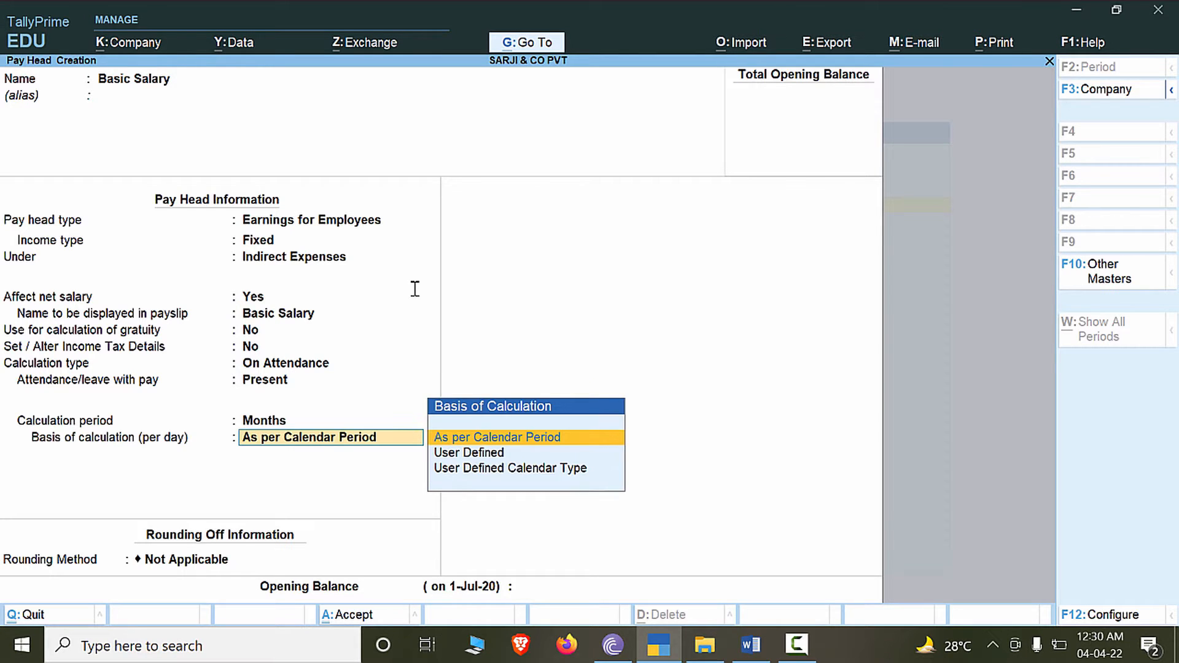
Check Basic Salary's calculation base in the Word document, then set its per-day basis of calculation to User Defined in TallyPrime.
key("alt+Tab")
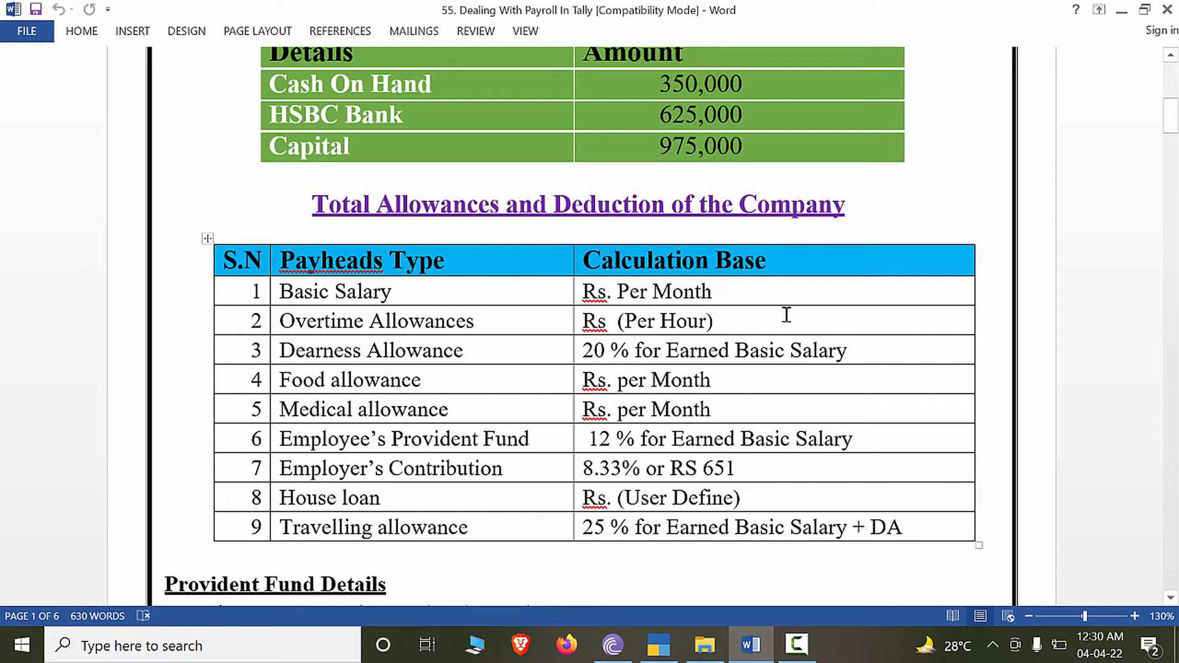
key("alt+Tab")
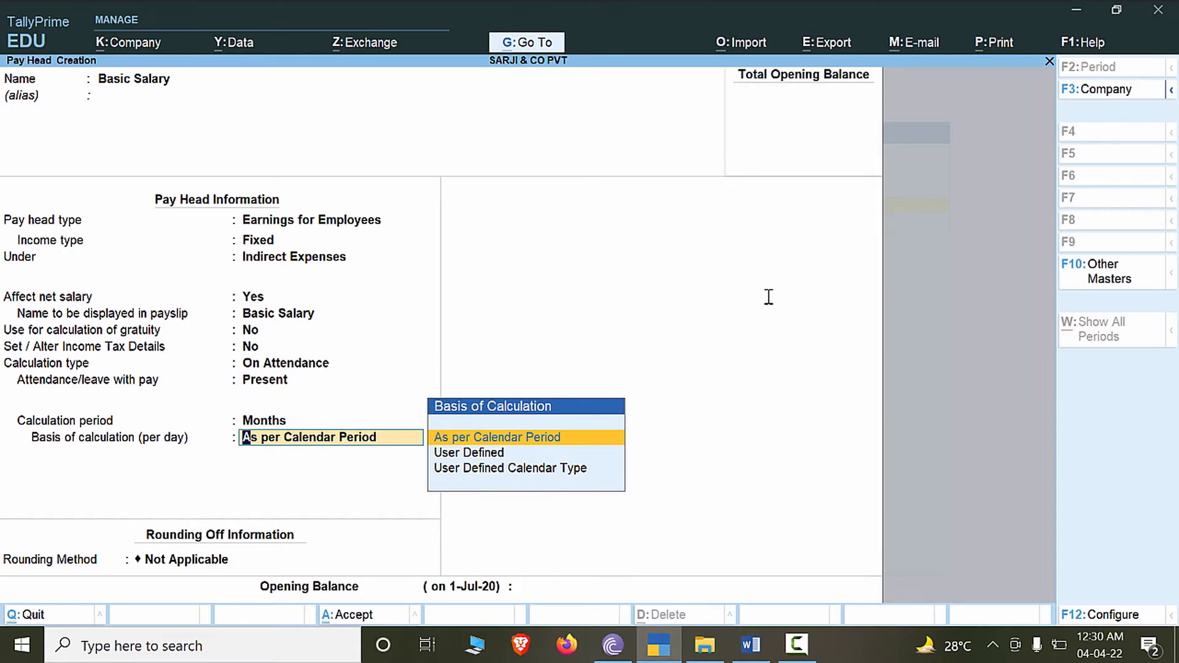
key("Down")
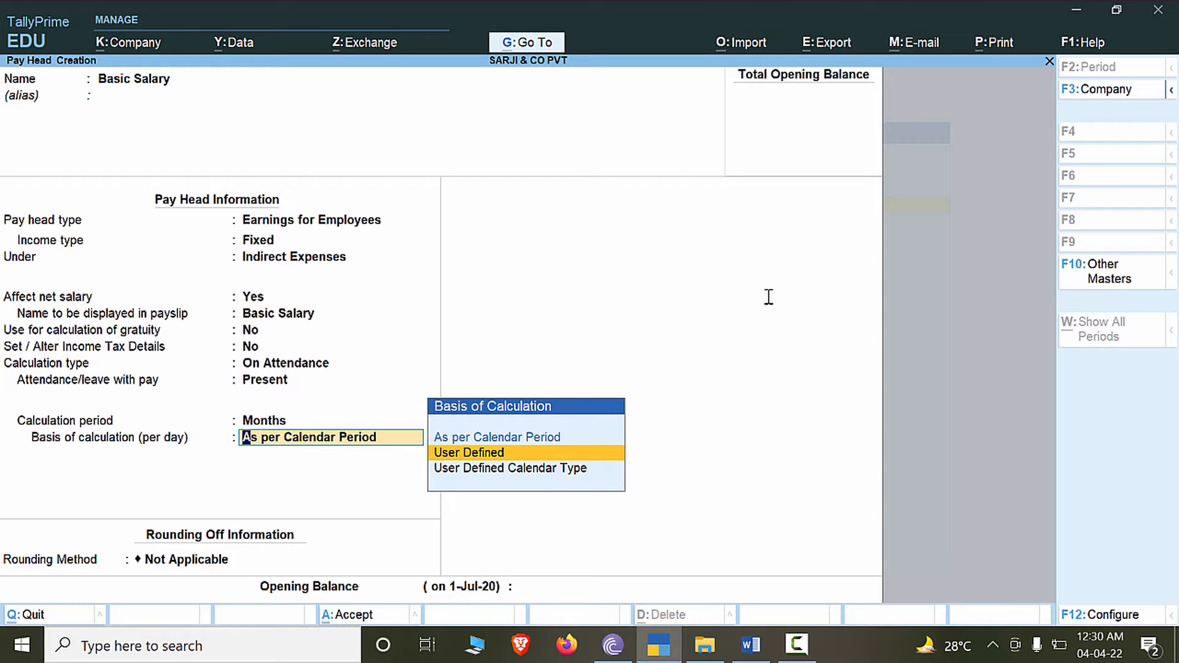
key("Up")
key("Down")
key("Return")
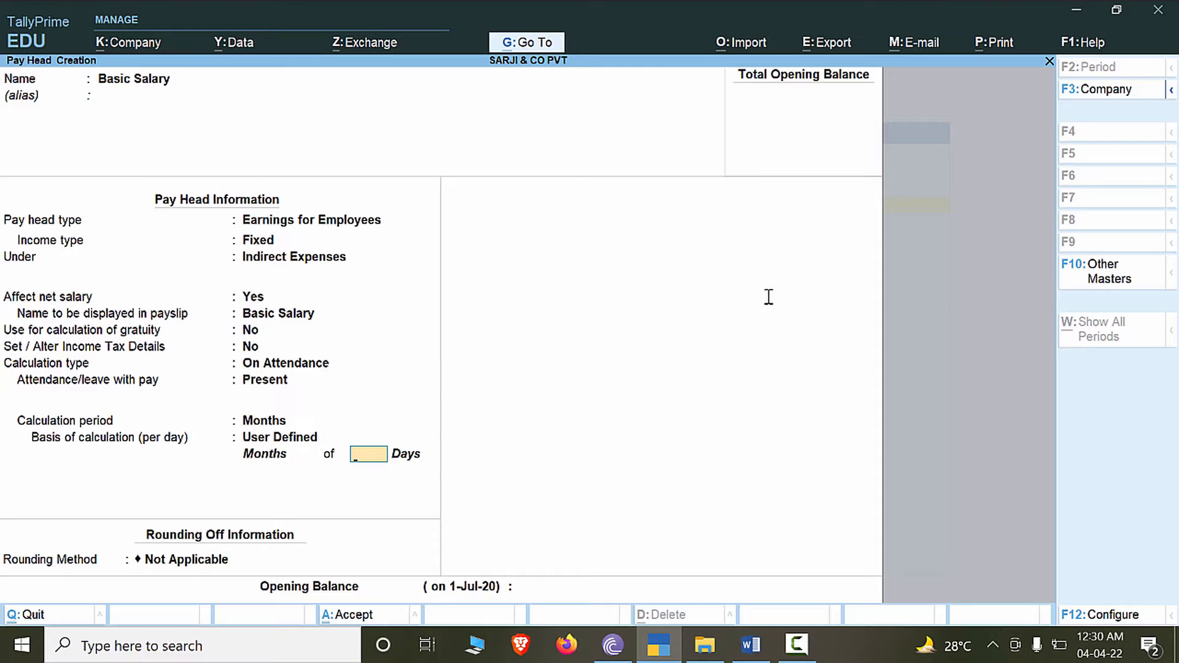
Look up July's working days in the Word document and set Basic Salary's month to 27 days in TallyPrime.
key("alt+Tab")
scroll(757, 326, "down", 8)
scroll(758, 325, "down", 6)
scroll(750, 316, "up", 2)
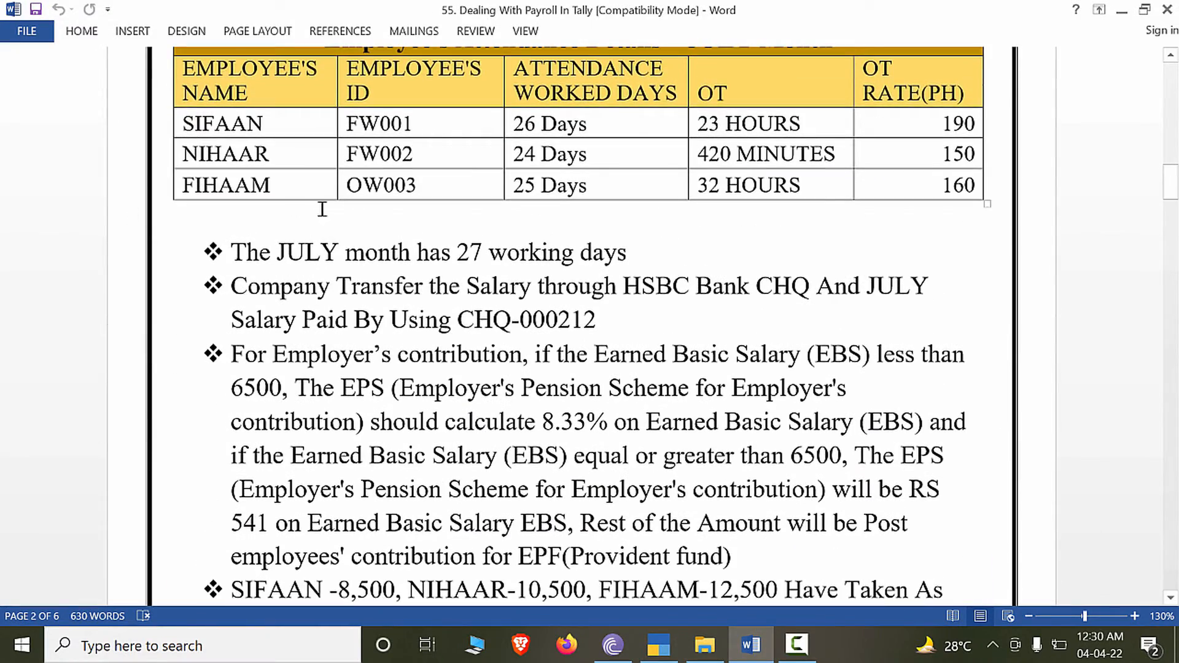
key("alt+Tab")
type("27")
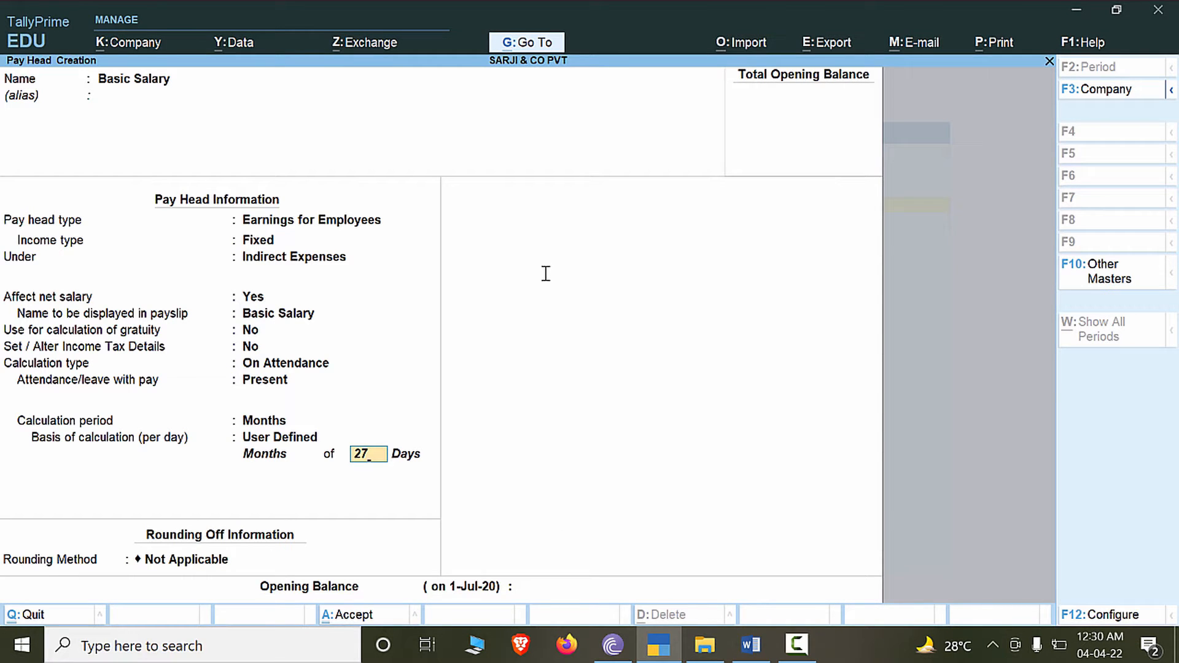
key("Return")
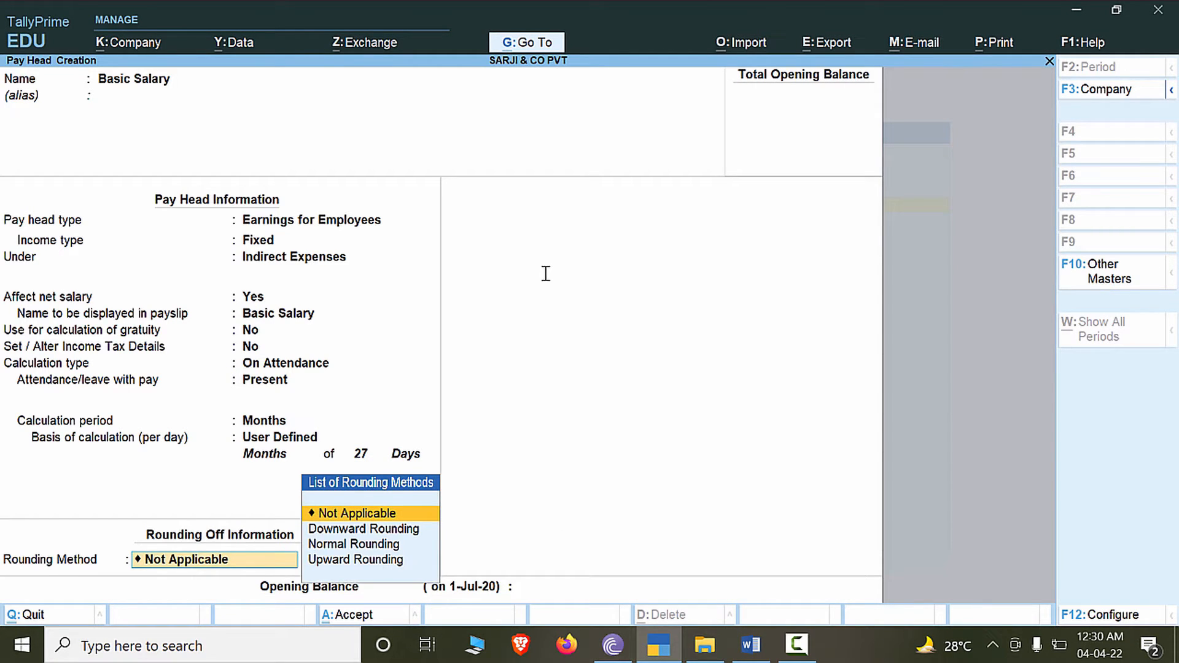
Set Basic Salary's rounding method to Normal Rounding with a limit of 1 and save the pay head.
key("Up")
key("Up")
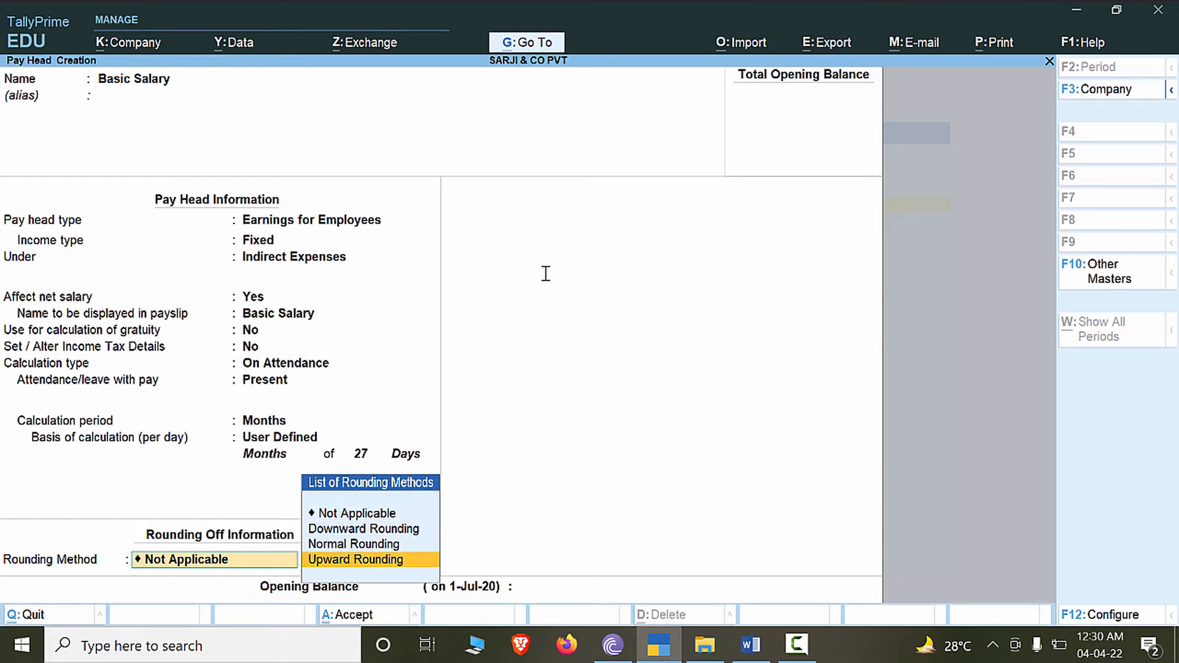
key("Return")
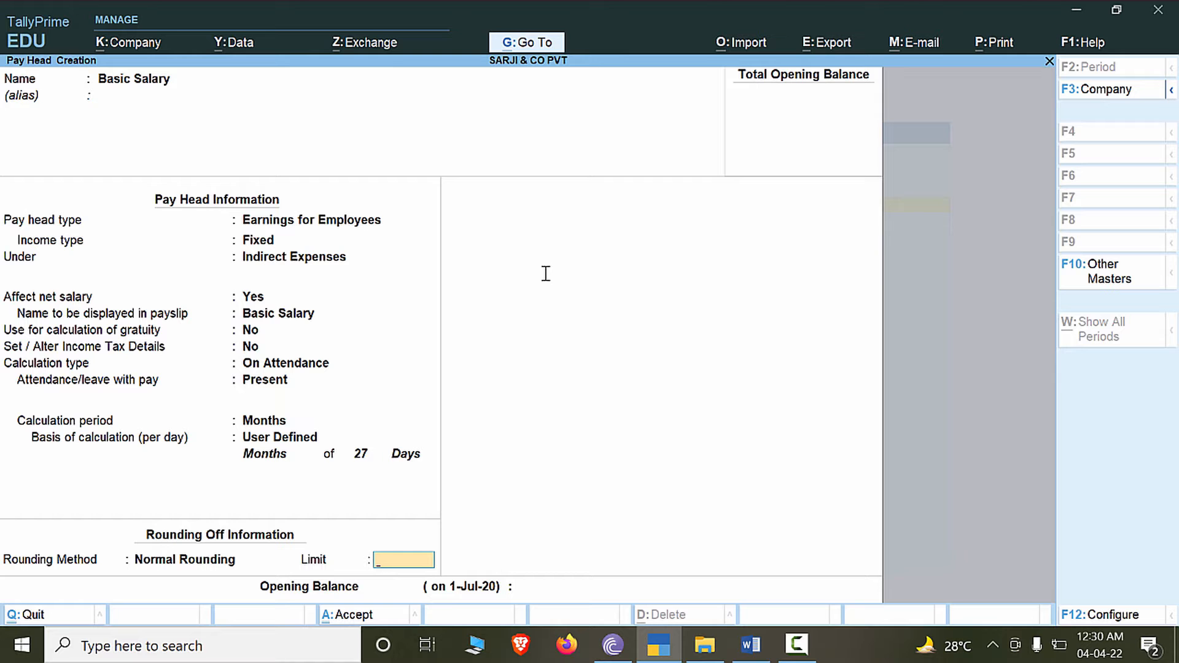
type("1")
key("Return")
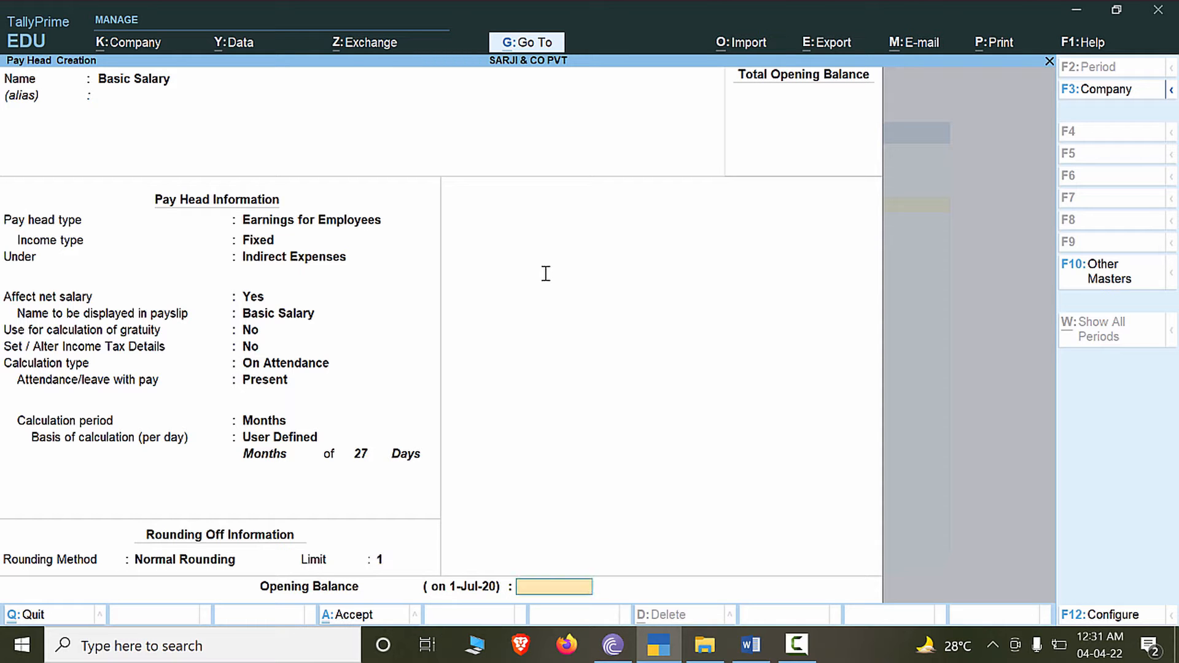
key("ctrl+a")
Copy the overtime pay head name from the Word document and name the new TallyPrime pay head Overtime Allowance.
key("alt+Tab")
scroll(552, 283, "up", 2)
scroll(540, 291, "down", 10)
scroll(526, 290, "up", 4)
scroll(525, 290, "down", 2)
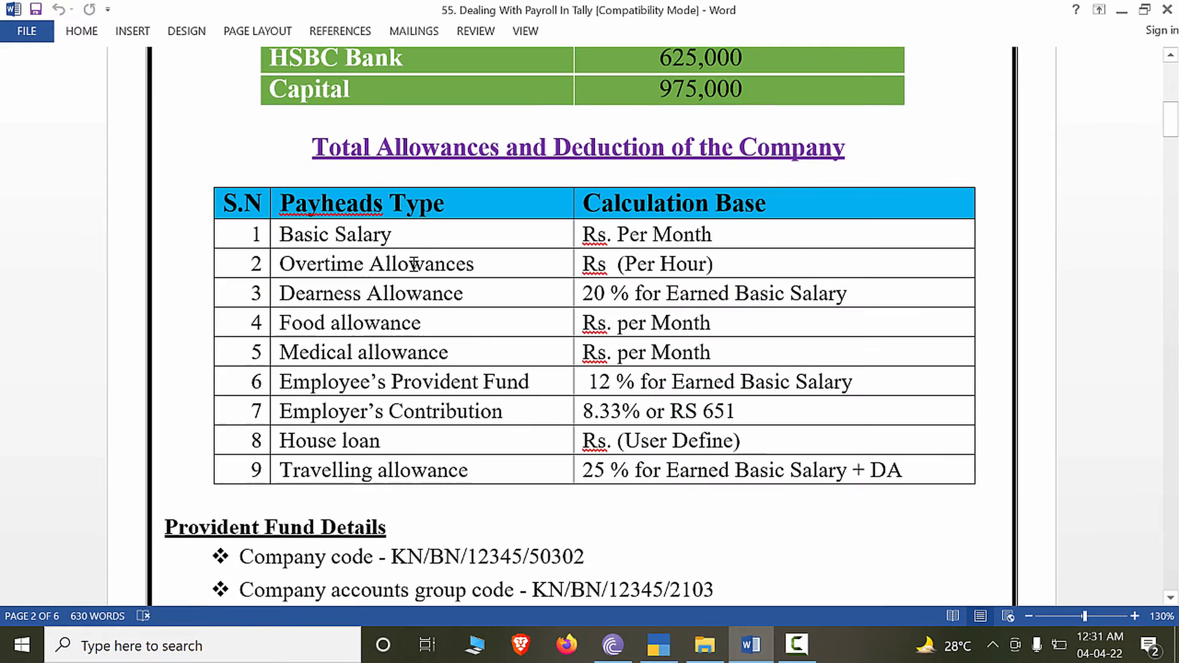
left_click(482, 270)
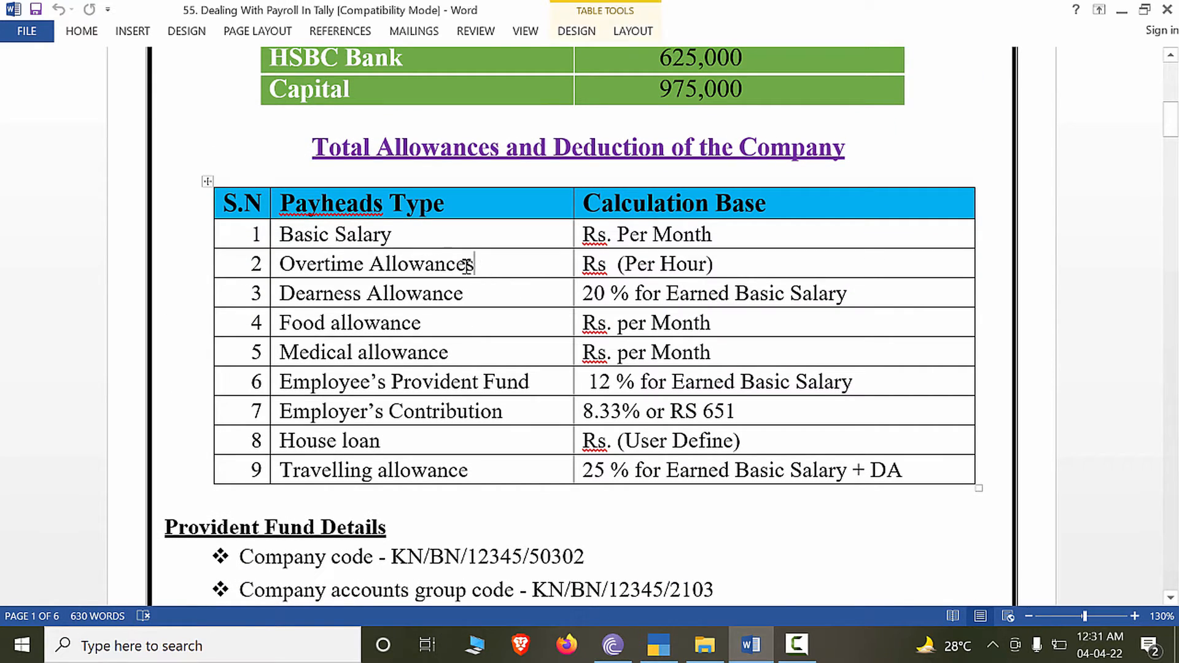
left_click_drag(477, 265, 290, 267)
key("alt+Tab")
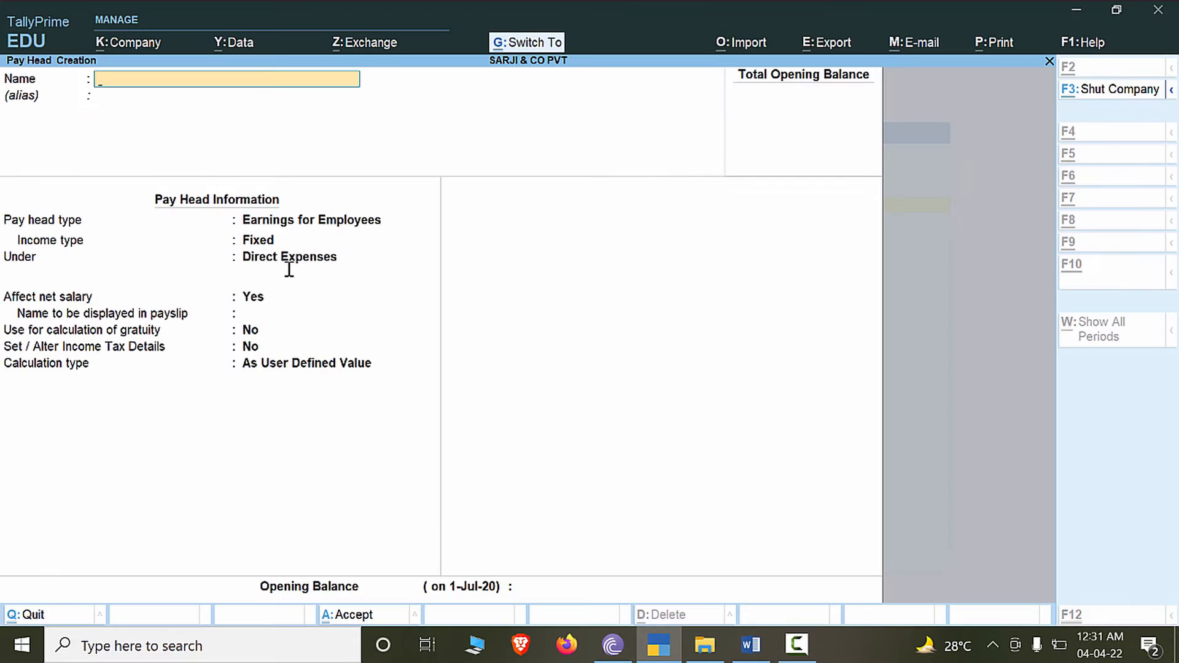
key("ctrl+alt+v")
key("BackSpace")
key("Return")
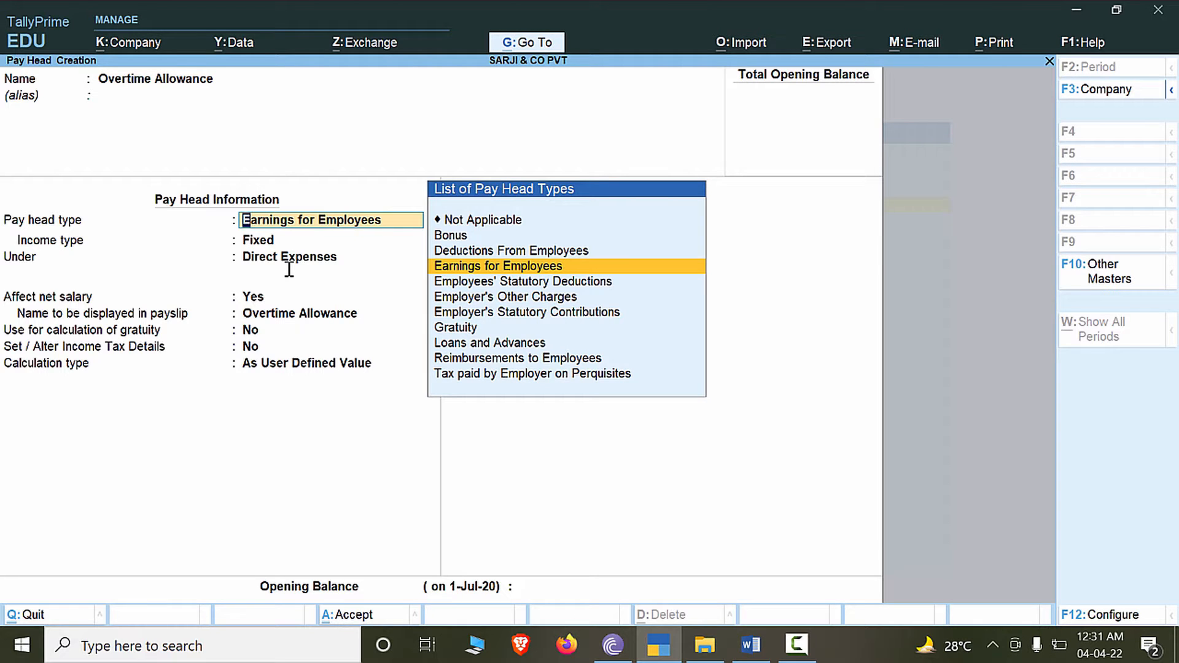
Set Overtime Allowance as Earnings for Employees with Fixed income type, grouped under Indirect Expenses.
key("Return")
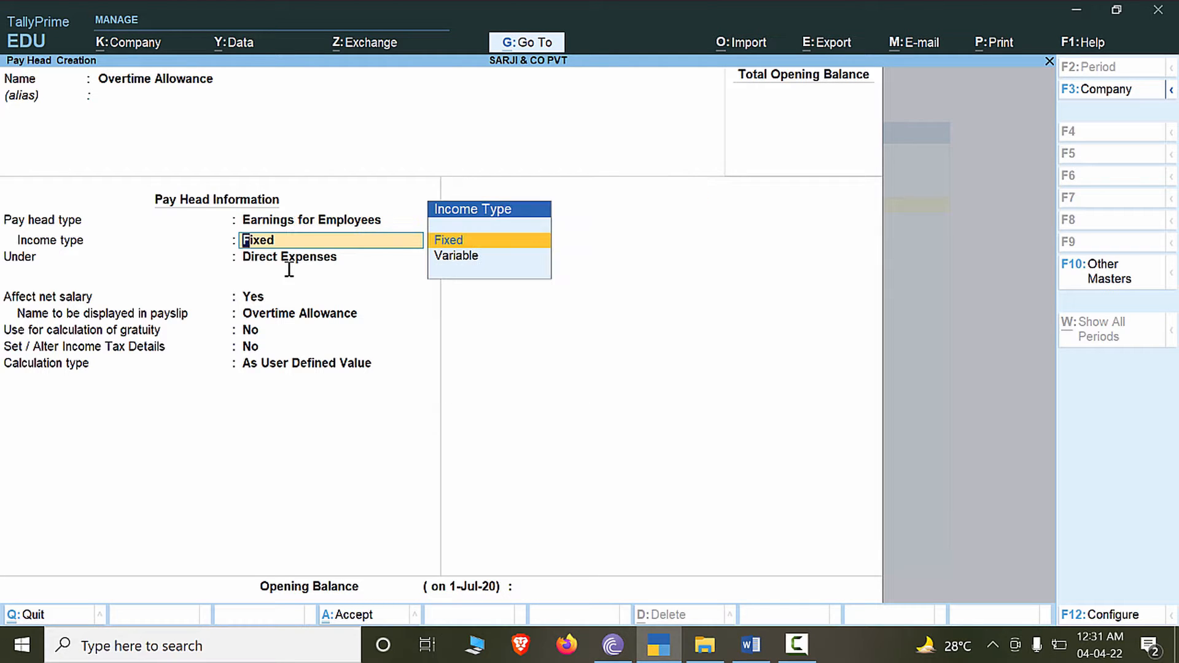
key("Return")
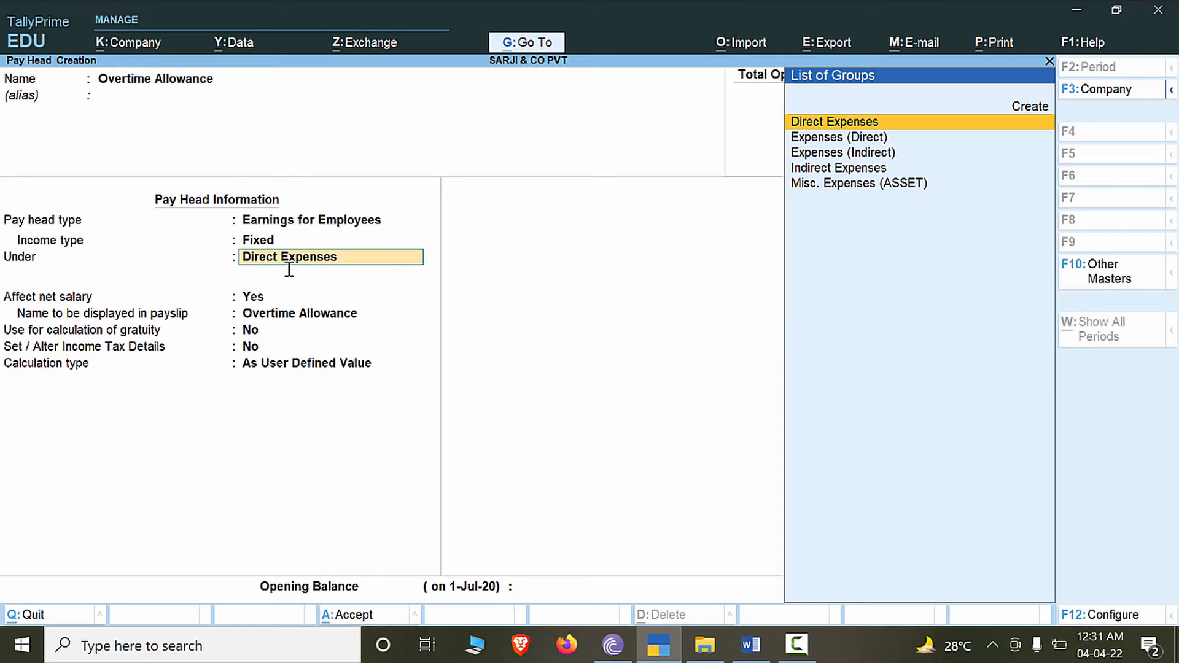
key("Down")
key("Down")
key("Down")
key("Return")
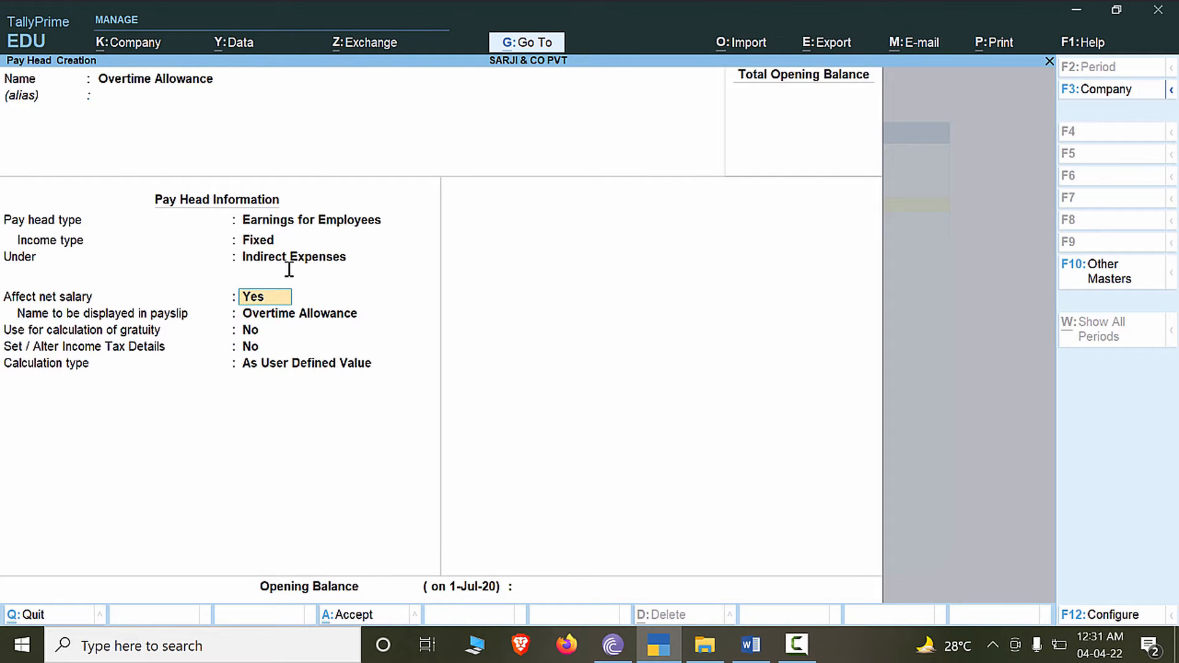
Keep Overtime Allowance affecting net salary and set its calculation type to On Production with the Overtime production type.
key("Return")
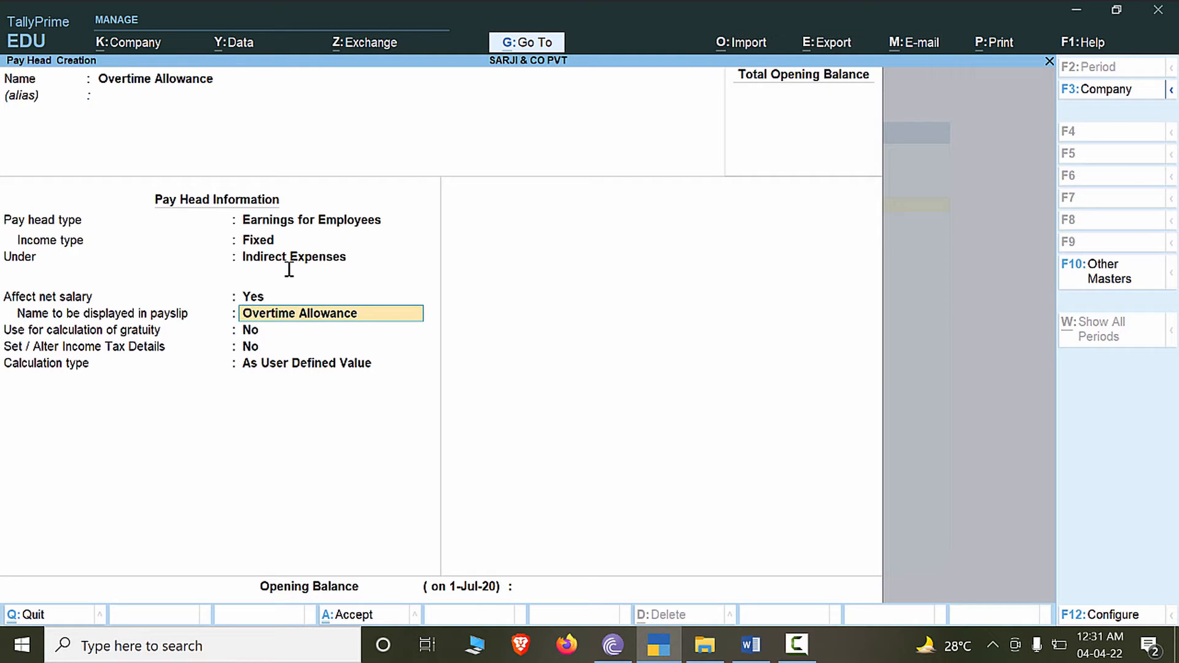
key("Return")
key("Return")
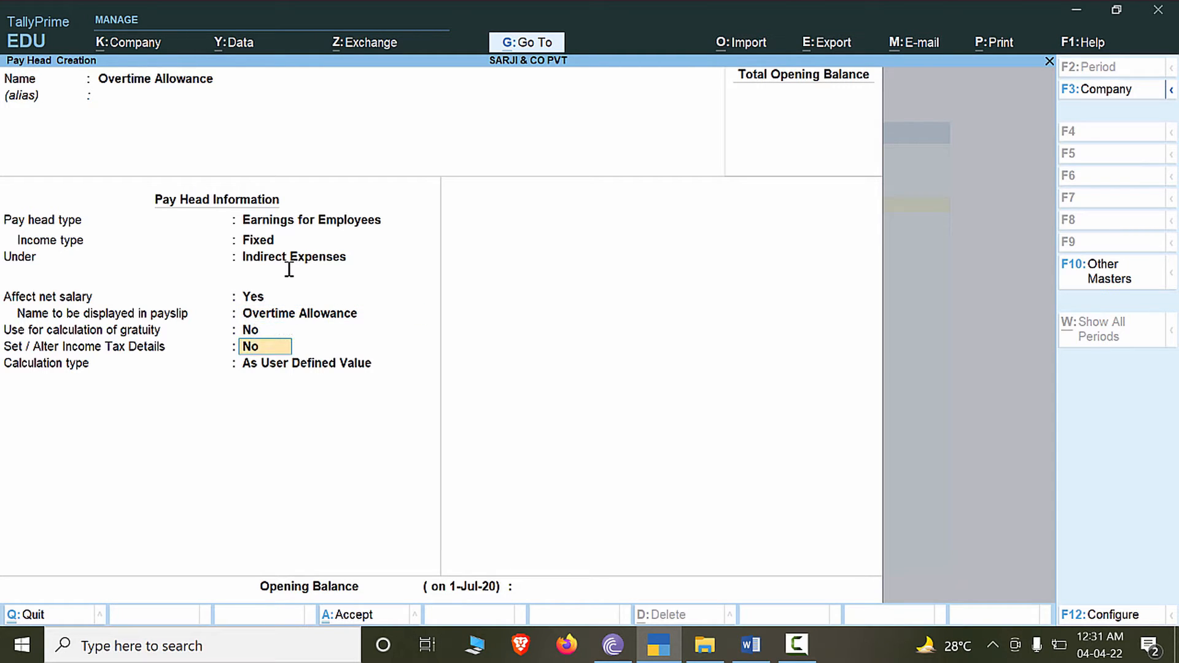
key("Return")
key("Down")
key("Down")
key("Down")
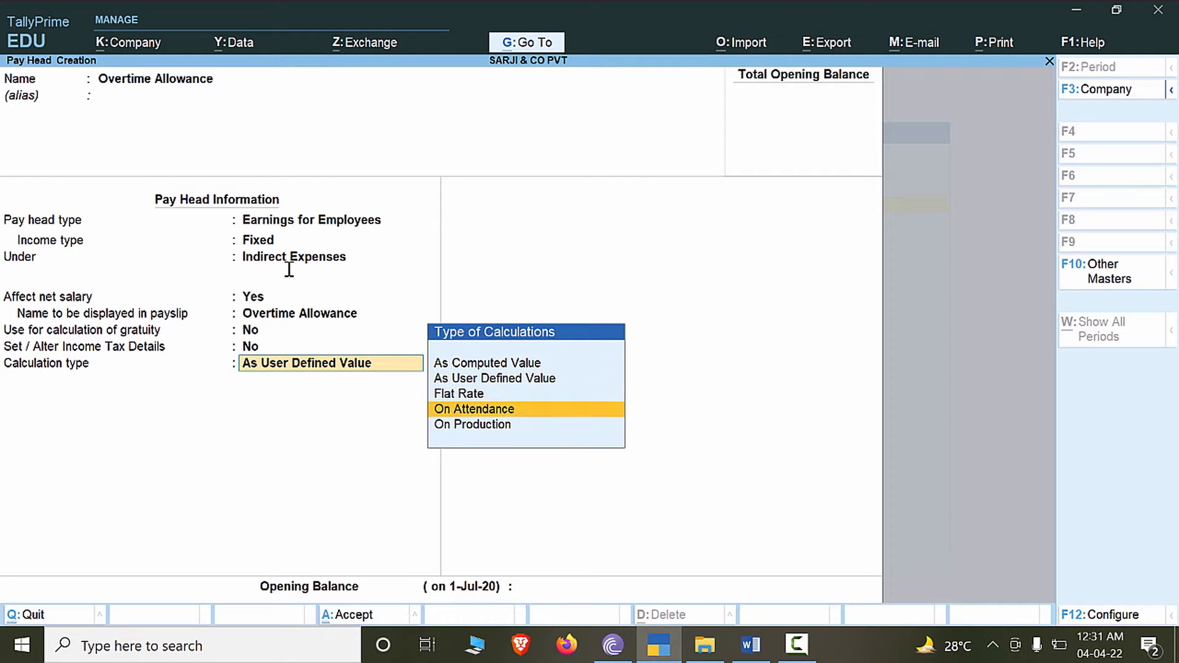
key("Return")
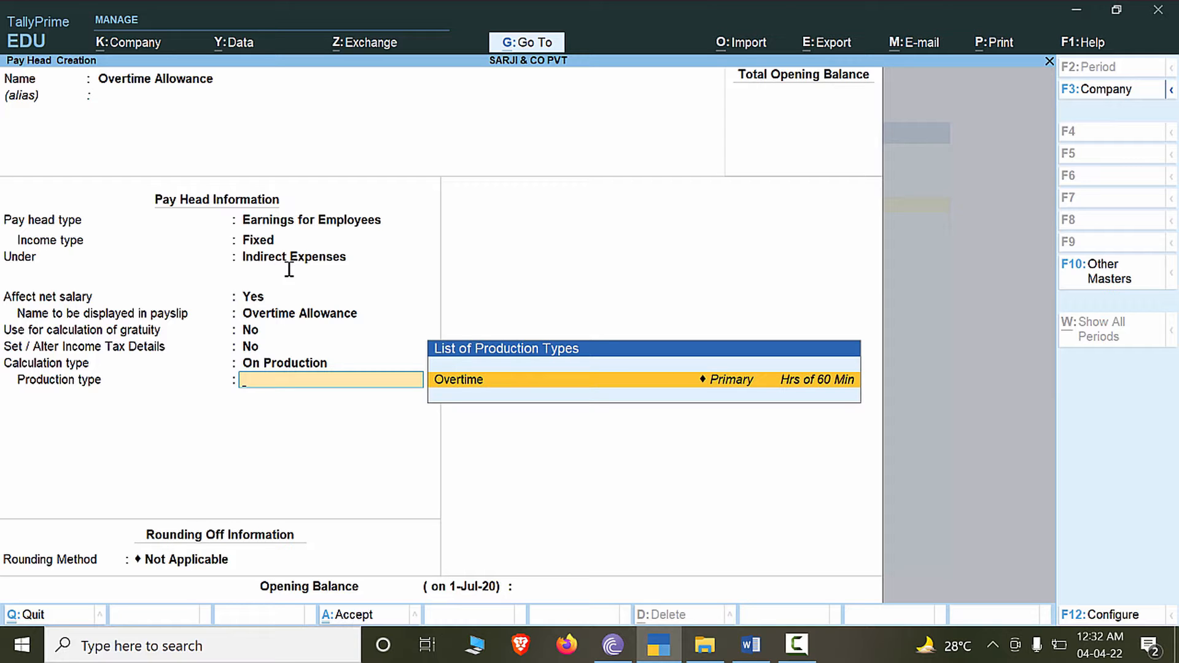
key("Return")
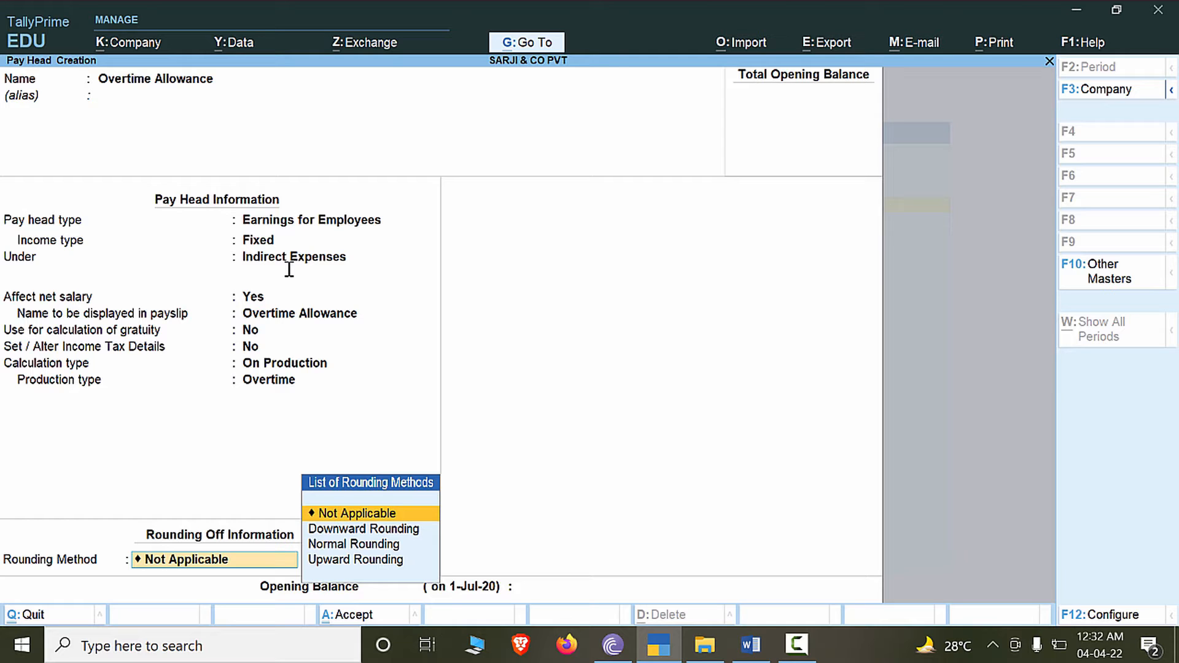
Set Overtime Allowance's rounding method to Normal Rounding with a limit of 1 and save the pay head.
key("Down")
key("Down")
key("Down")
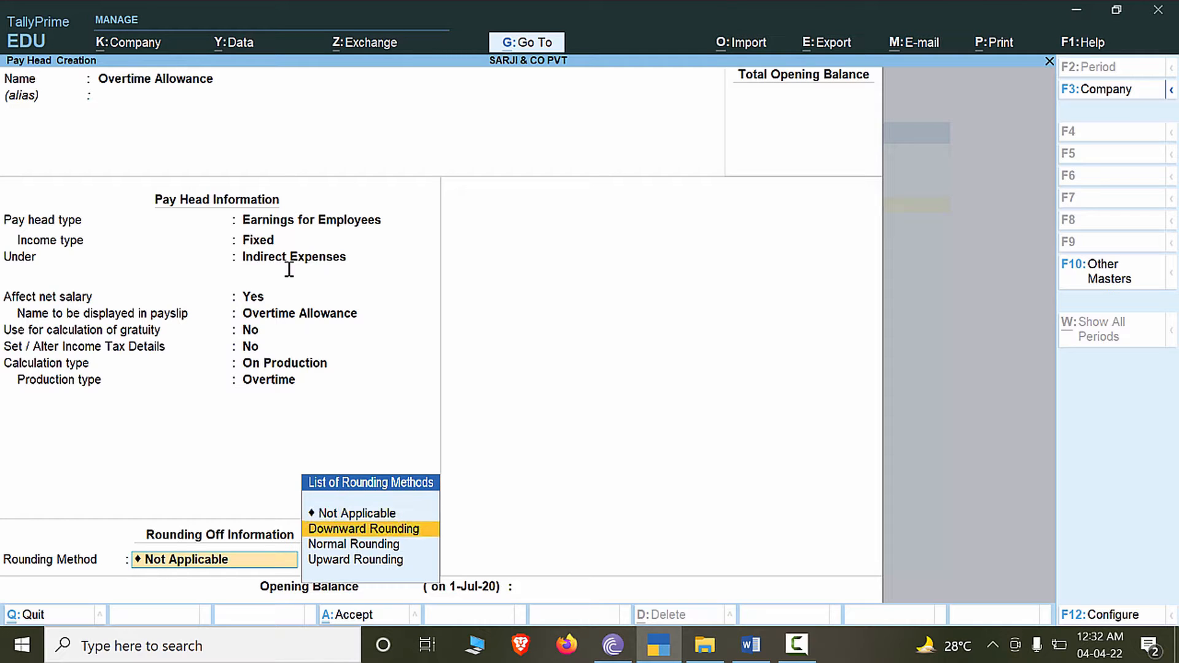
key("Up")
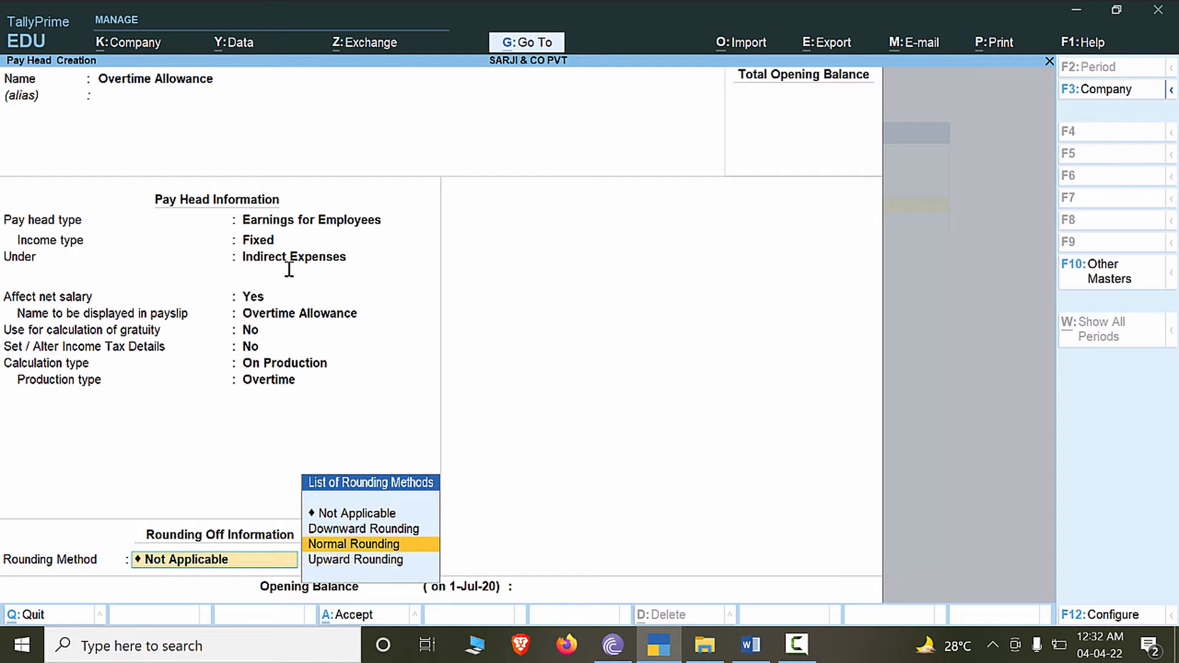
key("Return")
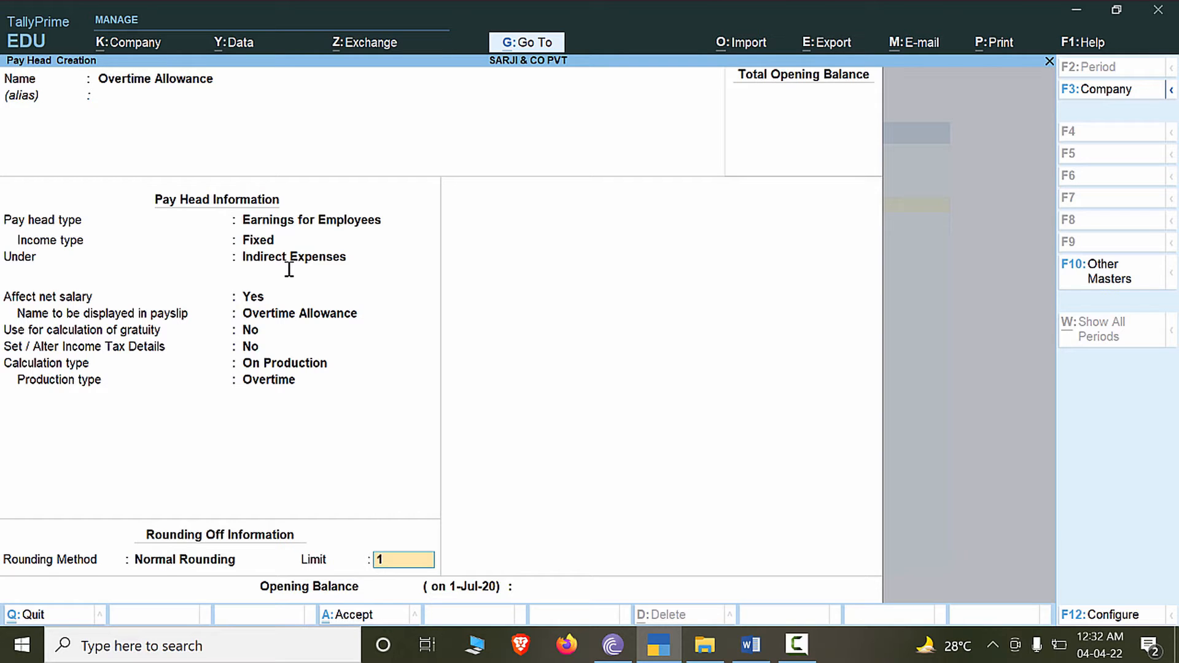
key("Return")
key("ctrl")
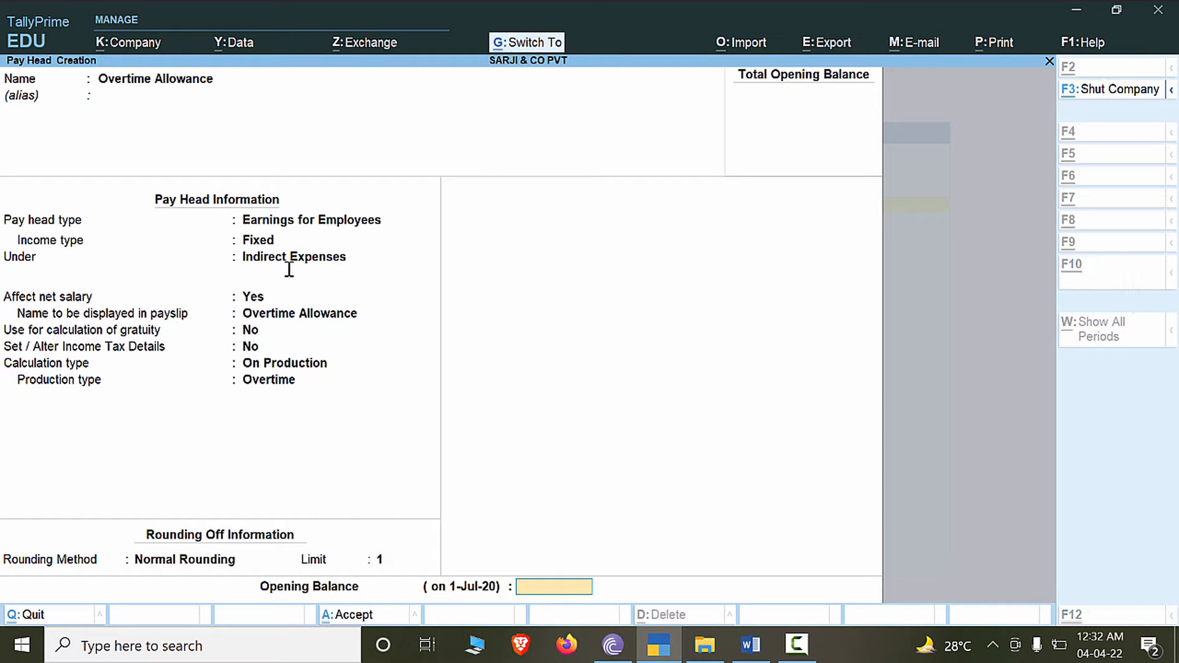
key("ctrl+a")
Copy the third pay head name from the Word document and name the new TallyPrime pay head Dearness Allowance.
key("alt+Tab")
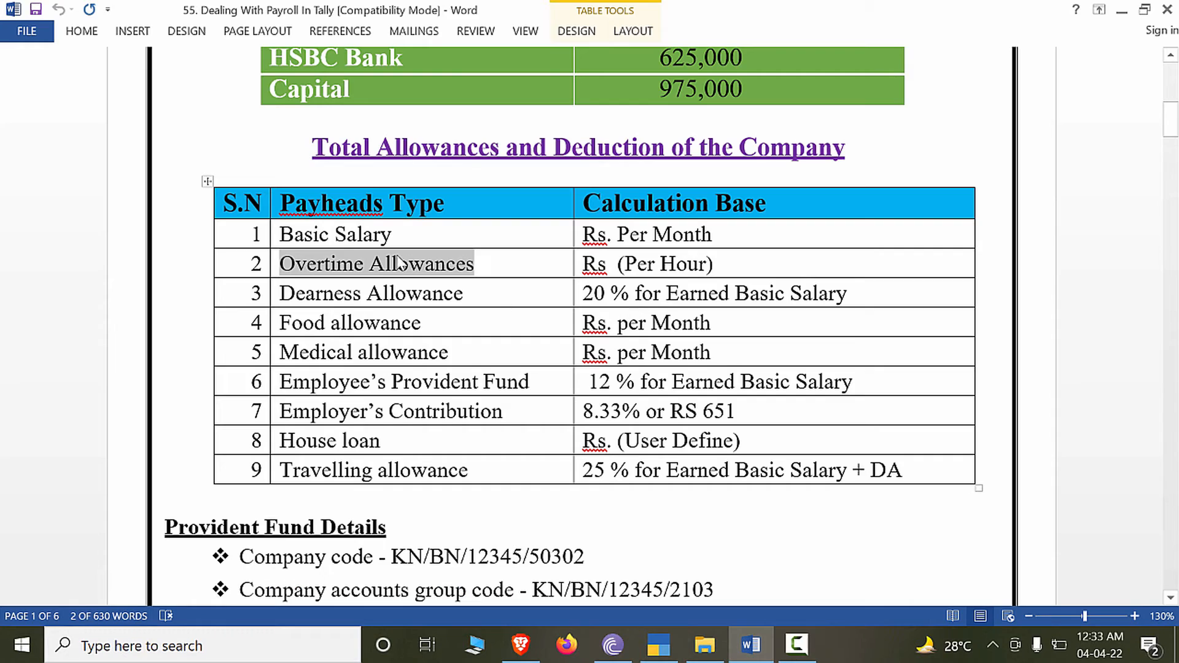
left_click_drag(487, 299, 279, 294)
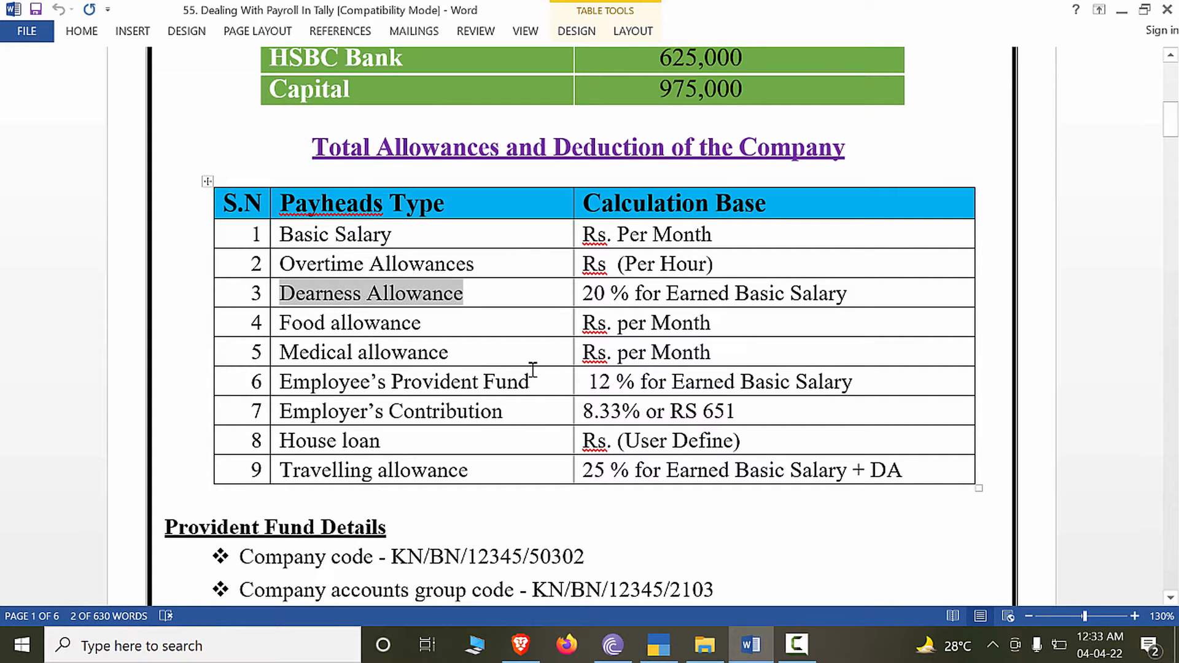
key("alt+Tab")
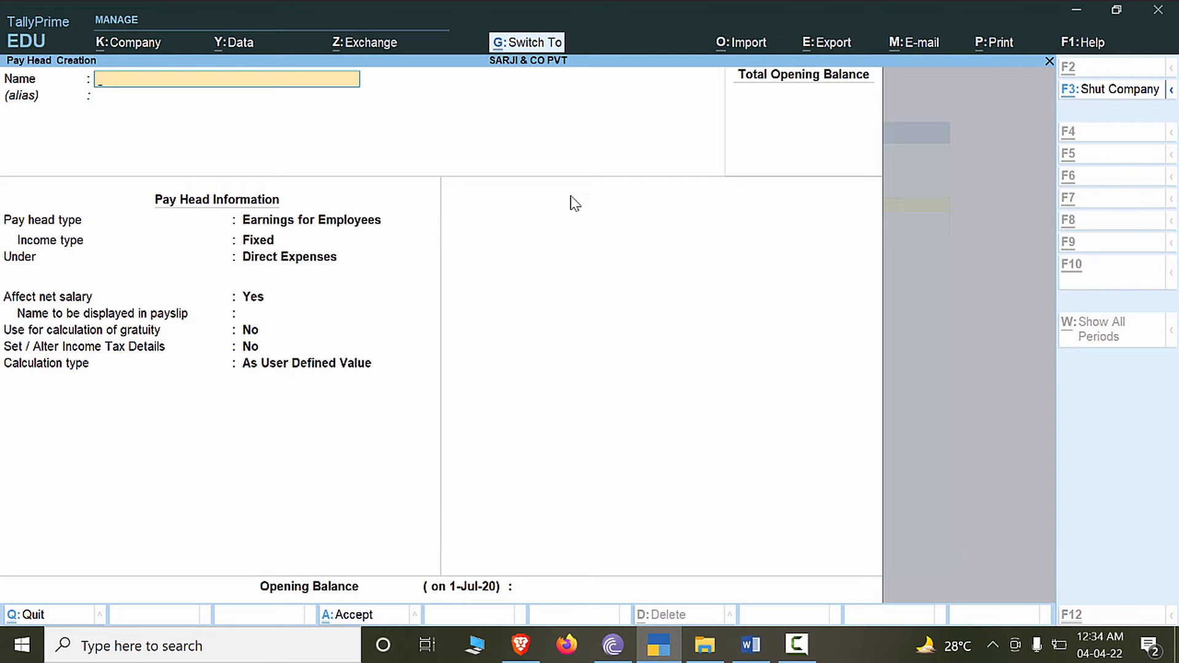
key("ctrl+alt+v")
key("Return")
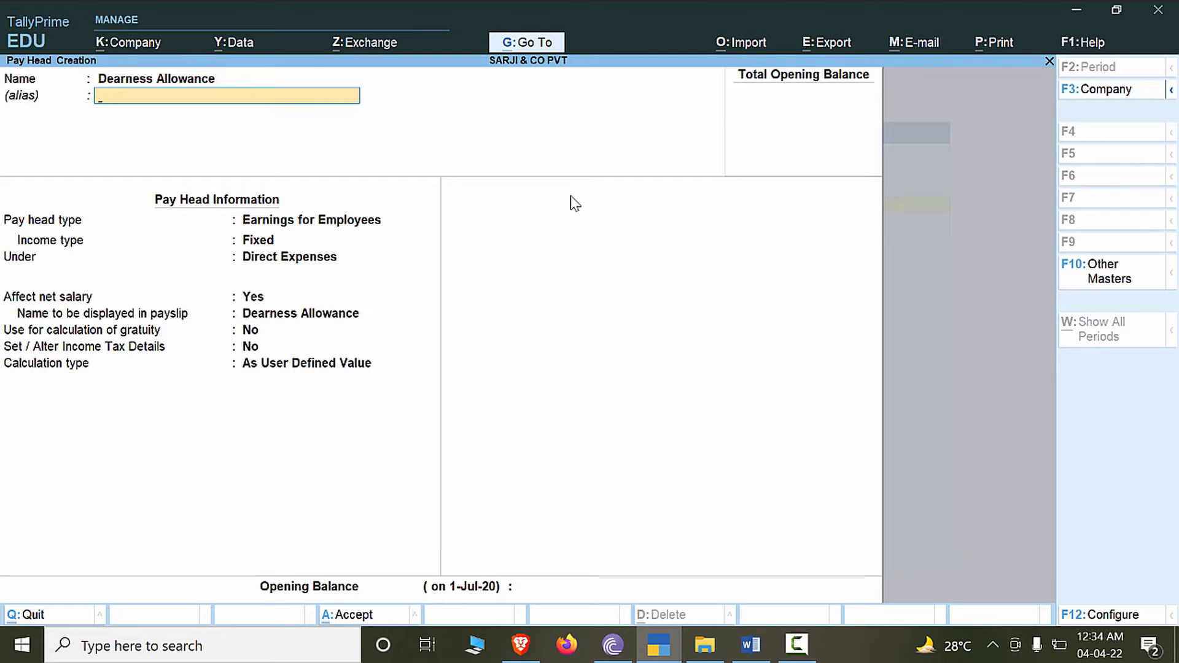
Set Dearness Allowance as Earnings for Employees with Fixed income type, grouped under Indirect Expenses.
key("Return")
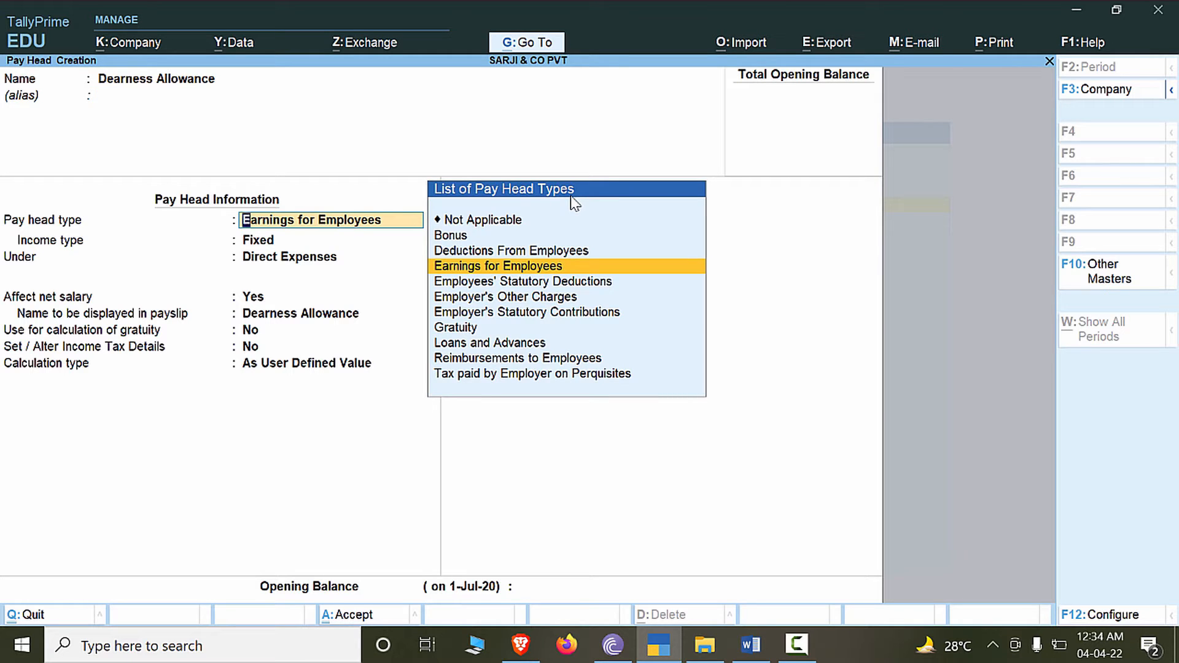
key("Return")
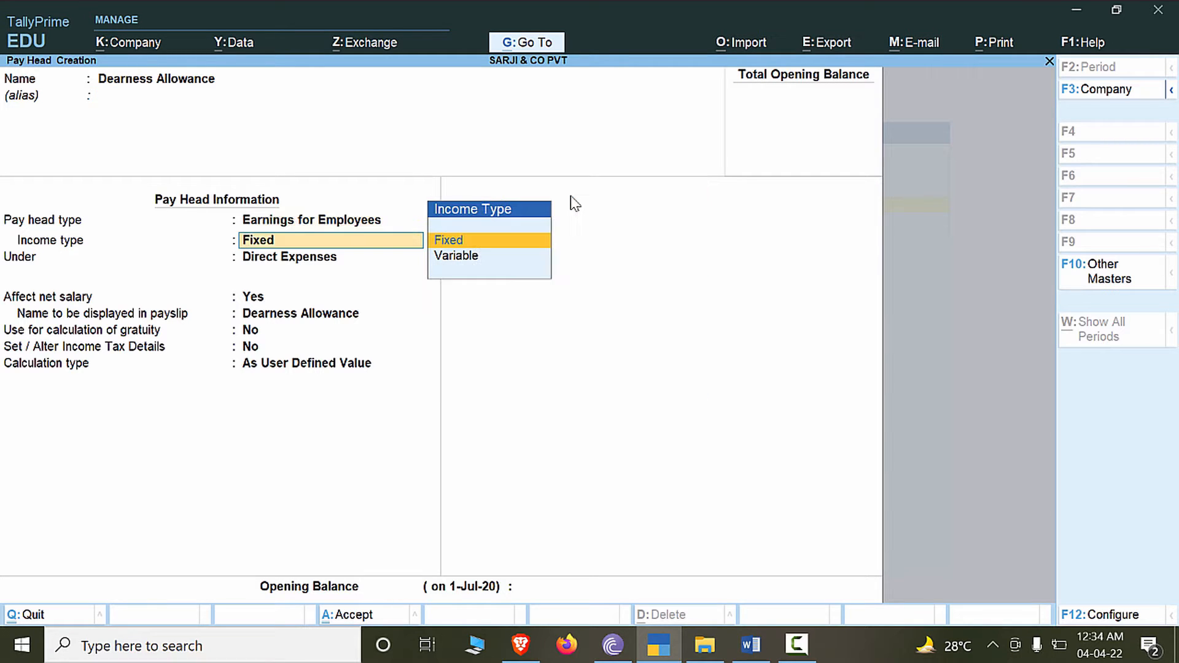
key("BackSpace")
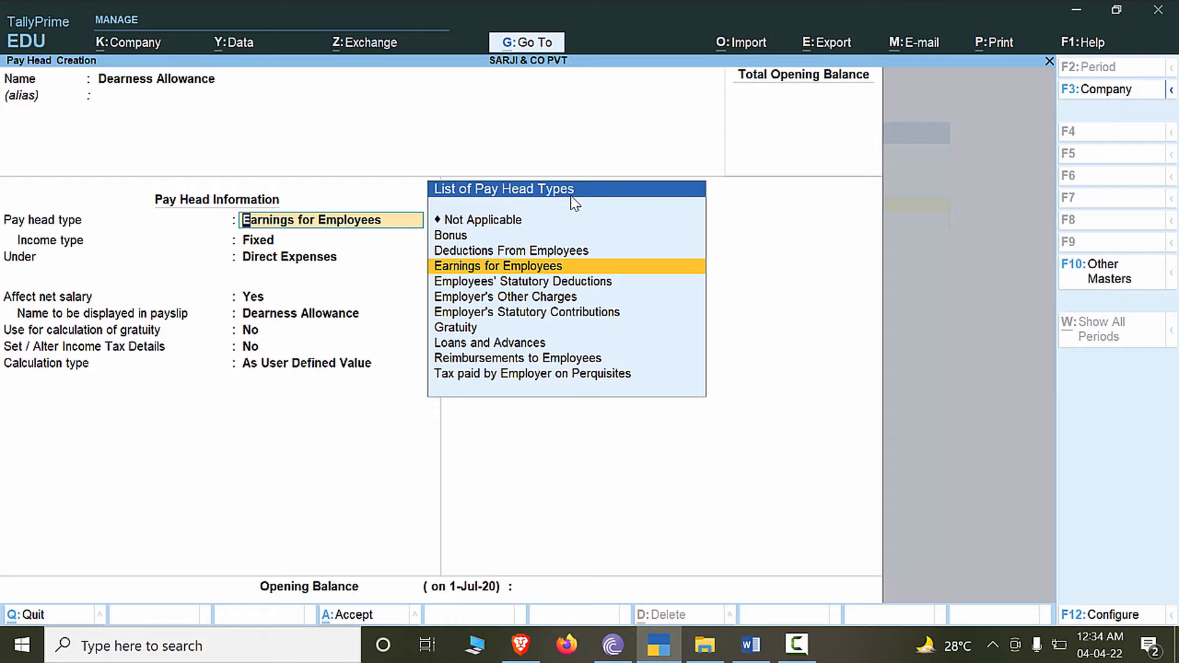
key("Return")
key("Return")
key("BackSpace")
key("Return")
key("Down")
key("Down")
key("Down")
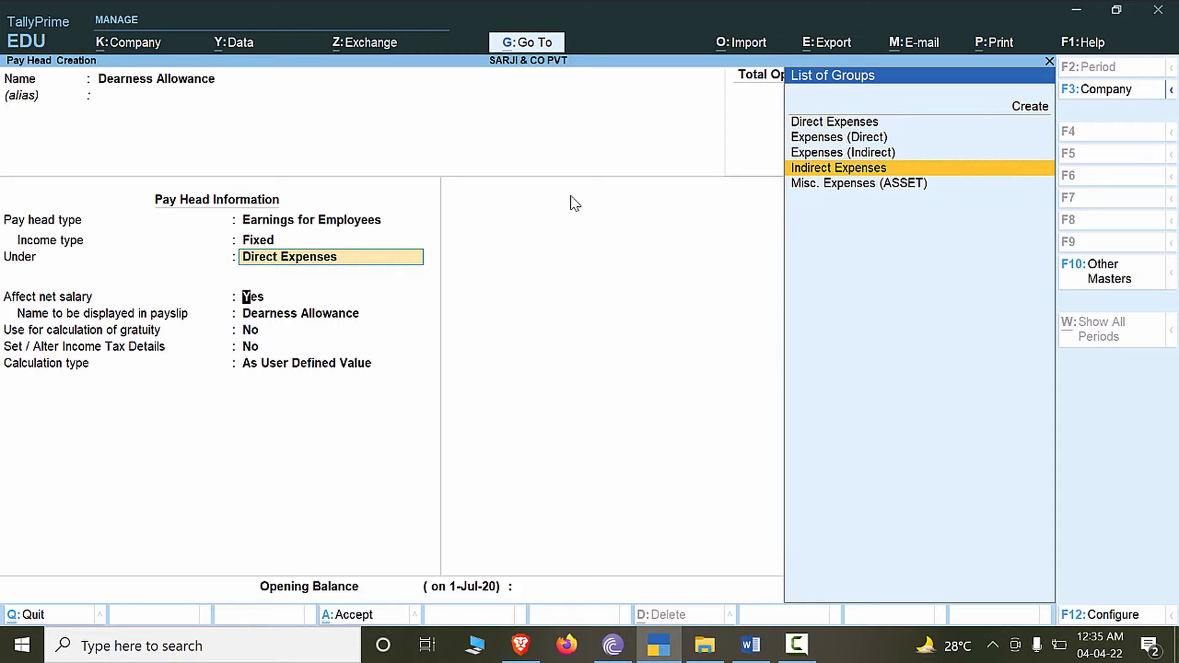
key("Return")
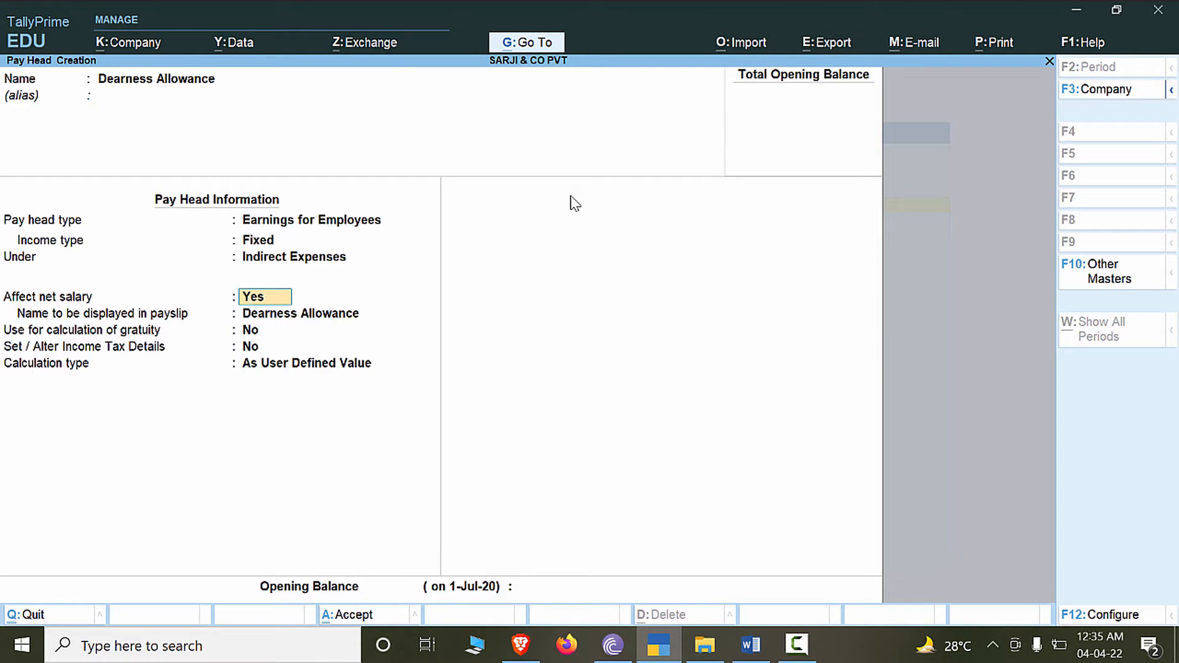
Check Dearness Allowance's calculation base in the Word document and set its TallyPrime calculation type to As Computed Value, keeping the period in Months.
key("Return")
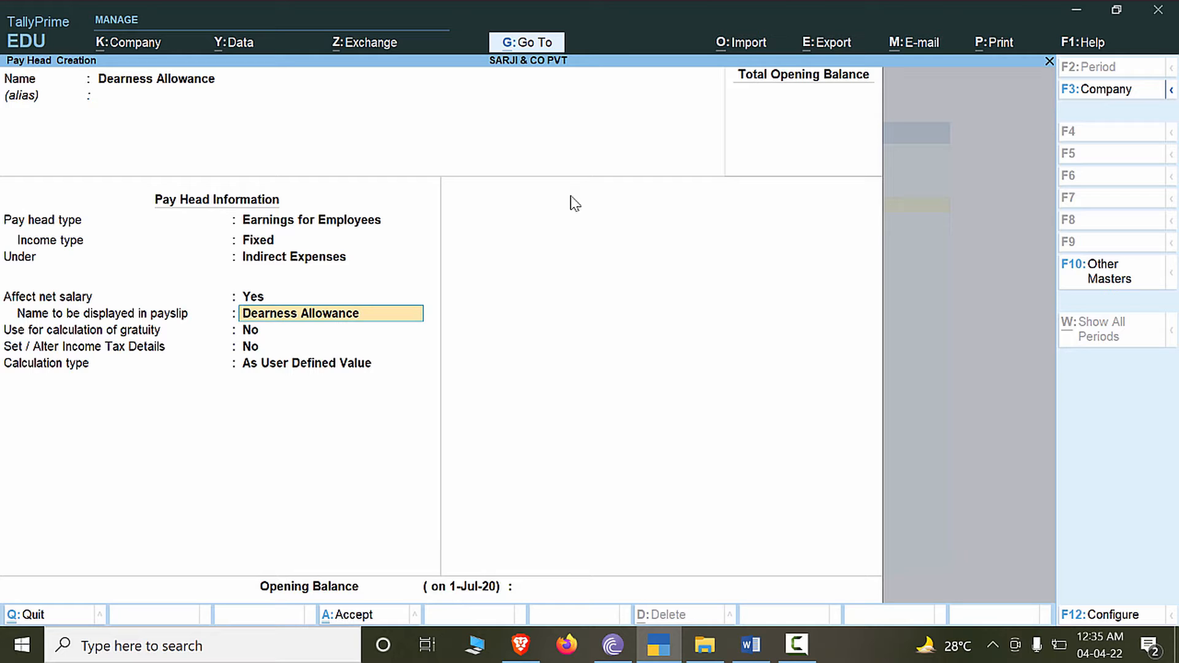
key("Return")
key("Return")
key("Return")
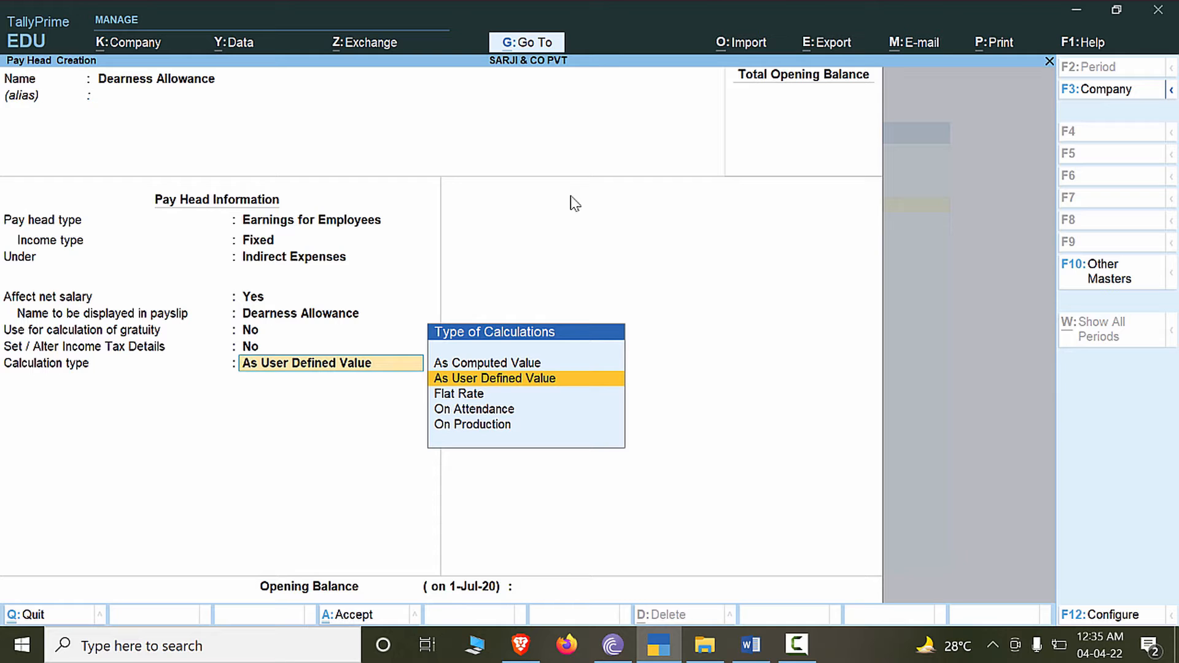
key("alt+Tab")
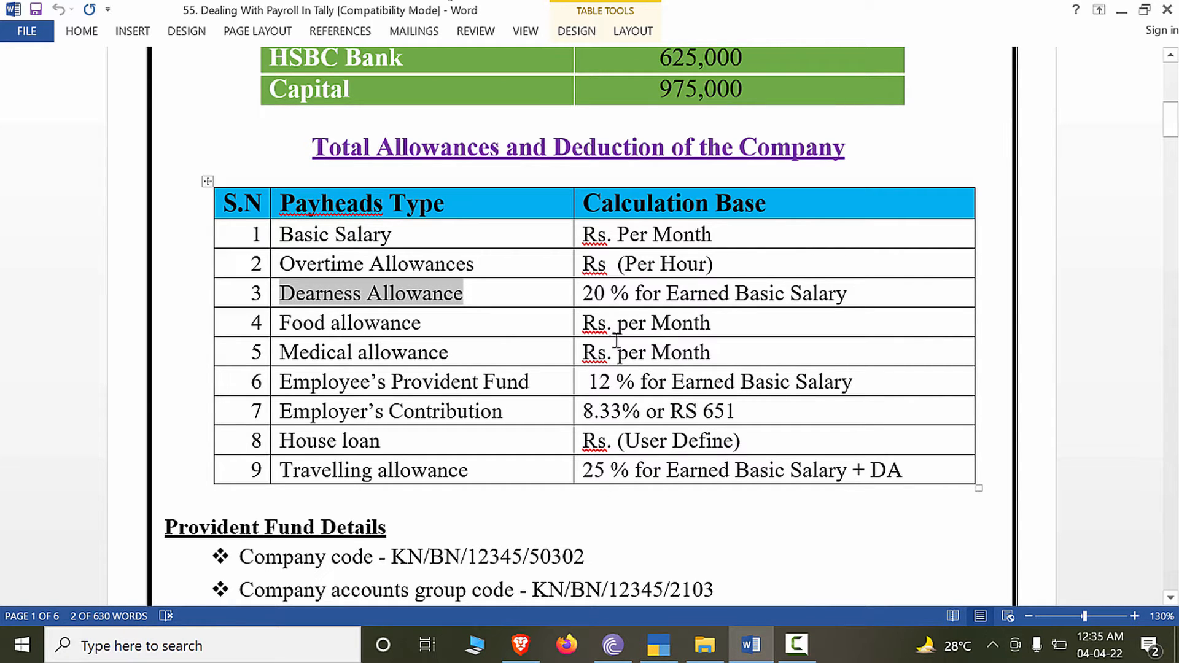
key("alt+Tab")
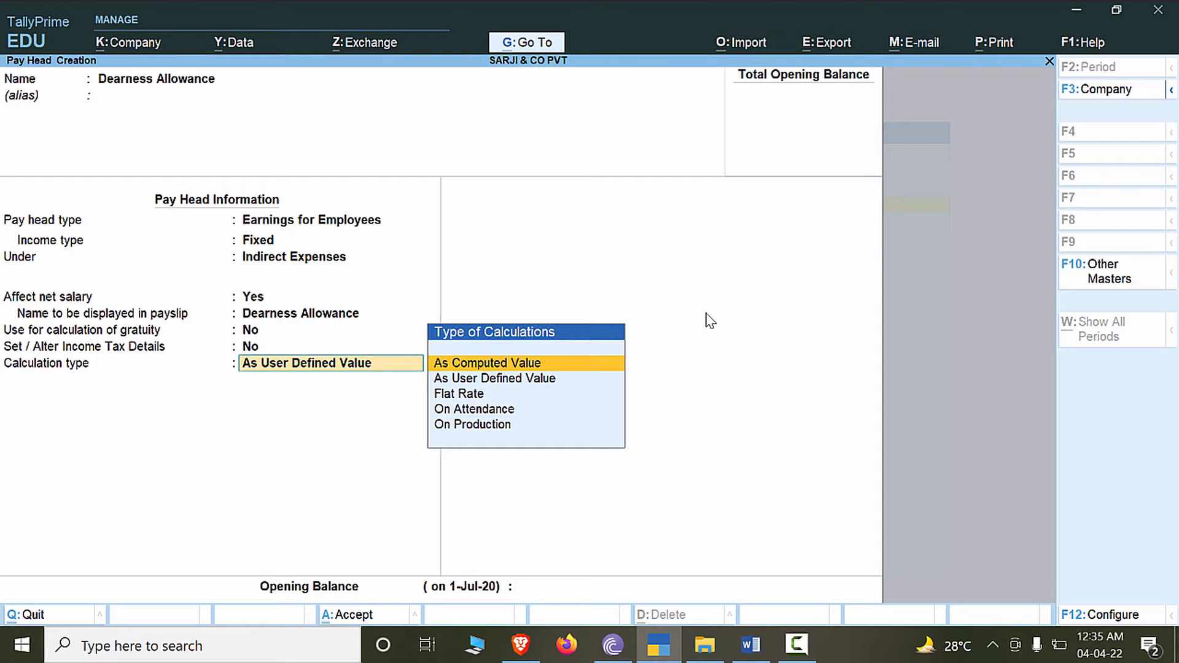
key("Return")
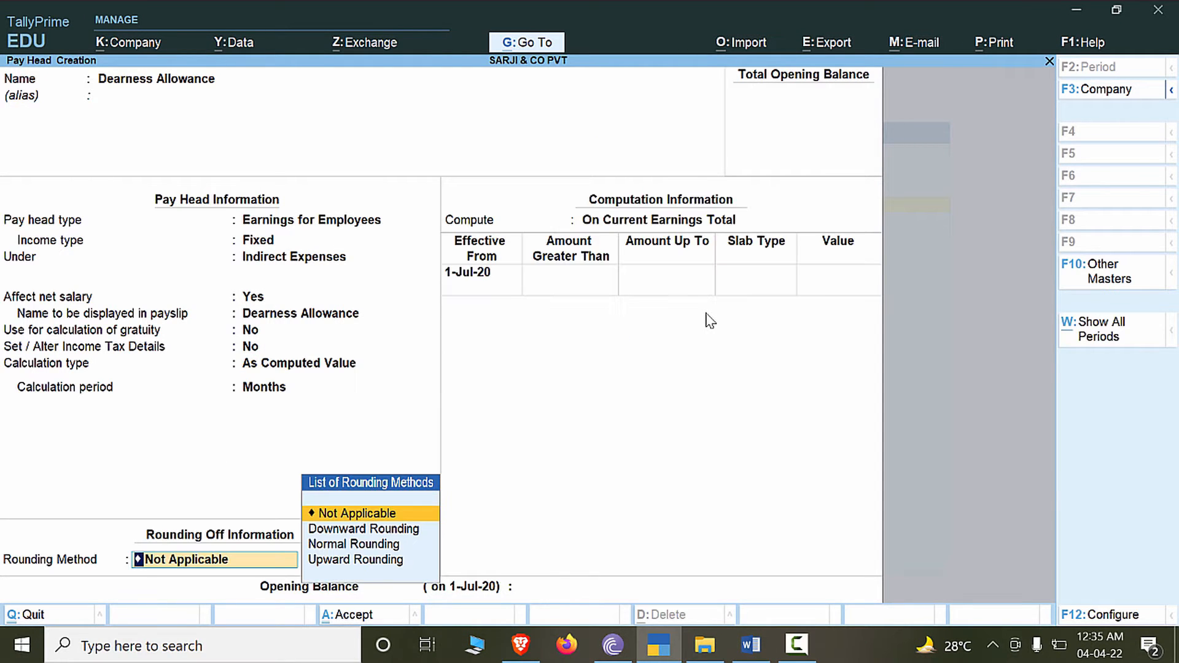
Set Dearness Allowance's rounding method to Normal Rounding with a limit of 1.
key("Down")
key("Down")
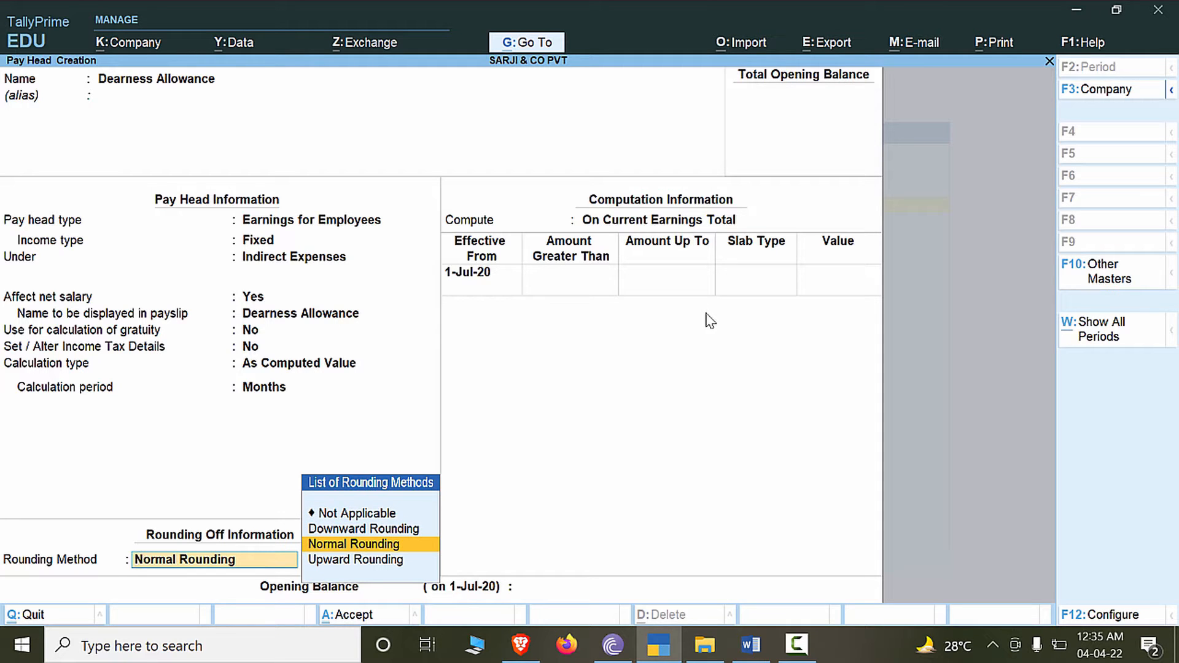
key("Return")
key("Return")
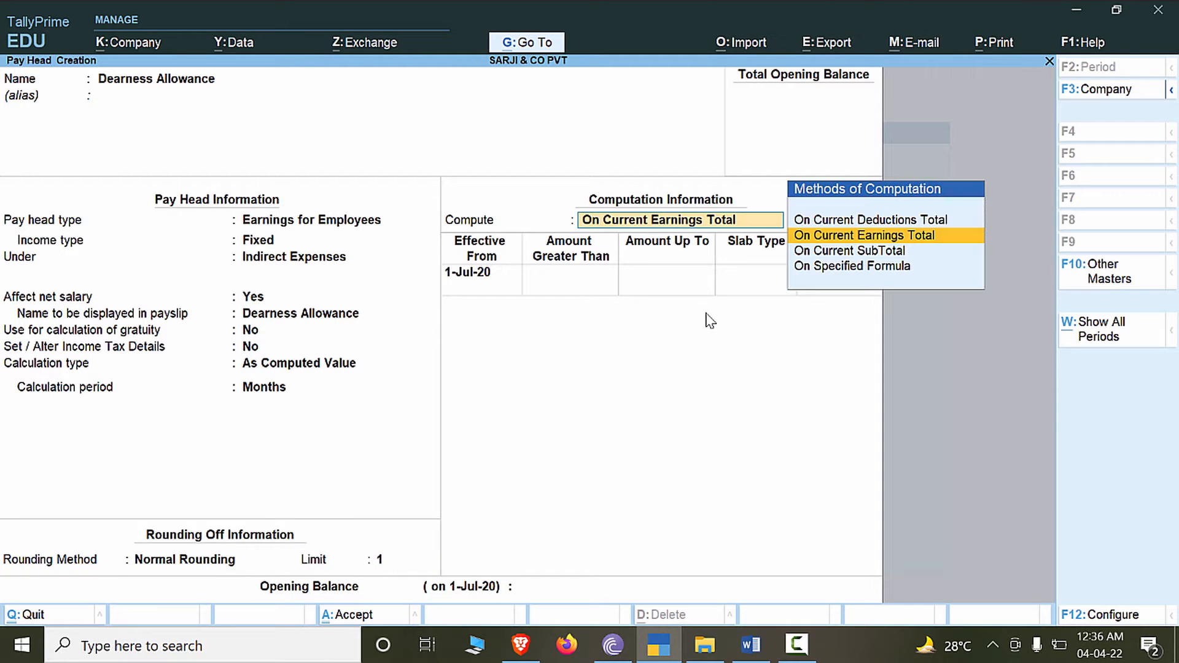
Compute Dearness Allowance On Specified Formula, adding Basic Salary as the only pay head in the formula.
key("Down")
key("Down")
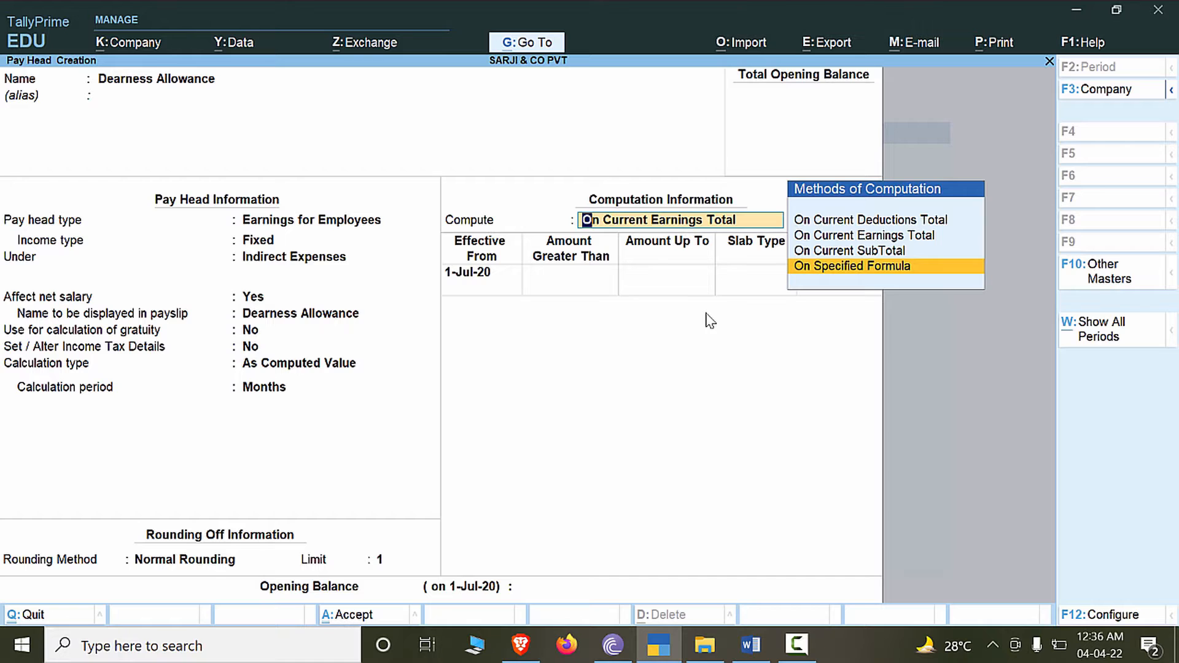
key("Return")
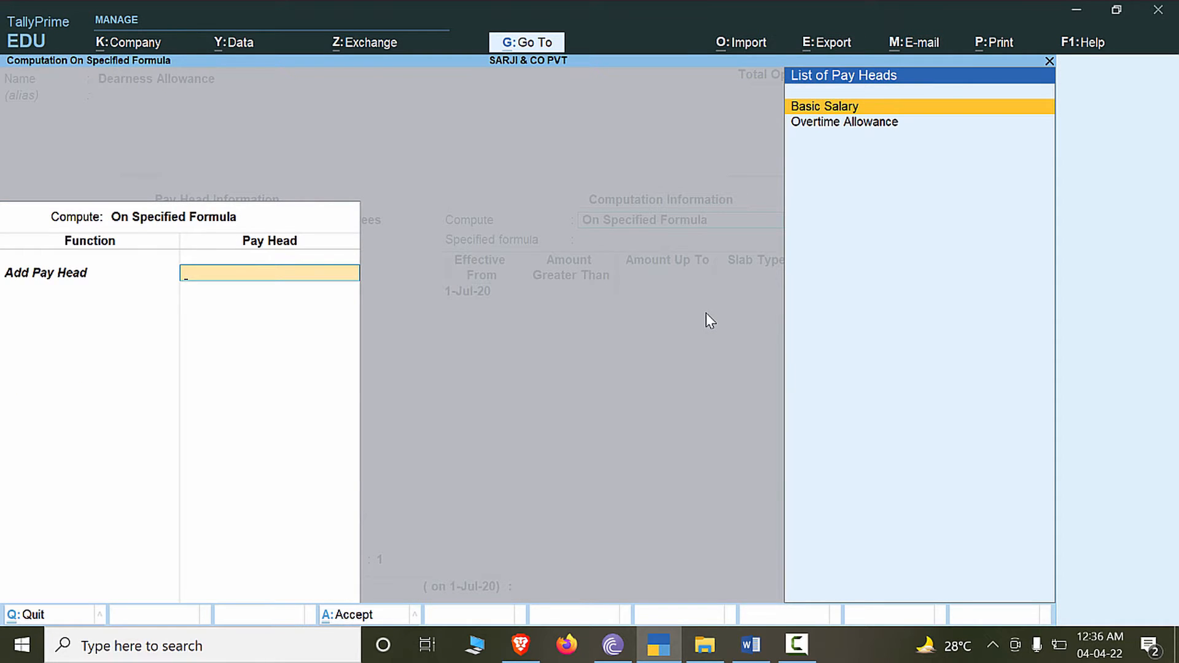
key("alt+Tab")
key("alt+Tab")
key("Return")
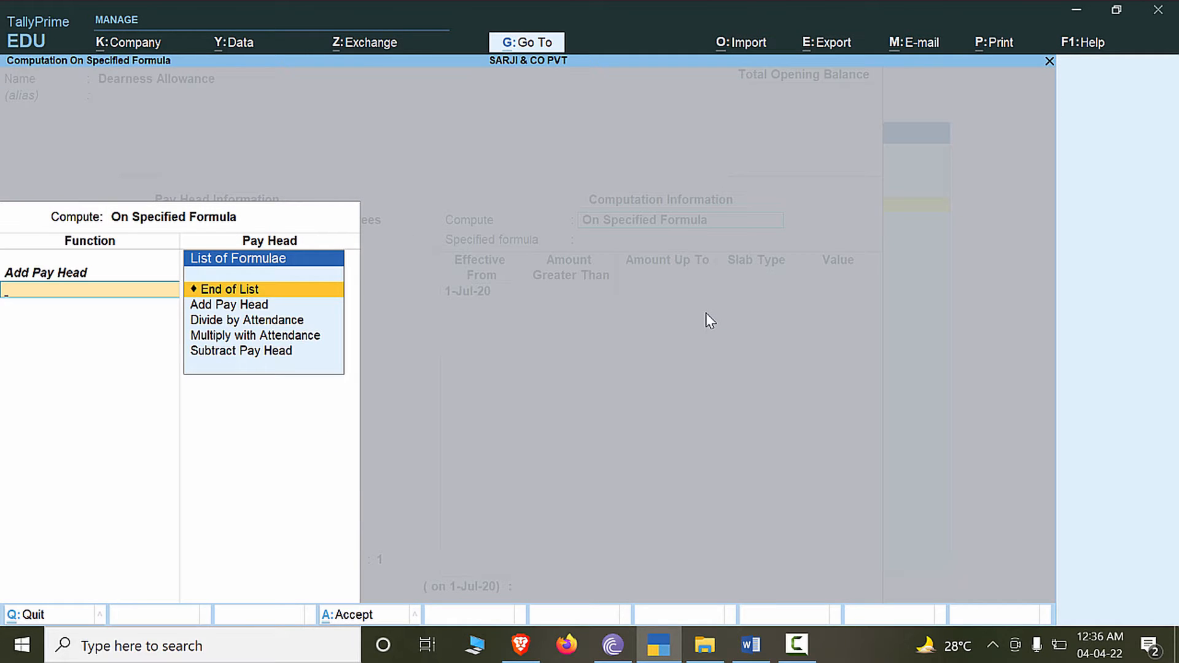
key("ctrl+a")
Recheck Dearness Allowance's row in the Word document and set the computation's effective date in TallyPrime to 1-Apr-20.
key("alt+Tab")
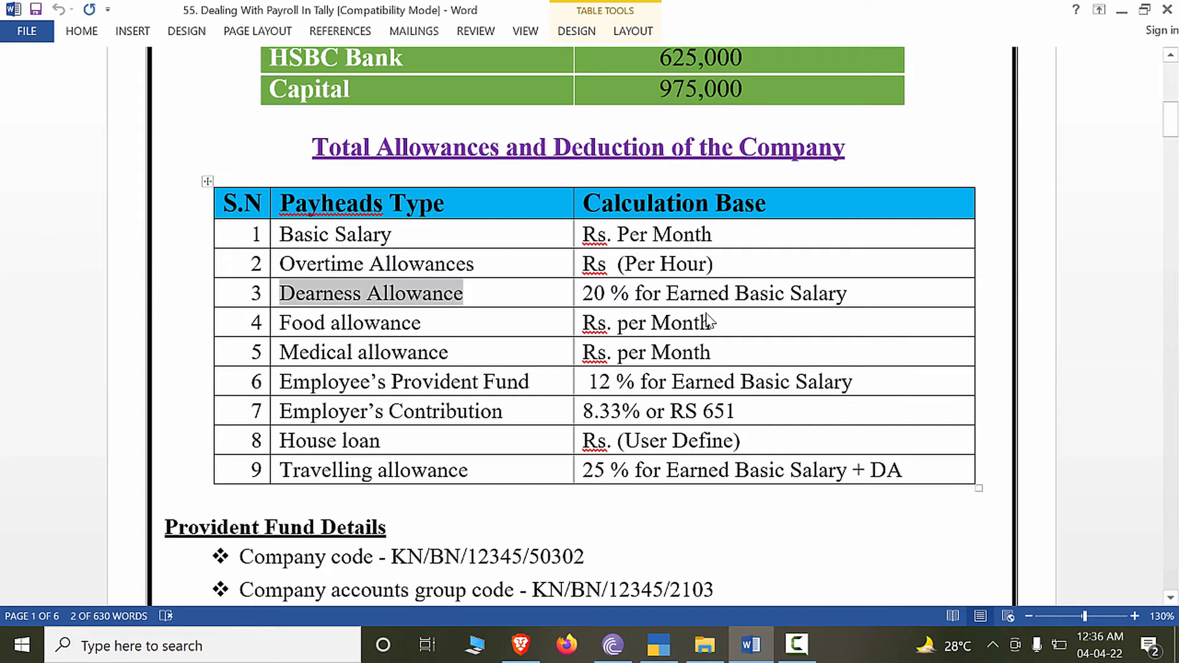
key("alt+Tab")
type("01-")
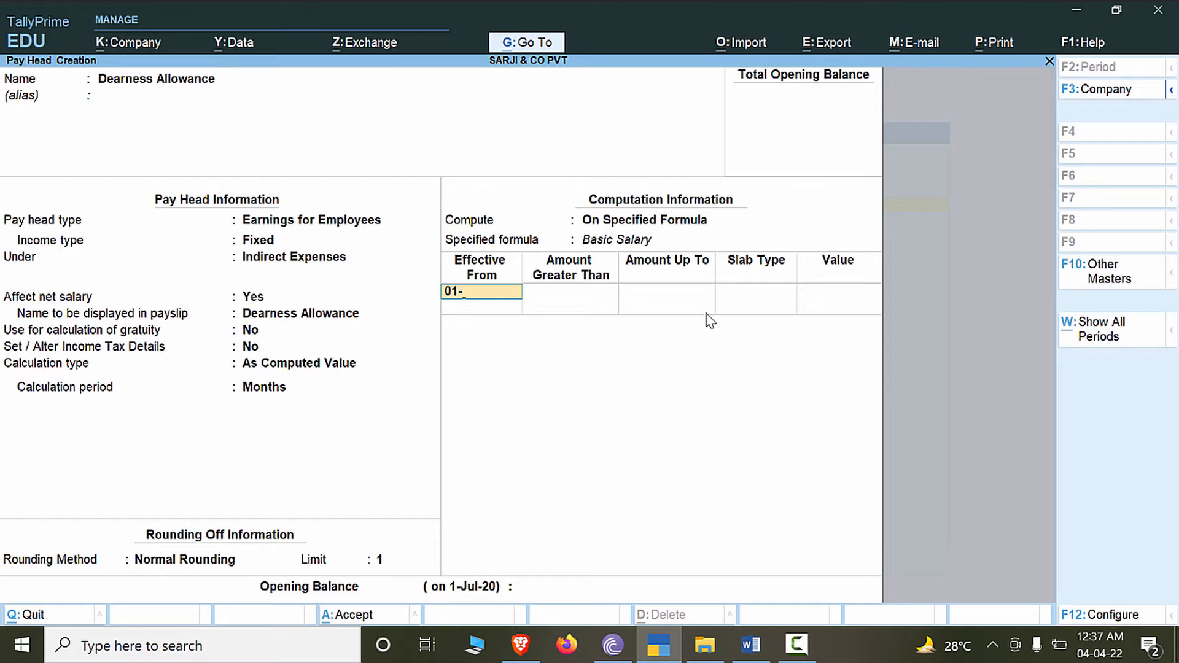
key("alt+Tab")
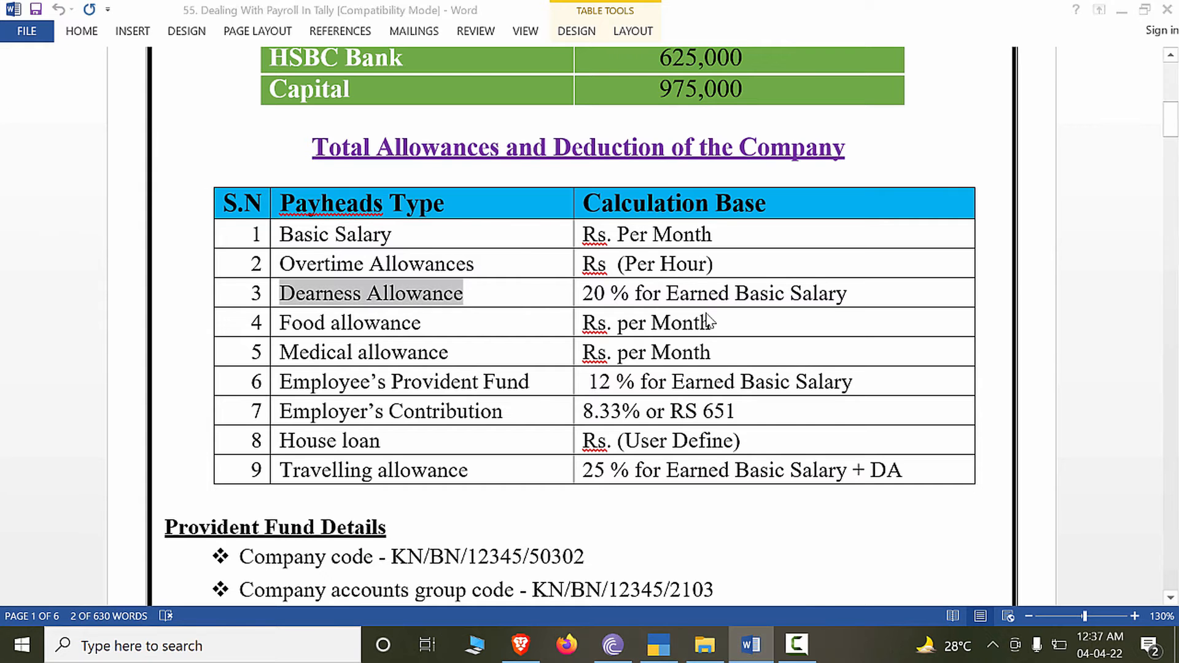
key("alt+Tab")
type("apr-202")
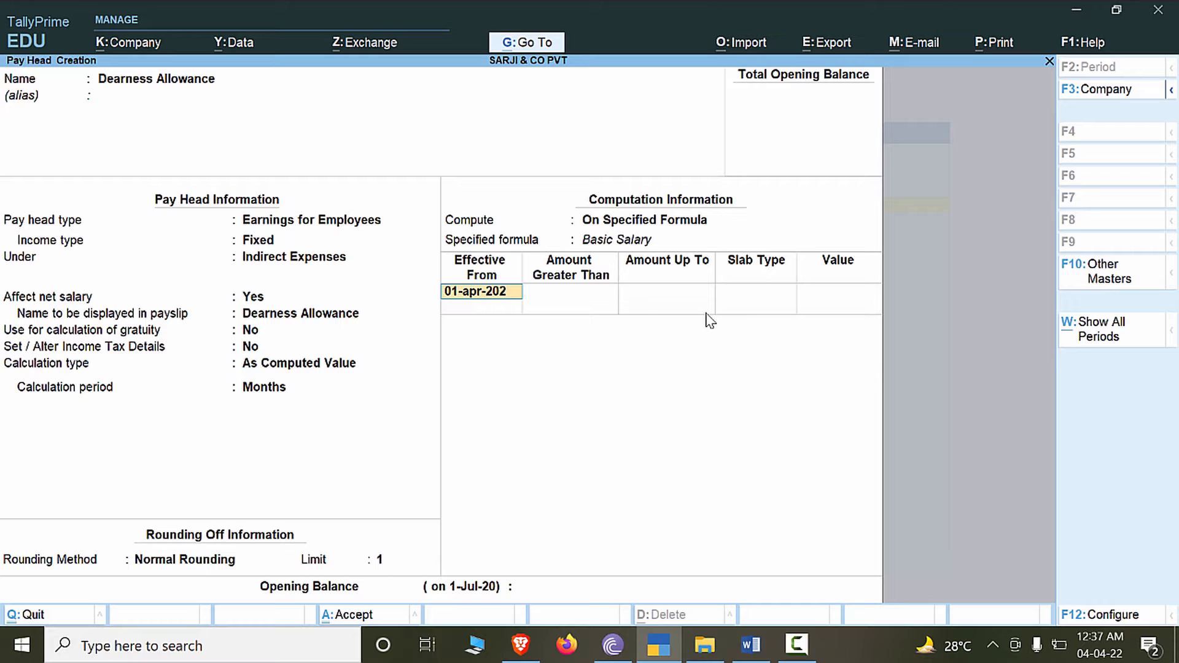
key("BackSpace")
type("0")
key("BackSpace")
key("Return")
Set the Dearness Allowance slab to Percentage with a value of 20%, leaving the upper amount limit blank.
key("Return")
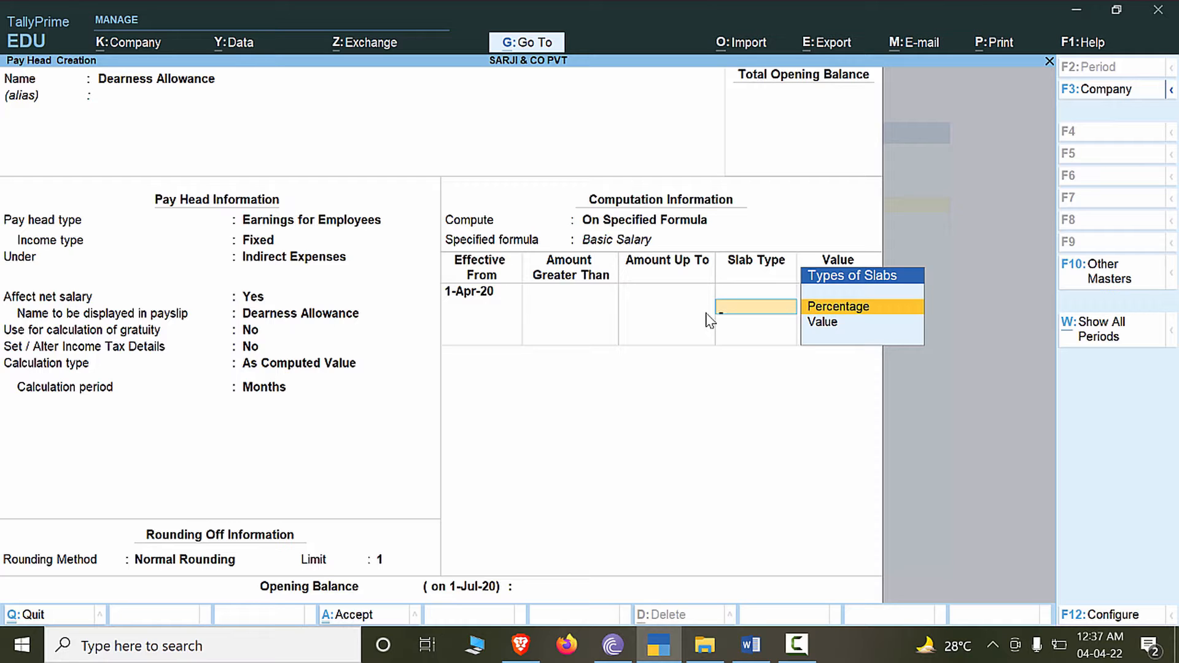
key("Return")
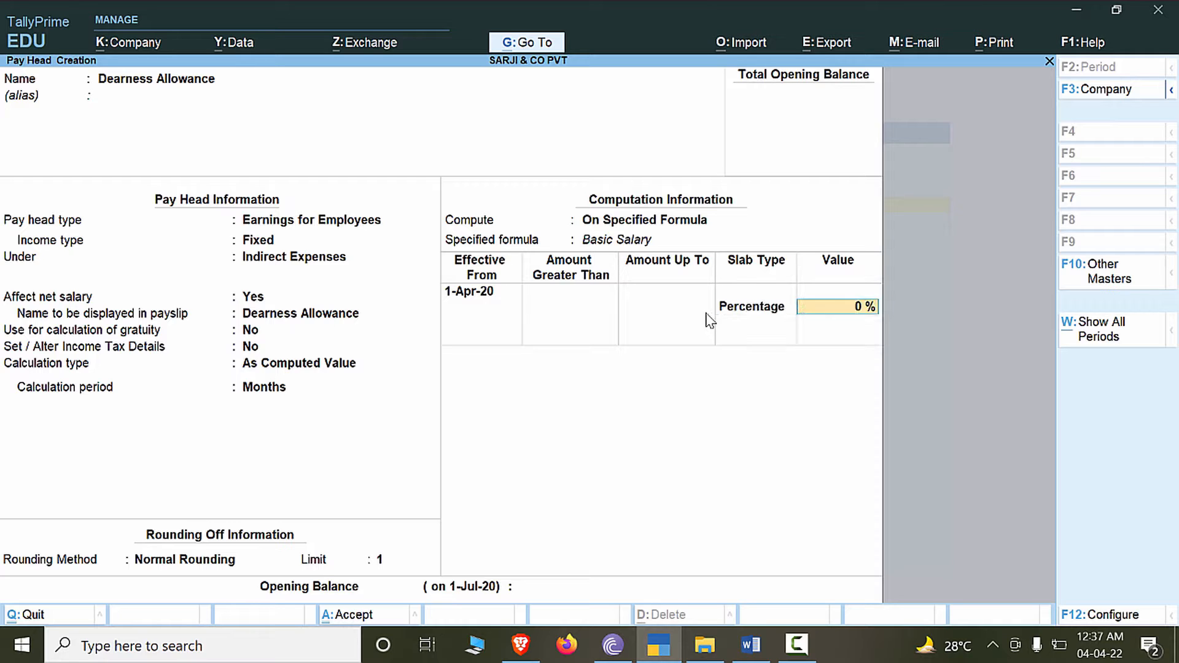
type("20")
key("Return")
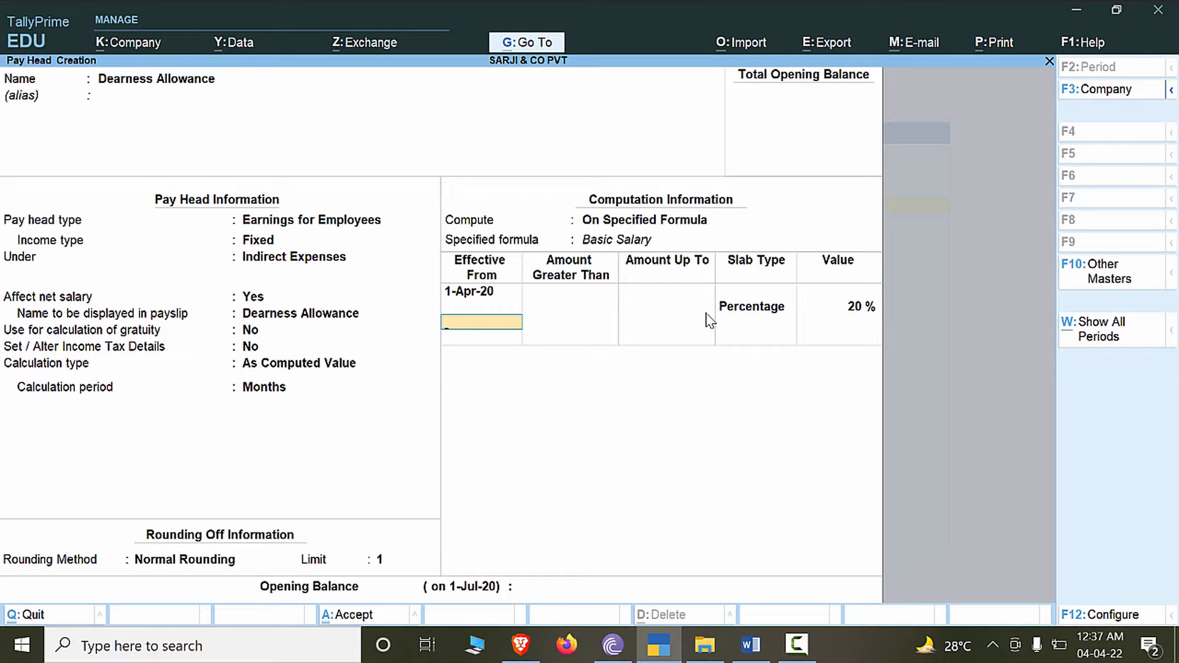
Save the Dearness Allowance pay head and name the next one Food allowance, copying the name from the Word document's pay heads table.
key("ctrl+a")
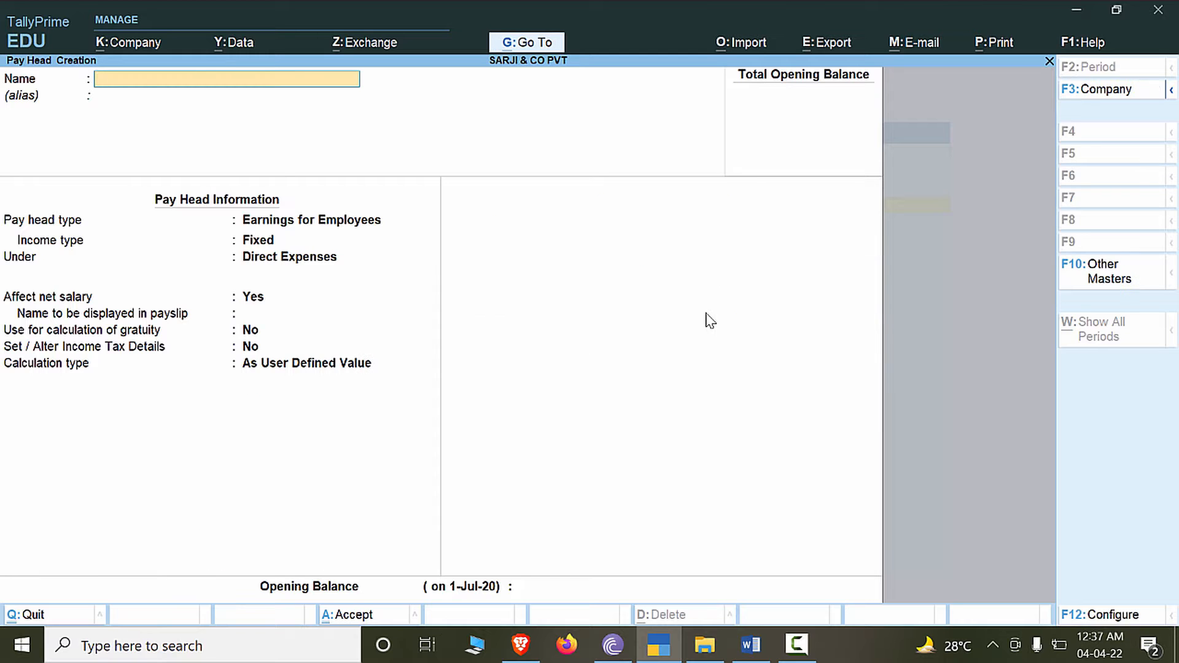
key("alt+Tab")
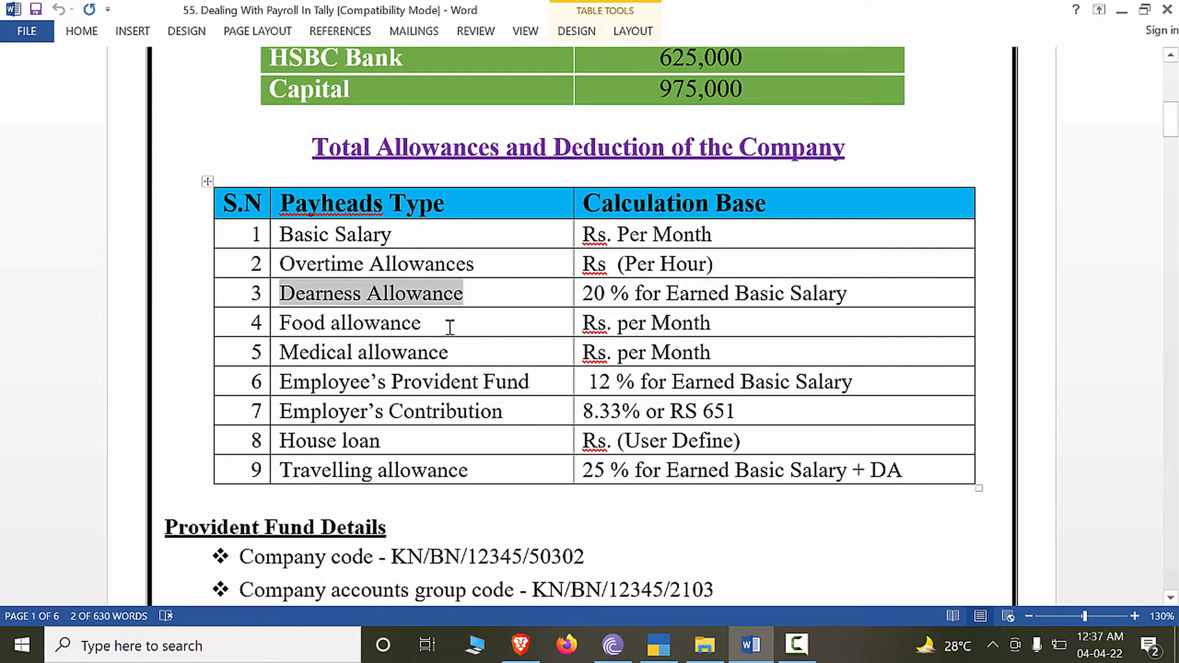
triple_click(301, 325)
key("ctrl+c")
key("alt+Tab")
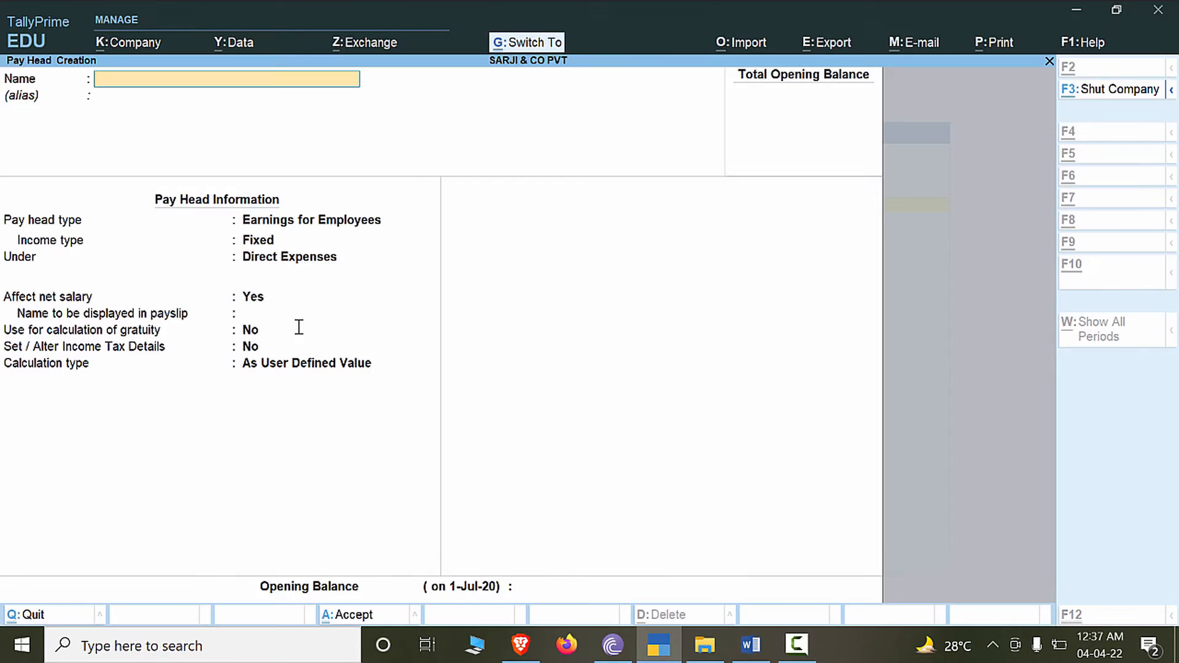
key("ctrl+v")
key("Return")
key("Return")
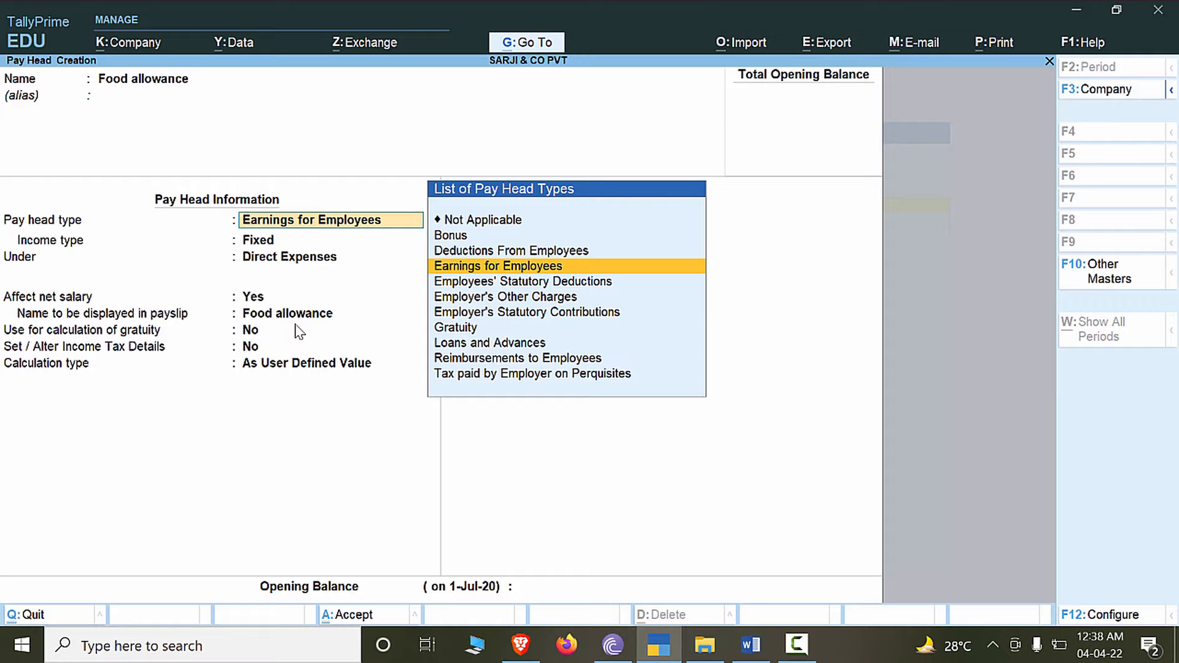
Classify Food allowance as Earnings for Employees with Fixed income type, under the Indirect Expenses group.
key("Return")
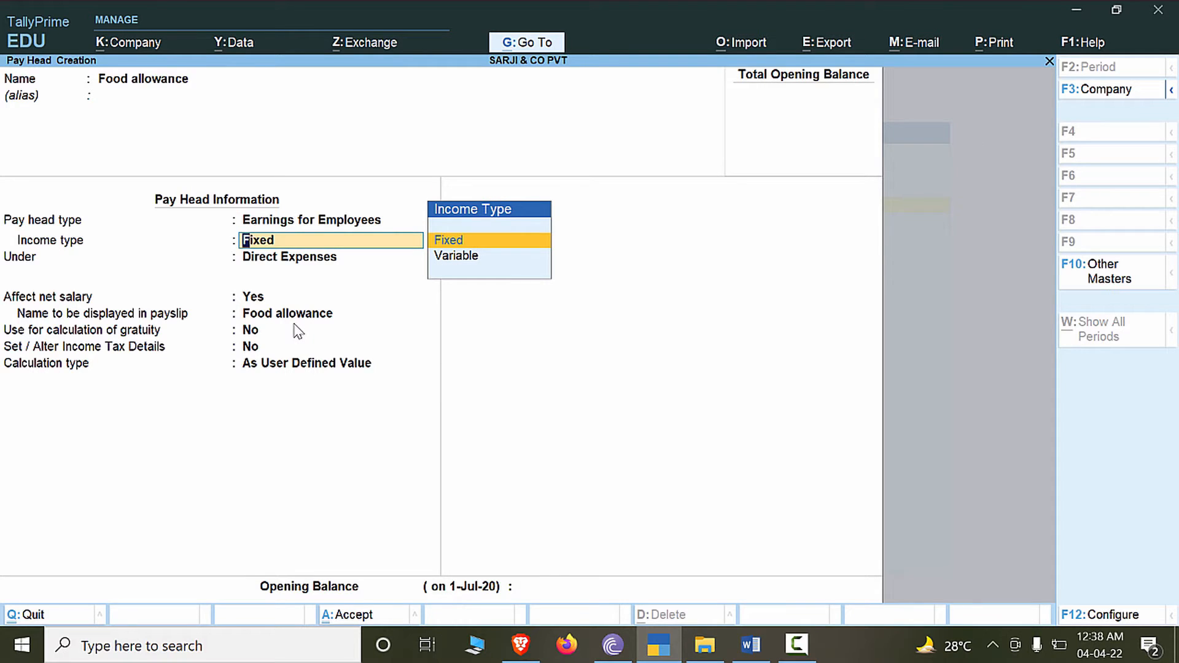
key("Return")
key("Down")
key("Down")
key("Down")
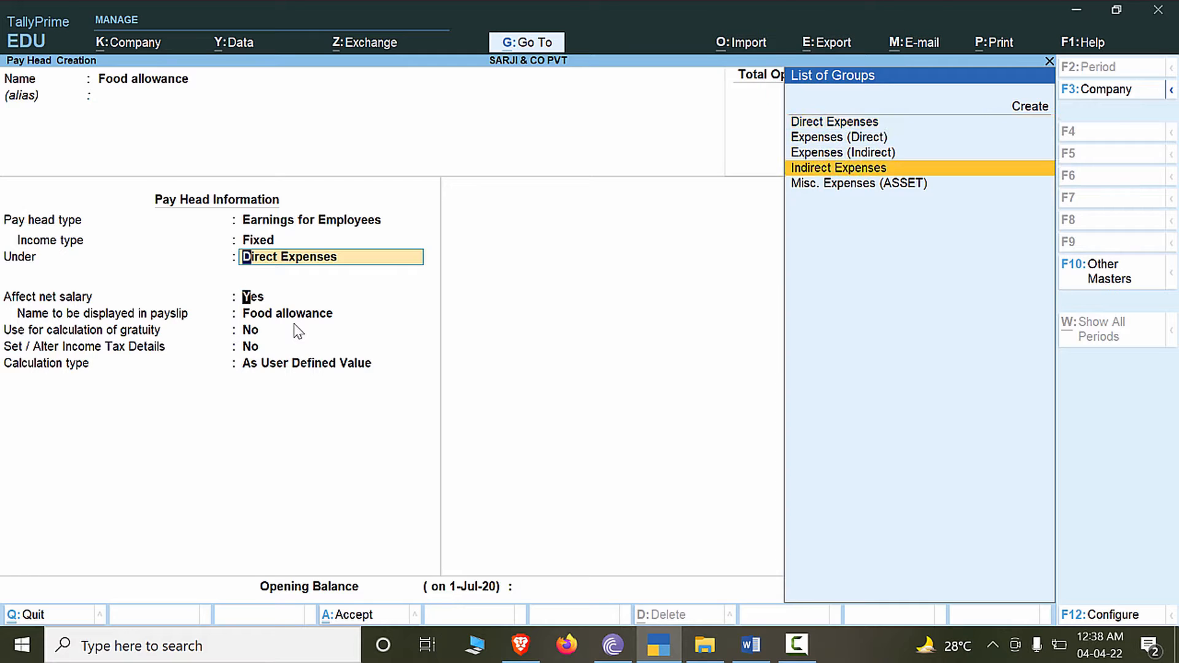
key("Return")
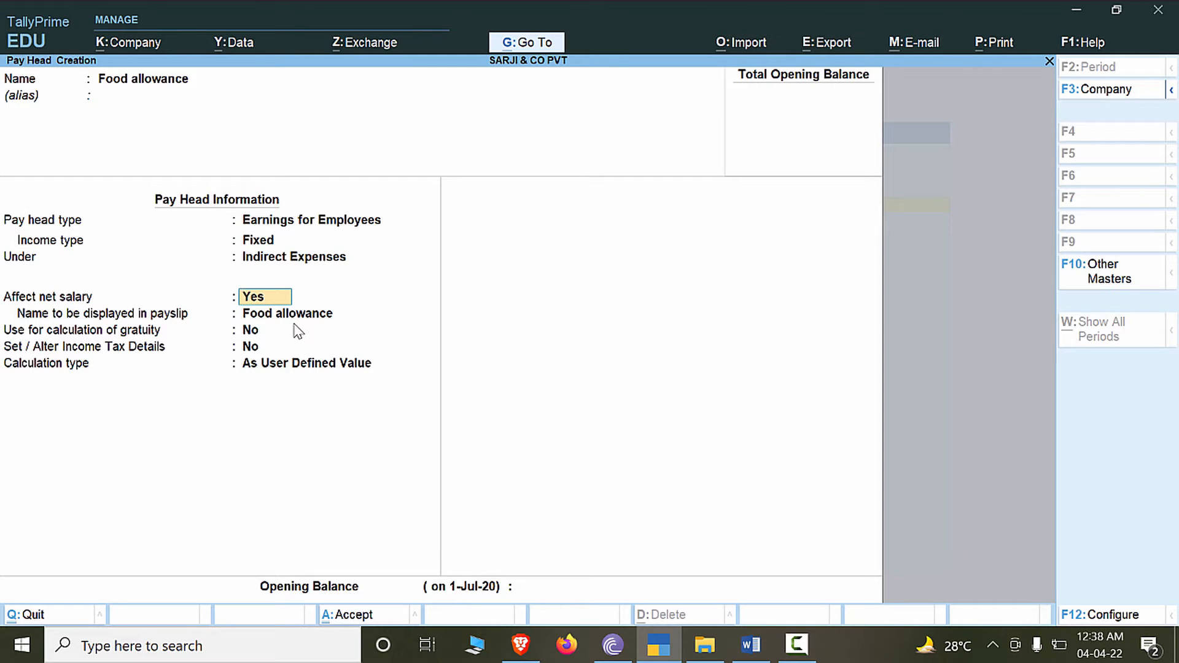
Keep Food allowance's net salary, payslip, gratuity and income tax defaults, and set its calculation type to Flat Rate with a Months period.
key("Return")
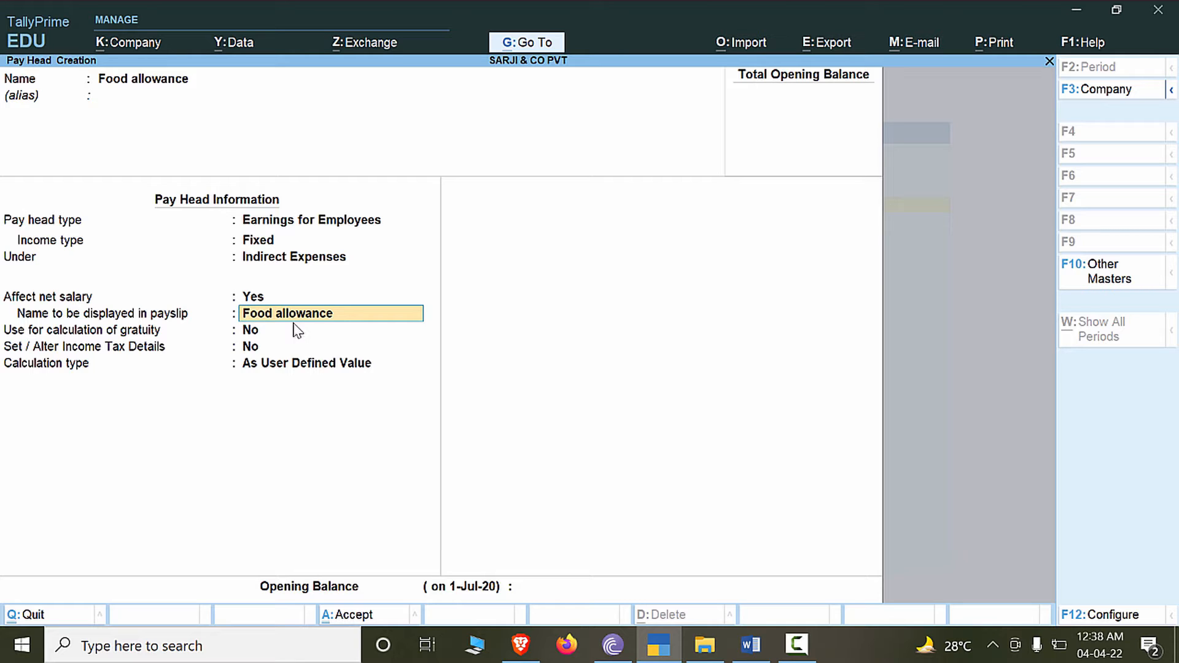
key("Return")
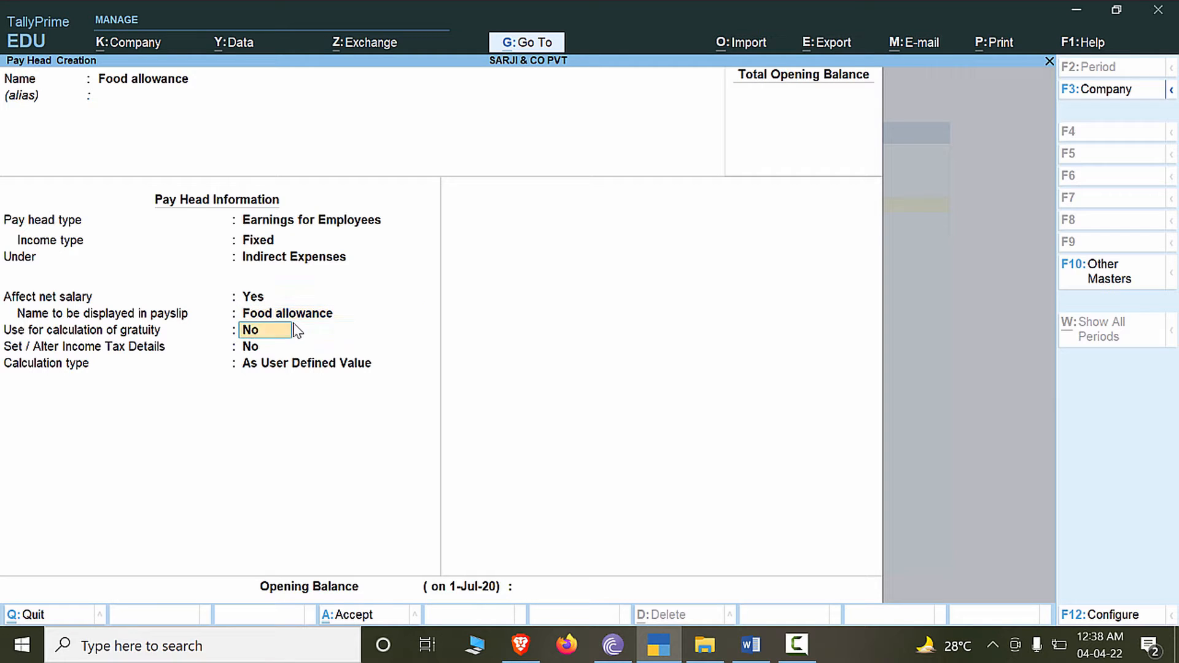
key("Return")
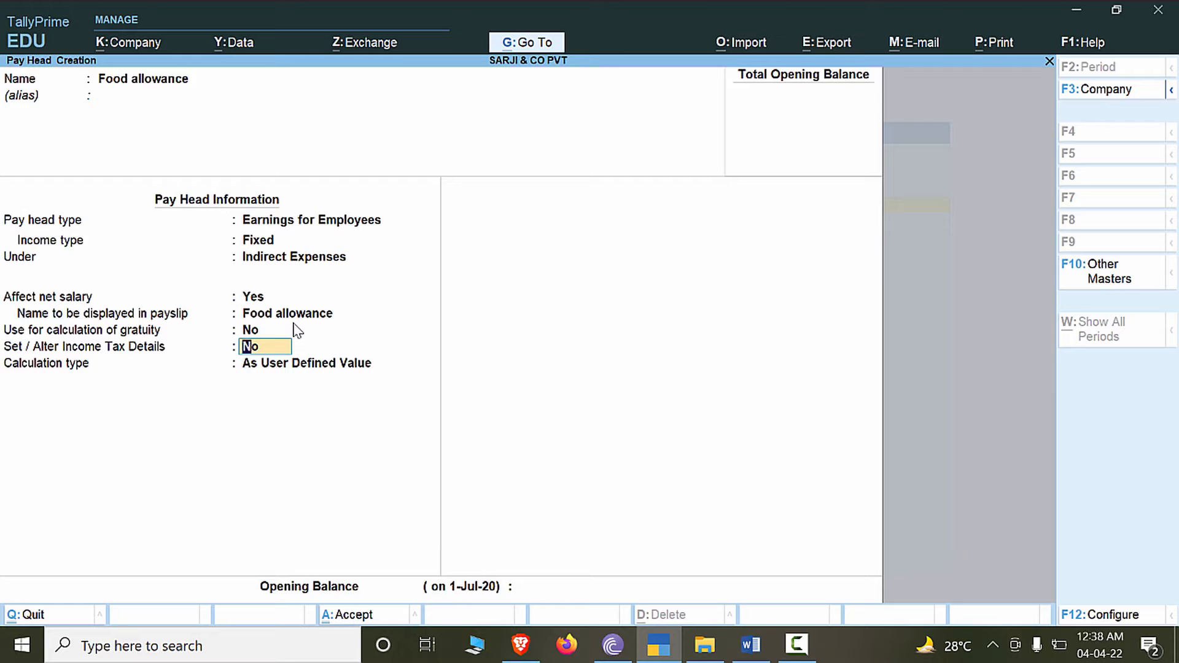
key("Return")
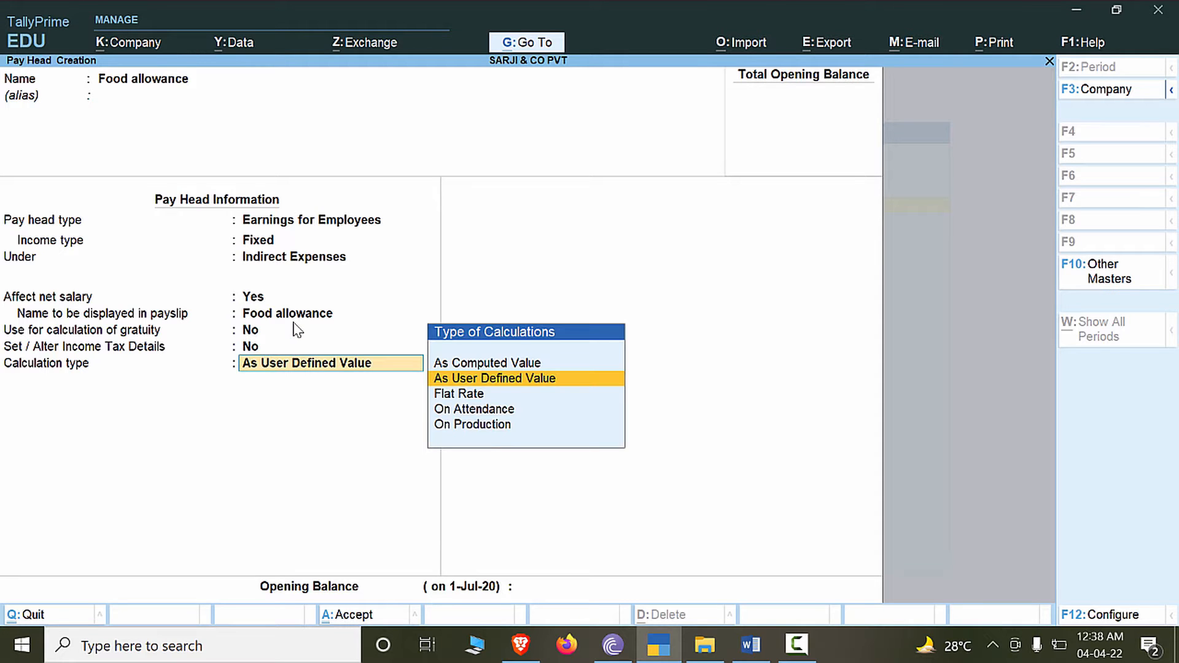
key("Down")
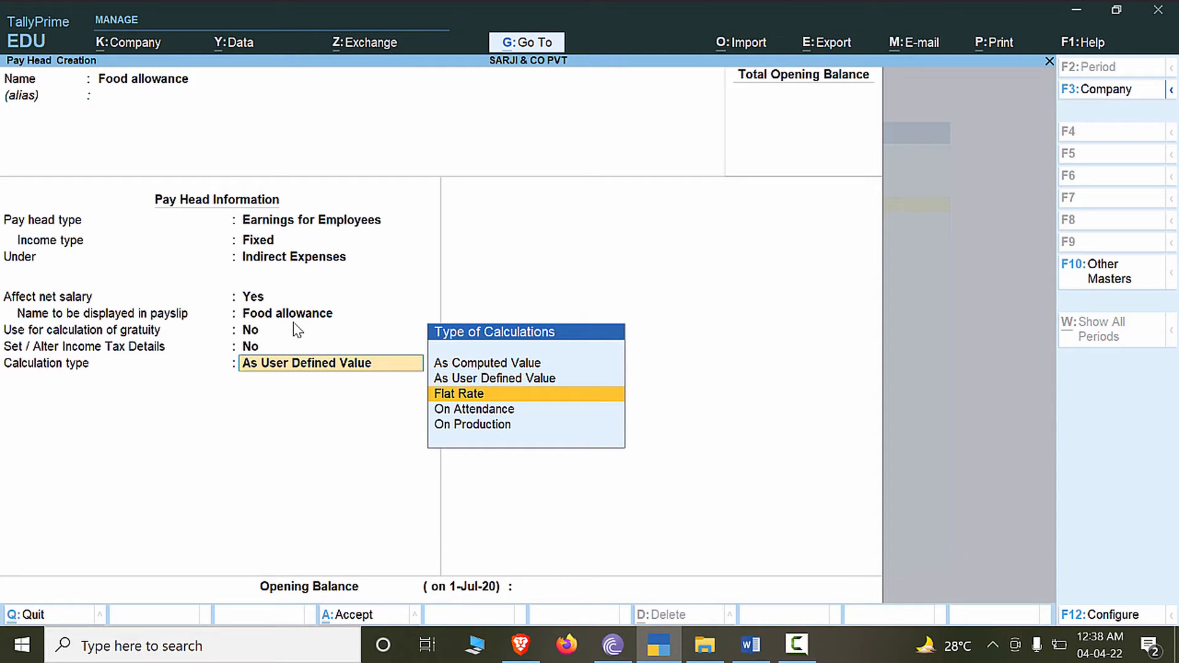
key("Return")
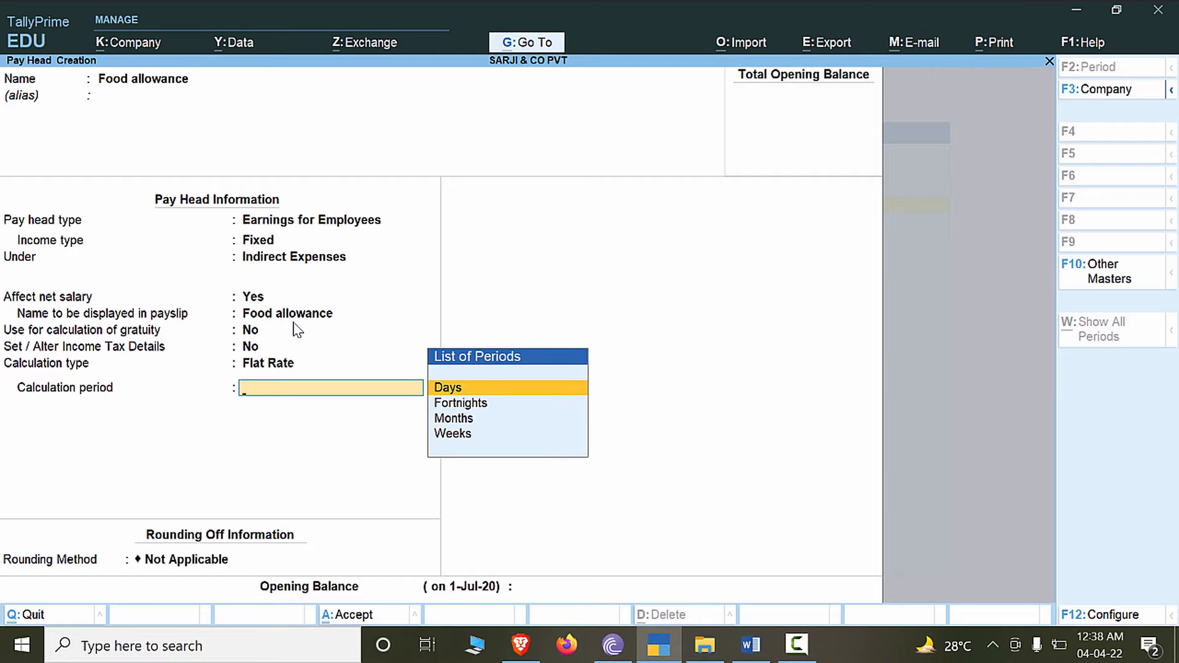
key("Down")
key("Down")
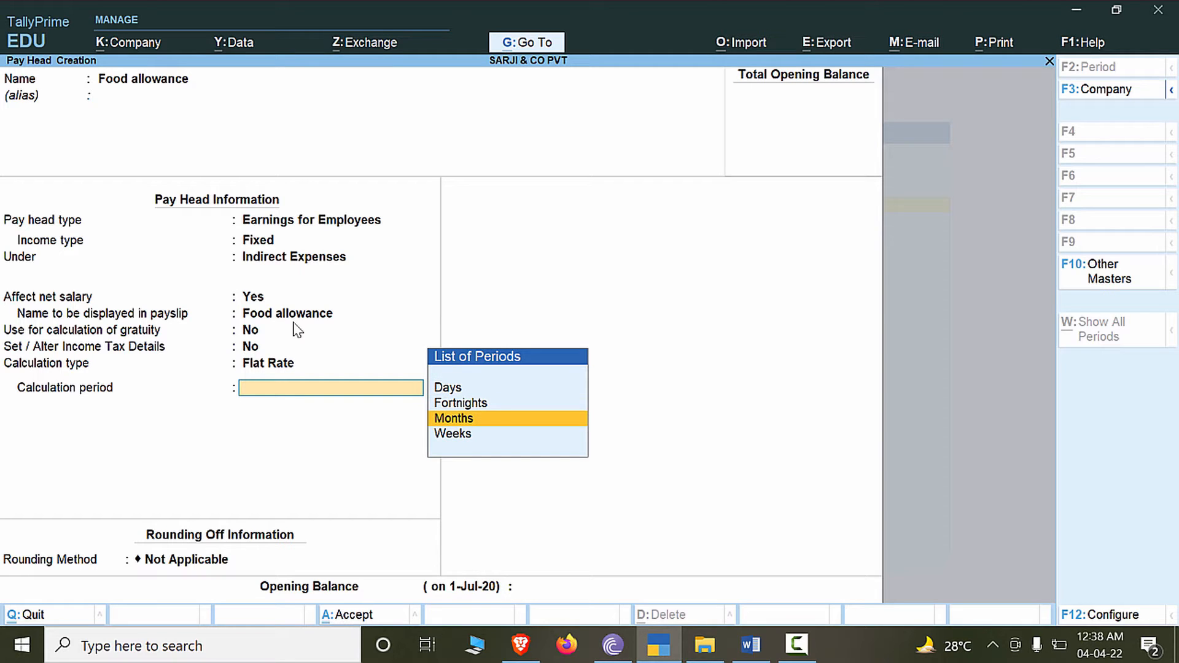
key("Return")
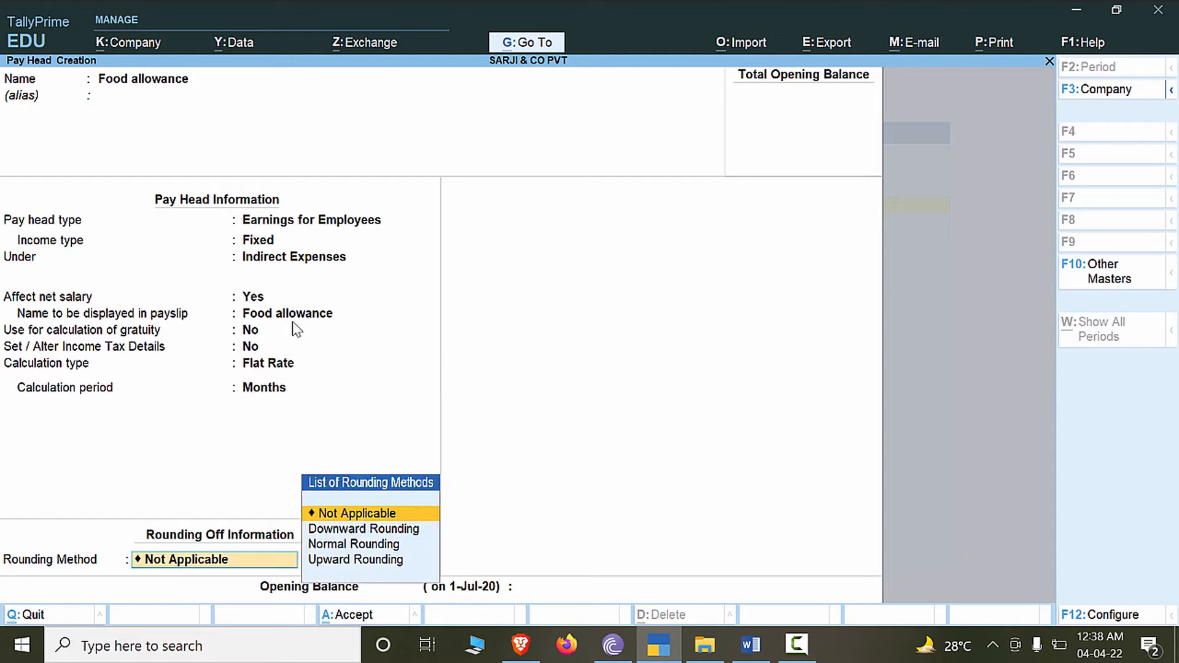
Set Food allowance's rounding method to Normal Rounding with a limit of 1.
key("Down")
key("Down")
key("Down")
key("Up")
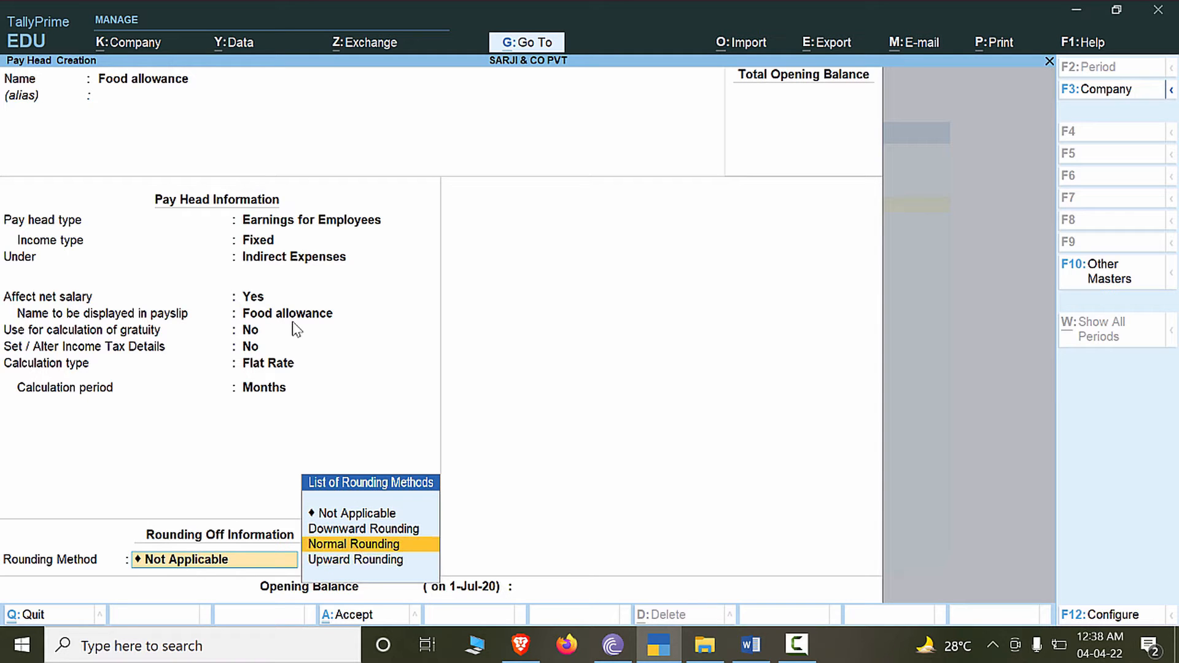
key("Return")
type("1")
key("Return")
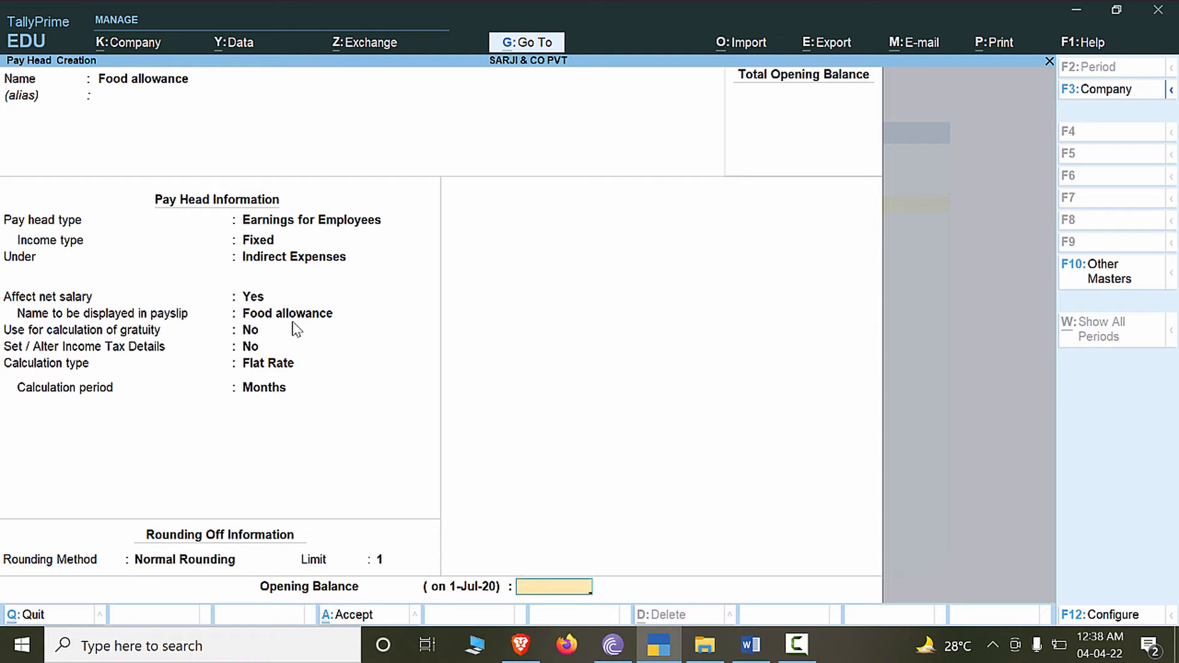
Check Food allowance's calculation base in the Word document, return to TallyPrime and save the pay head without an opening balance.
key("alt+Tab")
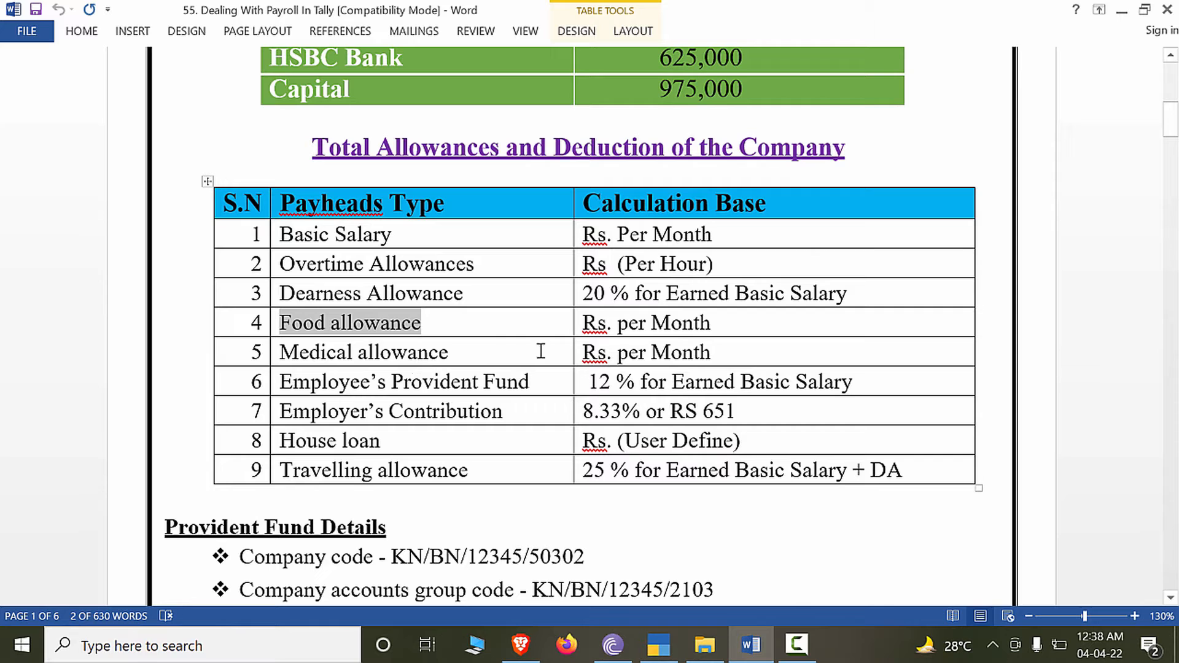
left_click_drag(714, 324, 591, 331)
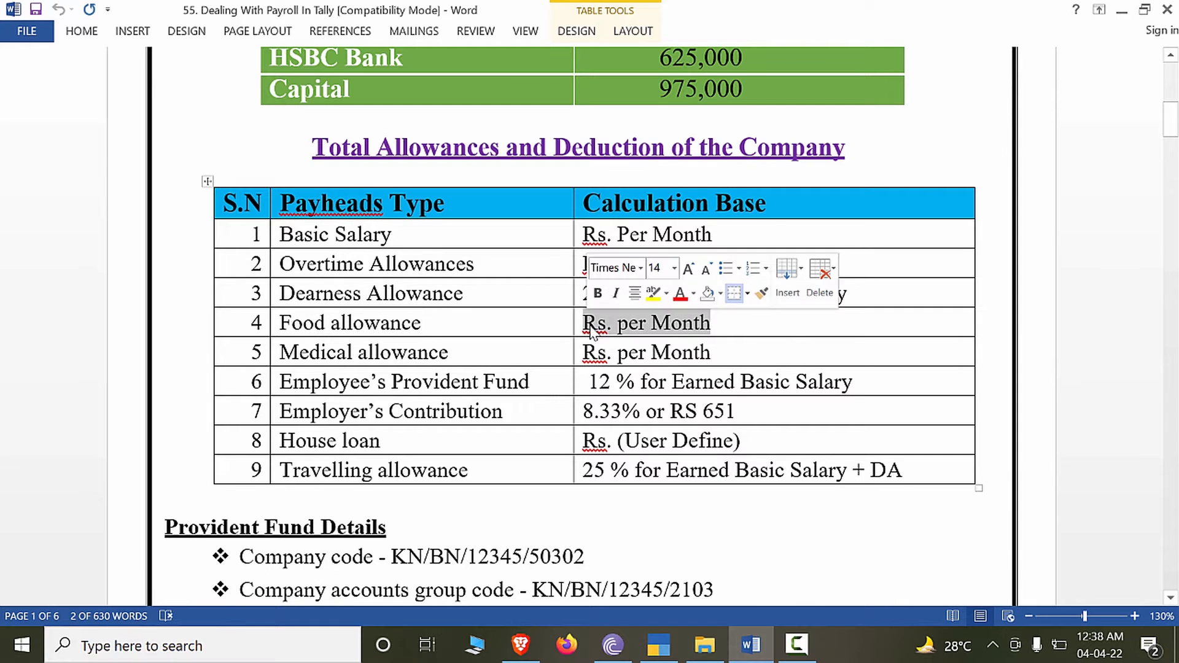
left_click(700, 324)
scroll(719, 335, "down", 1)
scroll(719, 335, "down", 4)
scroll(717, 337, "up", 5)
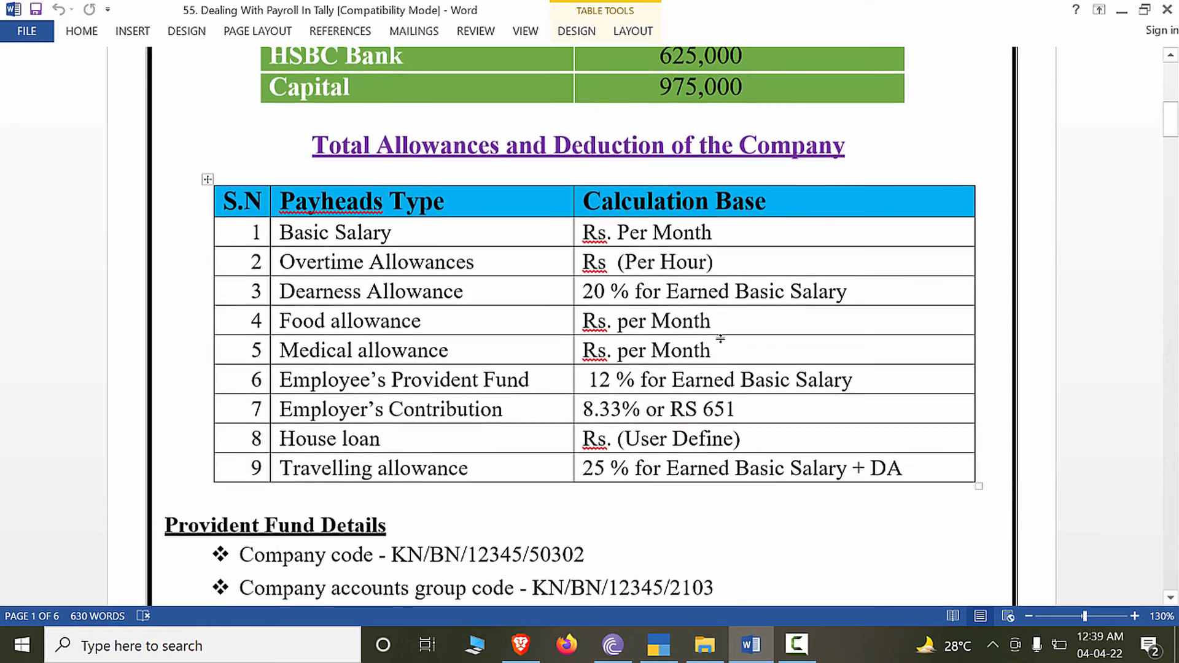
key("alt+Tab")
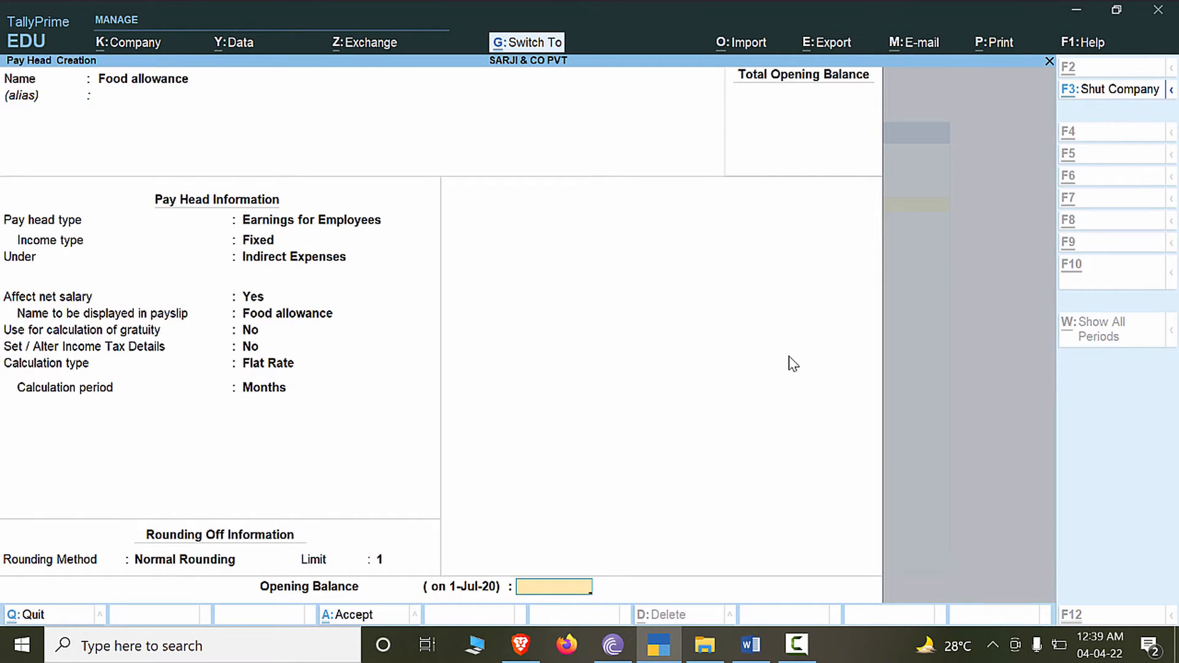
key("Return")
Copy Medical allowance from the Word document's pay heads table as the new pay head's name in TallyPrime, leaving the alias blank.
key("alt+Tab")
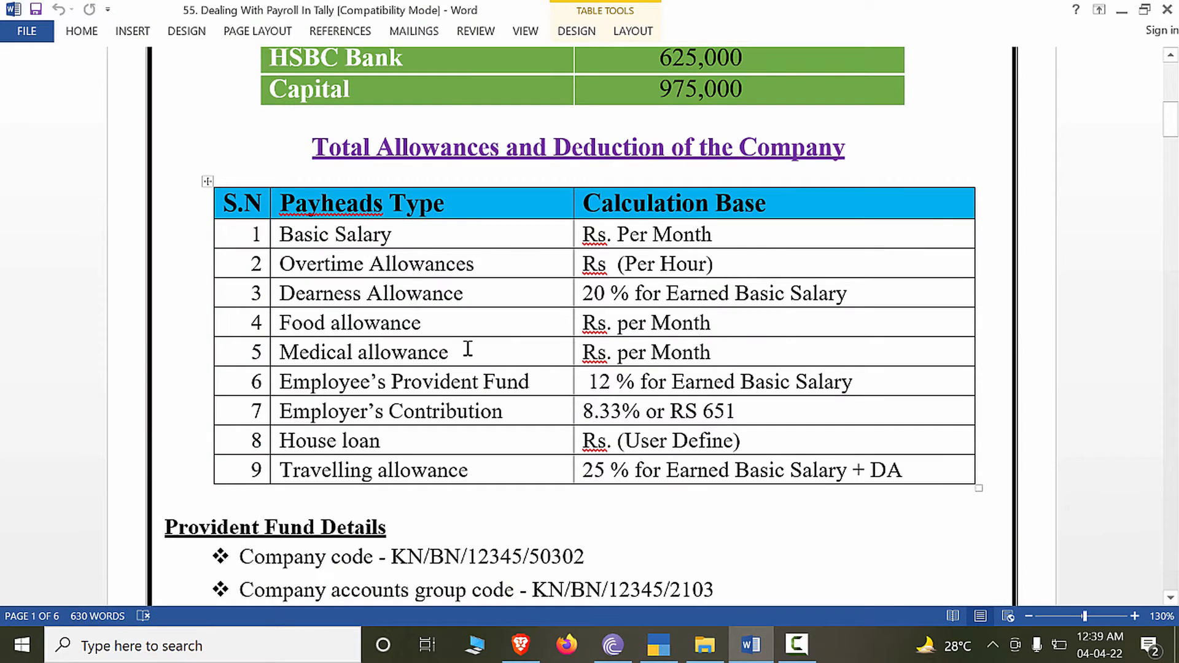
key("alt+Tab")
key("alt+Tab")
left_click_drag(473, 352, 284, 353)
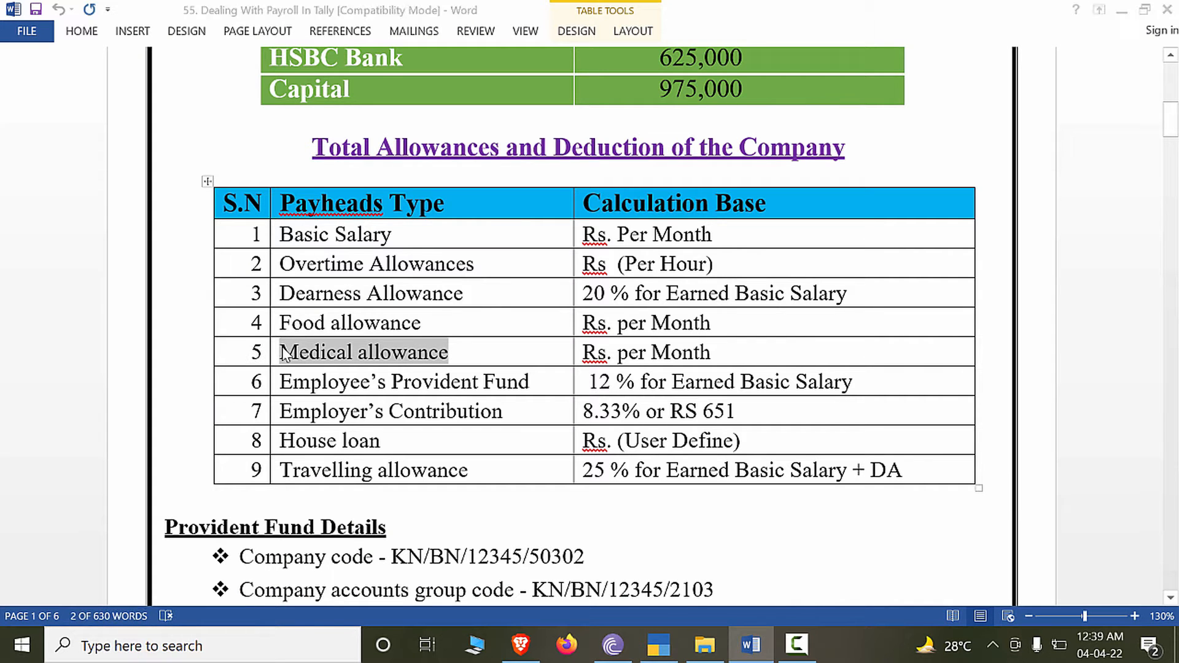
key("ctrl+c")
key("alt+Tab")
key("ctrl+v")
key("Return")
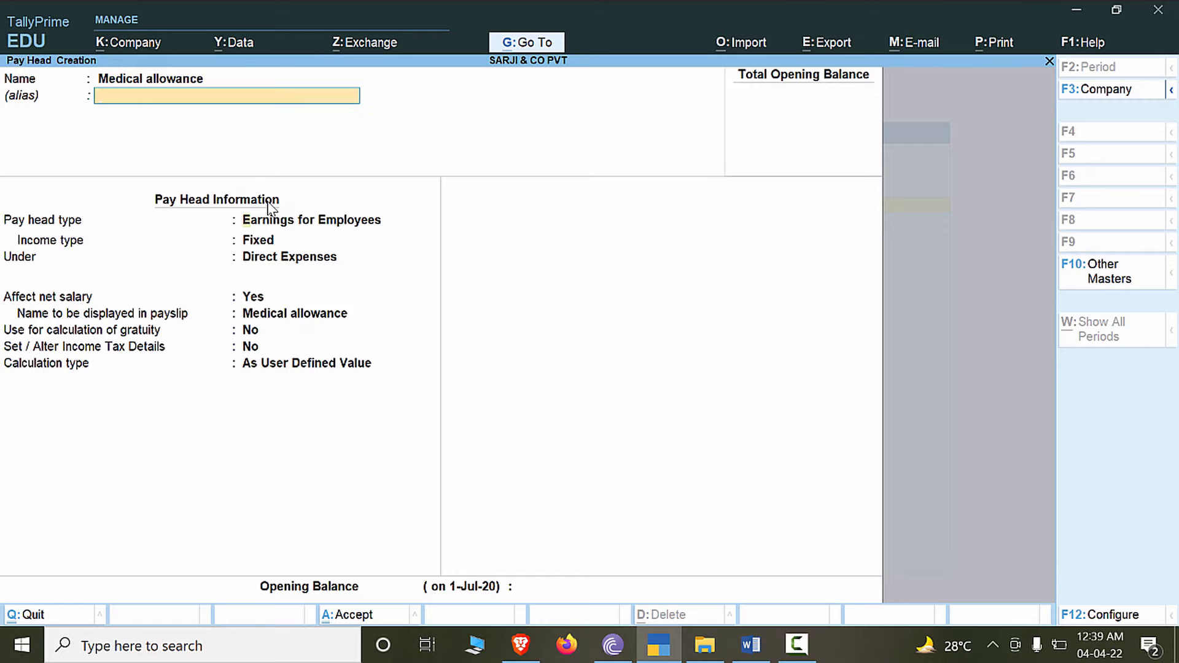
key("Return")
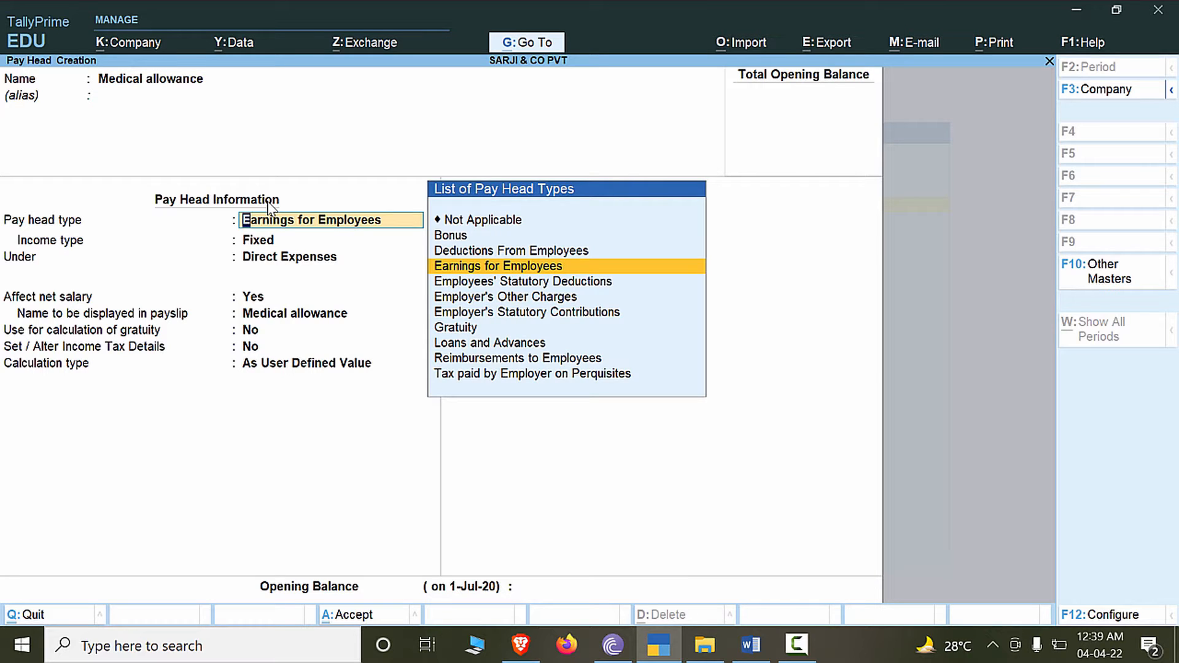
Classify Medical allowance as Earnings for Employees with Fixed income type, under the Indirect Expenses group.
key("Return")
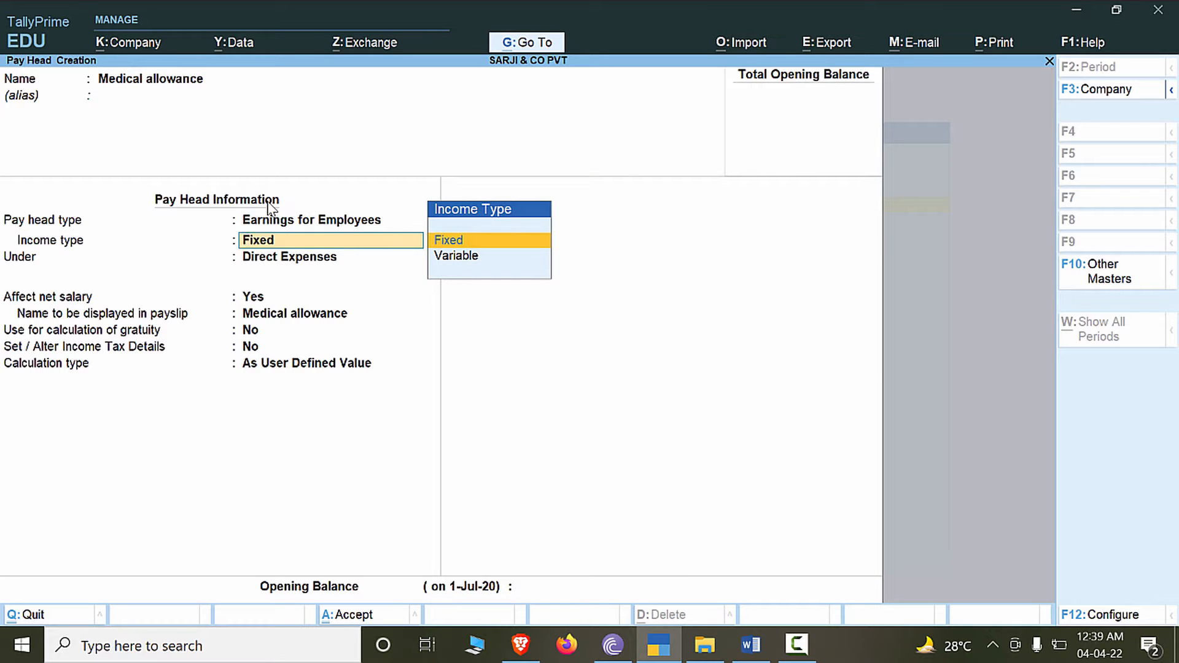
key("Return")
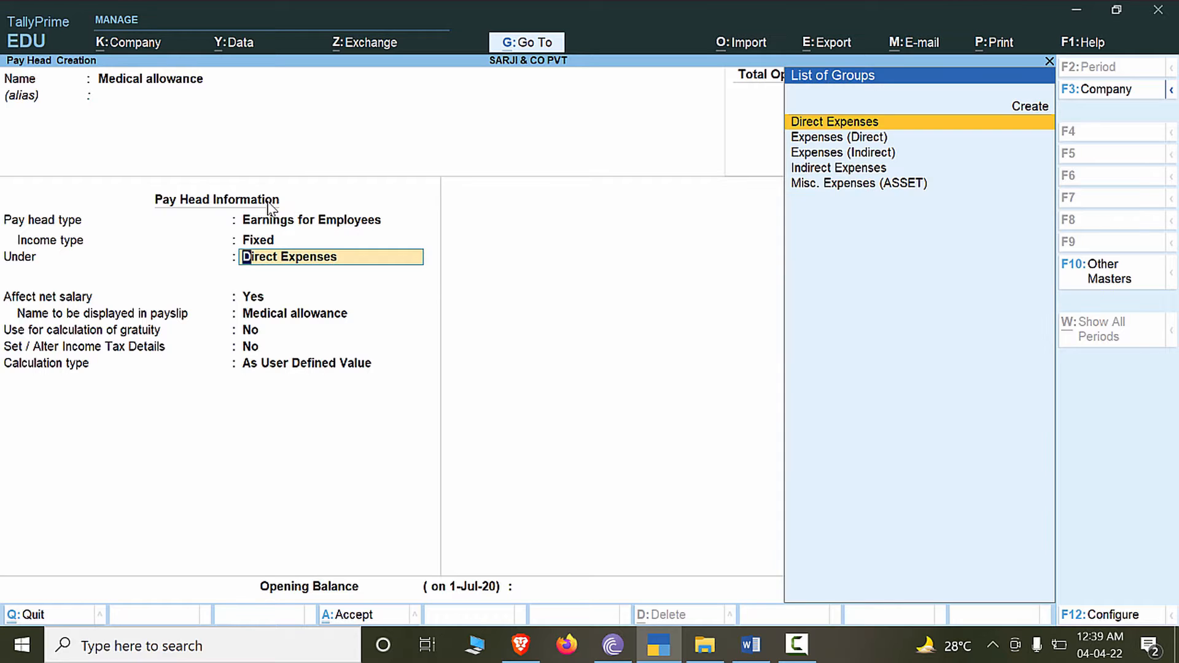
key("Down")
key("Down")
key("Down")
key("Return")
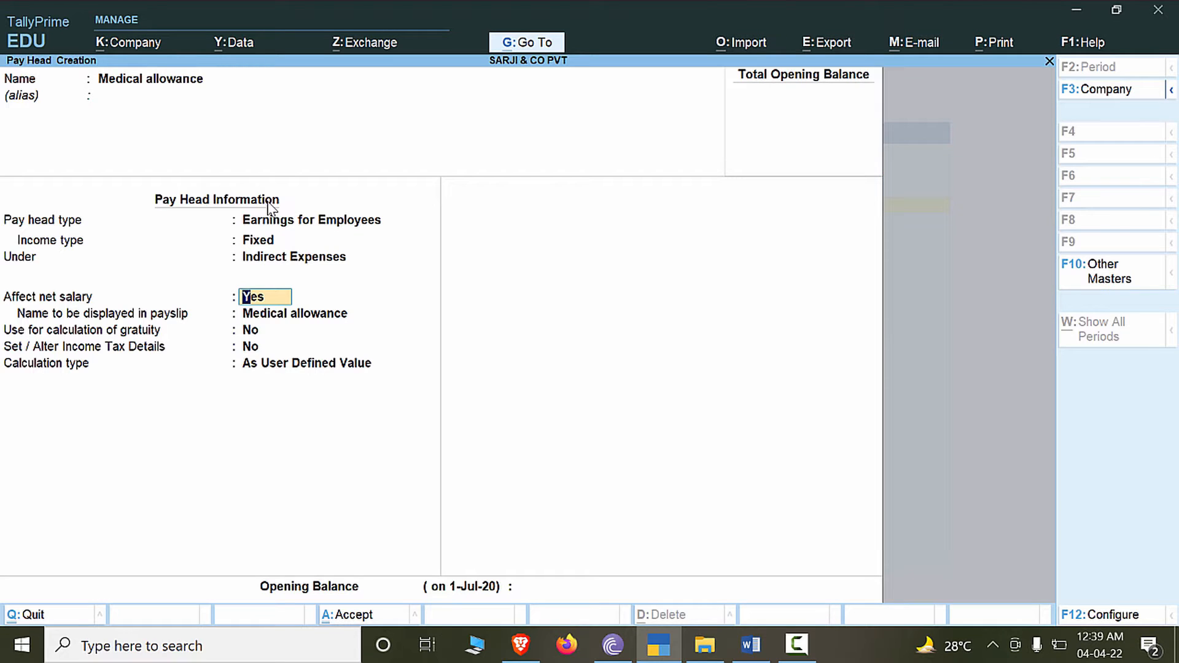
Keep Medical allowance's net salary, payslip, gratuity and income tax defaults, and set its calculation type to Flat Rate with a Months period.
key("Return")
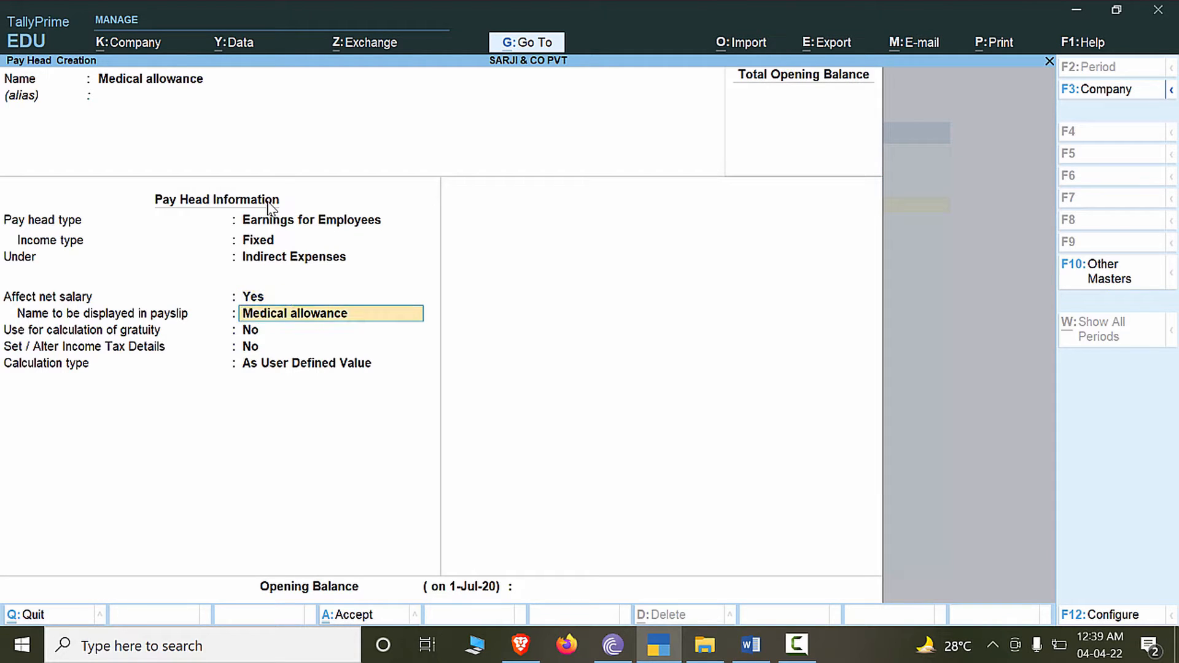
key("Return")
key("Return")
key("Return")
key("Down")
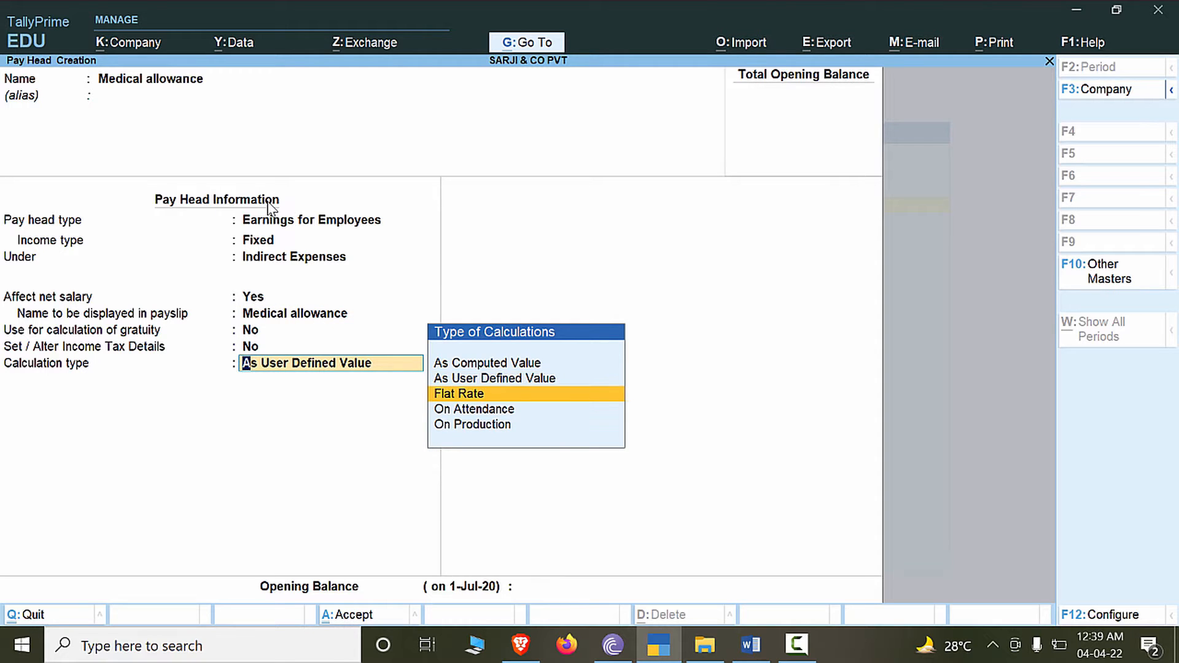
key("Return")
key("Down")
key("Down")
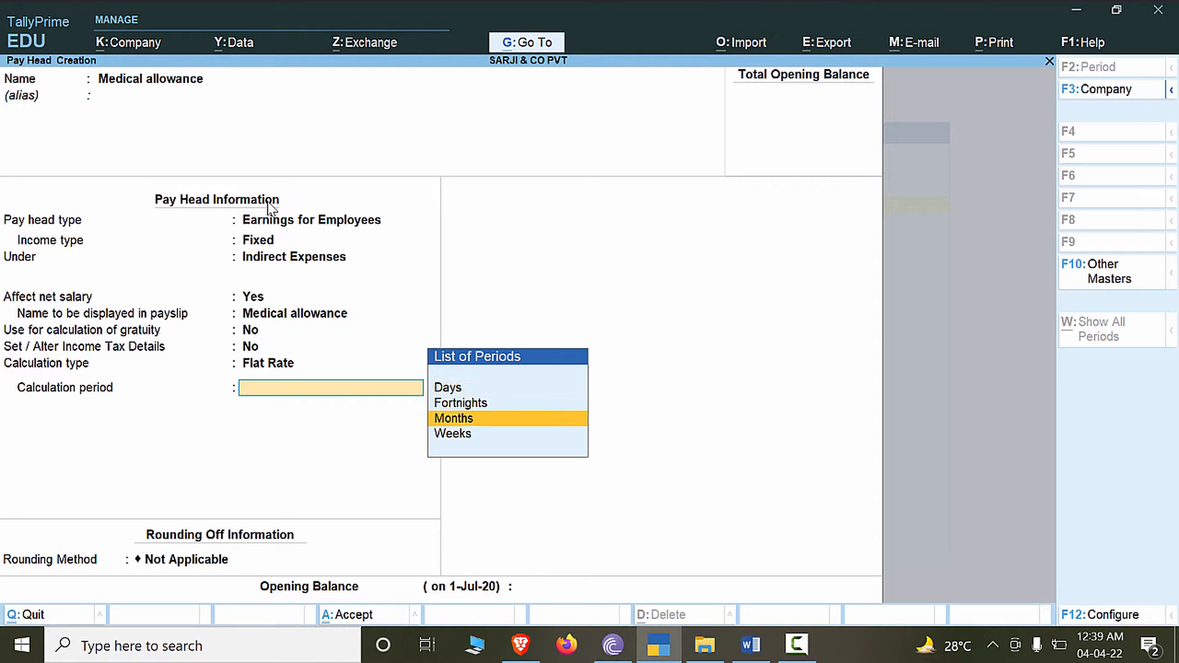
key("Return")
Set Medical allowance's rounding to Normal Rounding with a limit of 1 and save the pay head without an opening balance.
key("Down")
key("Down")
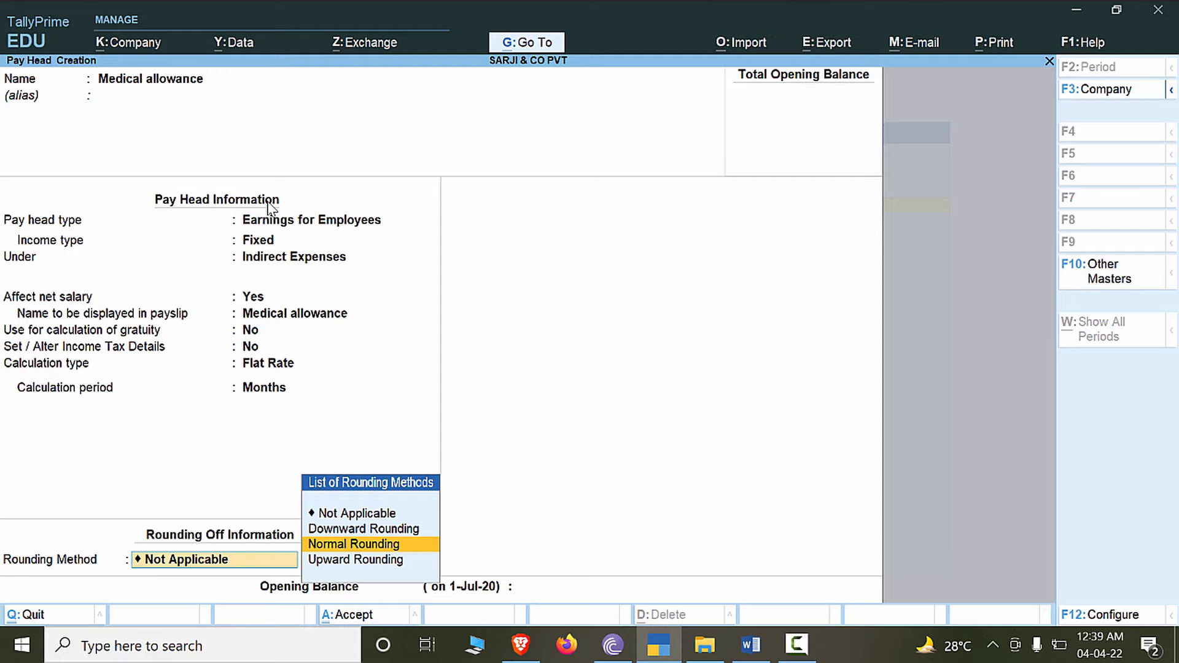
key("Return")
type("1")
key("Return")
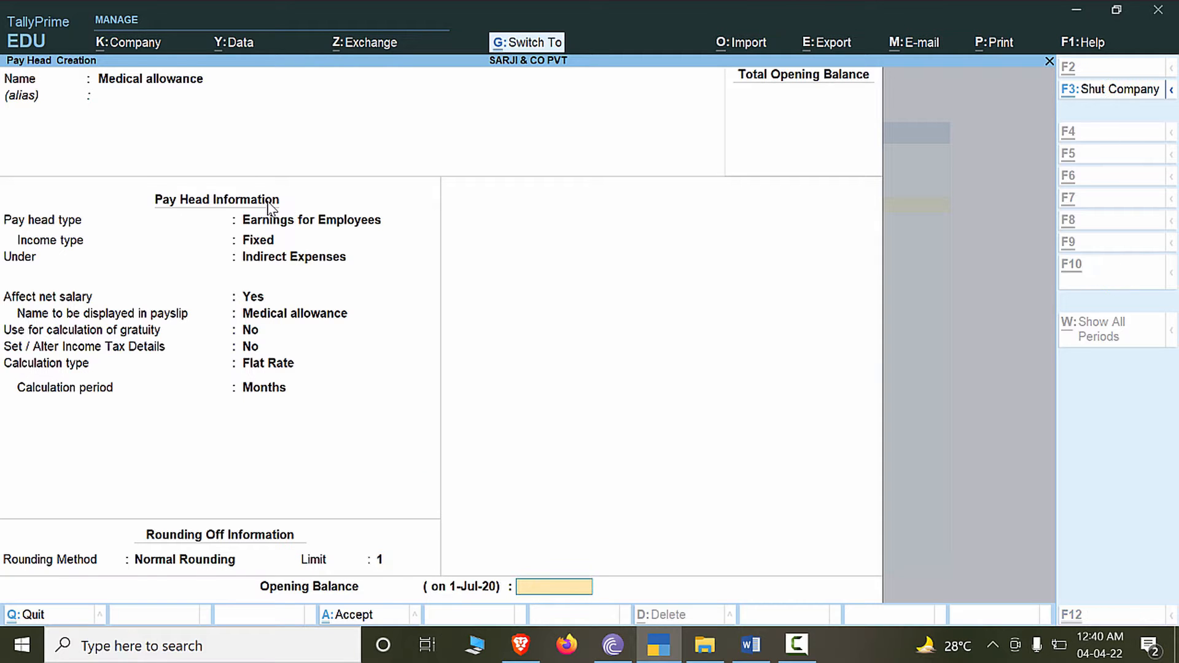
key("Return")
Copy Employee's Provident Fund from the Word document's pay heads table into the new pay head's name in TallyPrime.
key("alt+Tab")
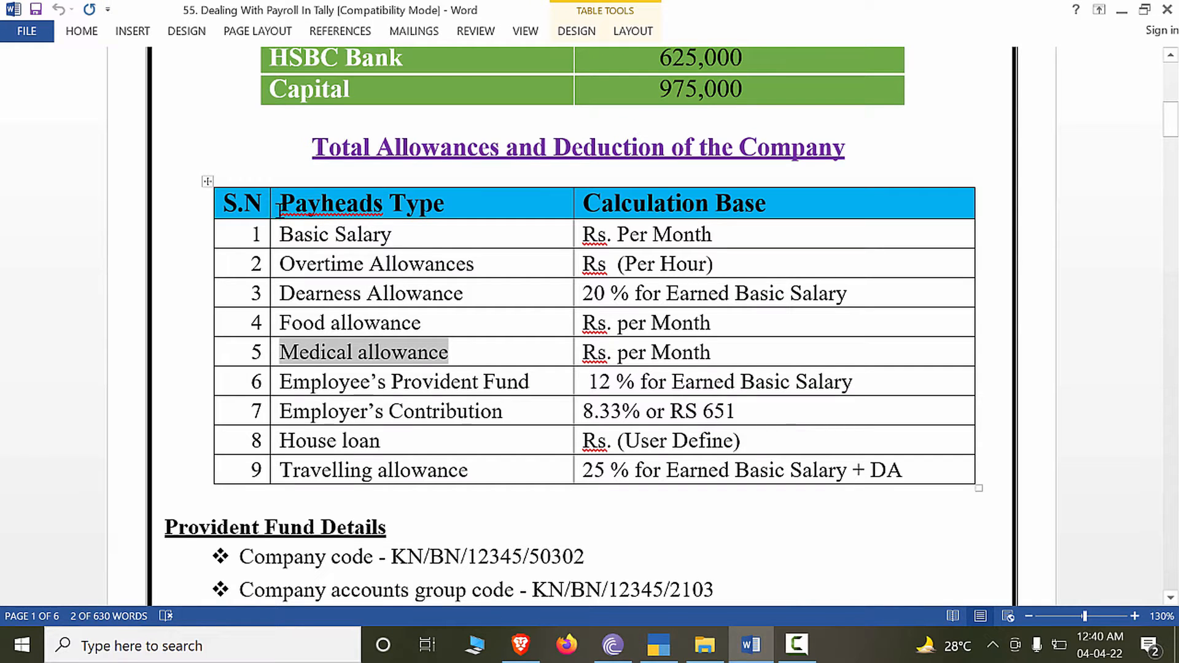
left_click_drag(545, 382, 333, 385)
key("ctrl+c")
key("alt+Tab")
key("ctrl+alt+v")
Change the new pay head's name to Employee's EPF @ 12% and leave the alias blank.
key("BackSpace")
key("BackSpace")
key("BackSpace")
key("BackSpace")
key("BackSpace")
key("BackSpace")
key("BackSpace")
key("BackSpace")
key("BackSpace")
key("BackSpace")
key("BackSpace")
key("BackSpace")
key("BackSpace")
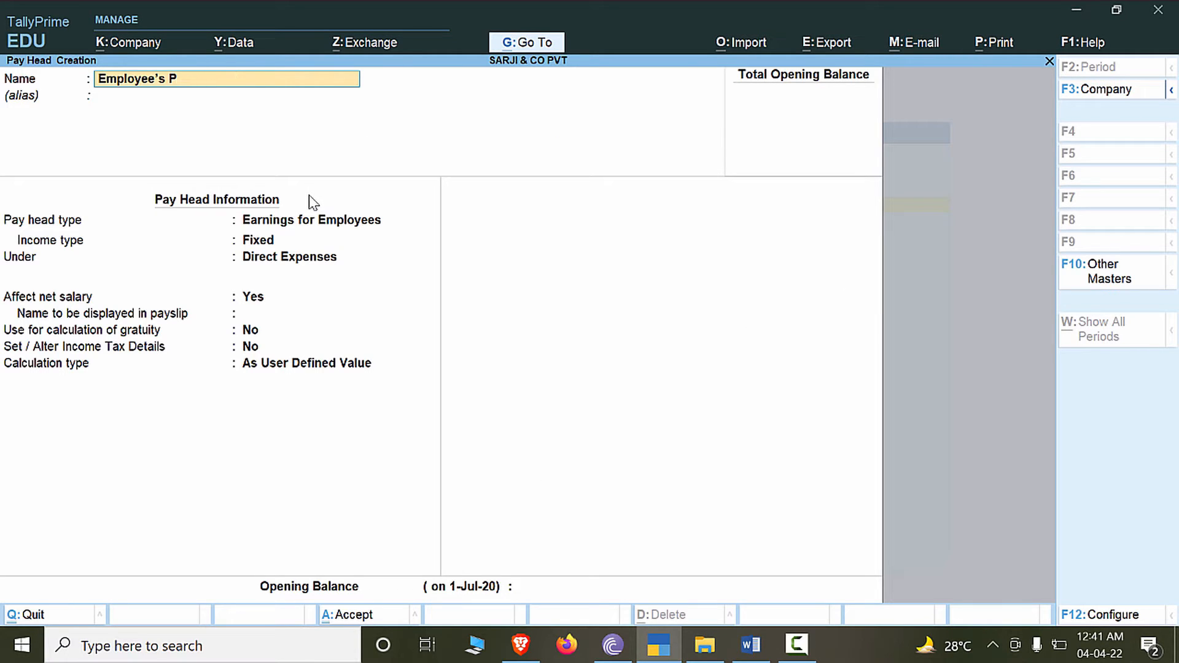
key("BackSpace")
type("EPF")
type(" -1")
key("BackSpace")
key("BackSpace")
key("BackSpace")
type("@ 12%")
key("Return")
key("Return")
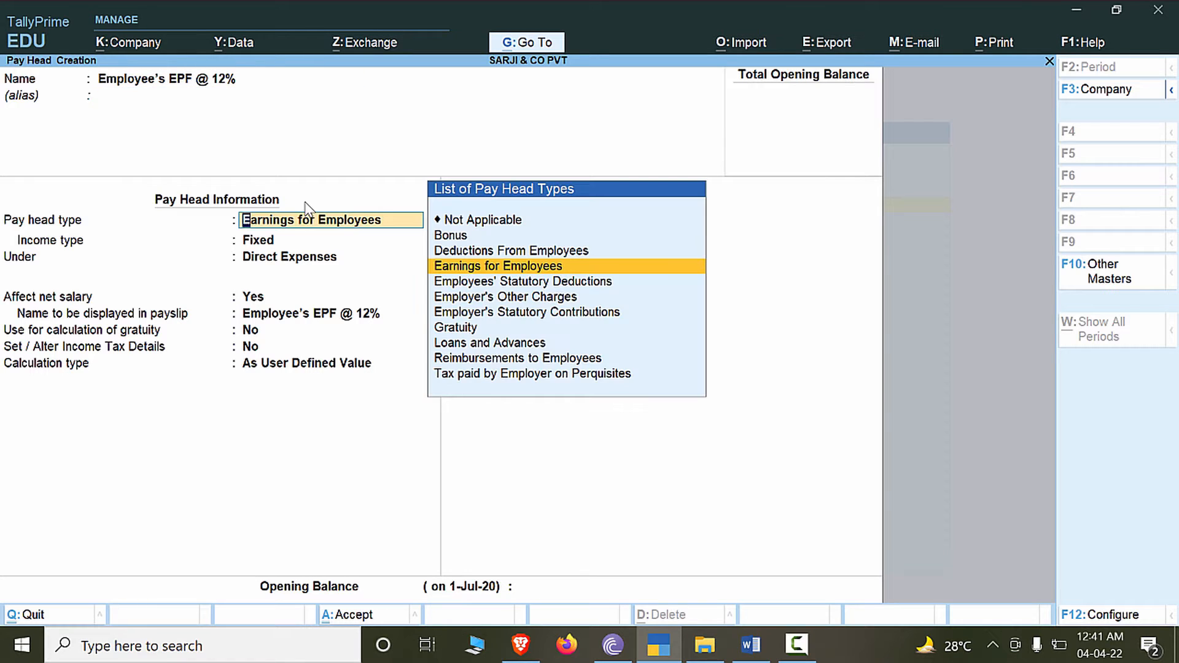
Classify Employee's EPF @ 12% as Employees' Statutory Deductions with statutory pay type PF Account (A/c No. 1), under Current Liabilities.
key("Down")
key("Up")
key("Down")
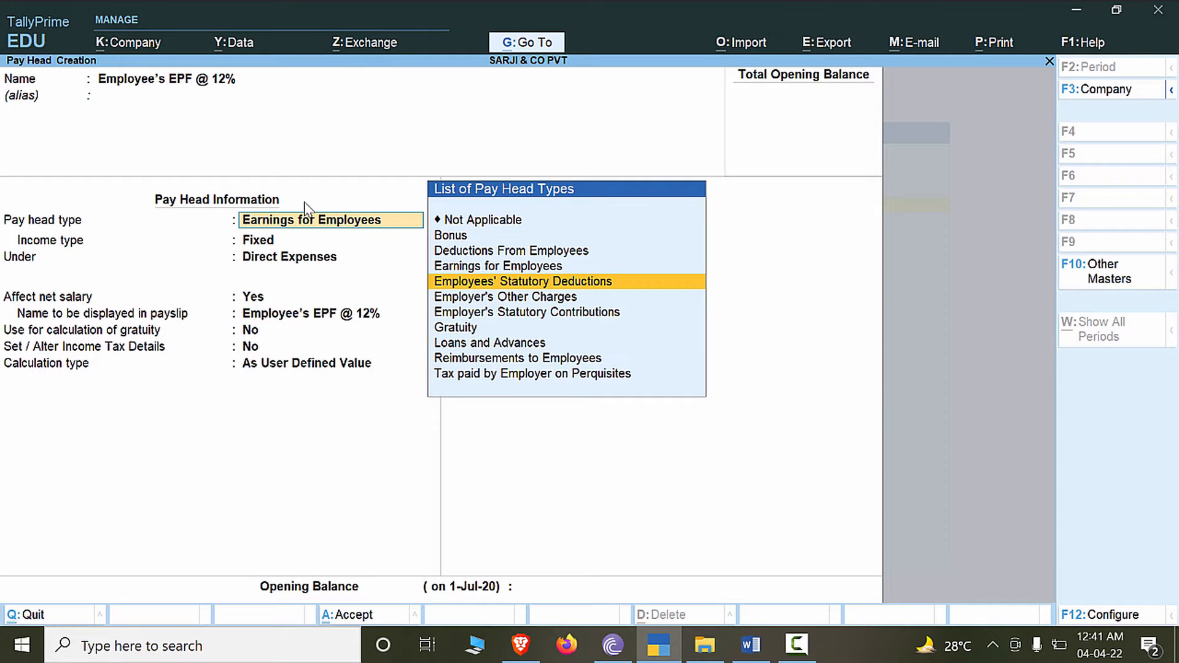
key("Return")
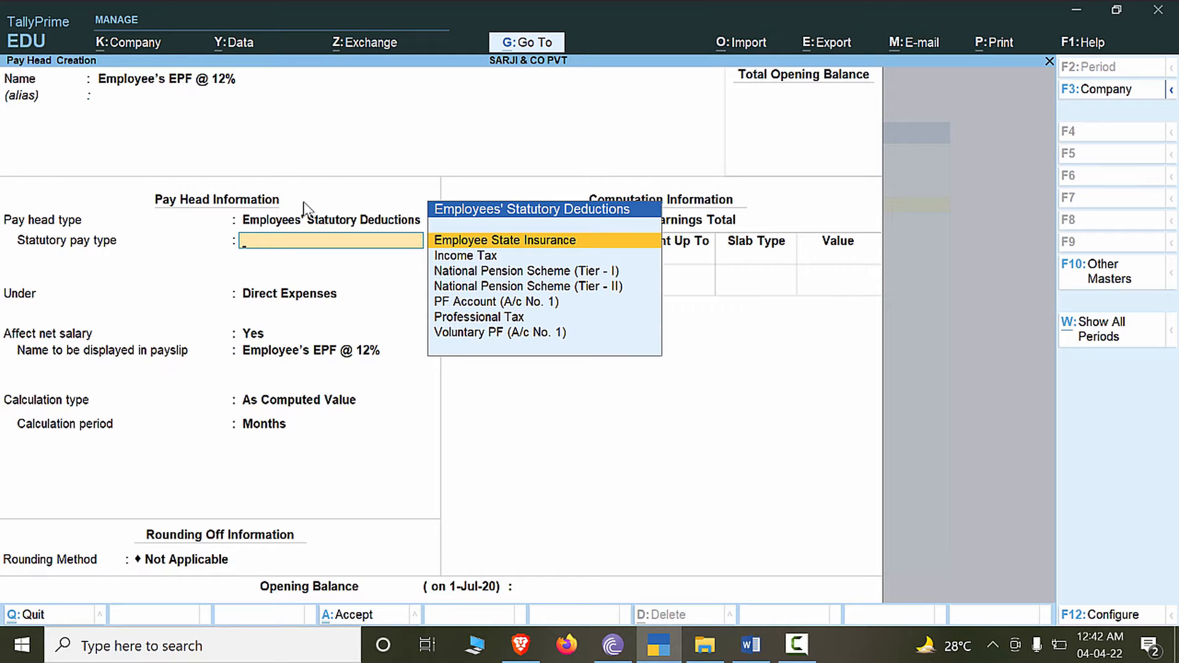
key("Down")
key("Down")
key("Down")
key("Down")
key("Return")
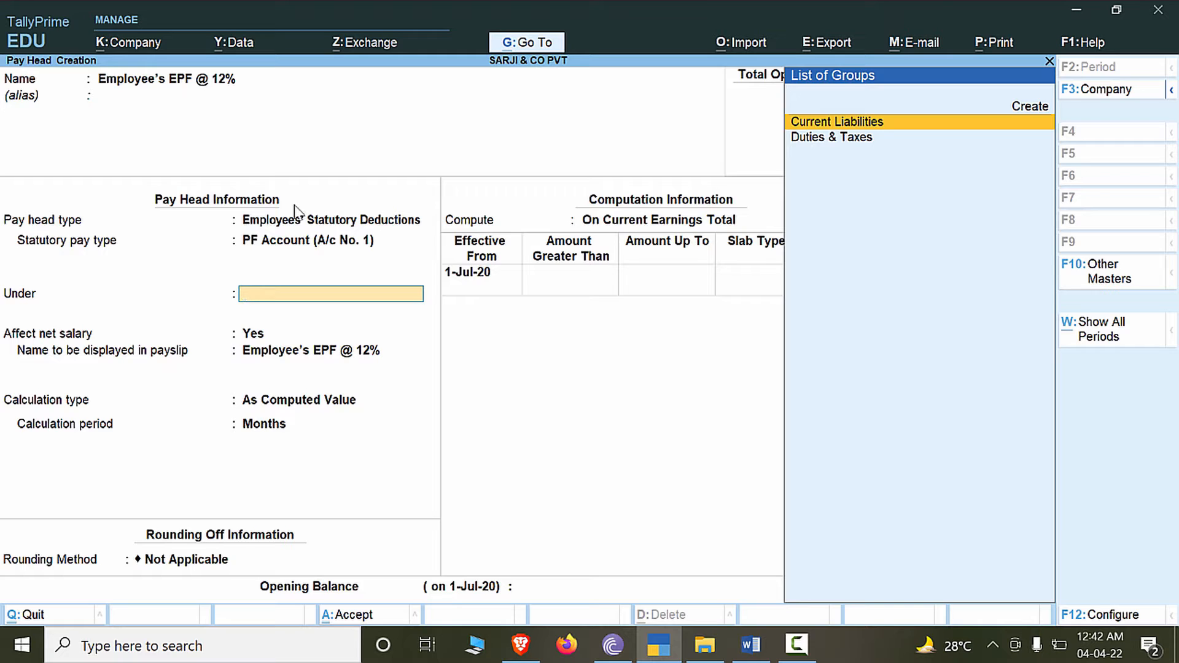
key("Return")
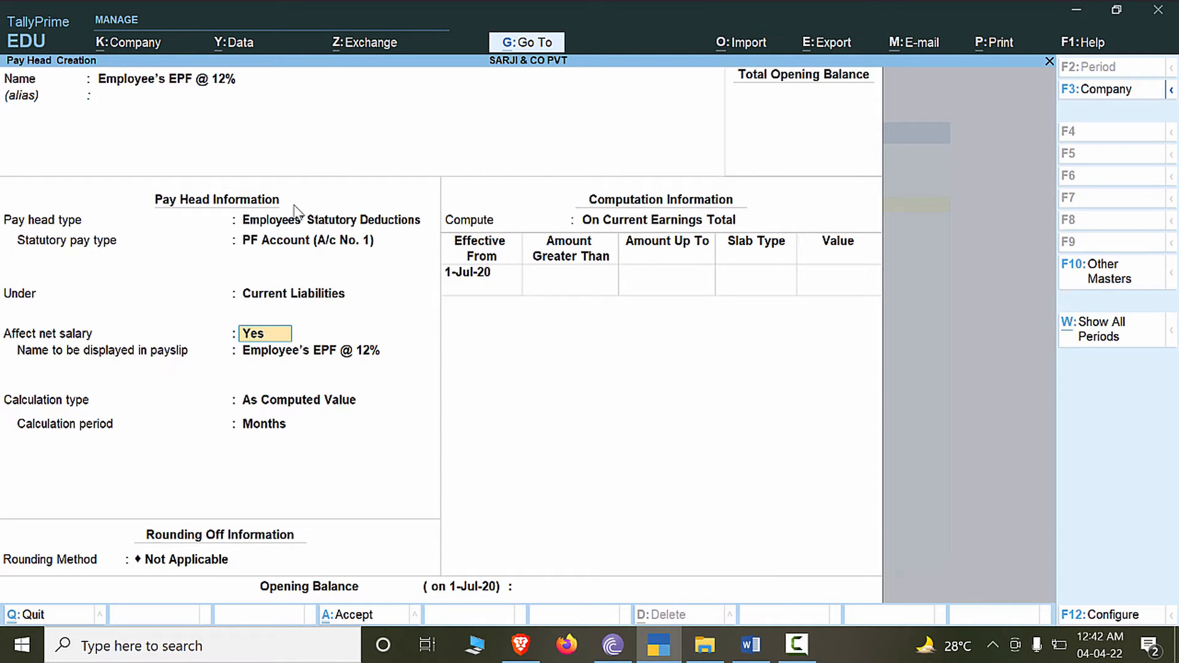
Keep the EPF pay head's net salary and payslip name defaults, and set Normal Rounding with a limit of 1.
key("Return")
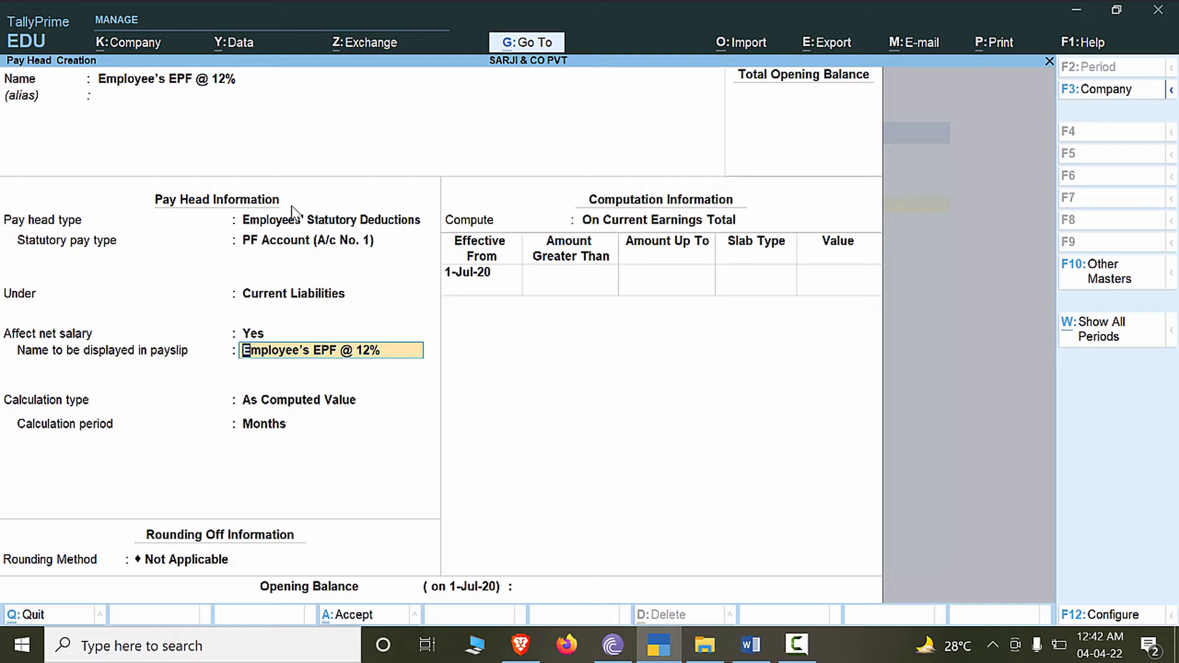
key("Return")
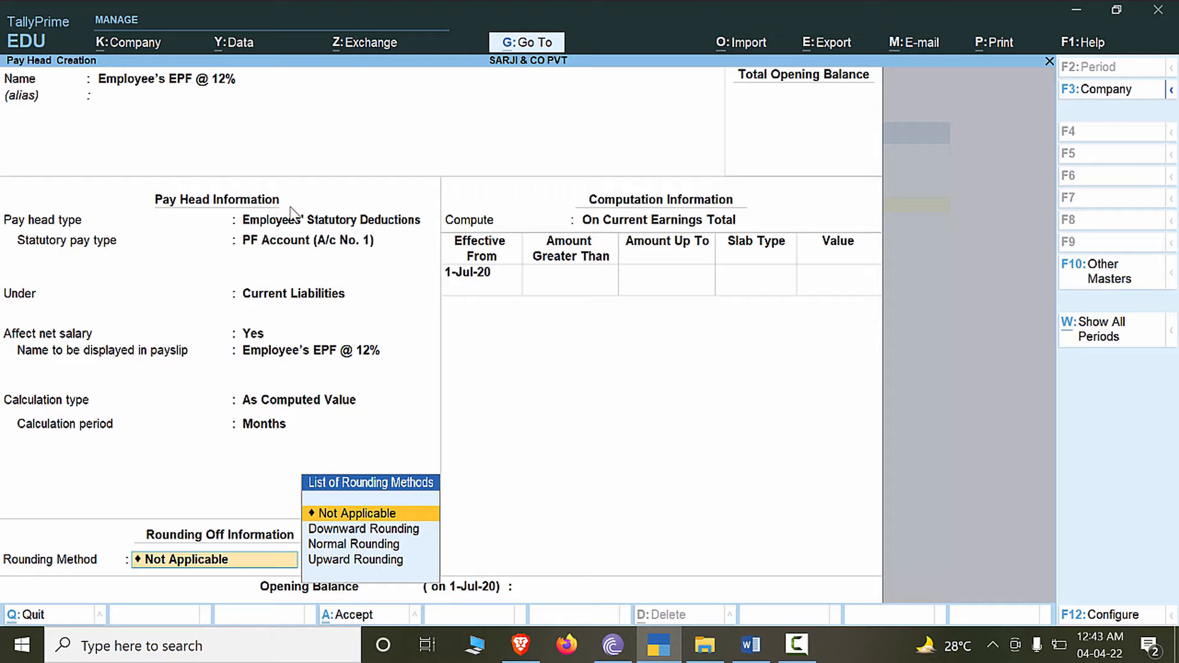
key("Down")
key("Down")
key("Down")
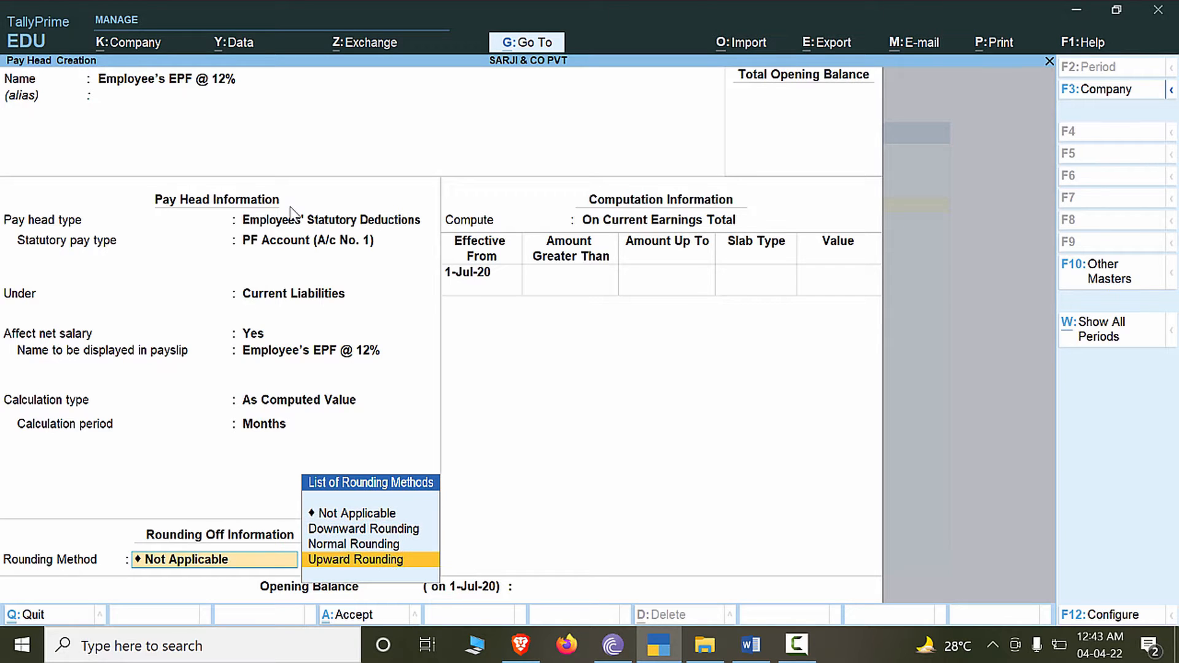
key("Up")
key("Return")
key("Return")
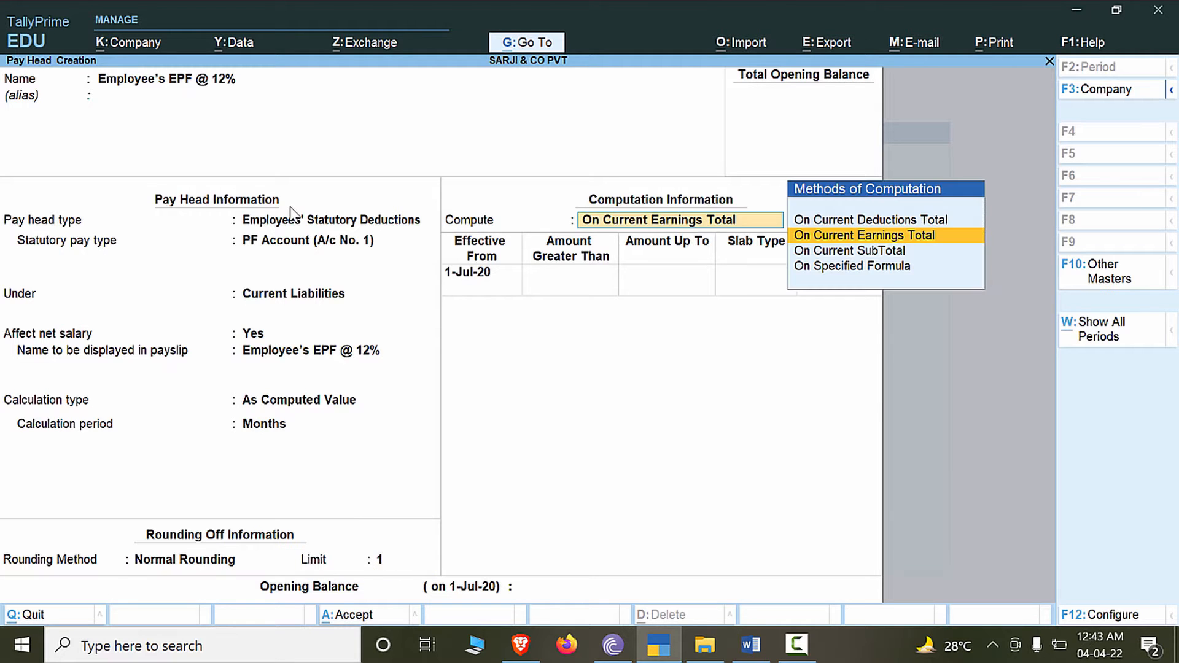
Check the provident fund basis in Word and compute the EPF pay head on a specified formula containing only Basic Salary.
key("alt+Tab")
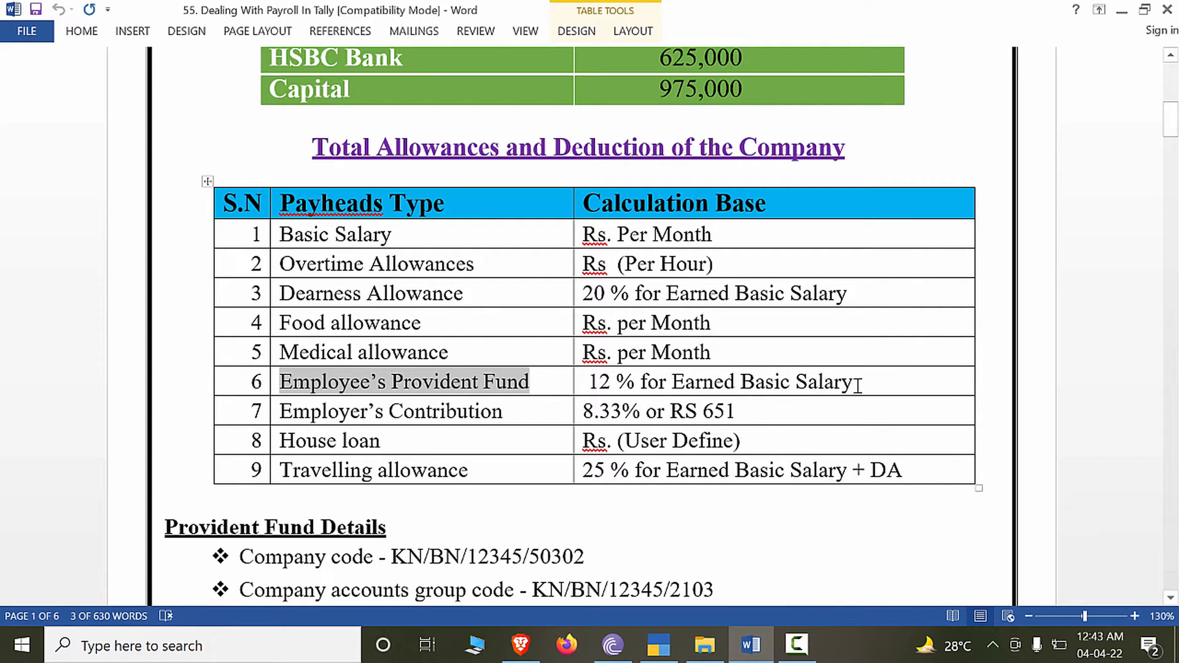
key("alt+Tab")
key("Down")
key("Down")
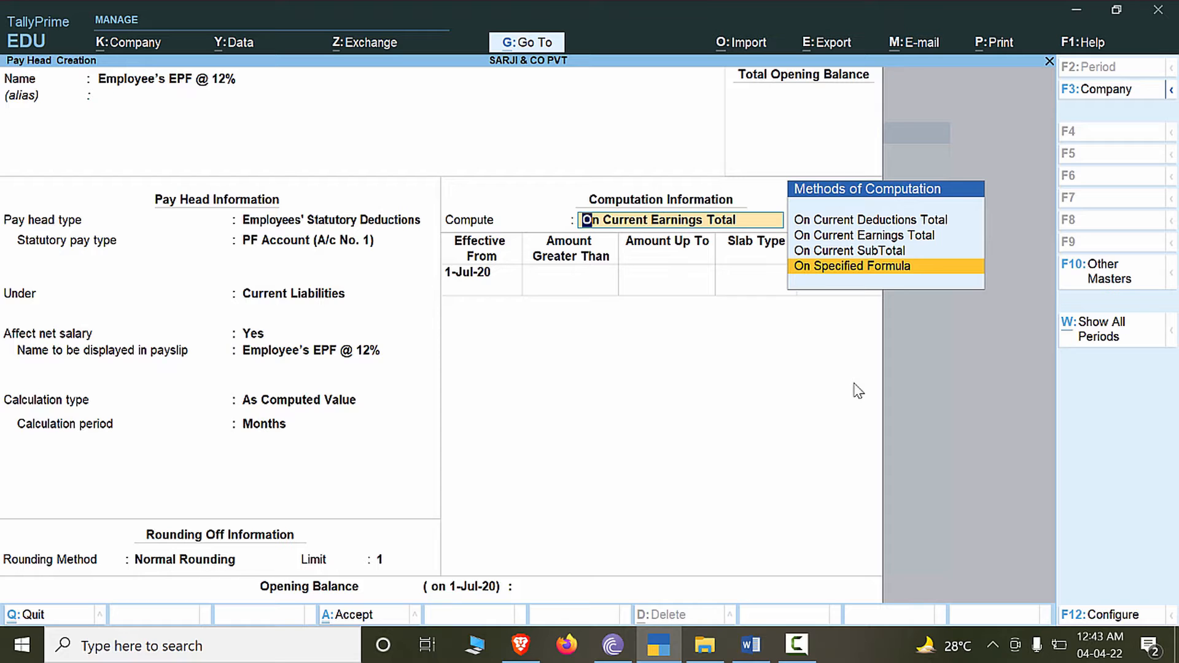
key("Return")
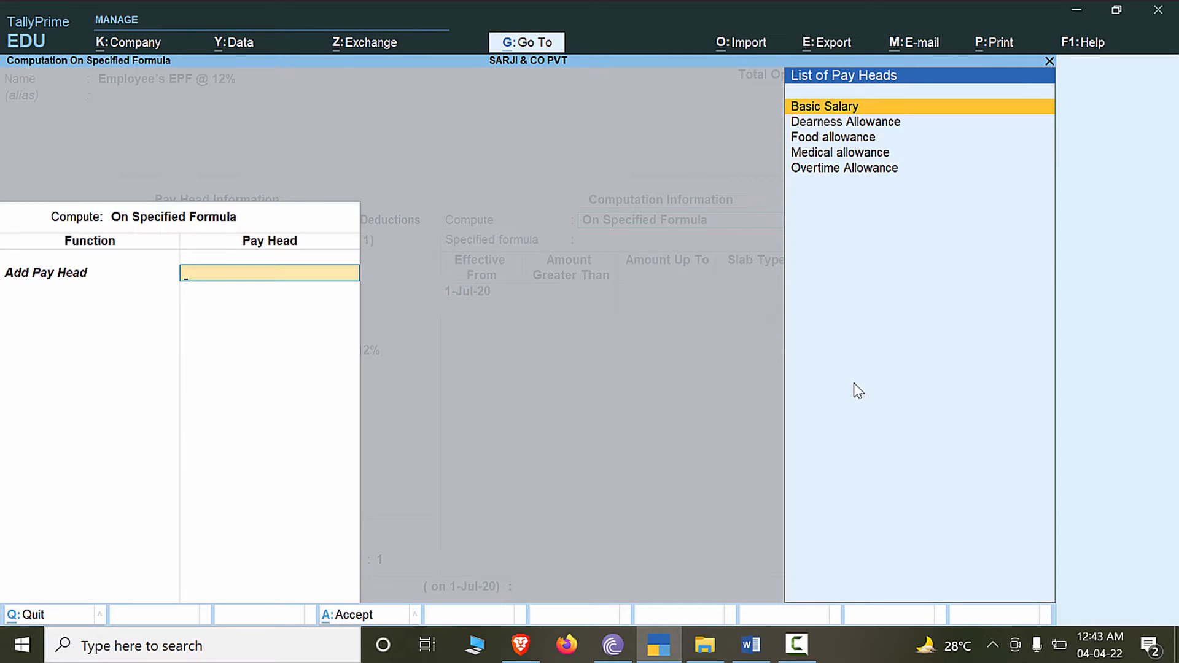
key("Return")
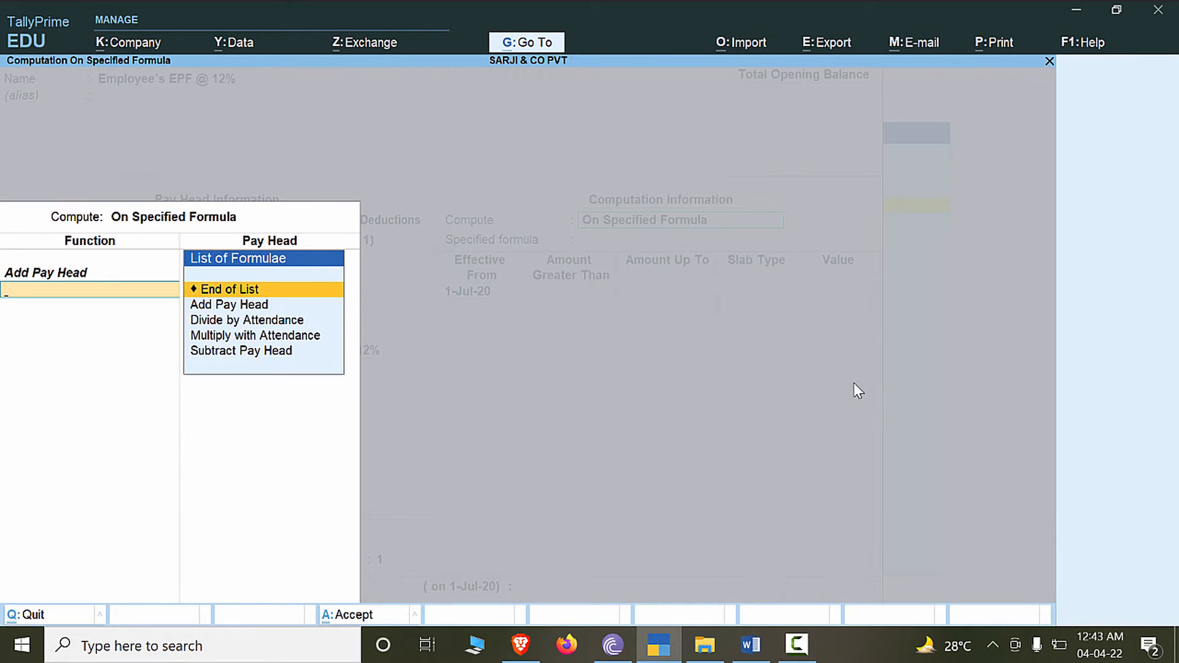
key("Return")
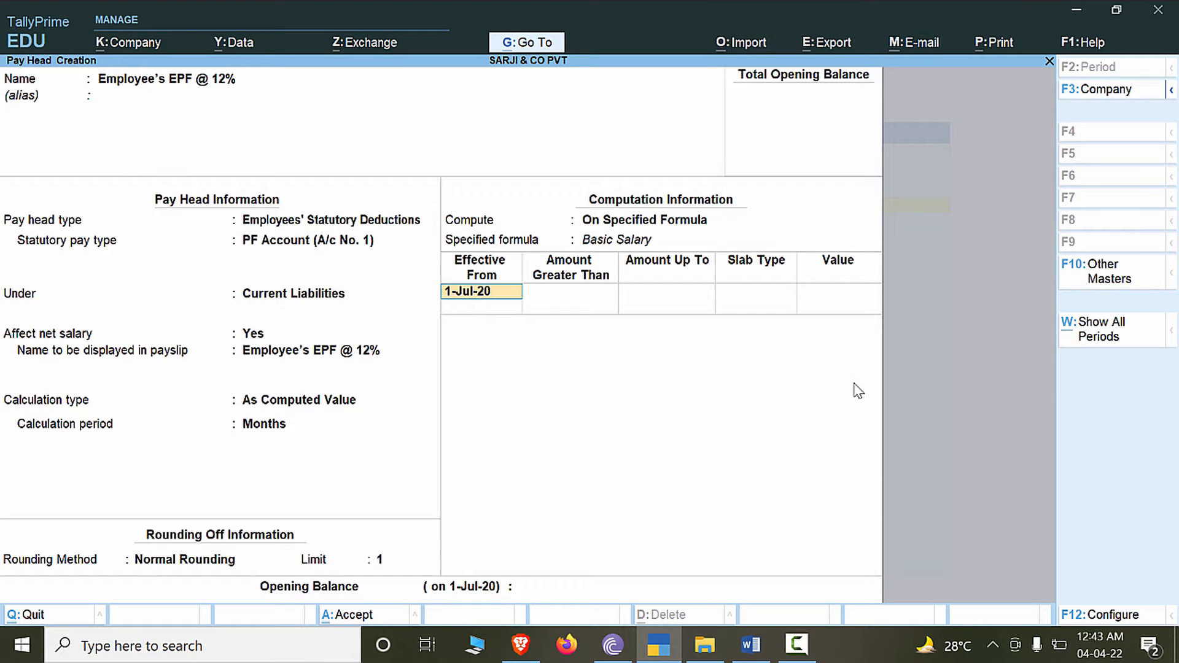
Add a 12% percentage slab effective from 1-Apr-20 without amount limits and save the EPF pay head.
key("alt+Tab")
key("alt+Tab")
type("apr202")
key("BackSpace")
type("20")
key("Return")
key("Return")
key("Return")
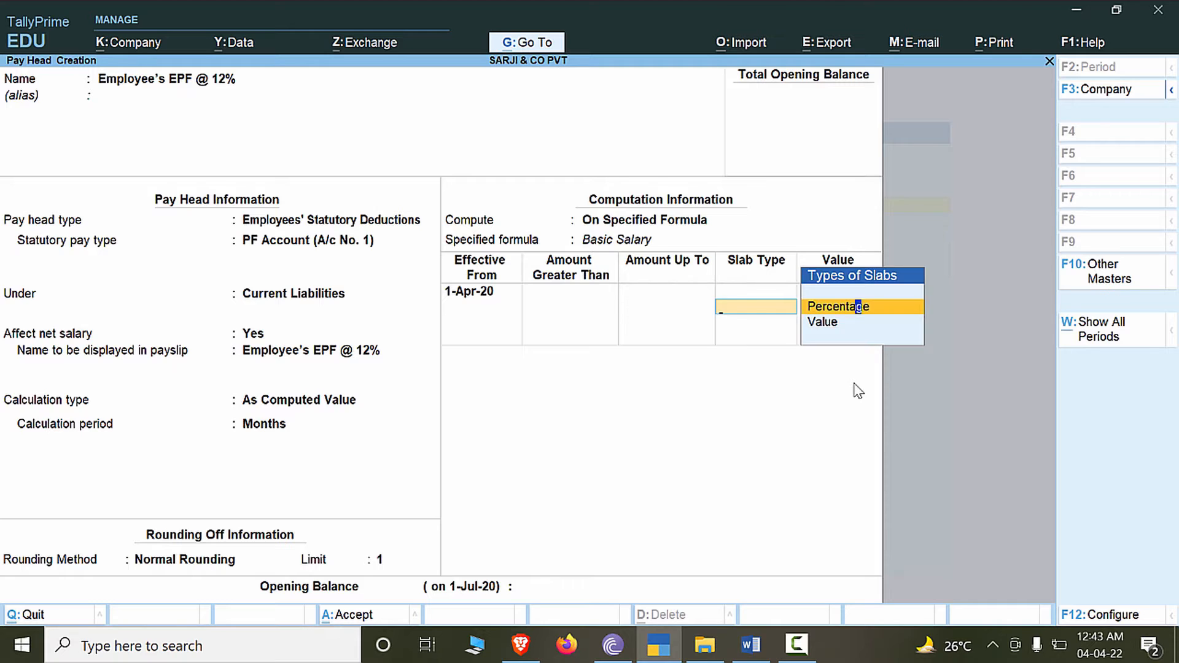
key("Return")
type("12")
key("Return")
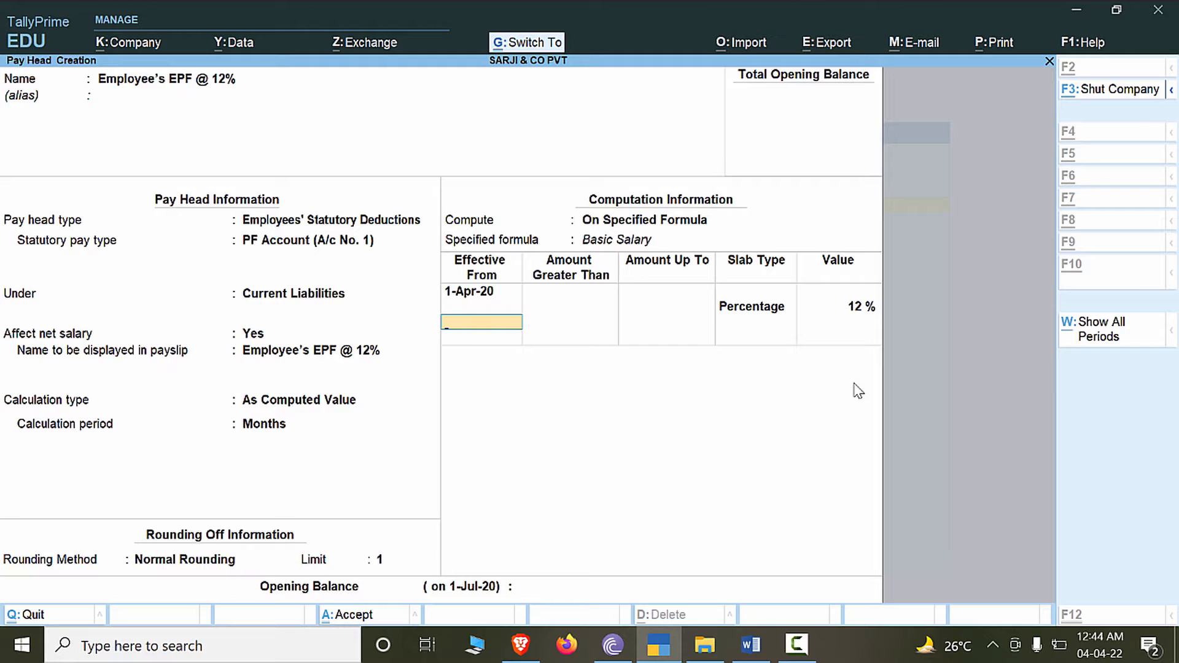
key("ctrl+a")
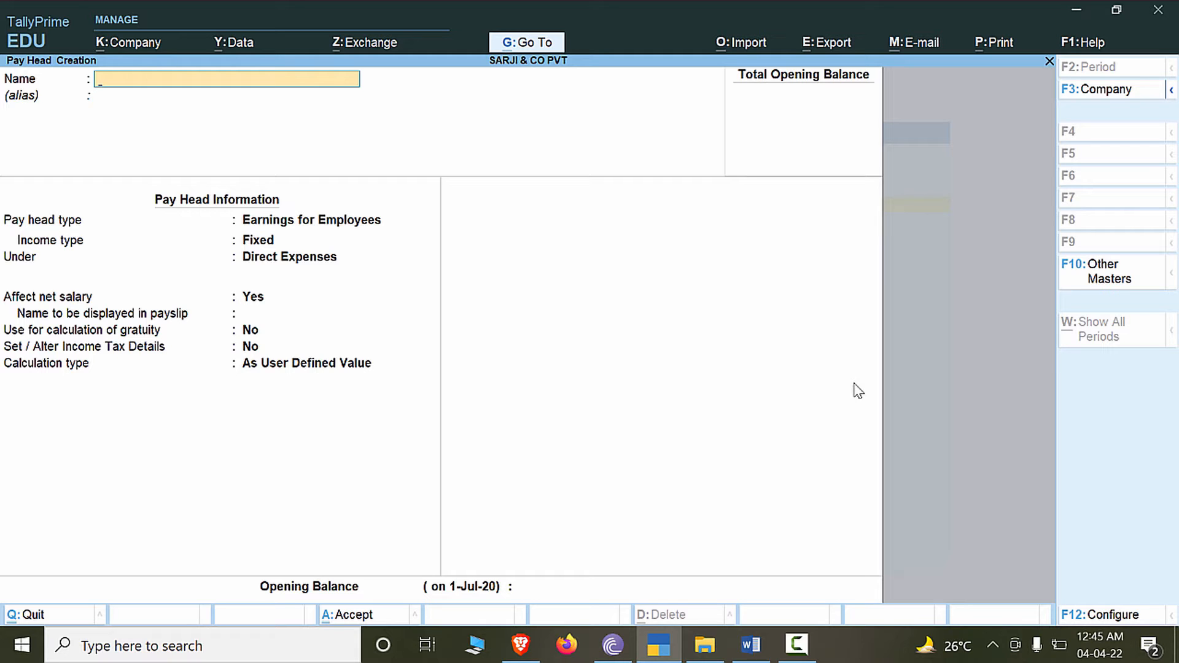
Examine the pay heads table and the employer's contribution rules for EPS and EPF in the Word document.
left_click(750, 645)
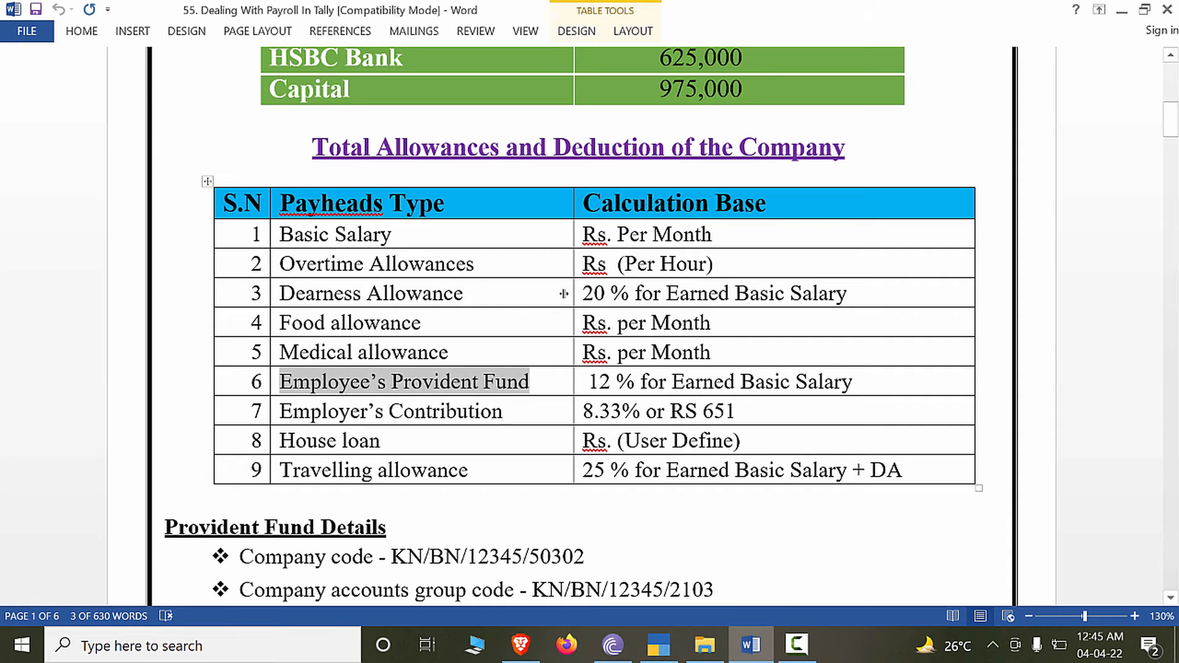
left_click(343, 413)
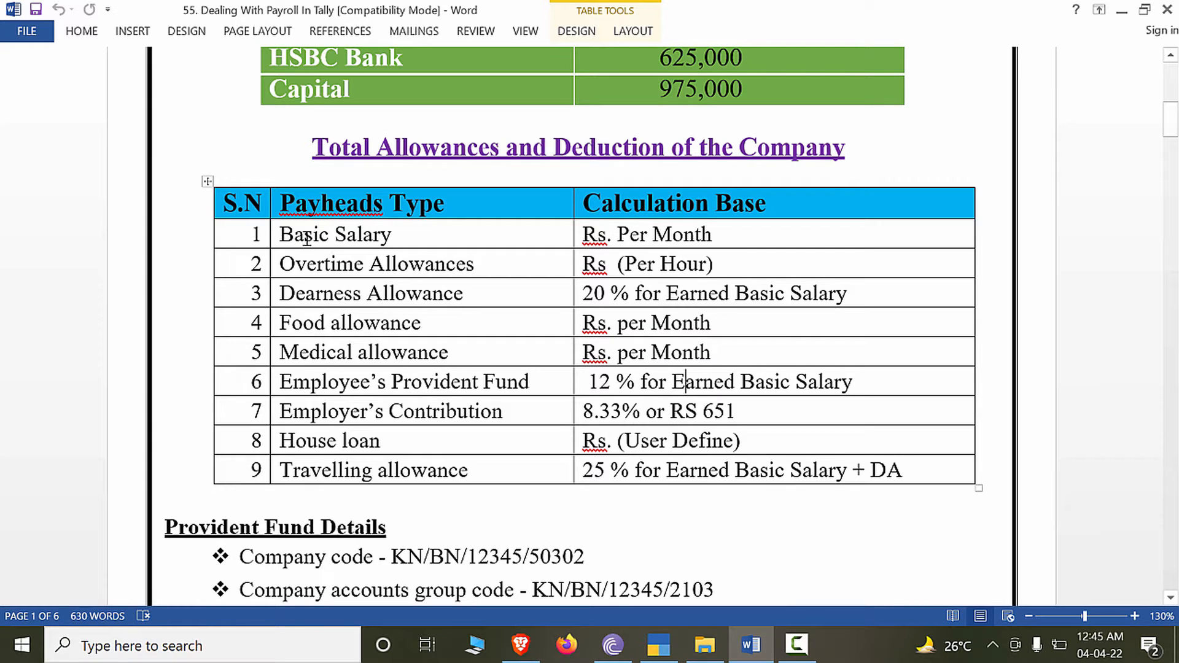
mouse_move(278, 235)
left_mouse_down()
mouse_move(553, 356)
mouse_move(688, 363)
left_mouse_up()
left_click(689, 365)
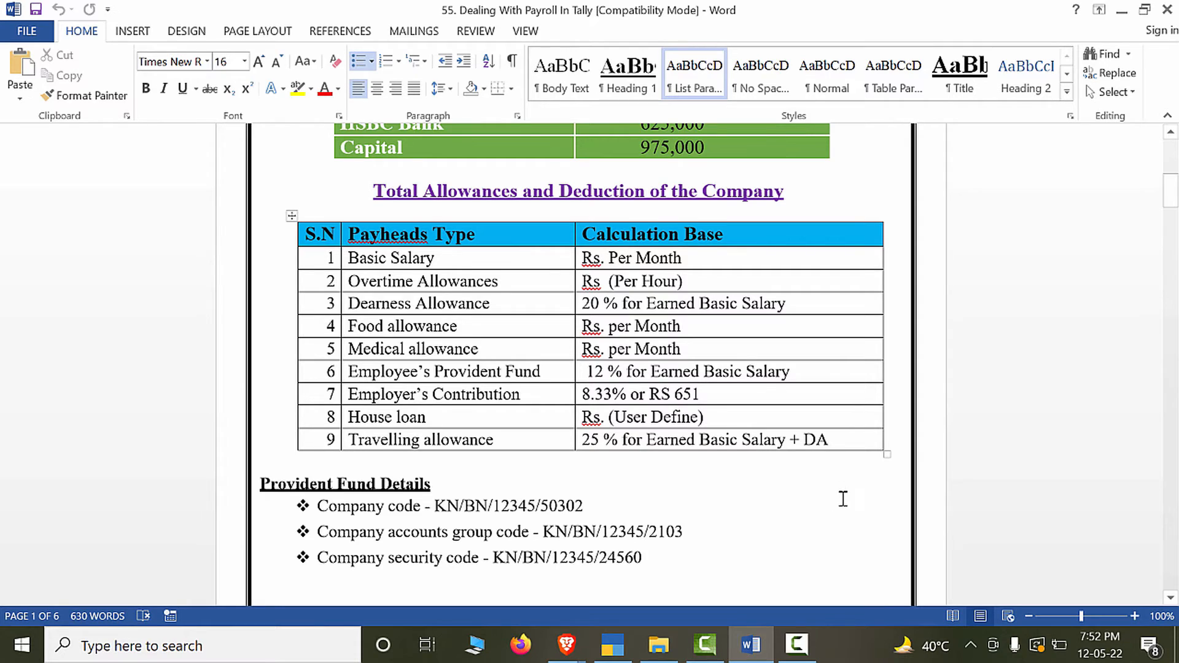
scroll(838, 494, "down", 4)
scroll(837, 482, "down", 10)
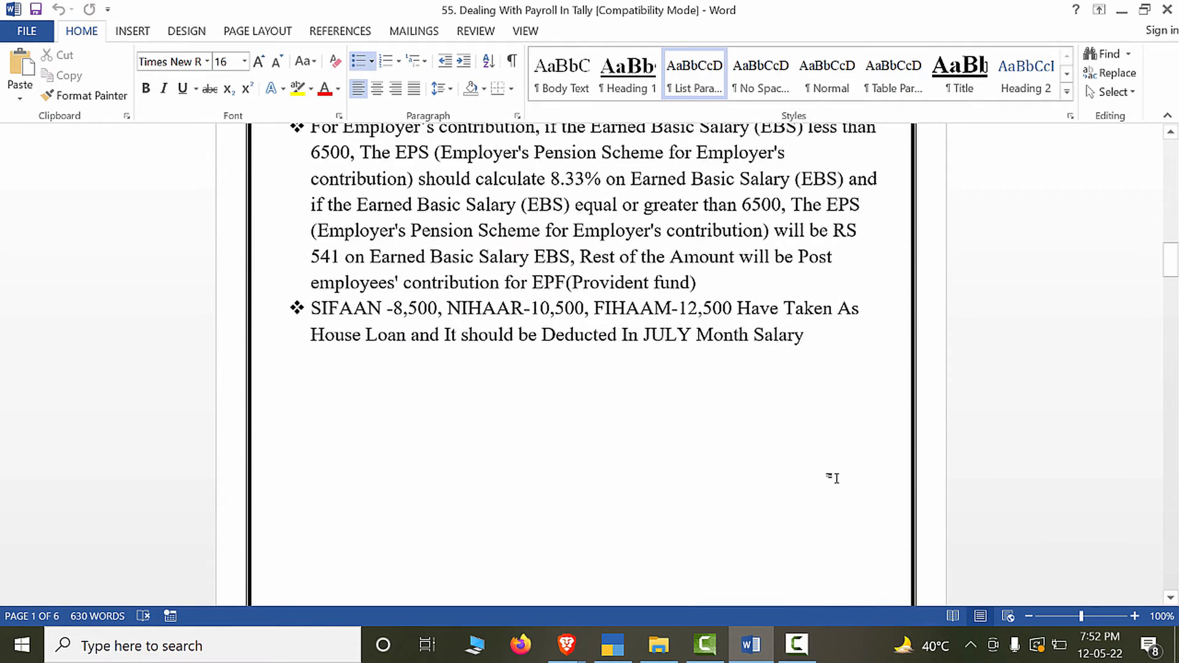
scroll(835, 478, "up", 2)
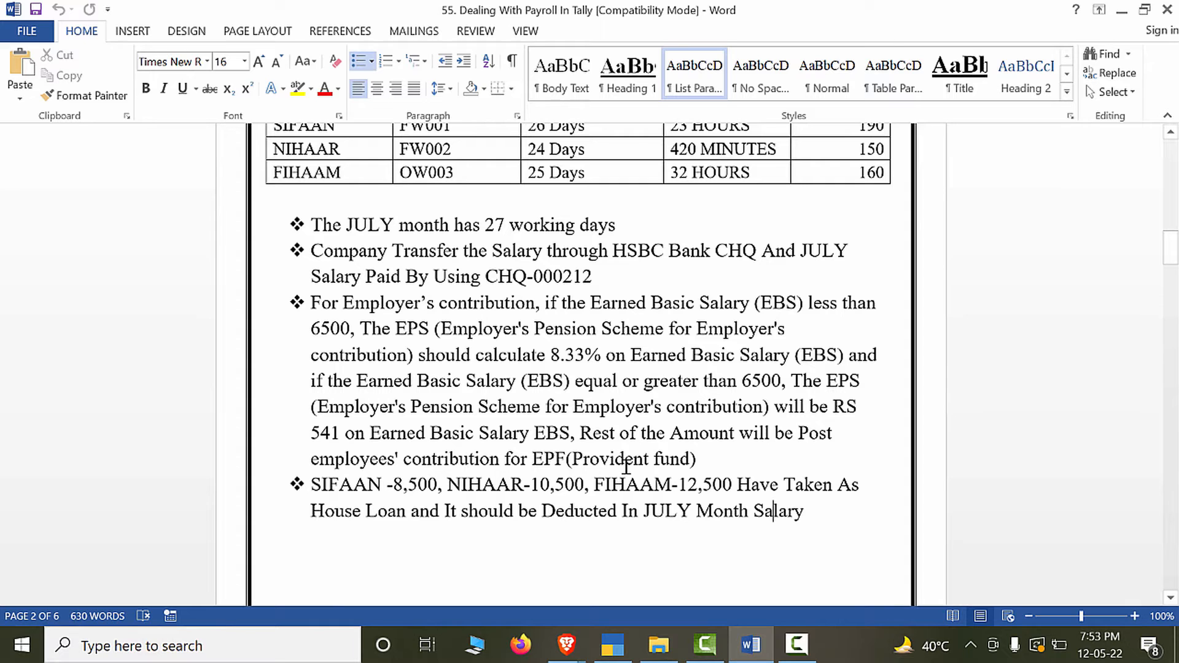
scroll(626, 464, "up", 1)
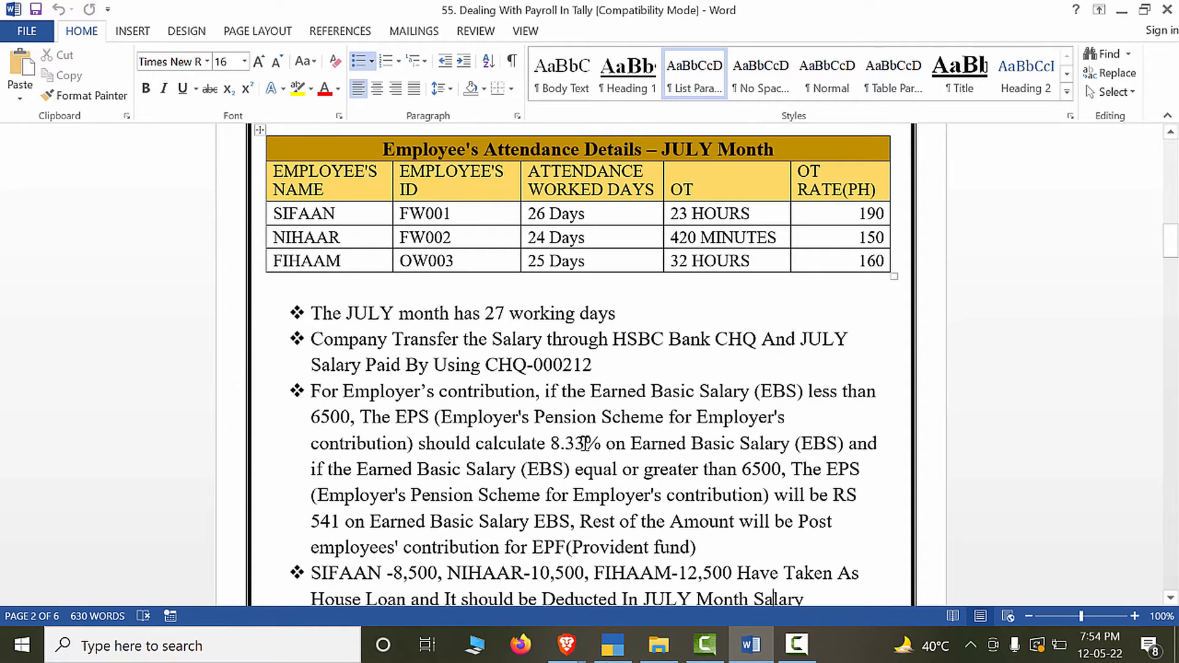
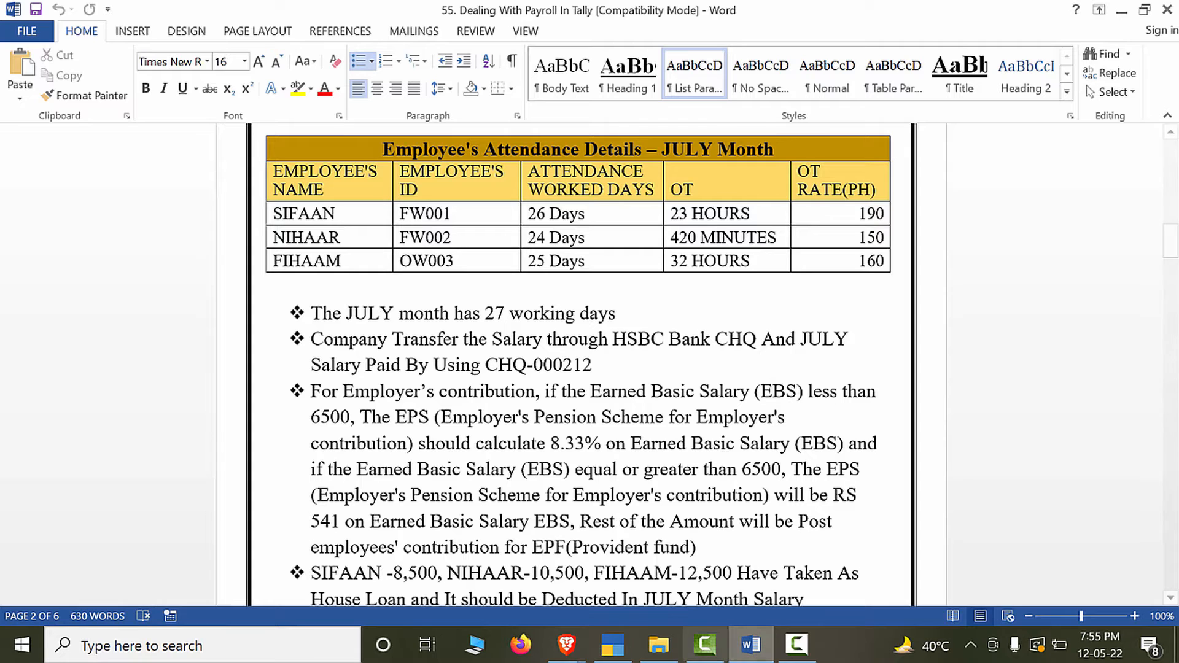
Copy Employer's Contribution from the Word document's pay heads table into the new pay head's name in TallyPrime.
left_click(615, 649)
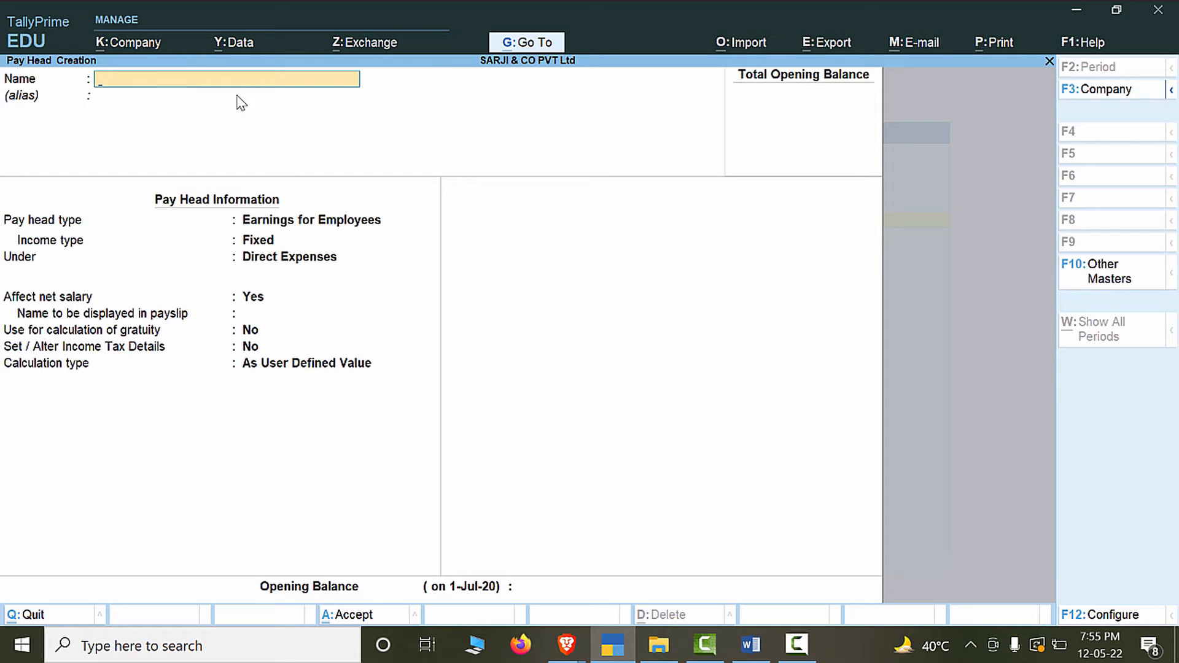
left_click(750, 645)
left_click_drag(532, 440, 354, 437)
key("ctrl+c")
key("alt+Tab")
key("ctrl+v")
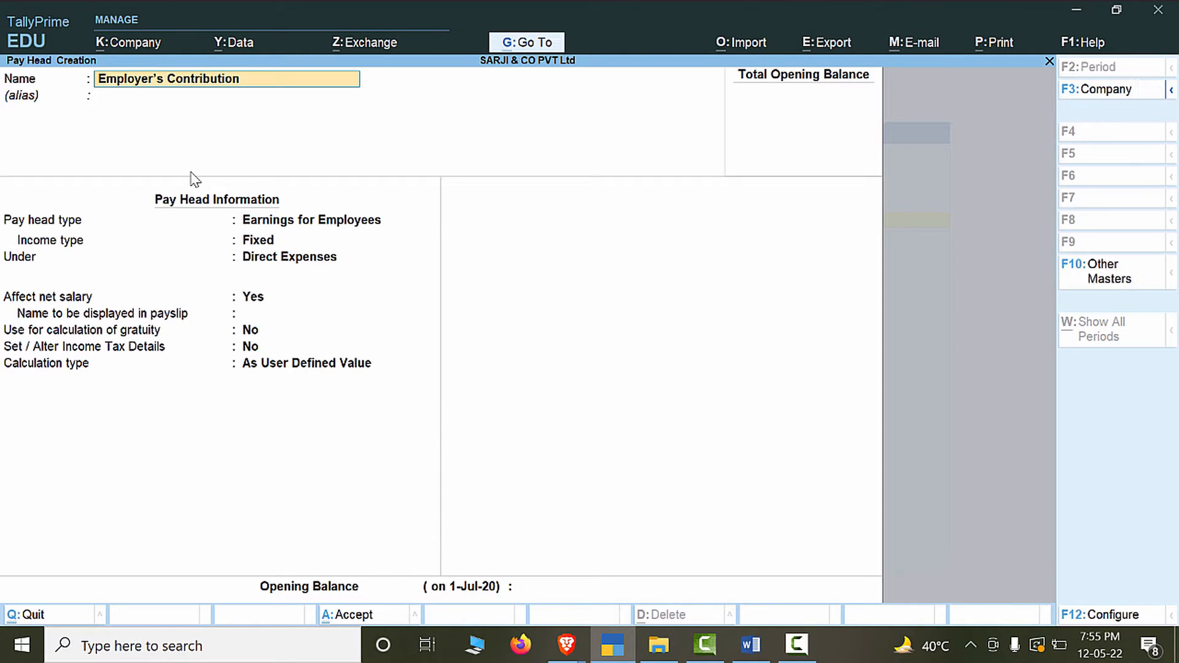
Extend the pay head name to Employer's Contribution EPS @ 8.33% and leave the alias blank.
key("Return")
key("BackSpace")
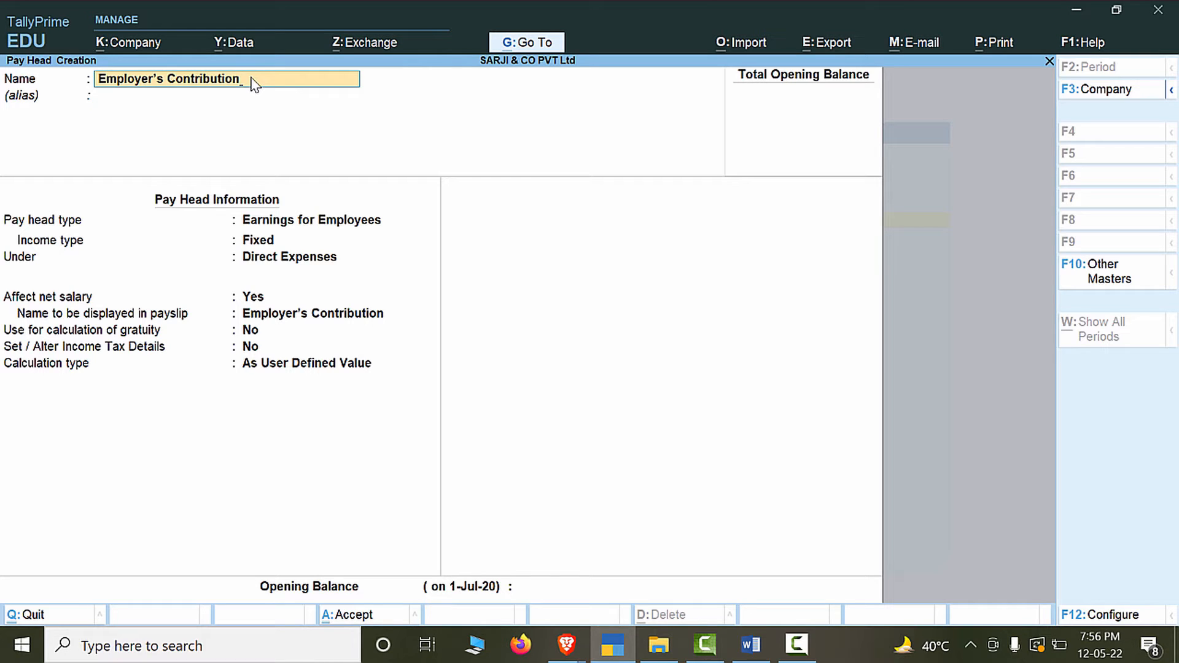
type("EPS")
key("Return")
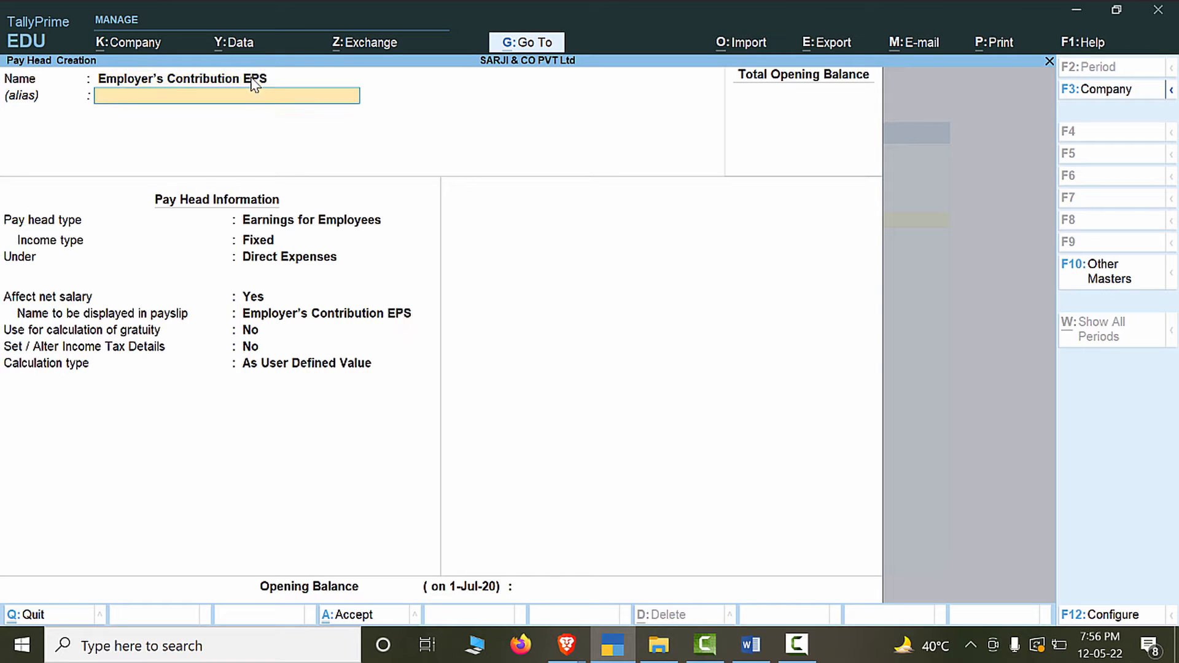
key("BackSpace")
type("@ 8.33")
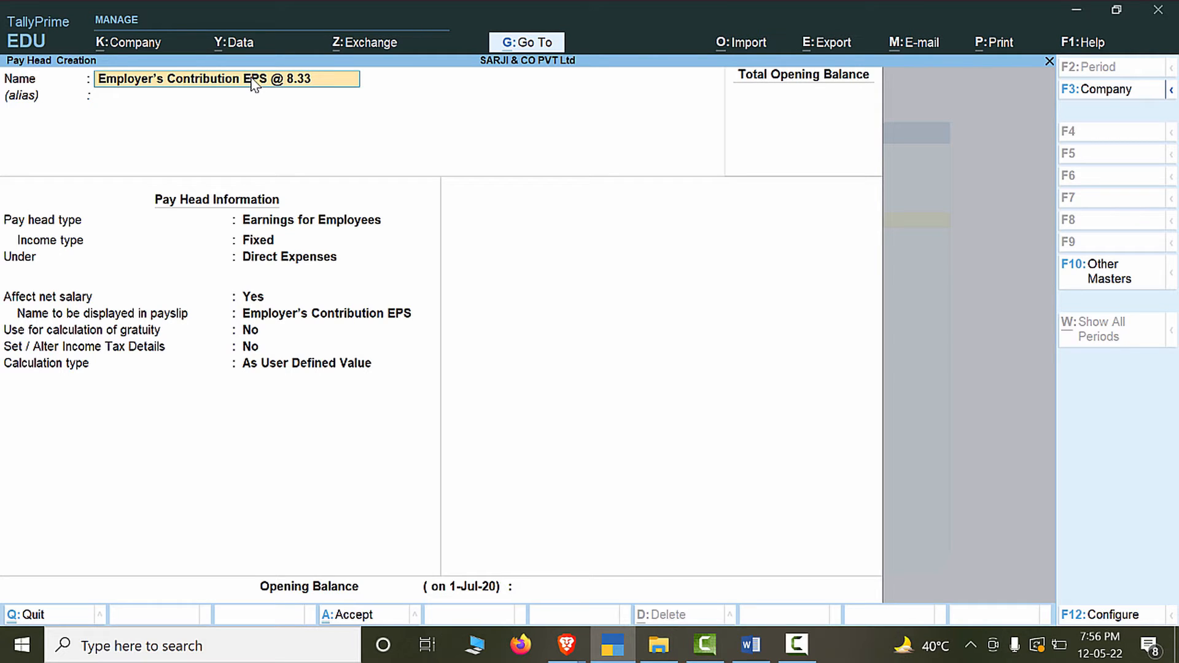
type("%")
key("Return")
key("Return")
key("Return")
key("BackSpace")
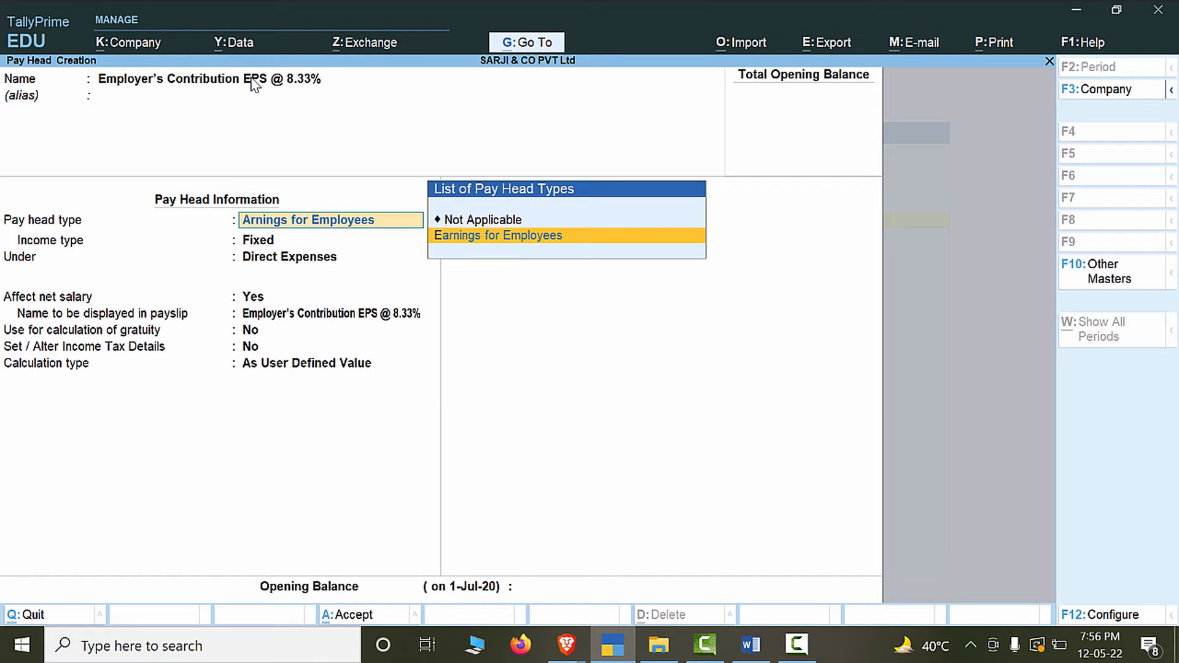
key("BackSpace")
key("Escape")
key("Up")
key("Return")
key("BackSpace")
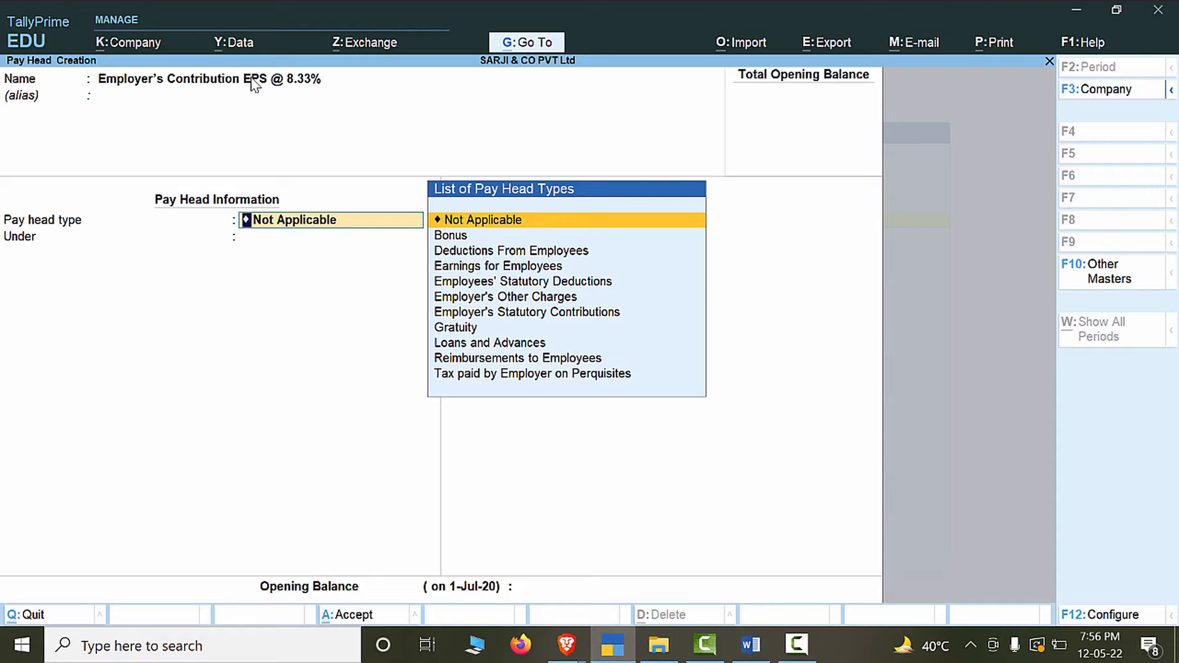
Set the pay head type to Employer's Statutory Contributions with EPS Account (A/c No. 10) as the statutory pay type.
key("Down")
key("Down")
key("Down")
key("Down")
key("Down")
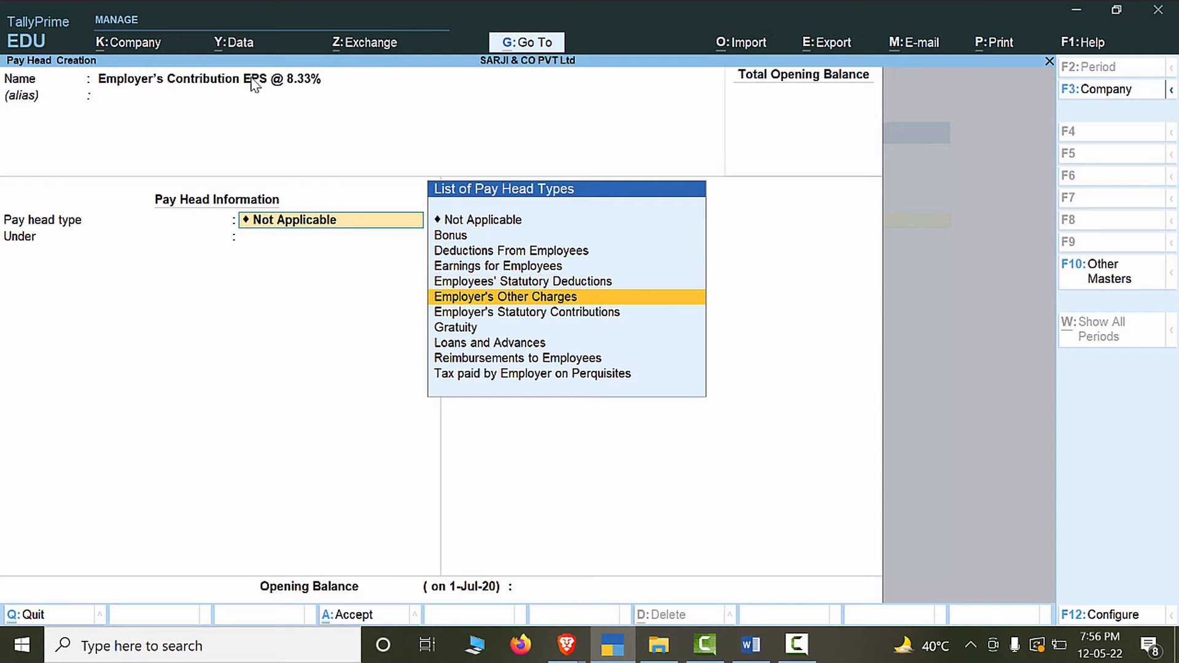
key("Return")
key("BackSpace")
key("Down")
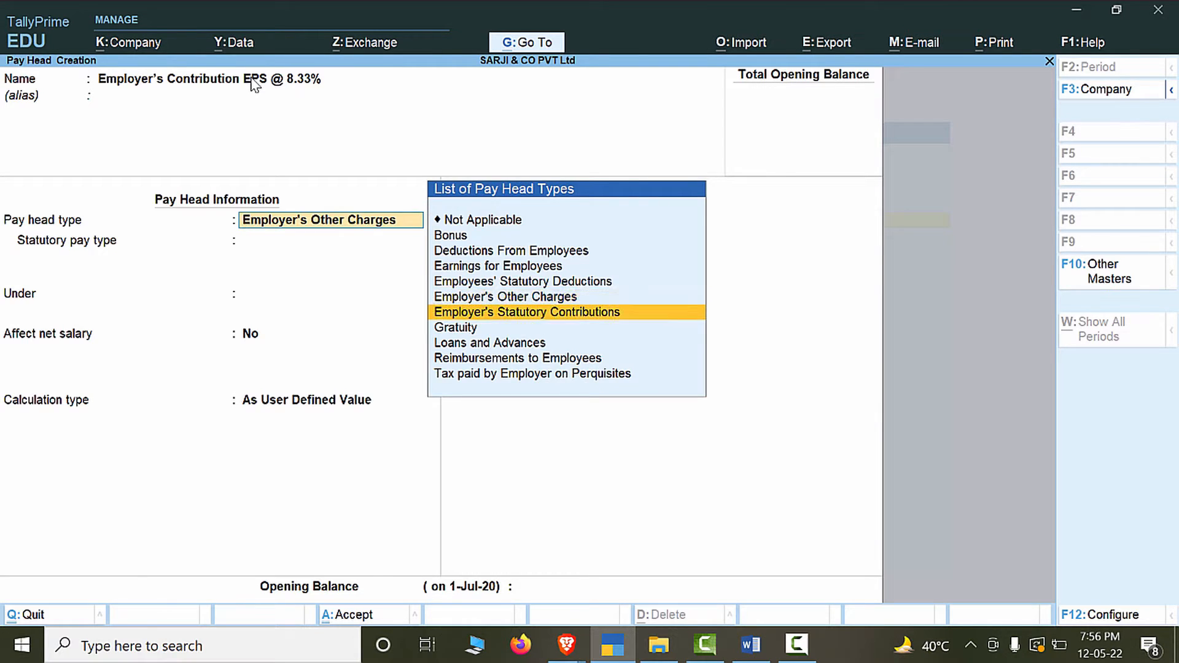
key("Return")
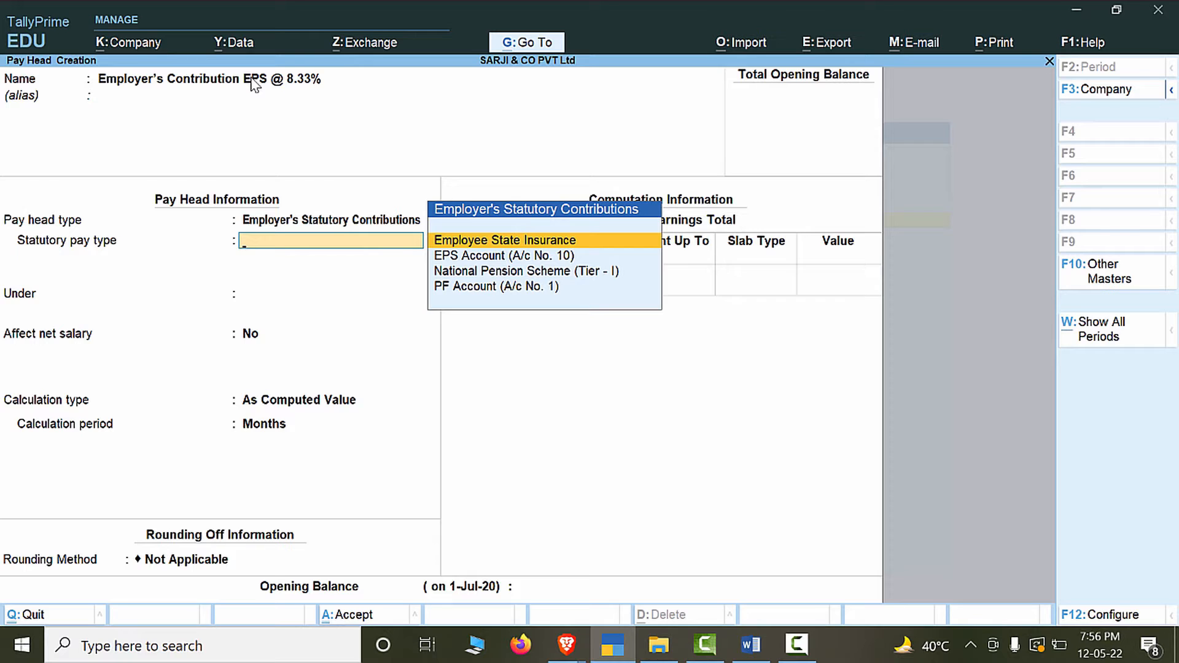
key("Down")
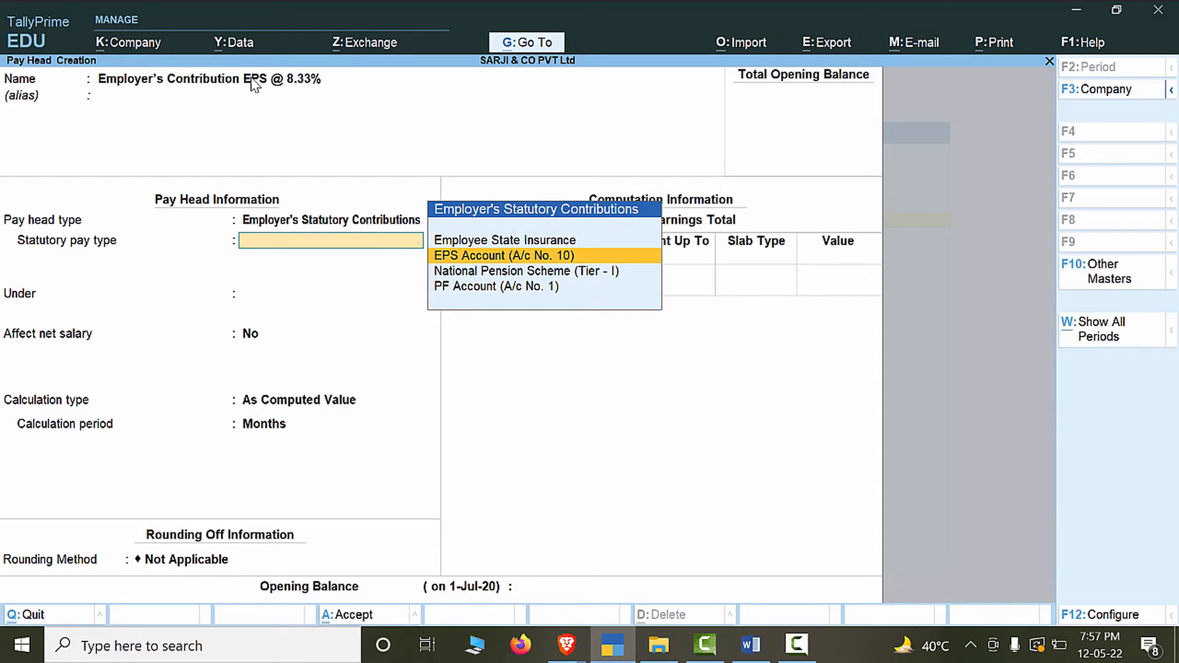
key("Return")
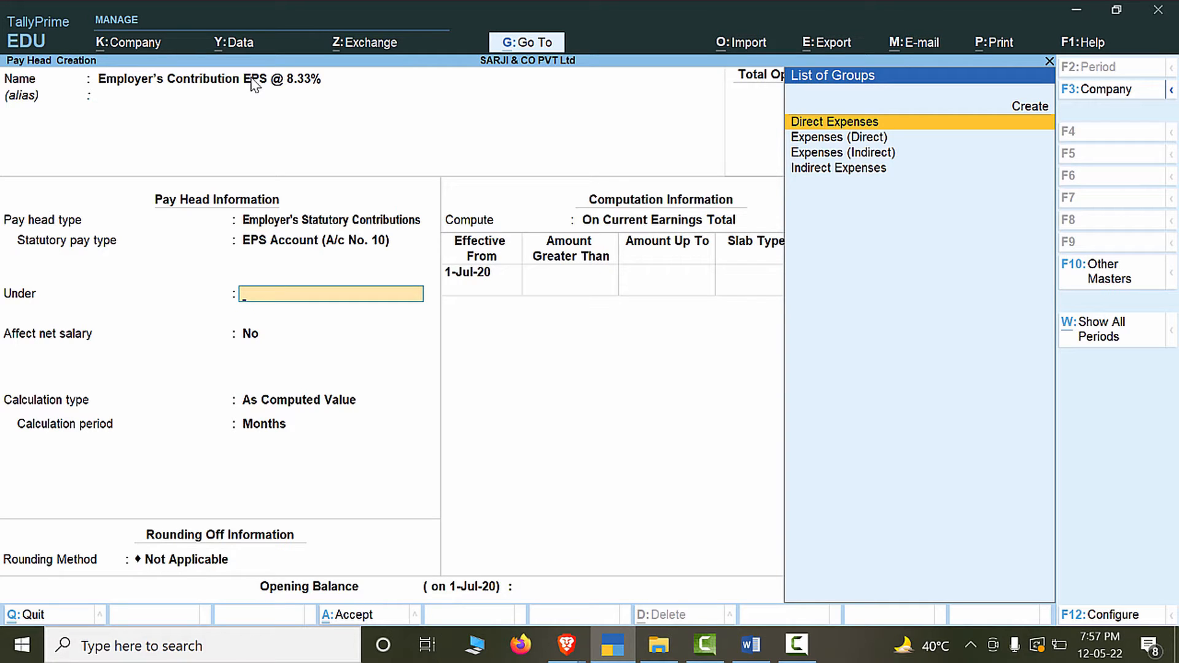
Place the EPS pay head under Indirect Expenses and keep Affect net salary at No.
key("Down")
key("Down")
key("Down")
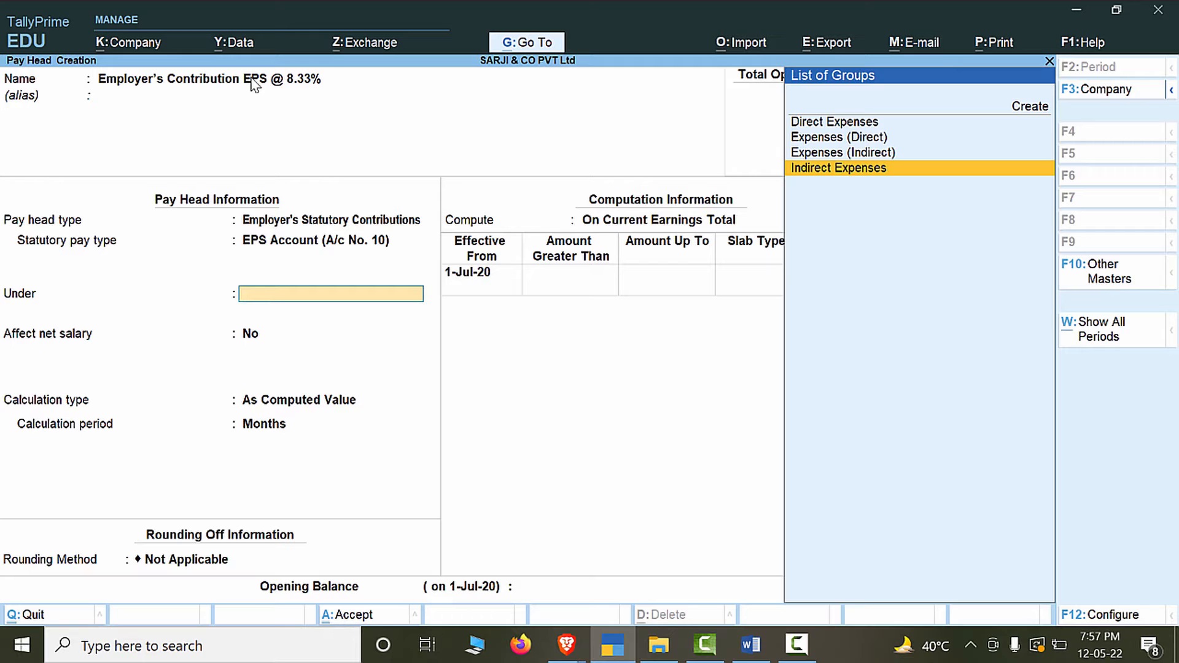
key("Return")
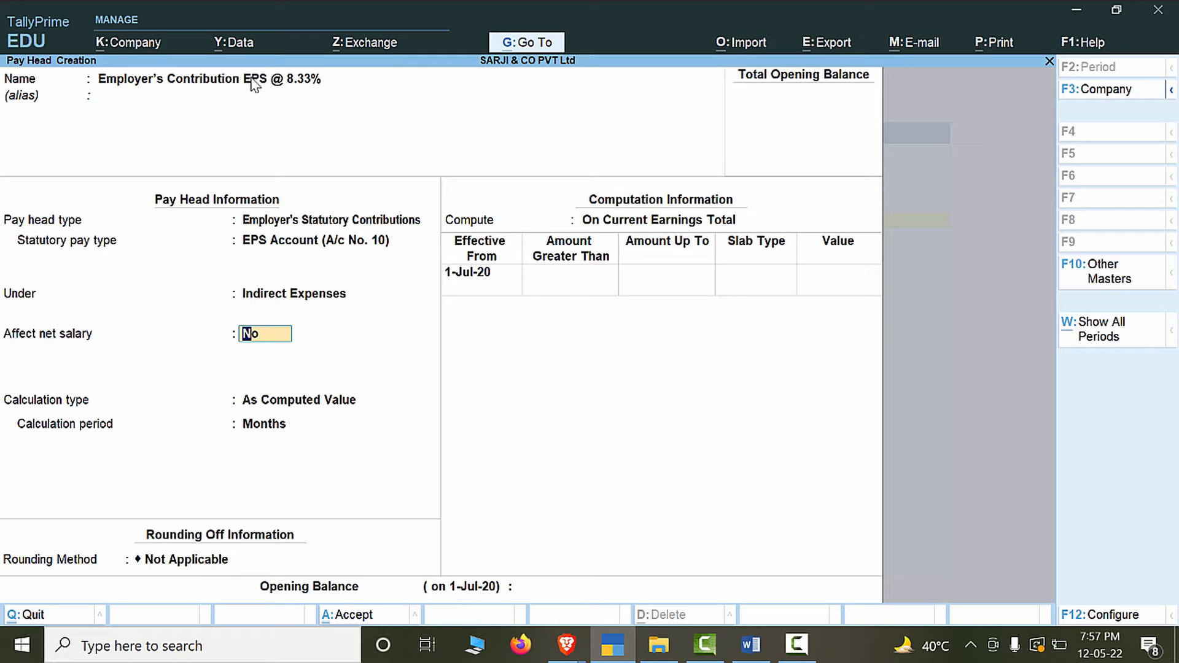
key("Return")
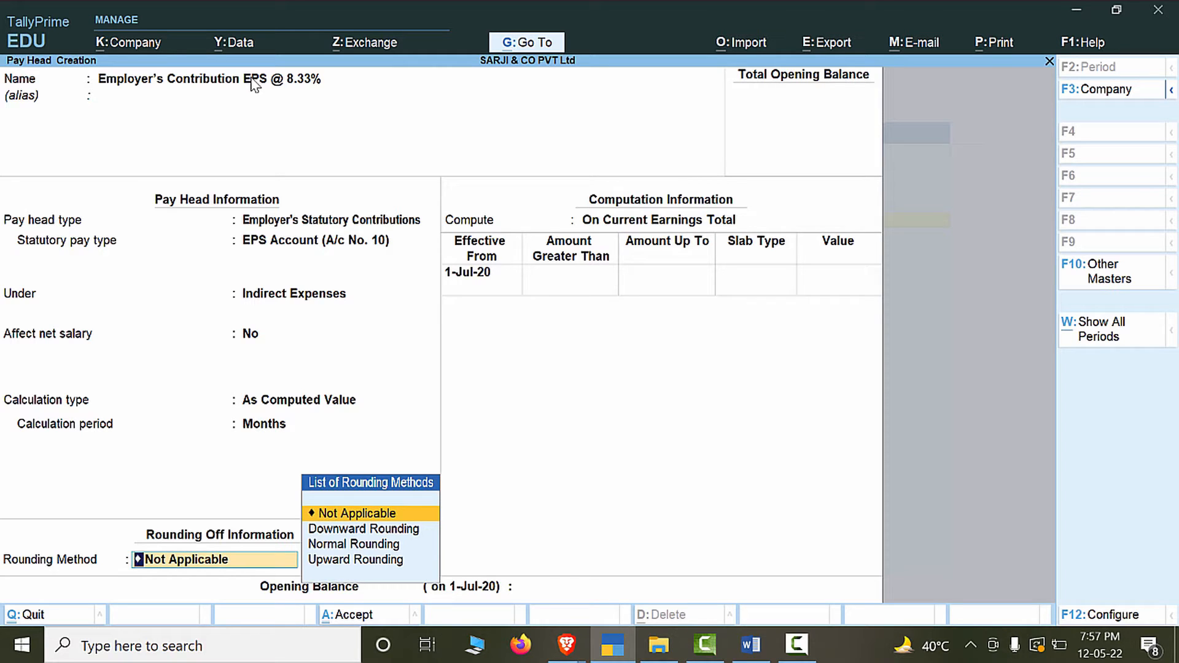
Set the rounding method to Normal Rounding with a limit of 1.
key("Down")
key("Down")
key("Return")
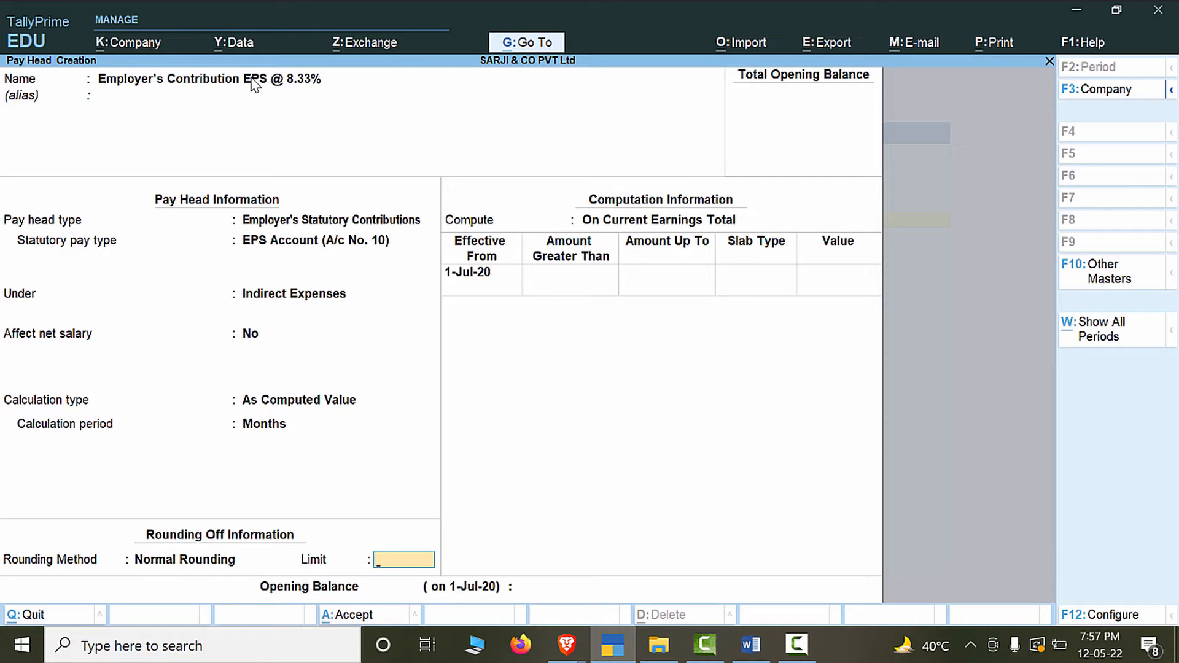
key("Return")
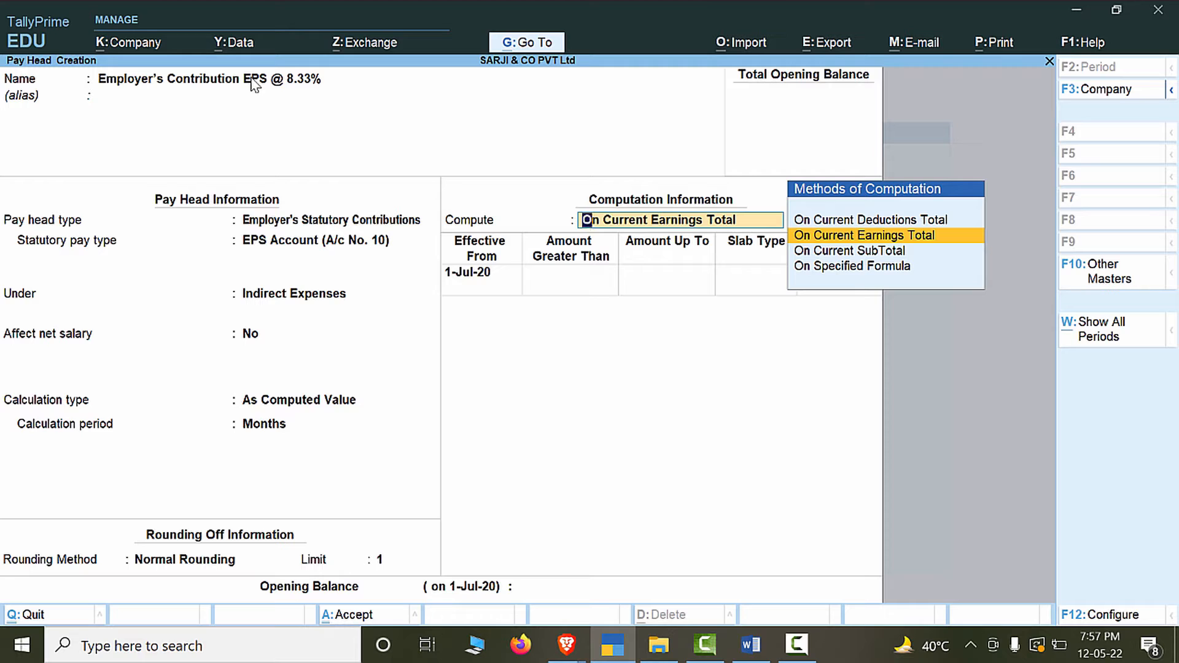
Compute the EPS contribution on a specified formula that contains only the Basic Salary pay head.
key("Down")
key("Down")
key("Up")
key("Down")
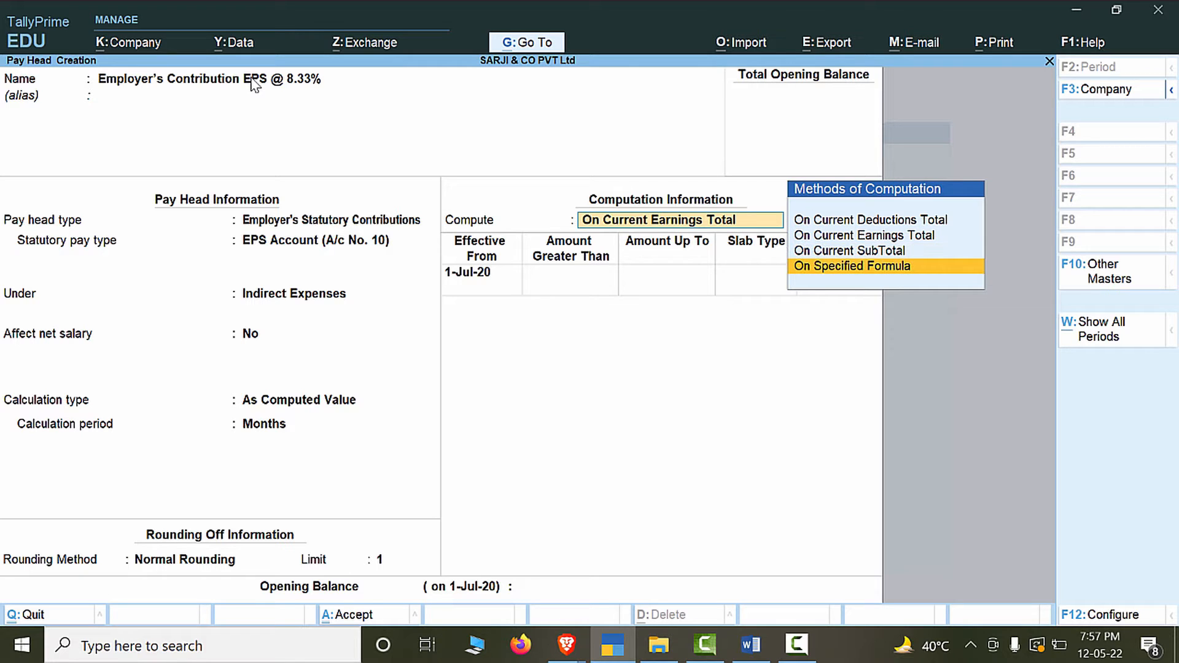
key("Return")
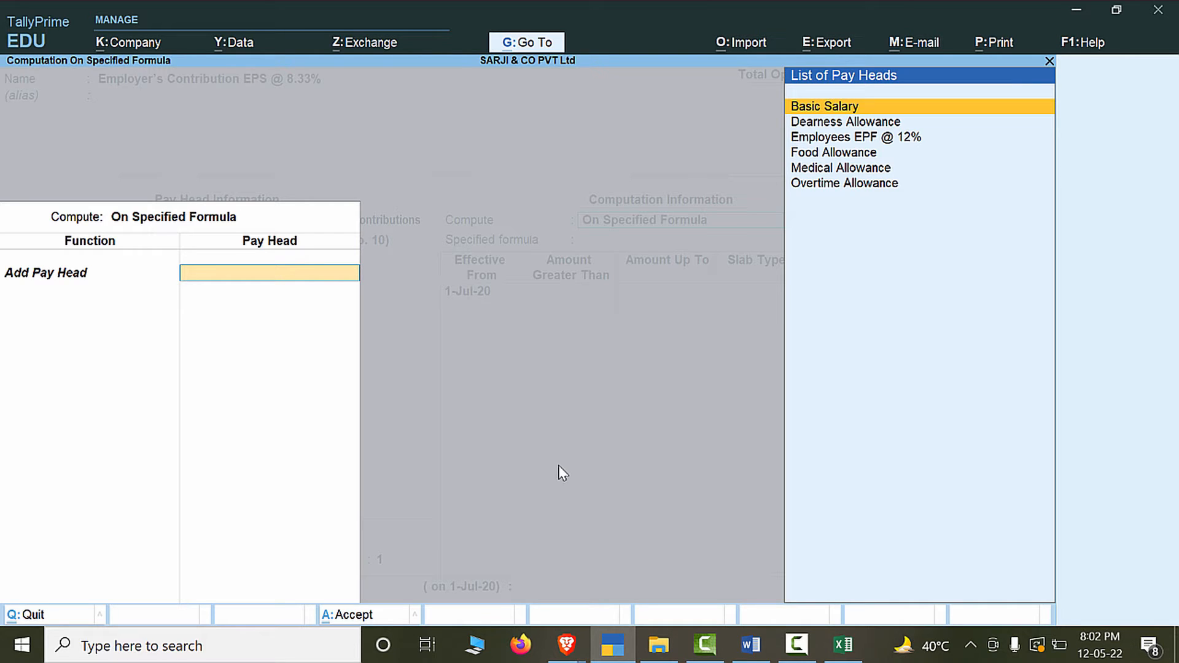
key("Return")
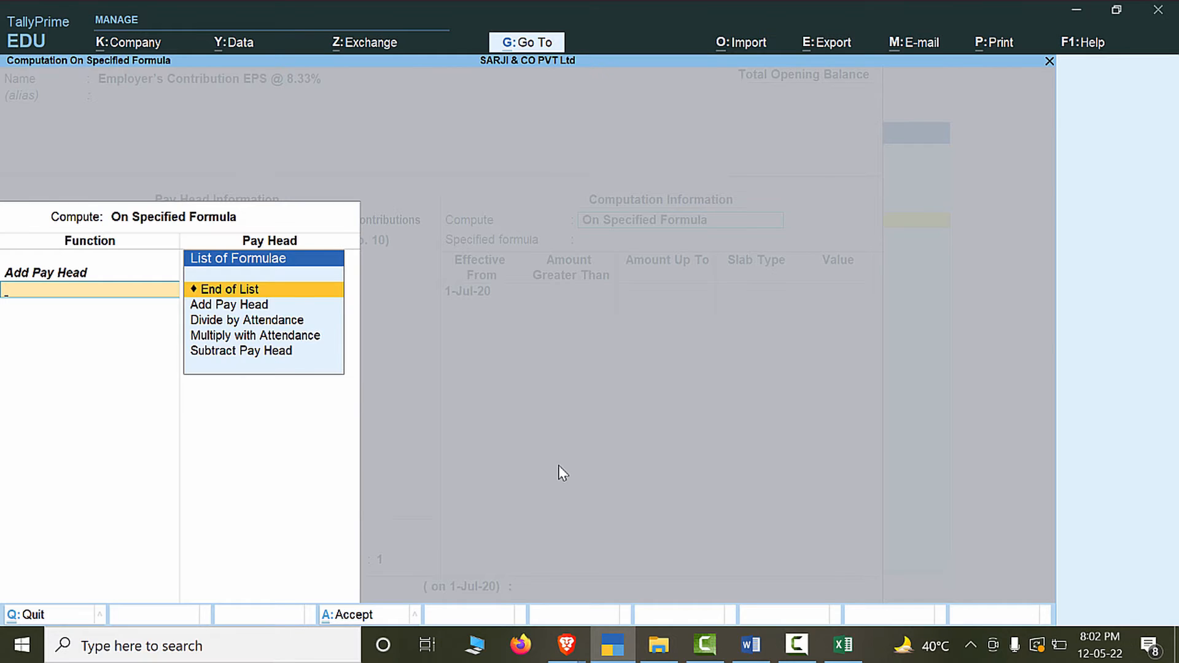
key("Return")
Check the EPS rule in the Word document and add an 8.33% percentage slab up to 6,500 effective from 1-Apr-20.
key("alt+Tab")
scroll(742, 489, "down", 5)
scroll(743, 485, "down", 6)
scroll(752, 476, "up", 1)
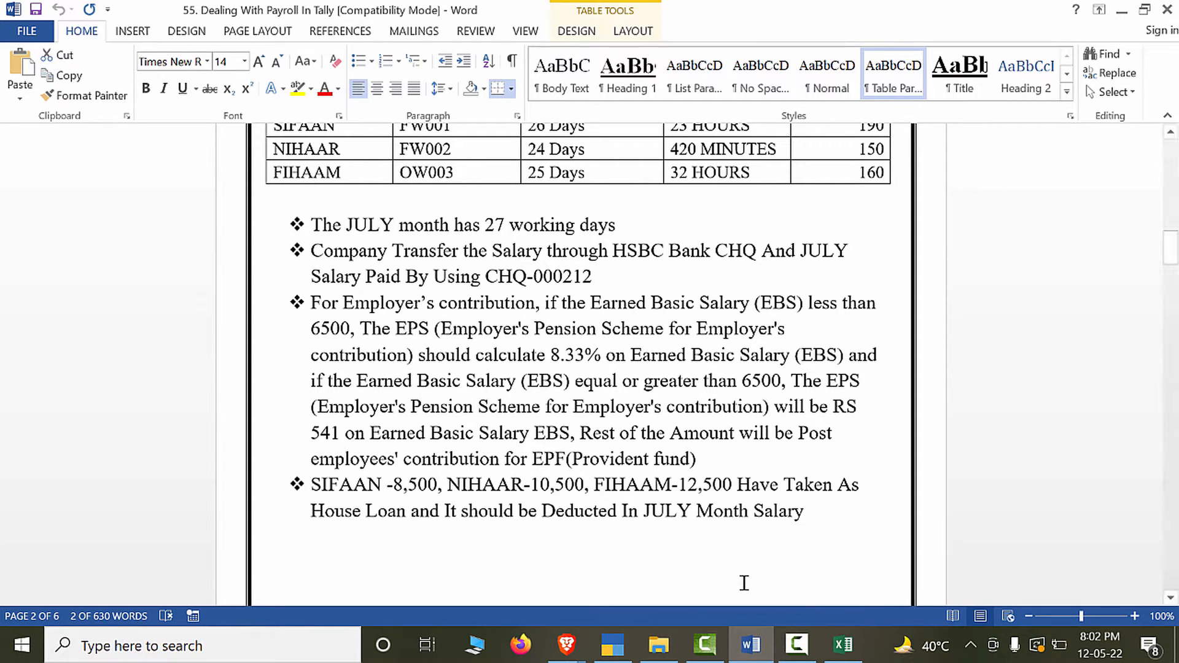
left_click(612, 644)
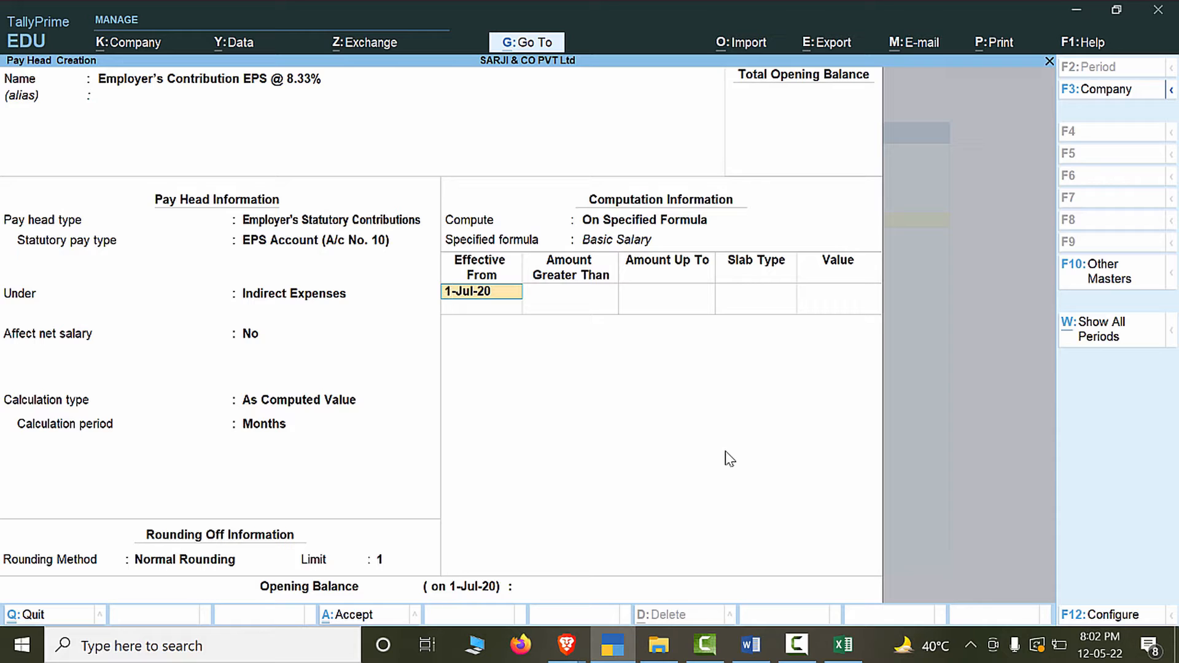
type("1-4-20")
key("Return")
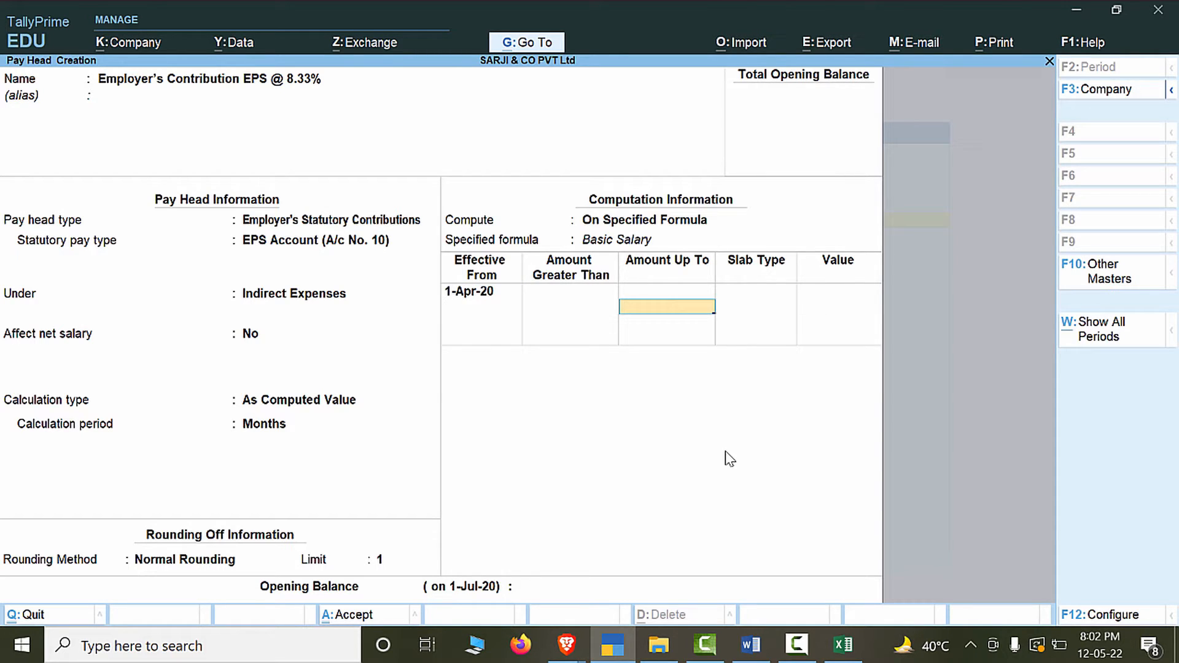
type("6500")
key("Return")
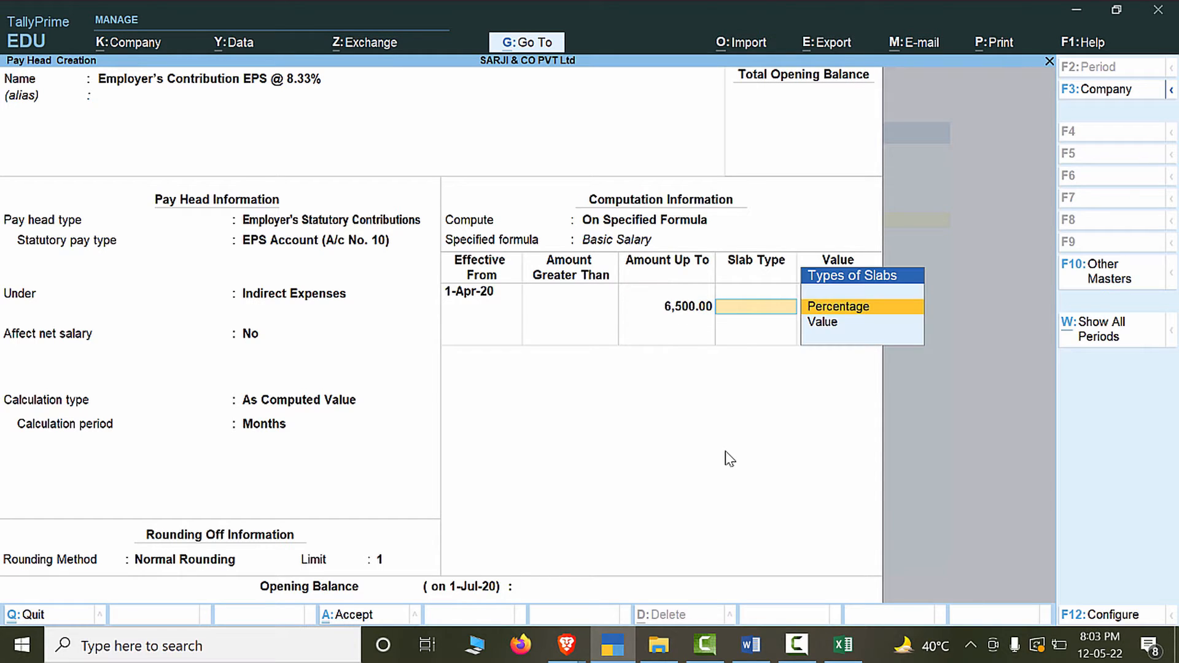
key("Return")
type("8.")
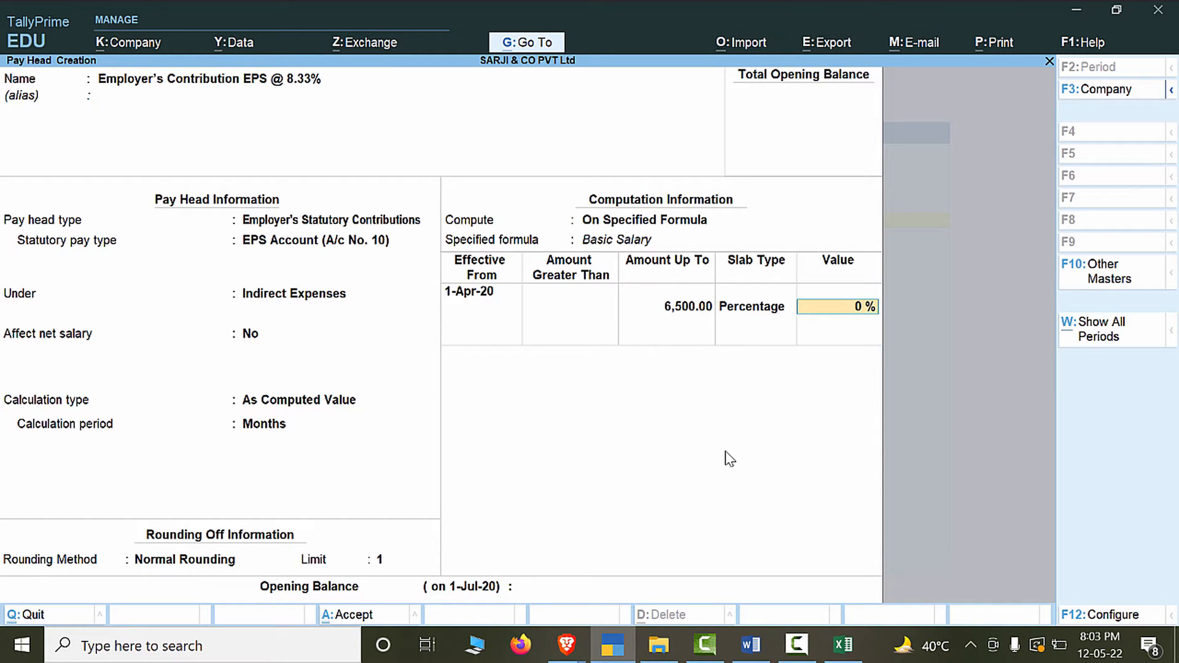
type("33")
key("Return")
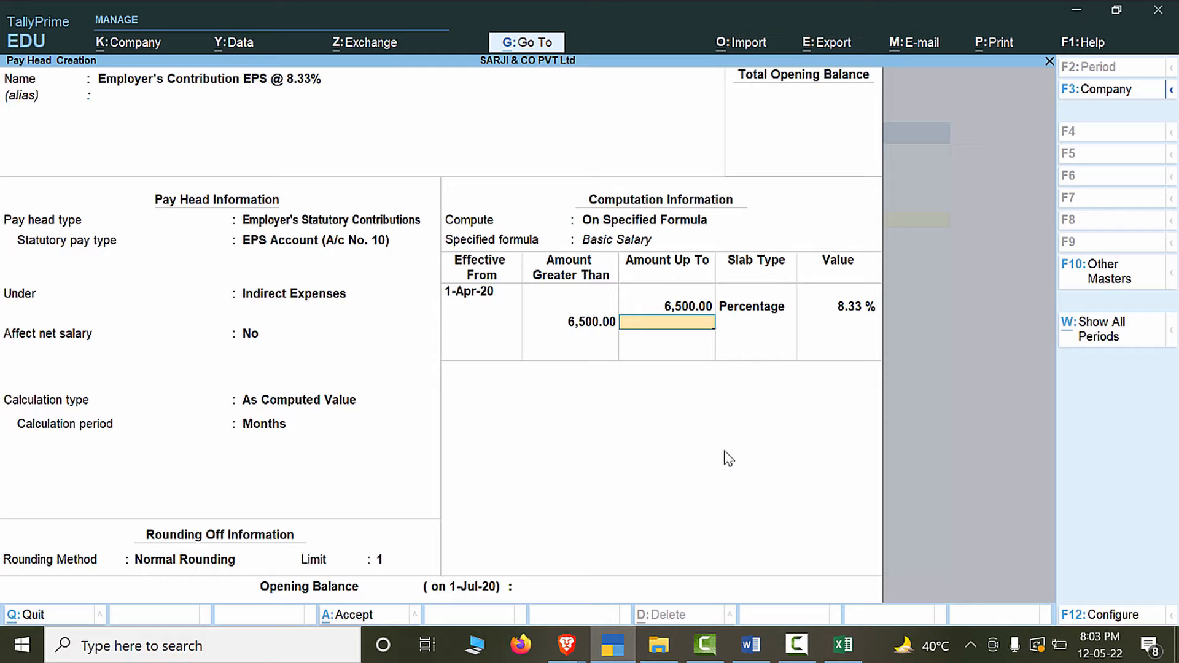
Add a second slab for amounts above 6,500 with slab type Value and a value of 541.
key("Return")
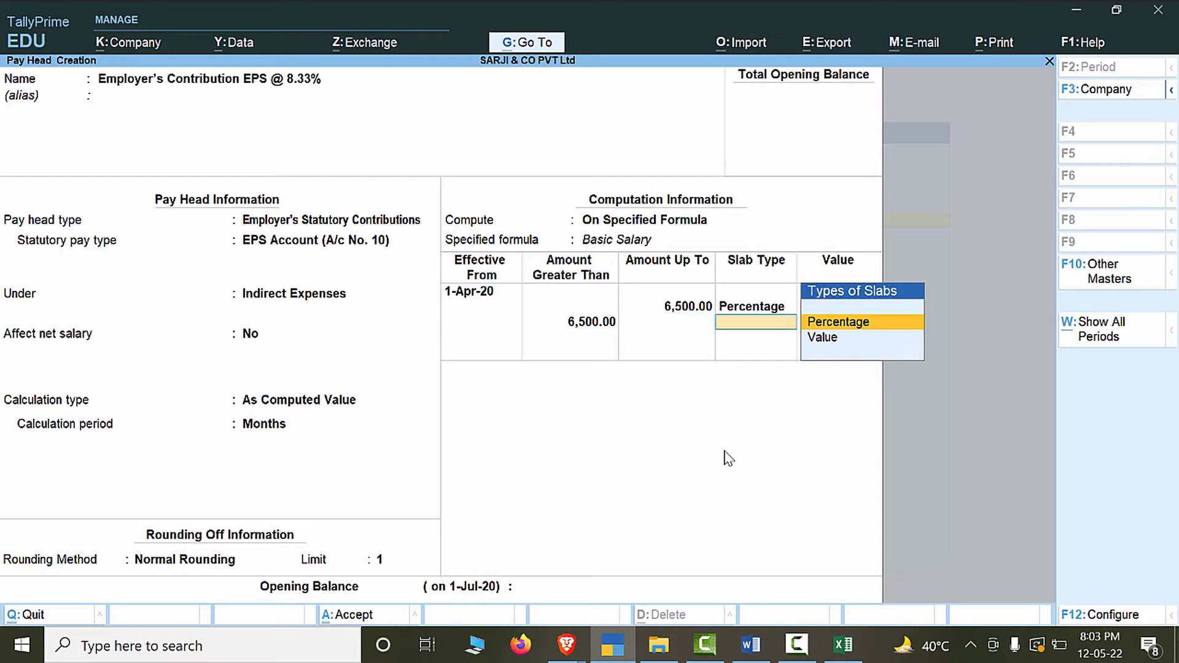
key("Down")
key("Return")
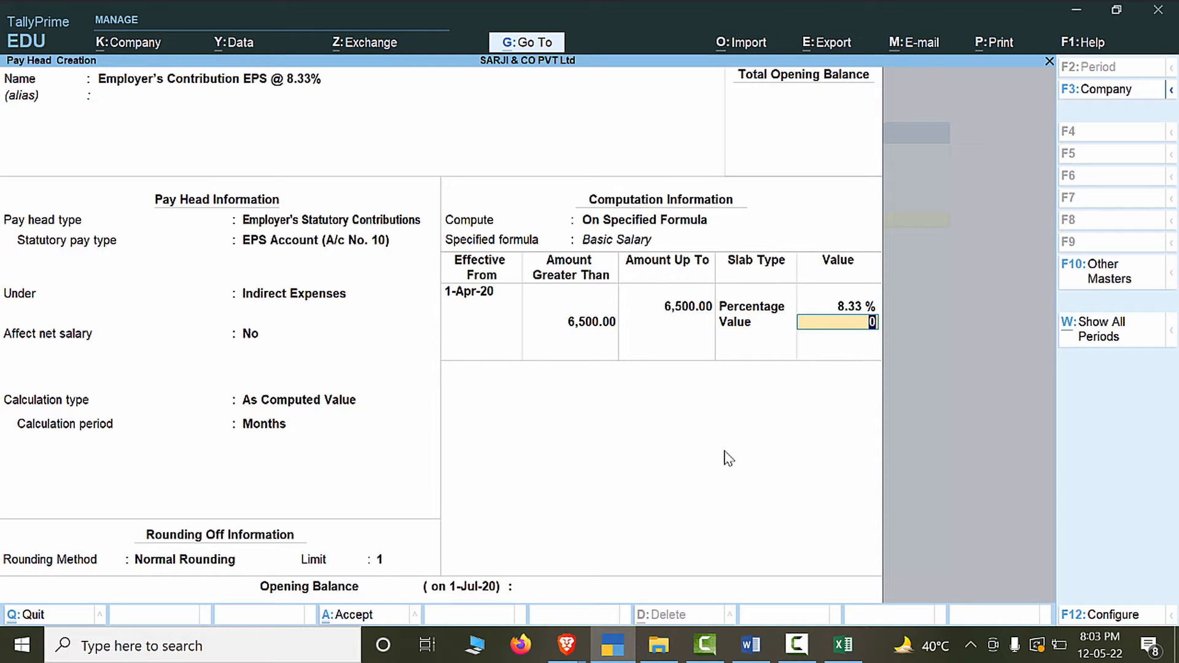
type("541")
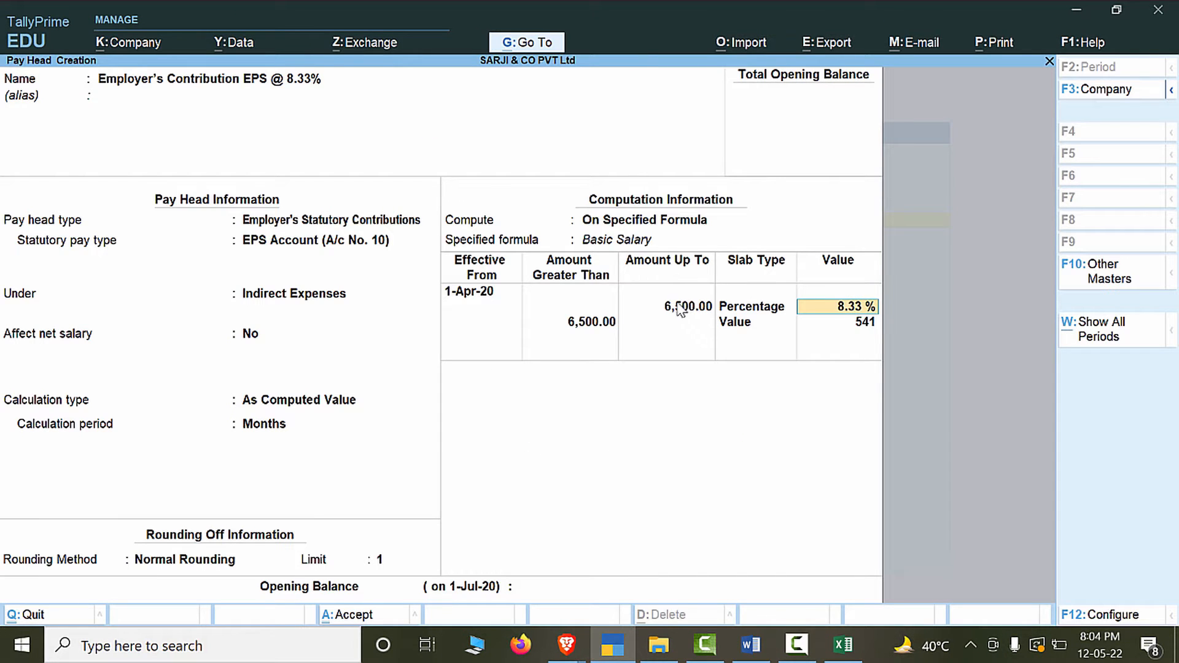
Recheck the 6500 threshold in the Word document, re-enter 541 for the slab above 6,500, and save the EPS pay head.
key("alt+Tab")
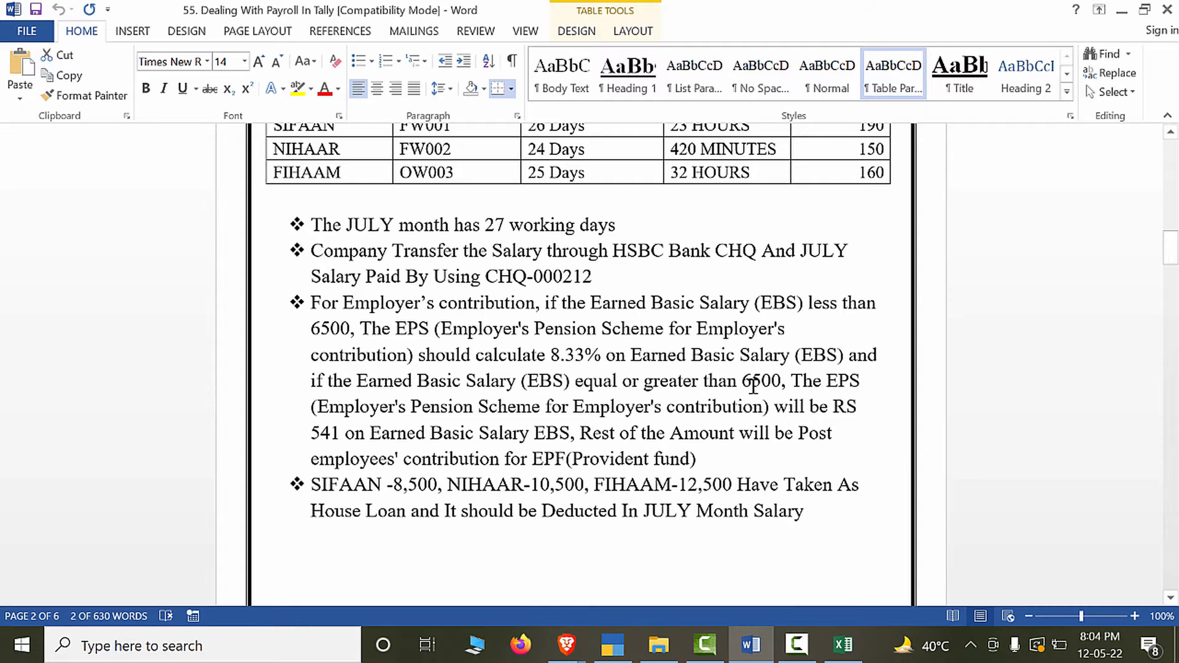
key("alt+Tab")
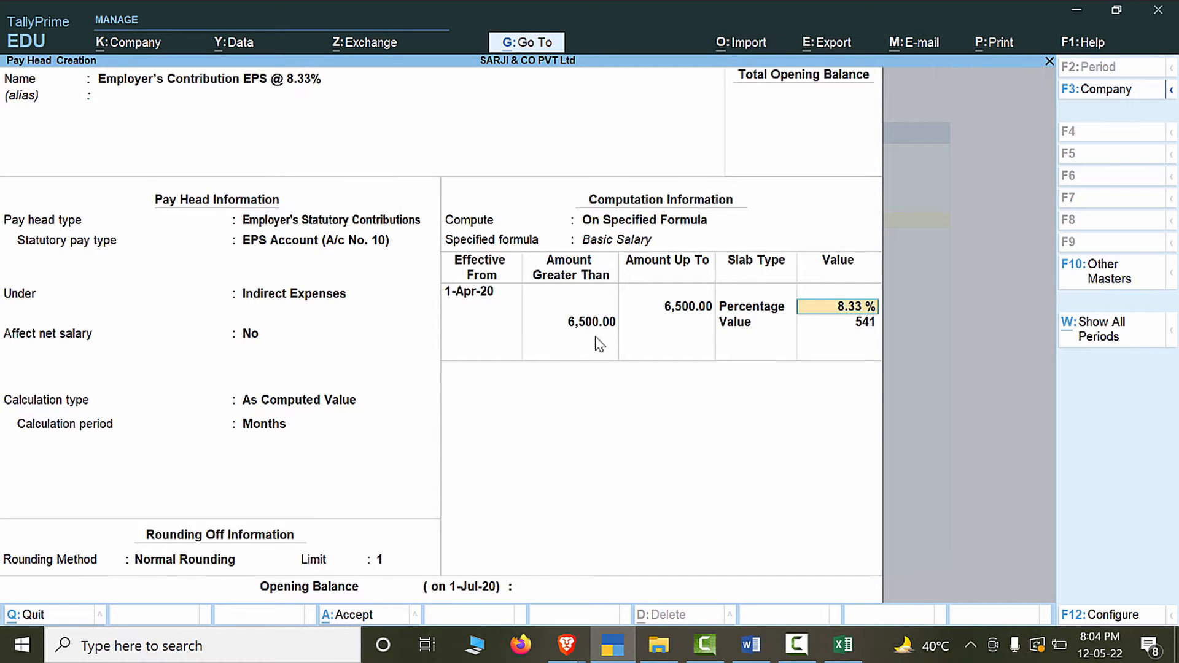
left_click(587, 324)
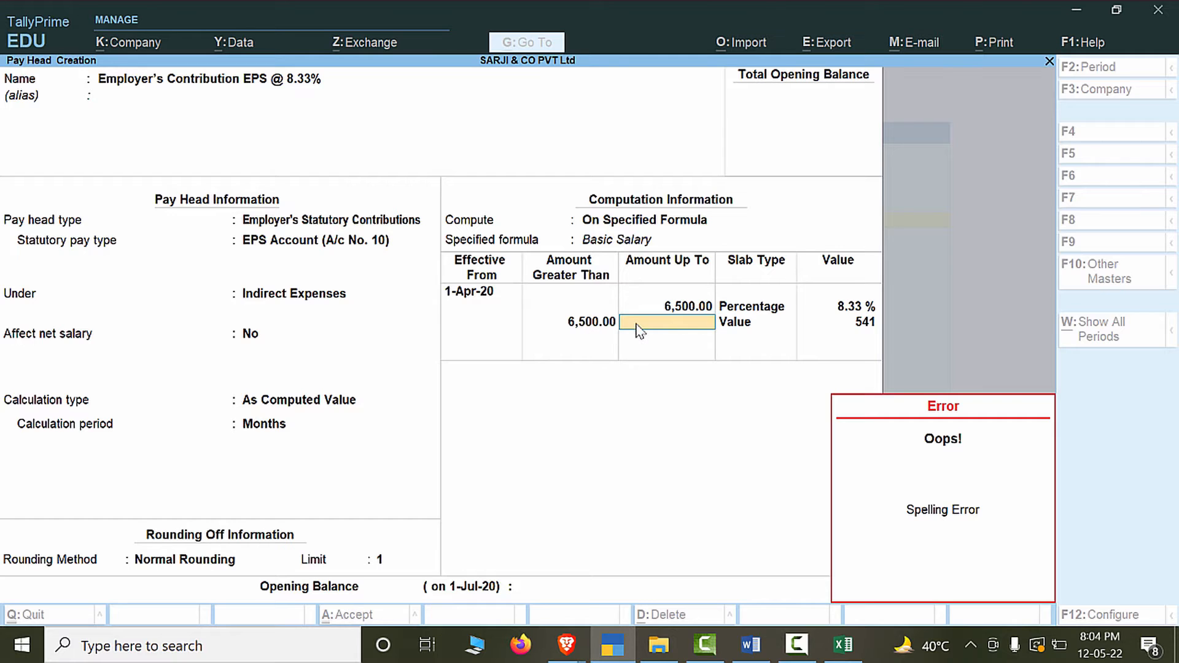
key("Return")
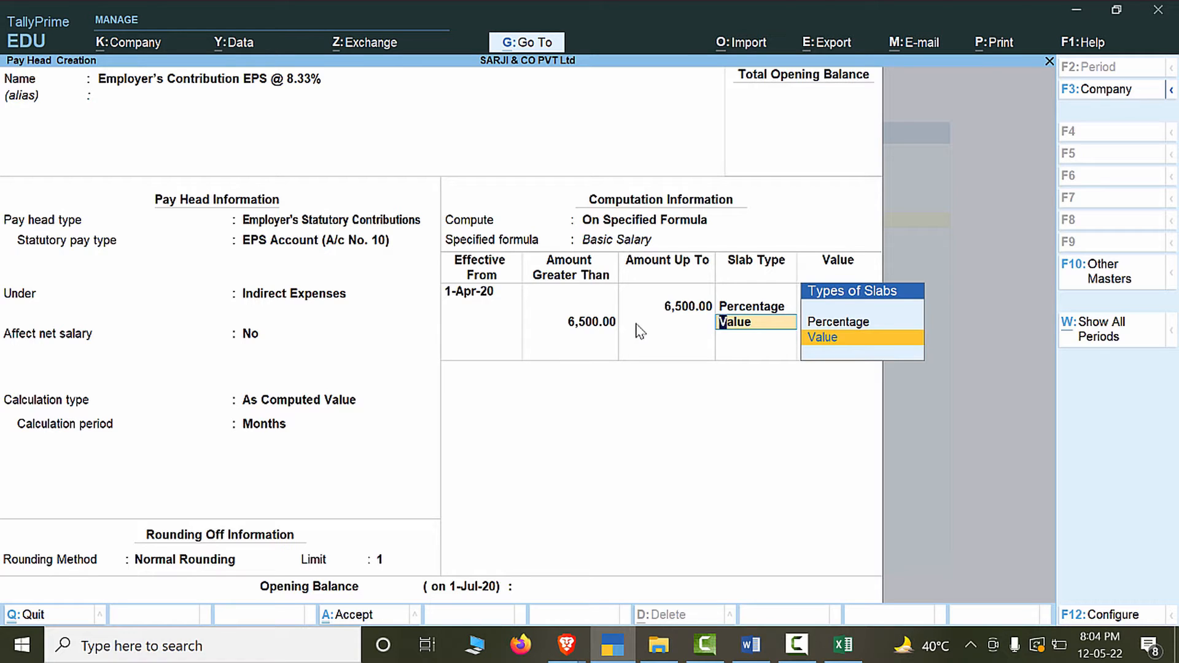
key("Return")
type("541")
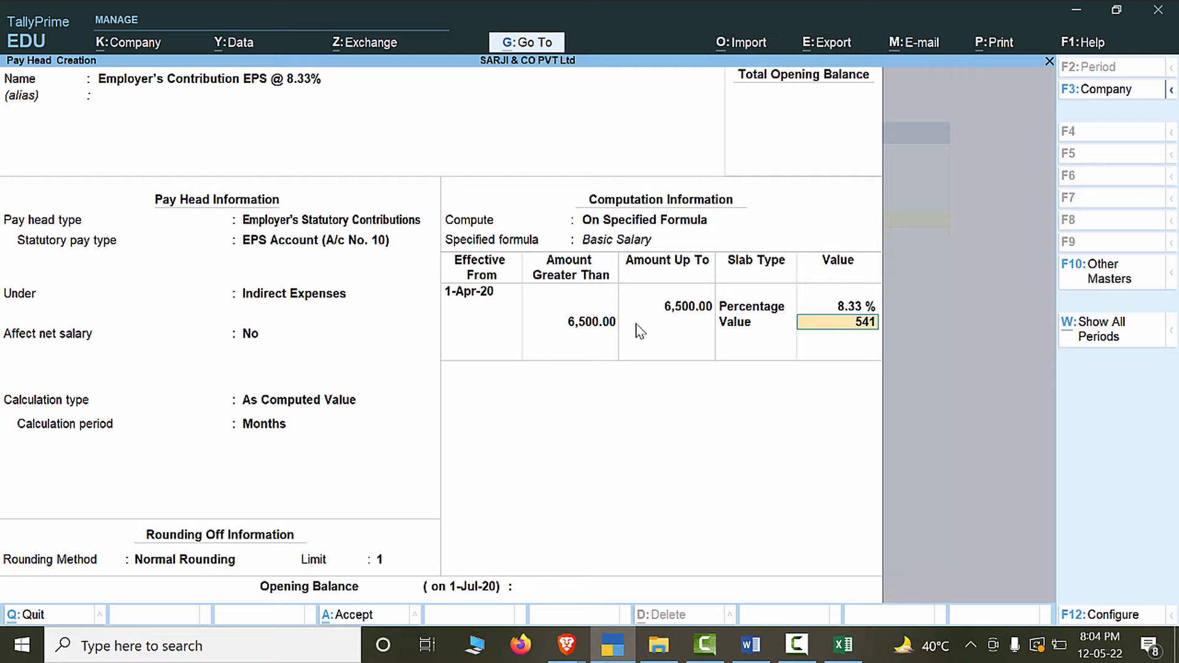
key("ctrl")
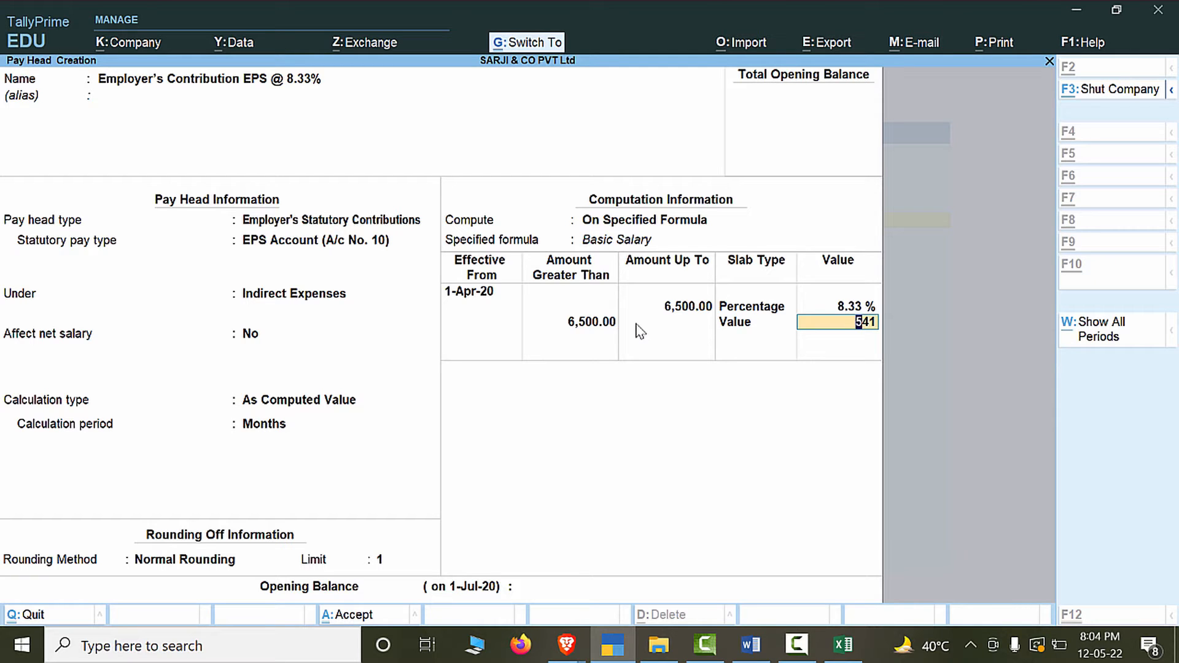
type("a")
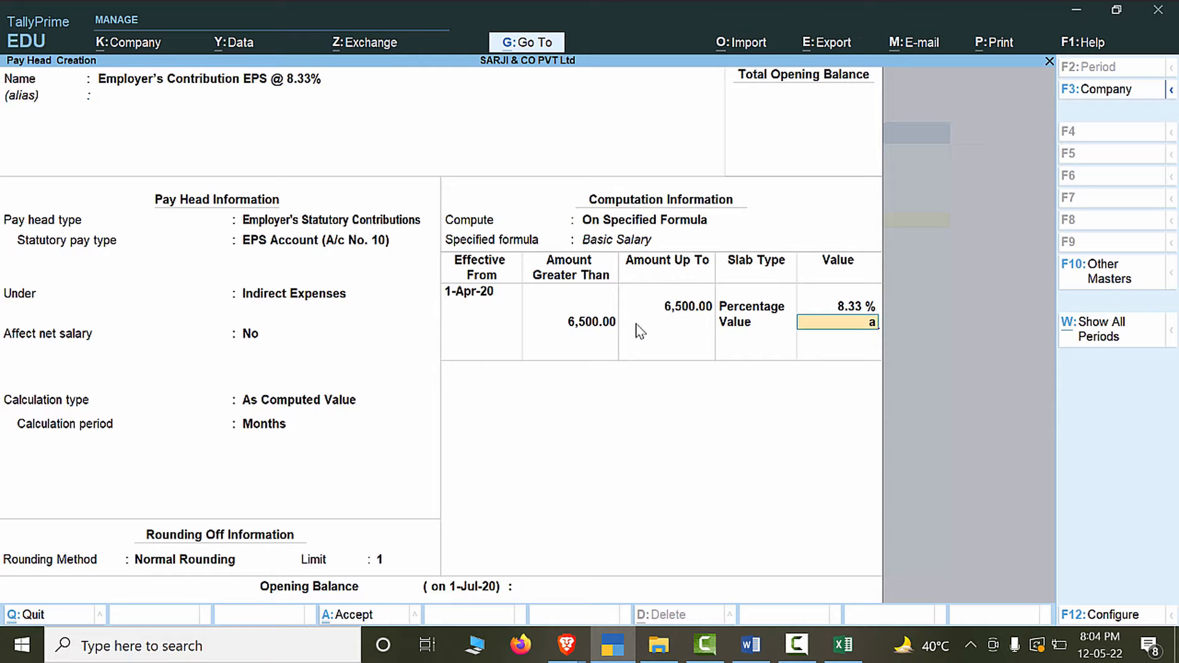
type("541")
key("Return")
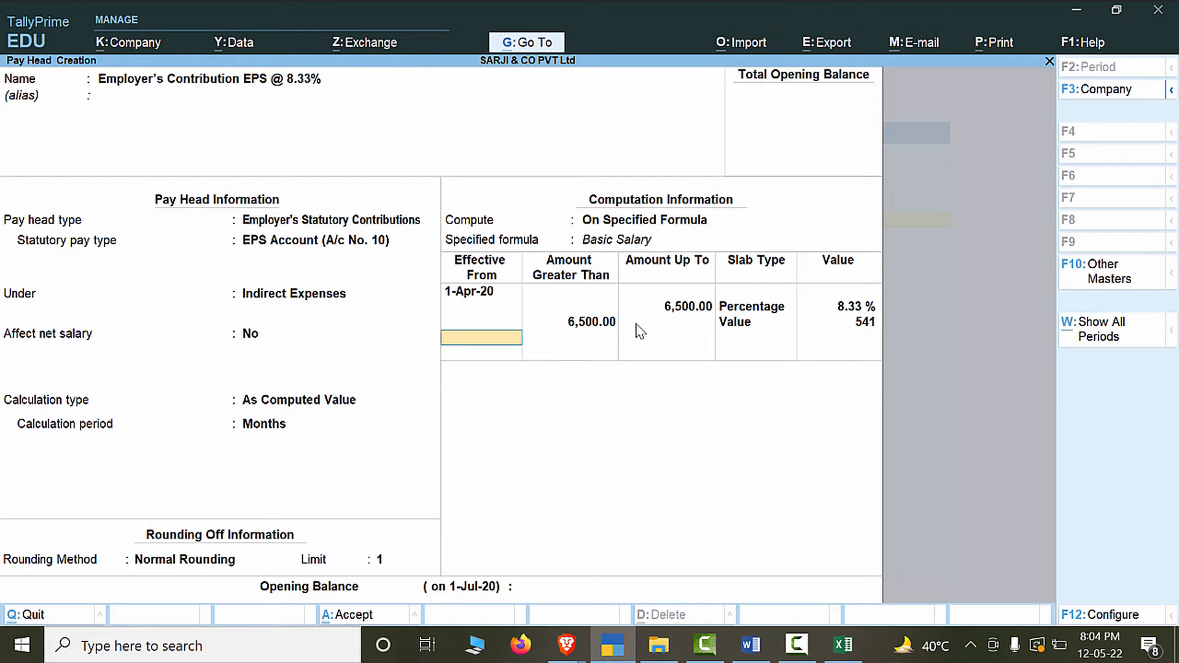
key("ctrl+a")
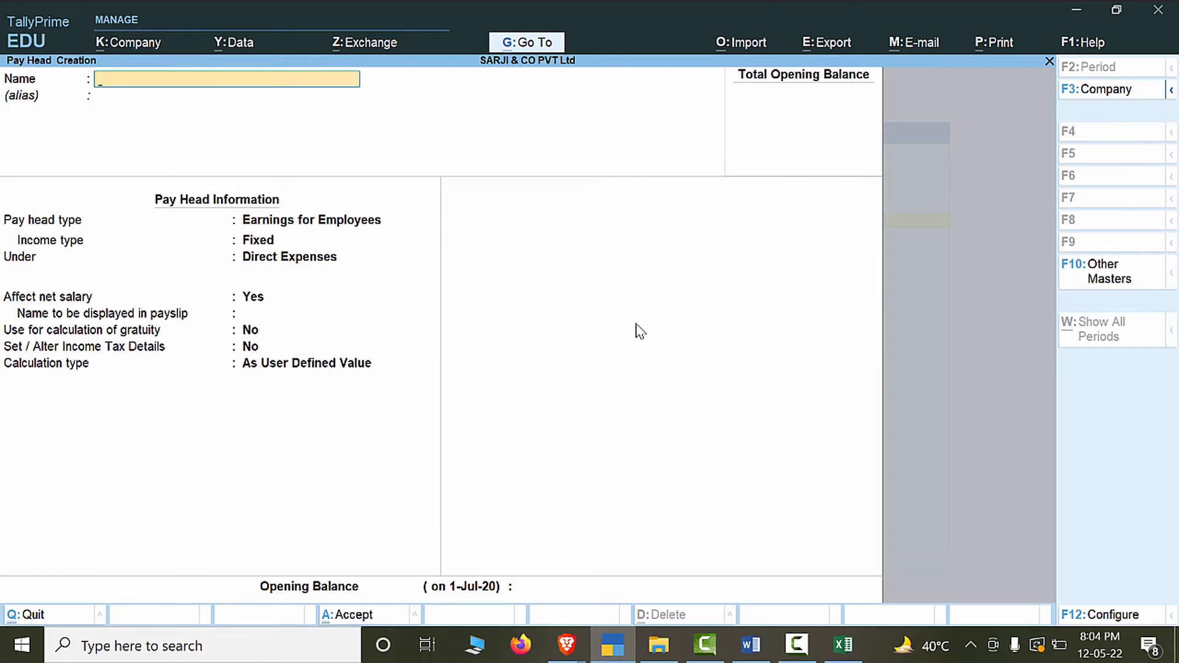
Consult the employer's contribution rule in the Word document and name the new pay head Employers Contribution EPF @ 3.67 in TallyPrime.
left_click(750, 644)
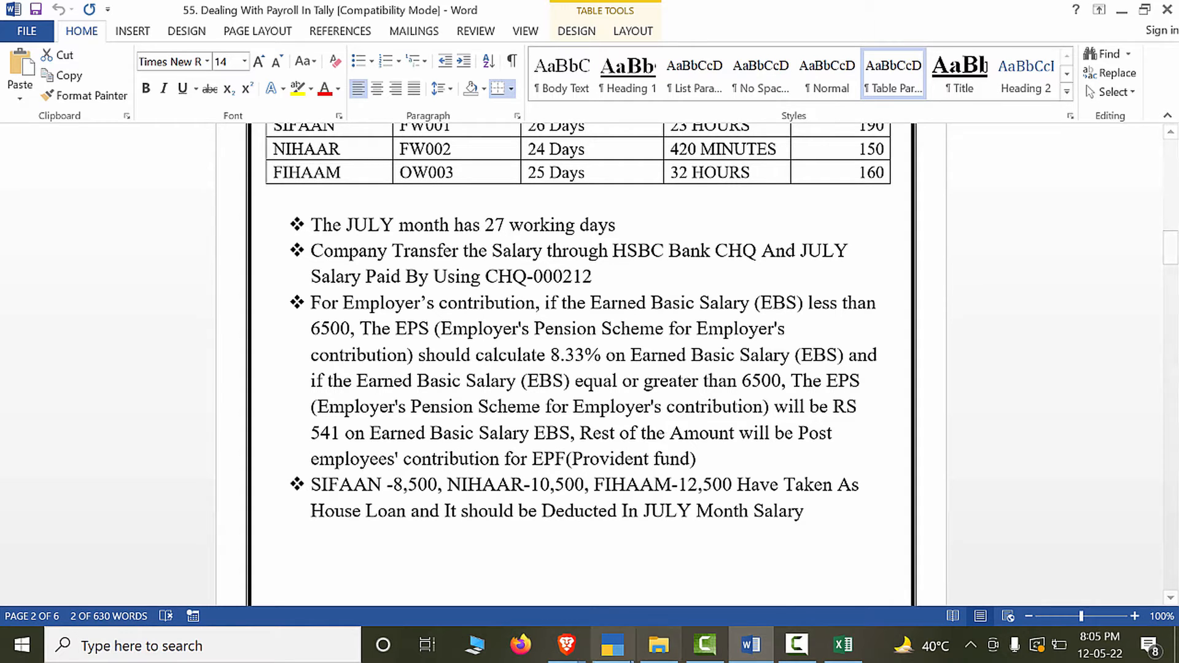
left_click(612, 644)
type("E")
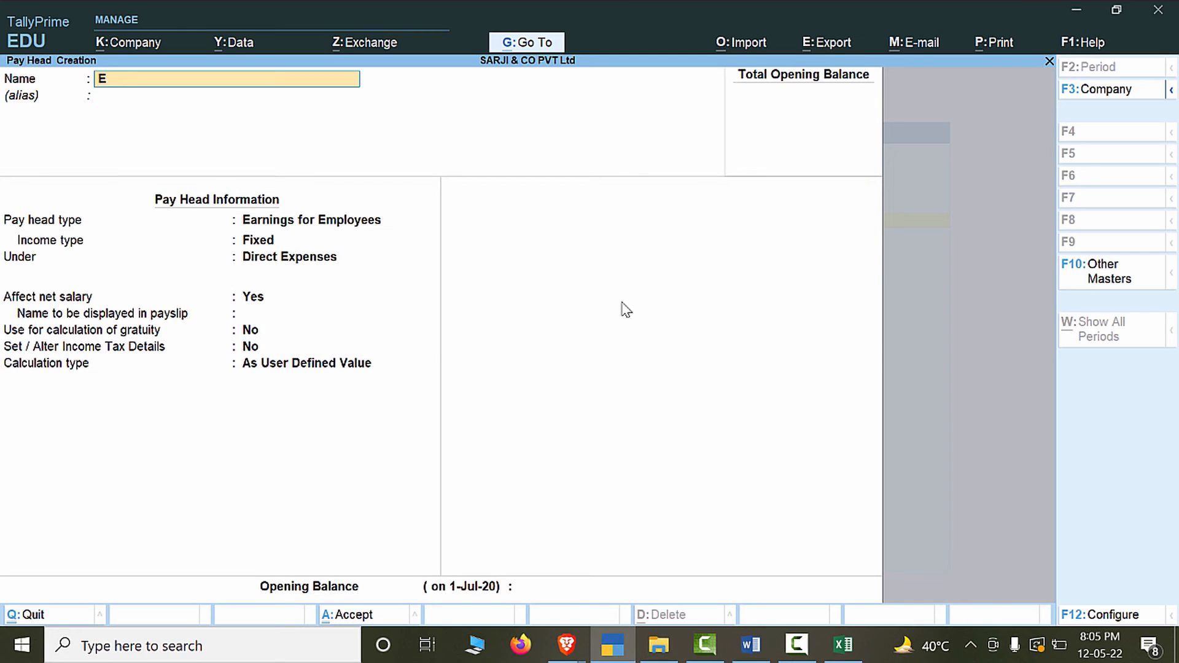
type("mployers Contribution")
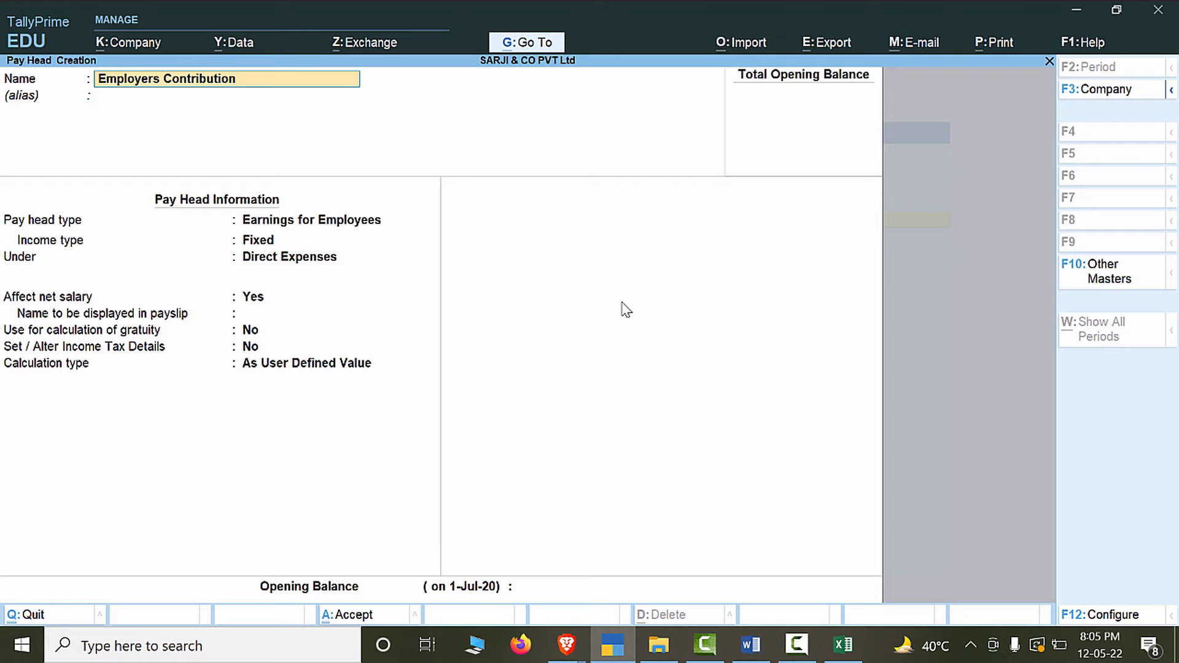
type(" EPF")
type("@ 3.67")
key("Return")
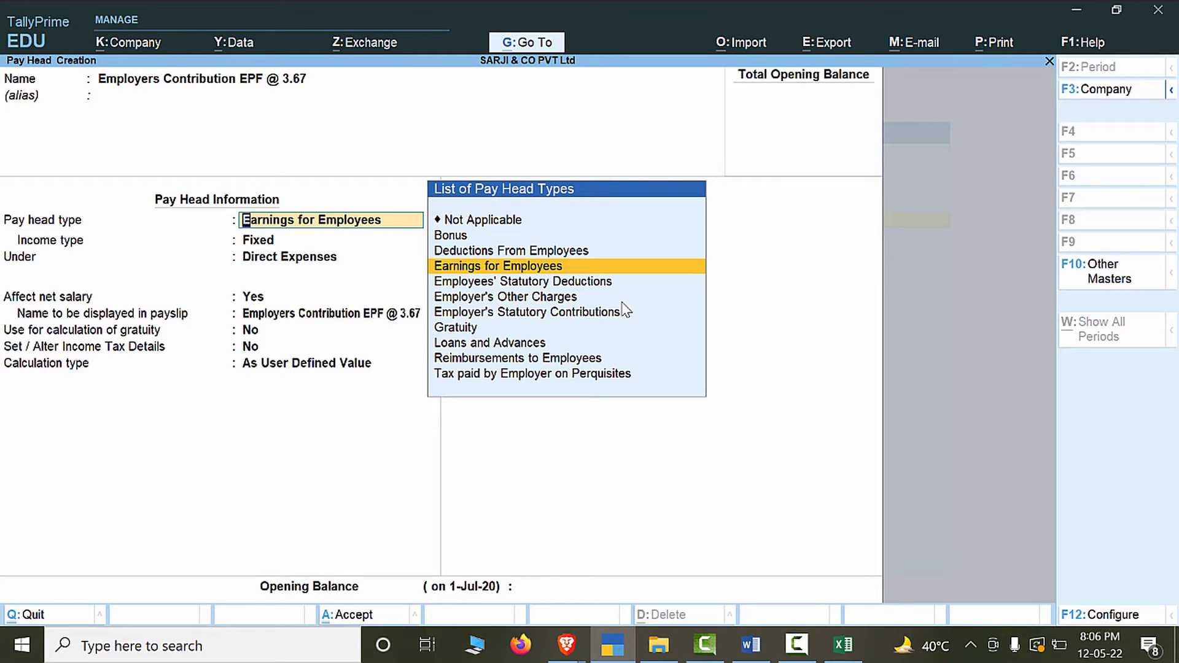
Set the pay head type to Employer's Statutory Contributions and the statutory pay type to PF Account (A/c No. 1).
left_click(624, 311)
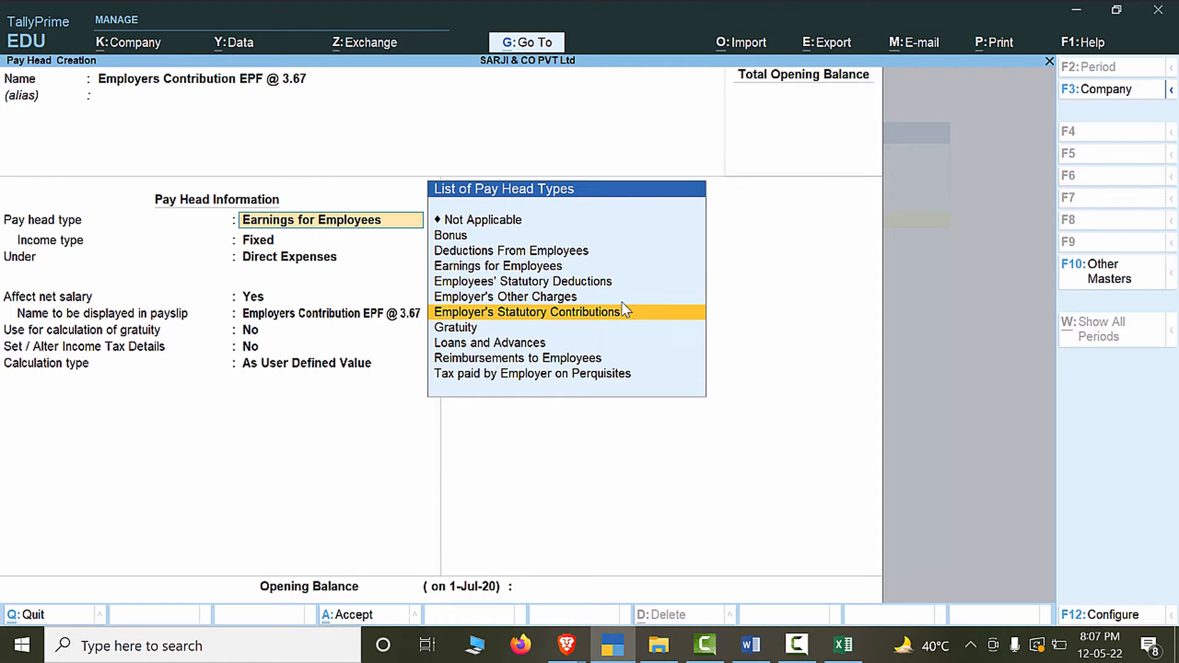
left_click(622, 304)
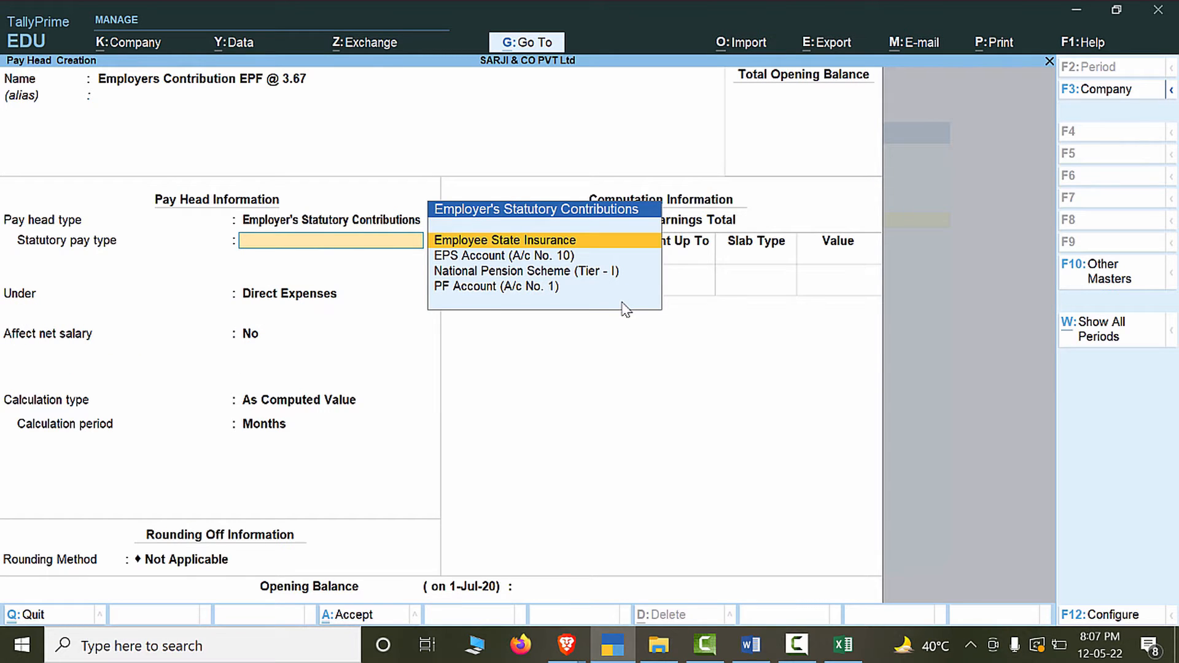
key("Down")
key("Down")
key("Down")
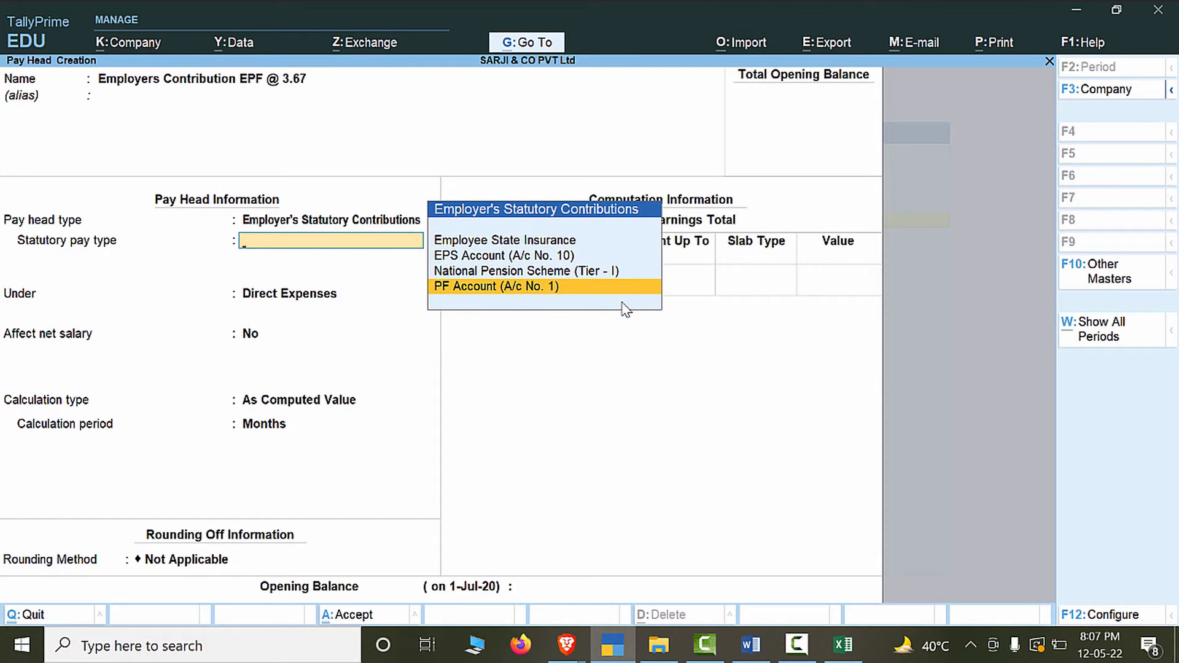
key("Return")
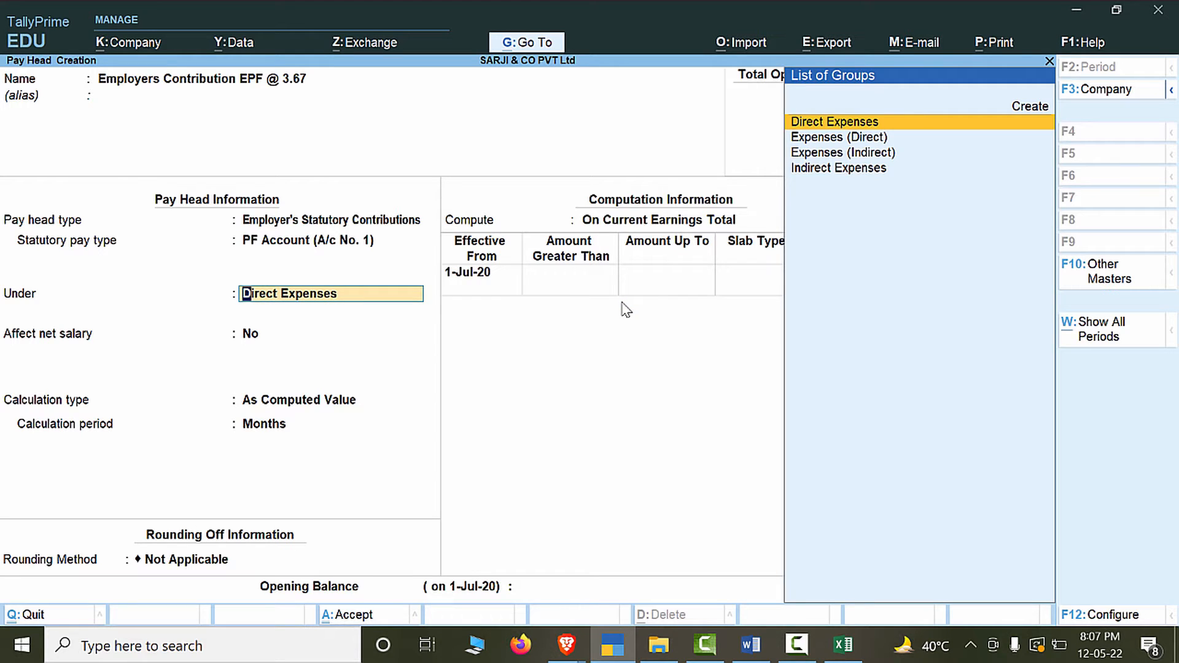
Group the EPF pay head under Indirect Expenses and set Normal Rounding with a limit of 1.
key("Down")
key("Down")
key("Down")
key("Return")
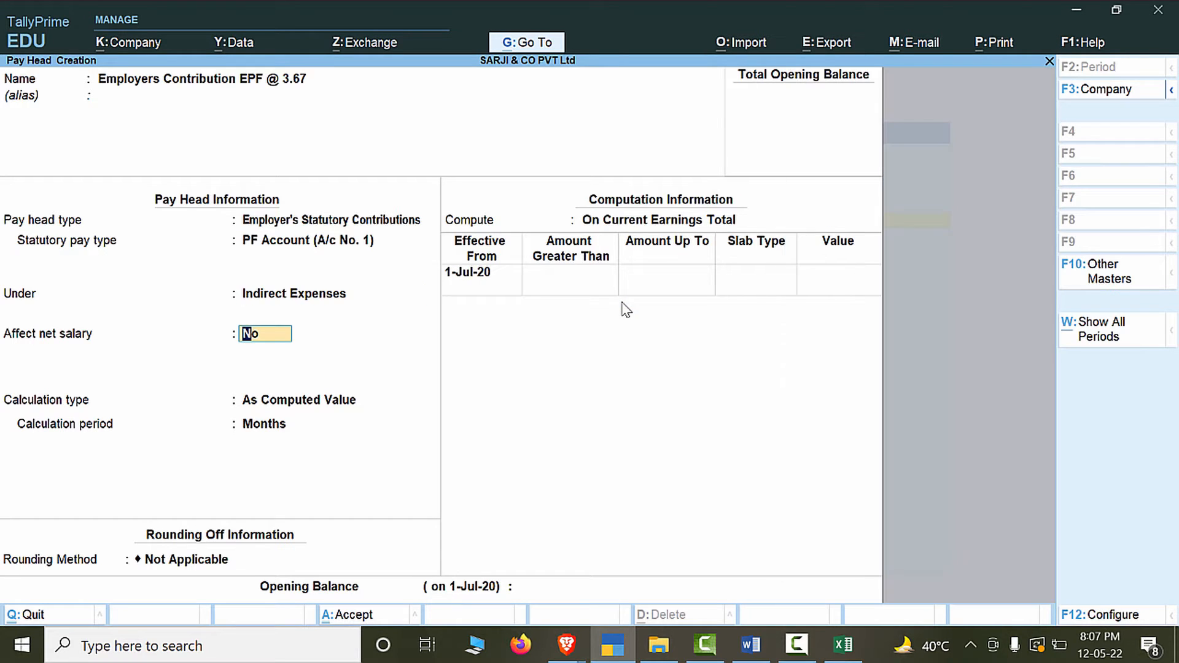
key("Return")
key("Down")
key("Down")
key("Return")
key("Return")
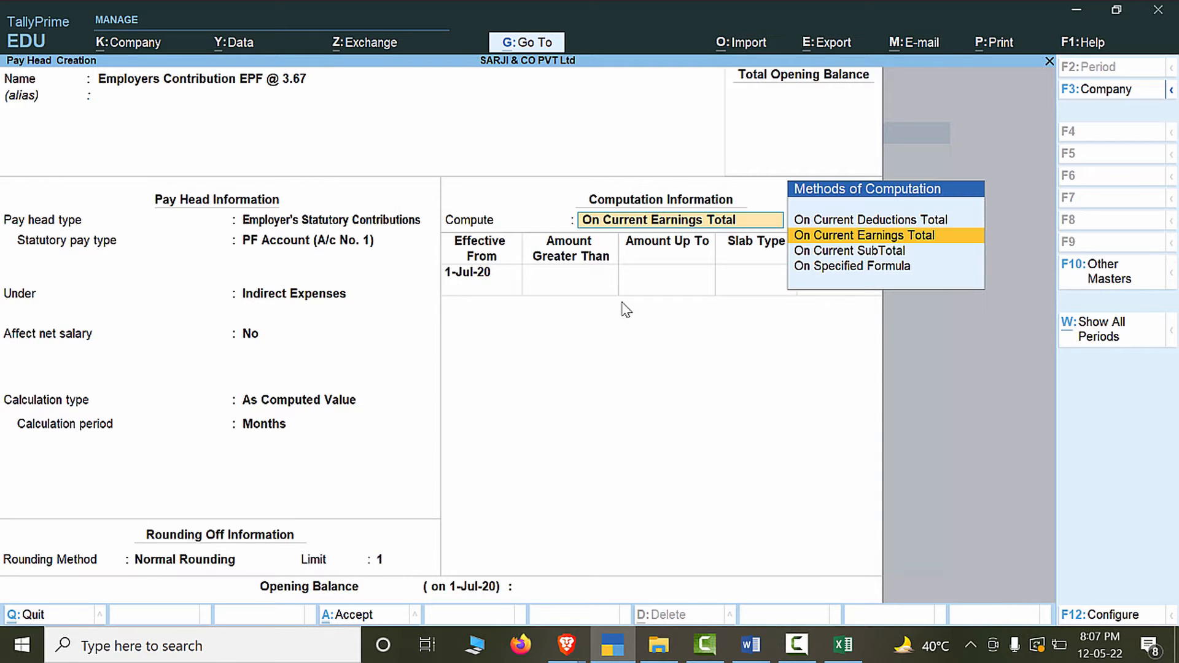
Compute the pay head on a specified formula and add Employees EPF @ 12% as its first pay head.
key("Down")
key("Down")
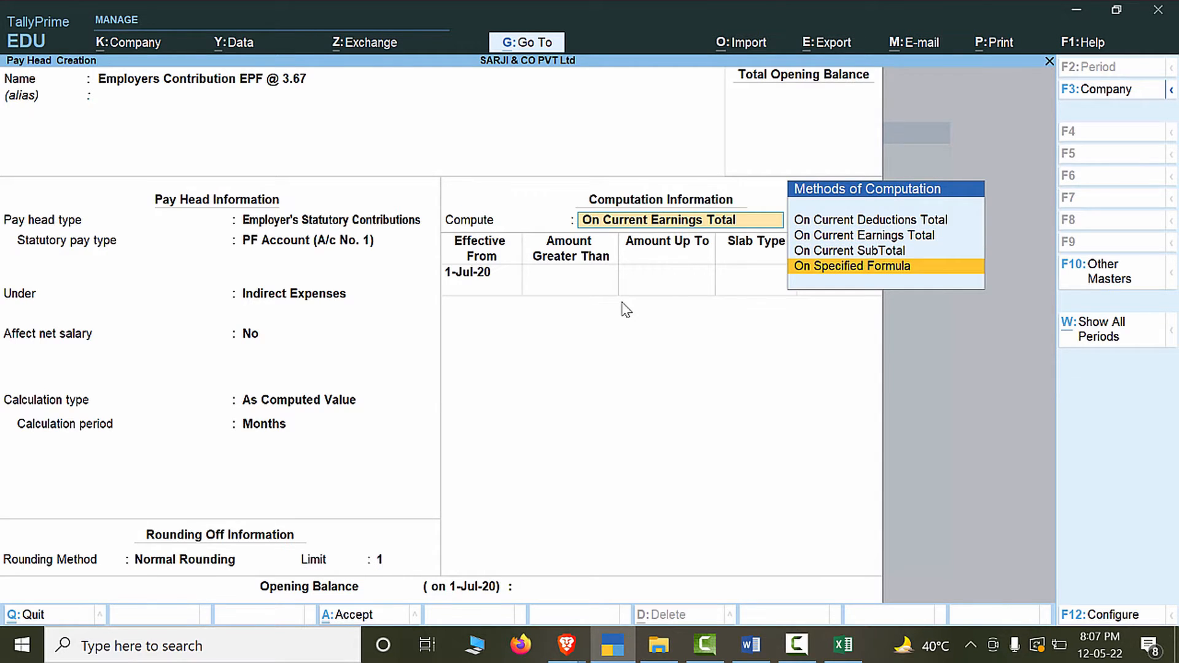
key("Return")
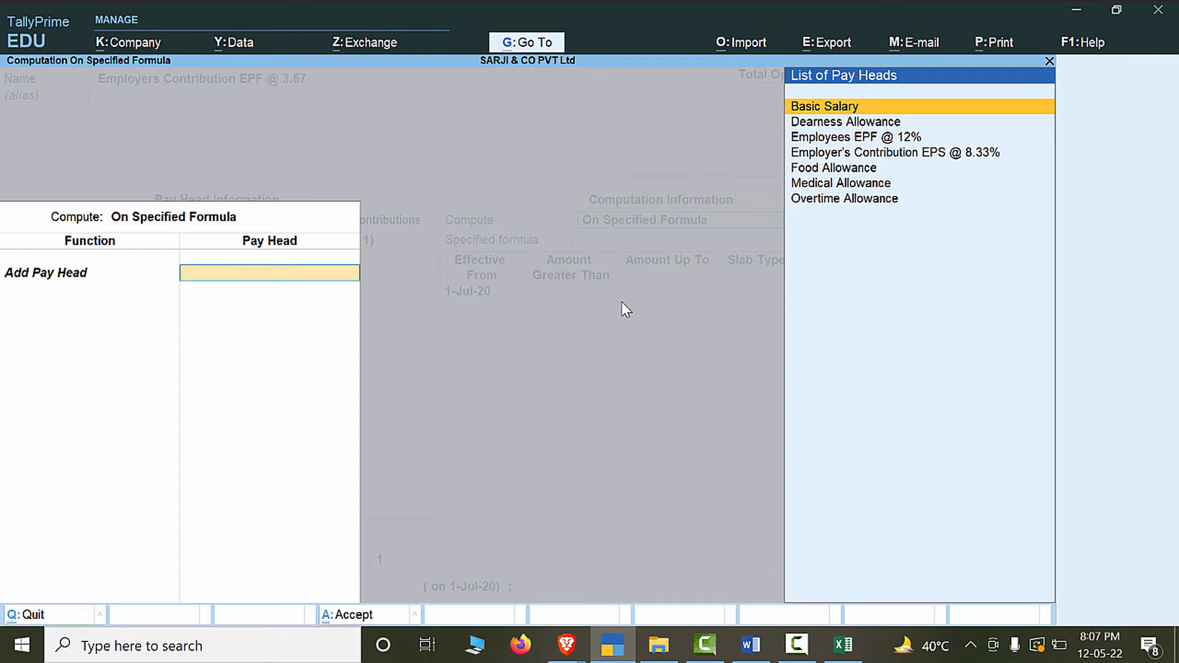
key("Down")
key("Down")
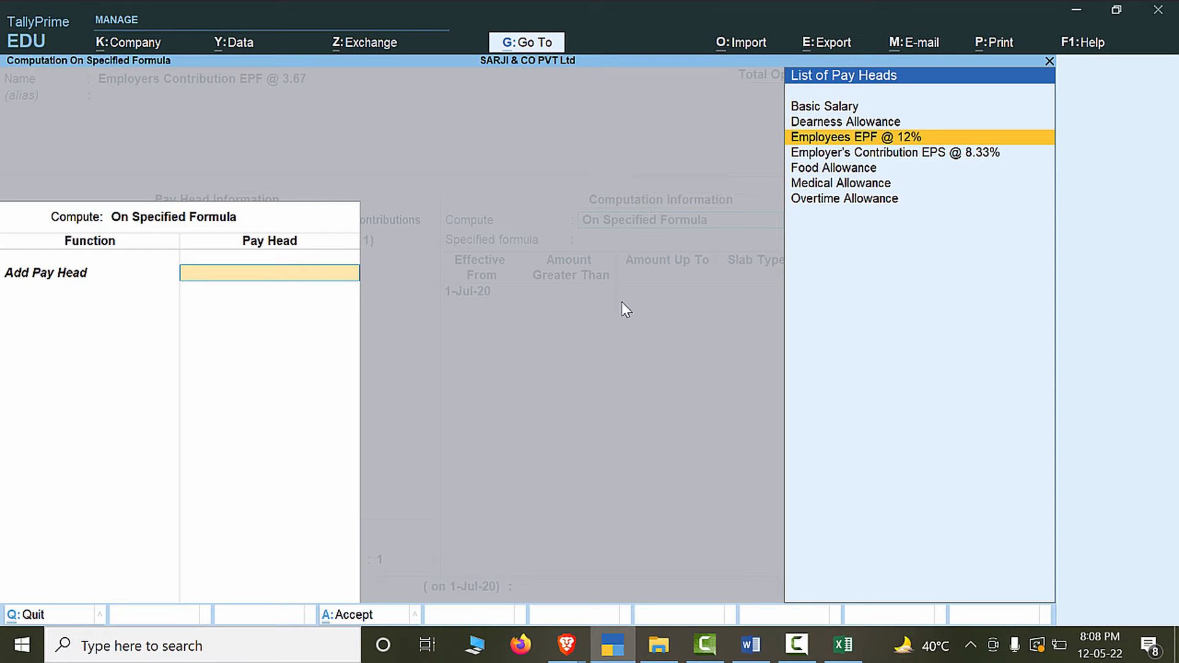
key("Return")
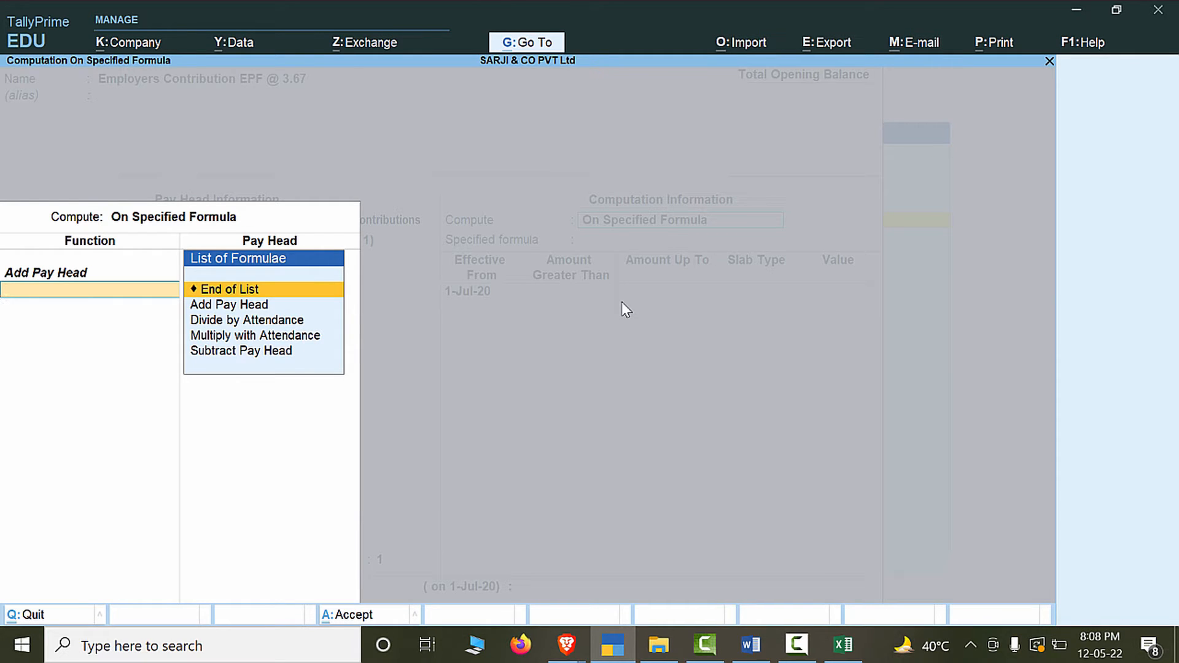
Subtract Employer's Contribution EPS @ 8.33% in the formula and end the formula list.
key("Down")
key("Down")
key("Down")
key("Down")
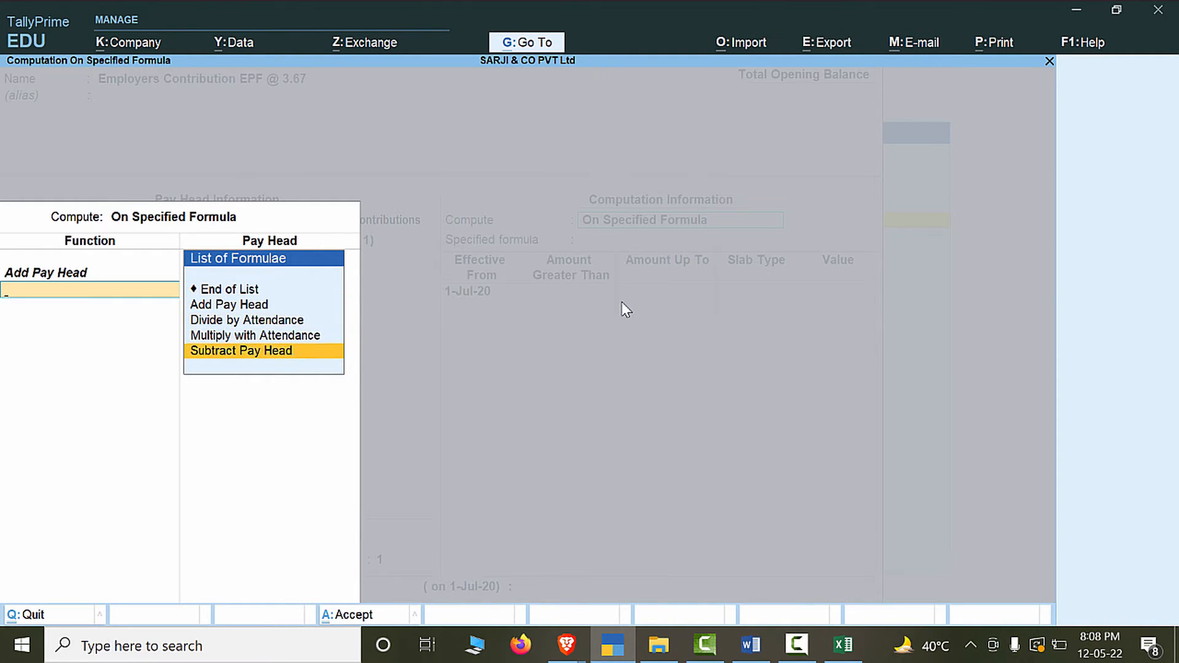
key("Return")
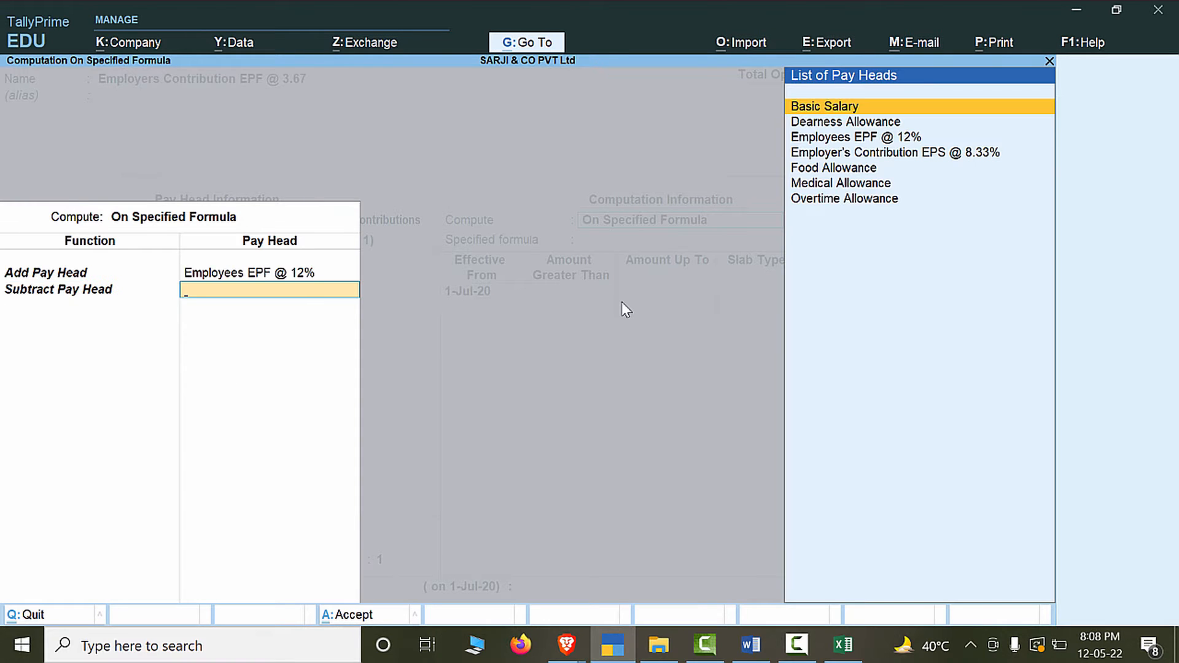
key("Down")
key("Down")
key("Down")
key("Return")
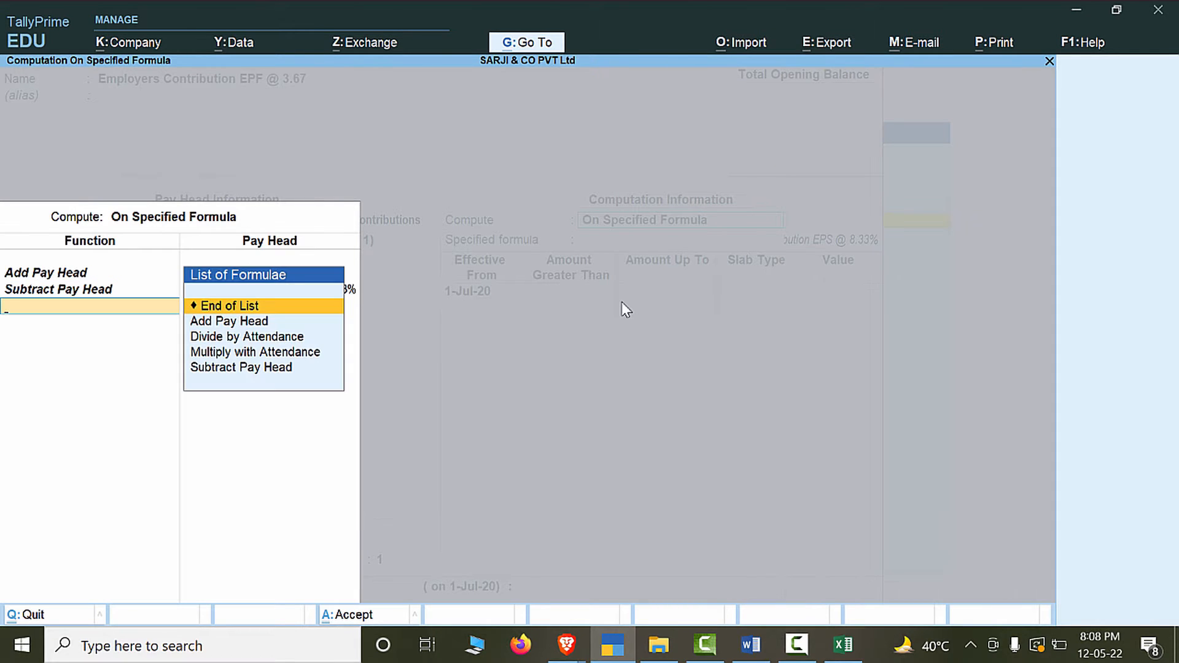
key("Return")
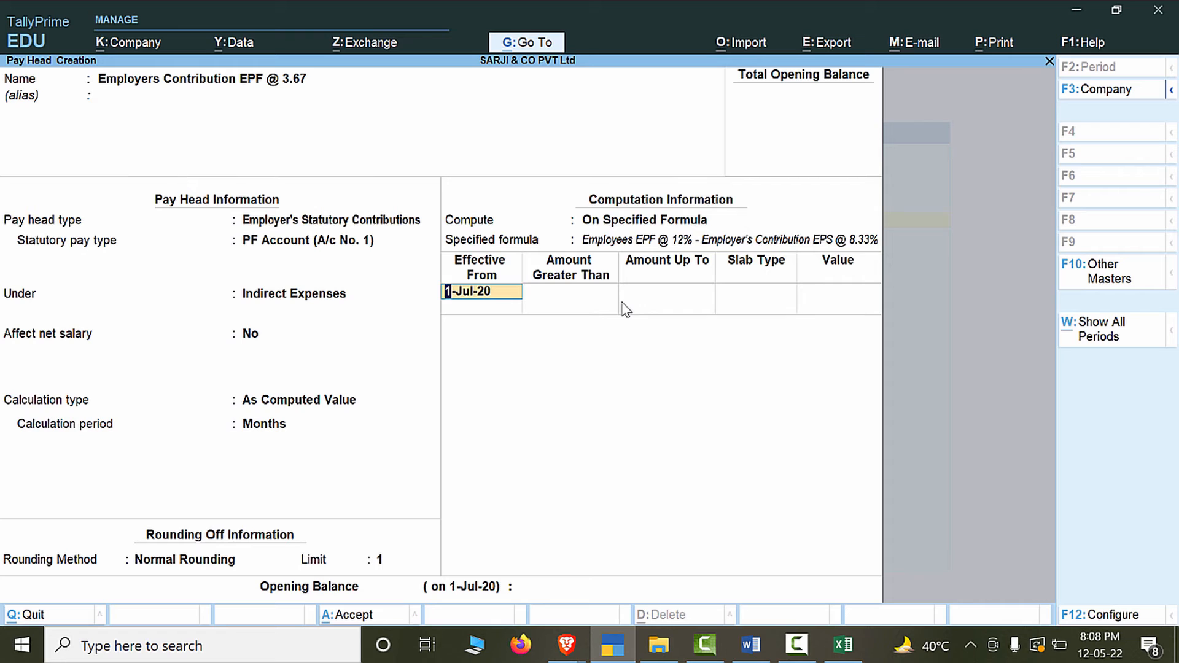
Add a 100% percentage slab effective from 1-Apr-20 and save the employer's EPF pay head.
type("apr20")
key("Return")
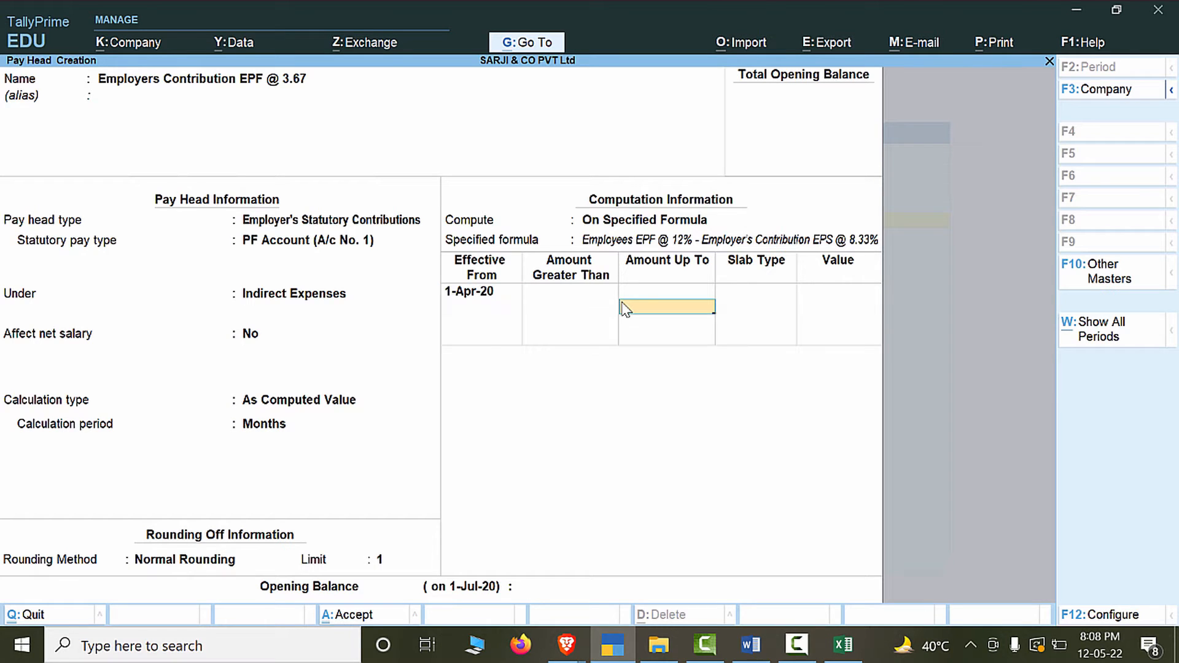
key("Return")
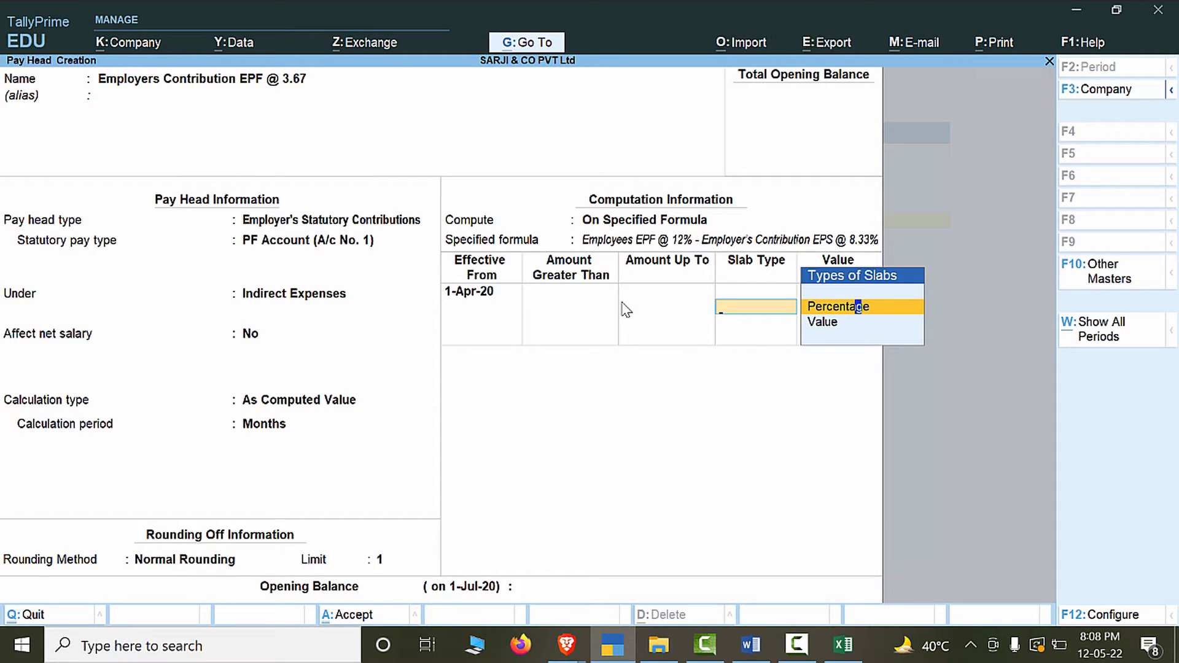
key("Return")
type("100")
key("Return")
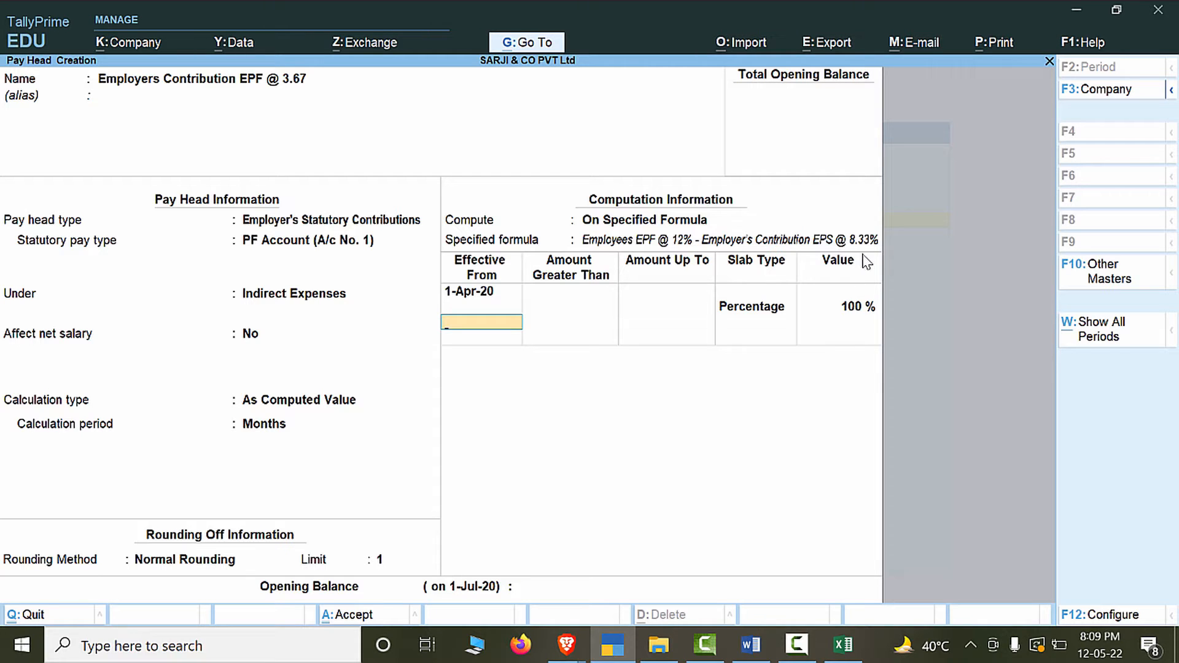
key("ctrl")
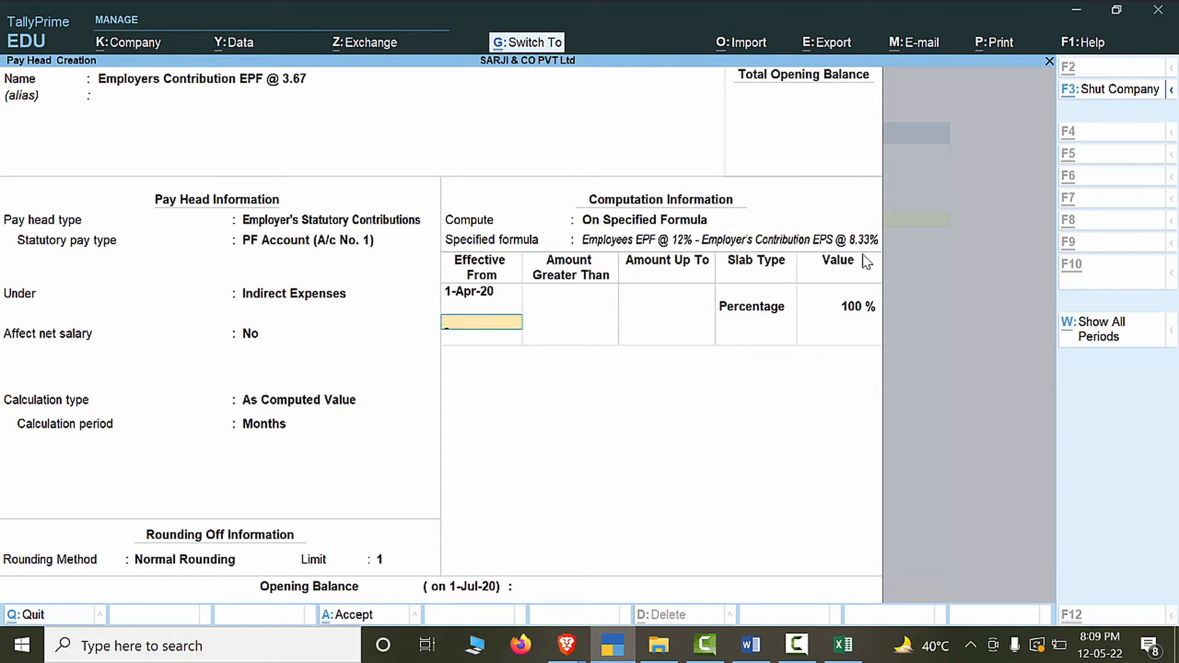
key("ctrl+a")
Consult the pay heads table and house loan note in the Word document, and name the new pay head House Loan in TallyPrime.
key("alt+Tab")
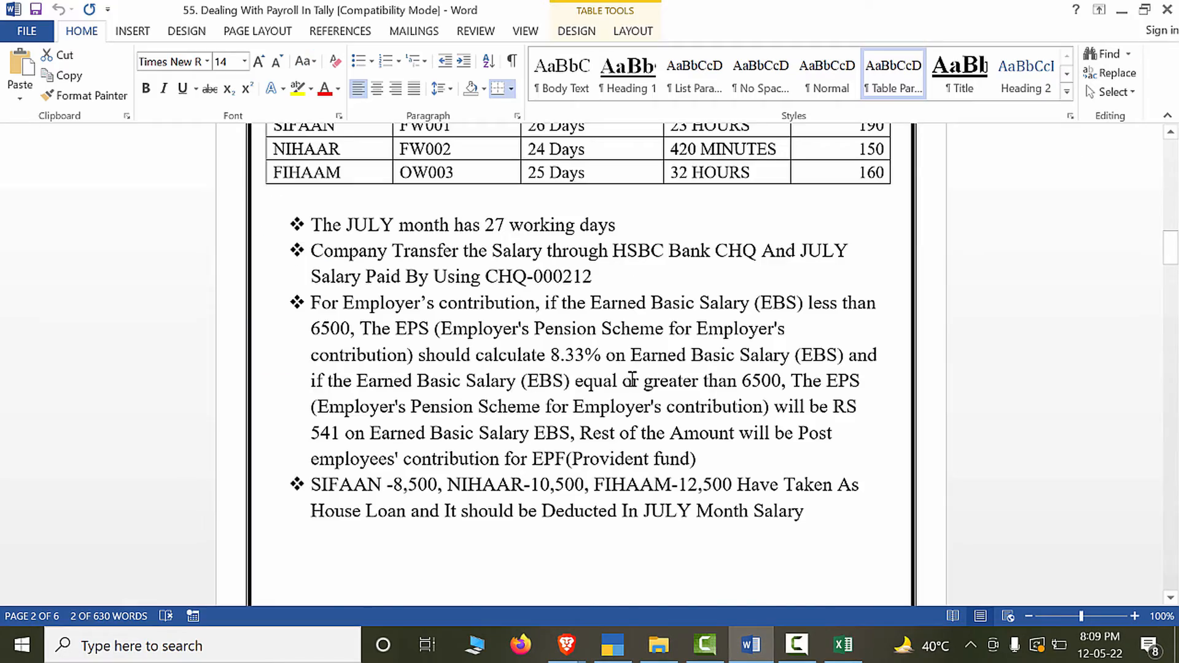
scroll(626, 344, "up", 5)
scroll(612, 341, "down", 2)
scroll(612, 341, "up", 15)
scroll(454, 432, "down", 4)
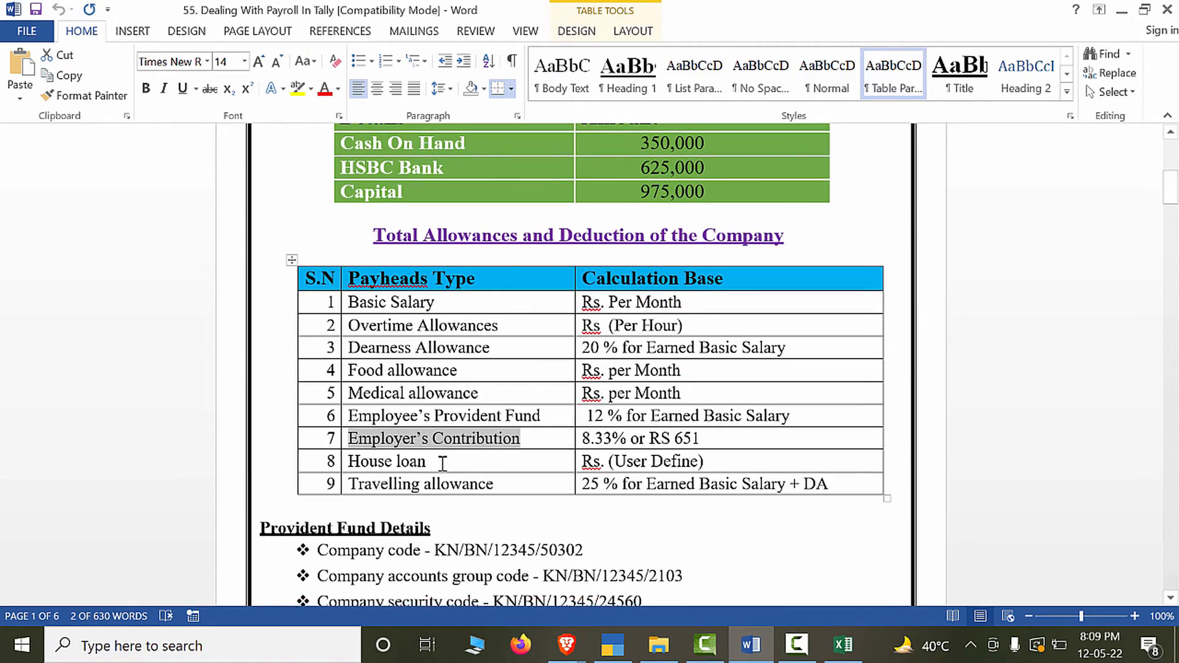
left_click(700, 462)
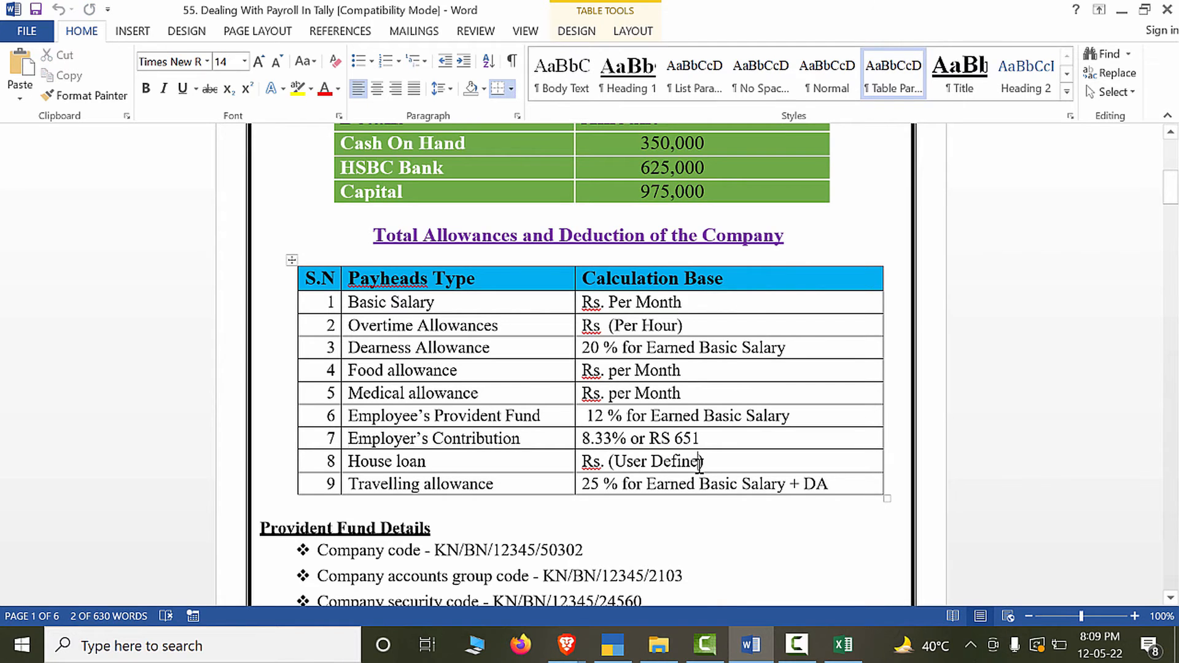
scroll(698, 467, "down", 3)
scroll(674, 461, "down", 15)
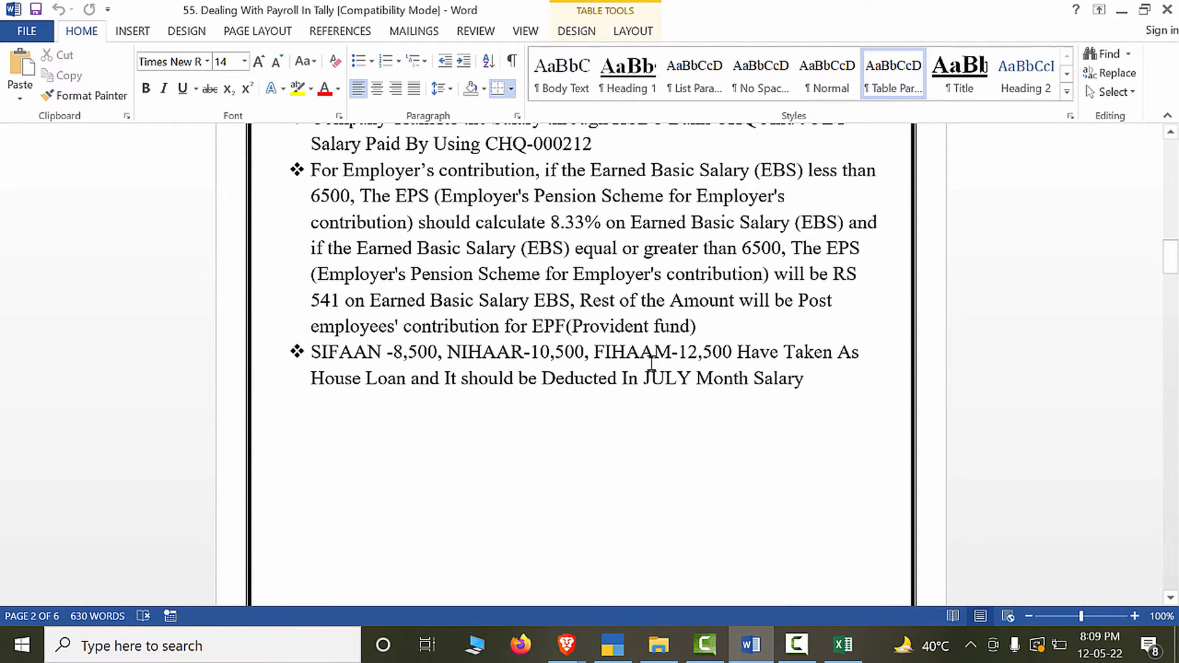
left_click(599, 652)
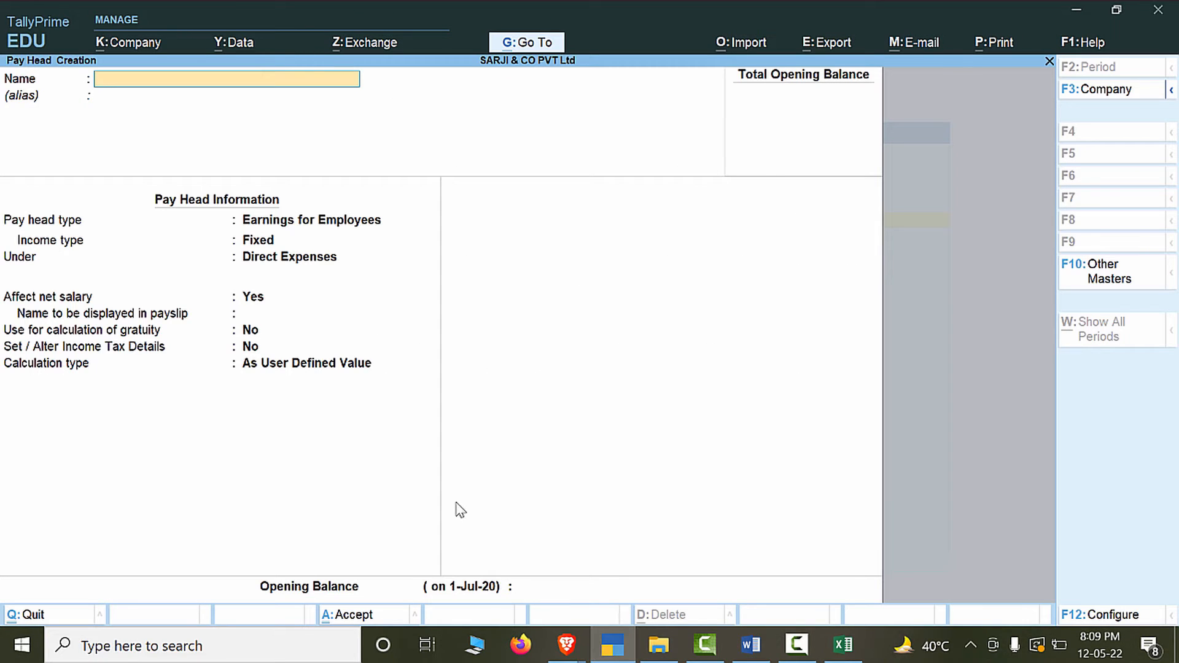
type("House Loan")
key("Return")
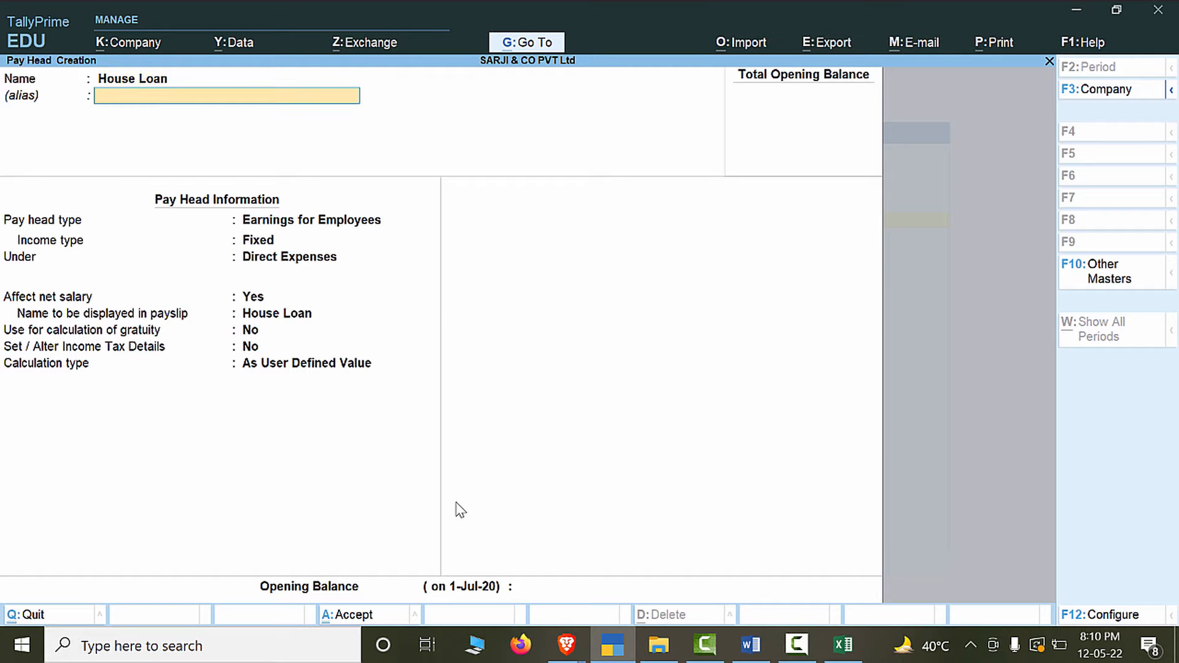
Set the House Loan pay head type to Loans and Advances under Loans & Advances (Asset), with Affect net salary set to Yes.
key("Return")
key("Down")
key("Down")
key("Down")
key("Down")
key("Down")
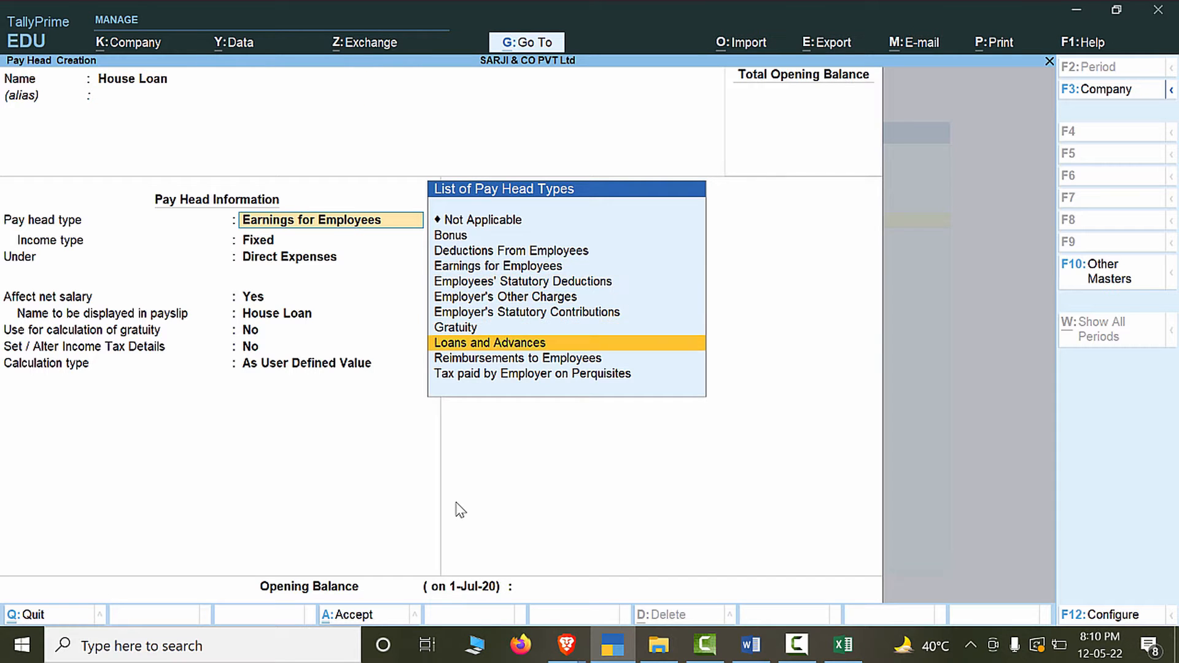
key("Return")
key("Return")
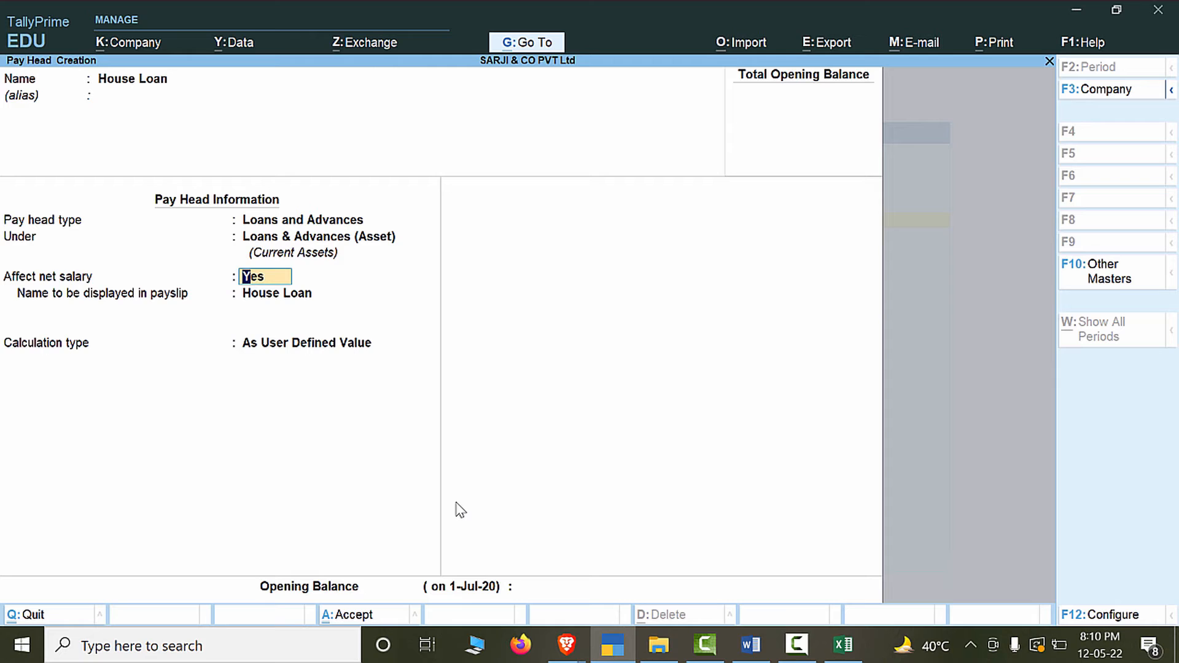
key("Return")
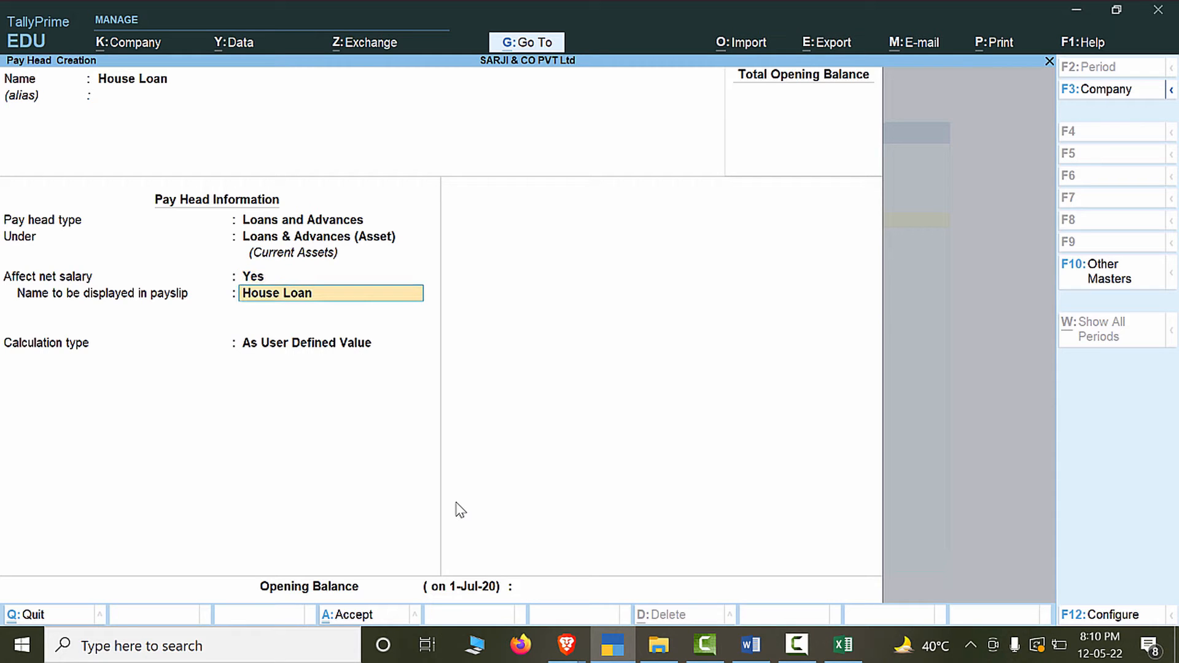
Check the house loan's calculation base in the Word document, set the calculation type to As User Defined Value, and save the pay head.
key("alt+Tab")
scroll(457, 504, "up", 15)
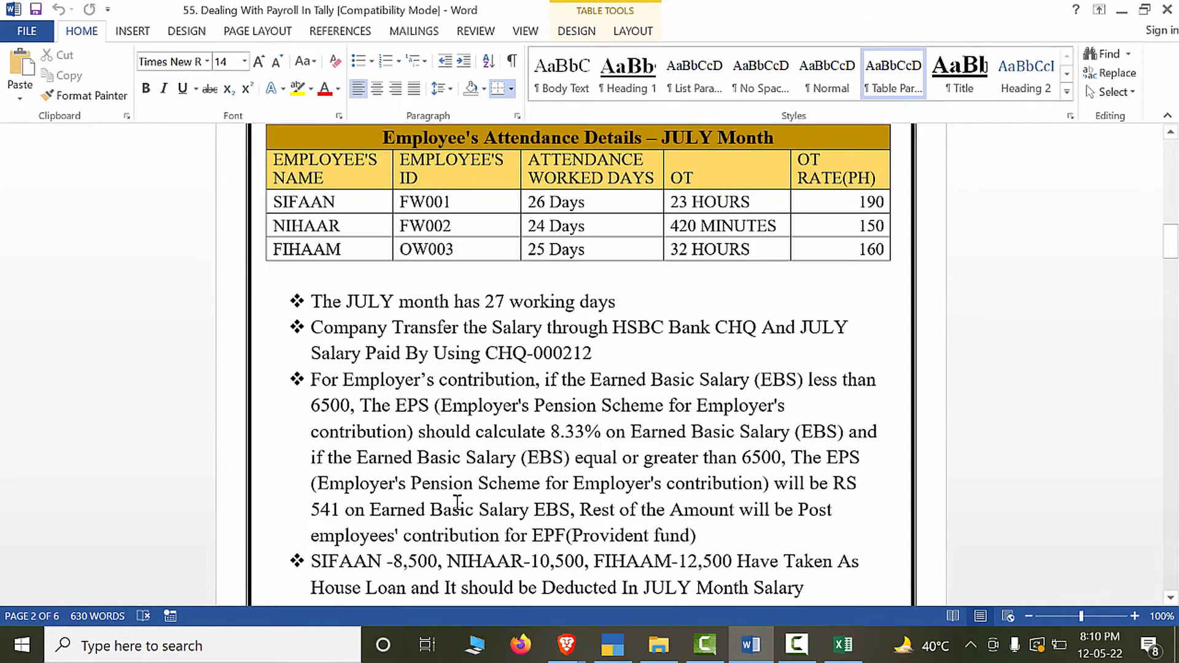
scroll(457, 503, "down", 5)
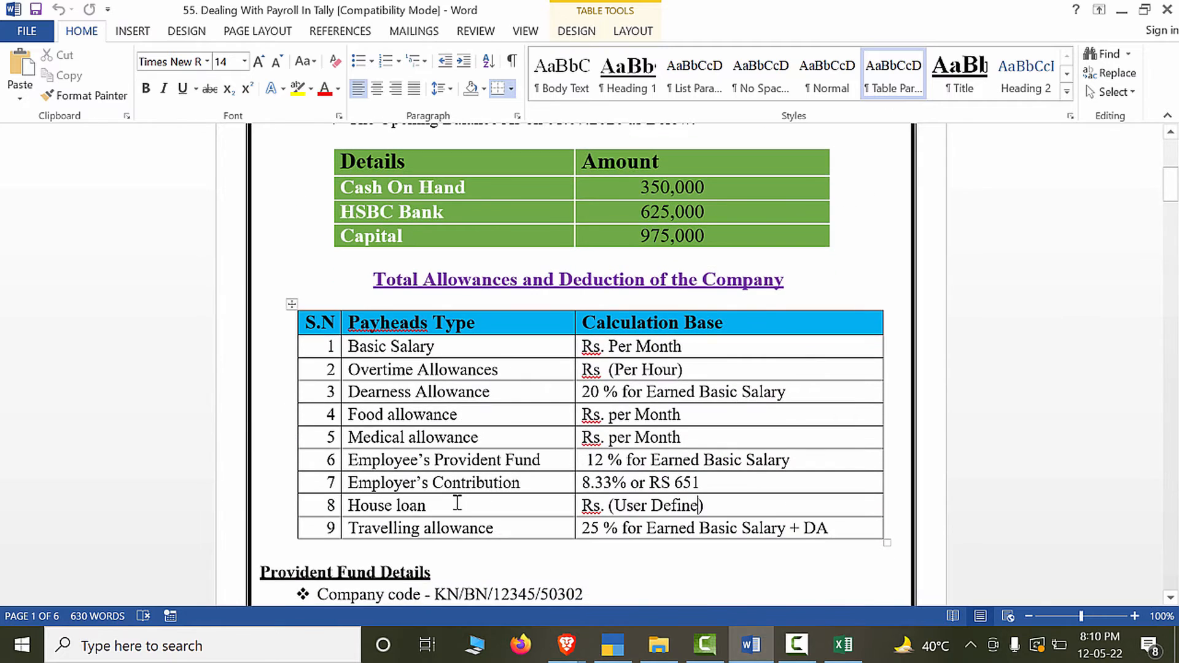
key("alt+Tab")
key("Down")
key("Down")
key("Up")
key("Up")
key("Return")
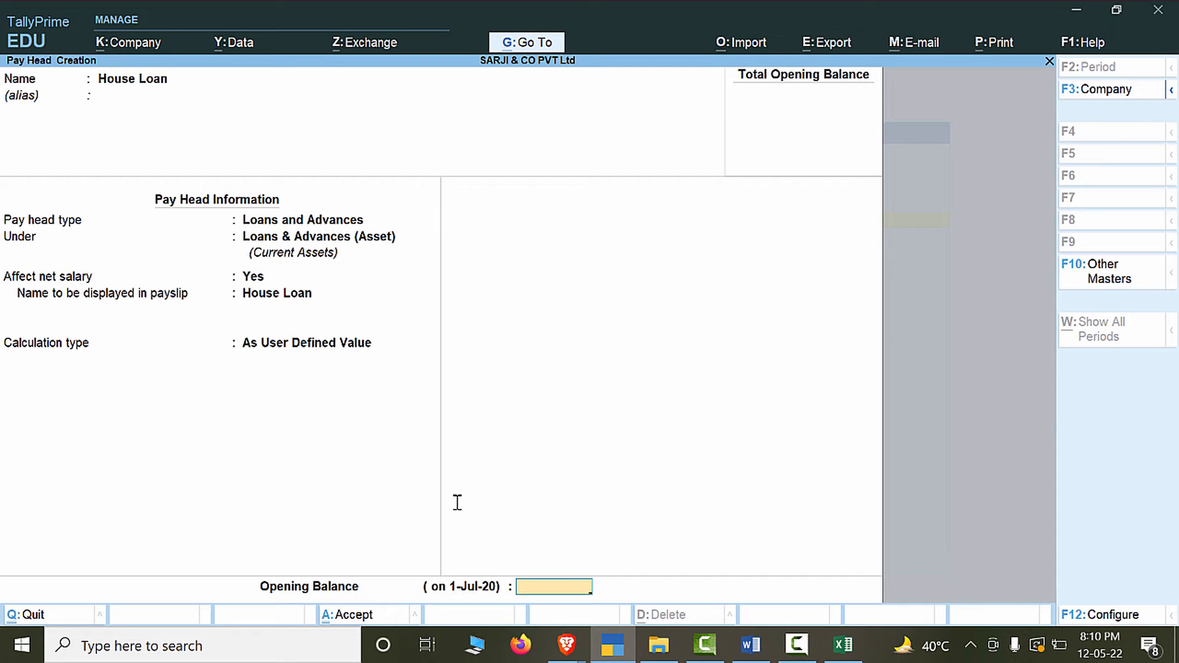
key("ctrl")
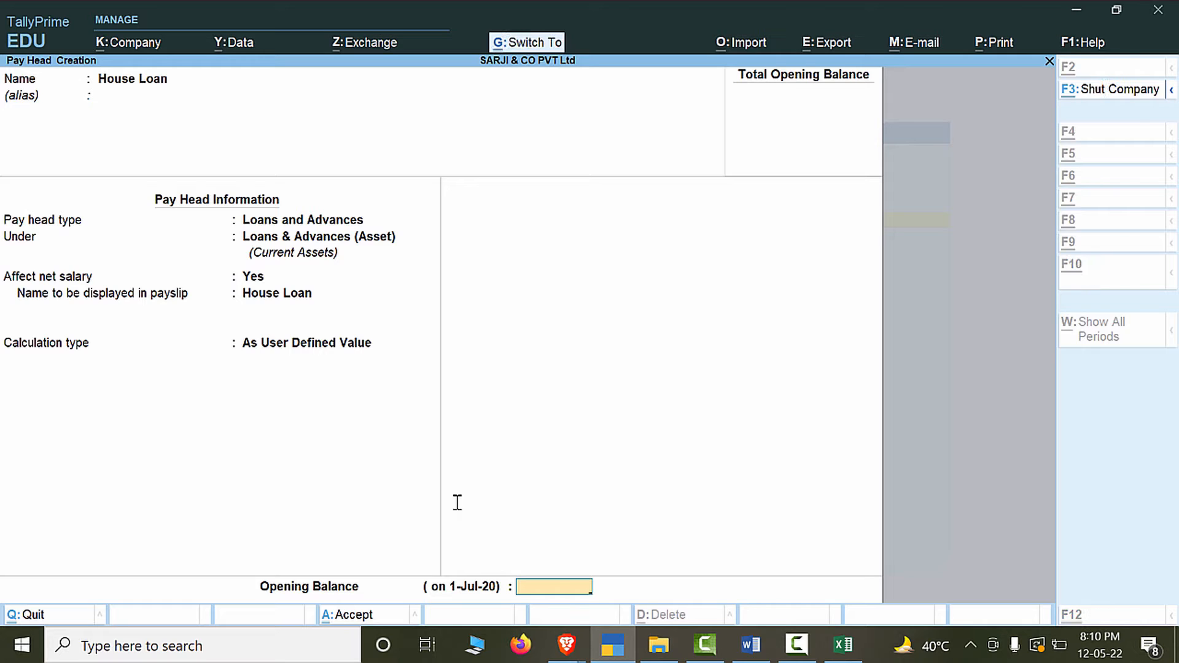
key("ctrl+a")
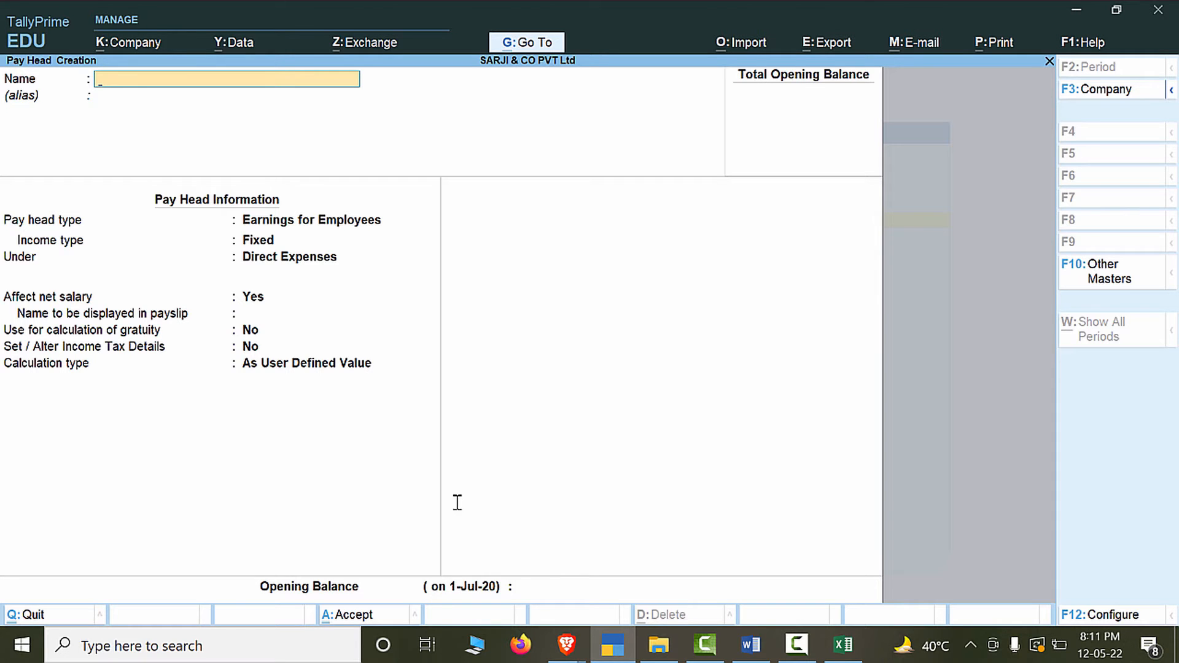
Copy Travelling allowance from the Word document's pay heads table and use it as the new pay head's name in TallyPrime.
key("alt+Tab")
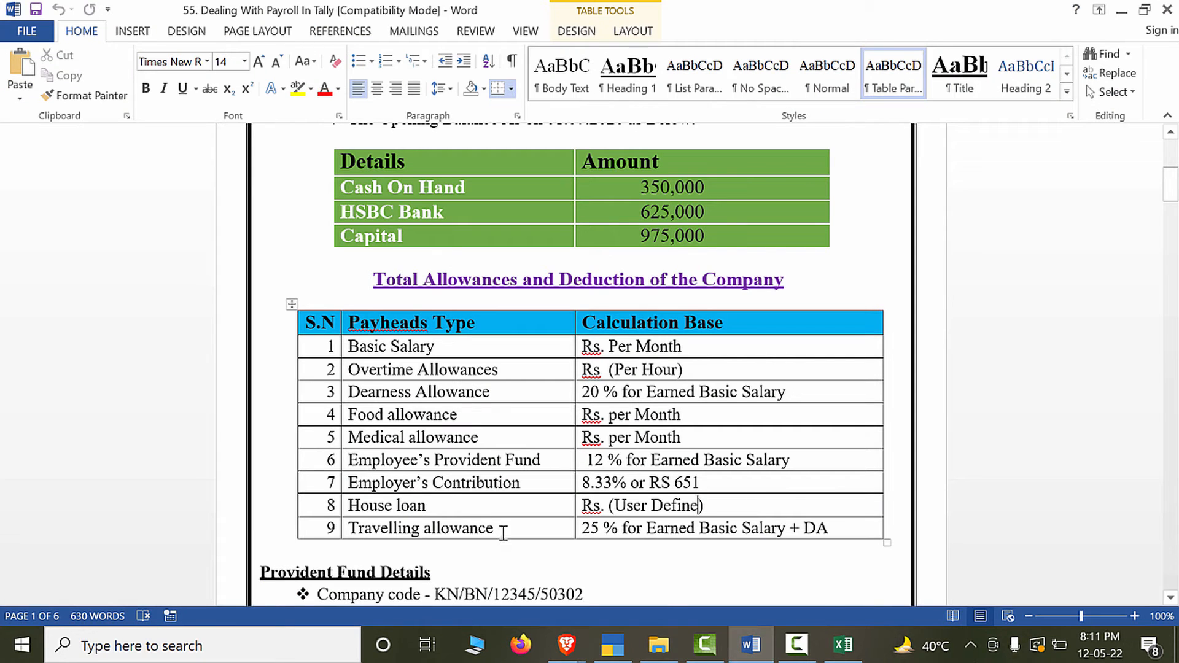
left_click_drag(495, 528, 359, 525)
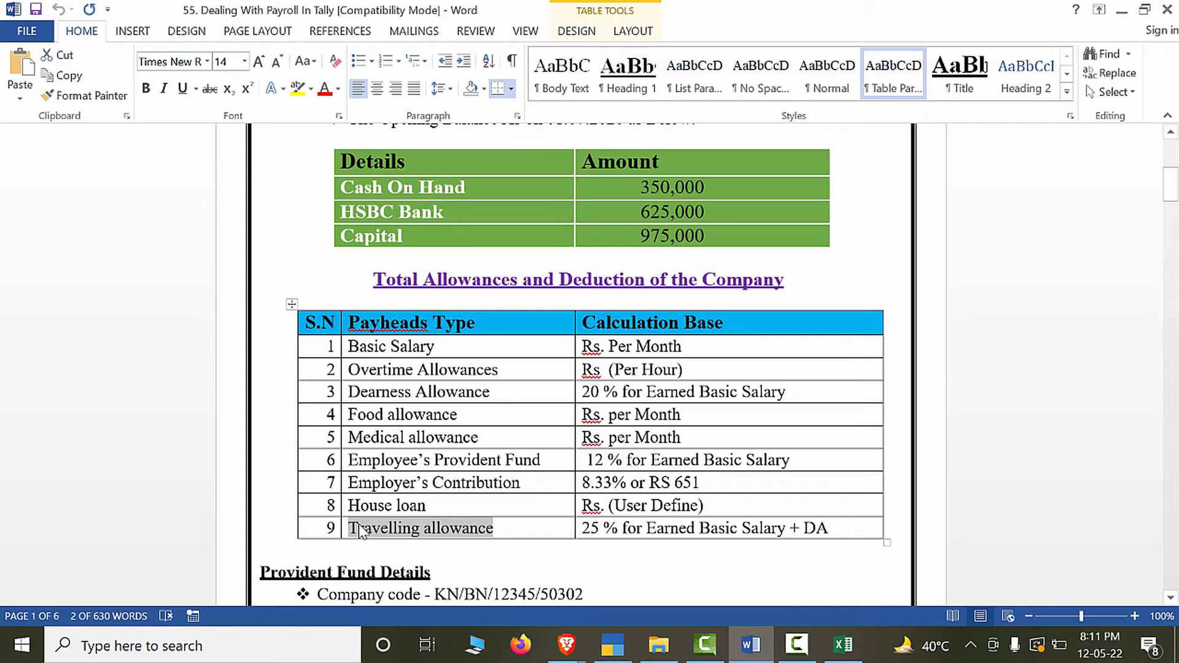
key("ctrl+c")
key("alt+Tab")
key("ctrl+alt+v")
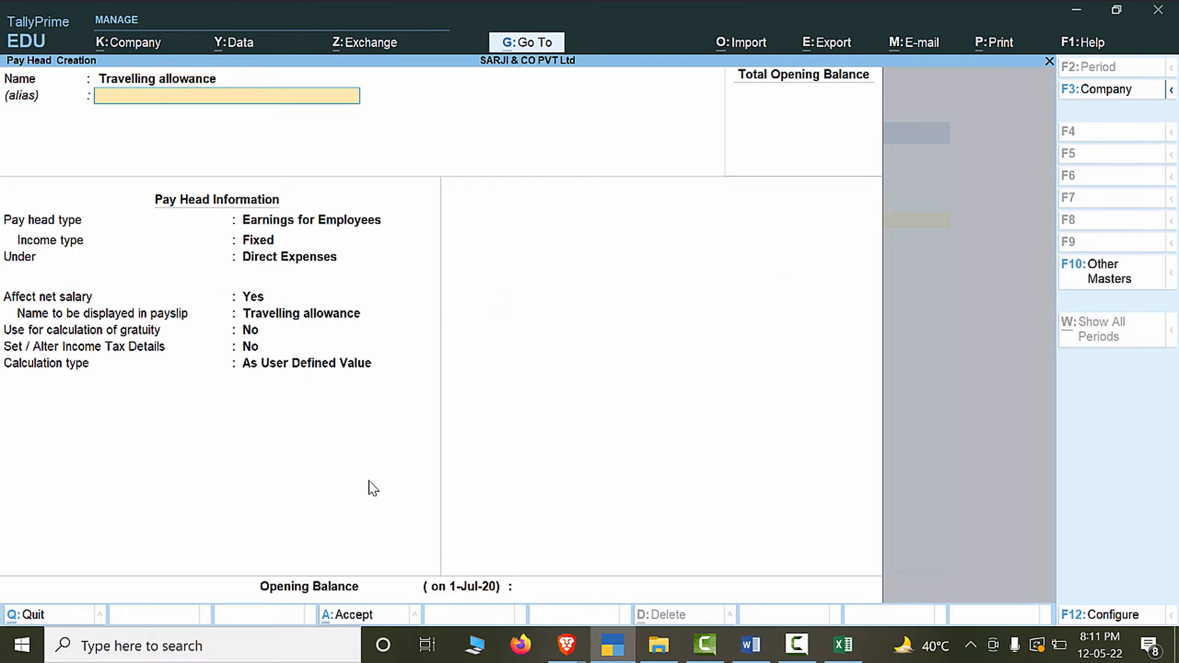
Define the Travelling allowance pay head as fixed Earnings for Employees under Indirect Expenses, affecting net salary and excluded from gratuity and income tax details.
key("Return")
key("Return")
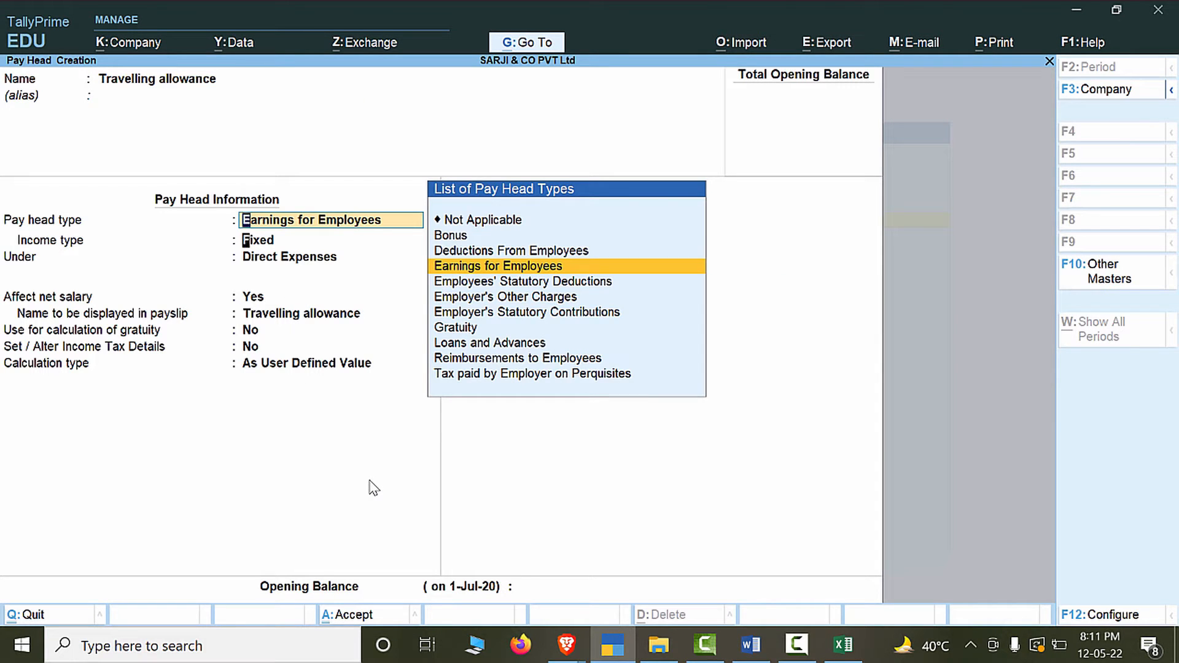
key("Return")
key("Return")
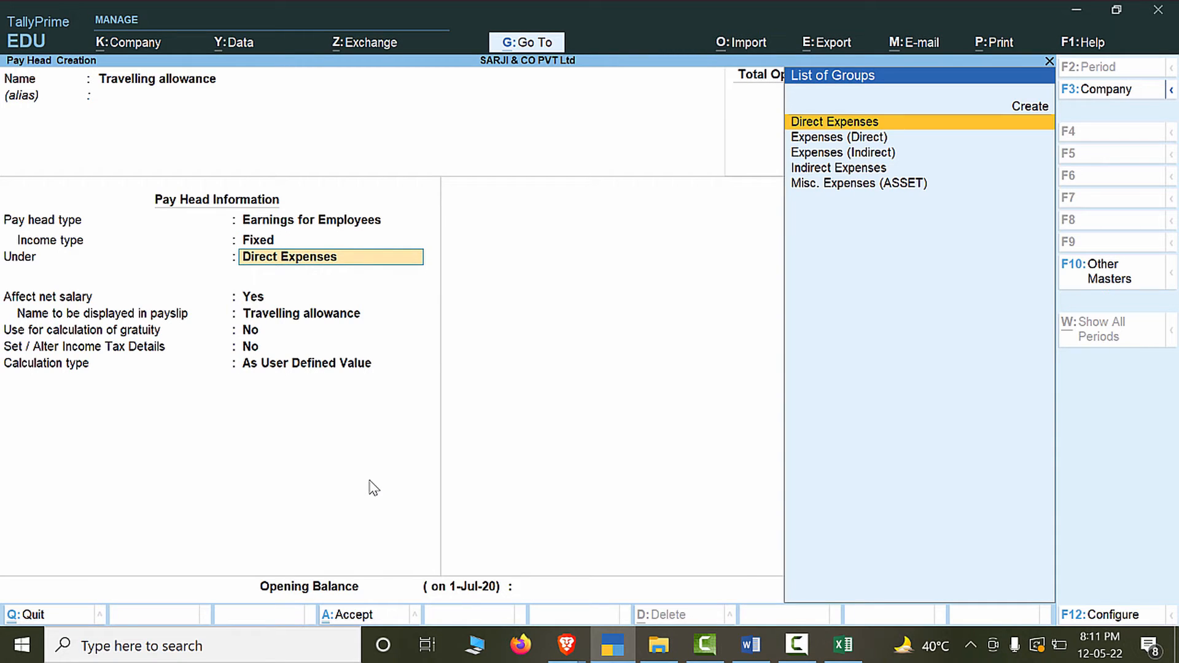
key("Down")
key("Down")
key("Return")
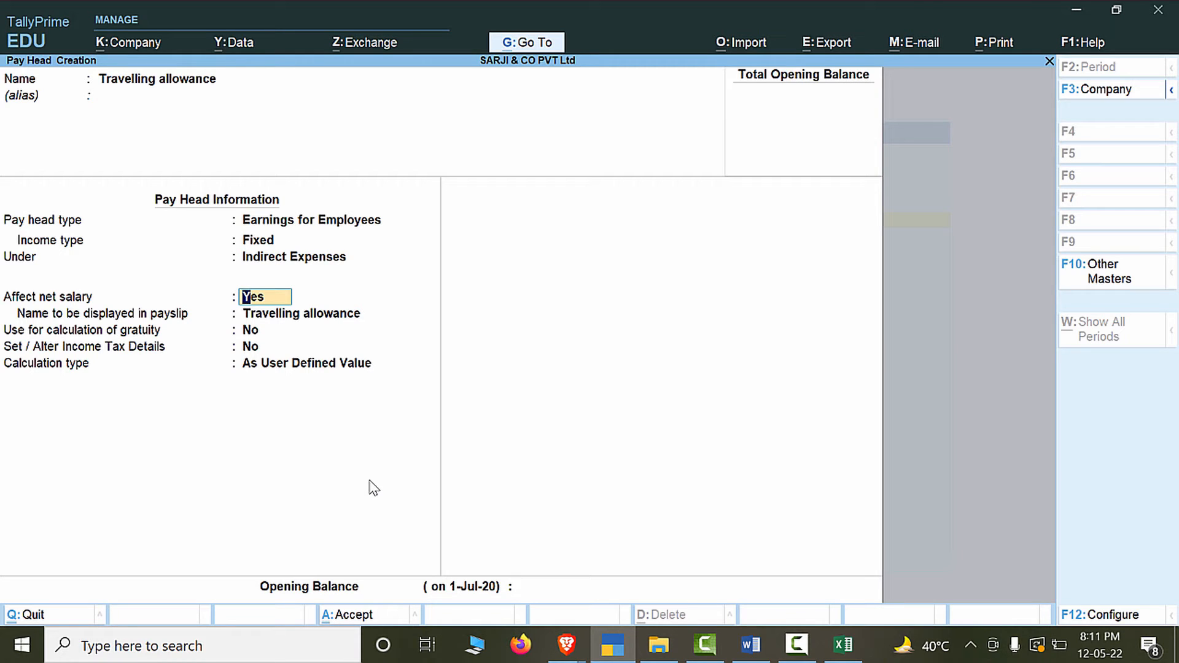
key("Return")
key("Return")
key("Return")
key("Return")
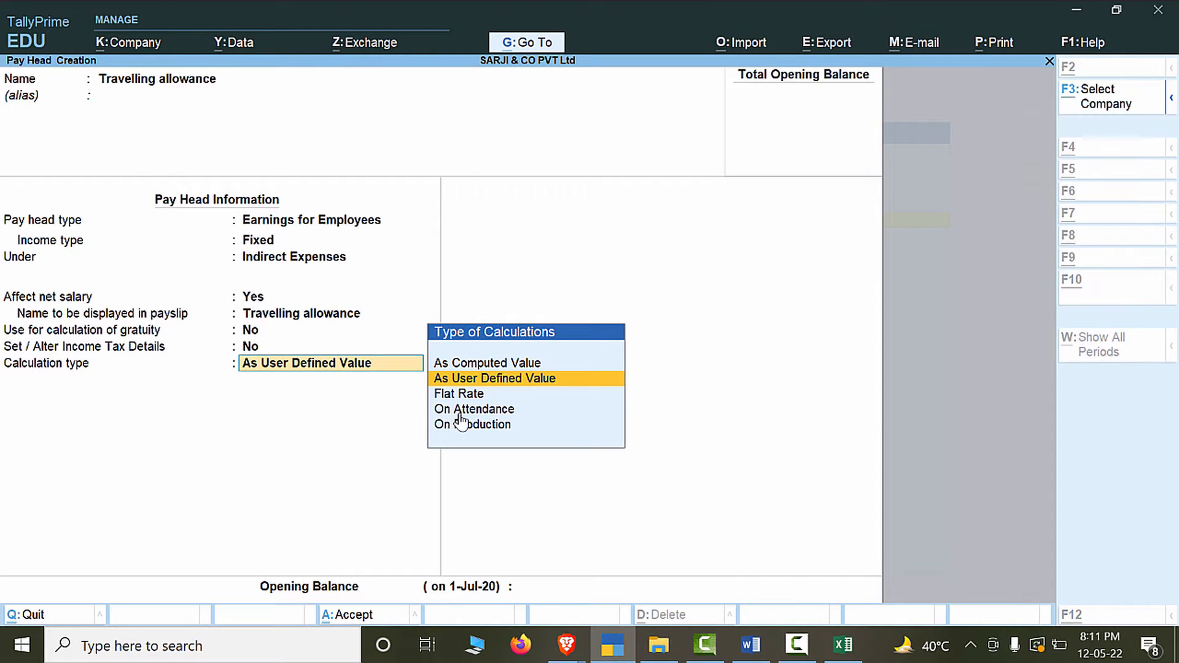
Check the travelling allowance's calculation base in the Word document and set the pay head's calculation type to As Computed Value in TallyPrime.
key("alt+Tab")
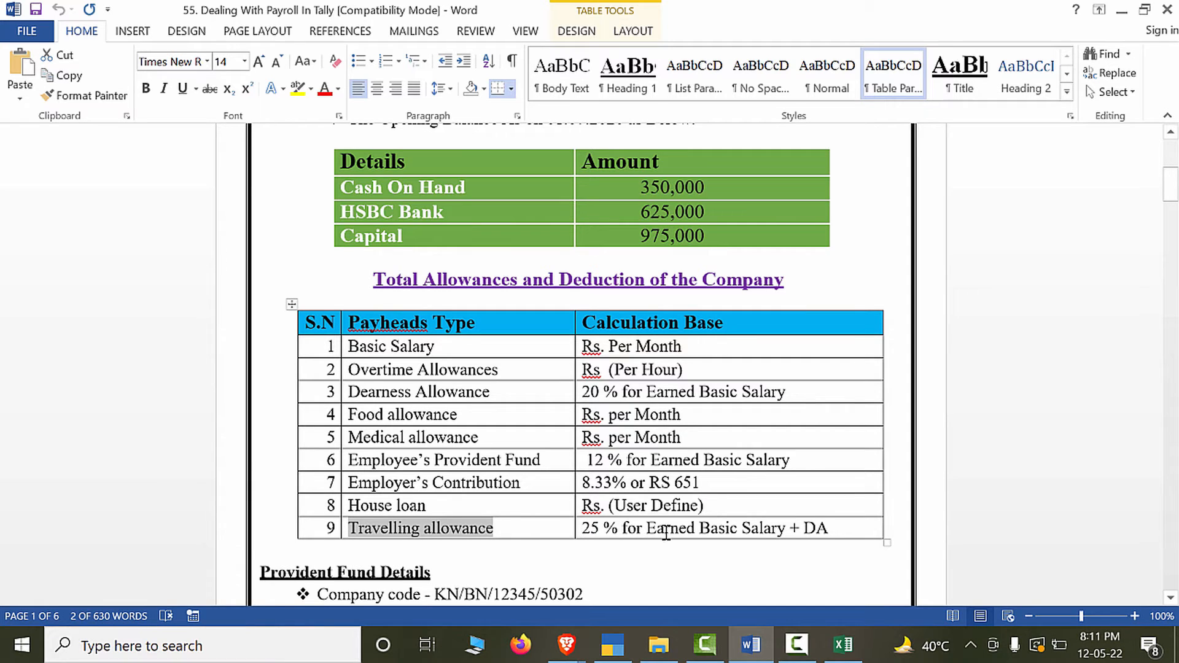
key("alt+Tab")
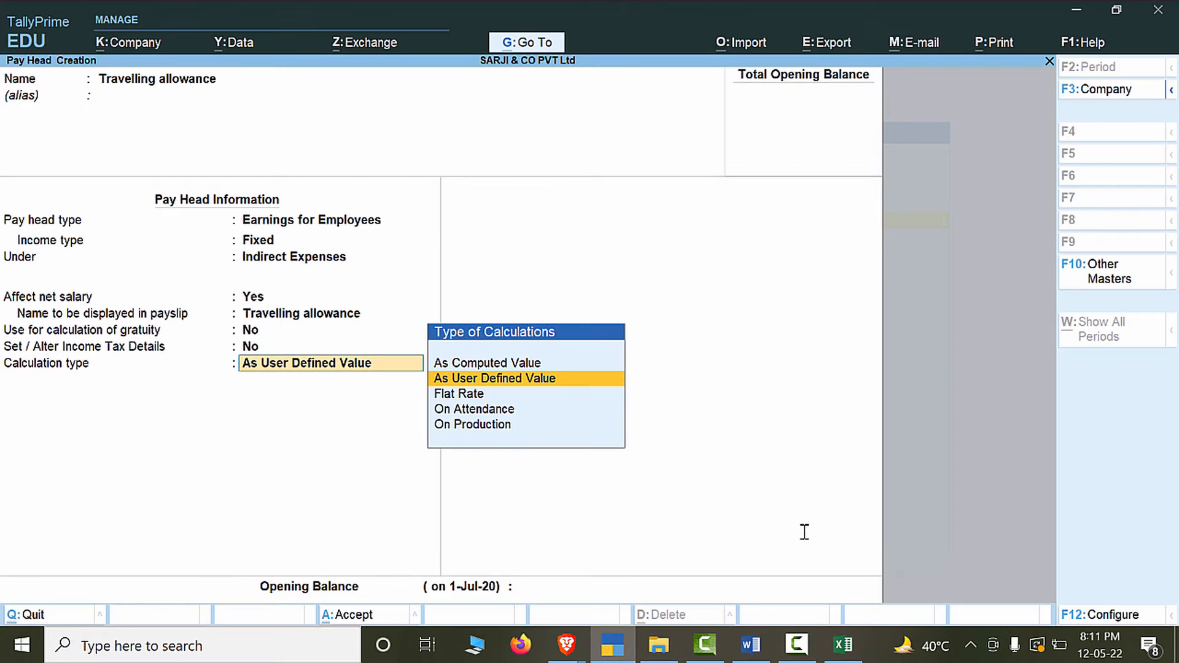
key("Up")
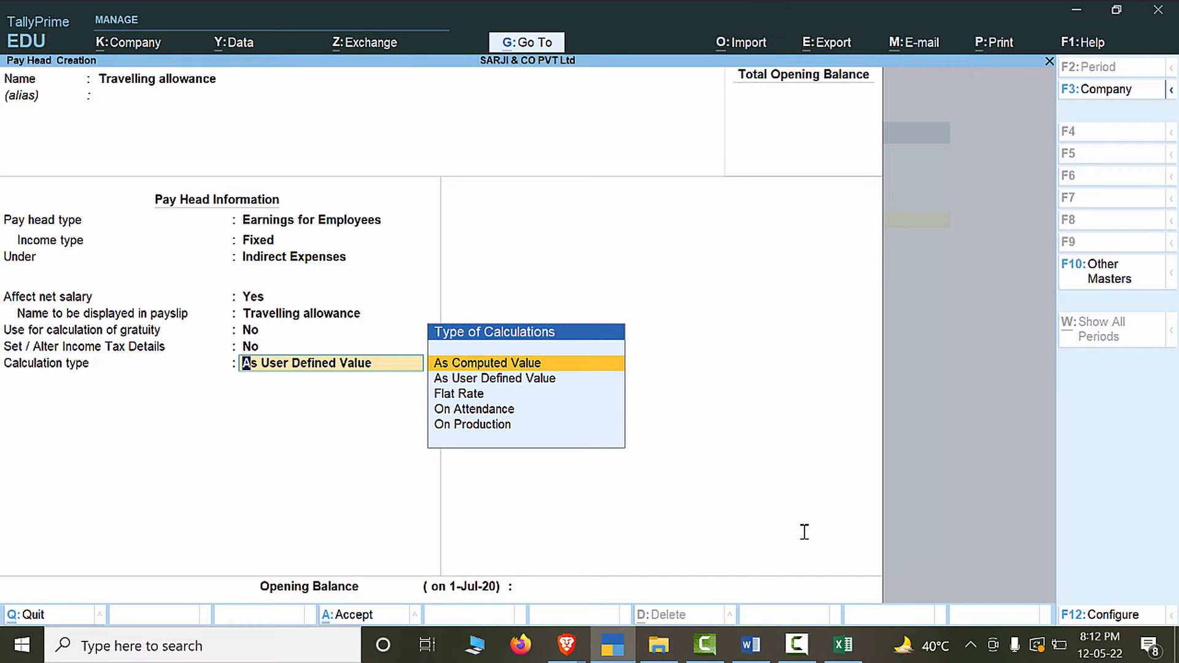
key("Return")
Set the Travelling allowance pay head's rounding method to Normal Rounding with a limit of 1.
key("Down")
key("Down")
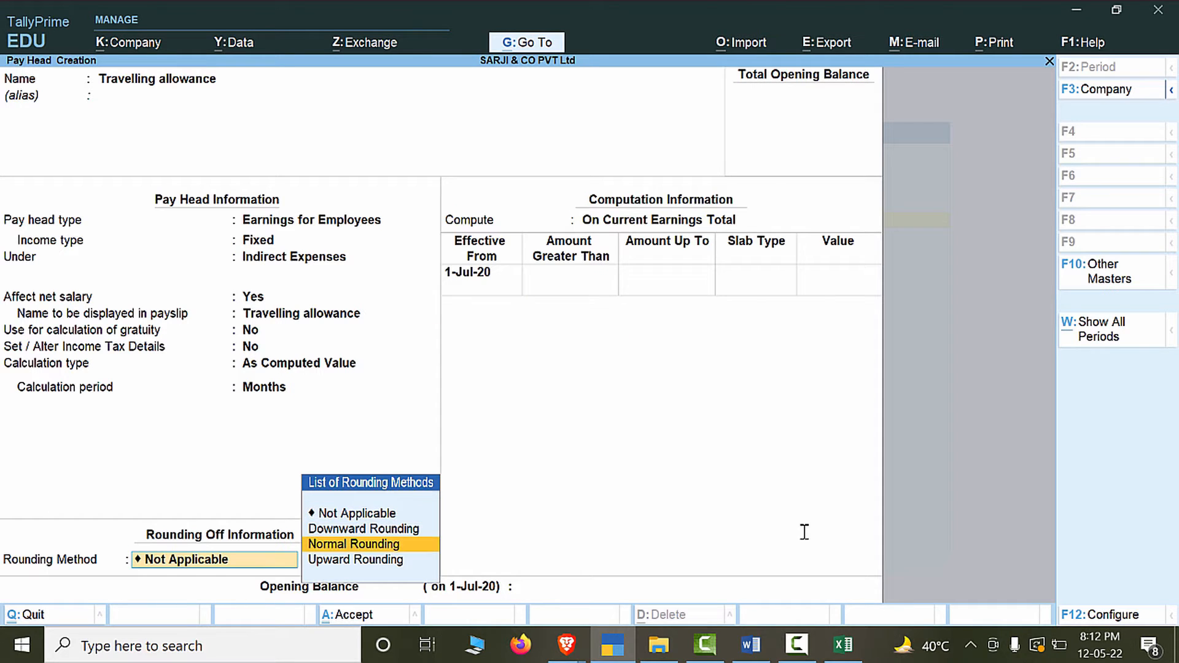
key("Return")
type("1")
key("Return")
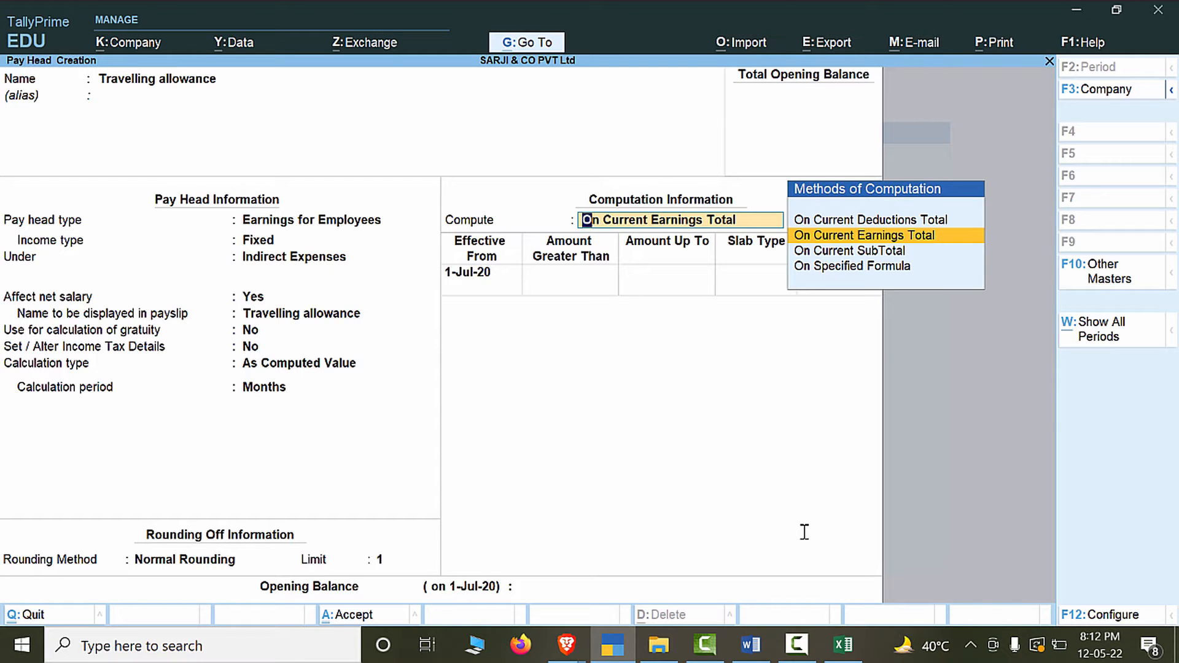
Compute Travelling allowance on a specified formula of Basic Salary plus Dearness Allowance, rechecking the calculation base in the Word document.
key("Down")
key("Down")
key("Return")
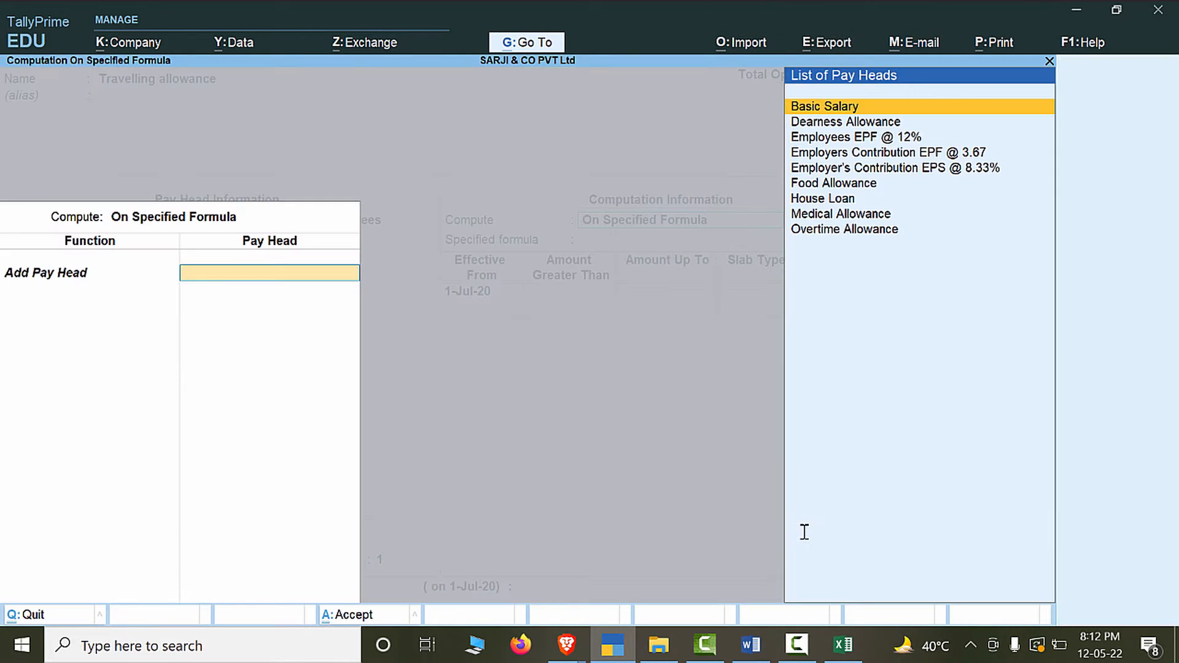
key("alt+Tab")
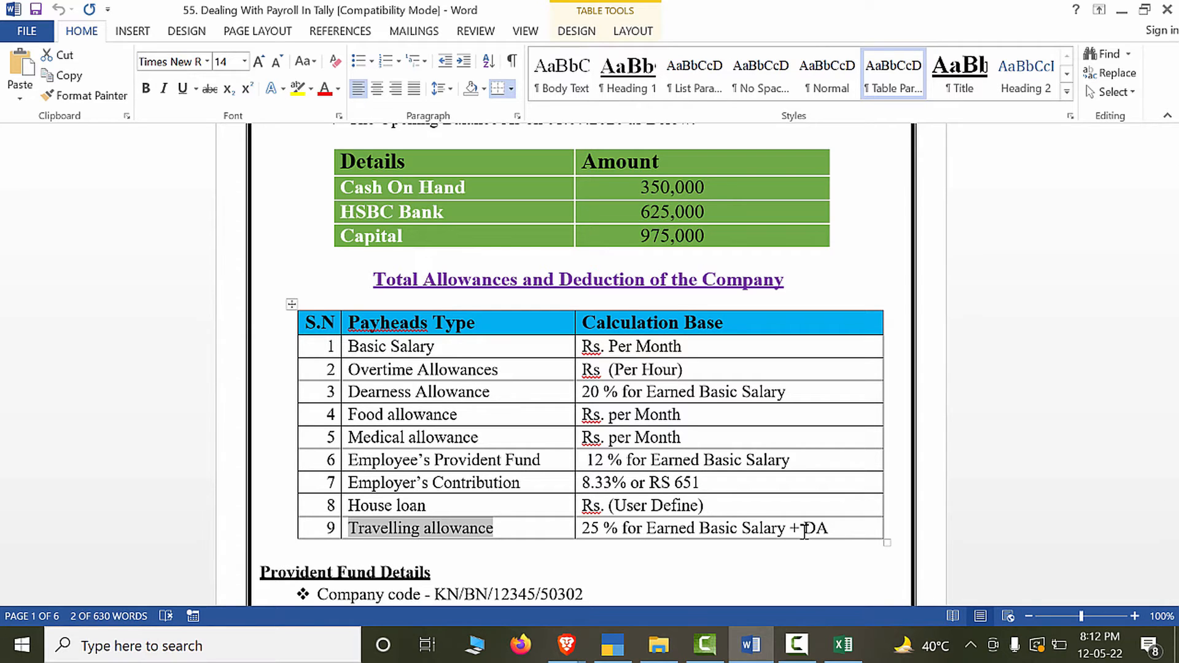
key("alt+Tab")
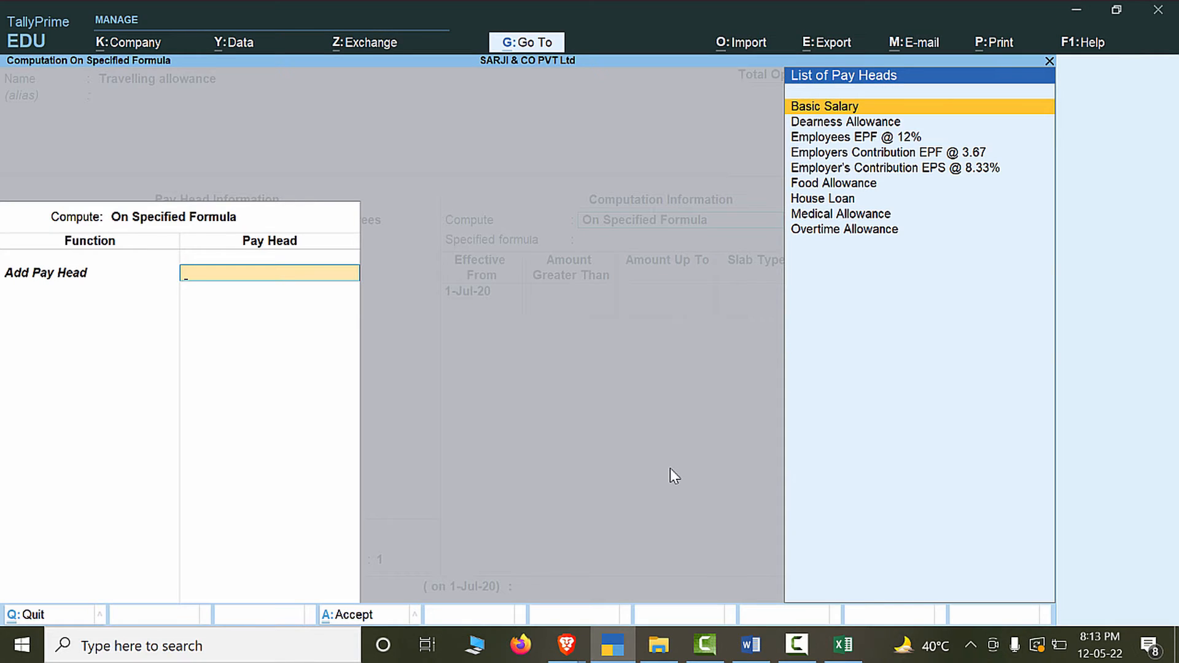
key("Return")
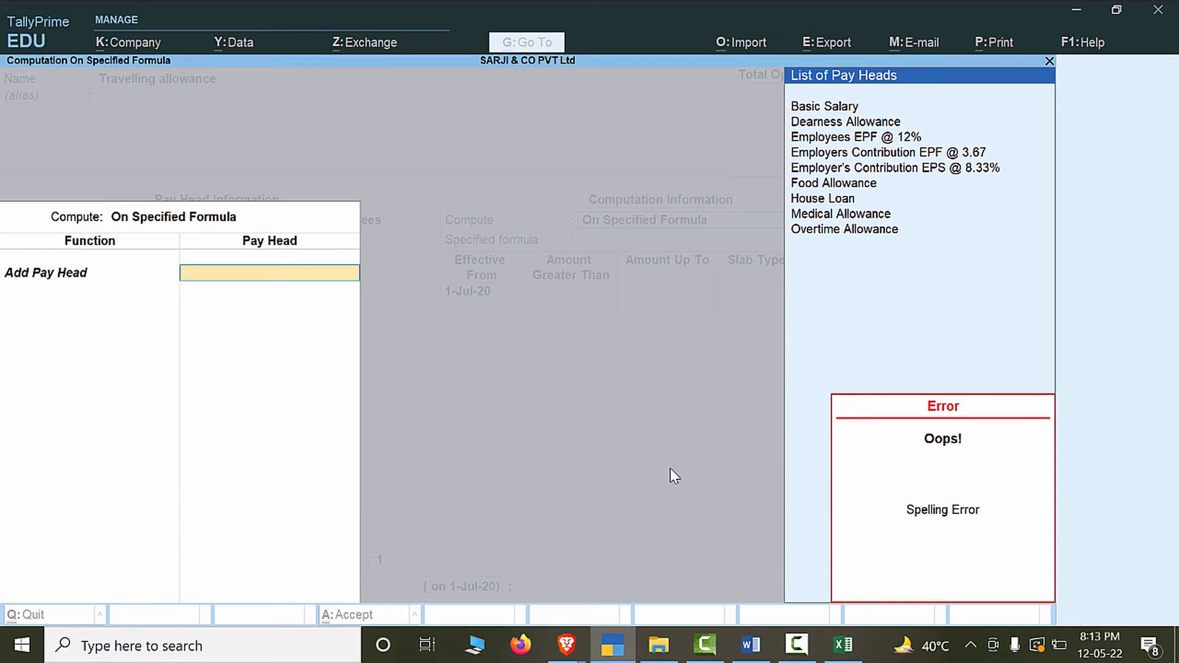
key("Return")
key("Down")
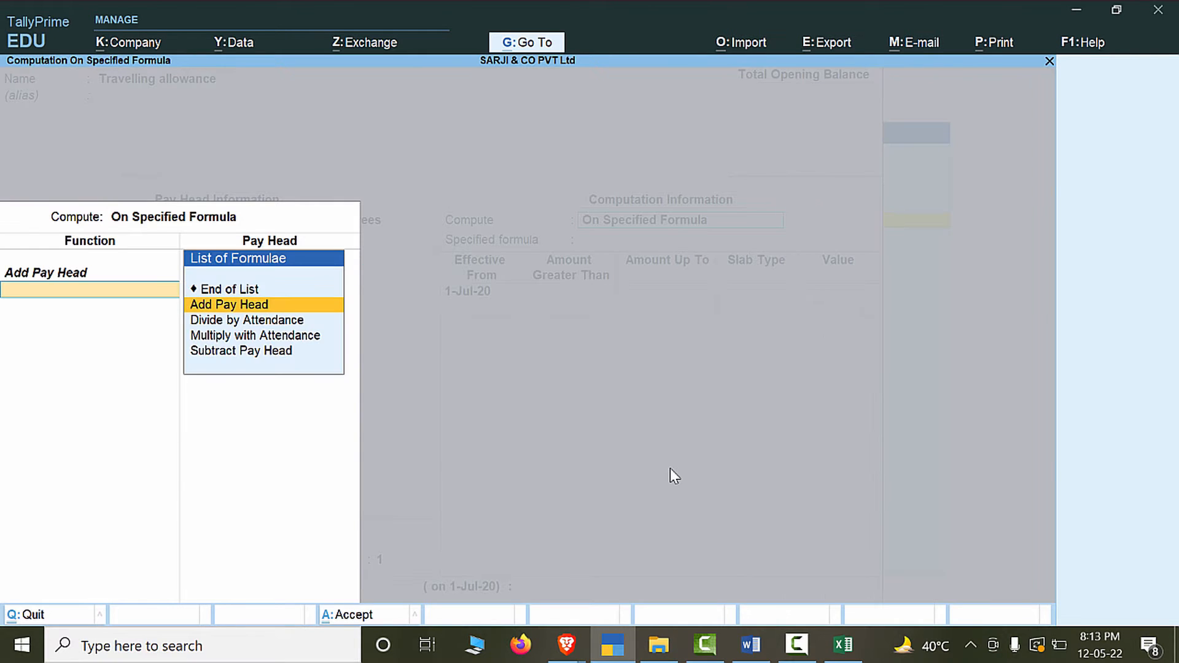
key("Return")
key("Down")
key("Return")
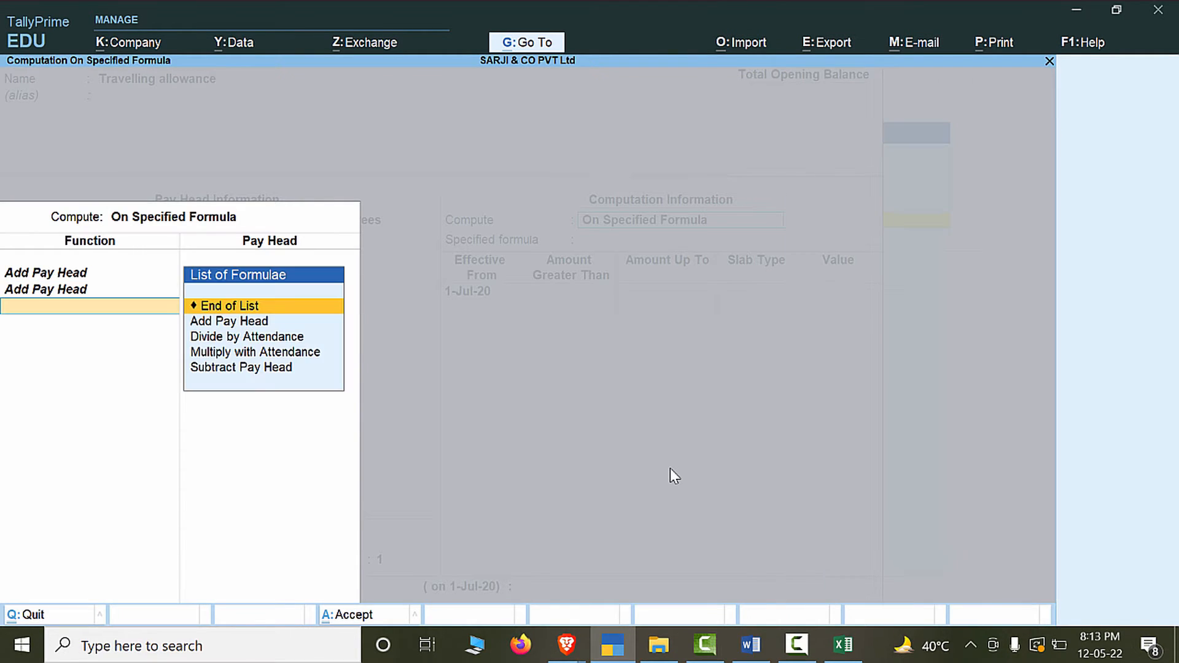
key("Return")
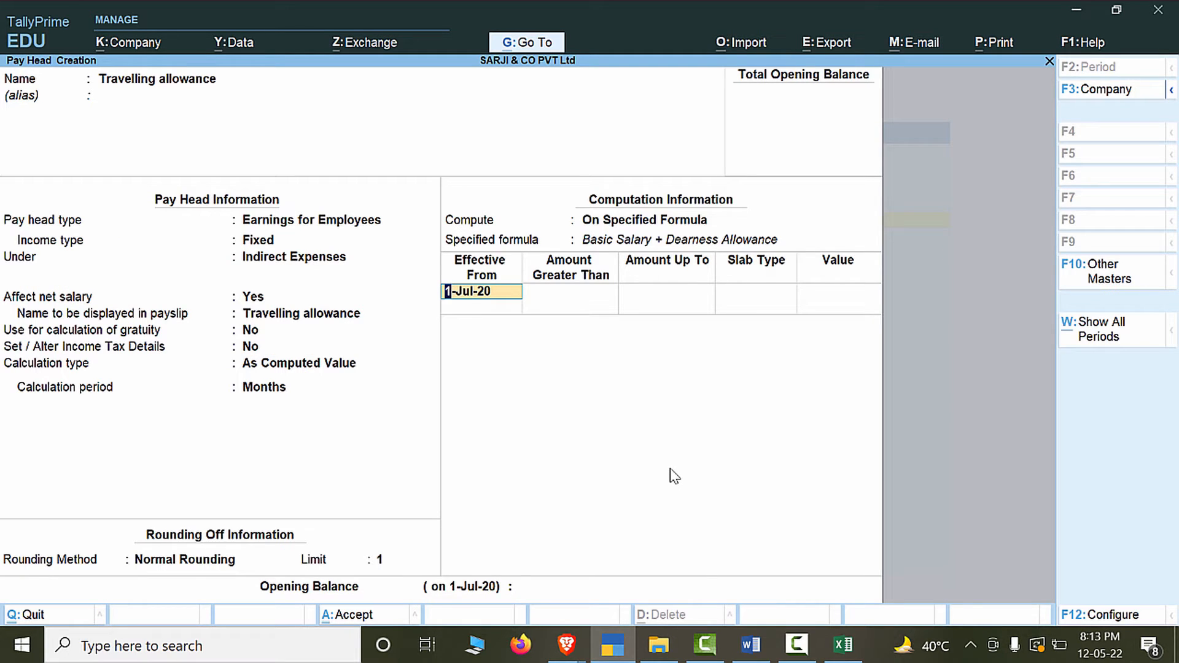
Set the Travelling allowance computation to 25 percent effective from 1-Apr-20 and save the pay head.
type("apr20")
key("Return")
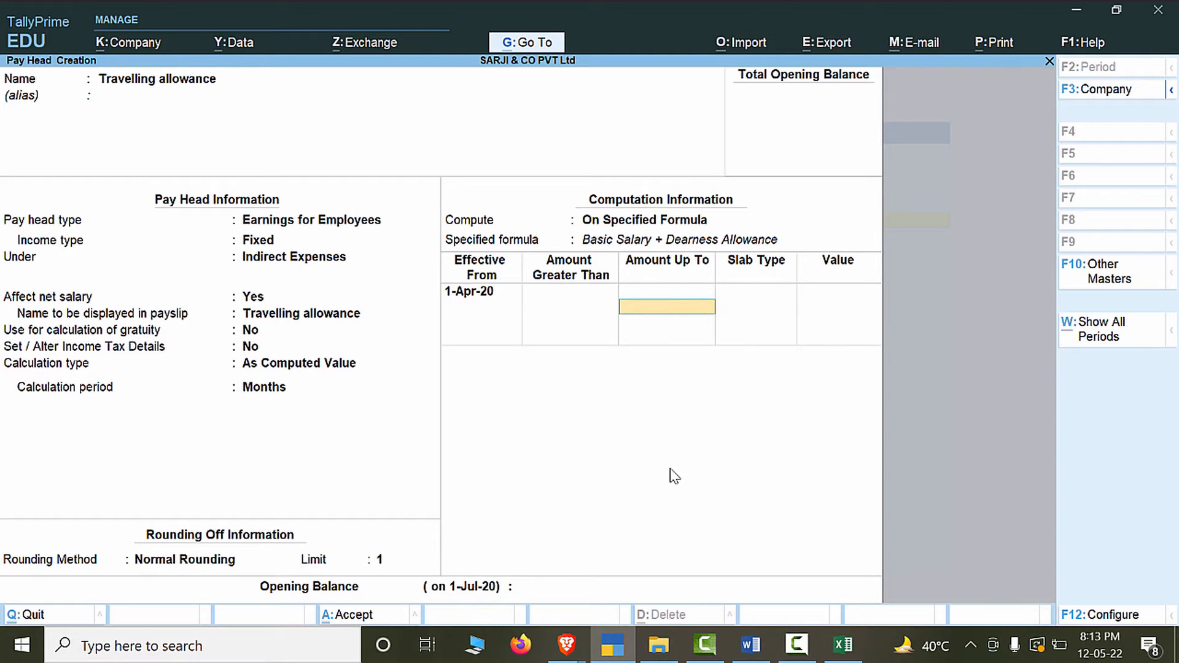
key("Return")
key("Return")
type("25")
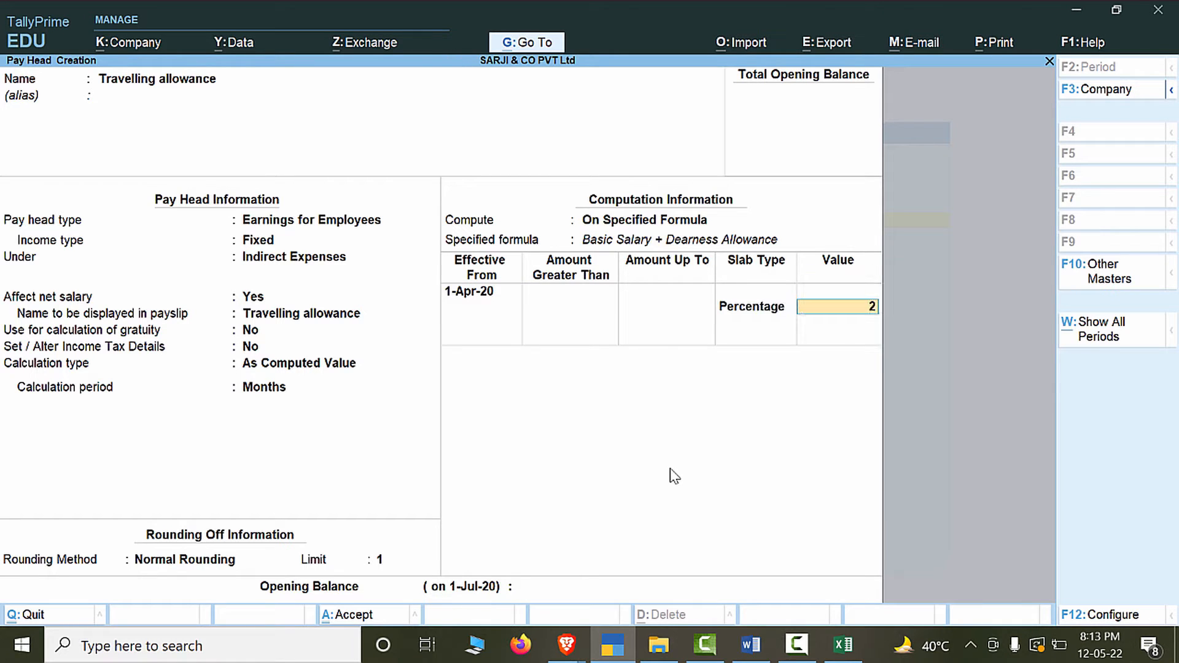
key("Return")
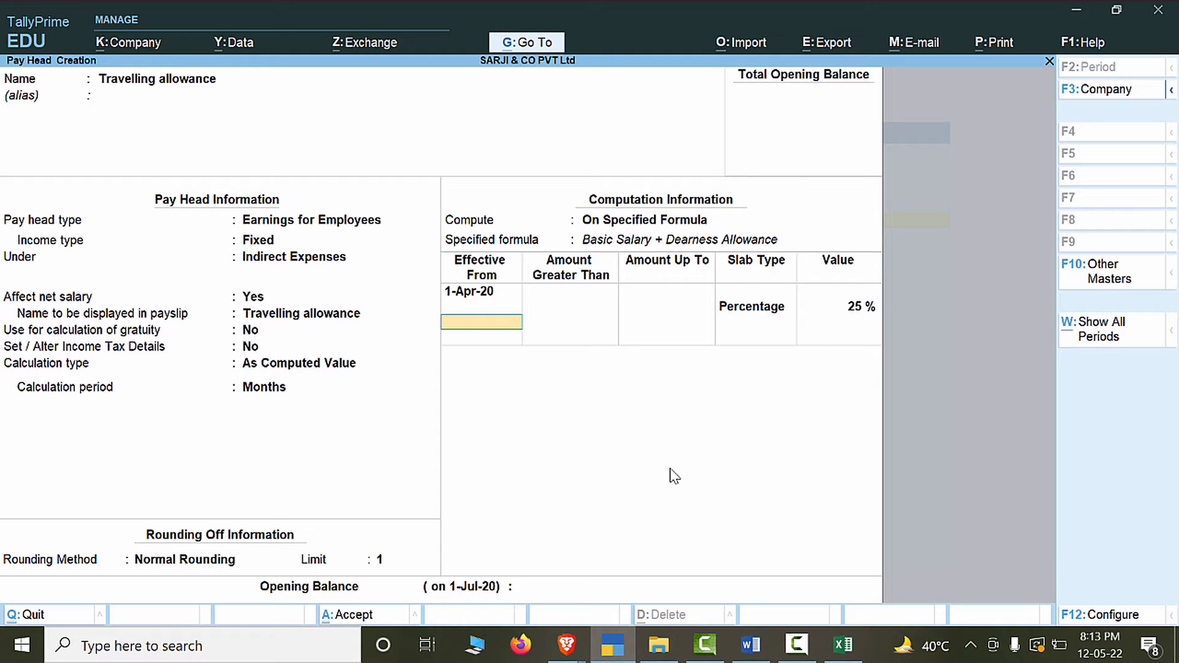
key("ctrl")
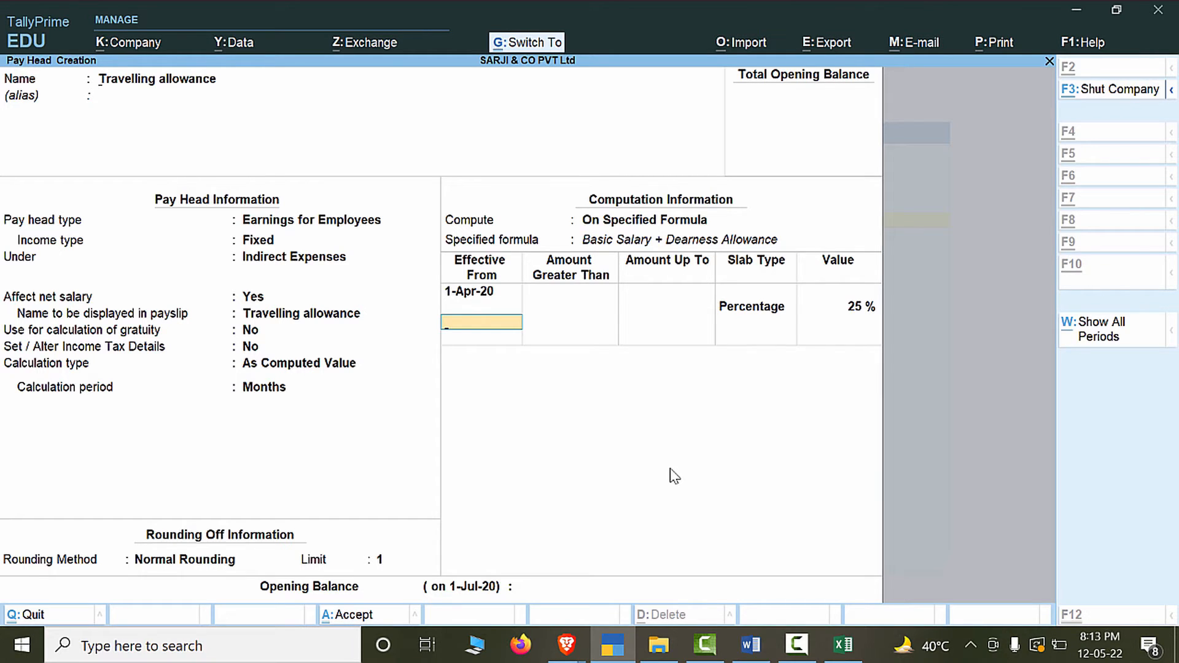
key("ctrl+a")
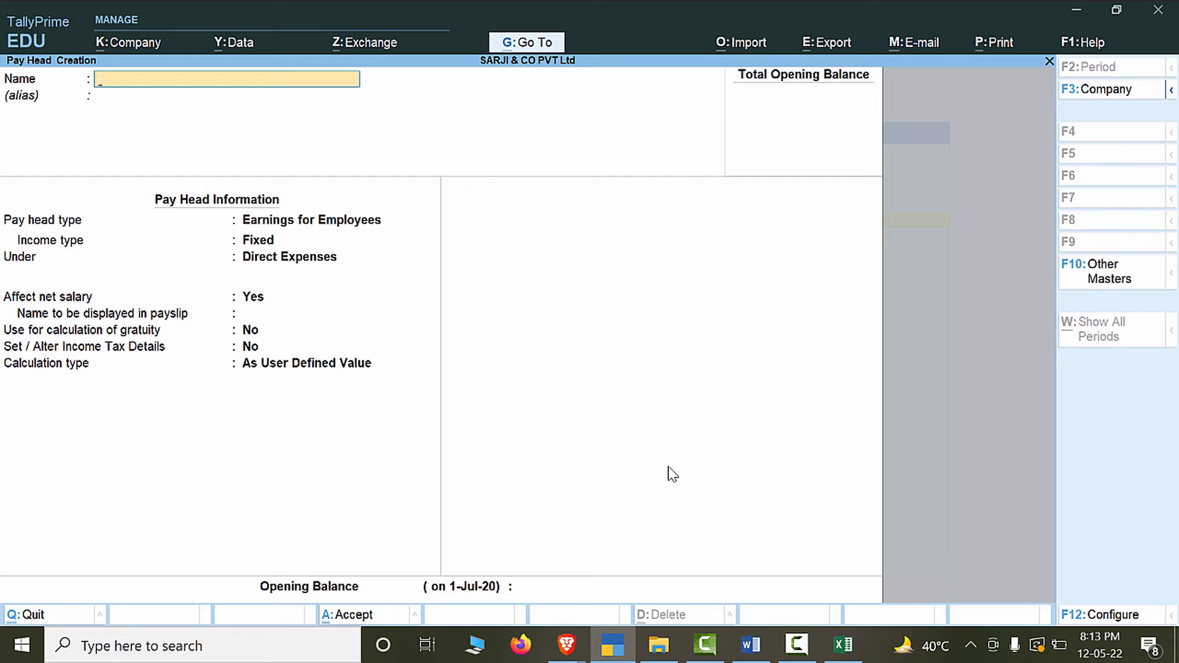
Create a Salary Payable pay head of type Not Applicable under Current Liabilities and save it.
type("Salary Payable")
key("Return")
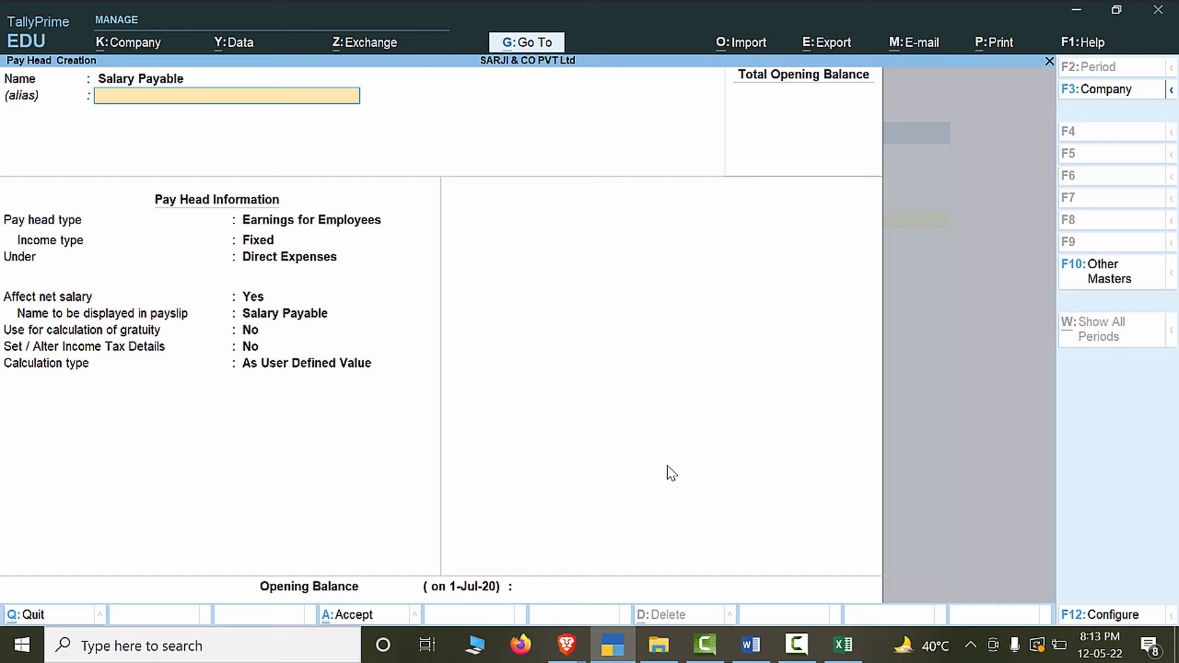
key("Return")
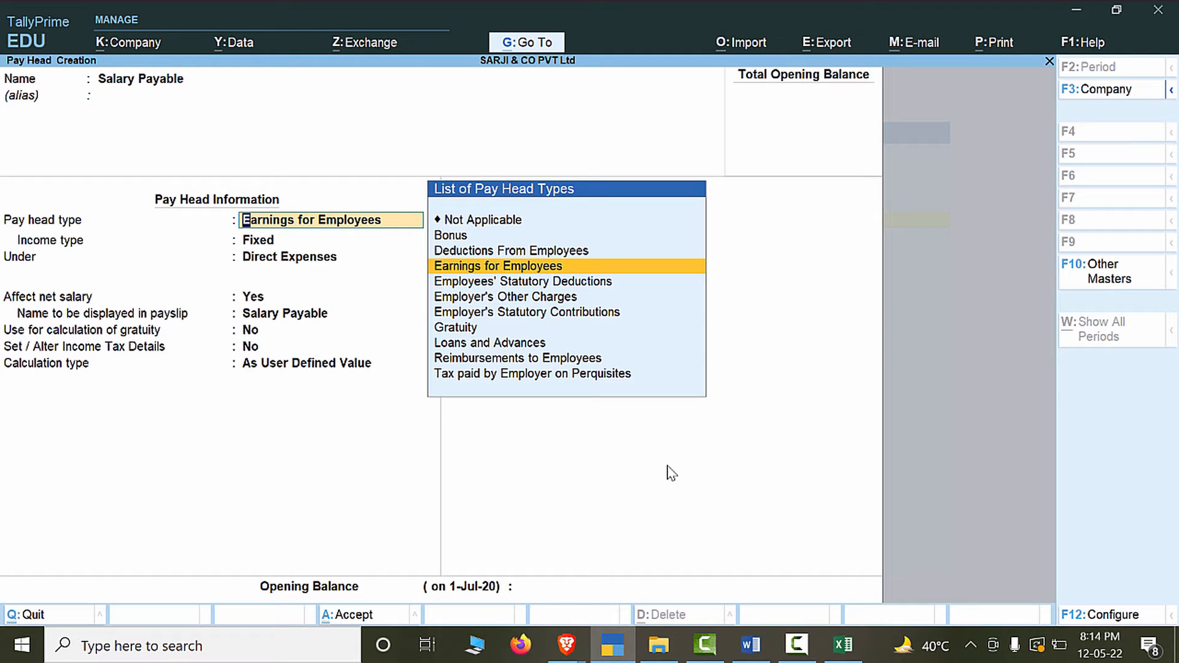
key("Up")
key("Up")
key("Up")
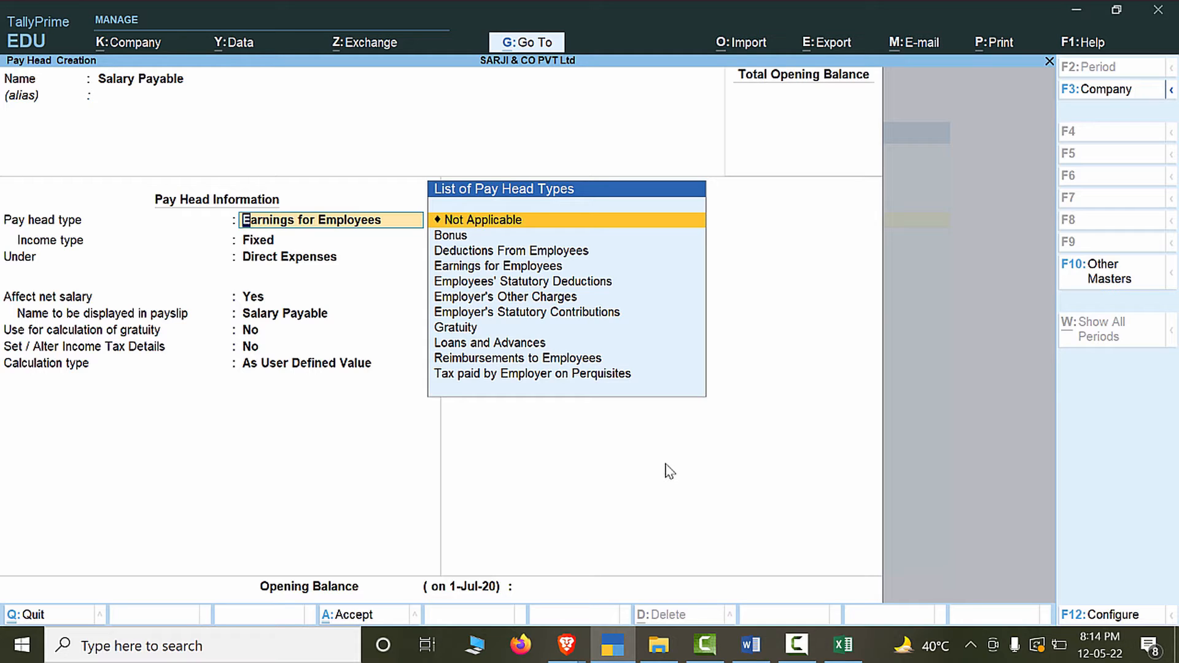
key("Return")
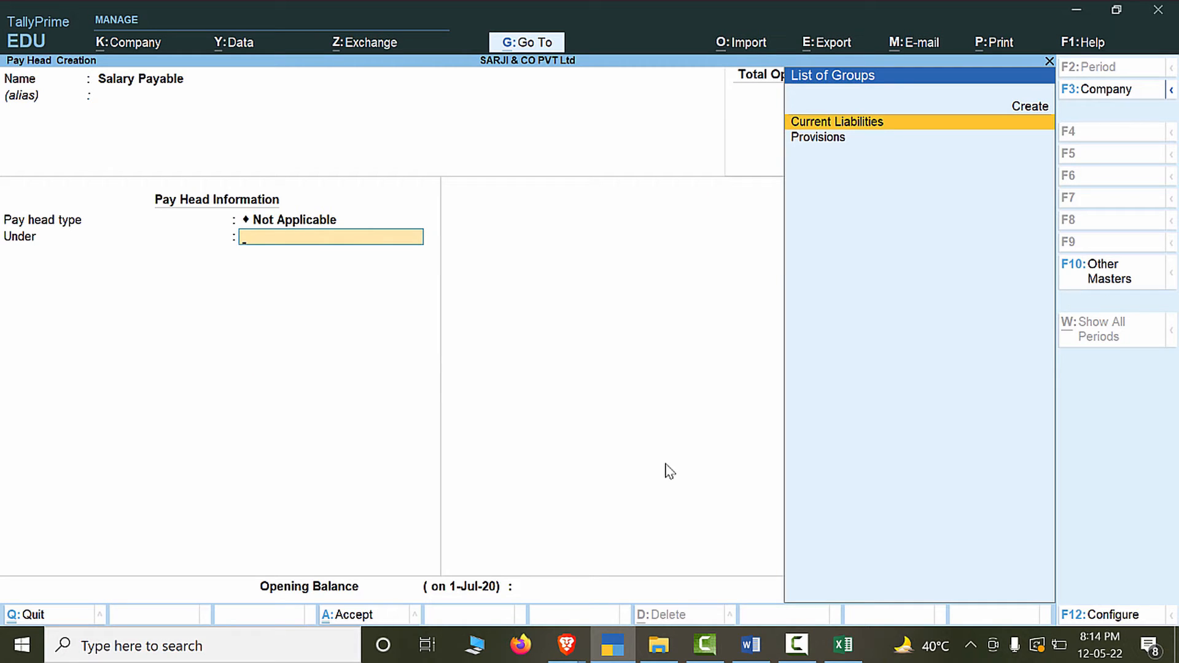
key("Return")
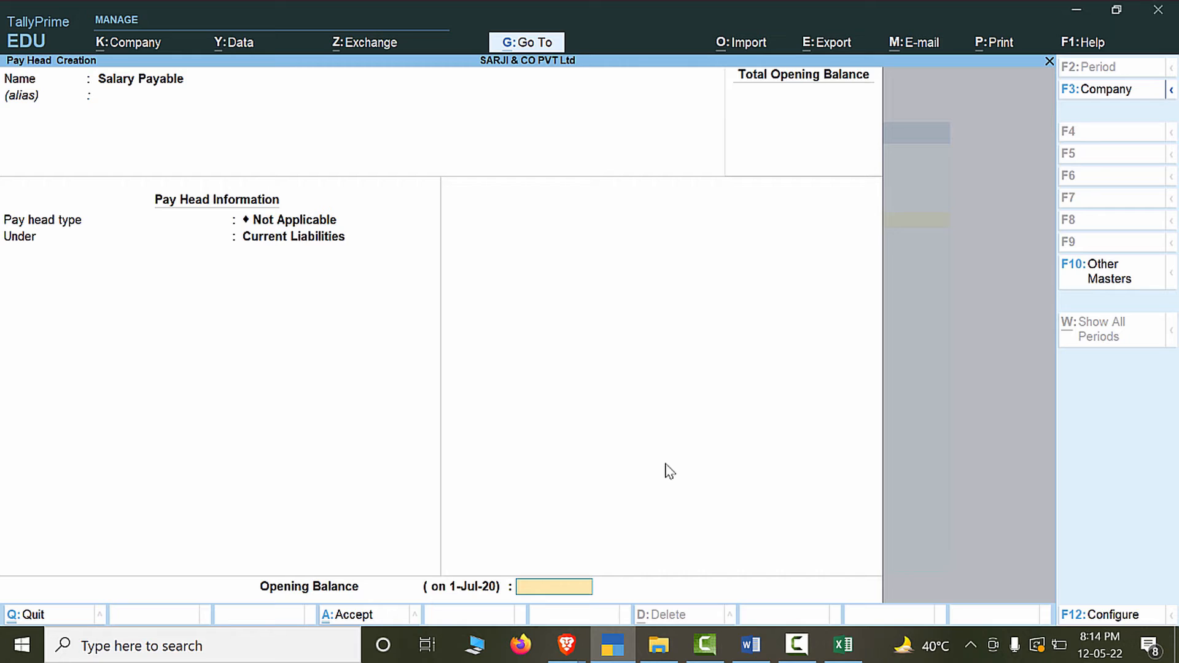
key("ctrl")
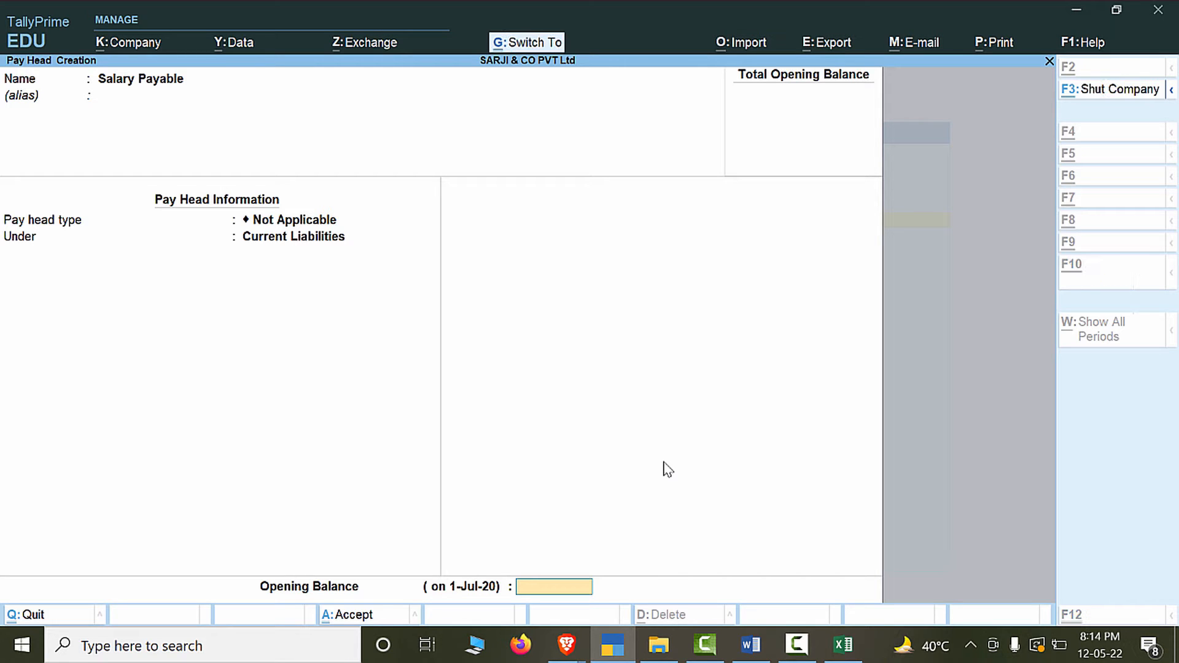
key("ctrl+a")
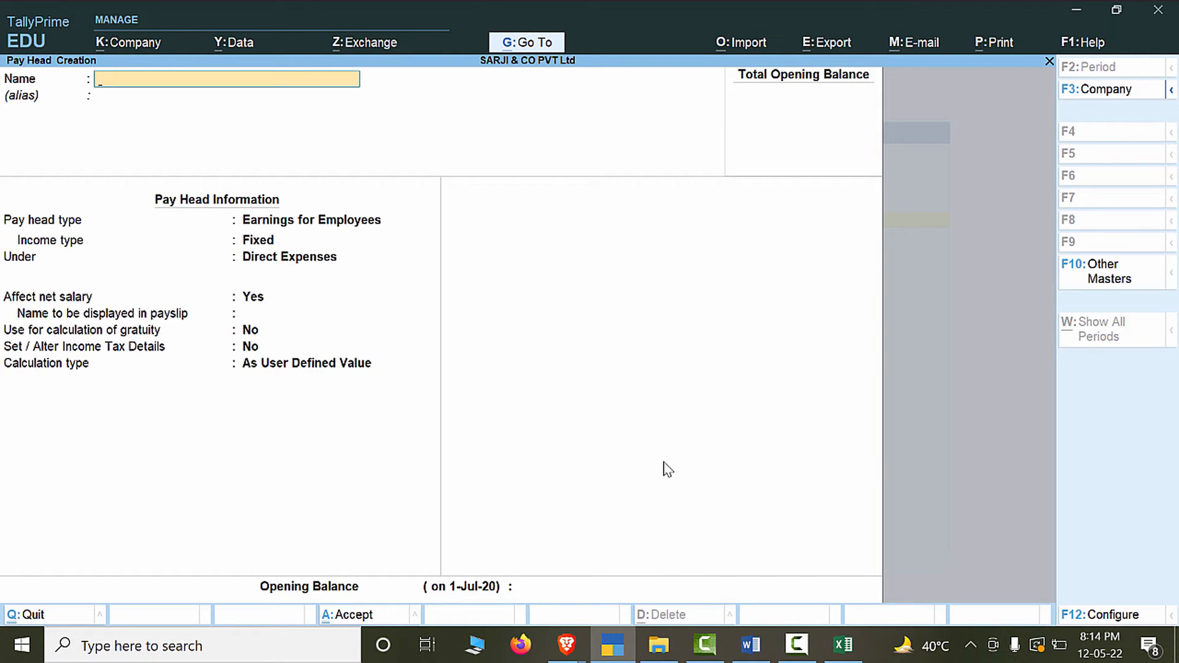
Leave pay head creation and return to the Gateway of Tally.
key("Escape")
key("y")
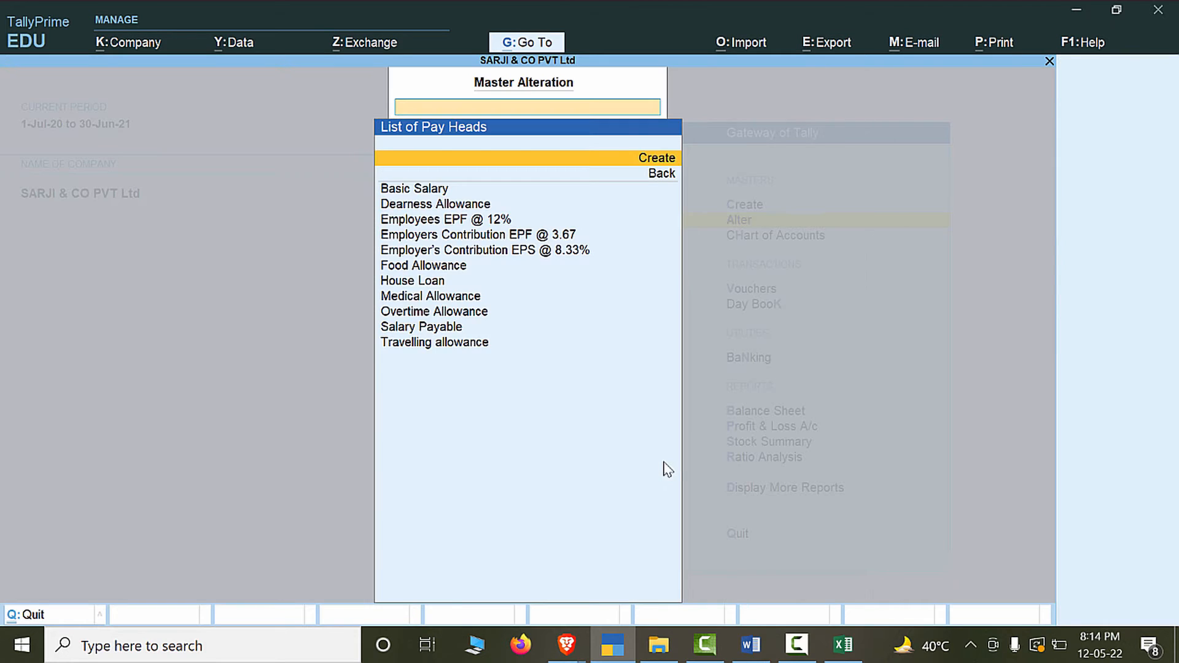
key("Escape")
key("Escape")
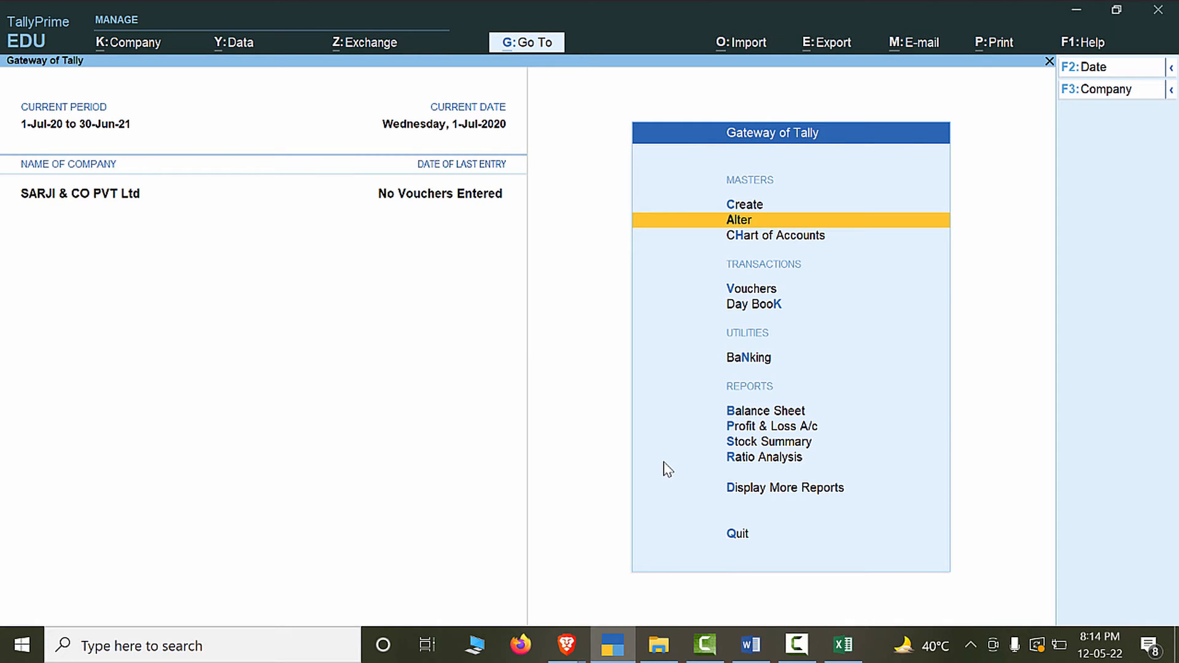
Open the list of existing pay heads for master alteration.
key("Up")
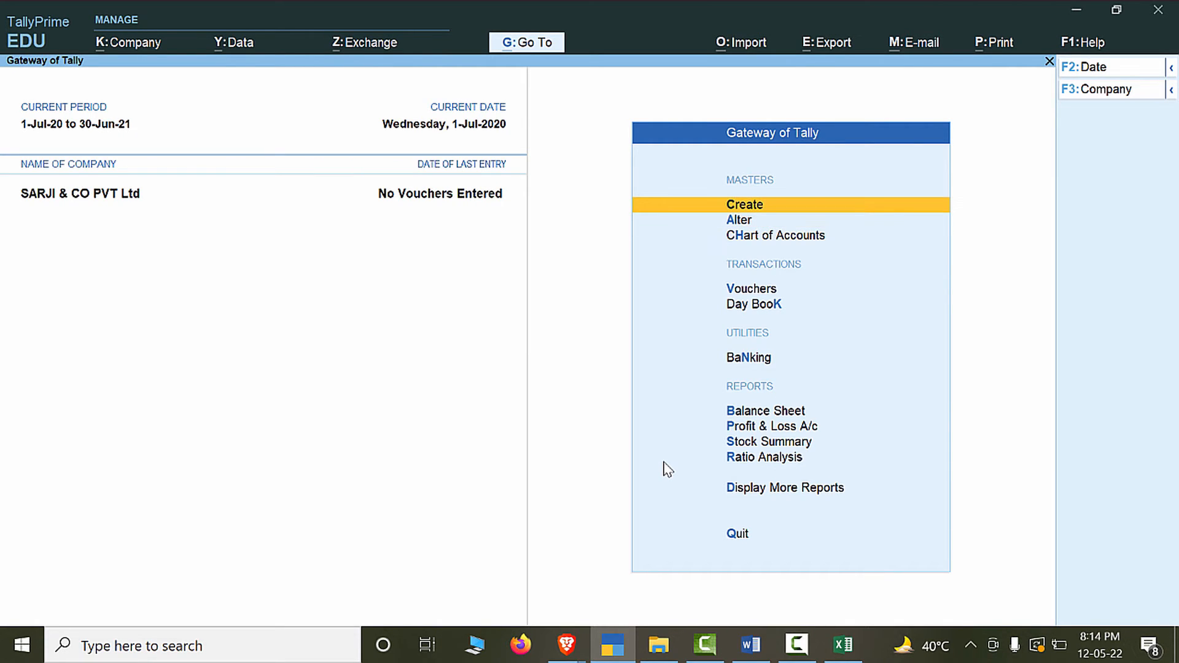
key("Down")
key("Return")
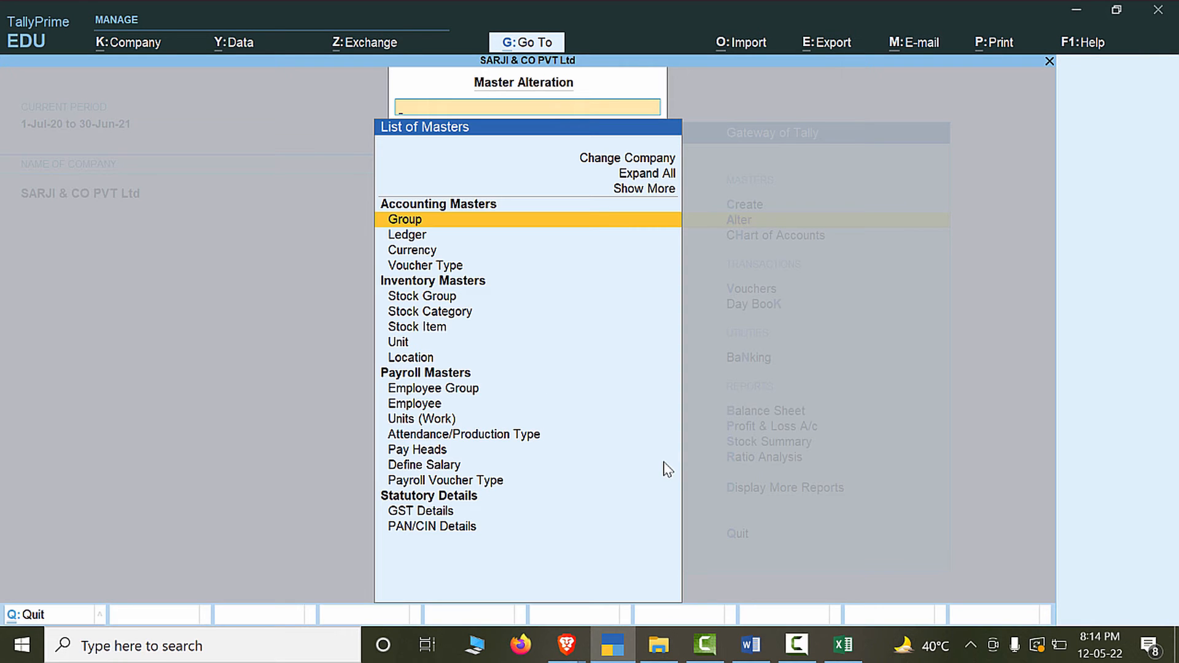
key("Down")
key("Down")
key("Down")
key("Down")
key("Down")
key("Down")
key("Down")
key("Down")
key("Down")
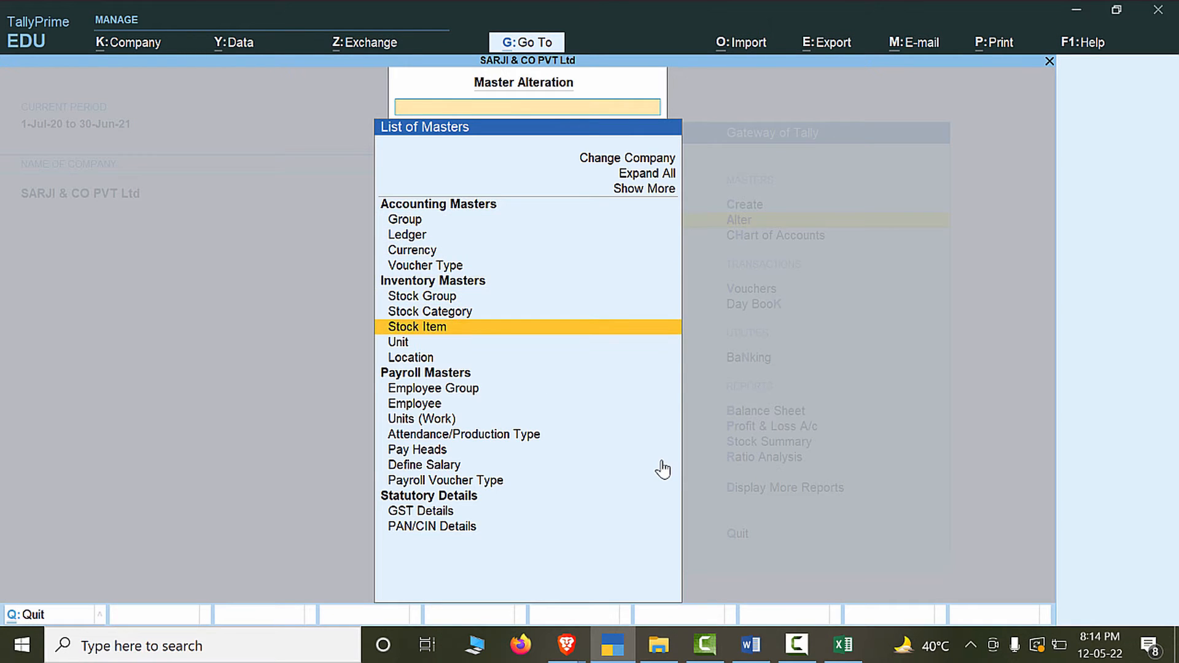
key("Down")
key("Down")
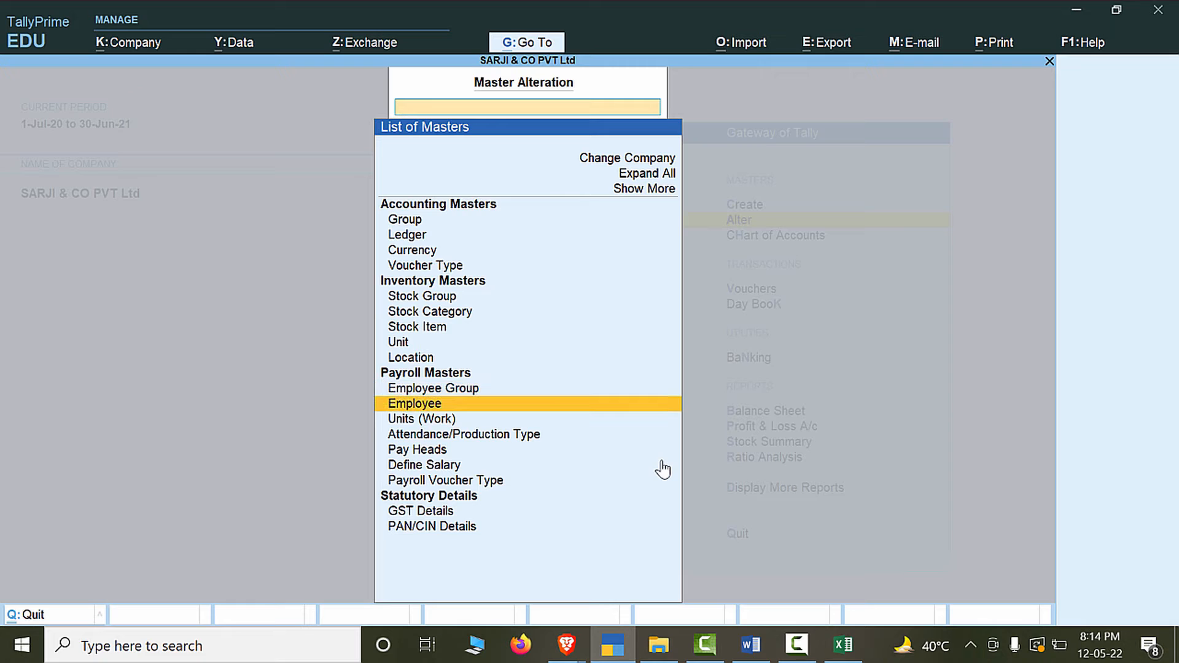
key("Down")
key("Down")
key("Down")
key("Down")
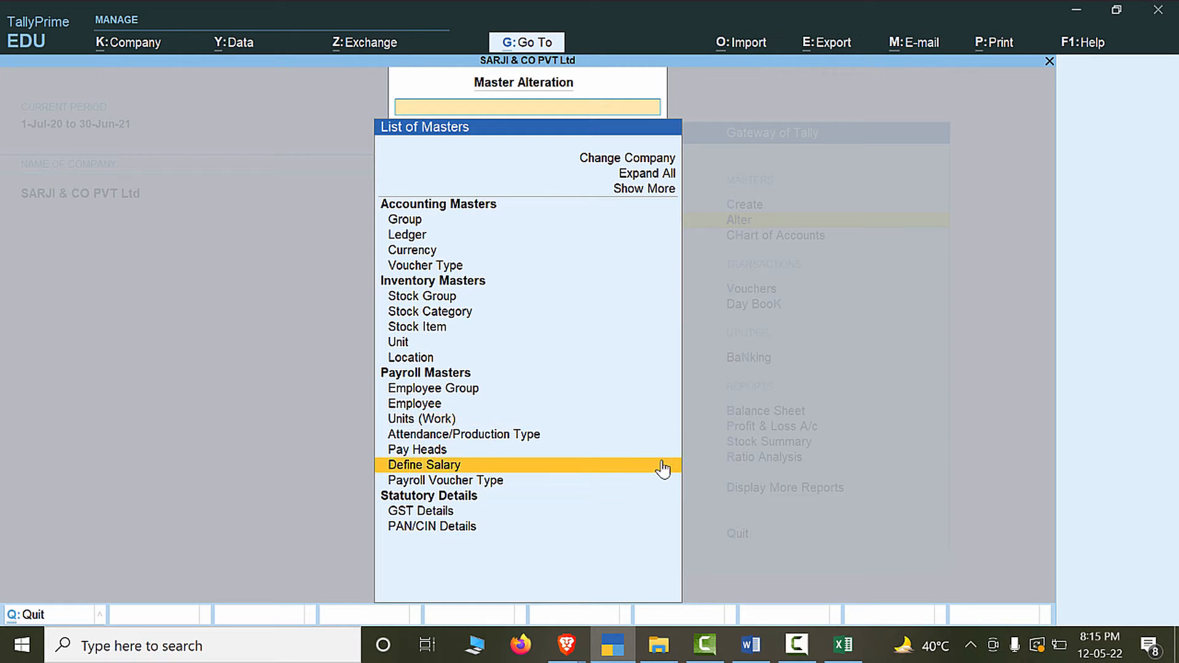
key("Up")
key("Up")
key("Up")
key("Up")
key("Up")
key("Down")
key("Down")
key("Down")
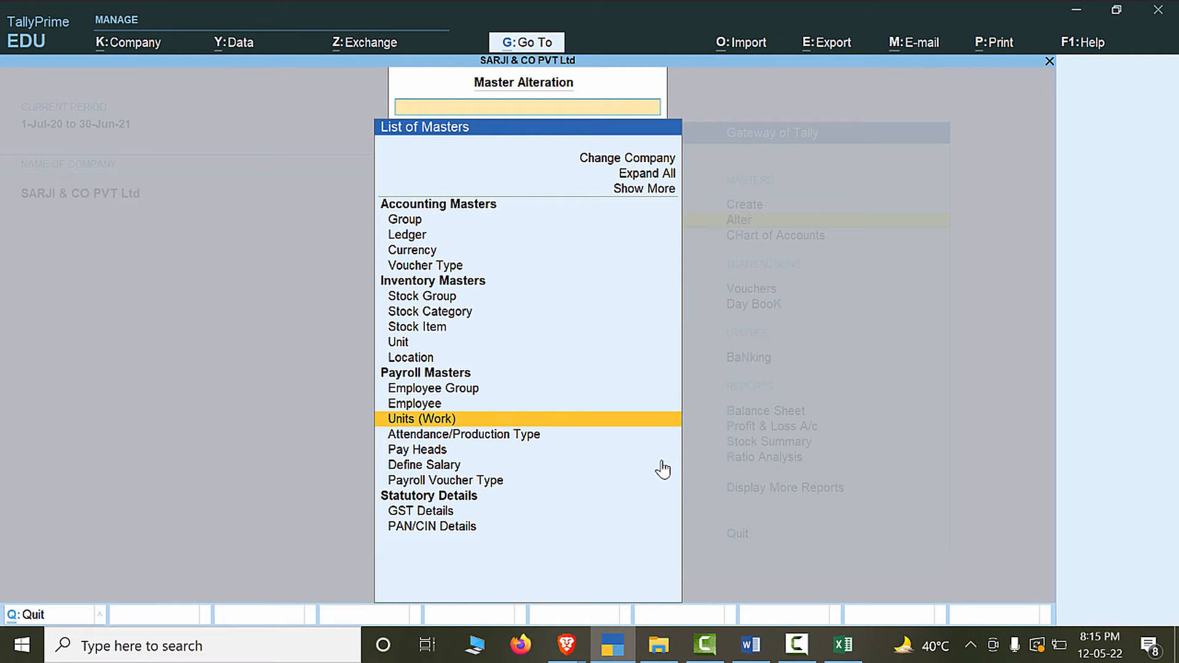
key("Up")
key("Down")
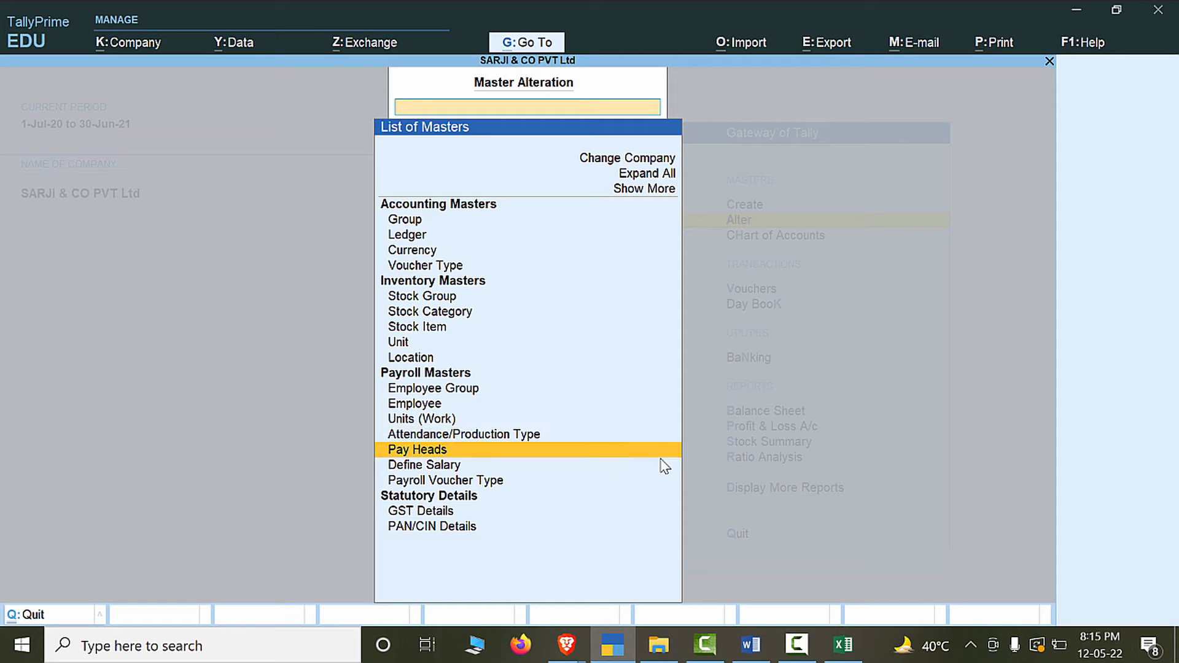
key("Return")
Look through the created pay heads and open Dearness Allowance.
key("Down")
key("Down")
key("Down")
key("Down")
key("Down")
key("Up")
key("Up")
key("Up")
key("Up")
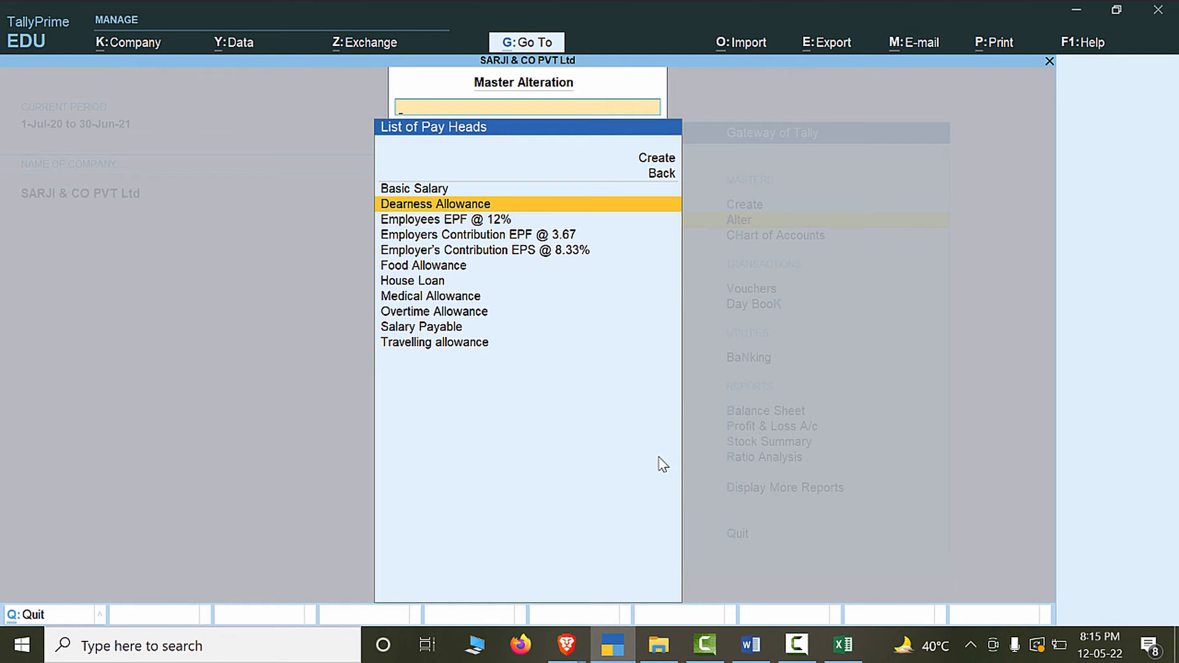
key("Return")
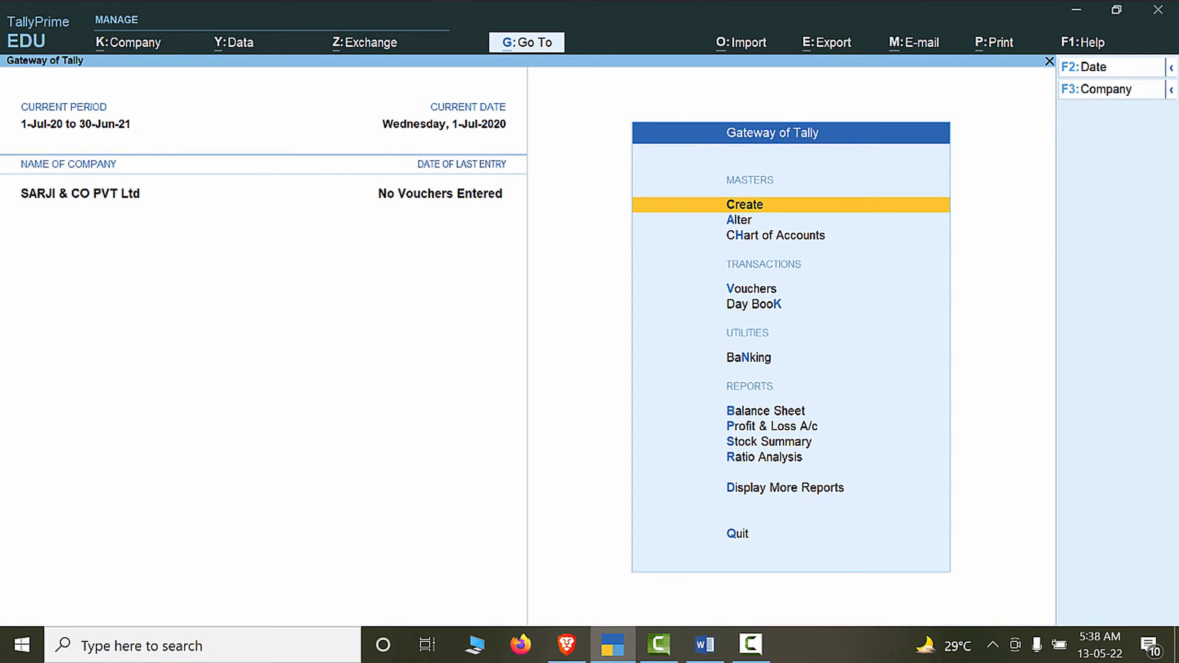
Switch to the Word document to check the five payroll steps, and return to TallyPrime.
left_click(711, 656)
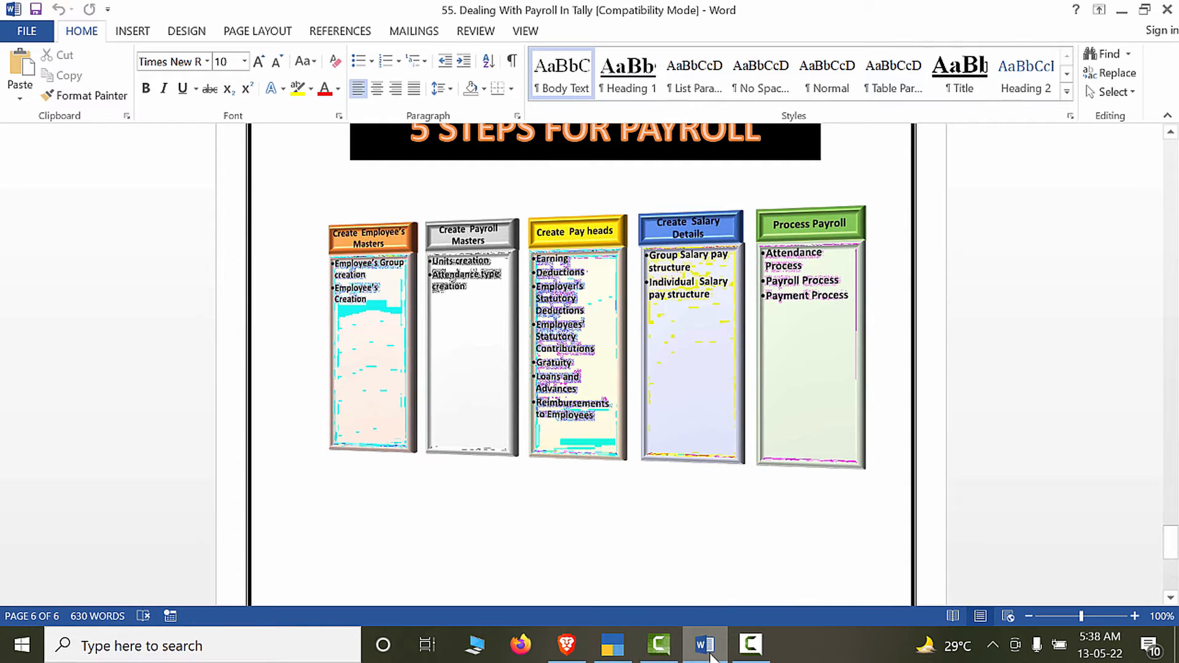
left_click(711, 655)
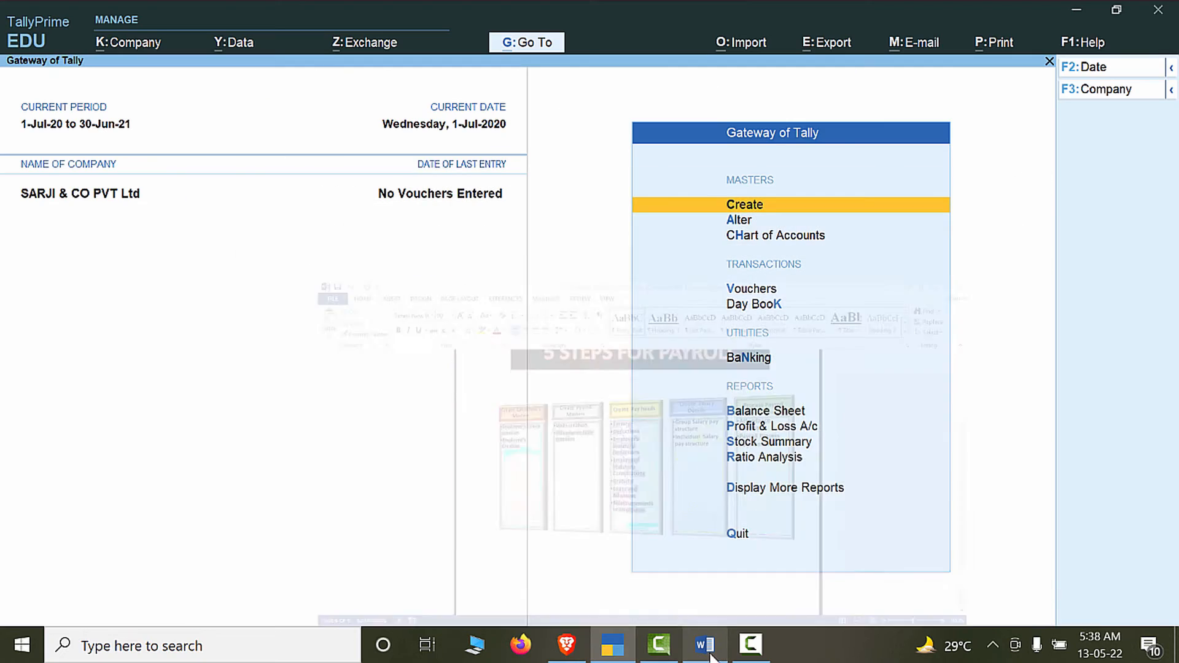
Open the FACTORY WORKERS employee group for alteration.
left_click(740, 219)
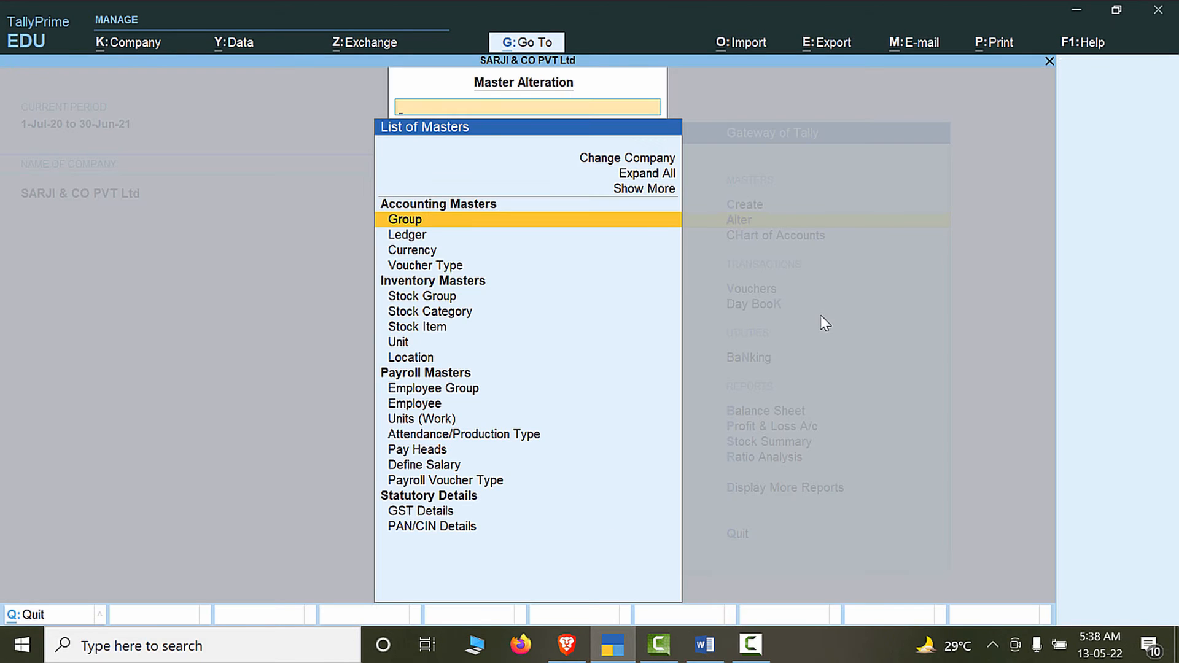
key("Down")
key("Down")
key("Down")
key("Down")
key("Down")
key("Down")
key("Down")
key("Down")
key("Down")
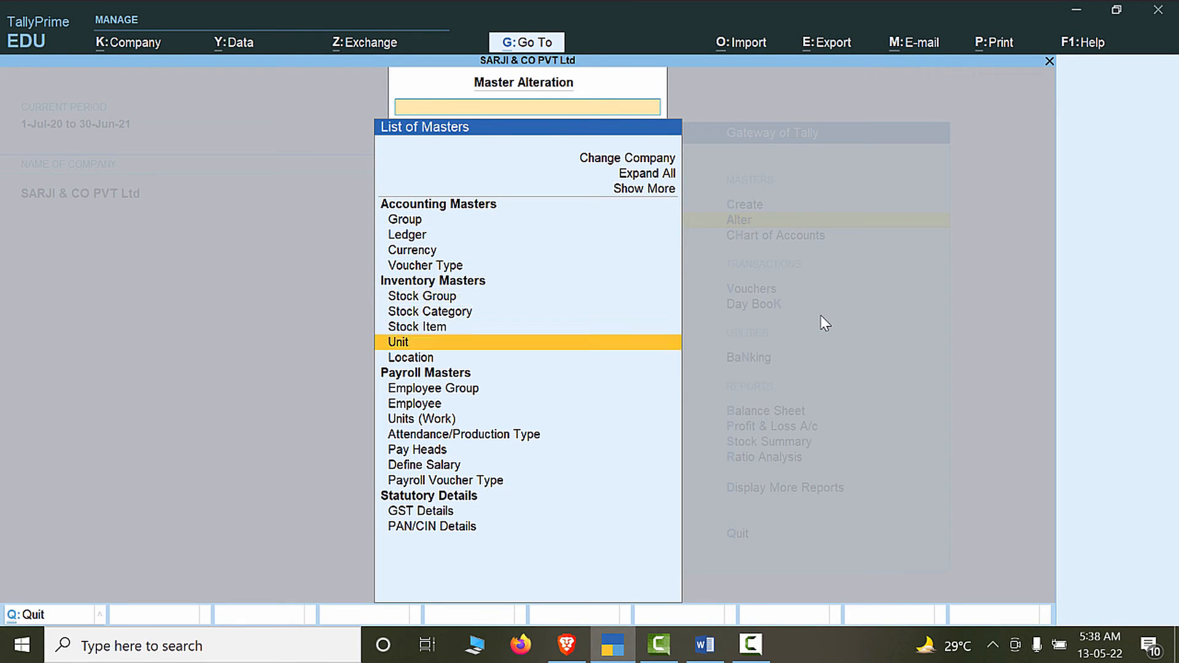
key("Return")
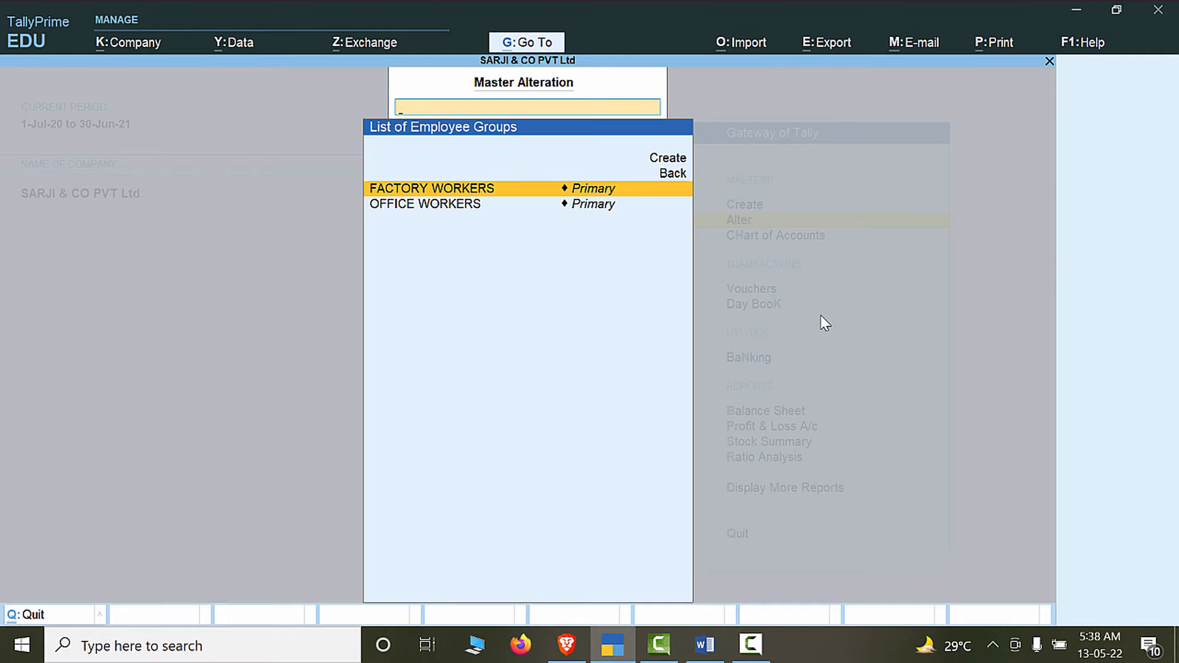
key("Return")
Set Define salary details to Yes for the FACTORY WORKERS group, leaving its name and parent group as they are.
key("Return")
key("Return")
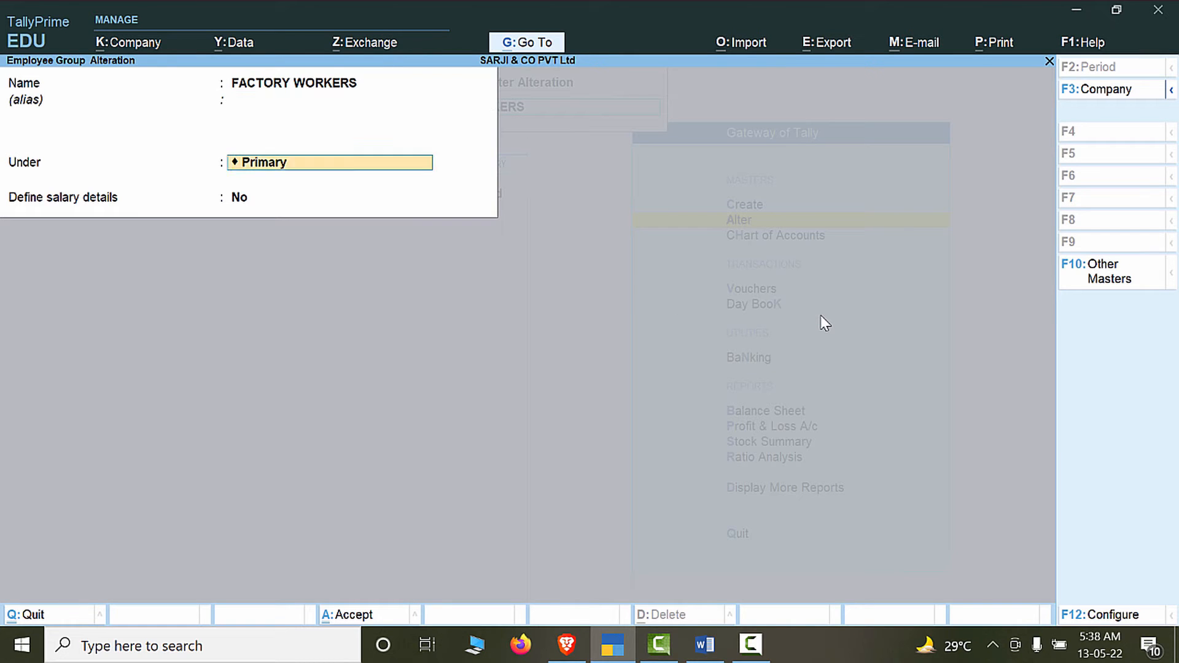
key("Return")
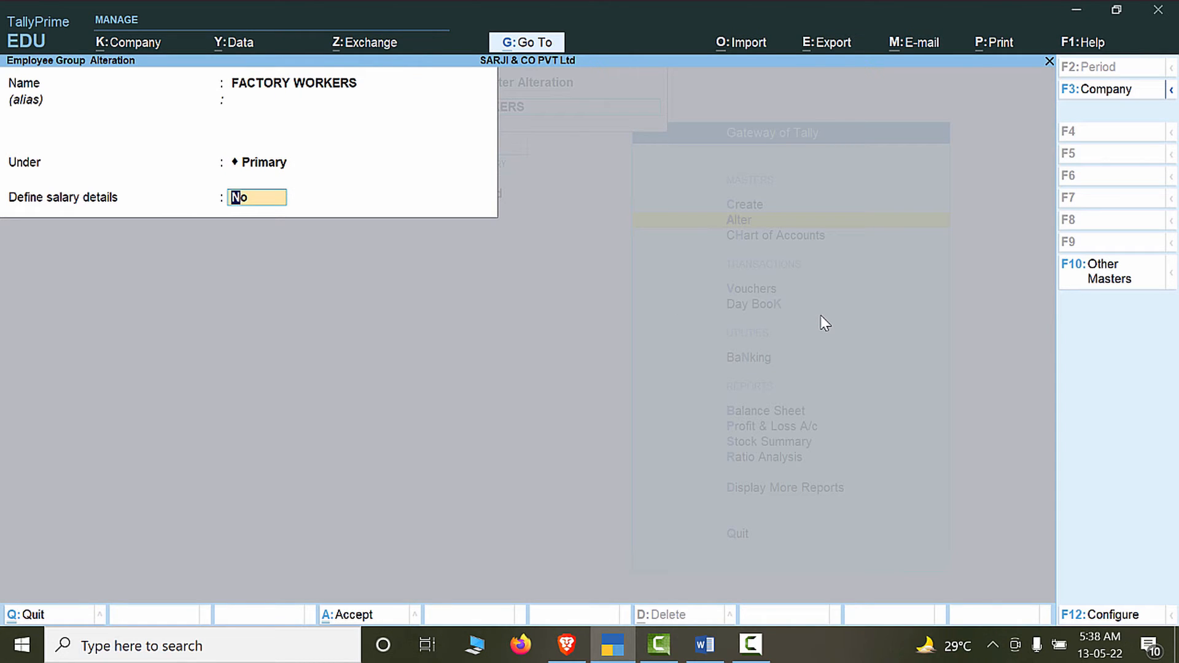
type("yes")
key("Return")
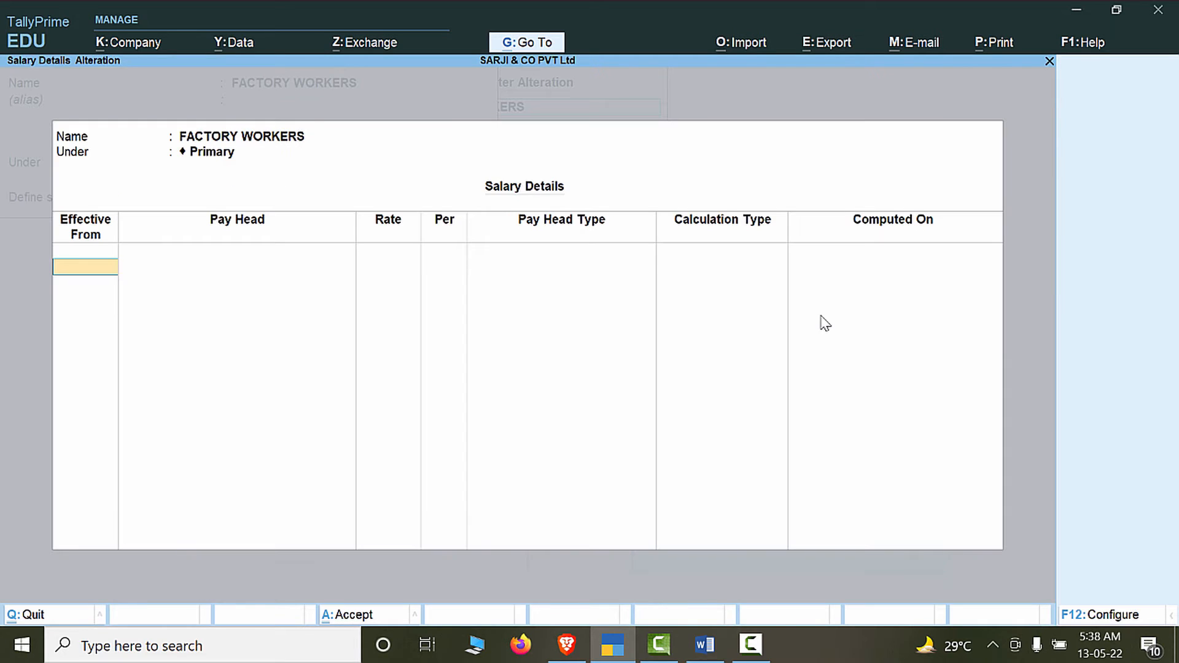
Start the FACTORY WORKERS salary details effective from 1-Apr-20 with the Basic Salary and Dearness Allowance pay heads, leaving the Basic Salary rate blank.
type("apr20")
key("Return")
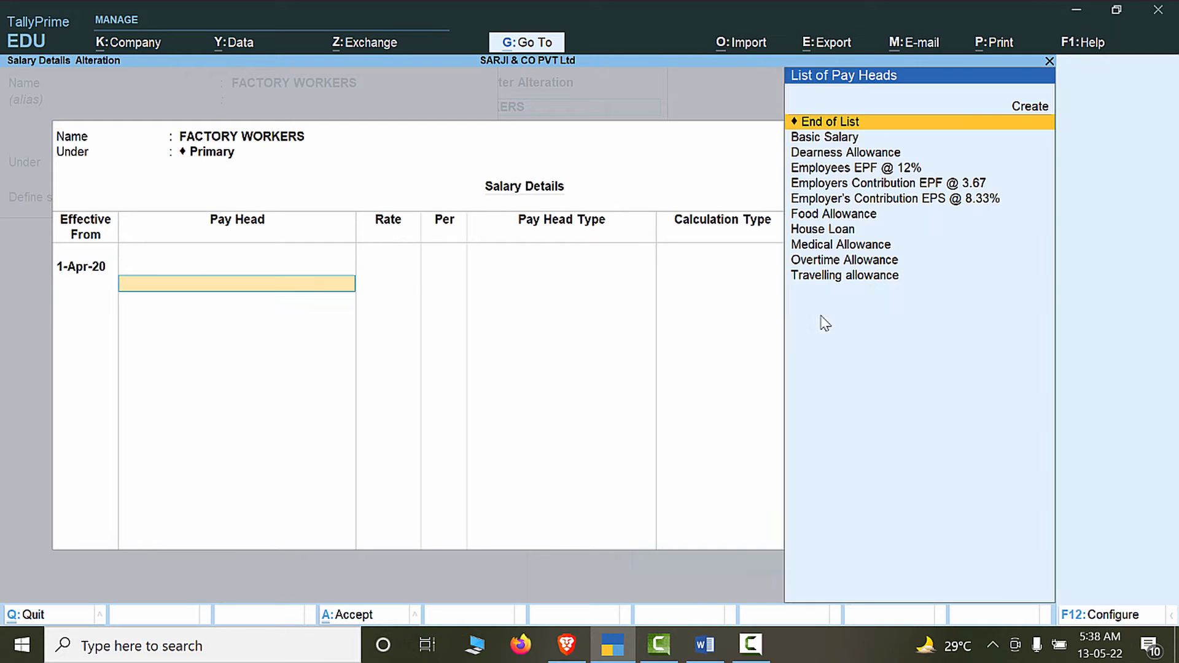
key("Down")
key("Return")
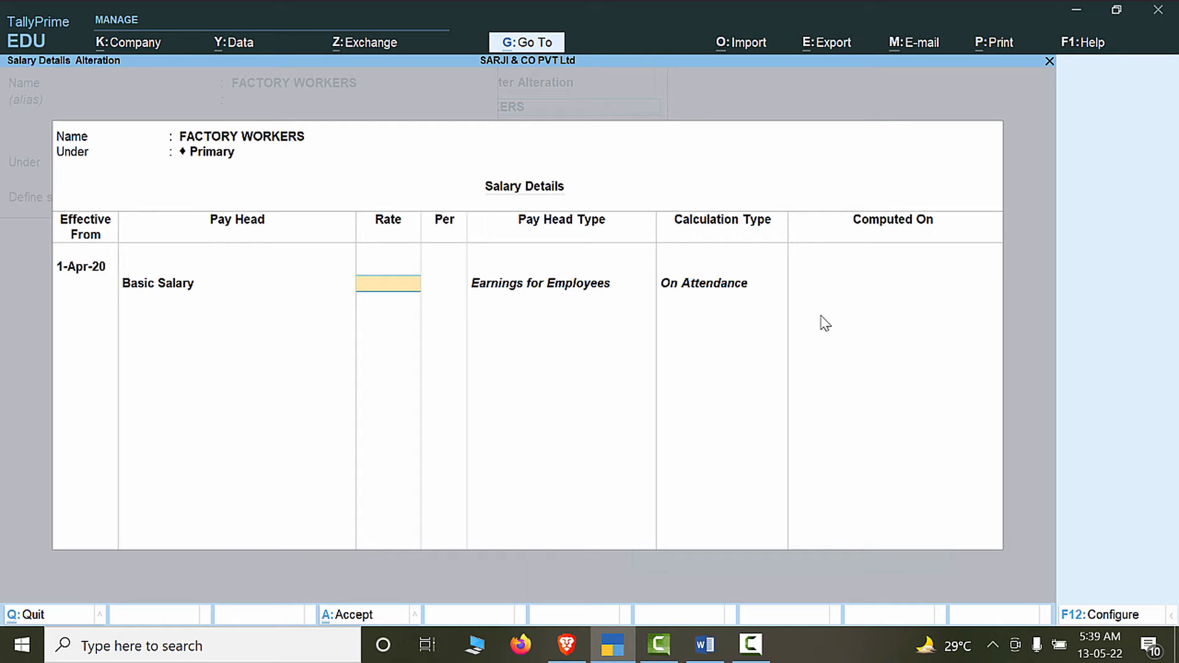
key("Return")
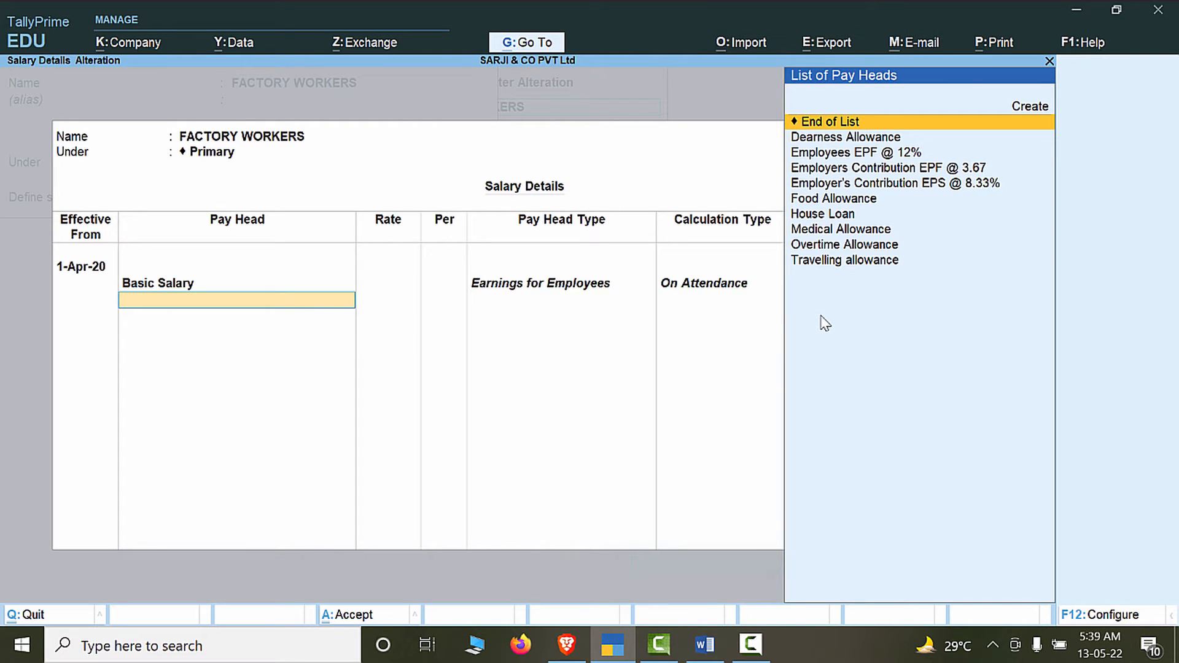
key("Down")
key("Return")
Add the Medical Allowance pay head to the FACTORY WORKERS salary details, leaving its rate blank.
key("Down")
key("Down")
key("Down")
key("Down")
key("Down")
key("Down")
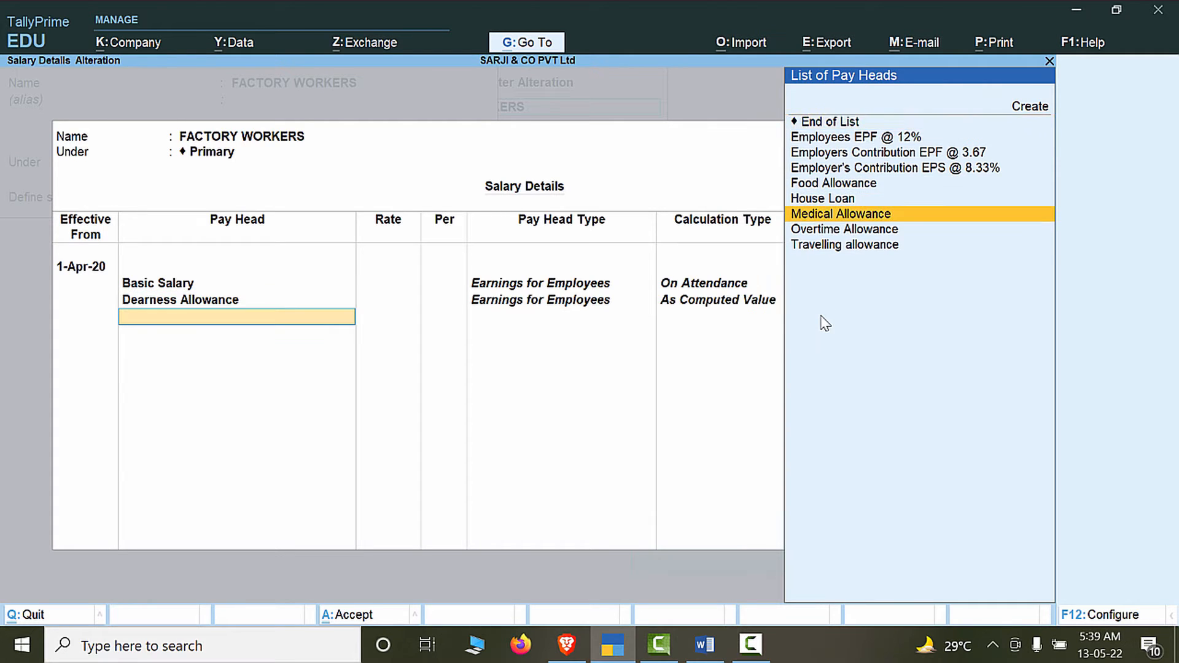
key("Return")
key("Return")
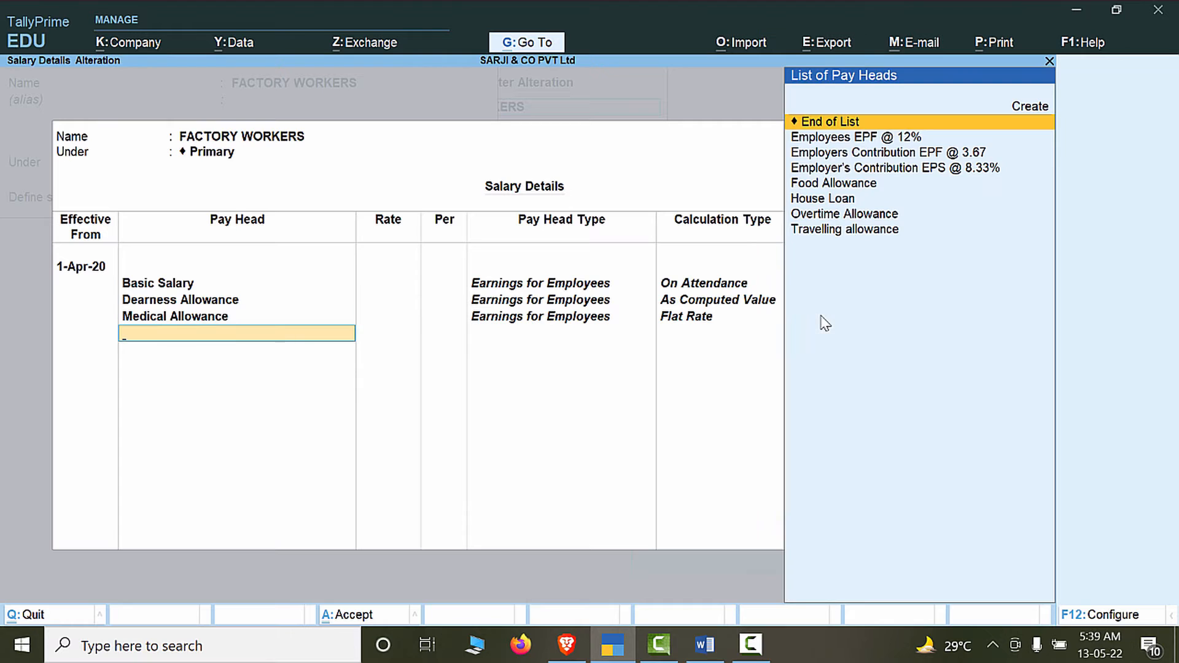
Add the Overtime Allowance pay head to the FACTORY WORKERS salary details without a rate.
key("Down")
key("Down")
key("Down")
key("Down")
key("Down")
key("Down")
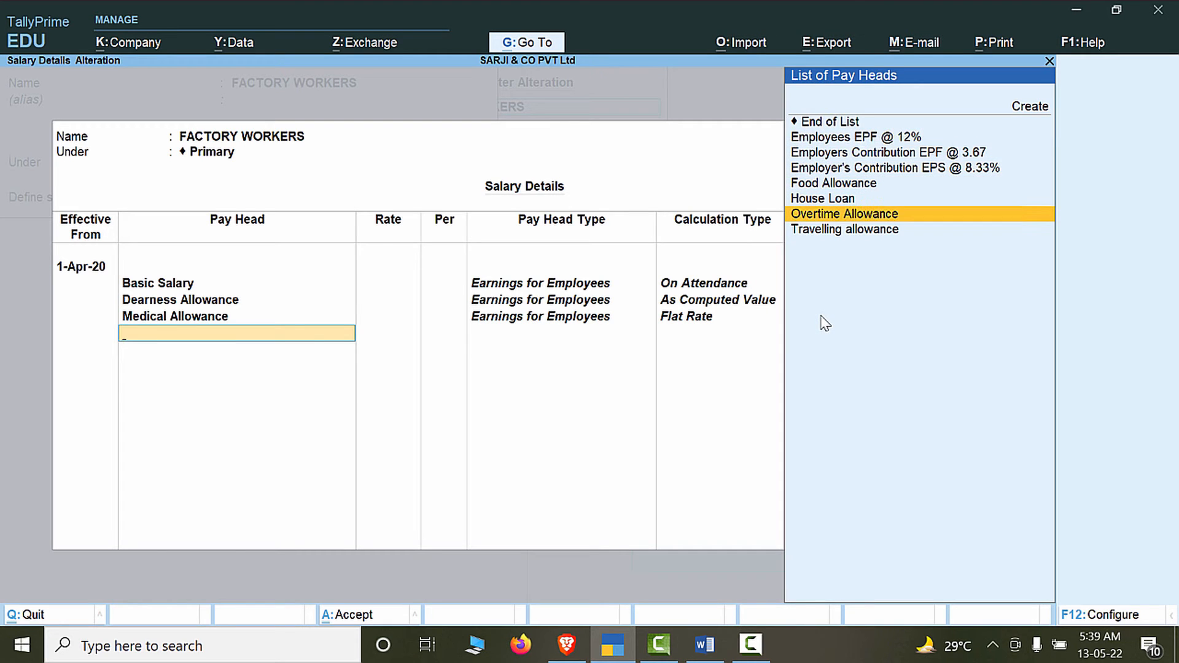
key("Return")
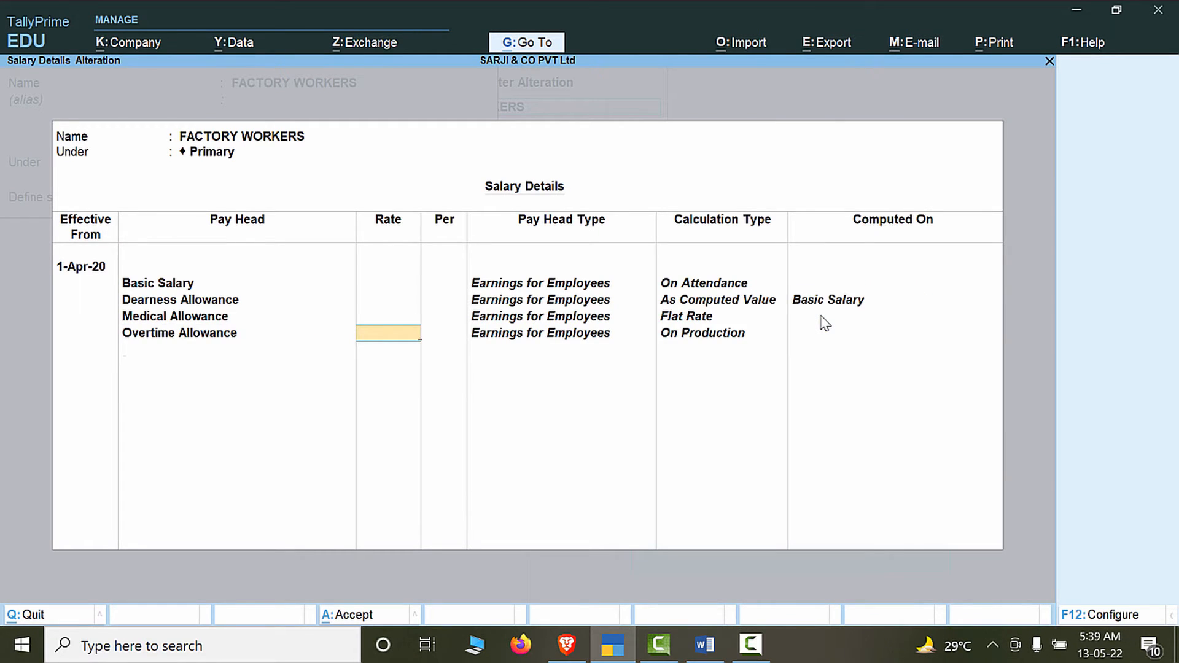
key("Return")
Add the Food Allowance pay head to the FACTORY WORKERS salary details with a blank rate.
key("Down")
key("Down")
key("Down")
key("Down")
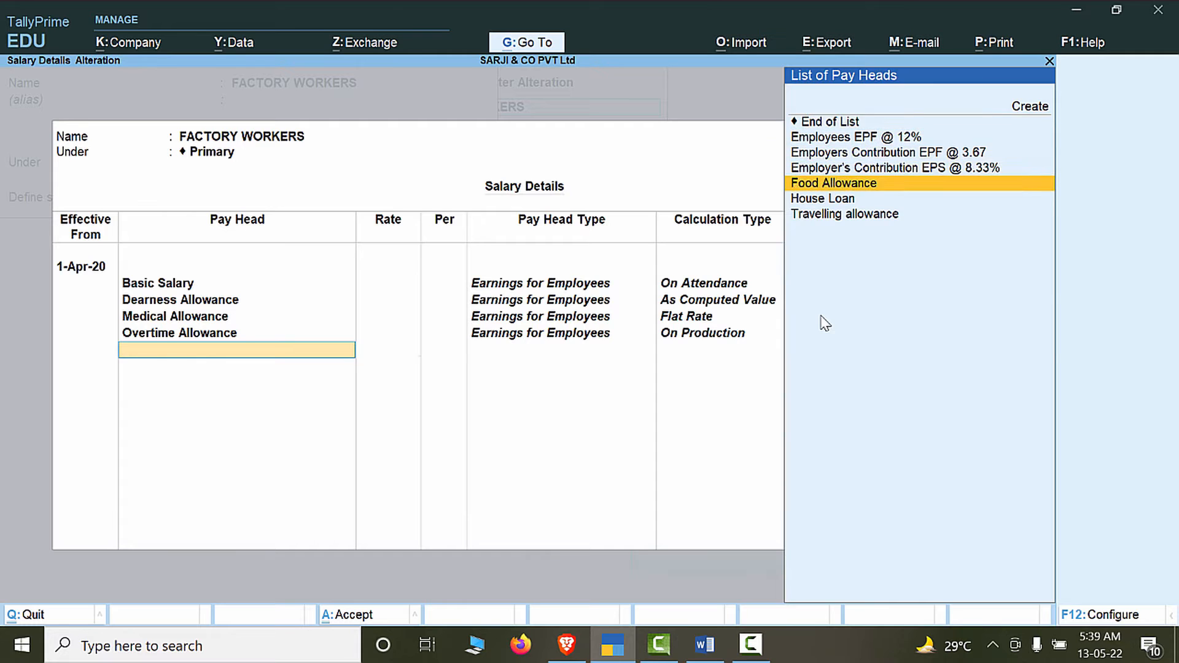
key("Return")
key("Return")
Add the Travelling allowance and House Loan pay heads to the FACTORY WORKERS salary details.
key("Down")
key("Down")
key("Down")
key("Down")
key("Down")
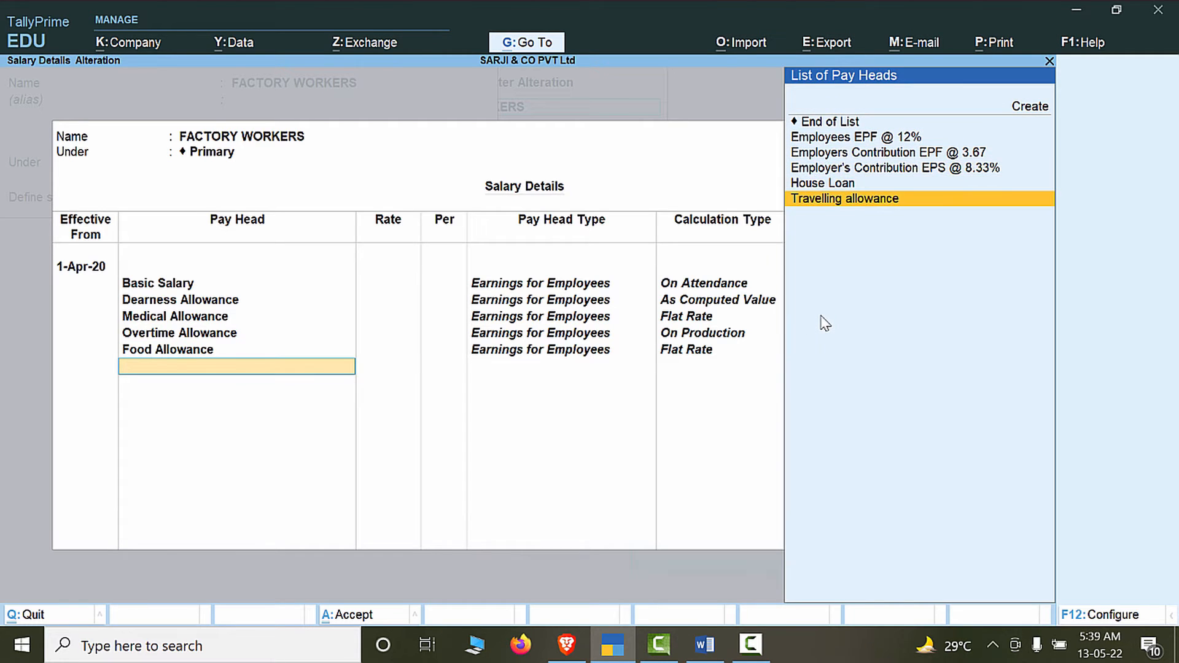
key("Return")
key("Down")
key("Down")
key("Down")
key("Down")
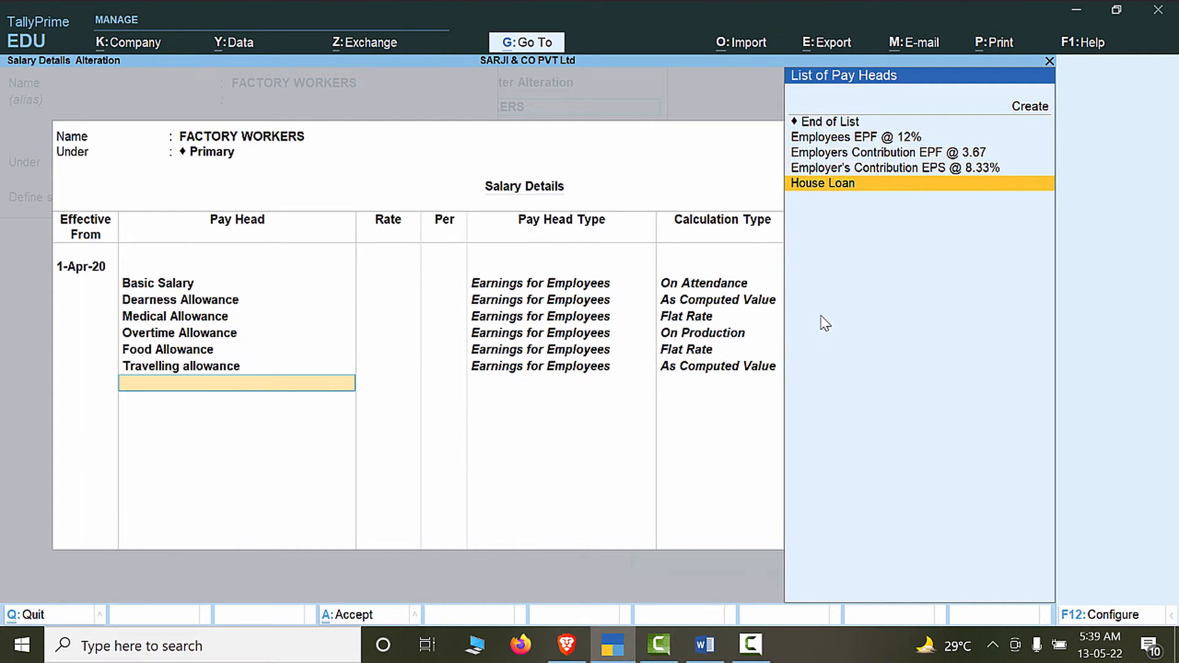
key("Return")
Add the Employer's Contribution EPS @ 8.33%, Employers Contribution EPF @ 3.67 and Employees EPF @ 12% pay heads to the FACTORY WORKERS salary details.
key("Down")
key("Down")
key("Down")
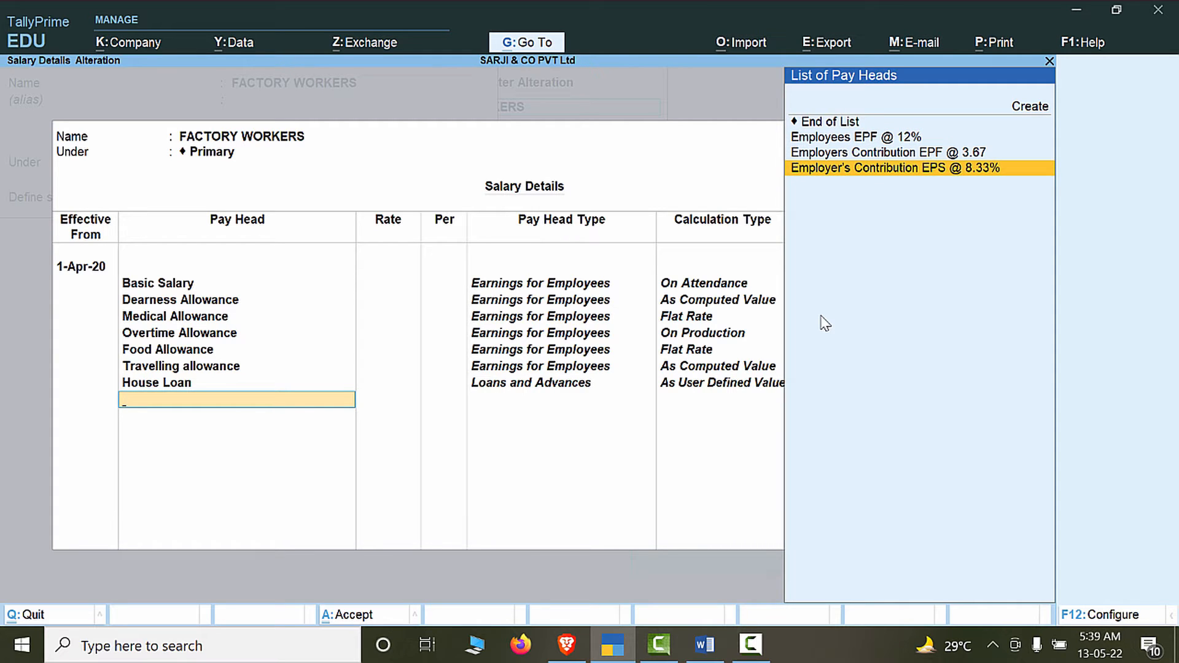
key("Return")
key("Down")
key("Down")
key("Return")
key("Down")
key("Return")
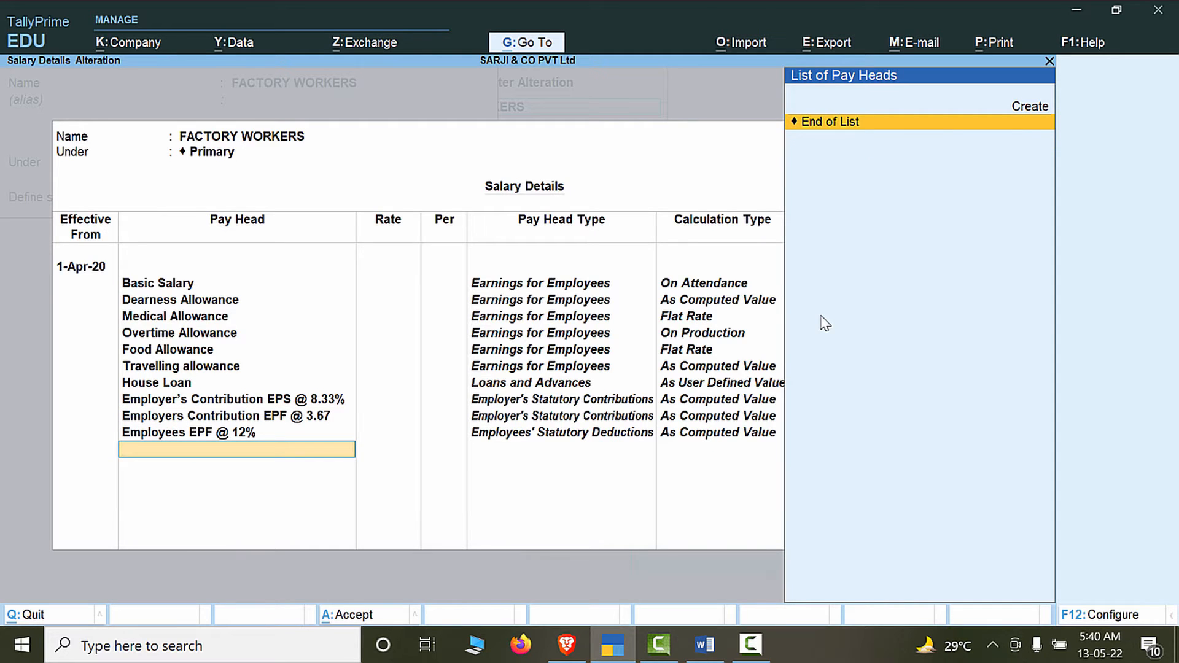
End the pay head list and save the FACTORY WORKERS salary details and employee group.
key("Return")
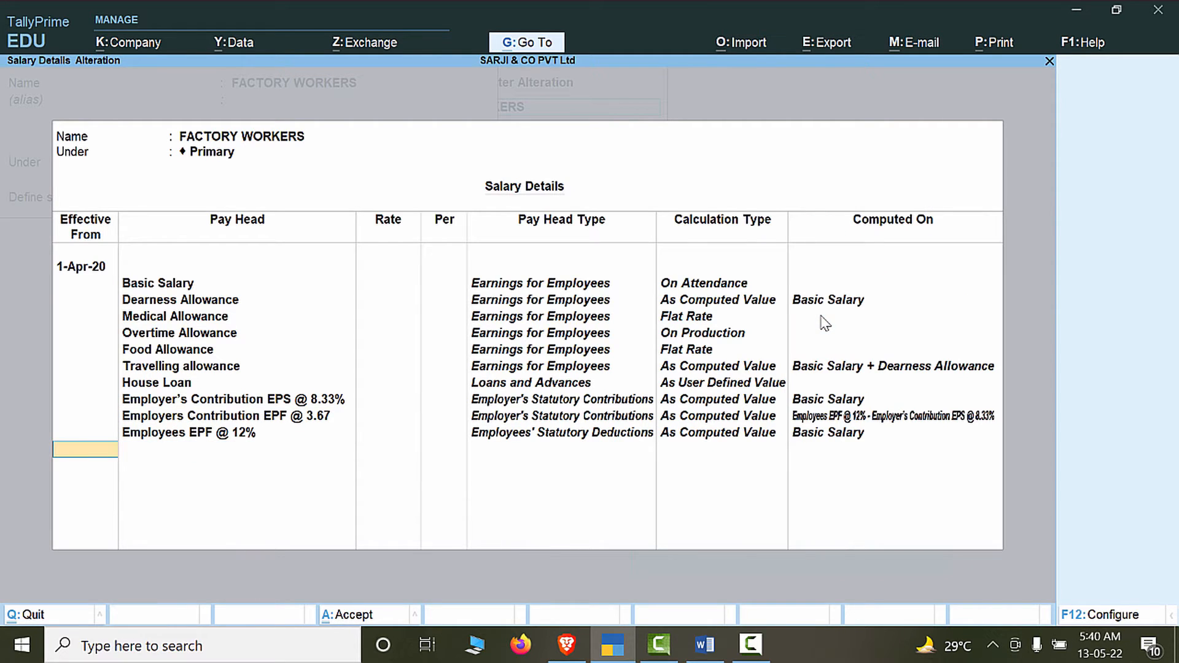
key("ctrl+a")
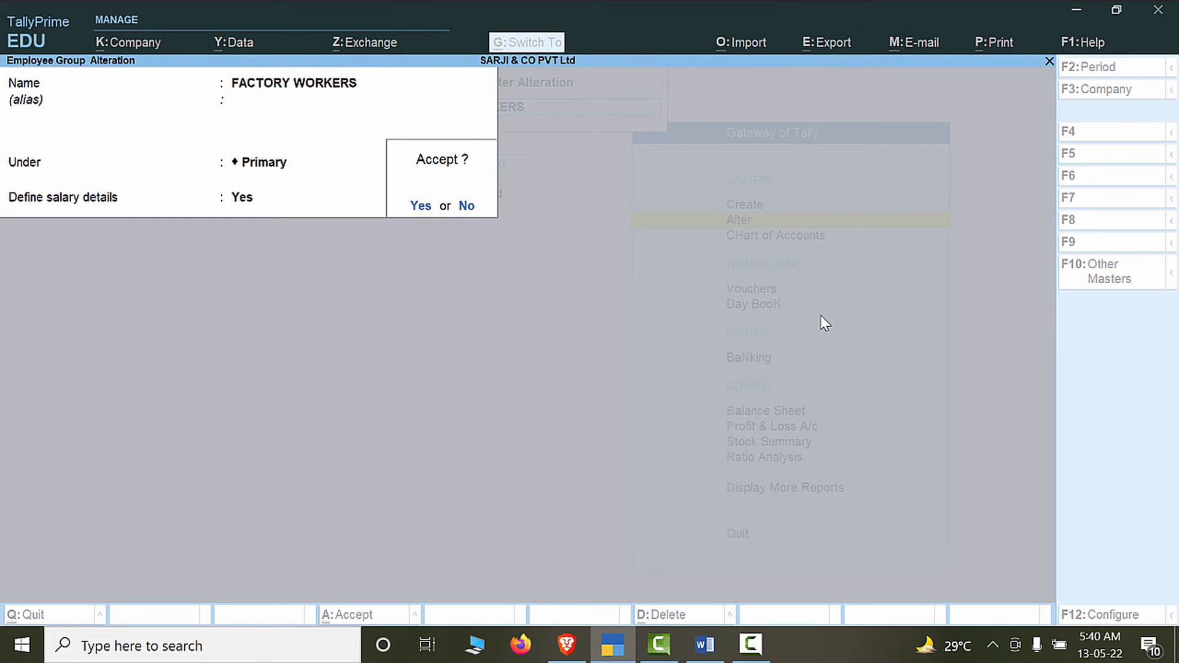
key("Return")
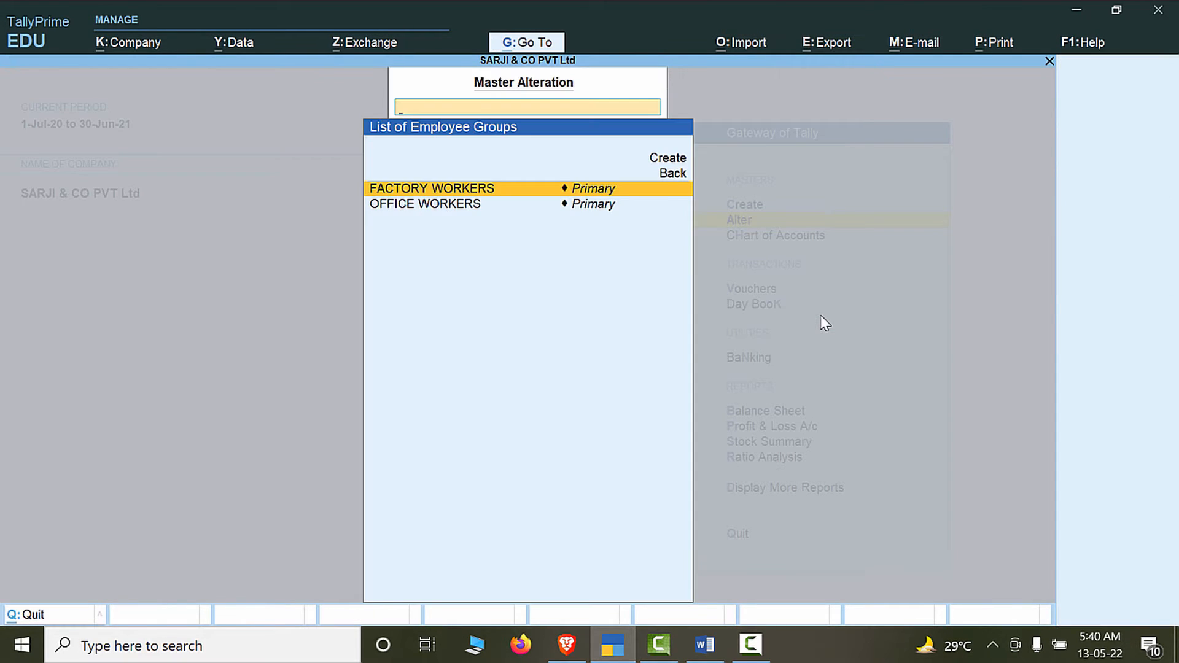
Open the OFFICE WORKERS group for alteration and set Define salary details to Yes, leaving its name and parent group as they are.
key("Down")
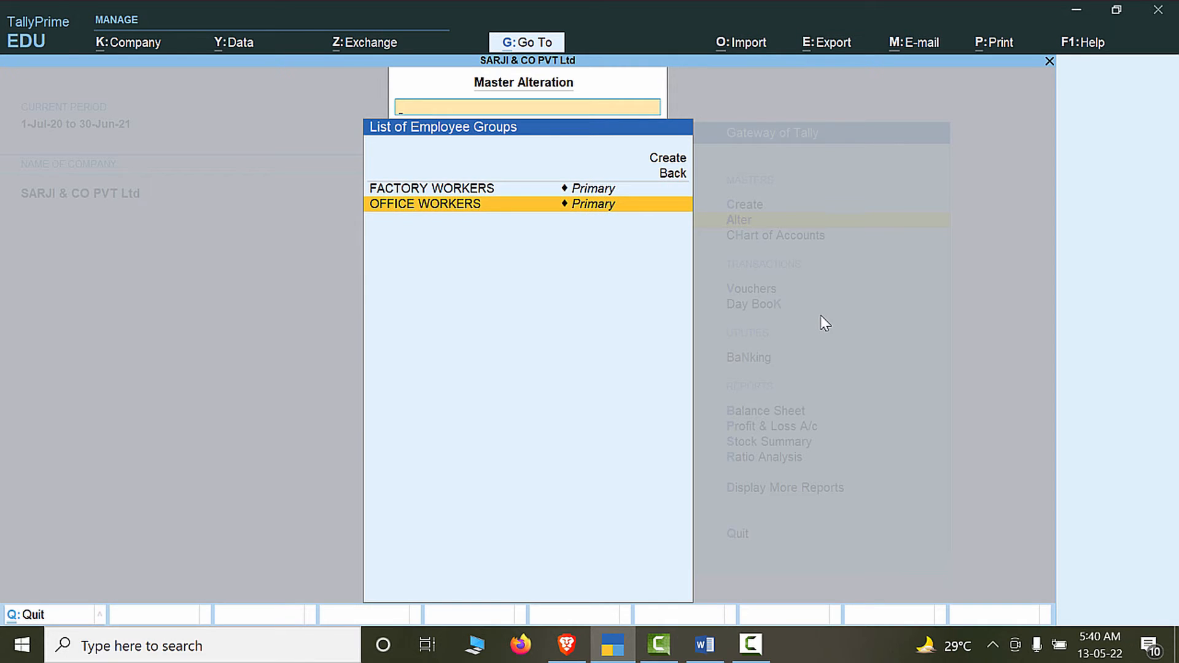
key("Return")
key("Return")
key("Return")
key("Return")
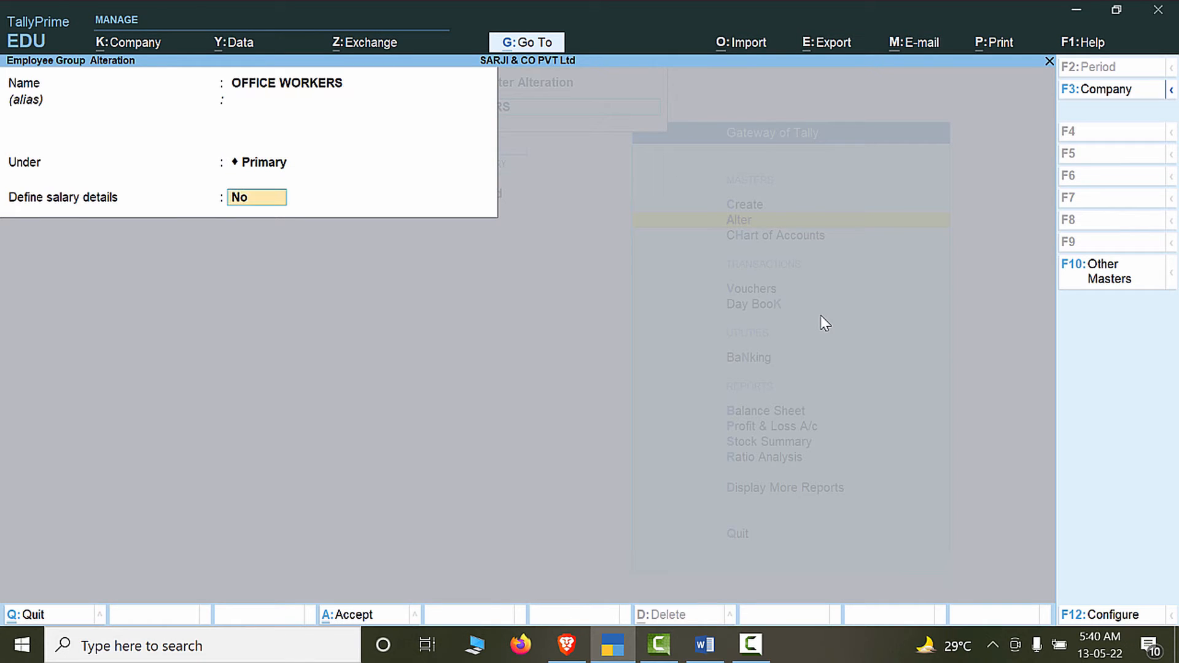
type("yes")
key("Return")
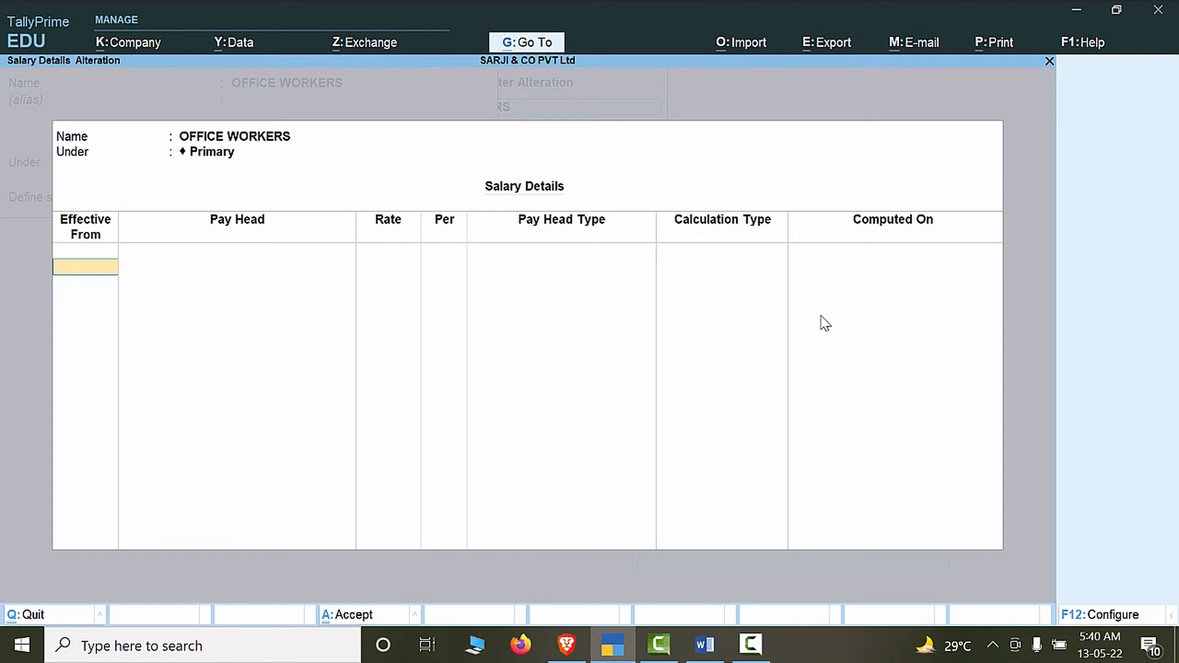
Start the OFFICE WORKERS salary details effective from 1-Apr-20 by copying them from the FACTORY WORKERS employee group.
type("apr20")
key("Return")
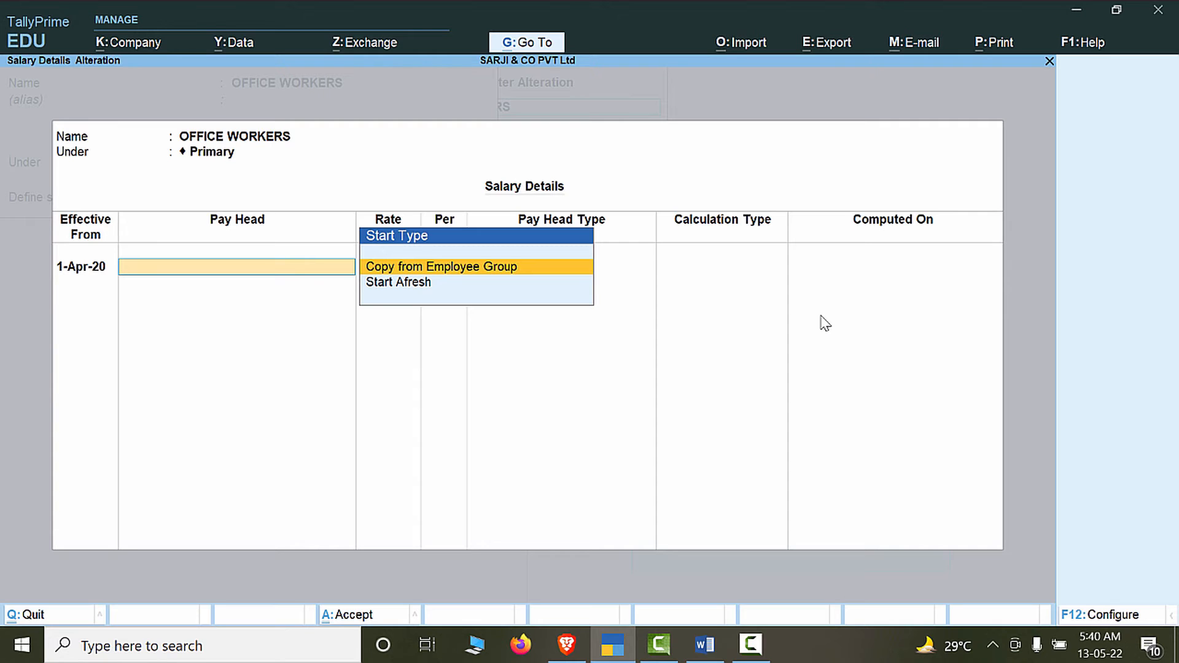
left_click(424, 269)
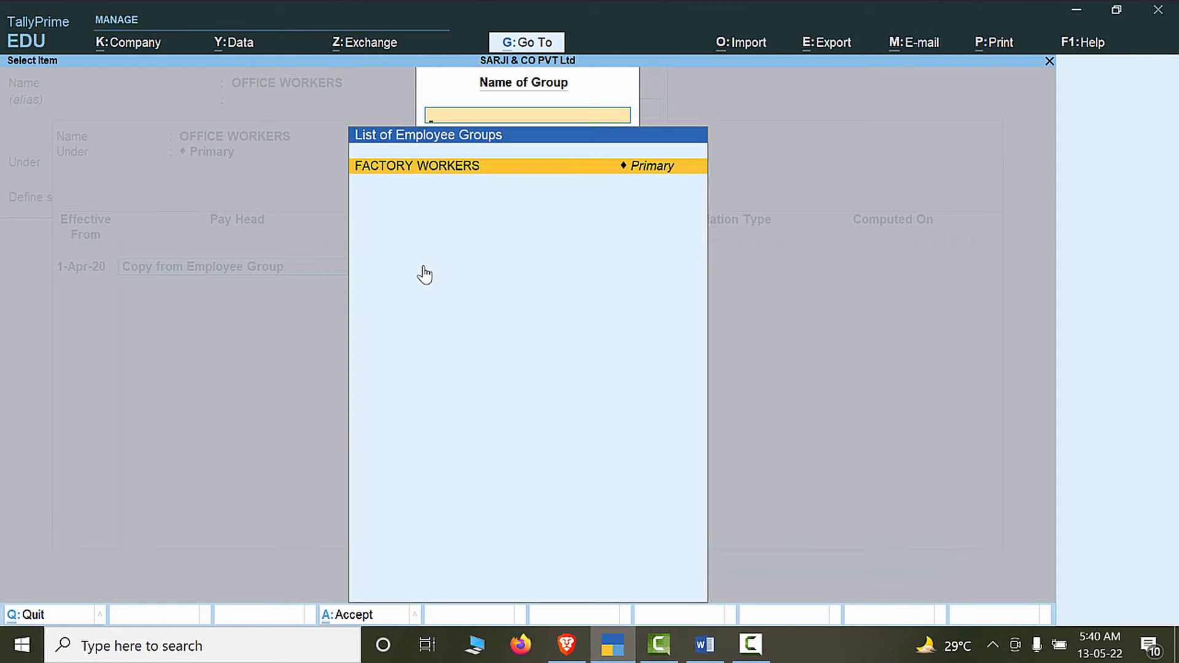
key("Return")
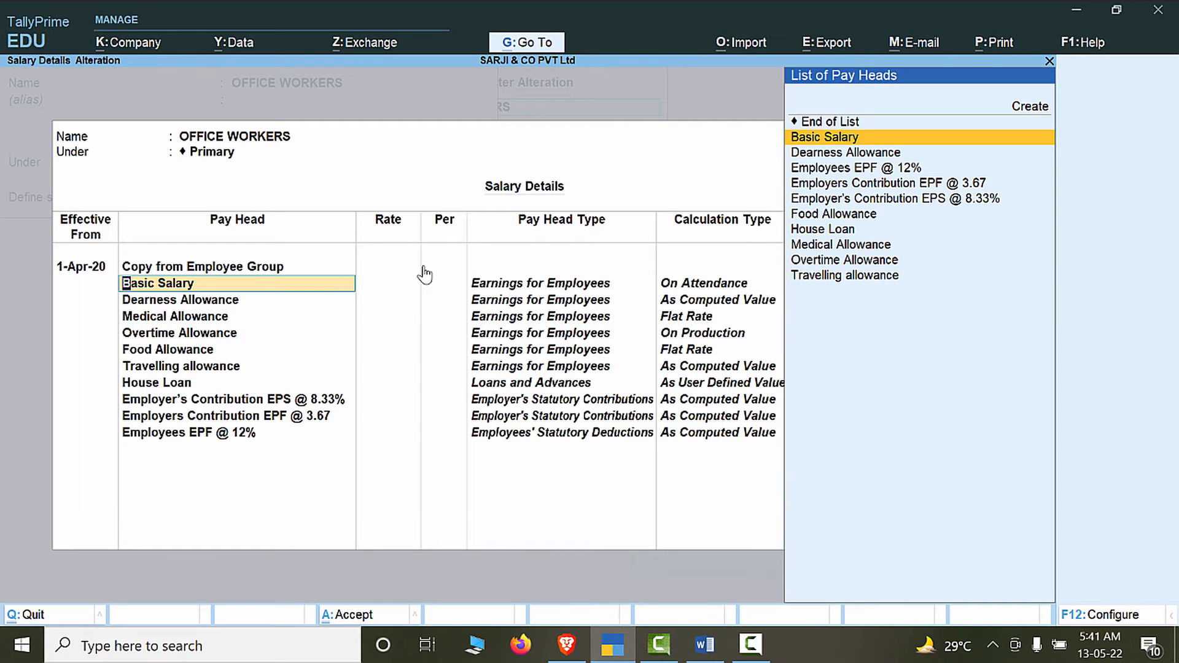
Save the OFFICE WORKERS salary details and employee group, and return to the Gateway of Tally.
key("Return")
key("ctrl+a")
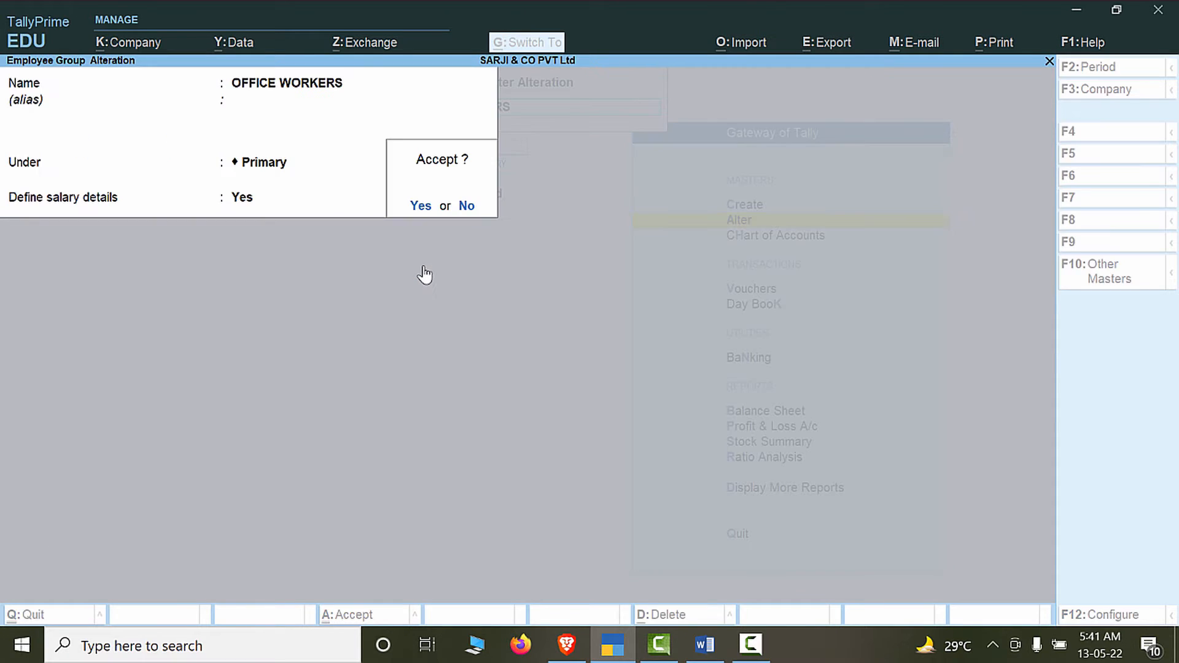
key("Return")
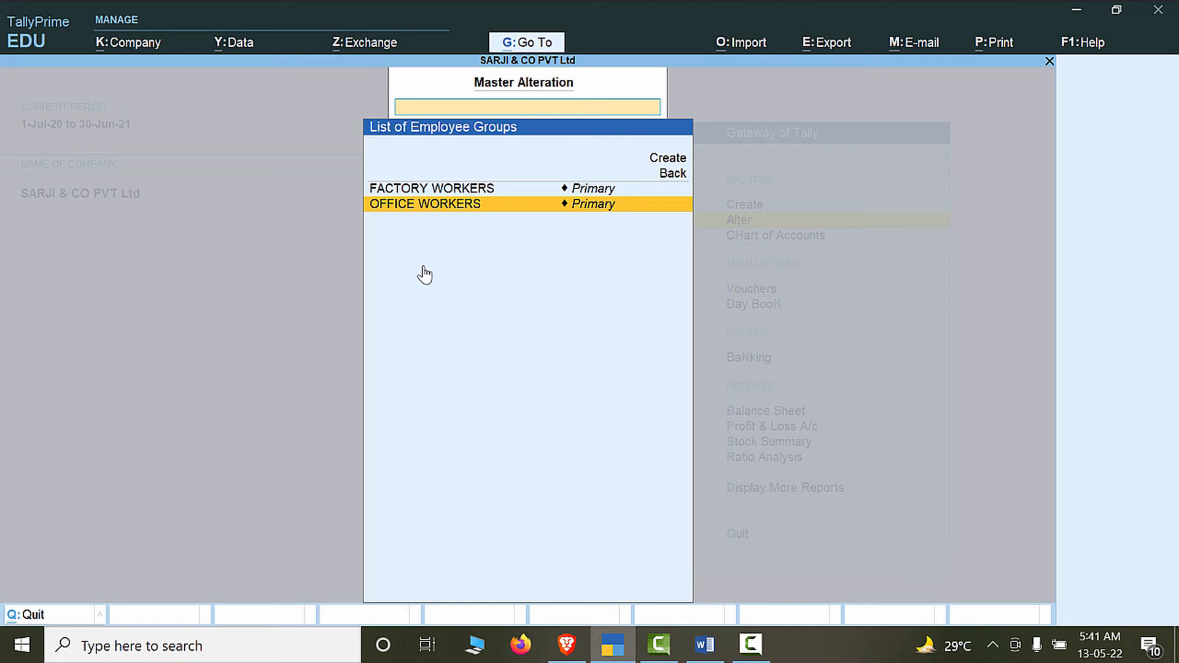
key("Escape")
key("Escape")
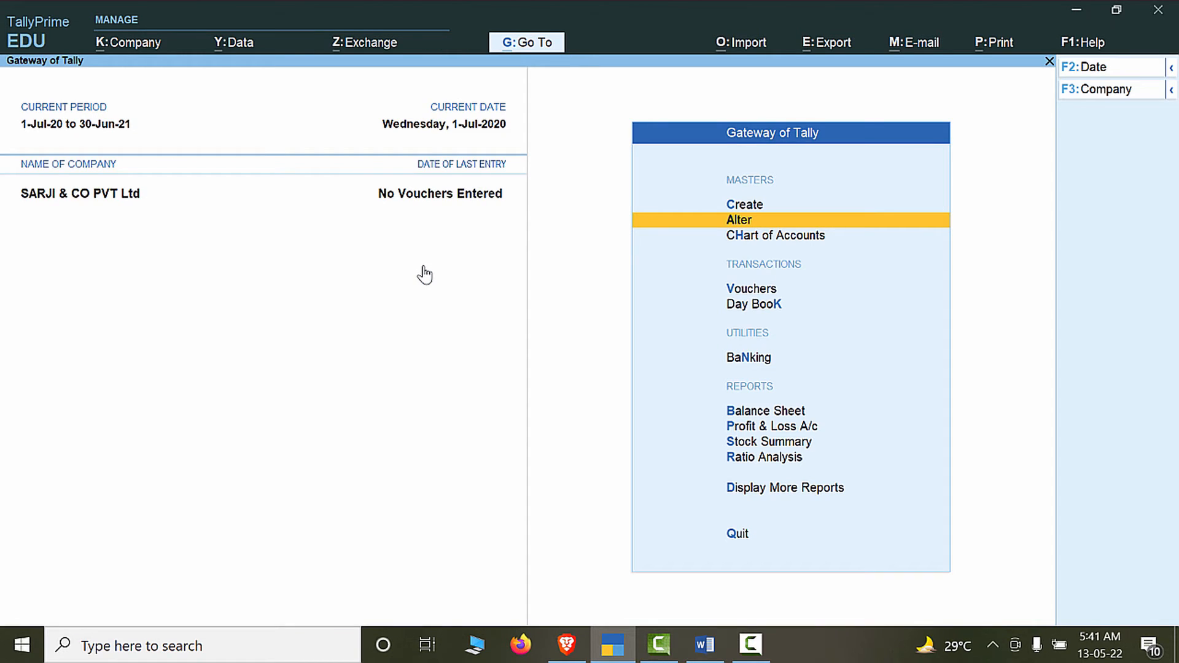
Open the list of employees under the payroll masters for alteration.
key("Return")
key("Down")
key("Down")
key("Down")
key("Down")
key("Down")
key("Down")
key("Down")
key("Down")
key("Down")
key("Down")
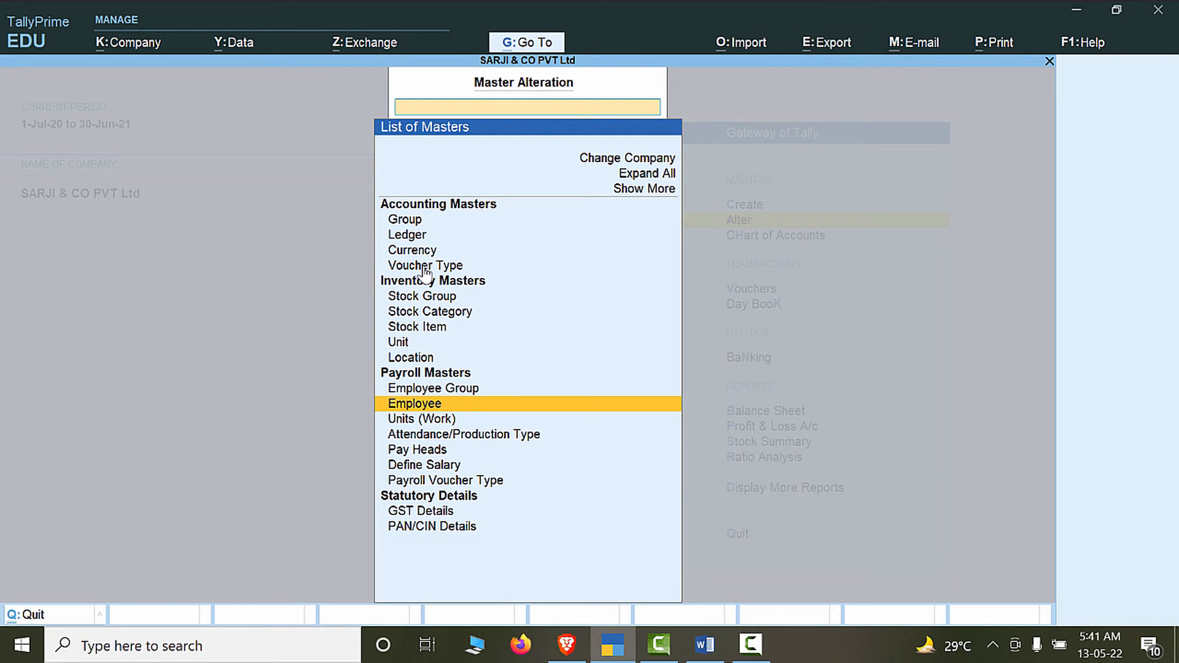
key("Return")
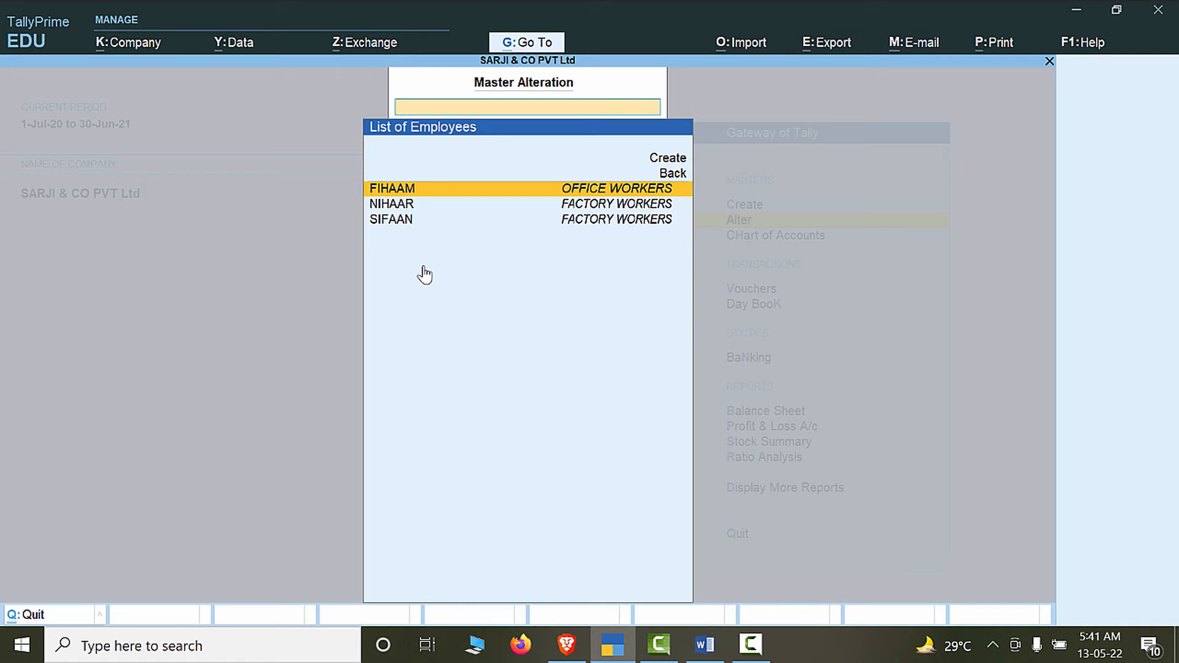
Switch to the Word document to look up the first factory worker's details, and return to TallyPrime.
key("alt+Tab")
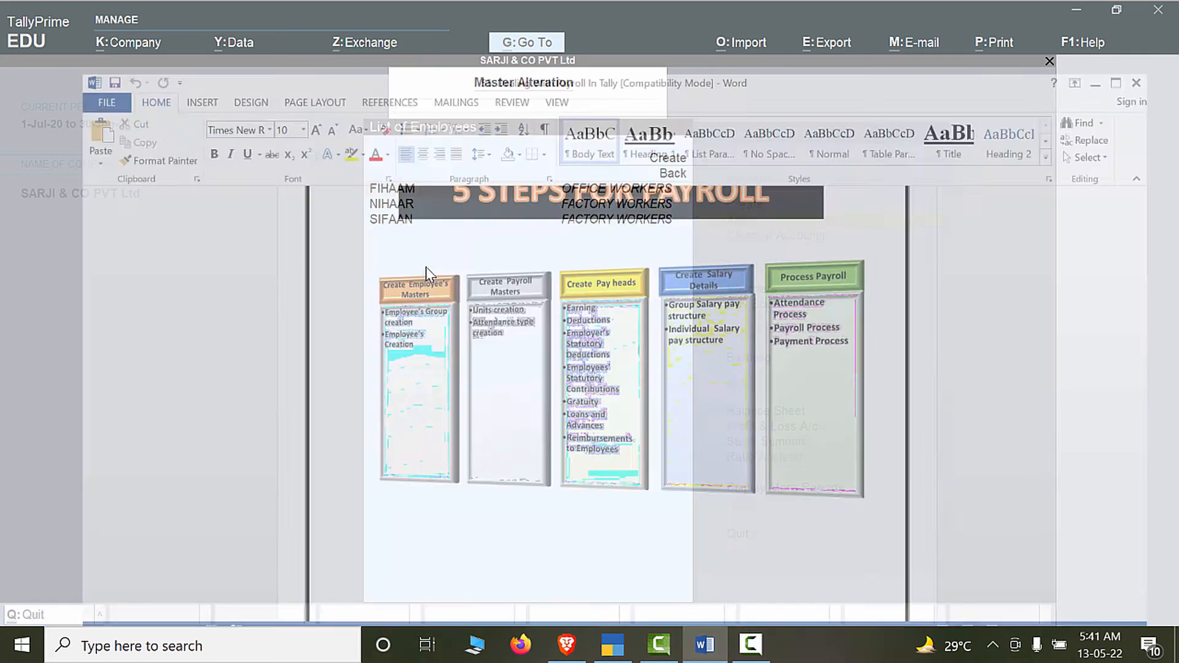
scroll(785, 511, "up", 9)
scroll(785, 510, "up", 8)
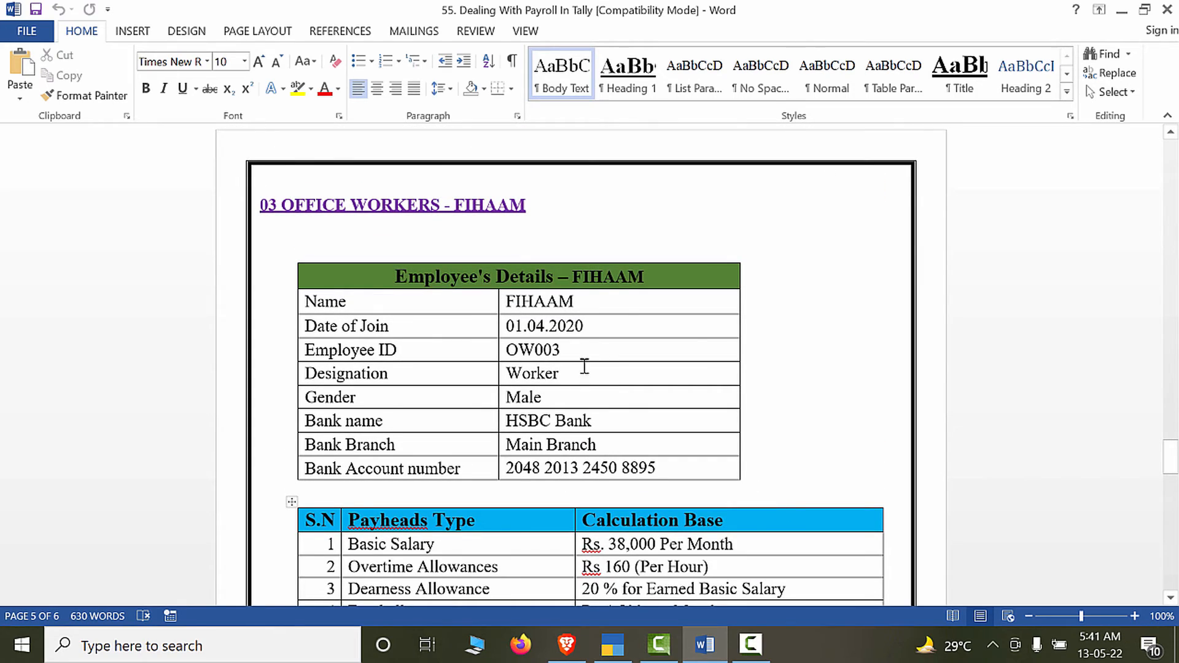
scroll(626, 321, "up", 15)
scroll(617, 307, "up", 18)
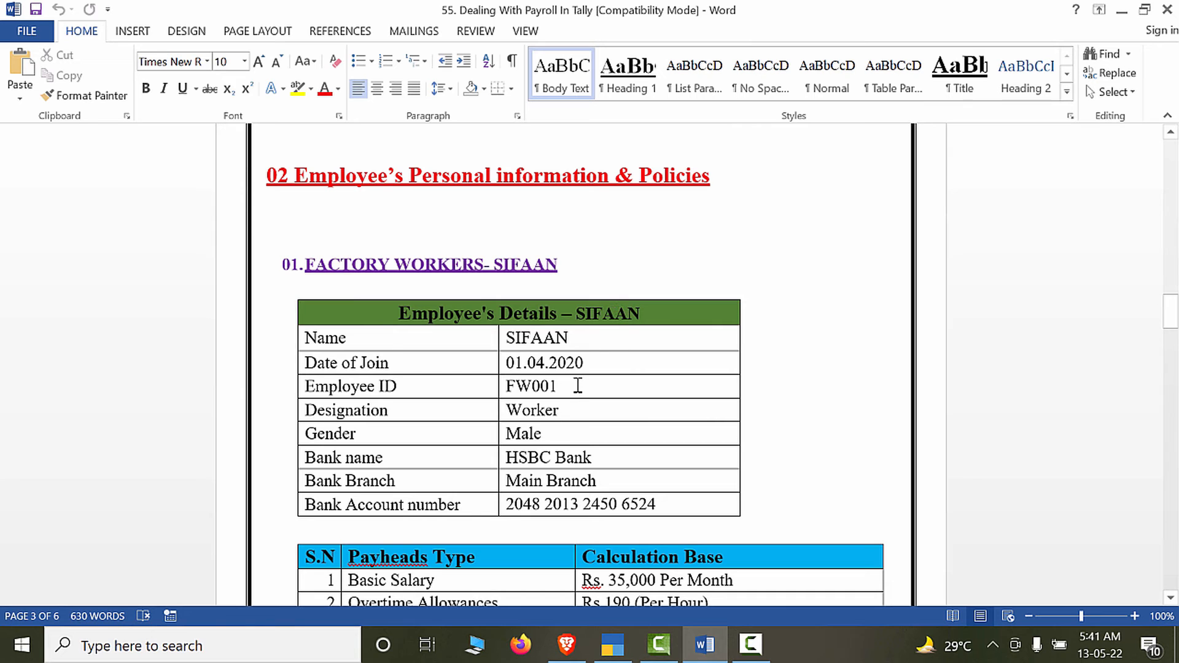
key("alt+Tab")
Open the employee record of the first factory worker from the Word document for alteration.
key("Up")
key("Up")
key("Up")
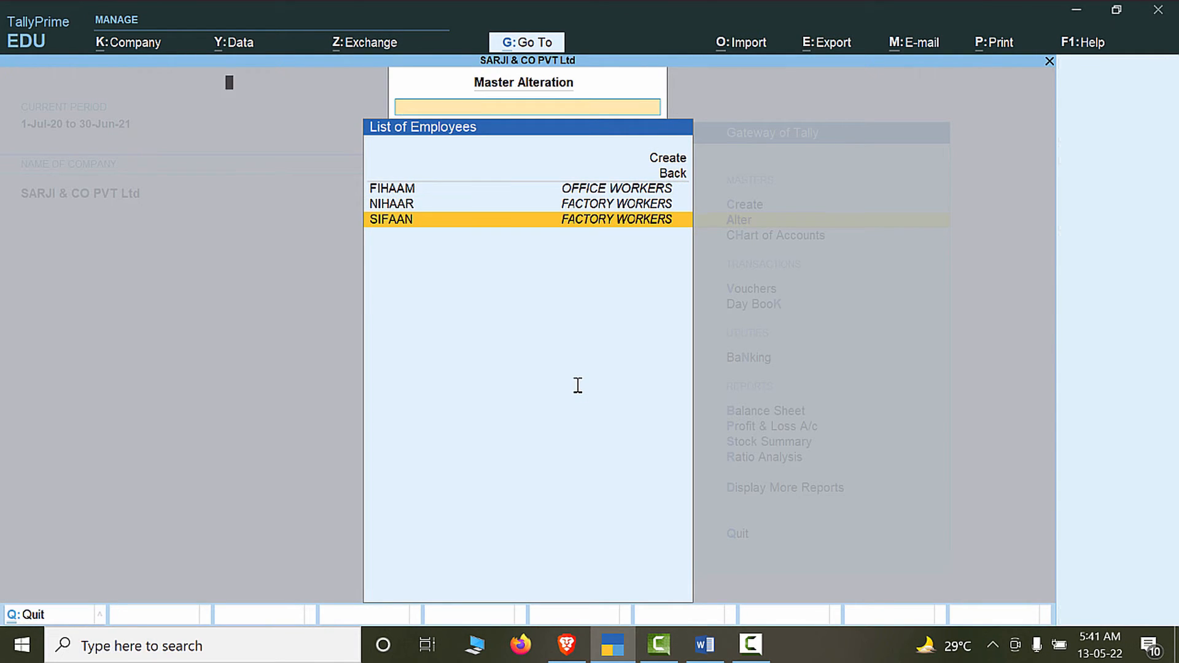
key("Return")
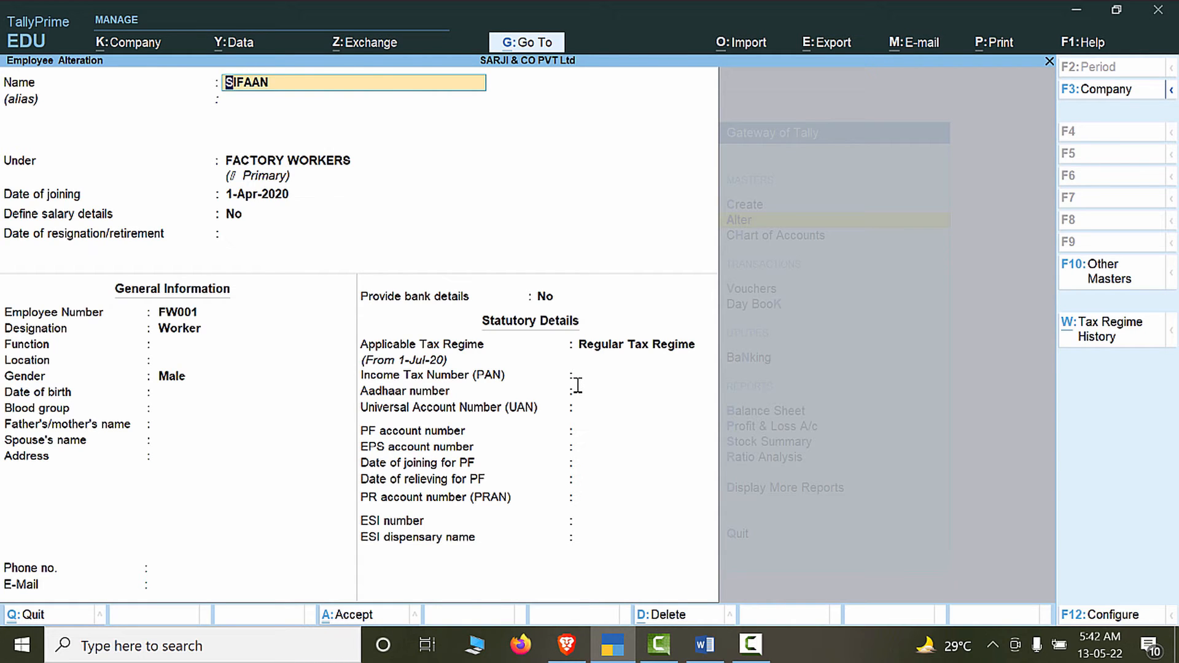
Set Define salary details to Yes for the factory worker, leaving the name, employee group and date of joining as they are.
key("alt+Tab")
key("alt+Tab")
key("Return")
key("Return")
key("Return")
key("Return")
type("yes")
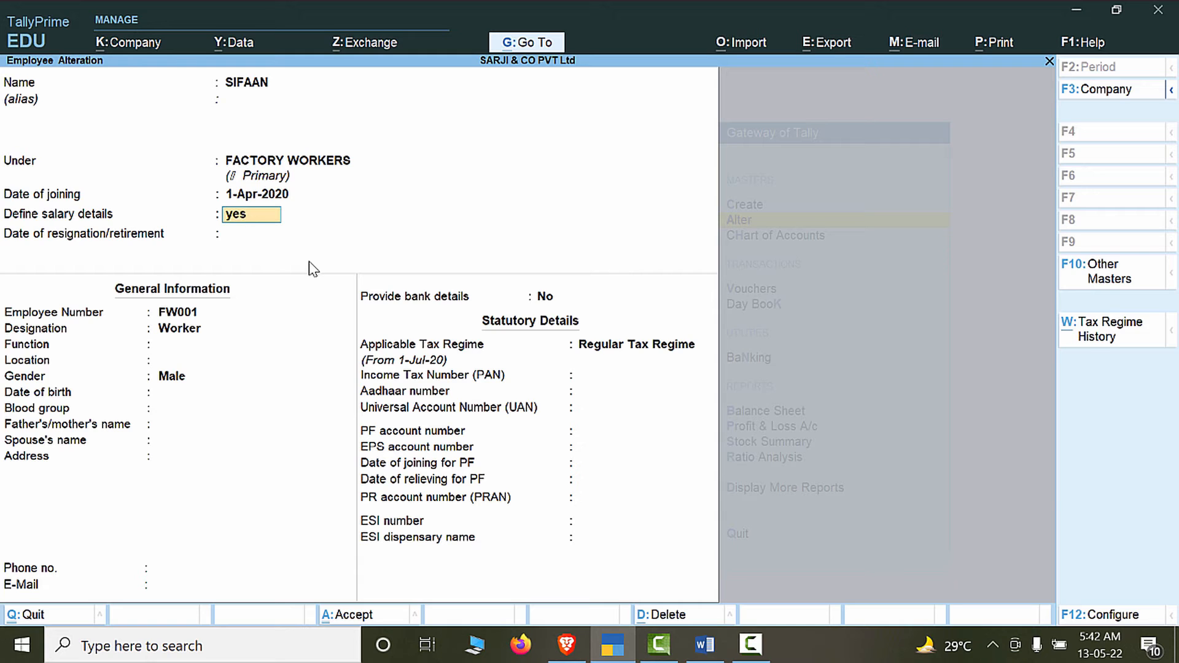
key("Return")
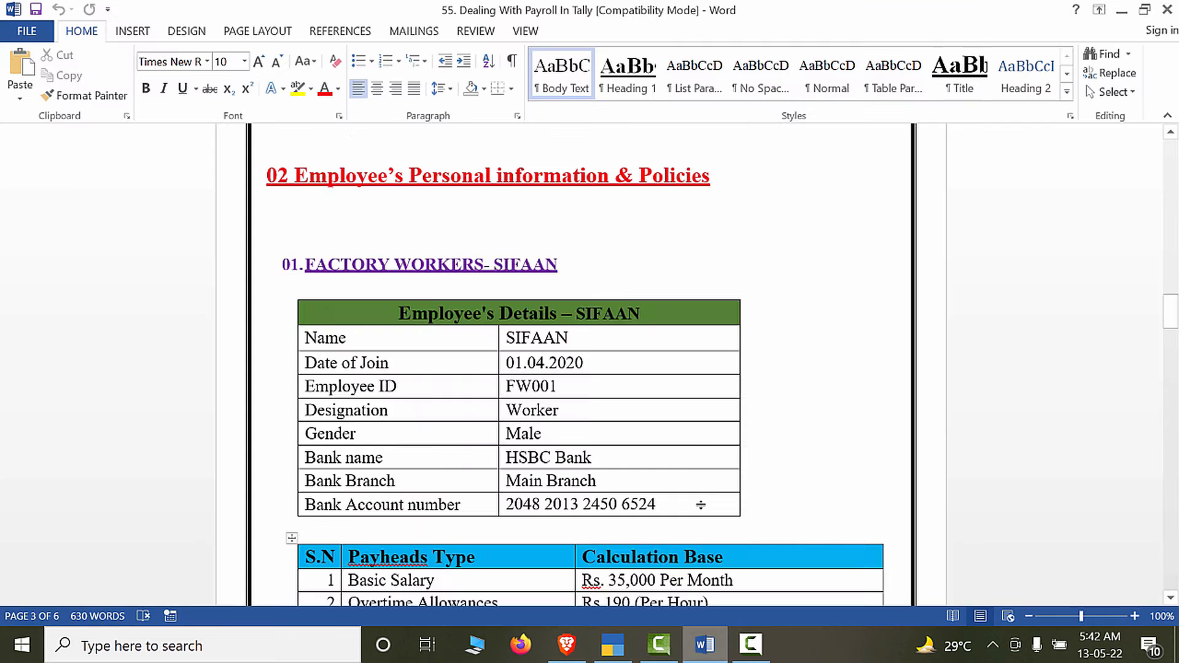
Check the Create Salary Details stage of the five payroll steps in the Word document and return to TallyPrime.
scroll(700, 503, "down", 20)
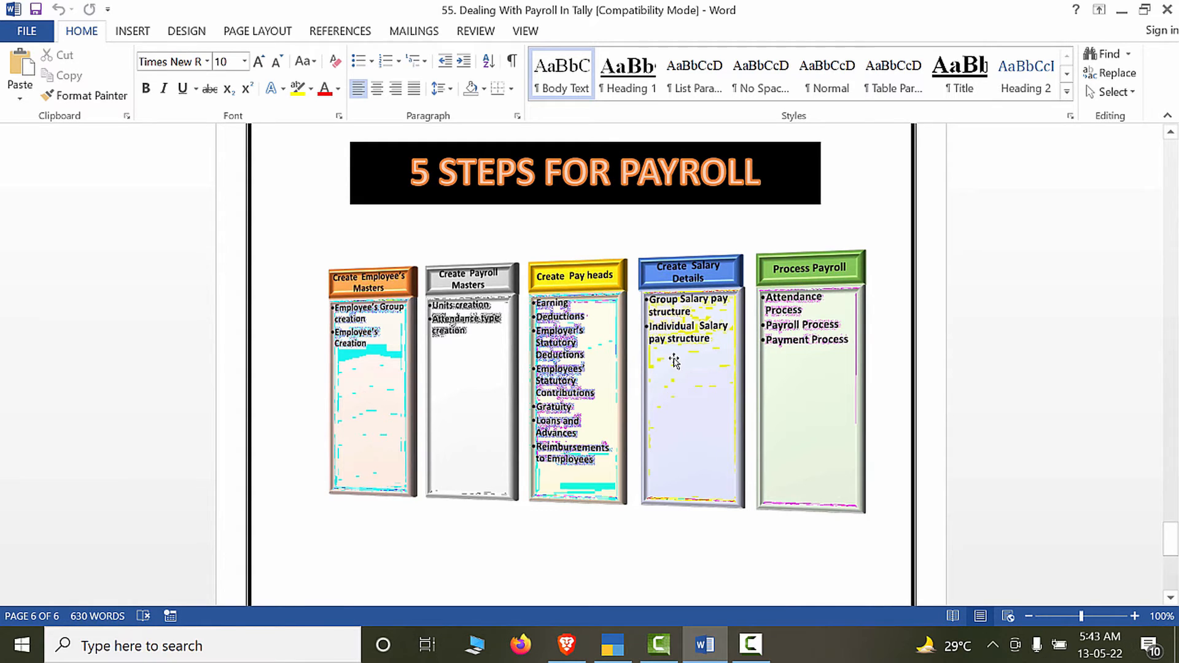
key("alt+Tab")
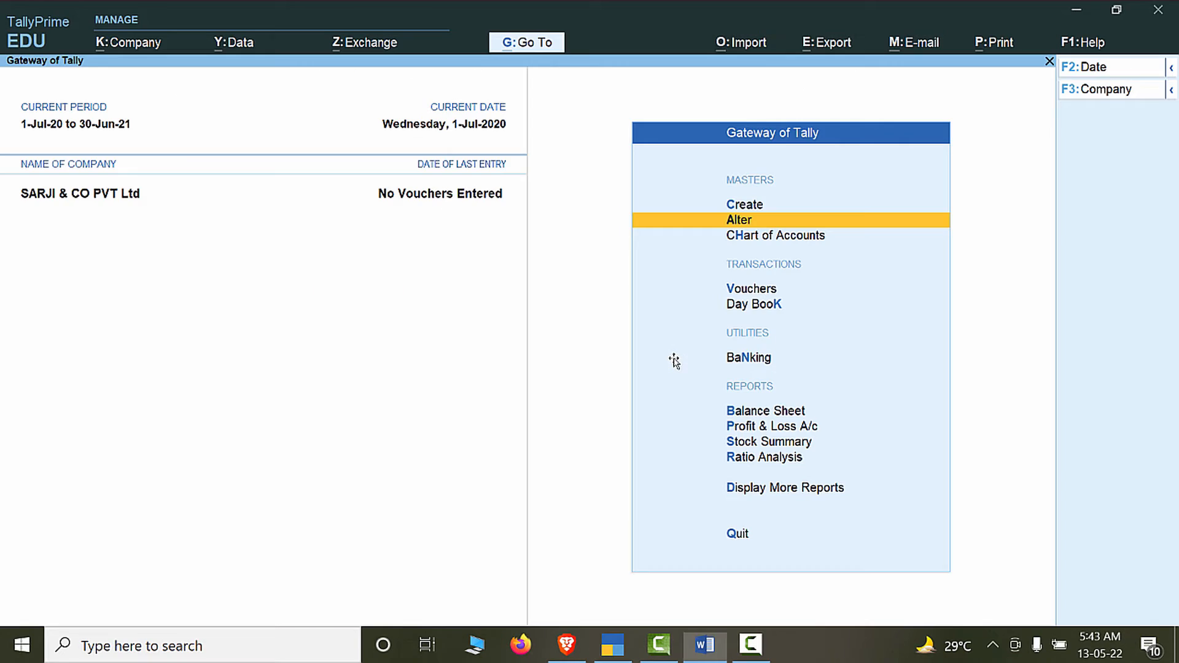
Open the employee master of the first factory worker listed in the Word document for alteration.
key("Return")
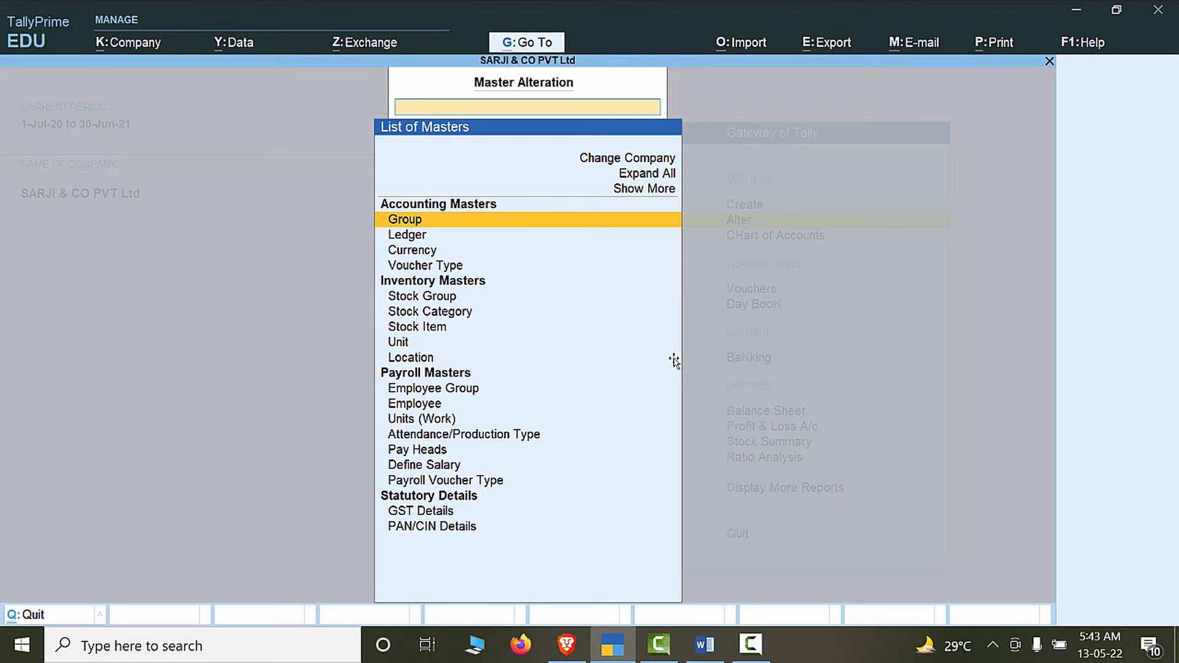
key("Down")
key("Down")
key("Down")
key("Down")
key("Down")
key("Down")
key("Down")
key("Down")
key("Down")
key("Down")
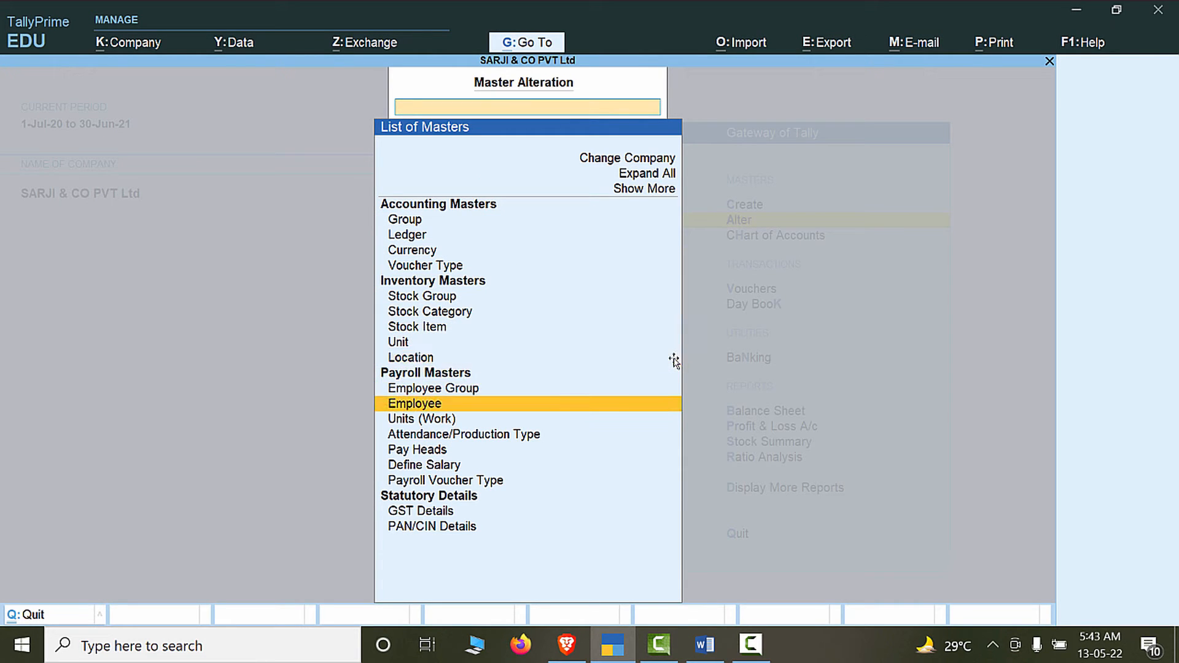
key("Return")
key("Down")
key("Down")
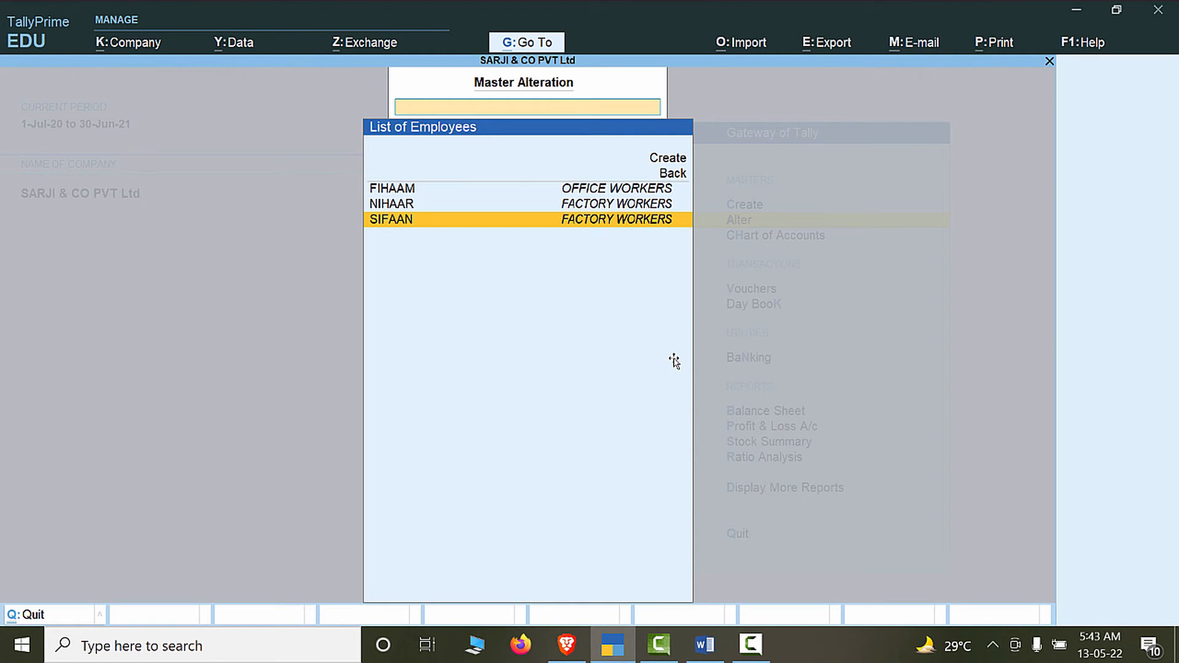
key("Return")
Enable Define salary details for the factory worker, keeping the name, employee group and date of joining.
key("Return")
key("Return")
key("Return")
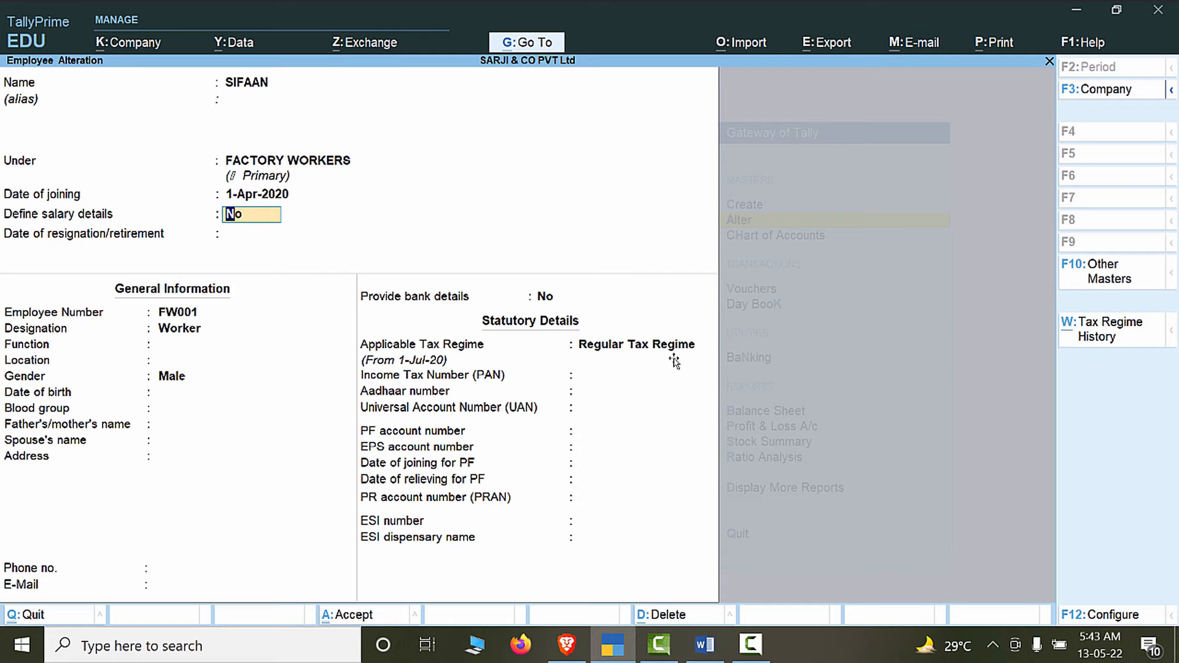
type("yes")
key("Return")
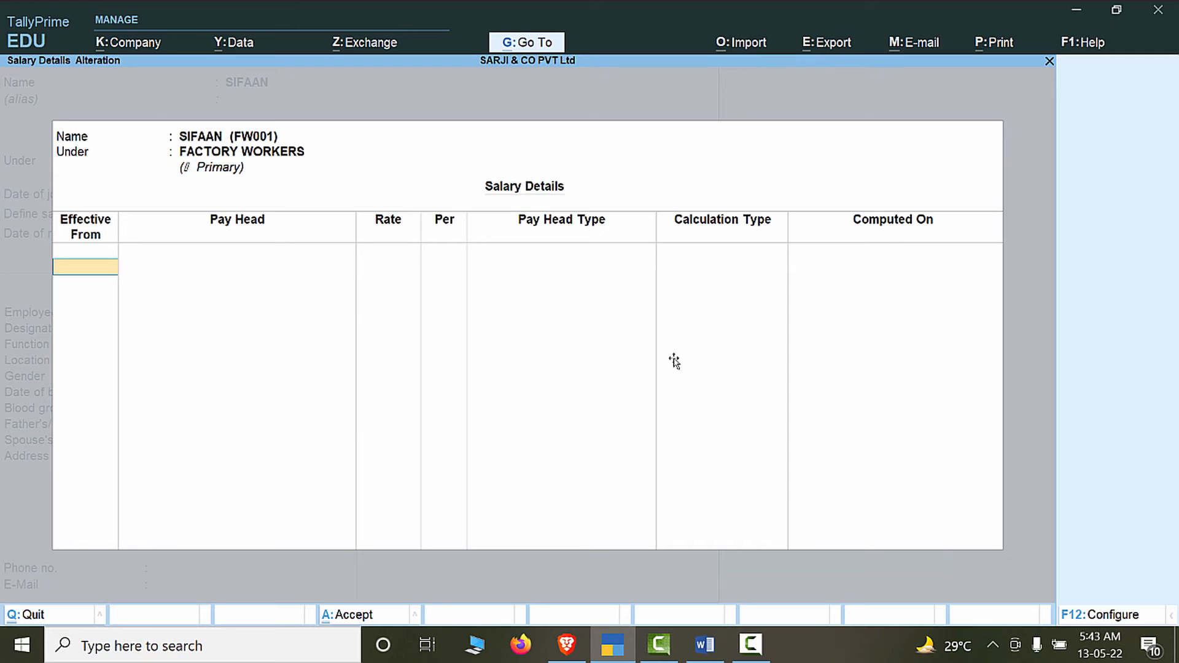
Make the worker's salary details effective from 1-Apr-20 and fill the pay heads with Copy From Parent Value.
type("apr20")
key("Return")
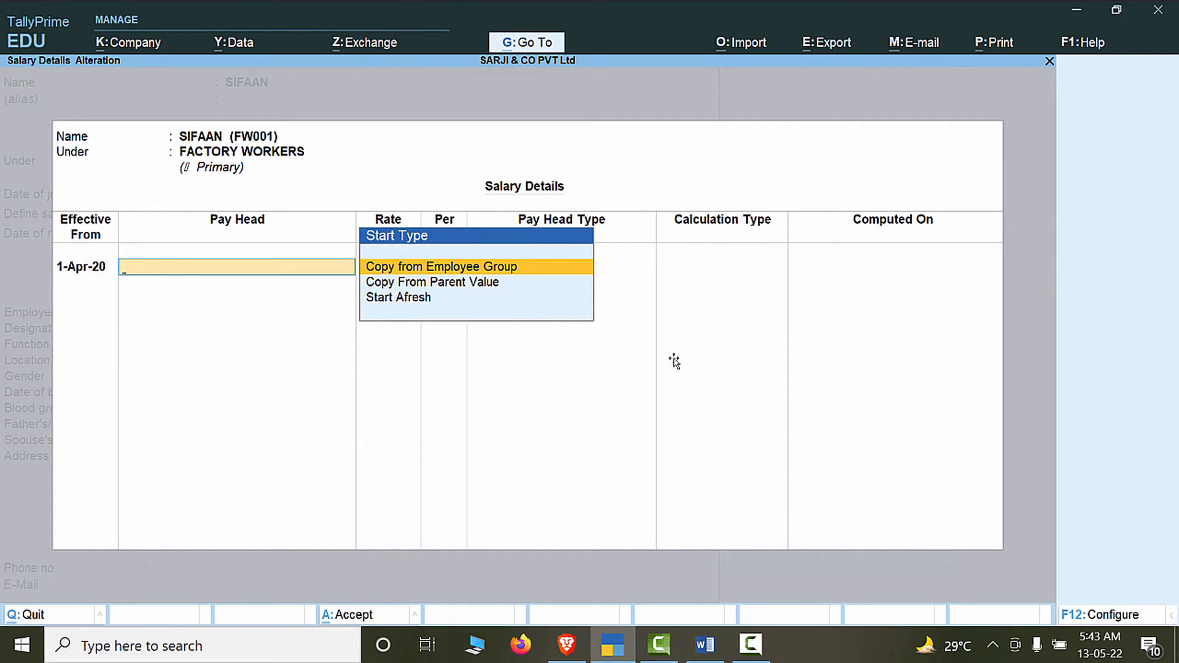
key("Down")
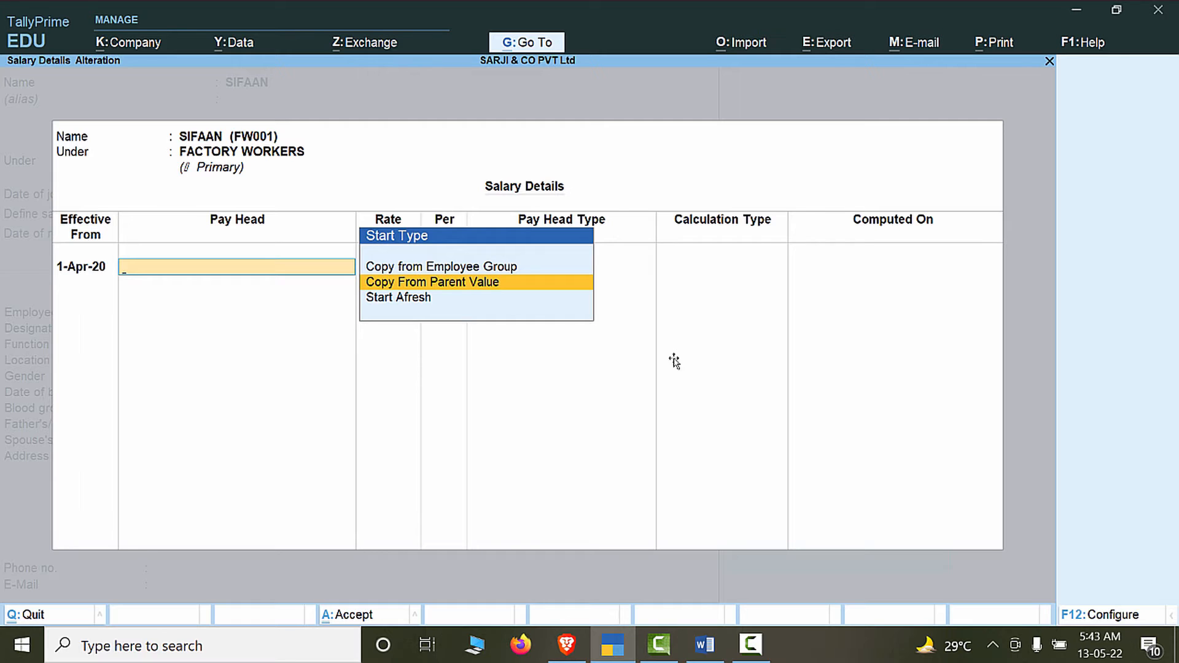
key("Return")
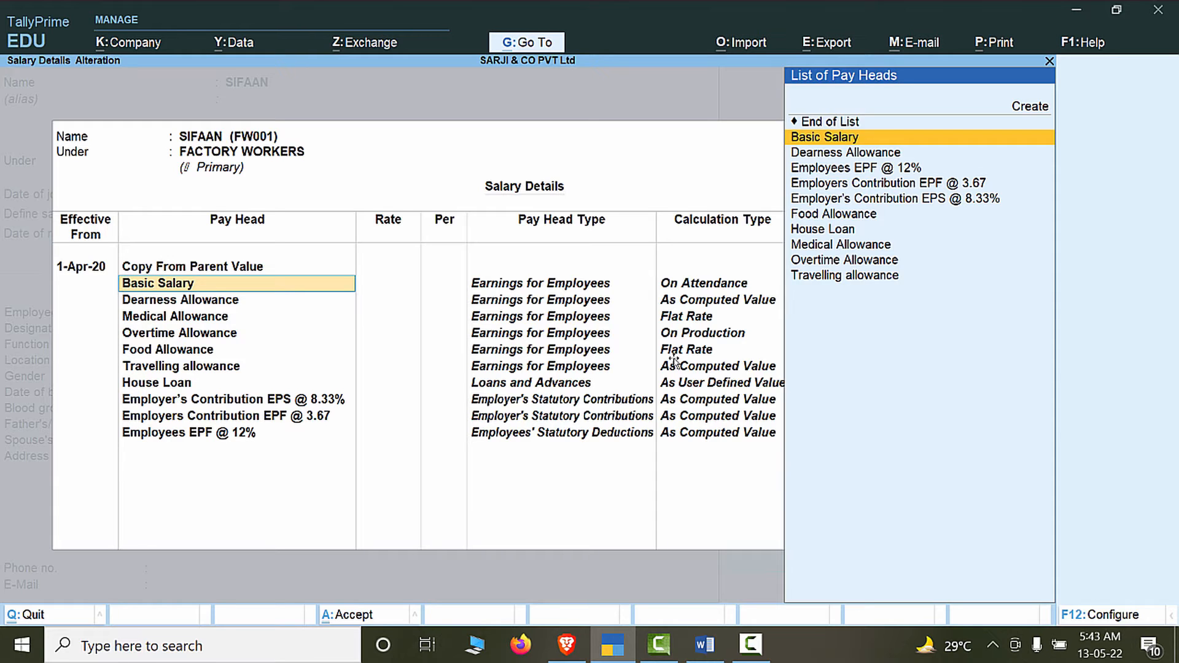
Switch to the Word document and examine the first factory worker's pay heads and their calculation bases.
key("alt+Tab")
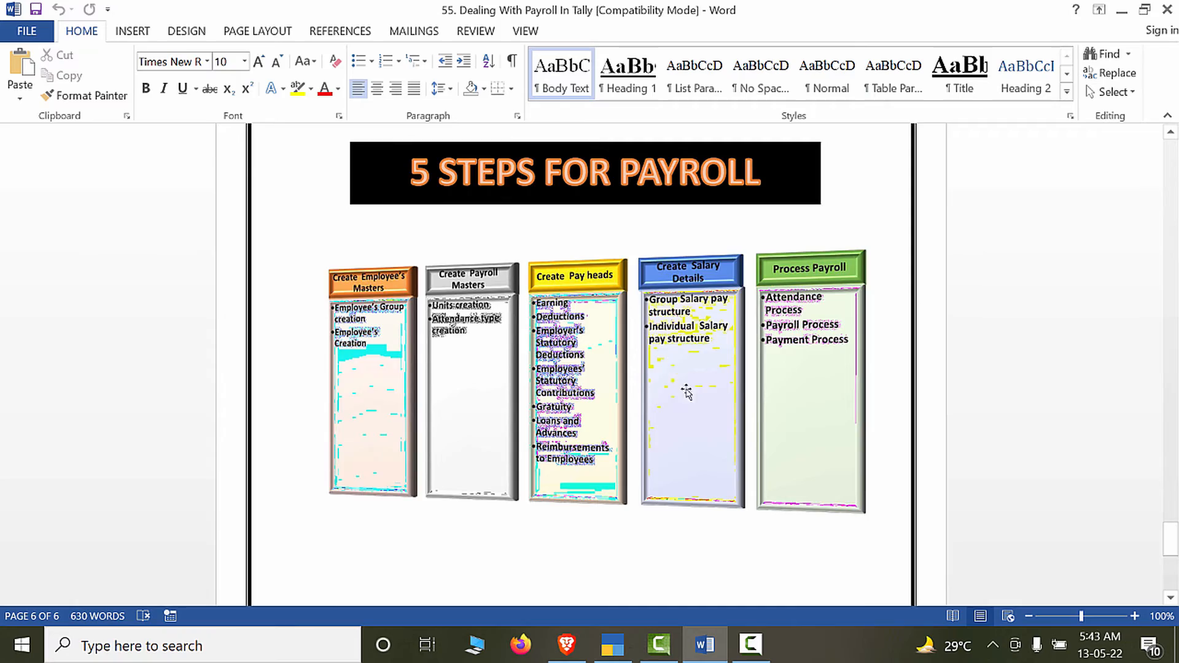
scroll(676, 360, "up", 10)
scroll(692, 402, "up", 15)
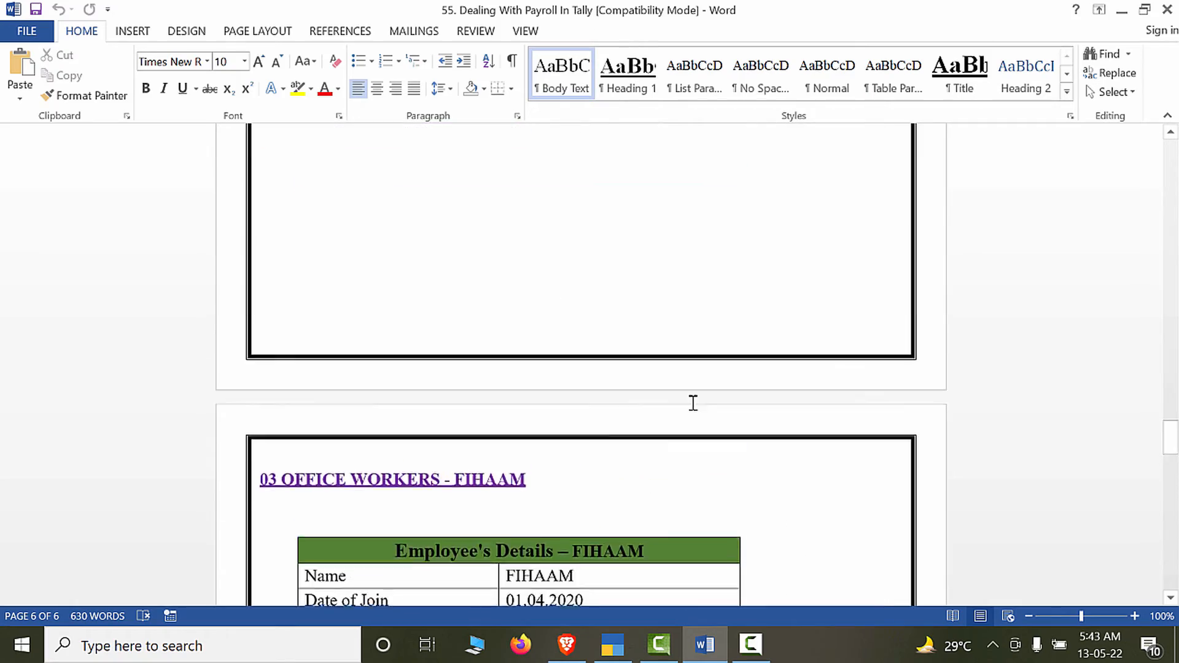
scroll(692, 402, "up", 7)
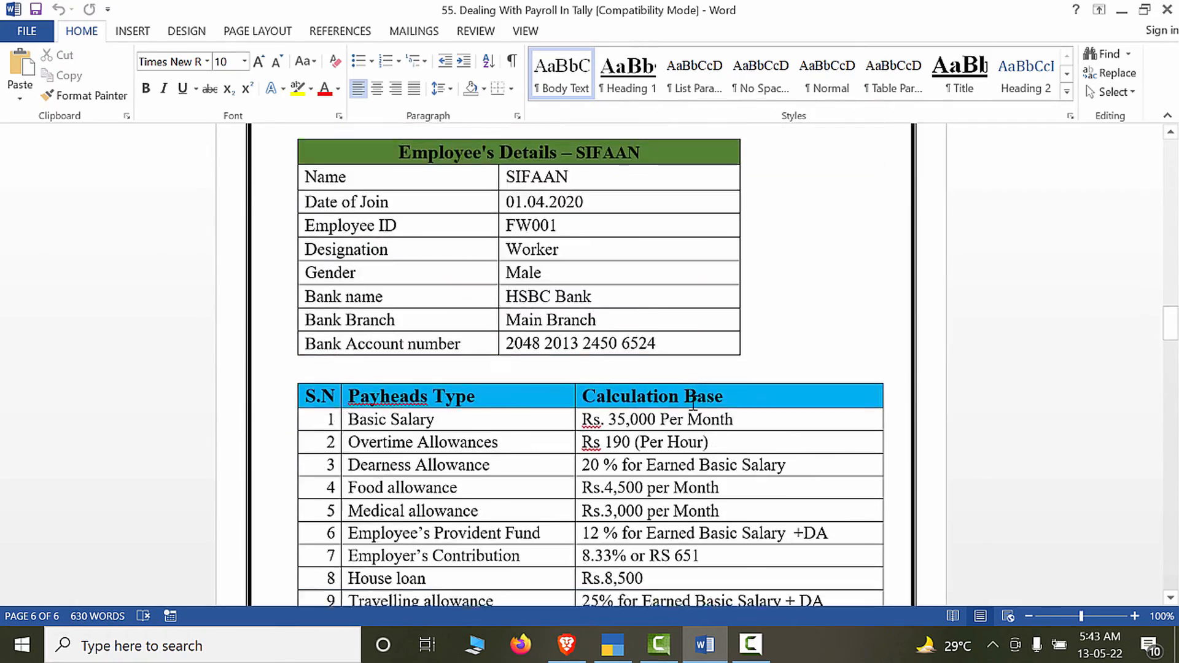
scroll(692, 403, "down", 2)
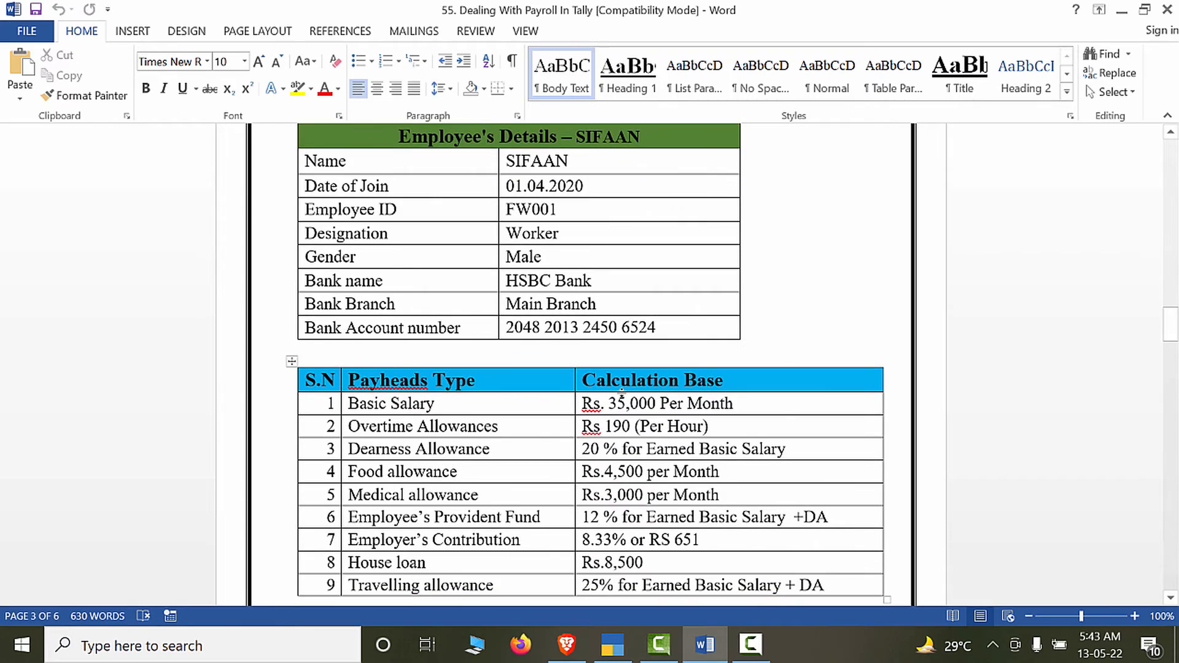
scroll(621, 393, "down", 3)
scroll(621, 476, "up", 6)
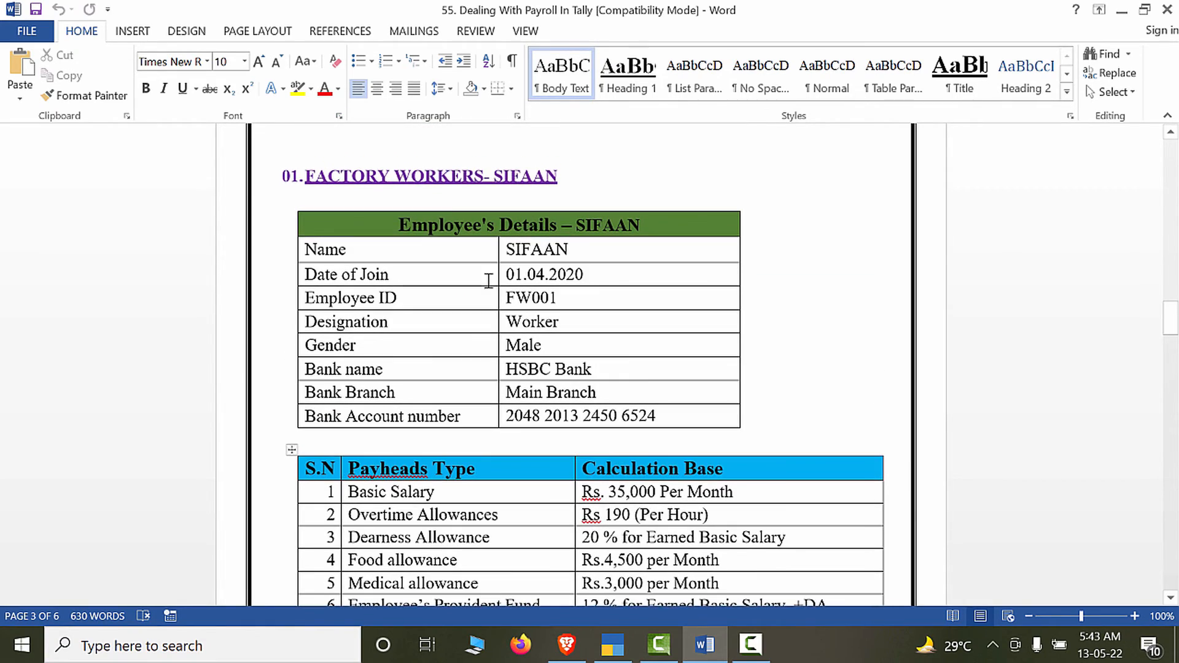
key("alt+Tab")
key("alt+Tab")
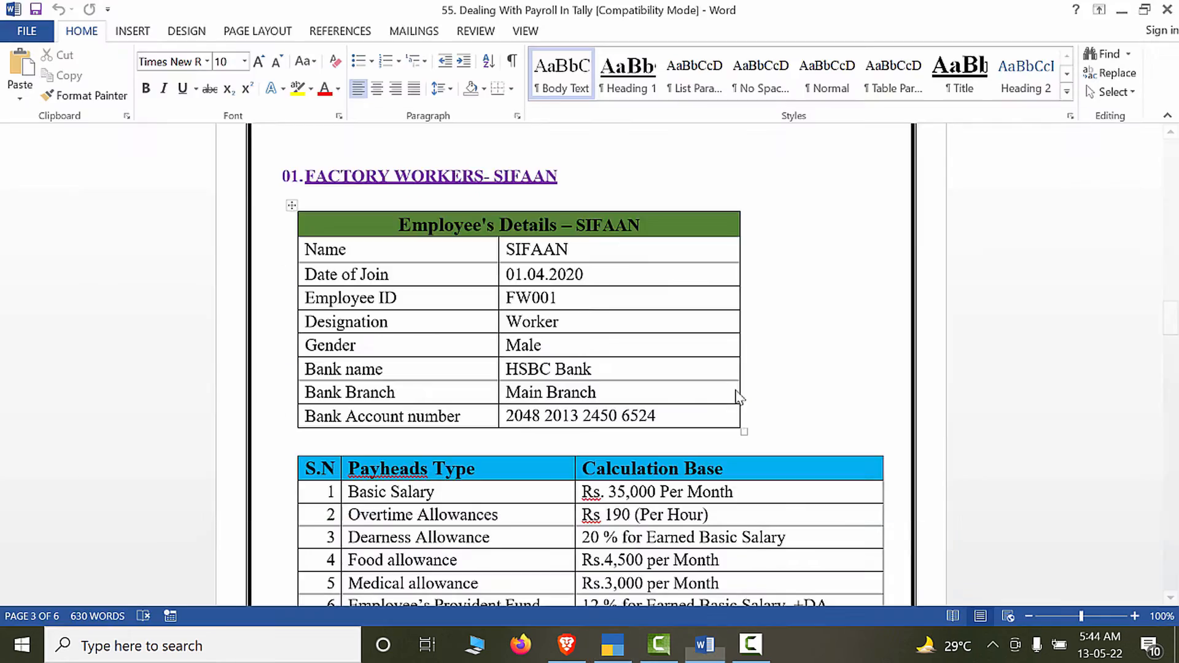
scroll(700, 369, "down", 4)
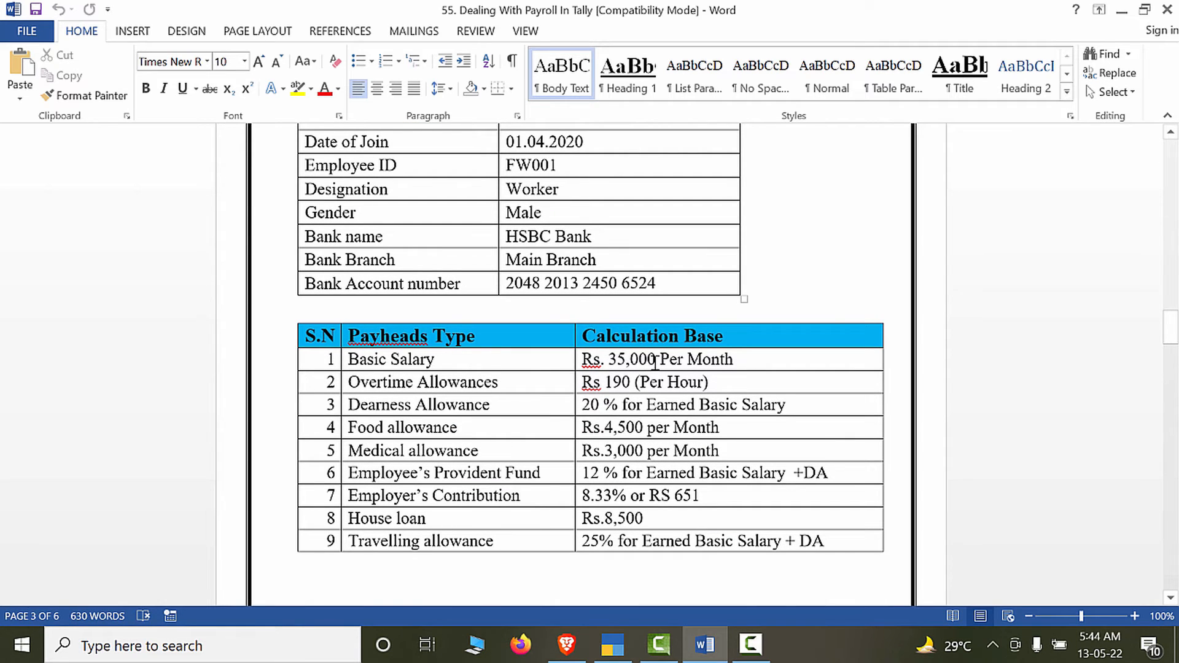
Return to TallyPrime and set the worker's Basic Salary rate to 35,000 per month.
key("alt+Tab")
key("Return")
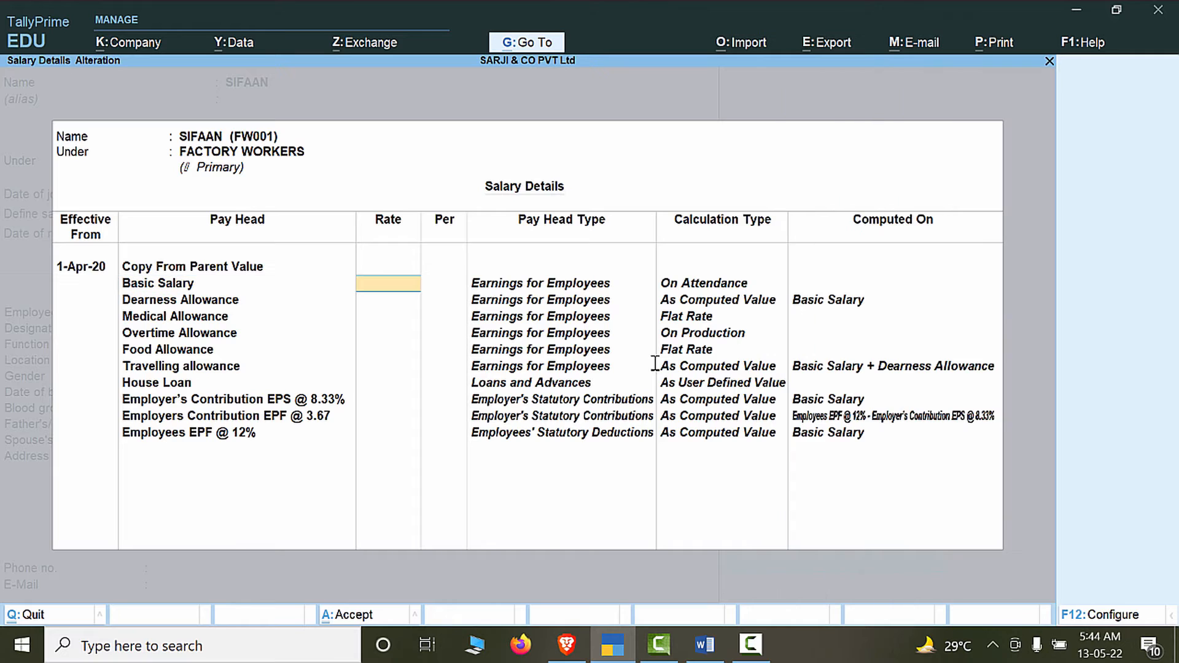
type("35,0")
type("000")
key("Return")
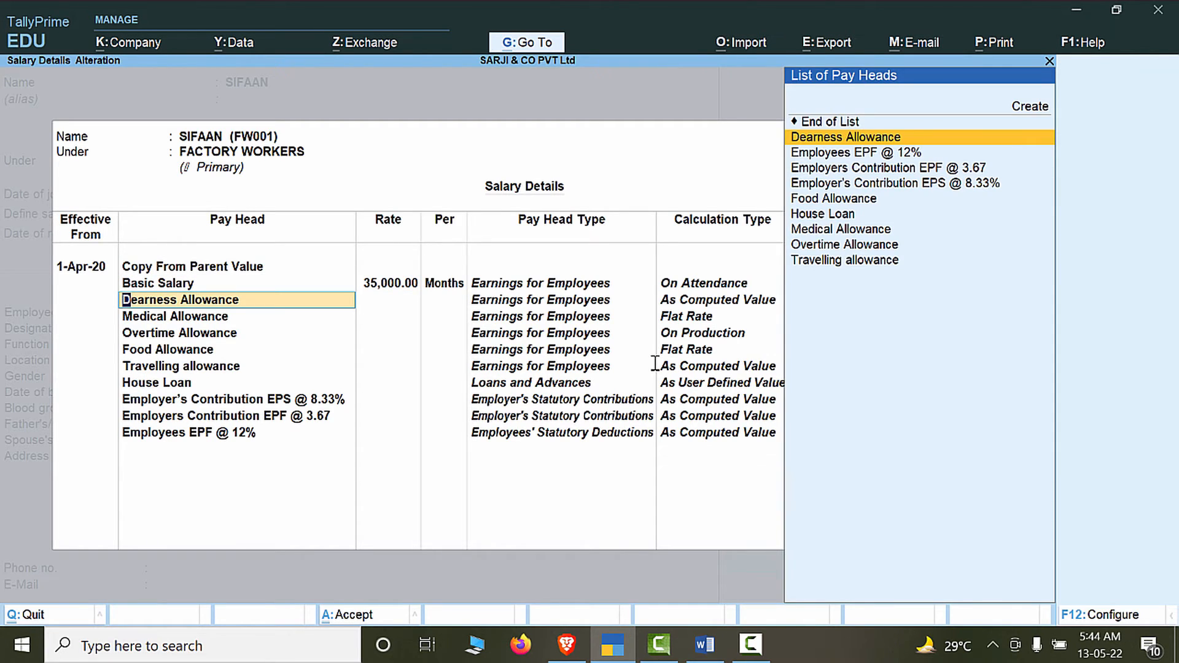
Keep Dearness Allowance without a rate and set Medical Allowance to 3,000 per month, checking the values in the Word document.
key("alt+Tab")
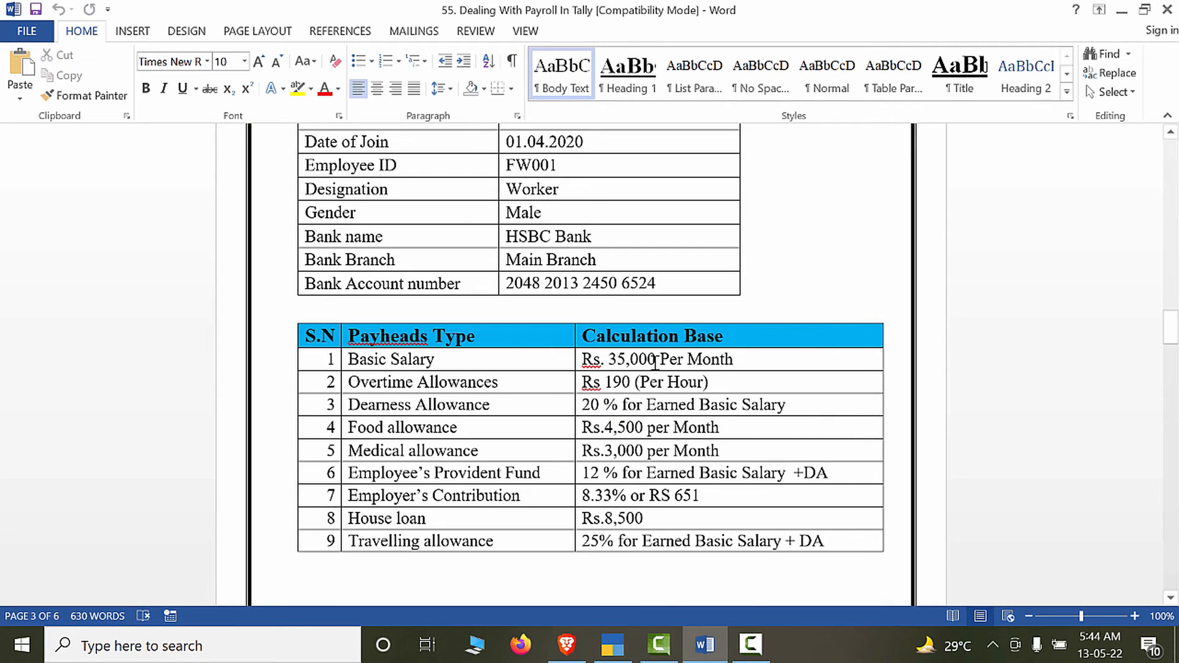
key("alt+Tab")
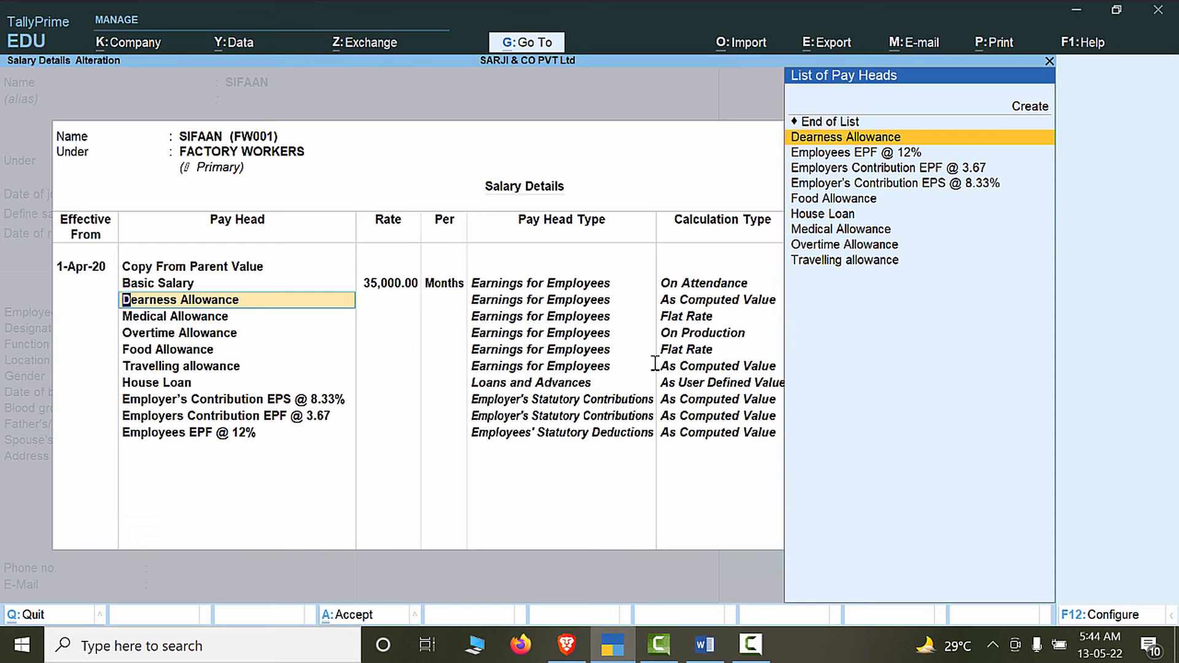
key("Return")
key("alt+Tab")
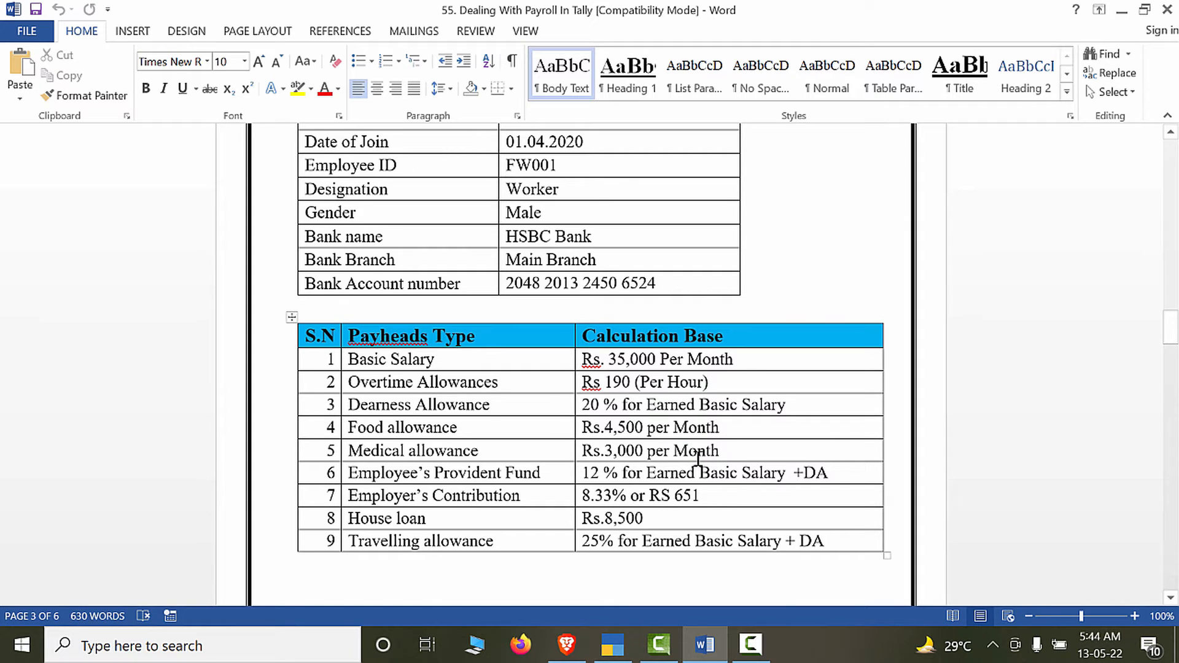
key("alt+Tab")
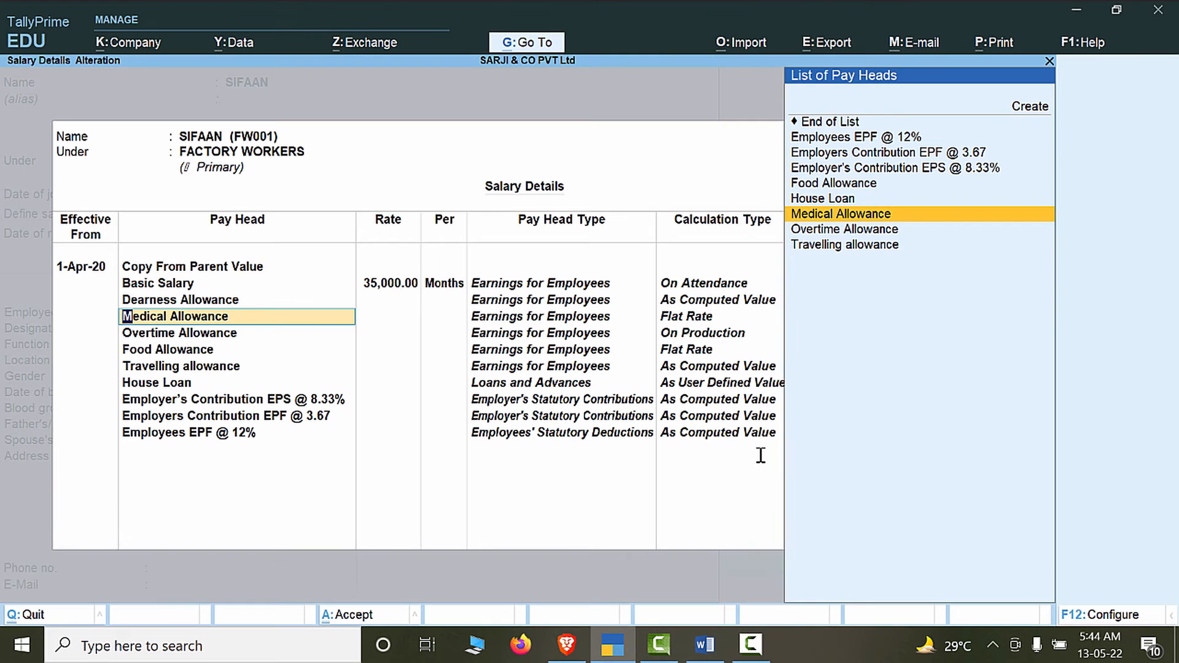
key("Return")
type("3000")
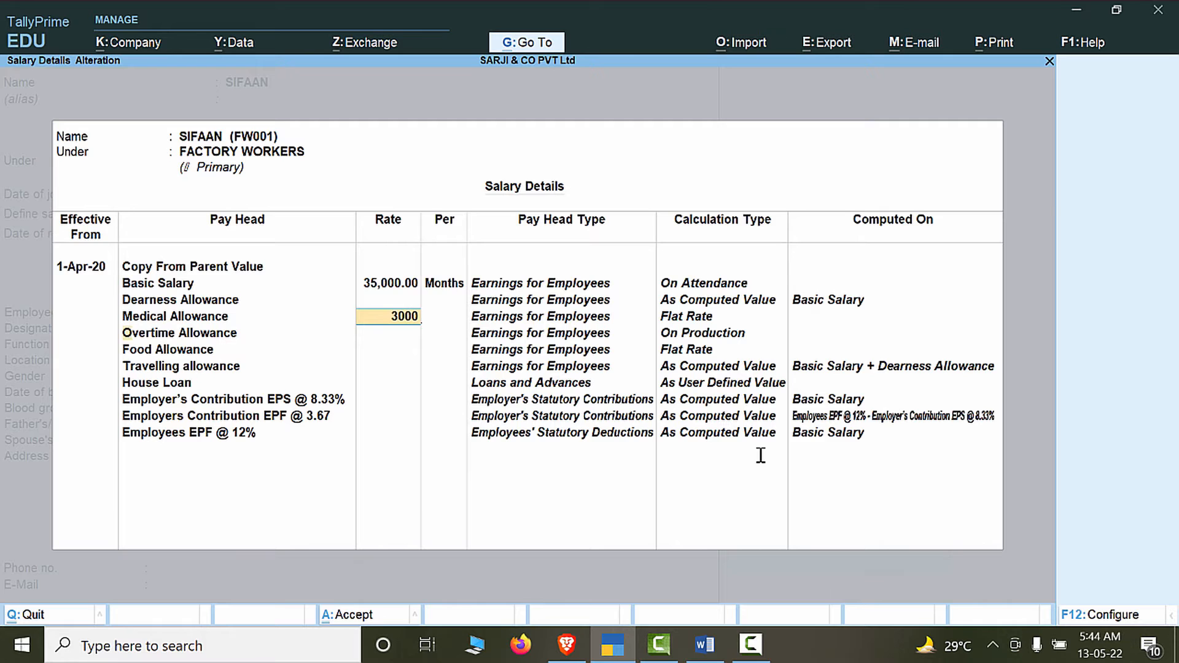
key("Return")
key("Return")
Look up the overtime rate in the Word document and set Overtime Allowance to 190 per hour in TallyPrime.
key("alt+Tab")
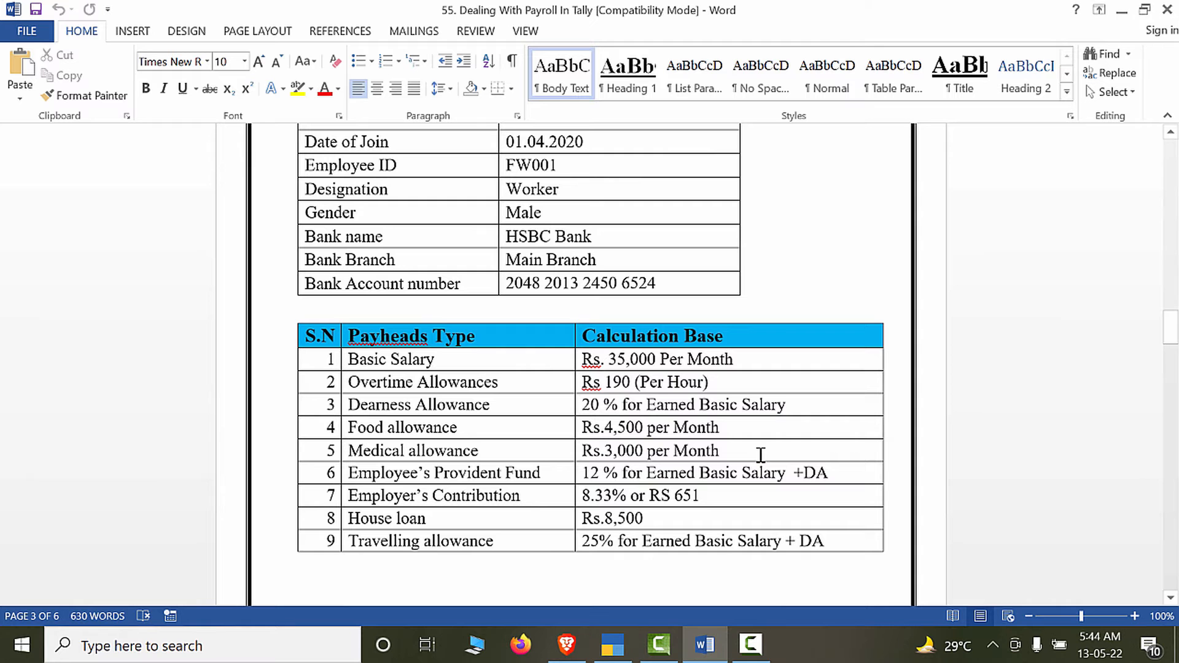
key("alt+Tab")
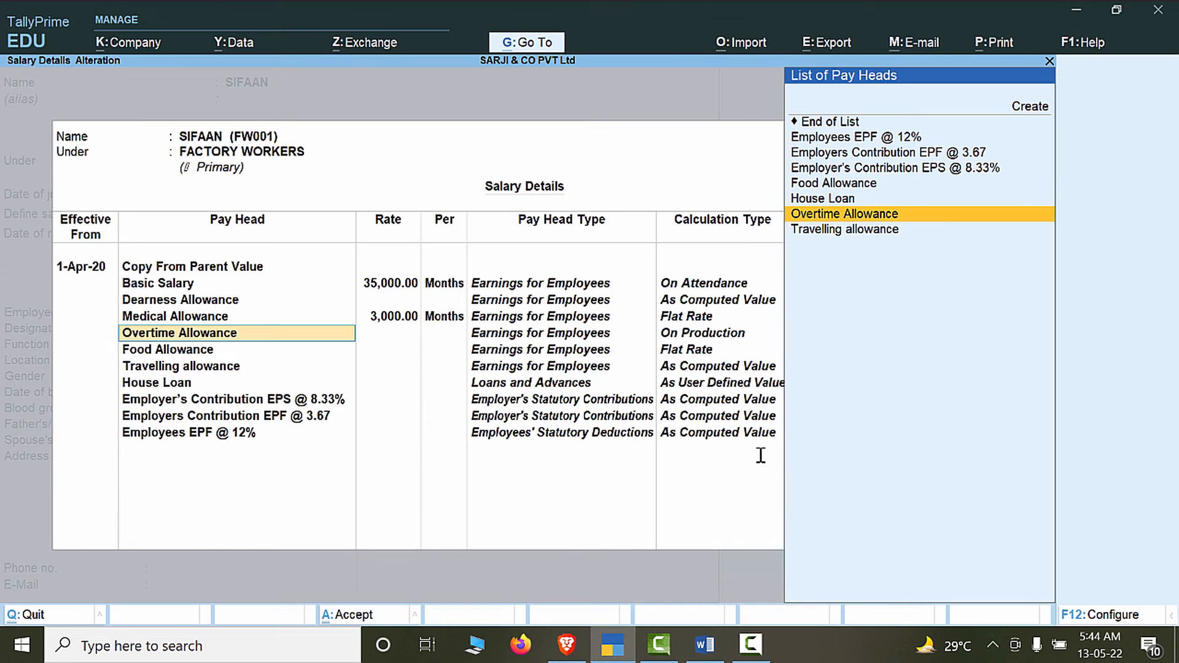
key("Return")
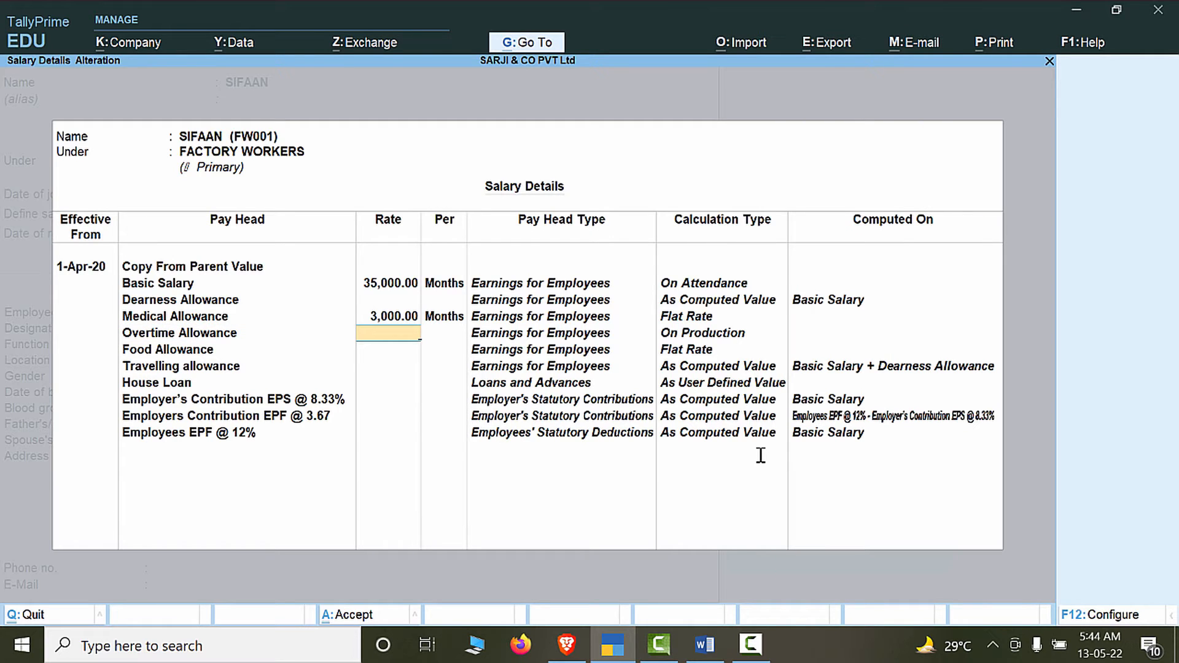
type("190")
key("Return")
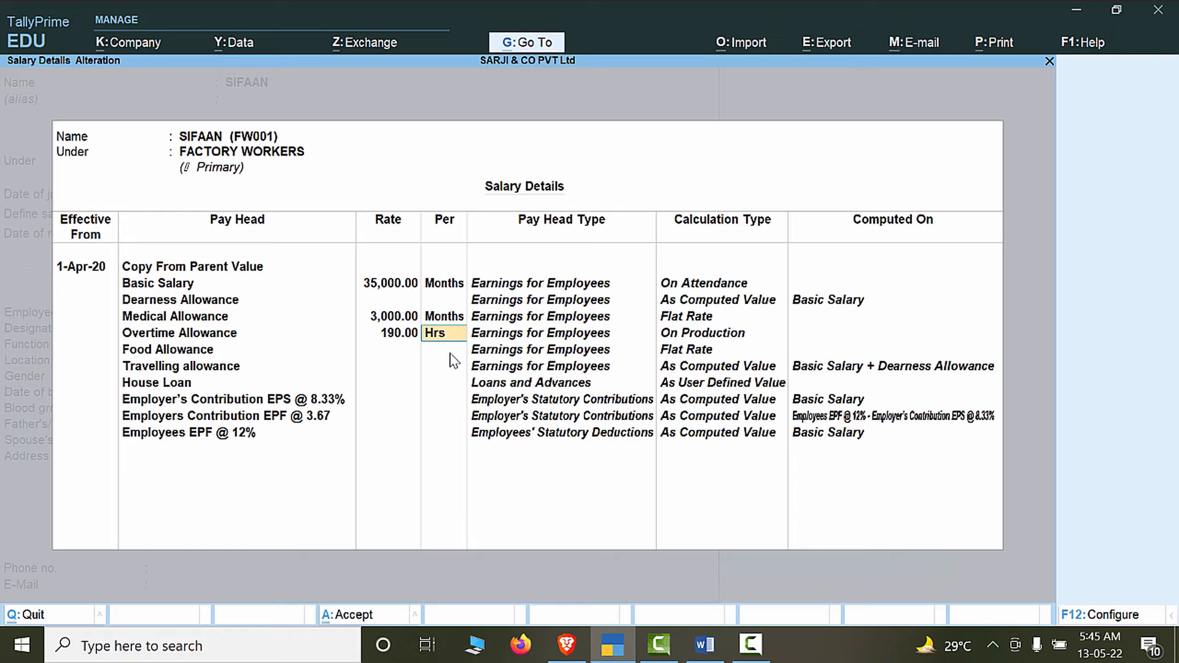
key("Return")
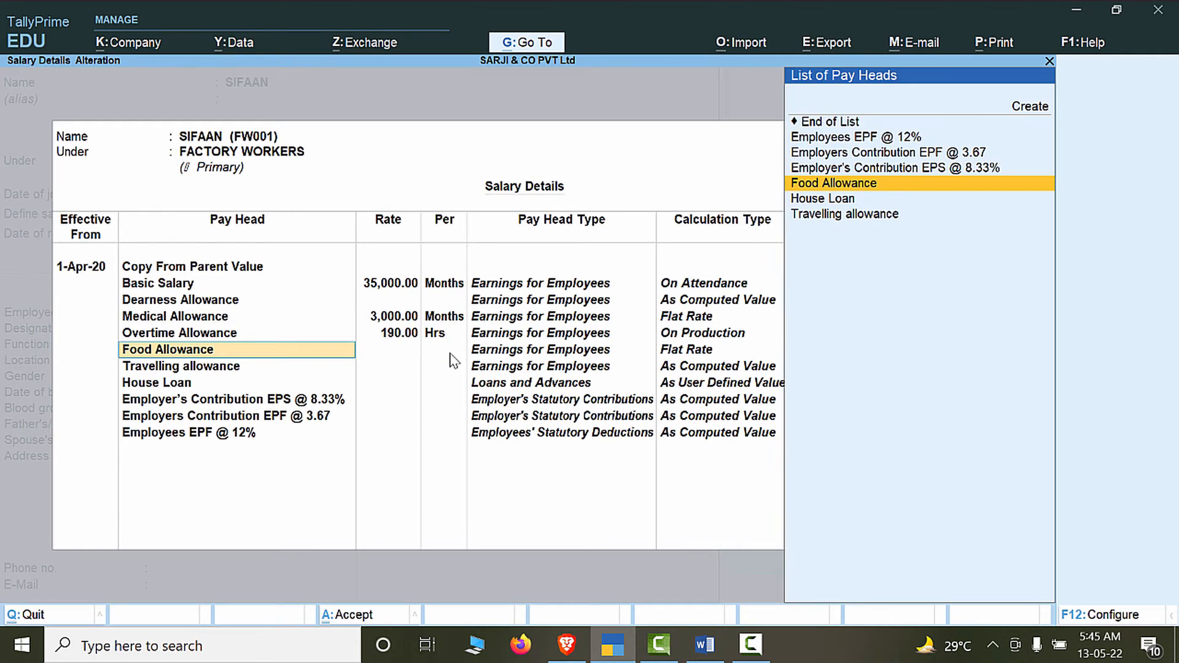
Look up the food allowance in the Word document and set Food Allowance to 4,500 per month in TallyPrime.
key("Return")
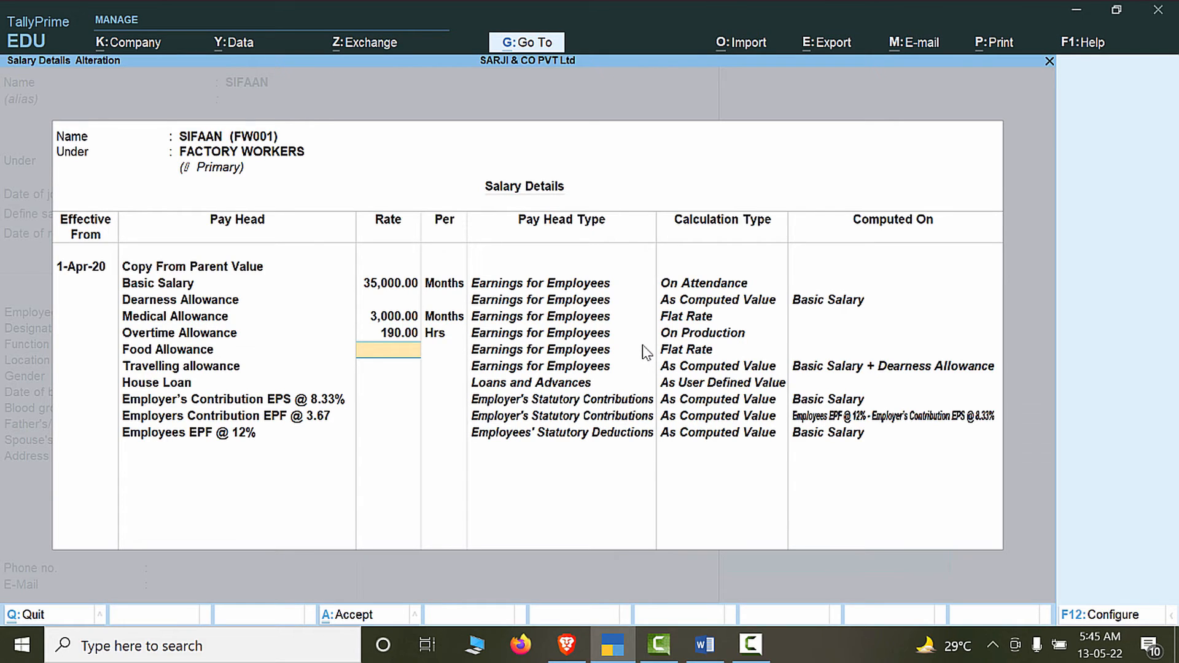
key("alt+Tab")
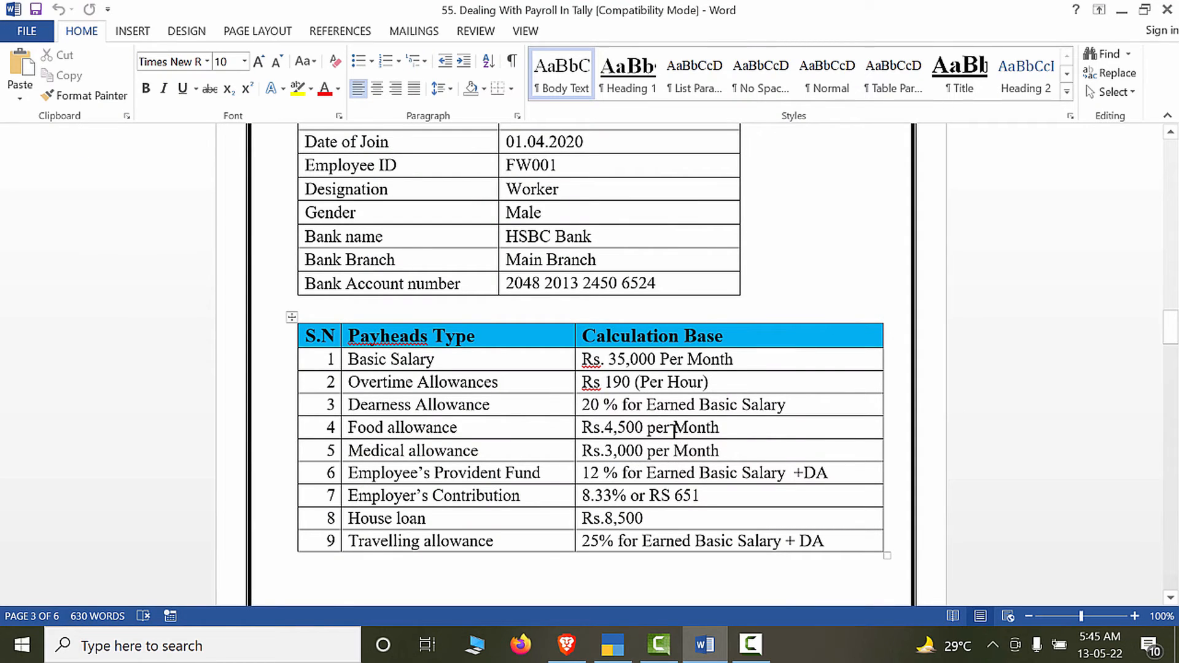
key("alt+Tab")
type("45000")
key("BackSpace")
key("Return")
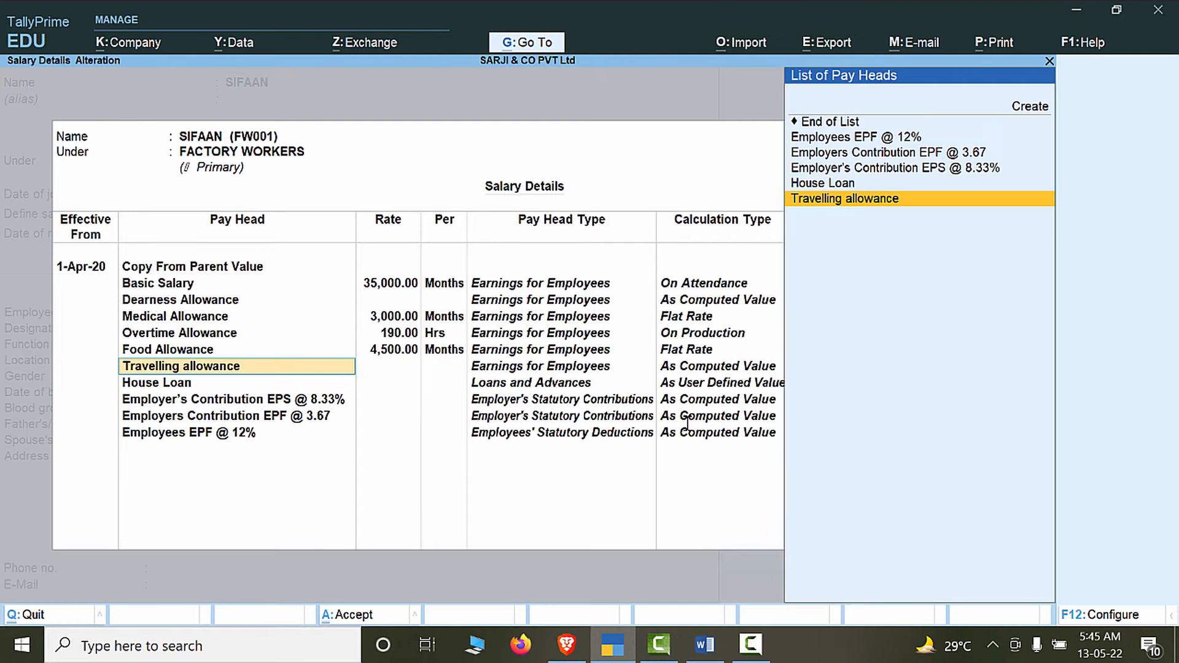
Keep Travelling allowance, House Loan and the EPS and EPF pay heads without rates, end the list and accept the salary details.
key("Return")
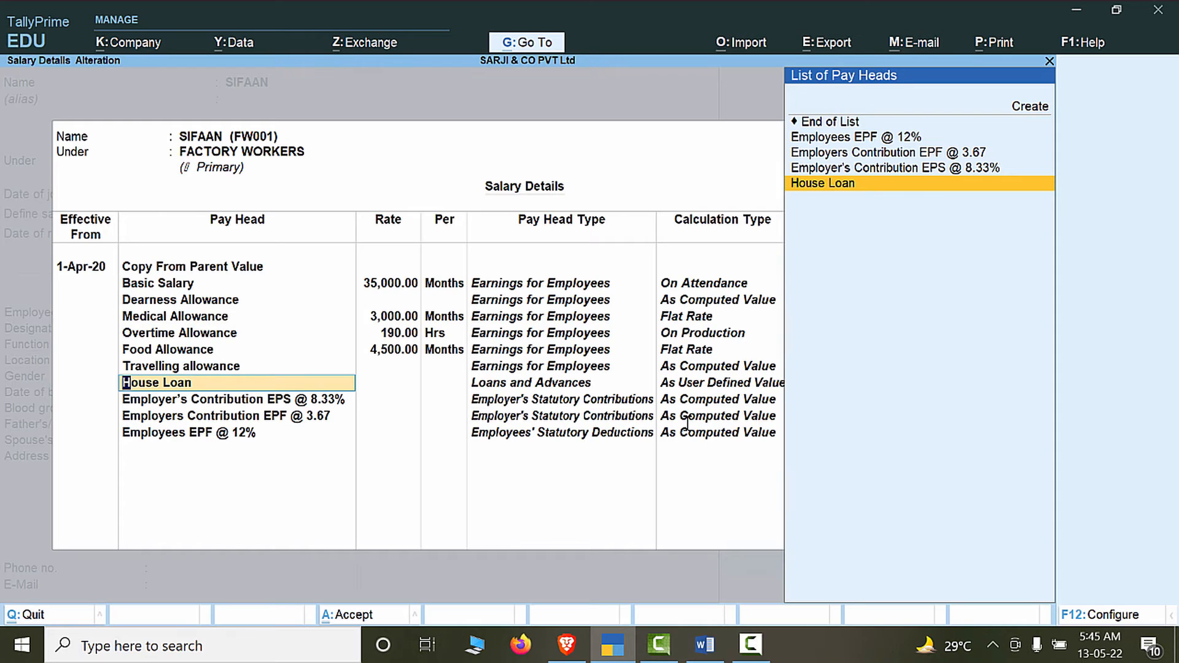
key("Return")
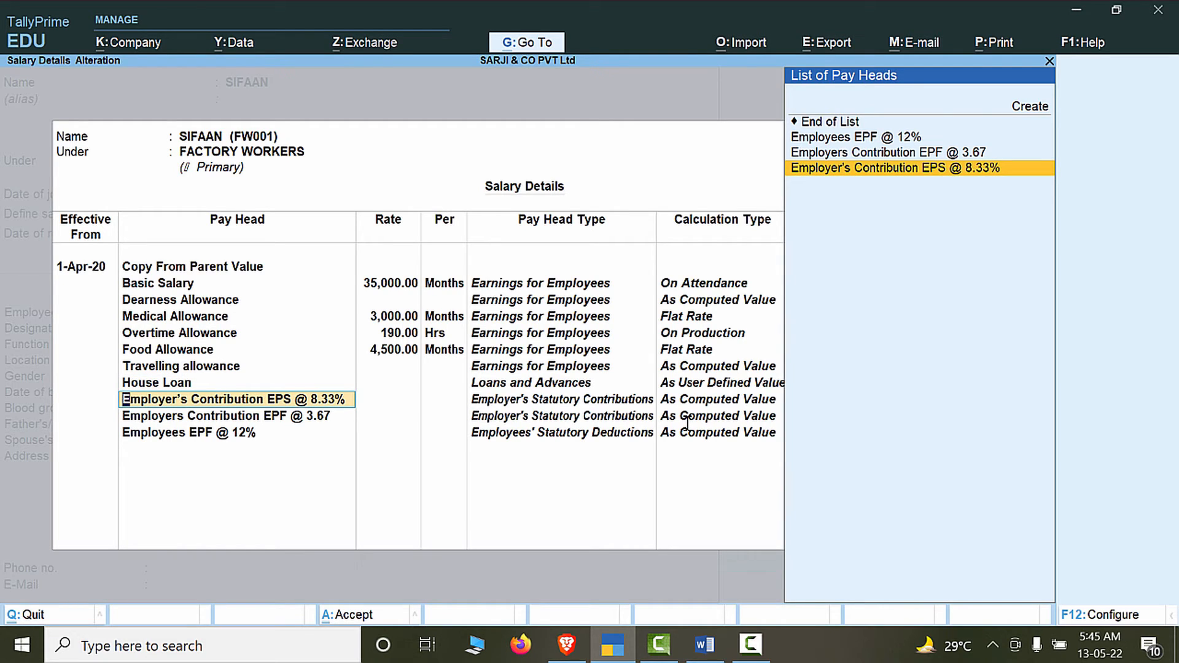
key("Return")
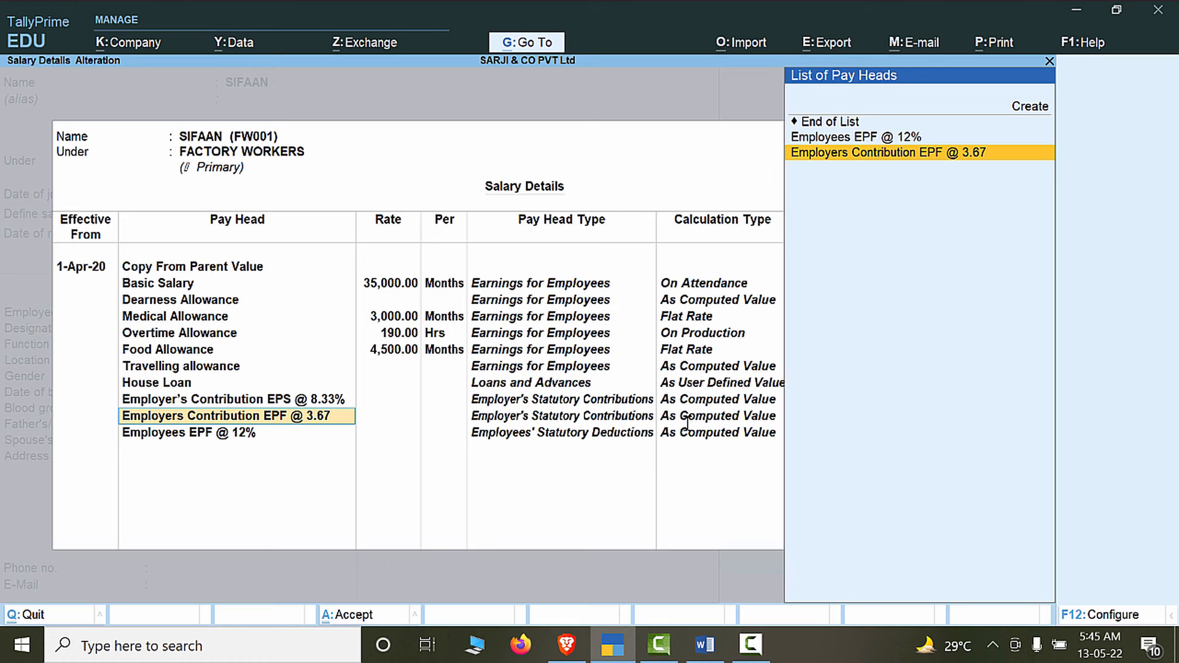
key("Return")
key("Return")
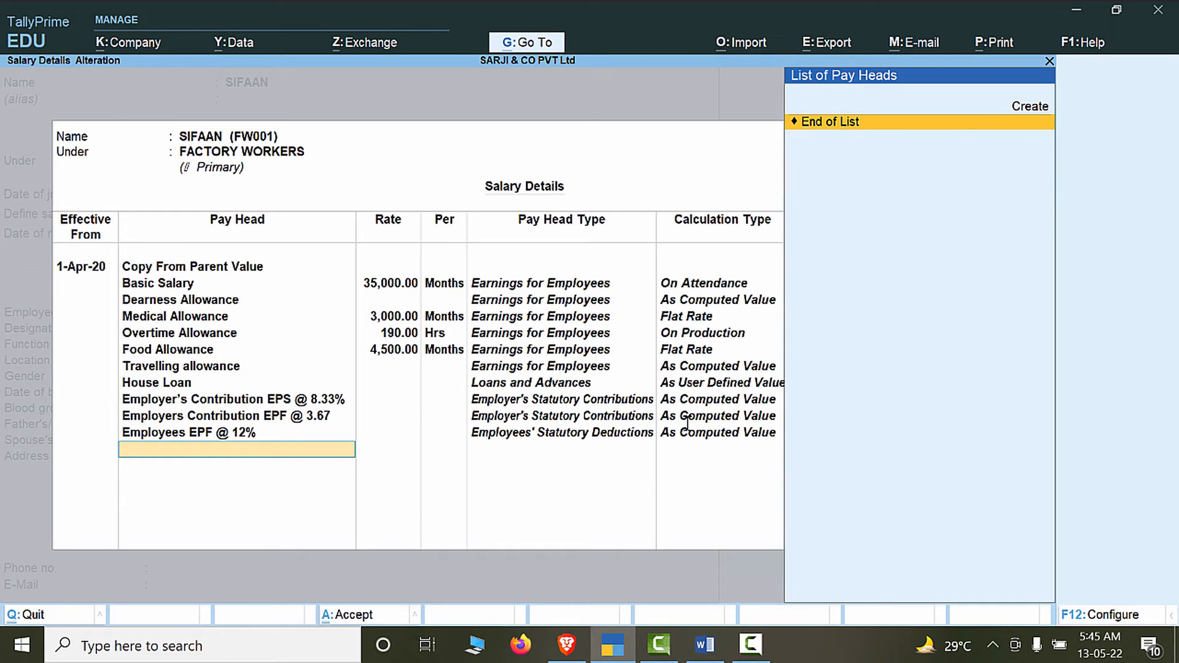
key("Return")
key("Return")
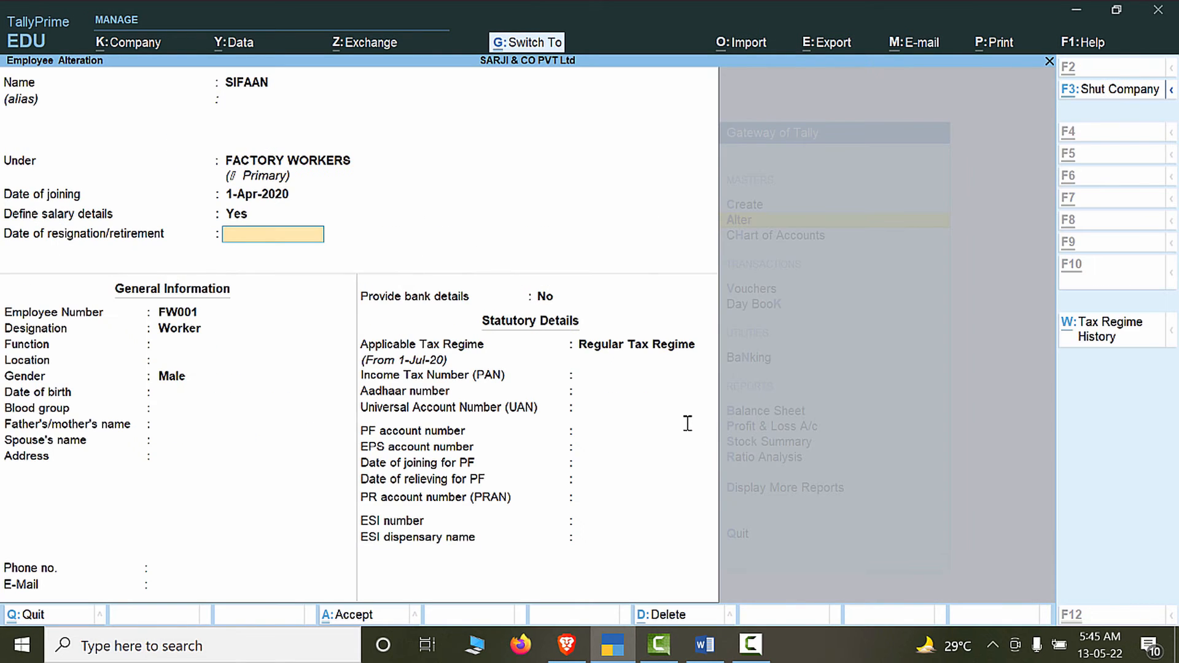
Save the current factory worker's record and open the other factory worker's record for alteration.
key("ctrl+a")
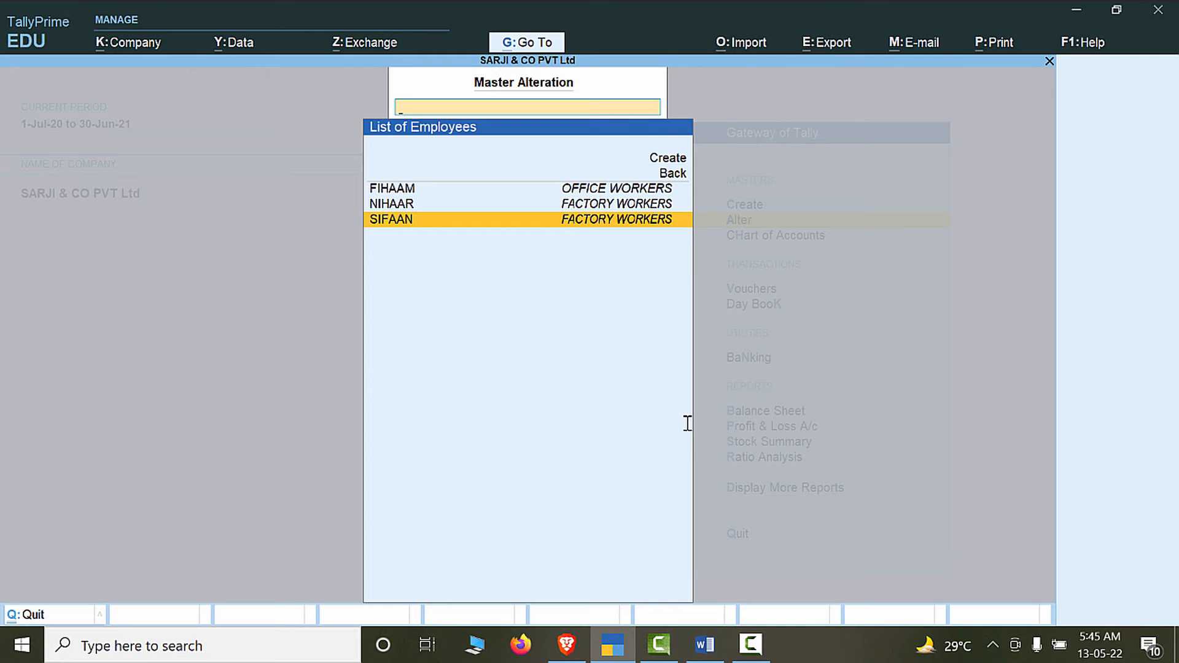
key("Up")
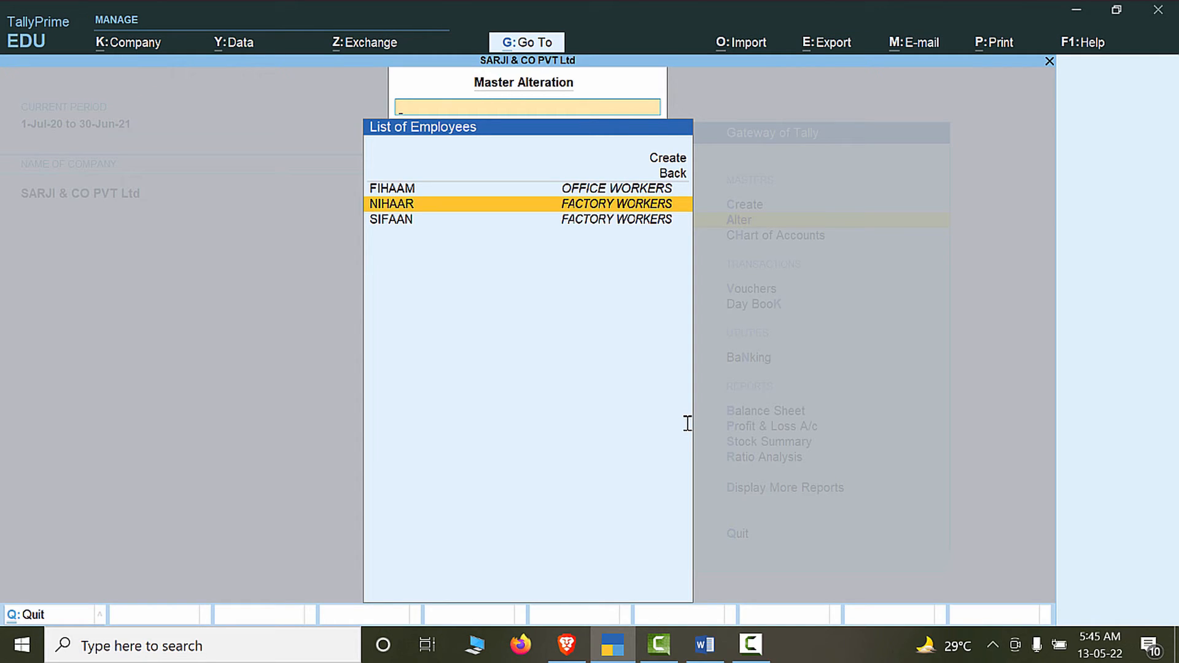
key("Return")
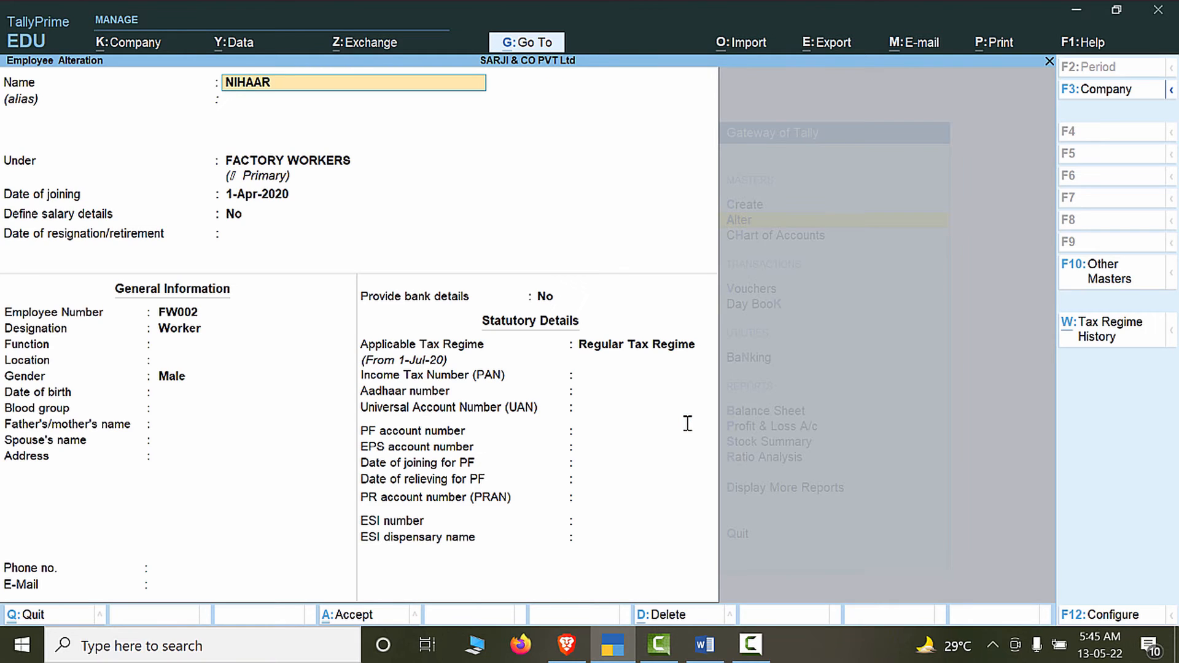
Locate the second factory worker's details and pay head table in the Word document, then return to TallyPrime.
key("alt+Tab")
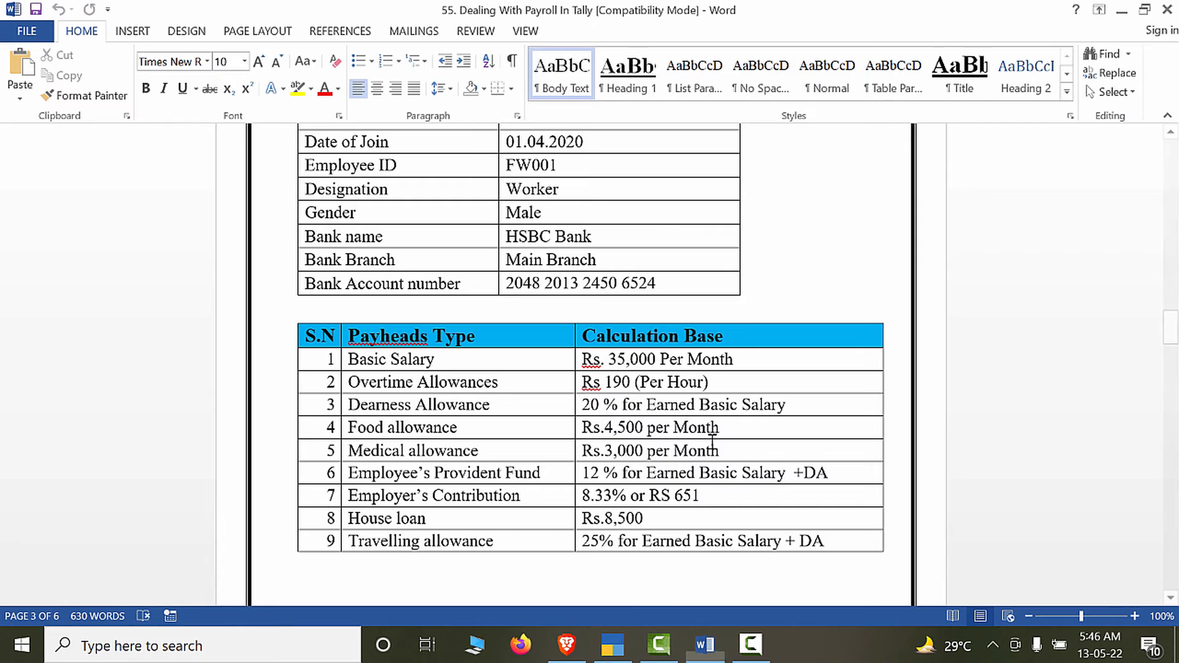
scroll(371, 78, "down", 5)
left_click(758, 238)
scroll(787, 242, "down", 5)
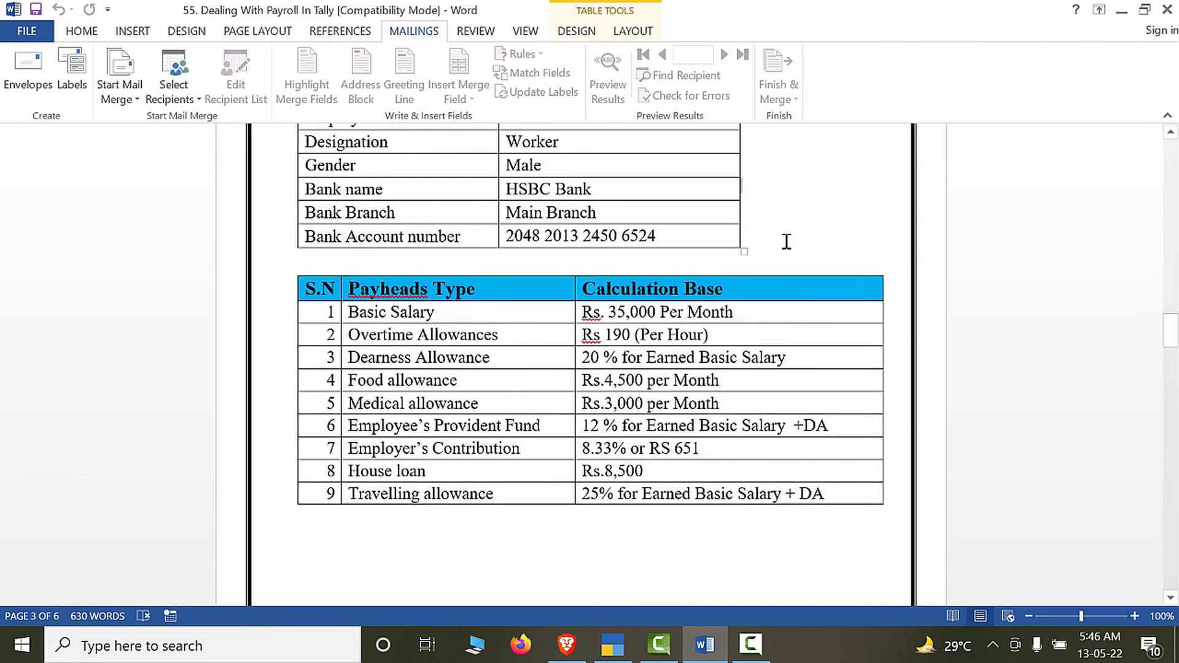
scroll(786, 242, "down", 12)
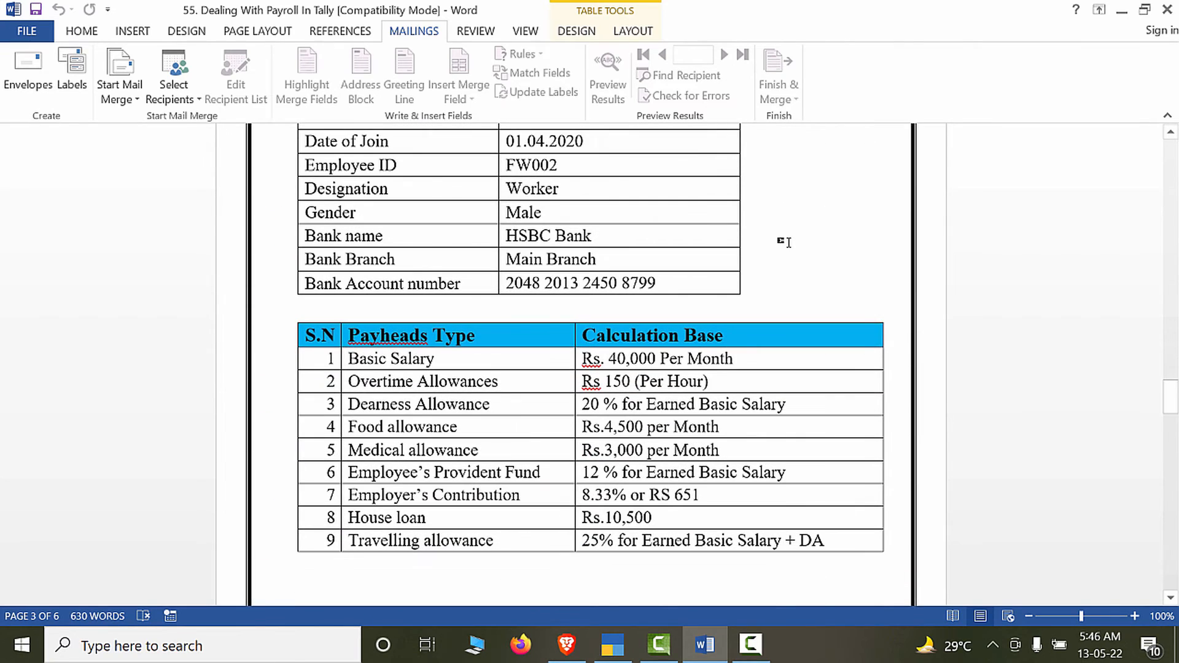
left_click(752, 530)
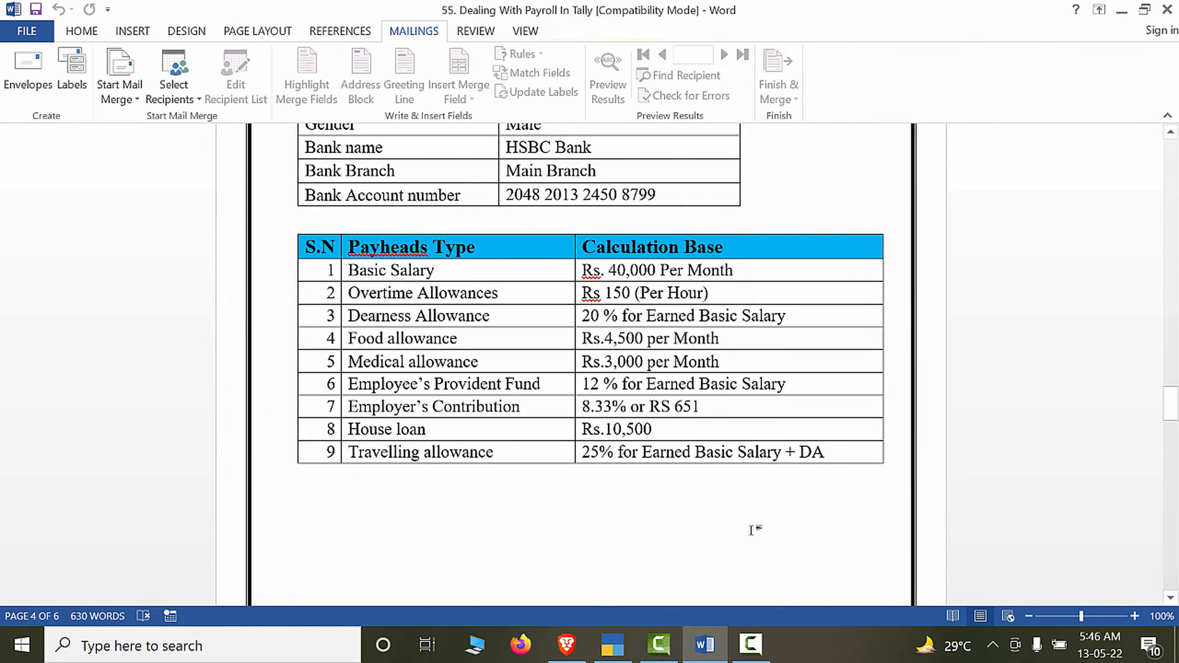
key("alt+Tab")
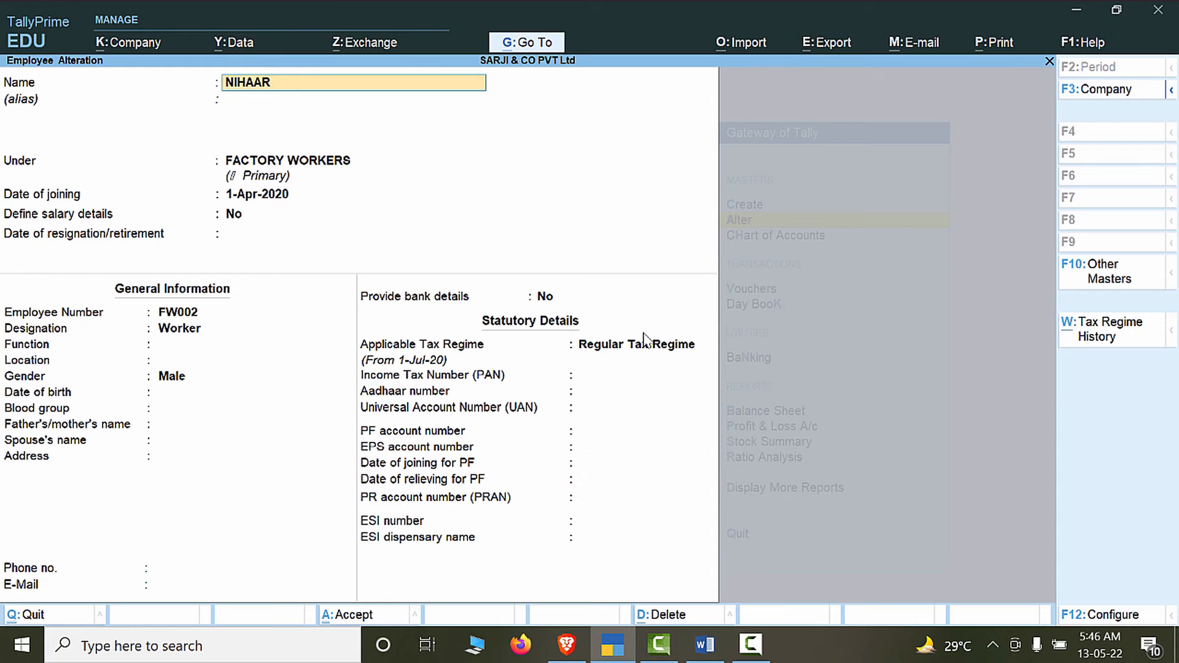
Enable Define salary details for the second factory worker, keeping the name, group and joining date.
key("Return")
key("Return")
key("Return")
key("Return")
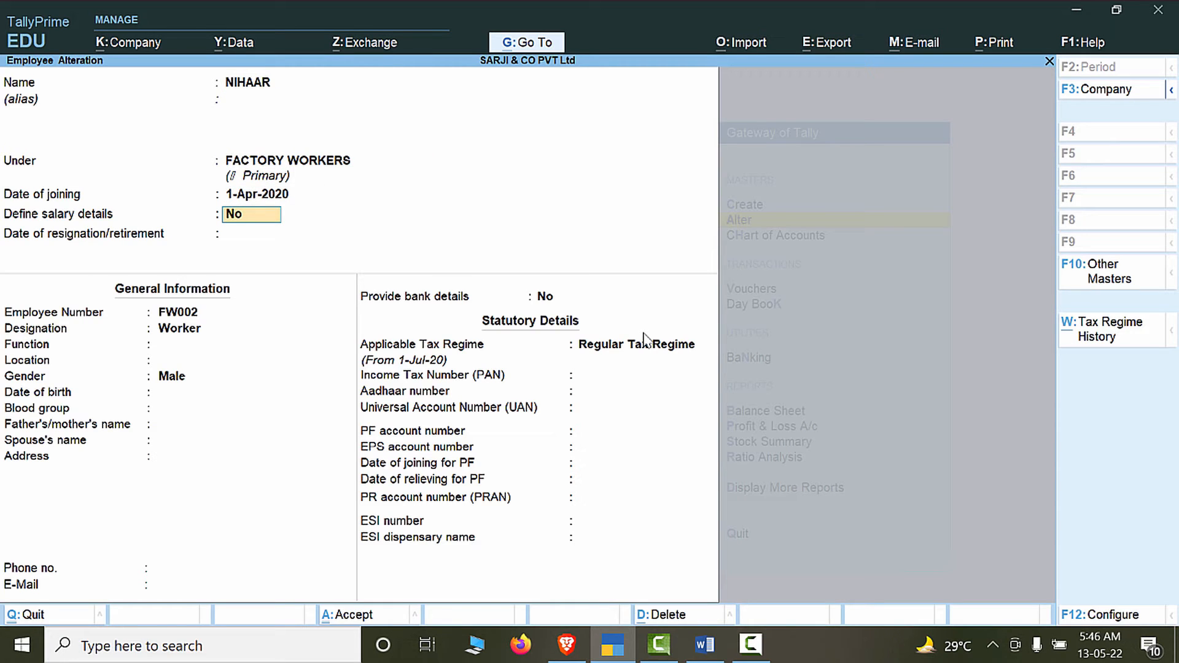
type("yes")
key("Return")
Start the second factory worker's salary details effective from 1-Apr-20 using Copy From Parent Value.
key("alt+Tab")
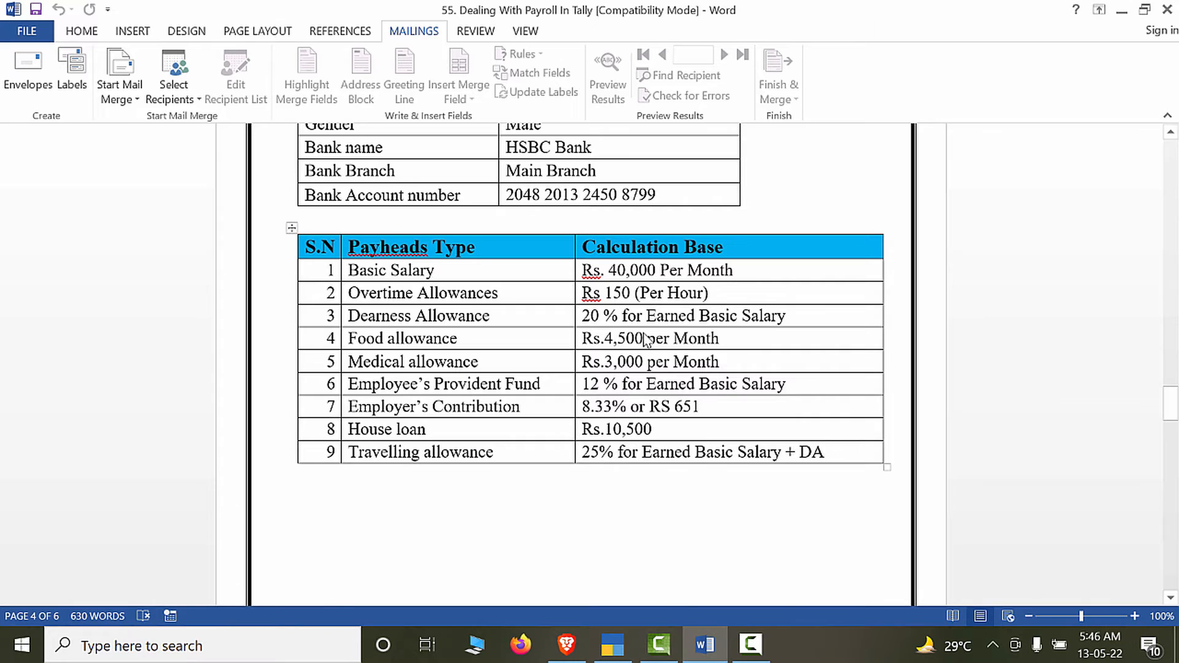
key("alt+Tab")
type("apr20")
key("Return")
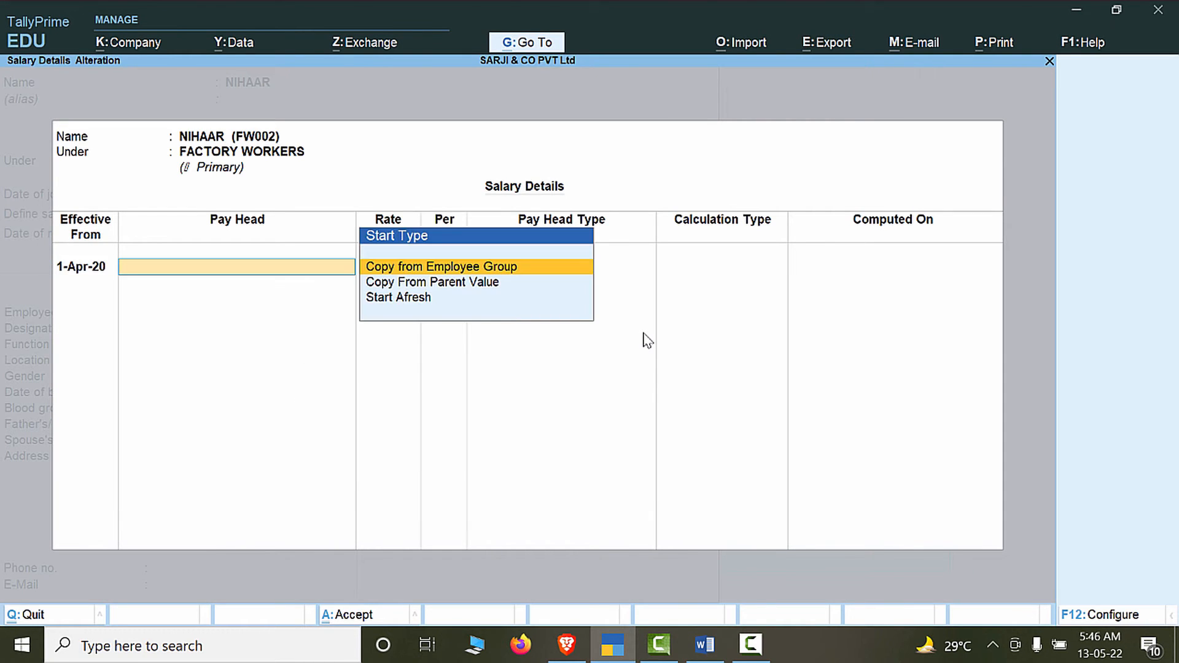
key("Down")
key("Return")
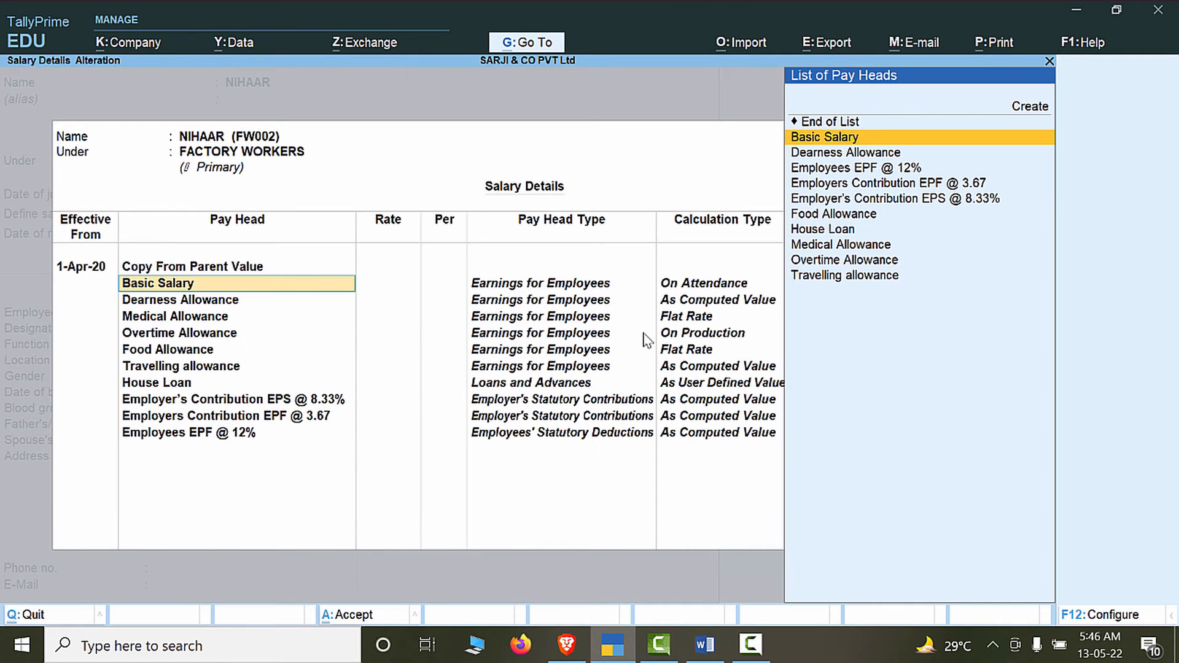
Look up the basic salary in the Word document and set Basic Salary to 40,000 per month in TallyPrime.
key("Return")
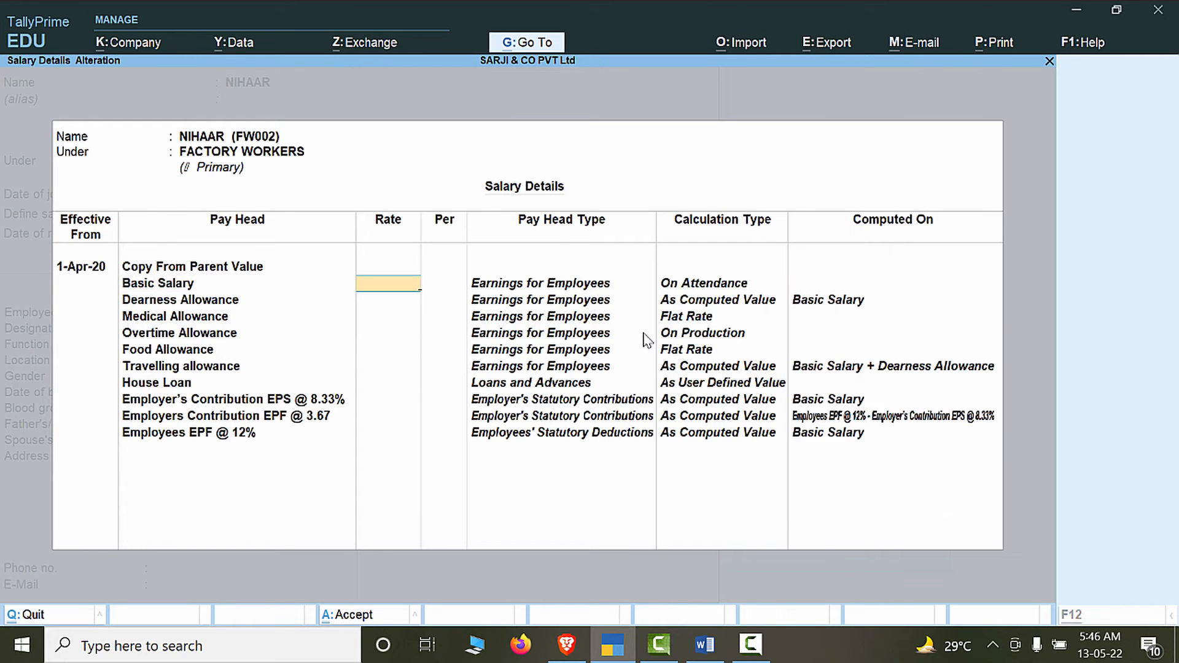
key("alt+Tab")
key("alt+Tab")
type("40,000")
key("Return")
key("Return")
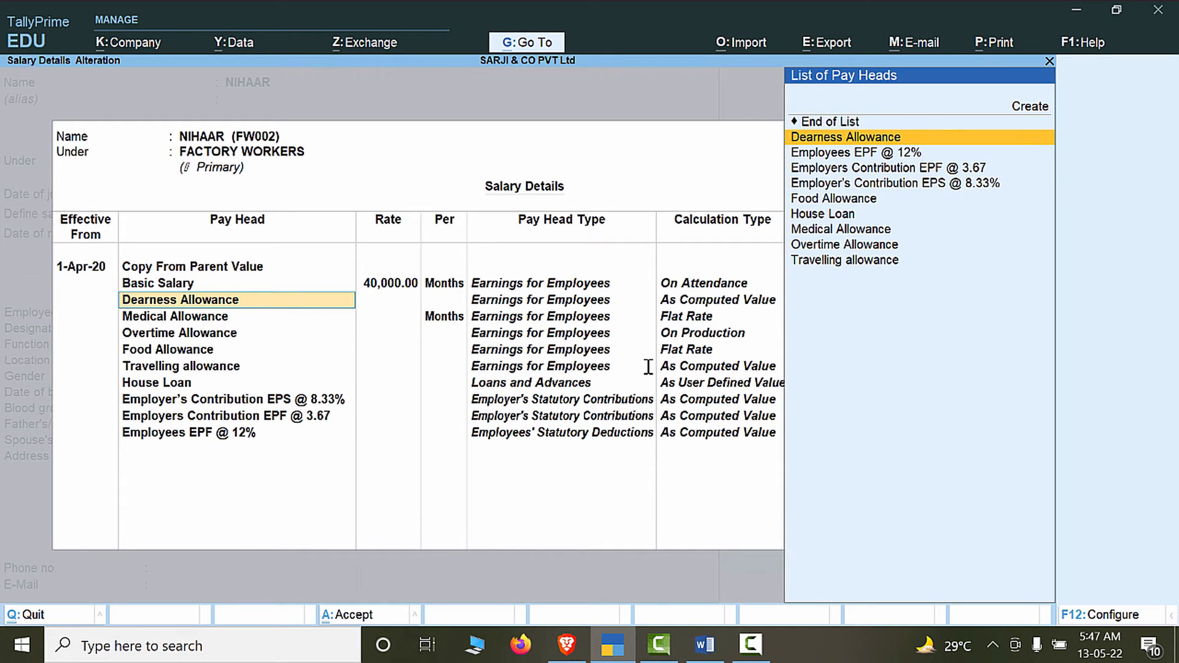
Keep Dearness Allowance without a rate and set Medical Allowance to 3,000 per month, checking the value in the Word document.
key("Return")
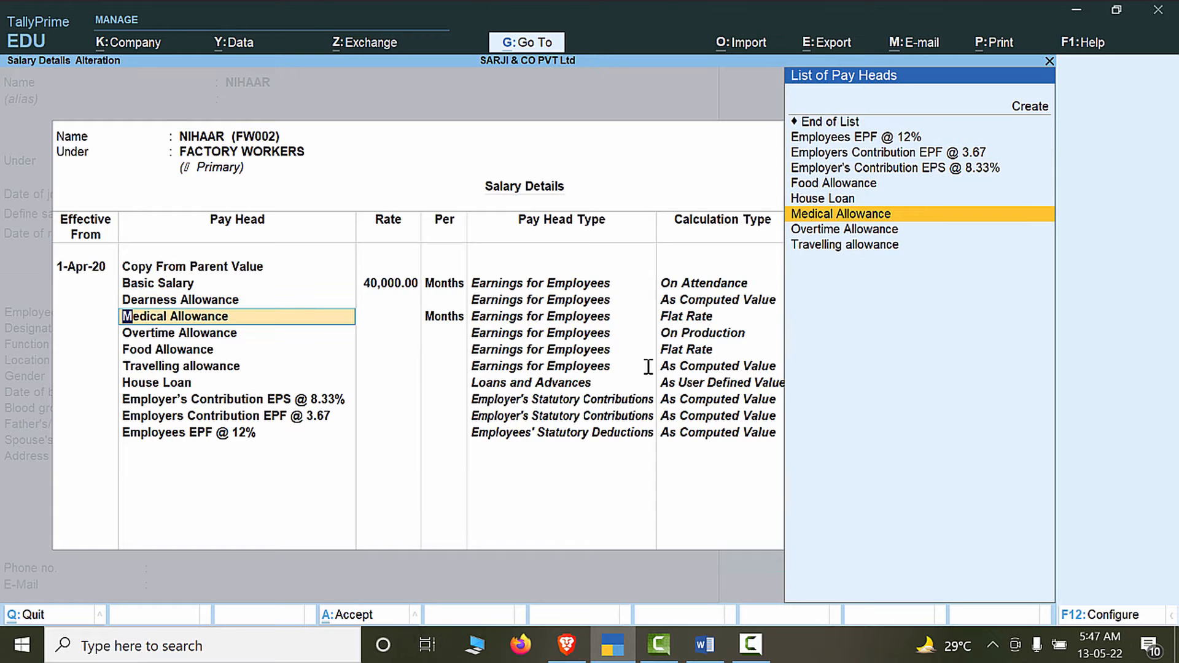
key("alt+Tab")
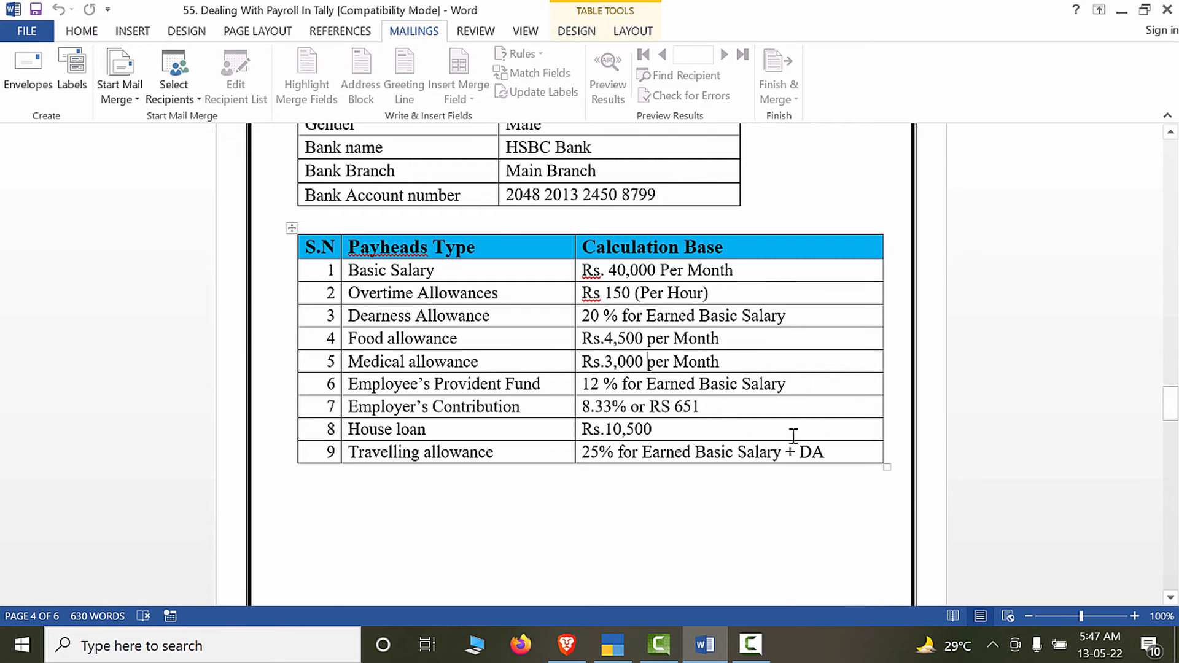
key("alt+Tab")
key("Return")
type("3000")
key("Return")
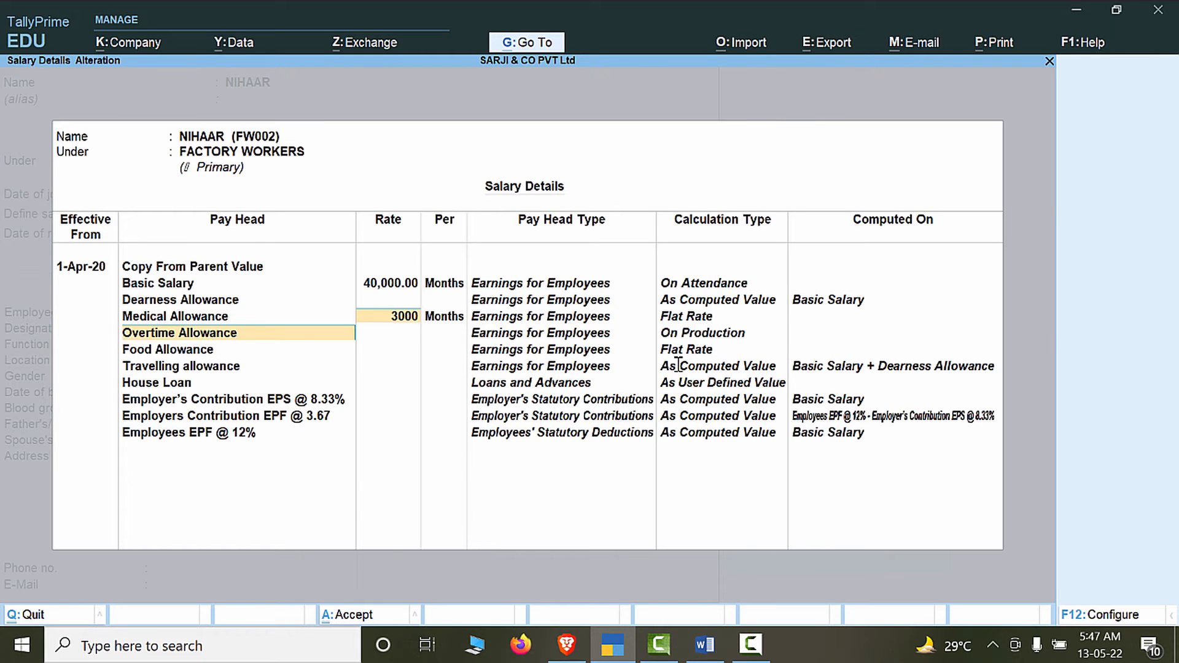
Check the overtime rate in the Word document and set Overtime Allowance to 150 per hour in TallyPrime.
key("alt+Tab")
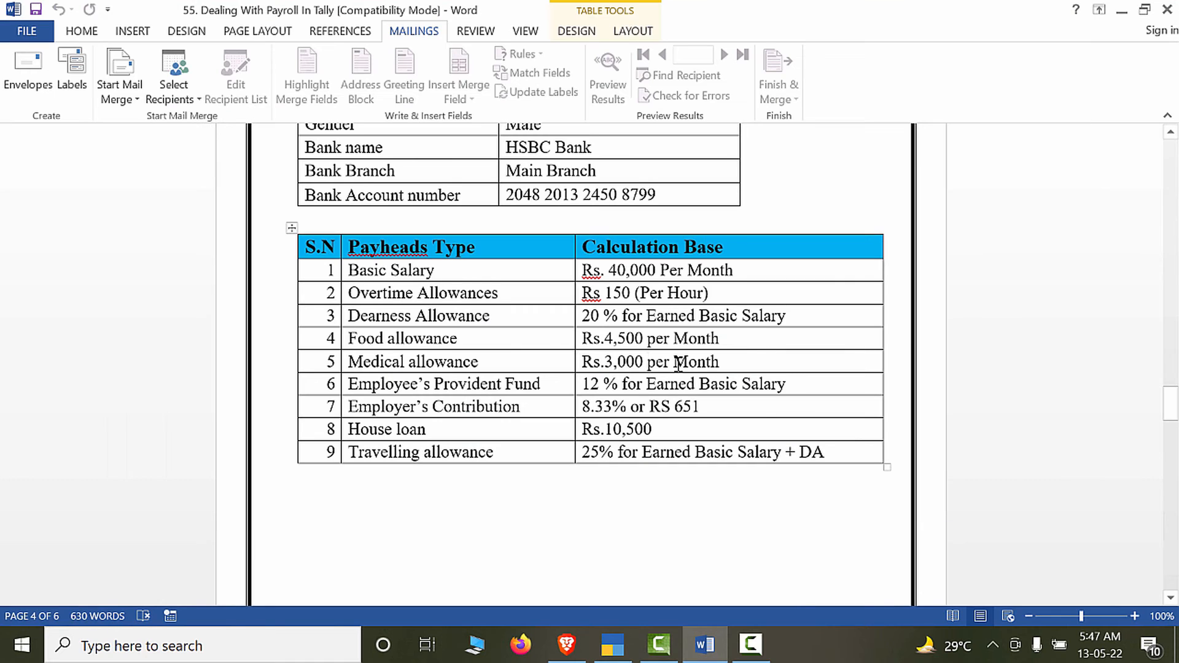
key("alt+Tab")
key("Return")
type("150")
key("Return")
key("Return")
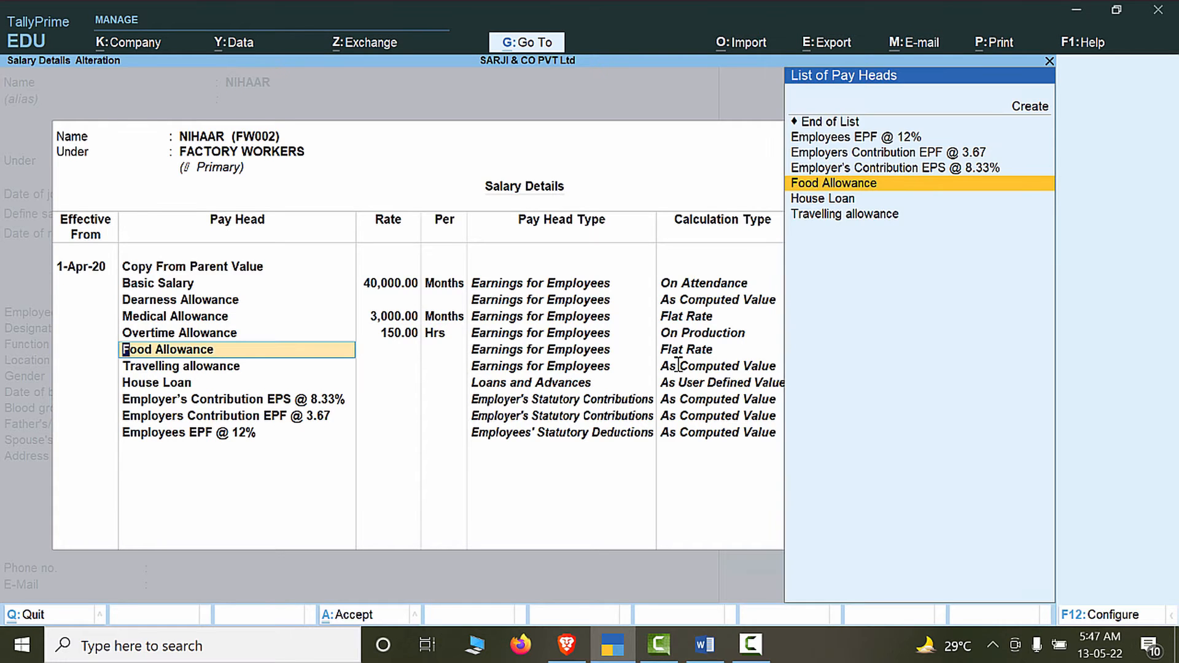
Check the food allowance in the Word document and set Food Allowance to 4,500 per month in TallyPrime.
key("alt+Tab")
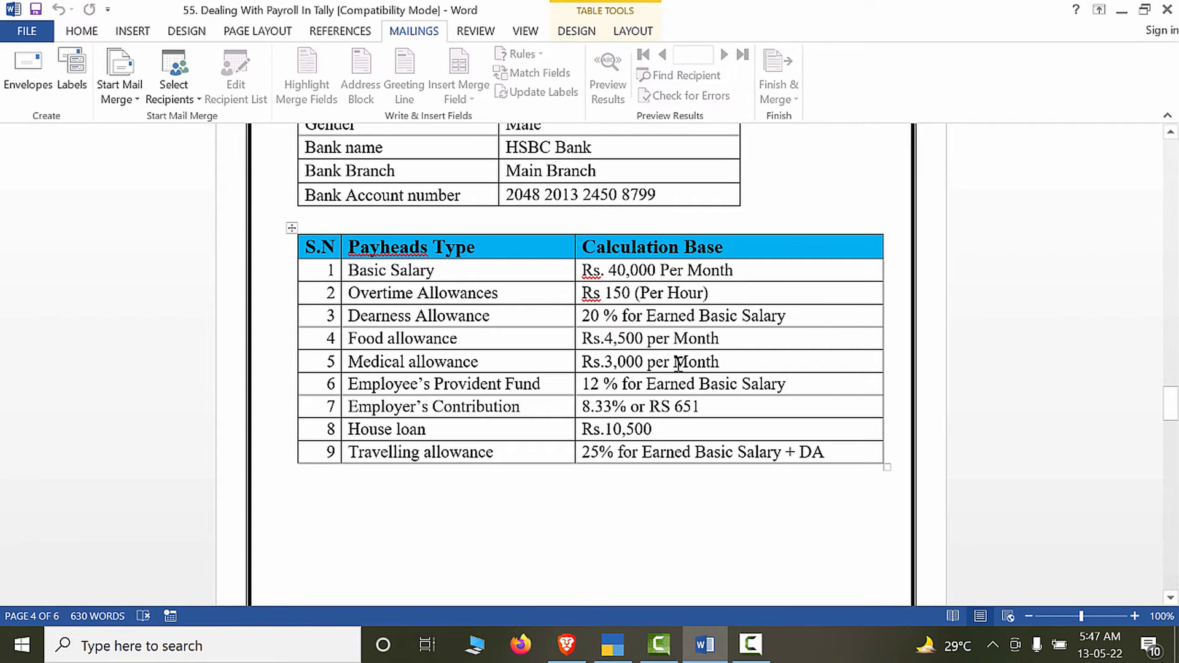
key("alt+Tab")
key("Return")
type("4,500")
key("Return")
key("Return")
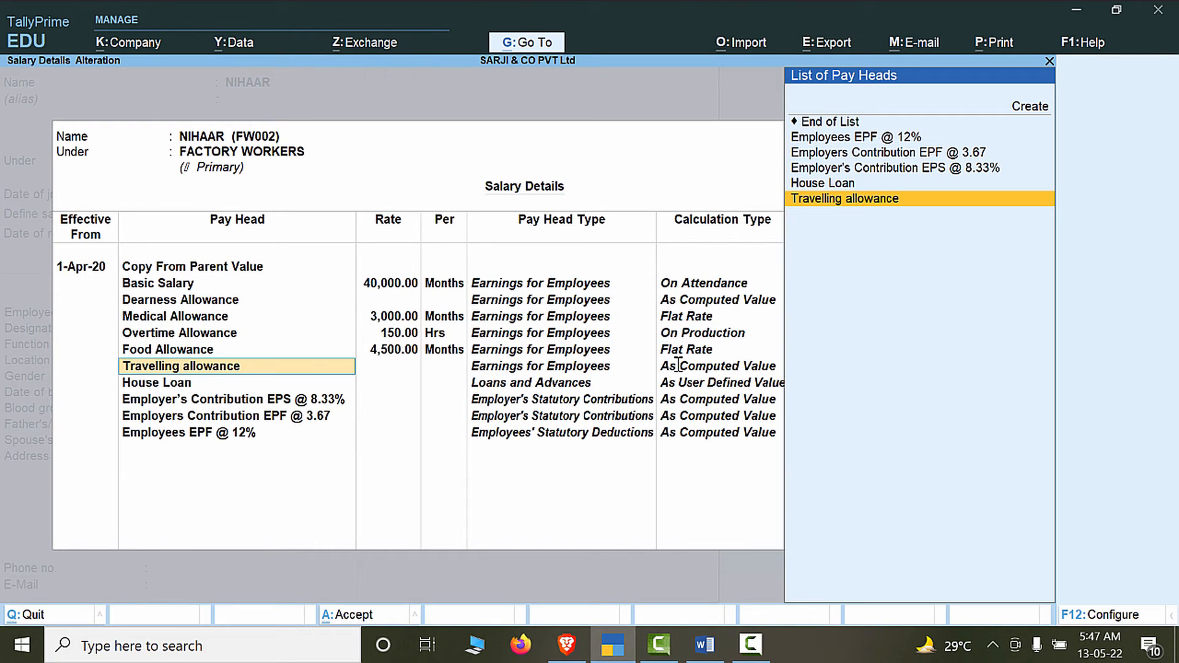
Keep Travelling allowance, House Loan and the EPS and EPF pay heads without rates, and accept the salary details and the employee record.
key("alt+Tab")
key("alt+Tab")
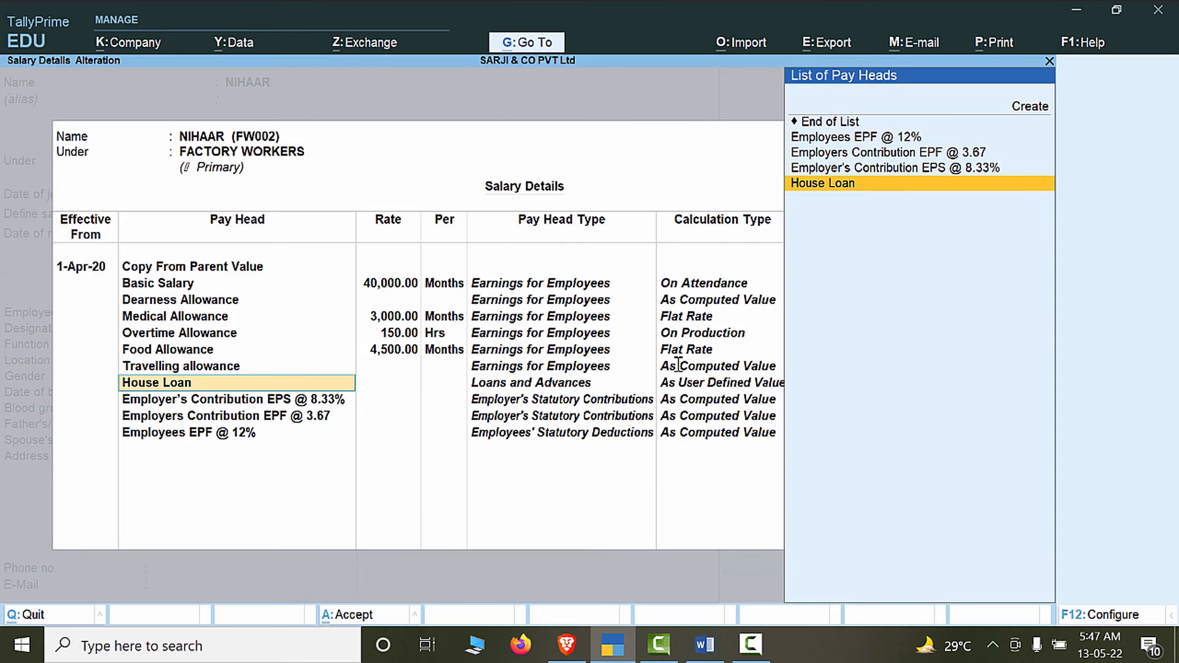
key("Return")
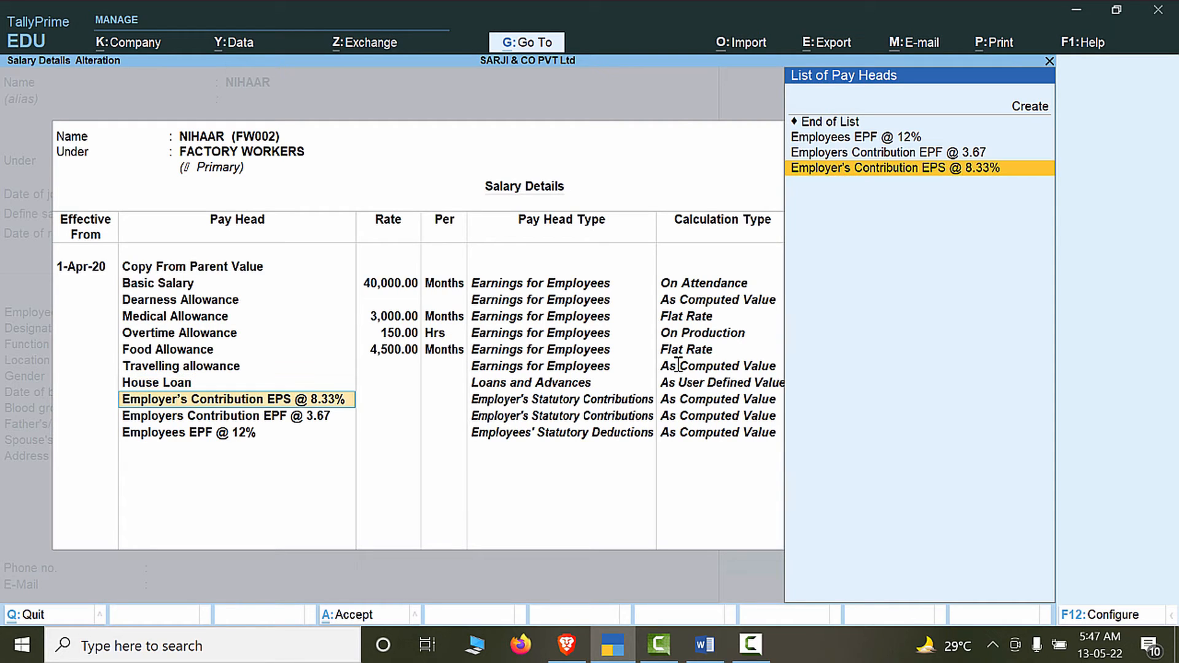
key("Return")
key("Return")
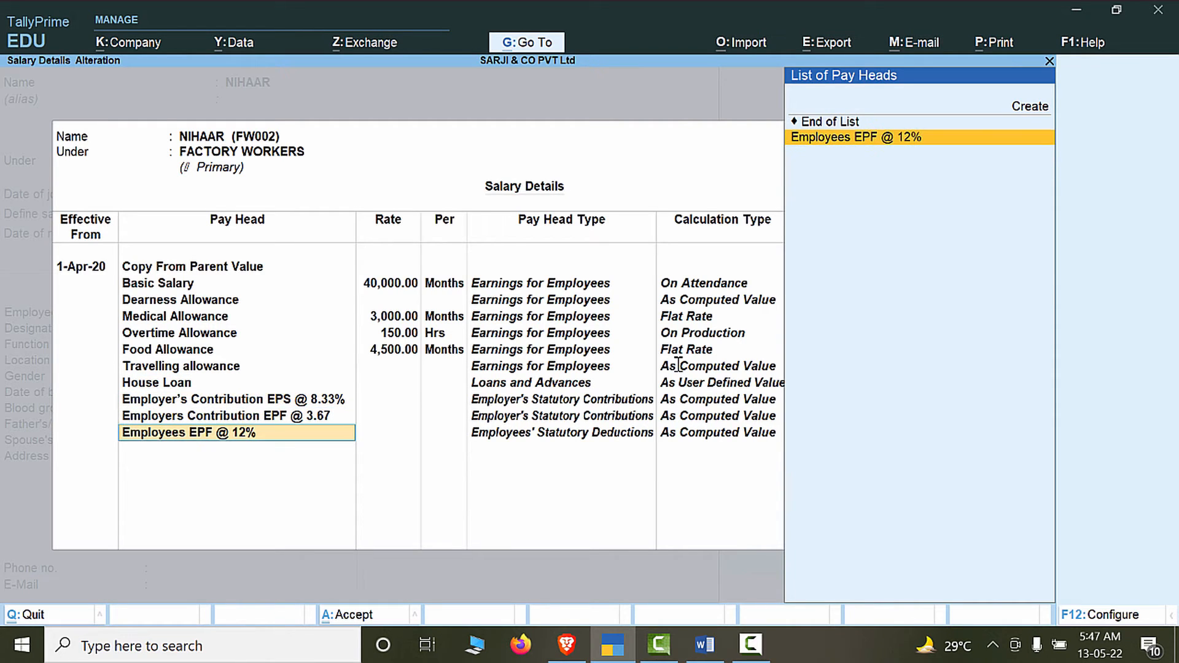
key("Return")
key("Return")
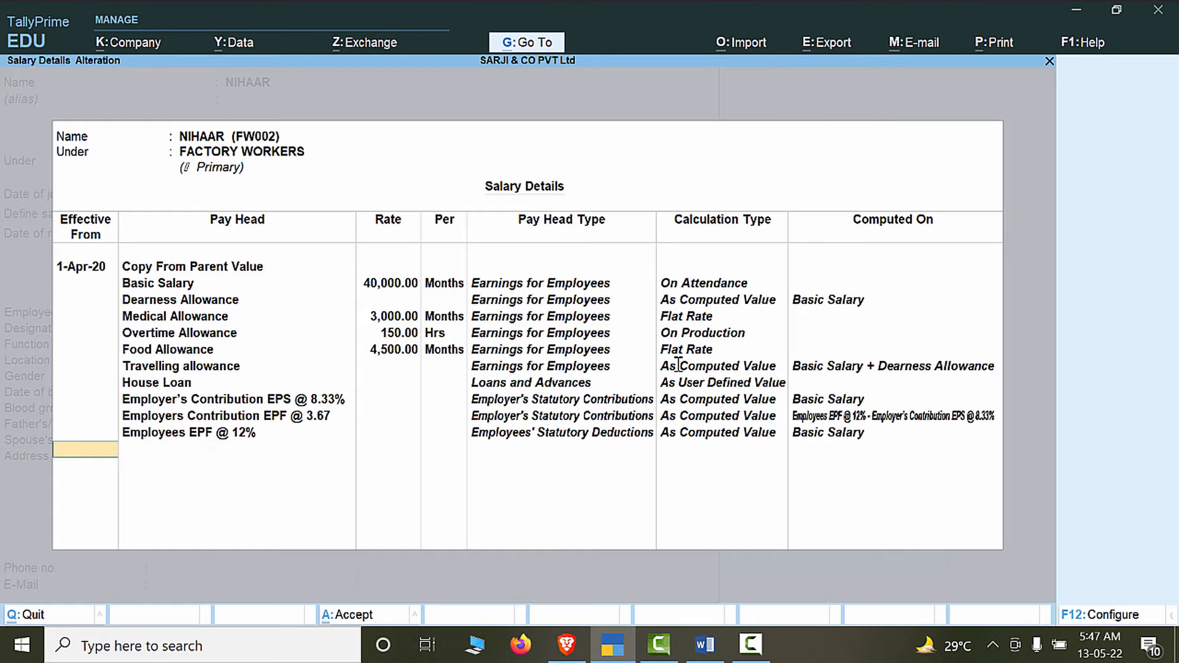
key("ctrl")
key("ctrl+a")
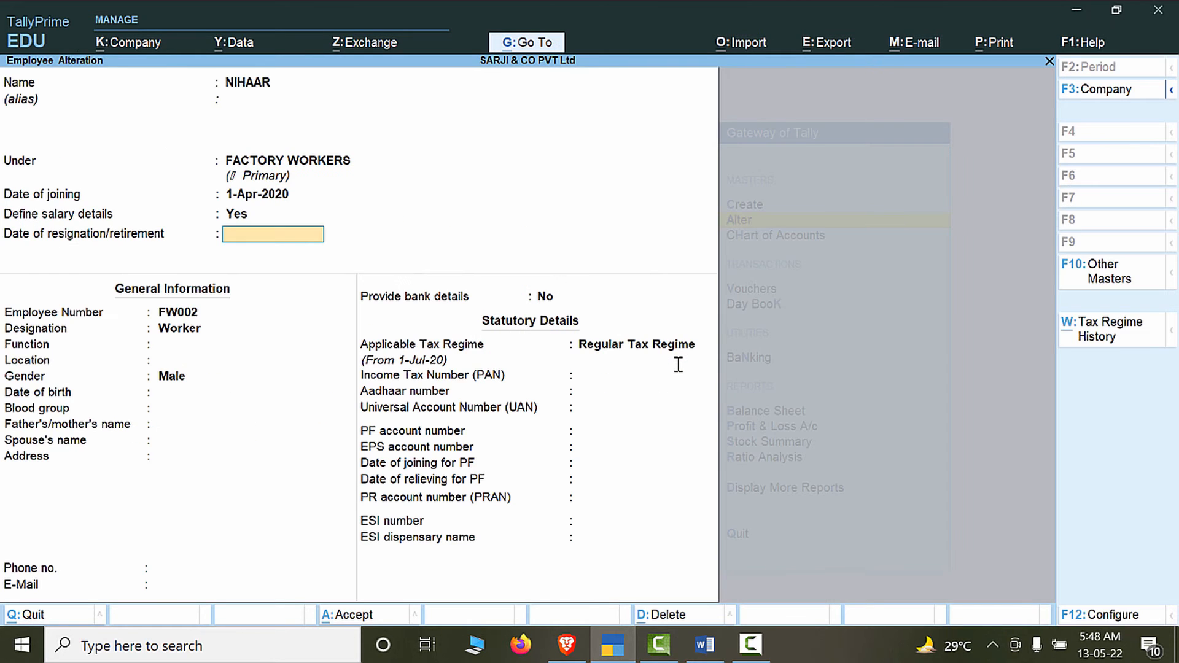
key("ctrl+a")
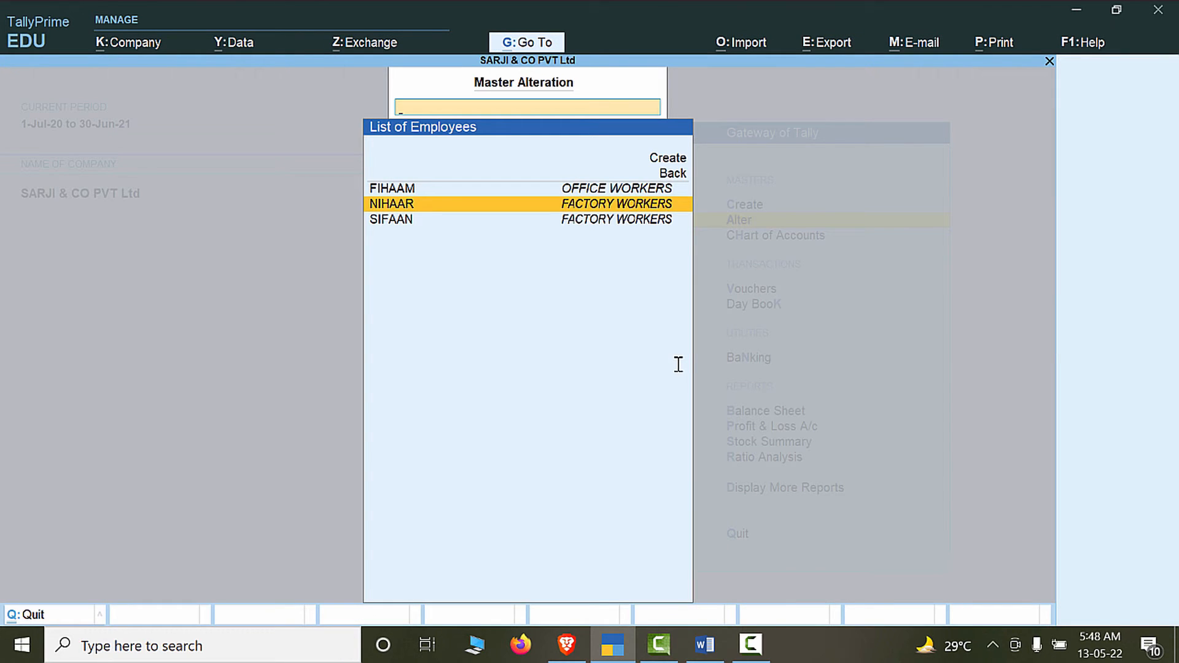
Open the office worker's record for alteration and enable Define salary details.
key("Up")
key("Return")
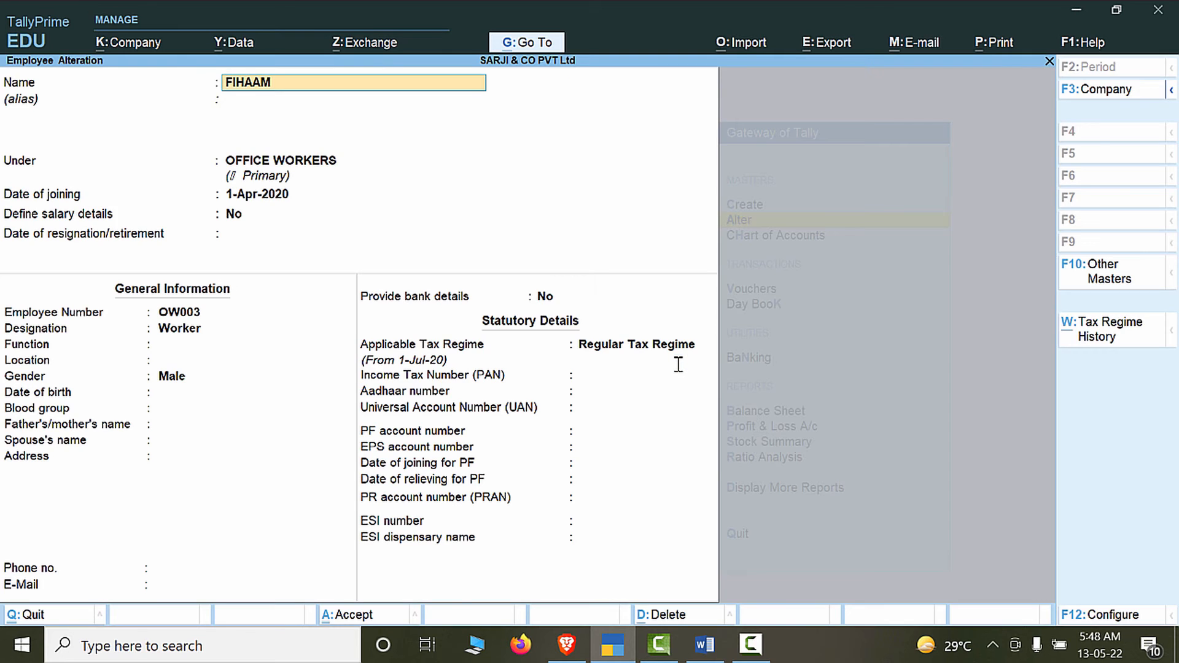
key("Return")
key("Return")
key("Return")
key("Return")
type("yes")
key("Return")
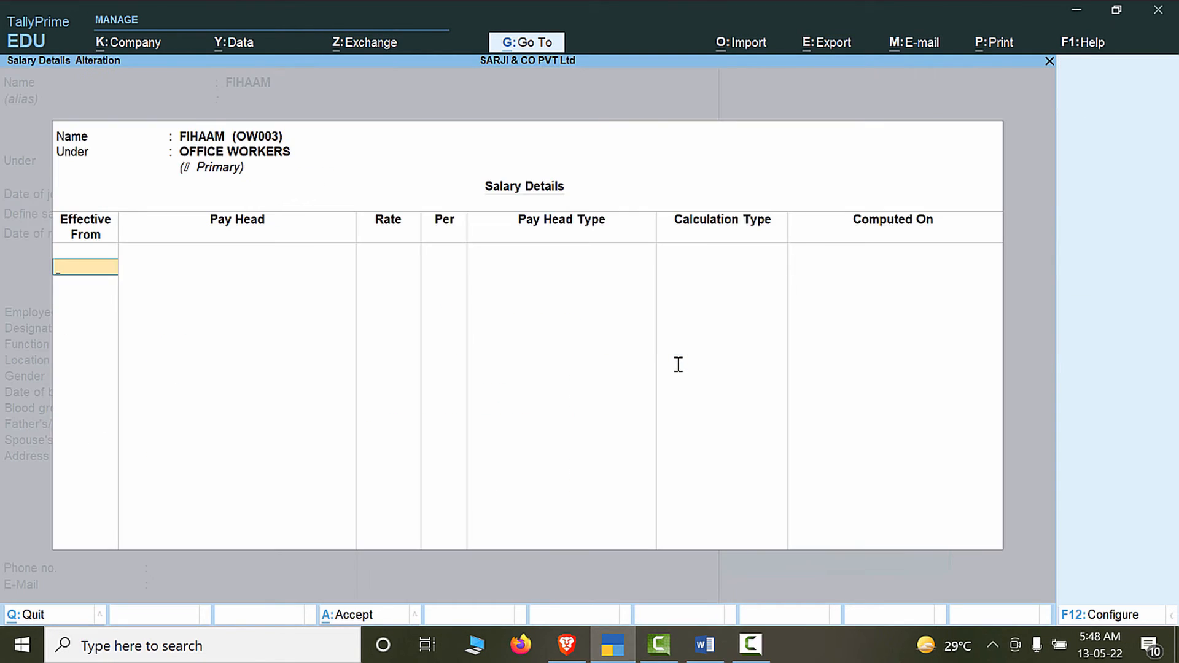
Start the office worker's salary details effective from 1-Apr-20 using Copy From Parent Value.
type("apr20")
key("Return")
key("Down")
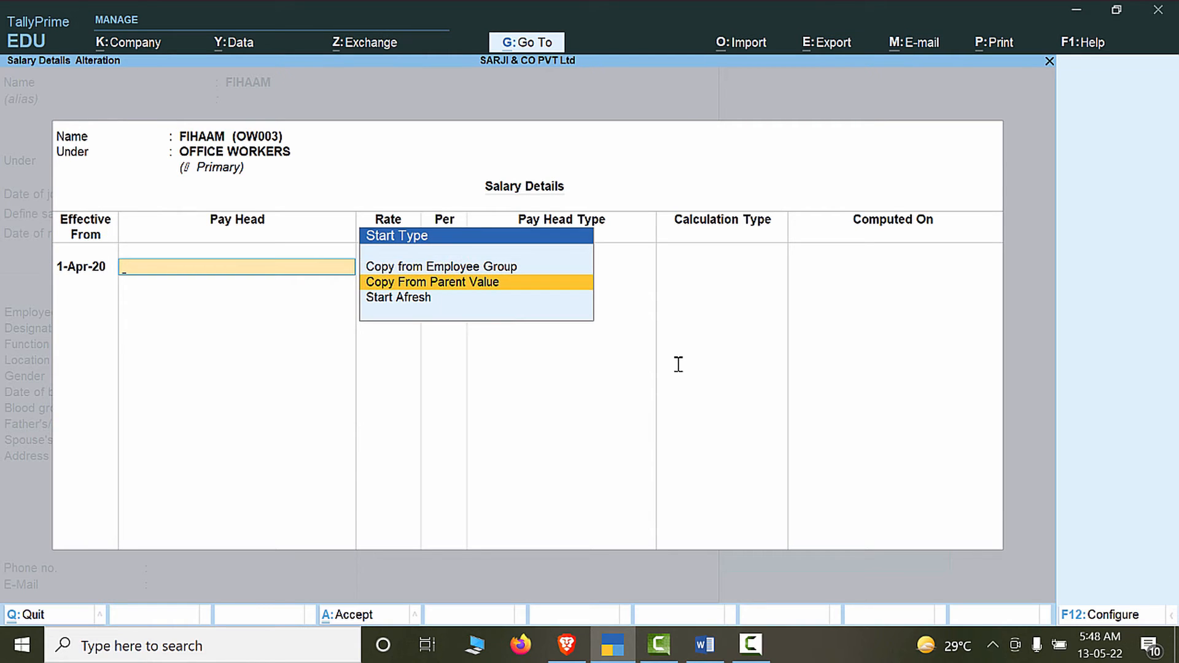
key("Return")
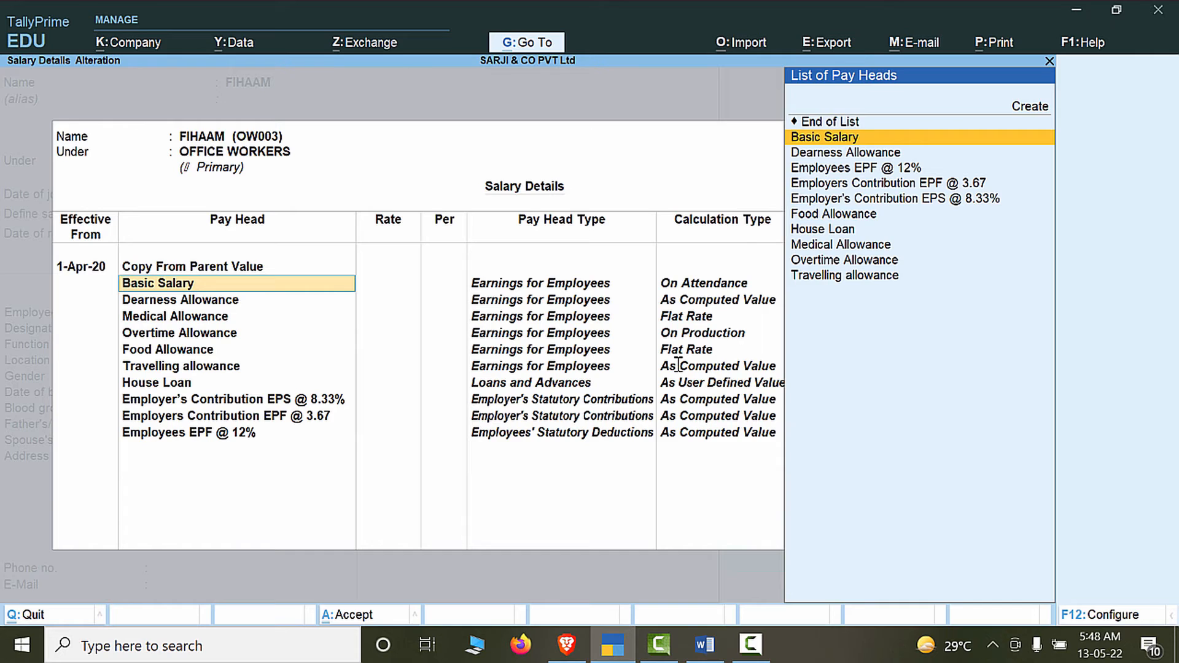
Check the office worker's pay table in the Word document and set Basic Salary to 38,000 per month in TallyPrime, leaving Dearness Allowance without a rate.
key("Return")
key("alt+Tab")
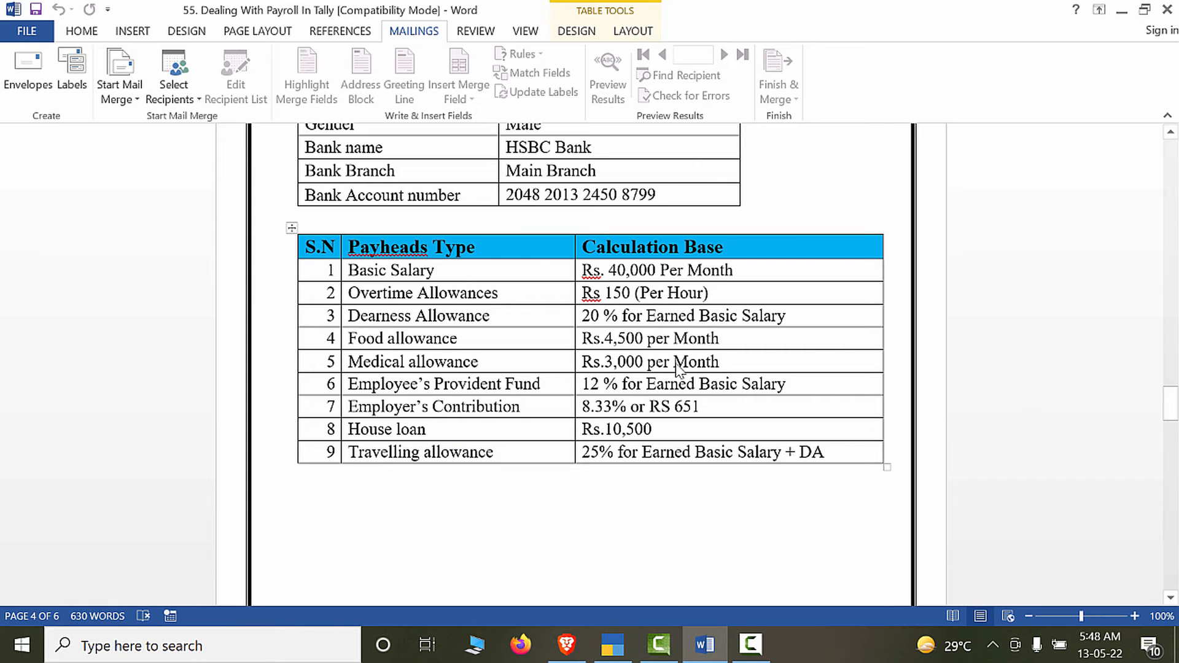
scroll(676, 366, "down", 3)
scroll(676, 365, "down", 10)
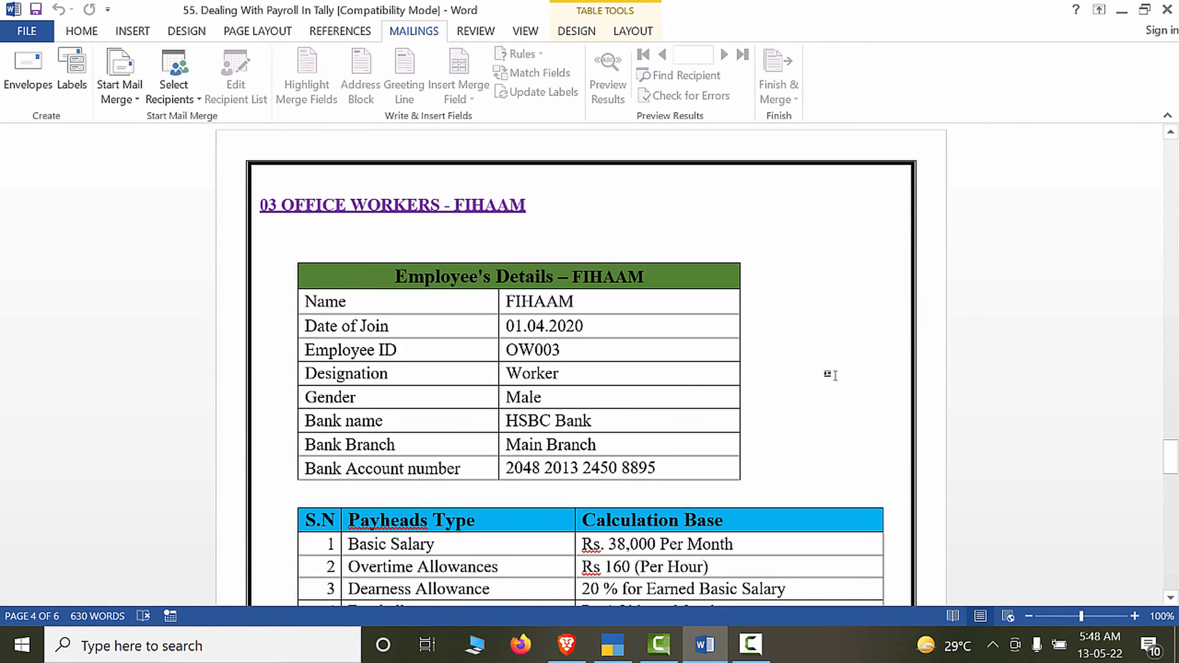
scroll(866, 374, "down", 3)
key("alt+Tab")
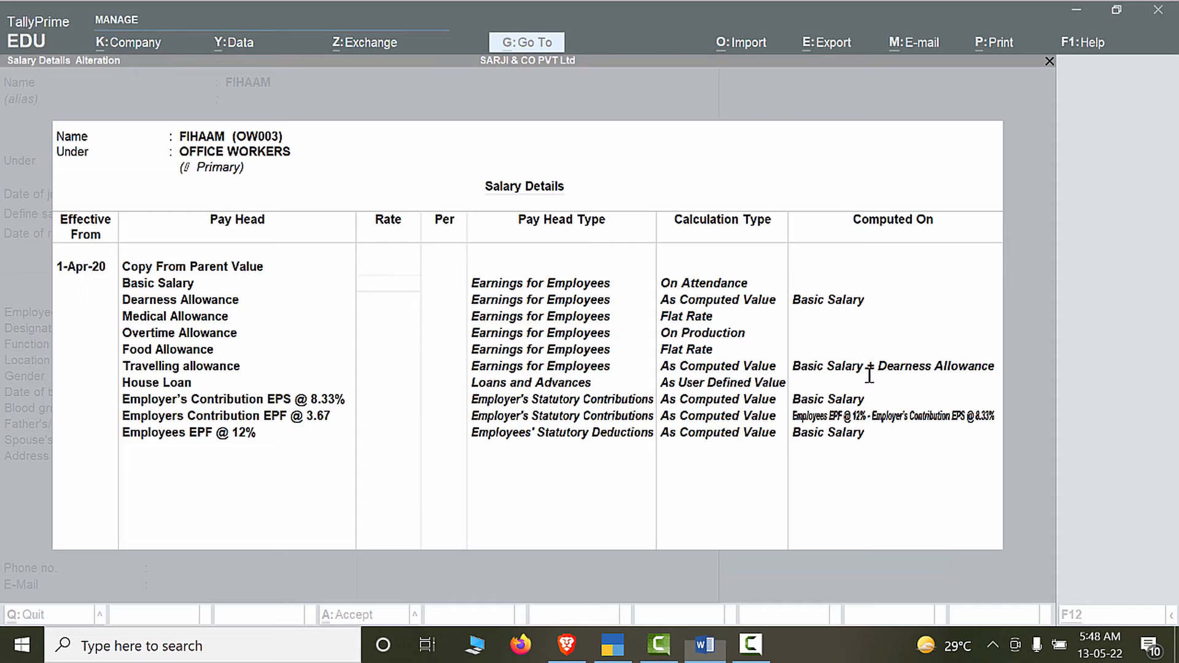
type("38000")
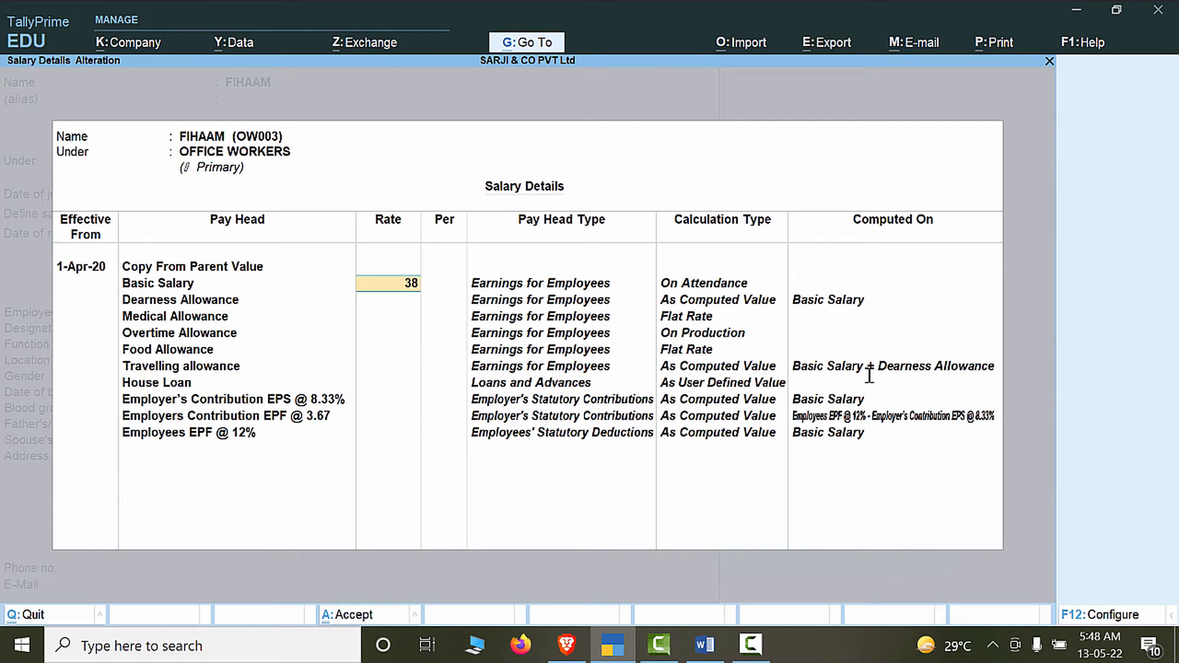
key("Return")
key("Return")
key("Return")
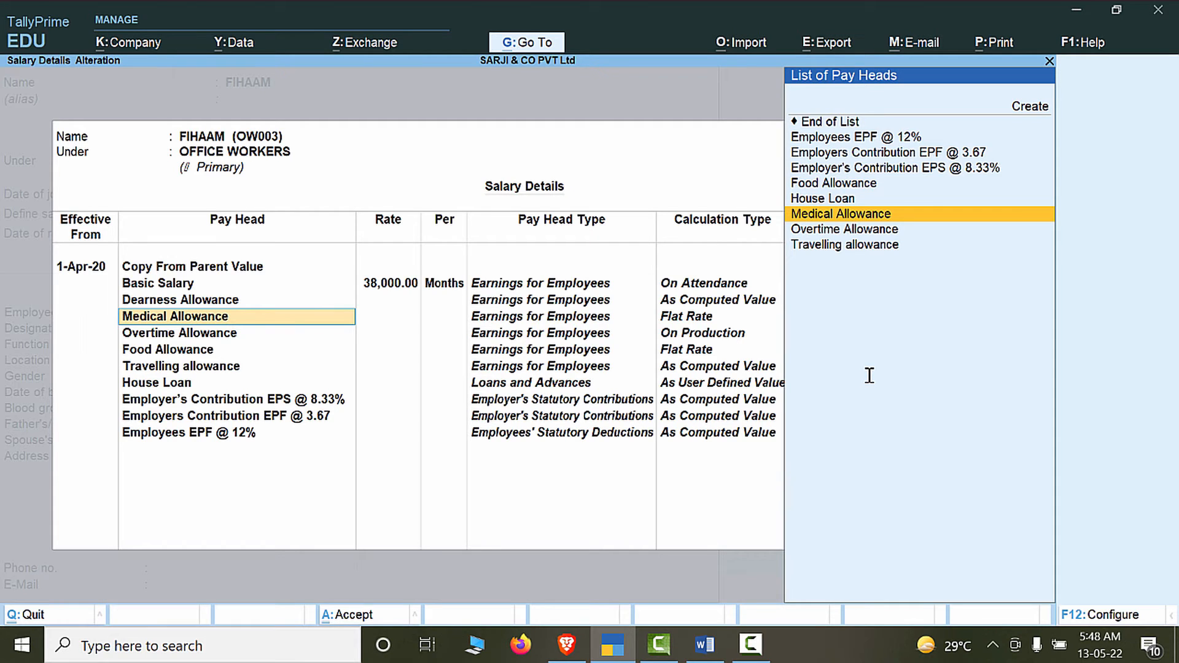
Check the medical allowance in the Word document and set Medical Allowance to 3,000 per month in TallyPrime.
key("Return")
key("alt+Tab")
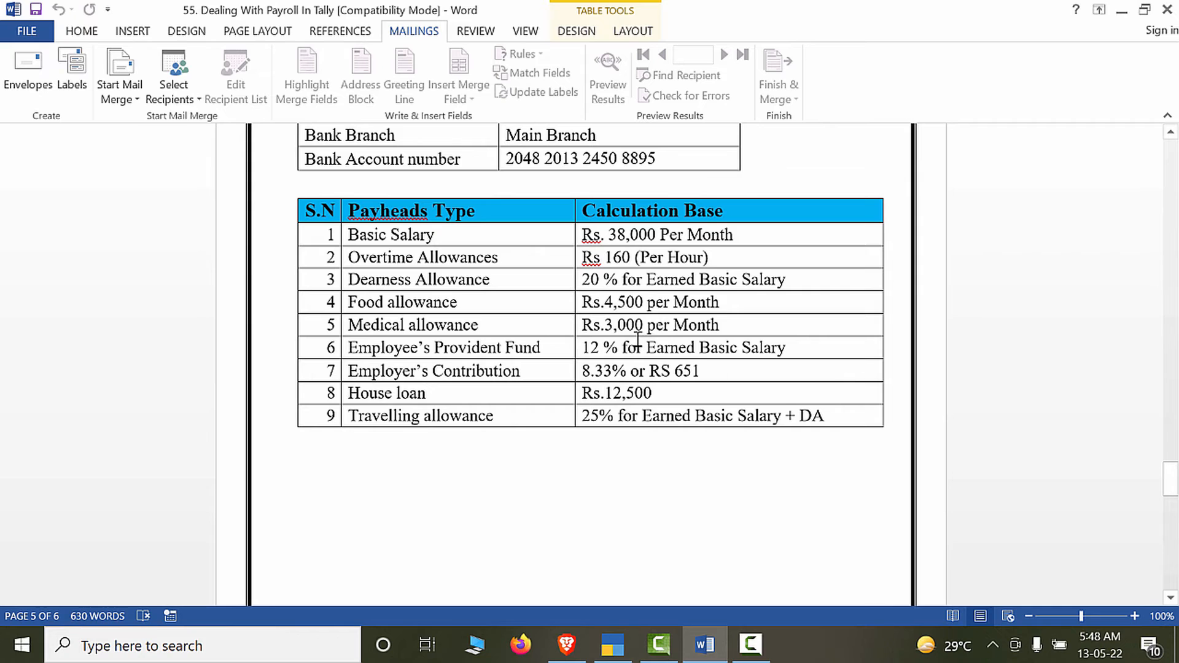
left_click(626, 303)
key("alt+Tab")
type("3,000")
key("Return")
key("Return")
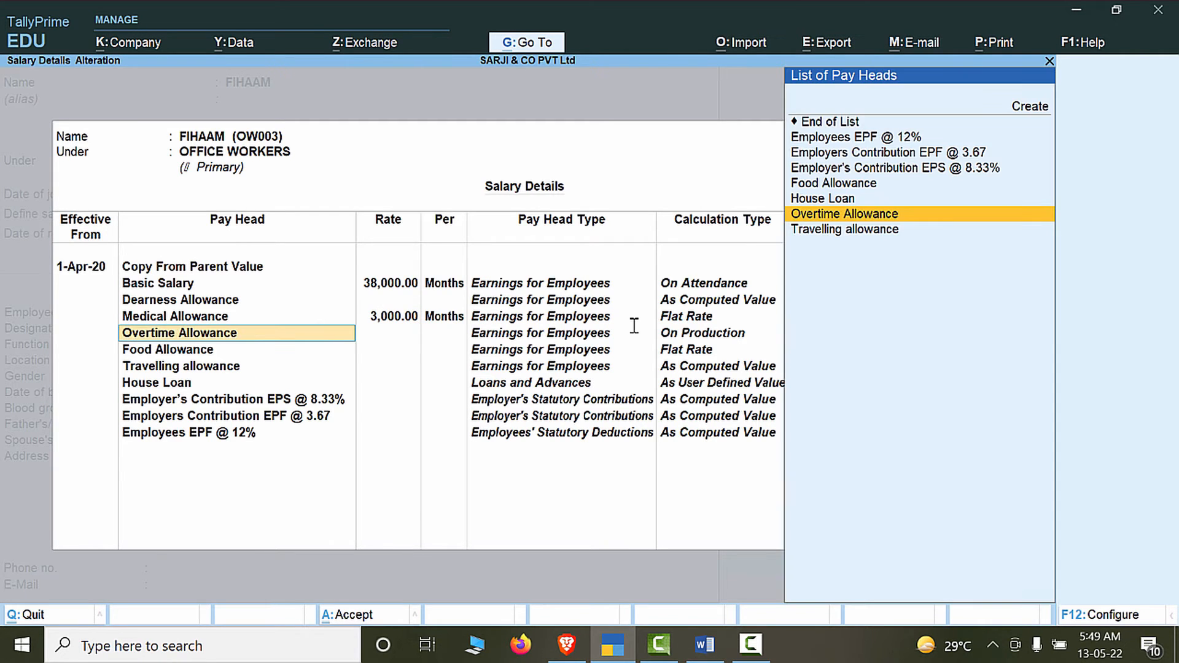
Check the overtime rate in the Word document and set Overtime Allowance to 160 per hour in TallyPrime.
key("Return")
key("alt+Tab")
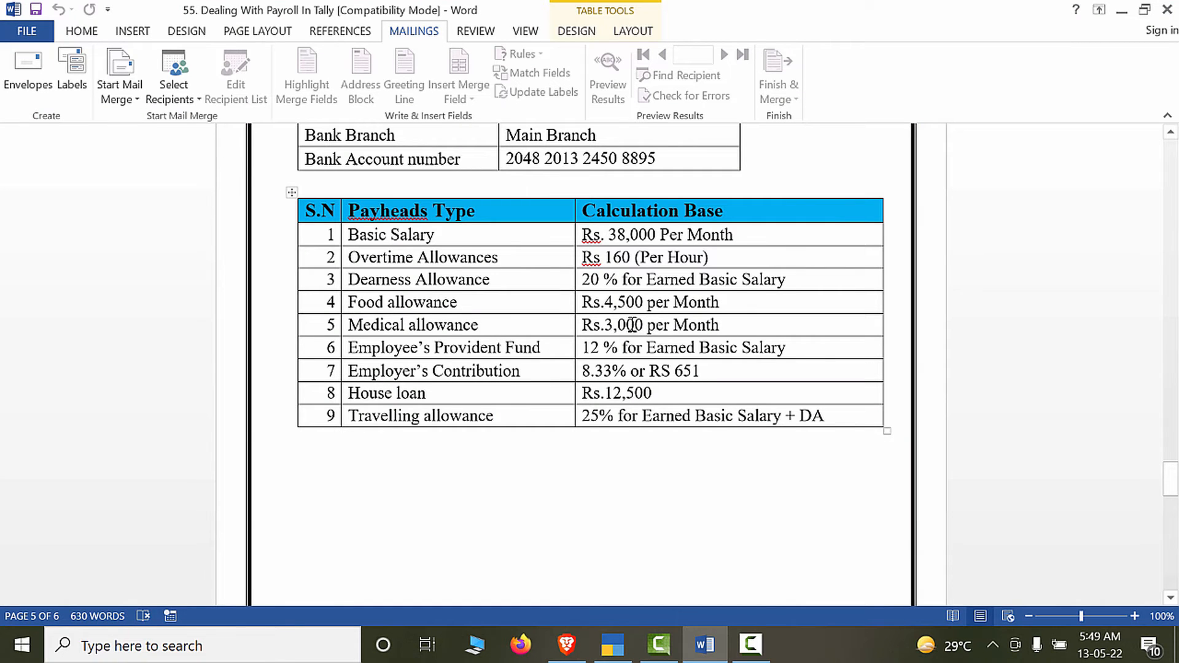
left_click_drag(584, 258, 668, 260)
key("alt+Tab")
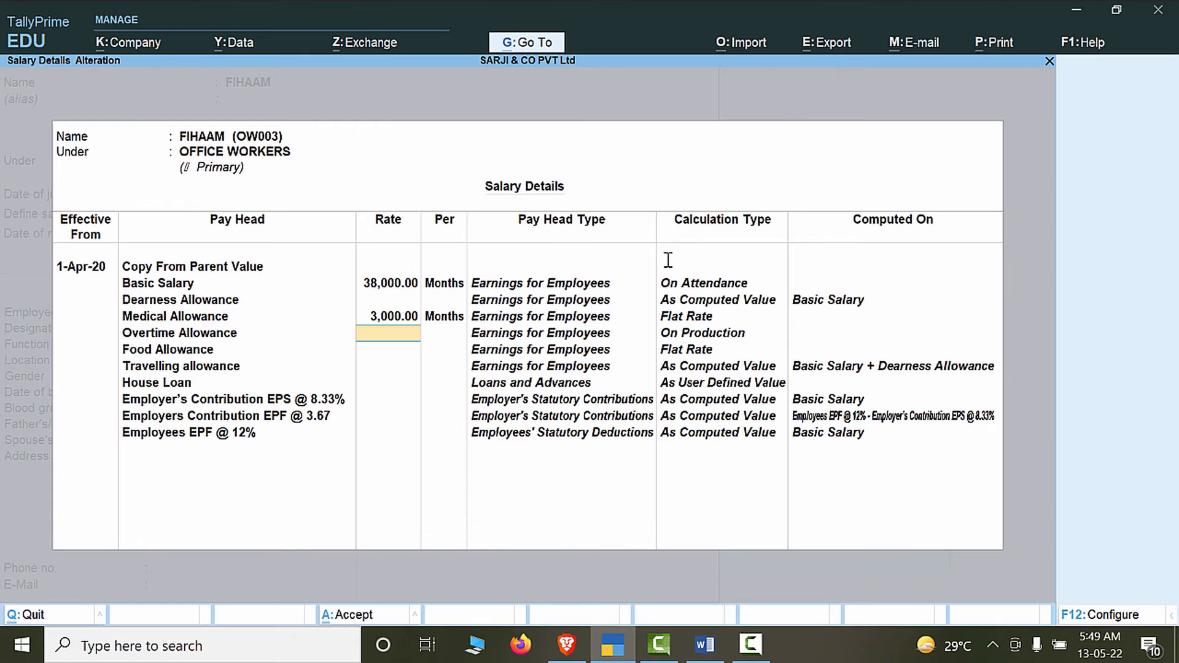
type("160")
key("Return")
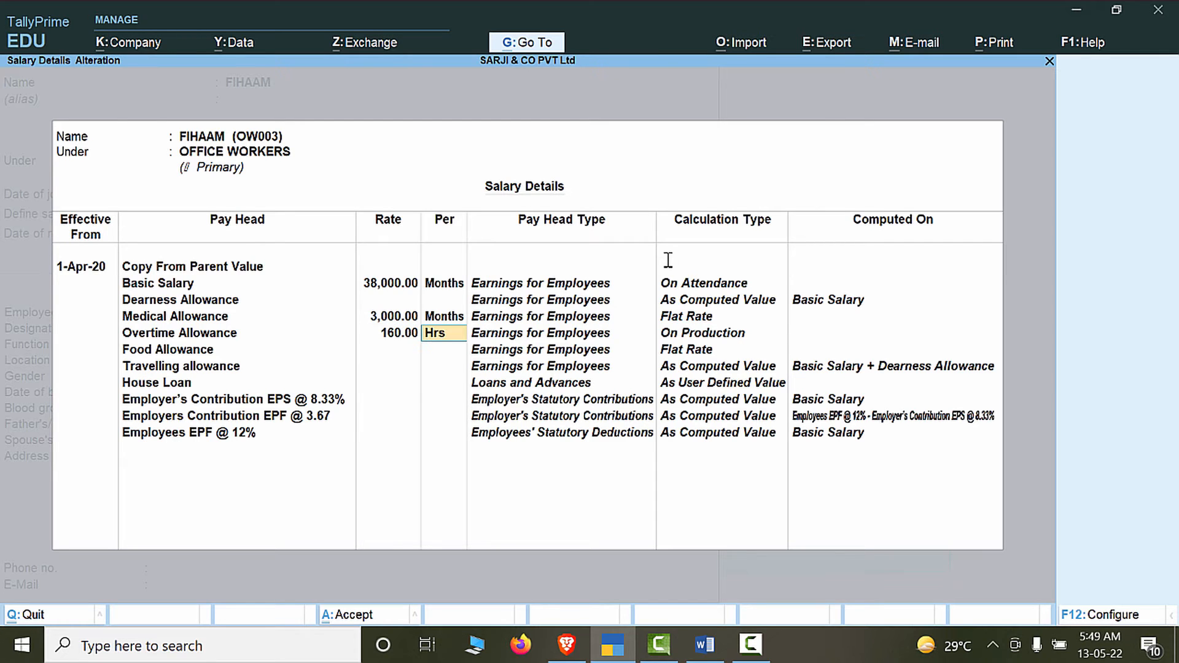
key("Return")
Check the food allowance in the Word document and set the office worker's Food Allowance to 4,500 per month in TallyPrime.
key("alt+Tab")
key("alt+Tab")
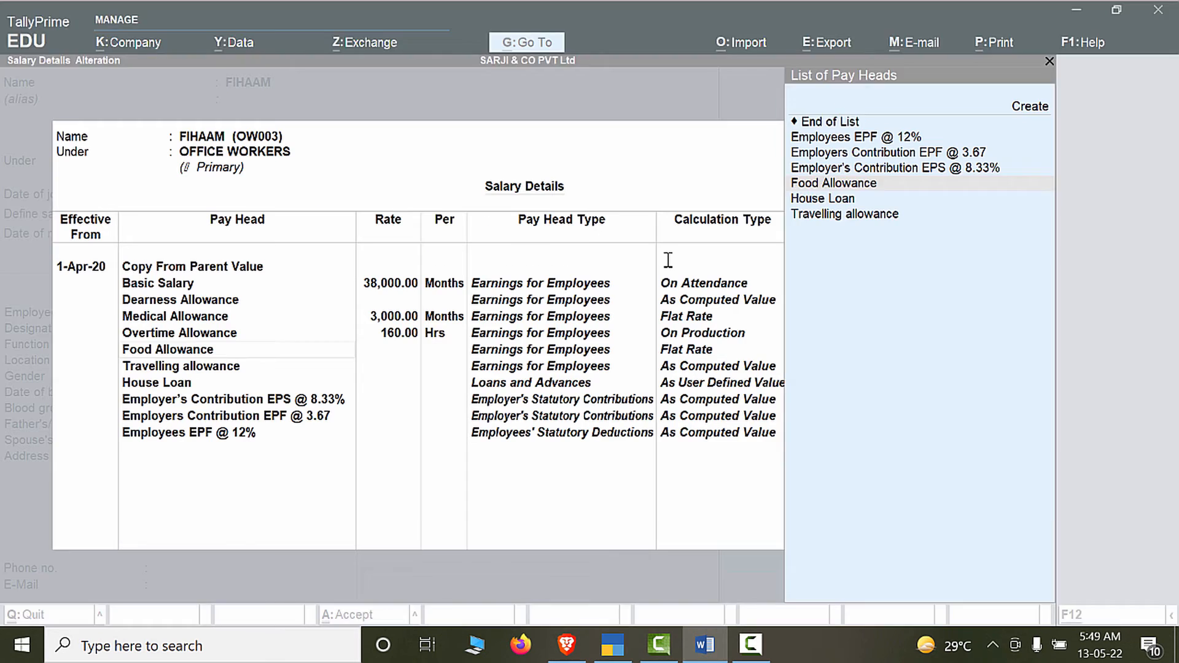
key("alt+Tab")
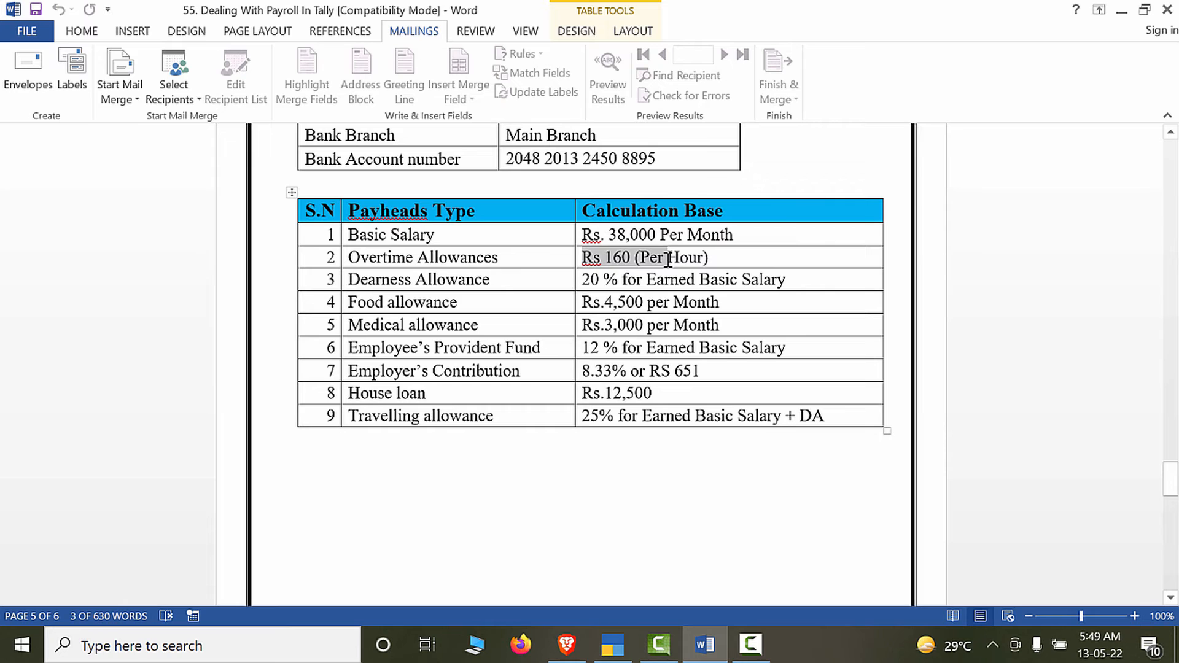
key("alt+Tab")
type("4,500")
key("Return")
key("alt+Tab")
key("alt+Tab")
Keep Travelling allowance, House Loan and the EPS and EPF pay heads without rates, and accept the office worker's salary details and record.
key("Return")
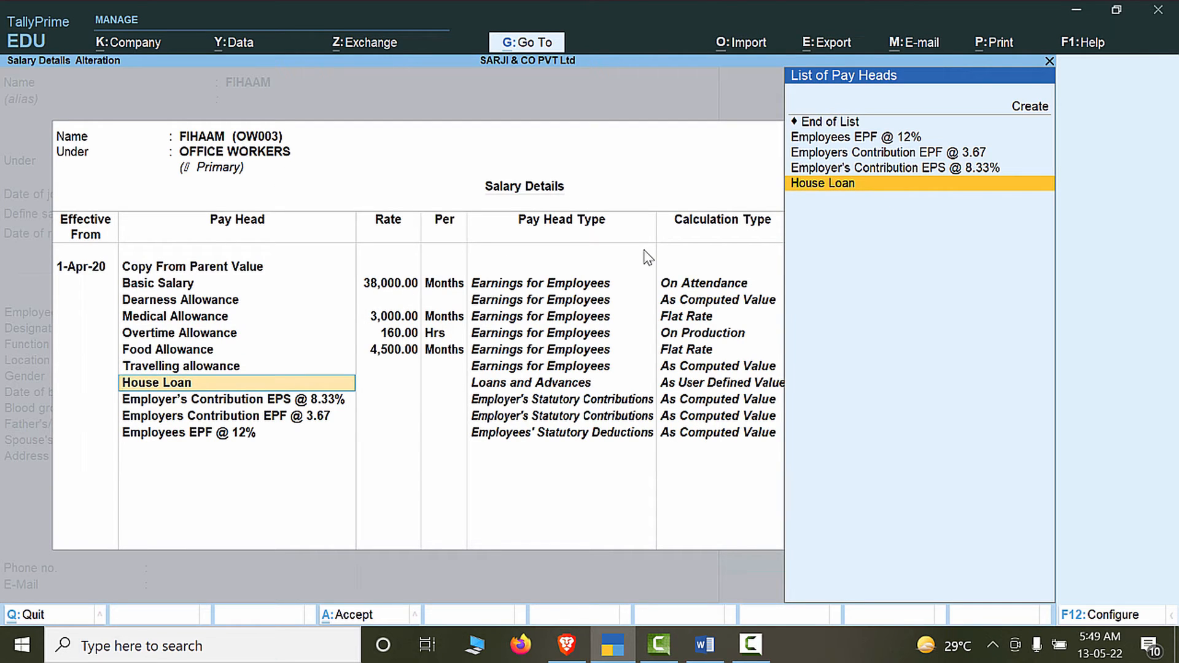
key("Return")
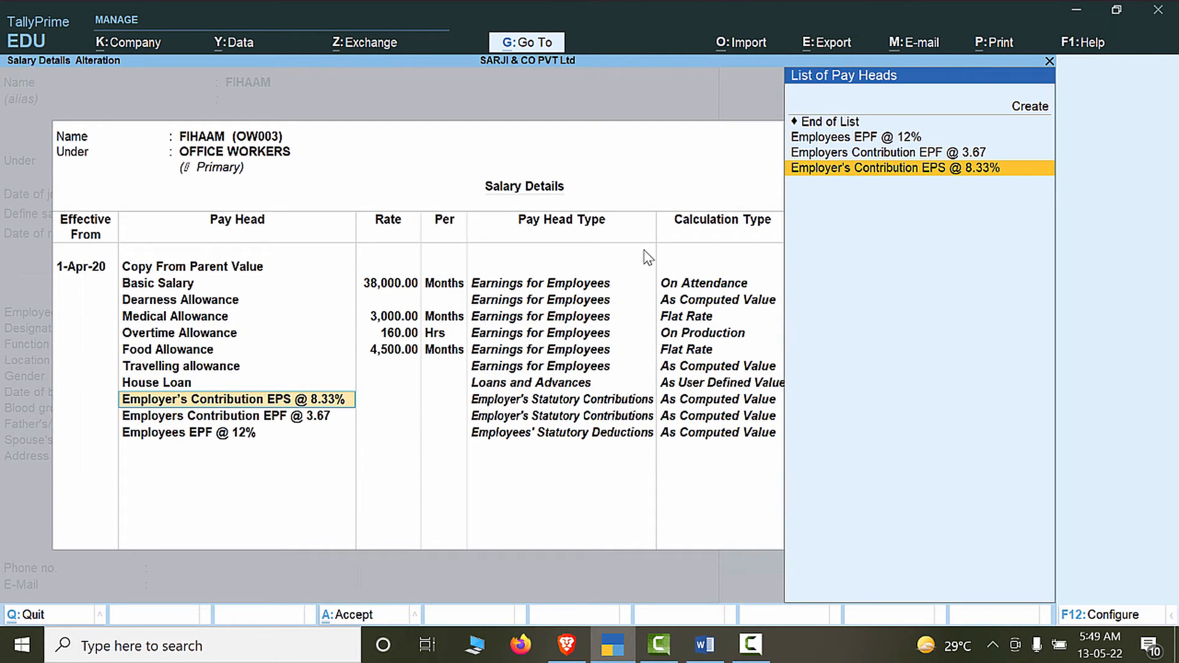
key("Return")
key("Return")
key("Return")
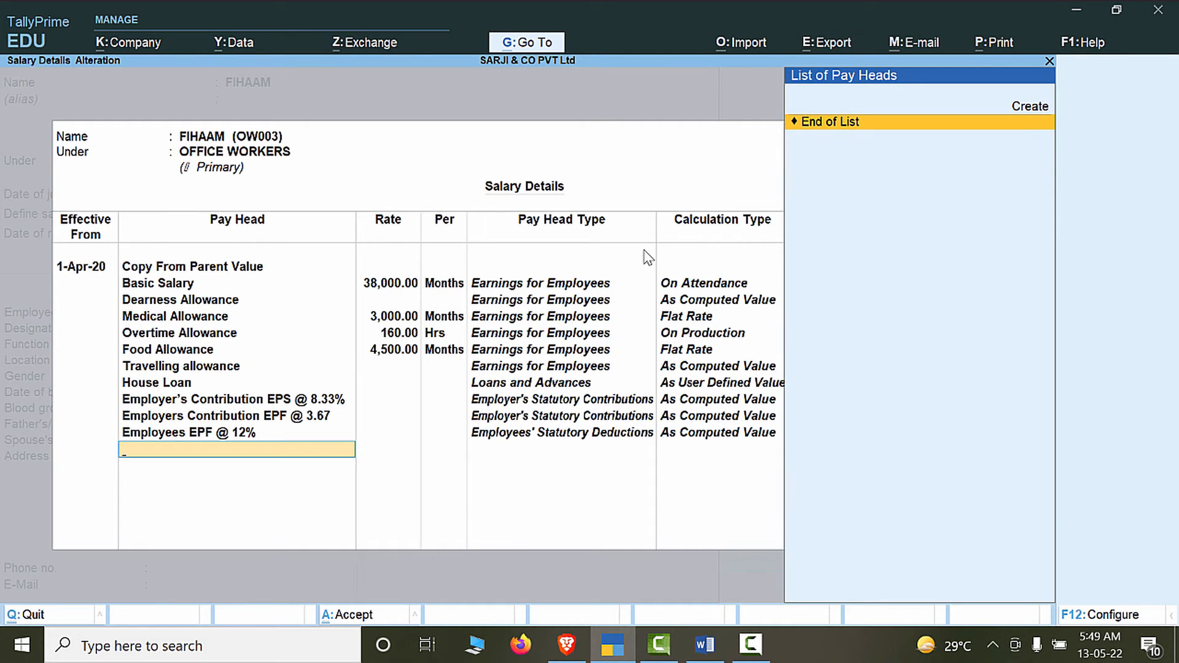
key("Return")
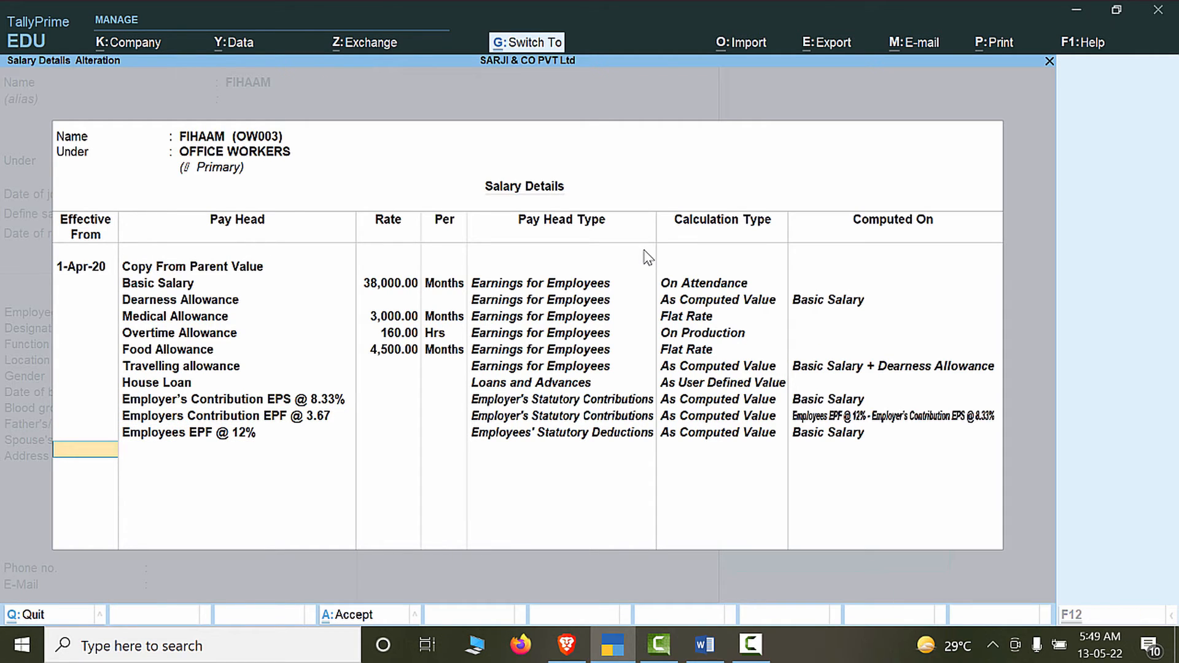
key("ctrl+a")
key("ctrl+a")
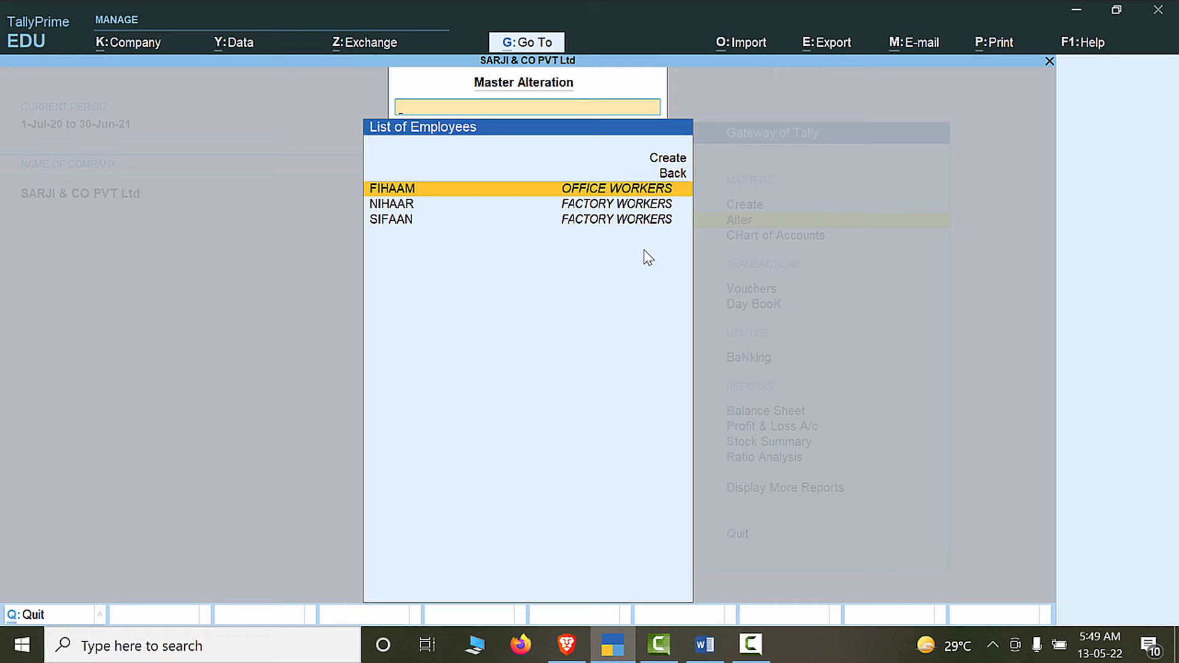
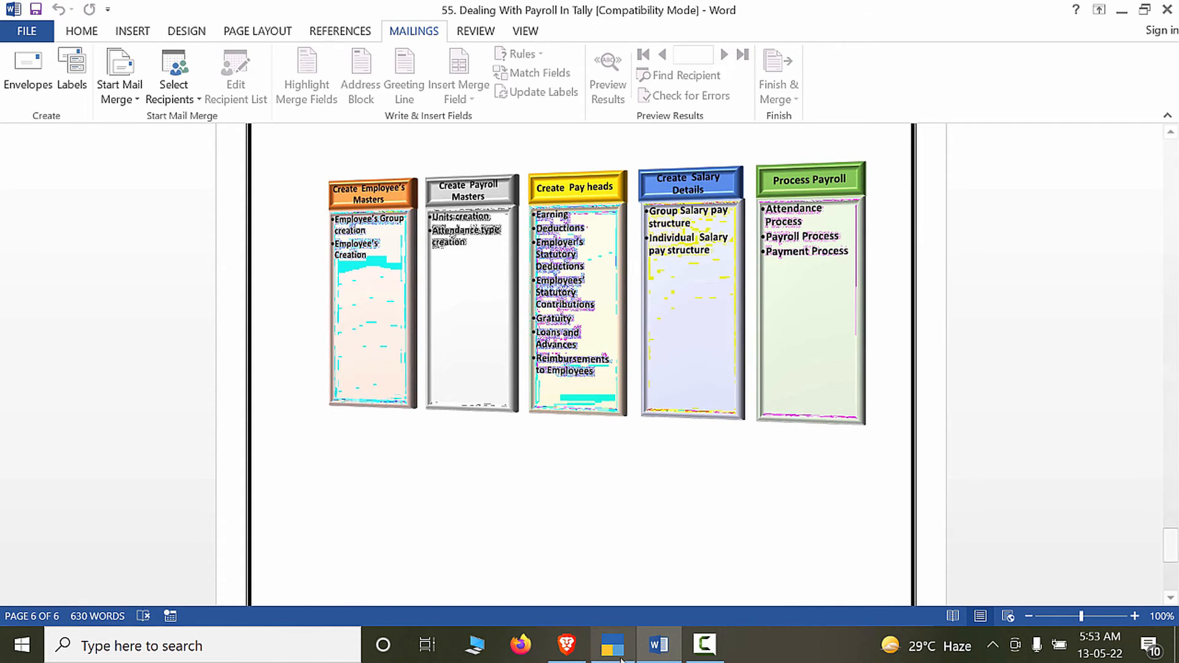
Switch to TallyPrime and start a new Attendance voucher from the payroll voucher types.
left_click(612, 644)
key("Down")
key("Down")
key("Down")
key("Up")
key("Return")
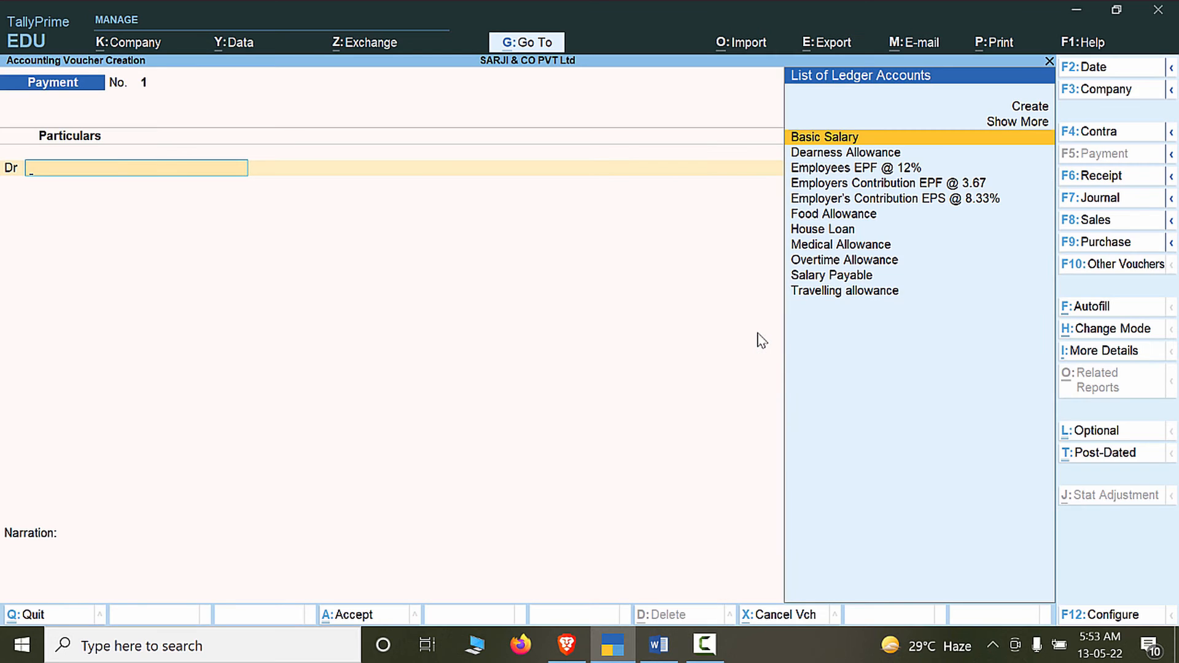
left_click(1097, 267)
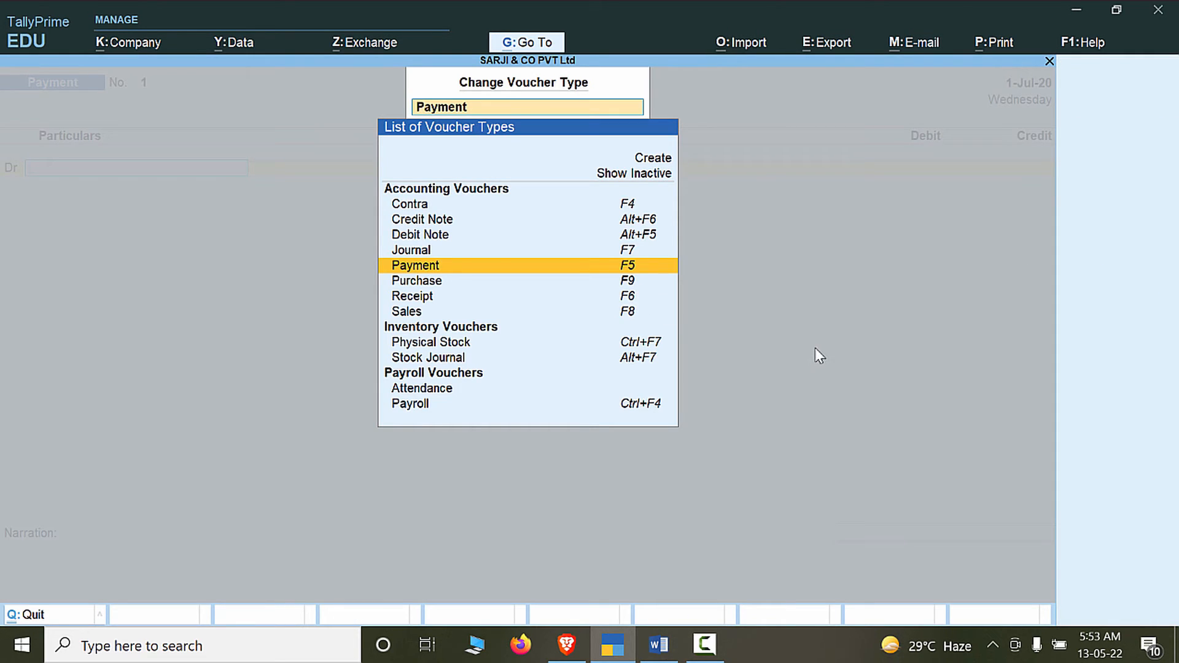
left_click(454, 395)
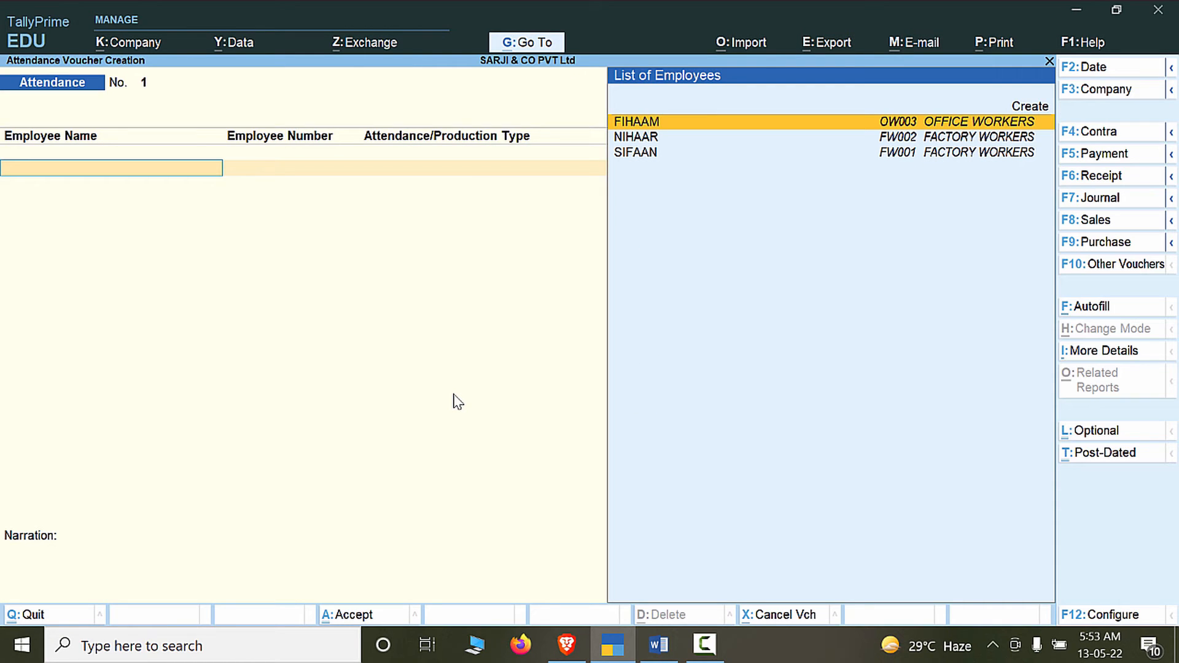
Set the attendance voucher's date to 31-Jul-20.
key("Return")
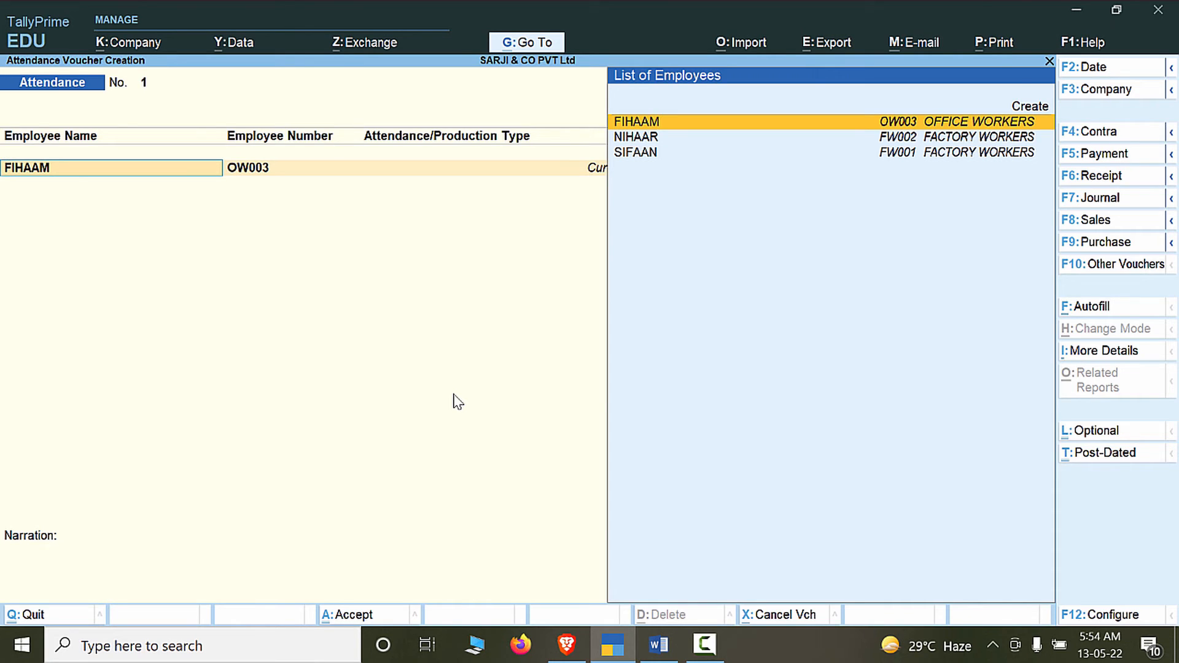
key("F2")
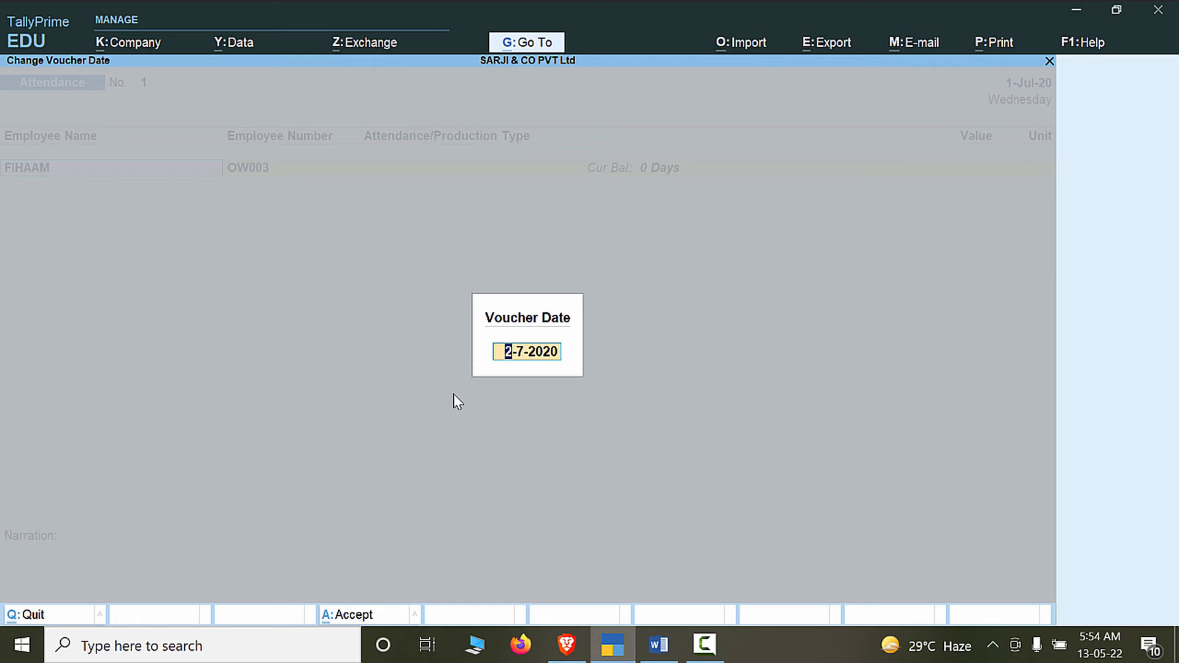
type("31-jul")
key("Return")
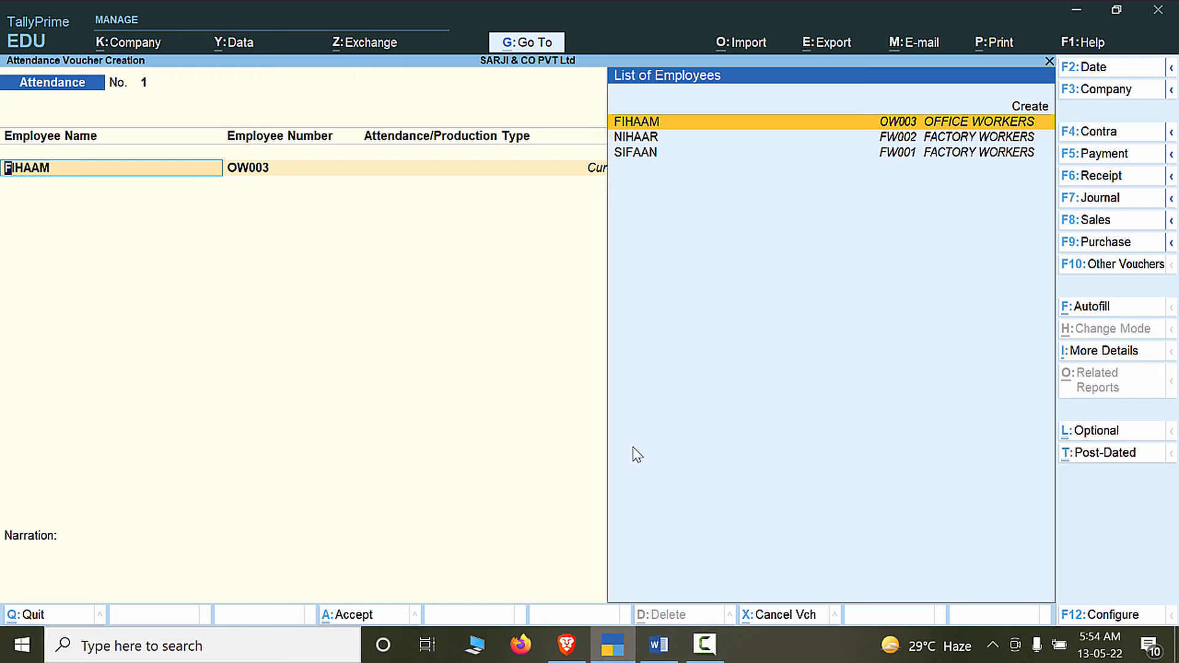
Look up the employees' July attendance table in the Word document and return to the attendance voucher in TallyPrime.
left_click(658, 644)
scroll(730, 442, "down", 2)
scroll(731, 442, "up", 10)
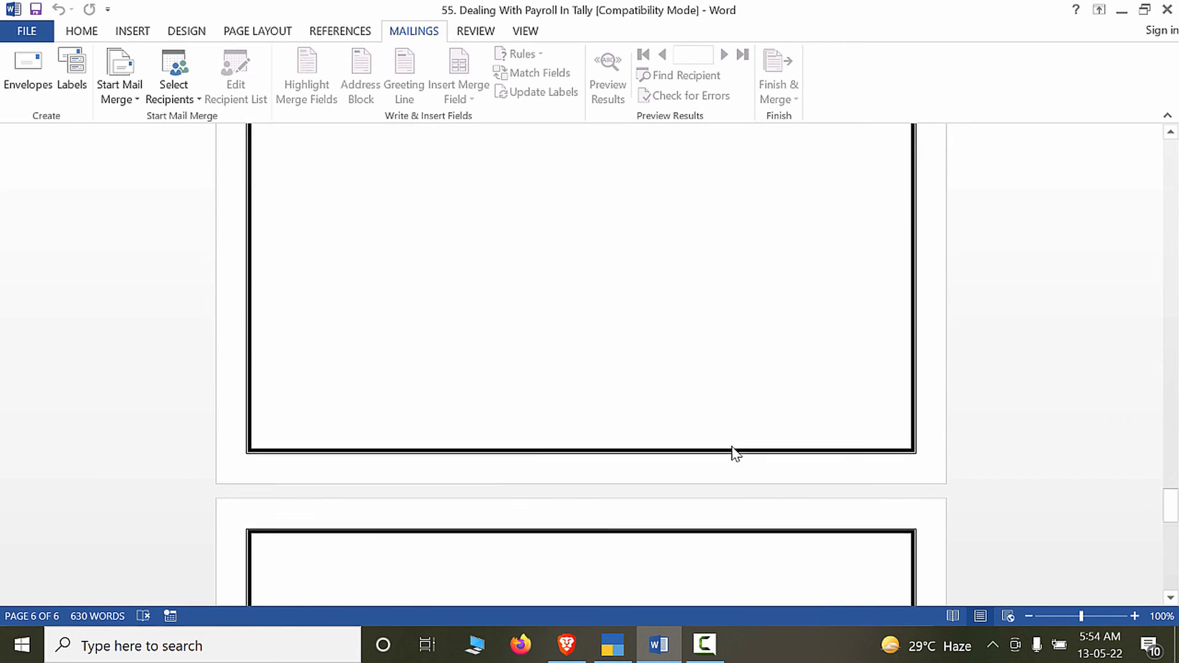
scroll(725, 440, "up", 20)
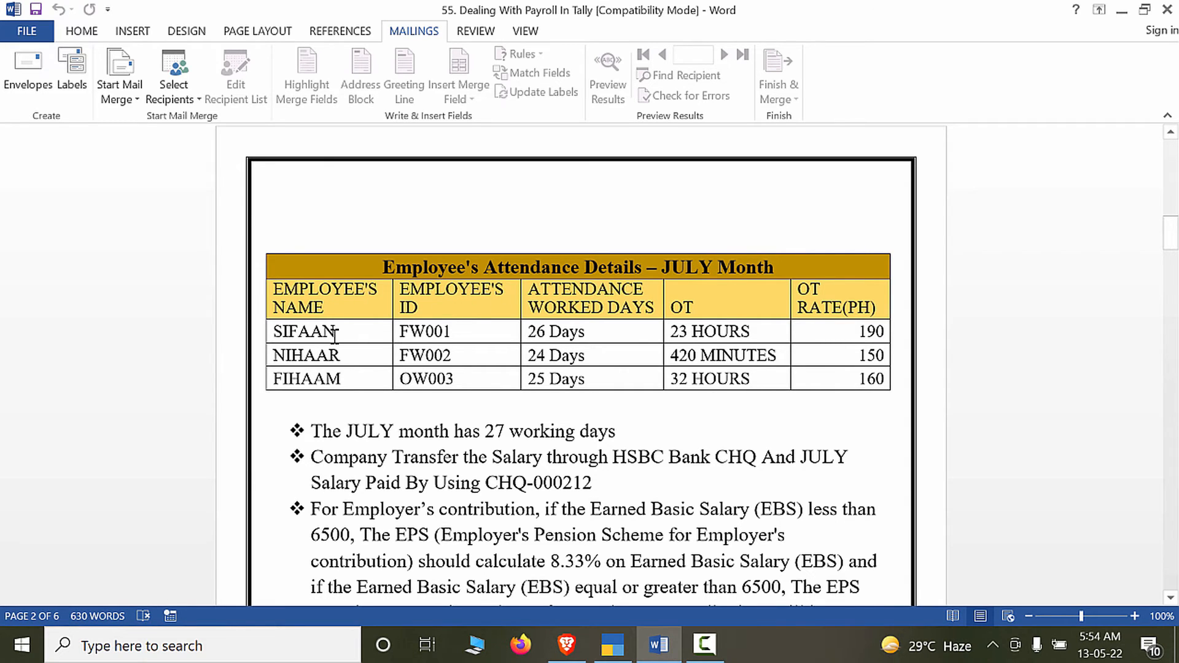
key("alt+Tab")
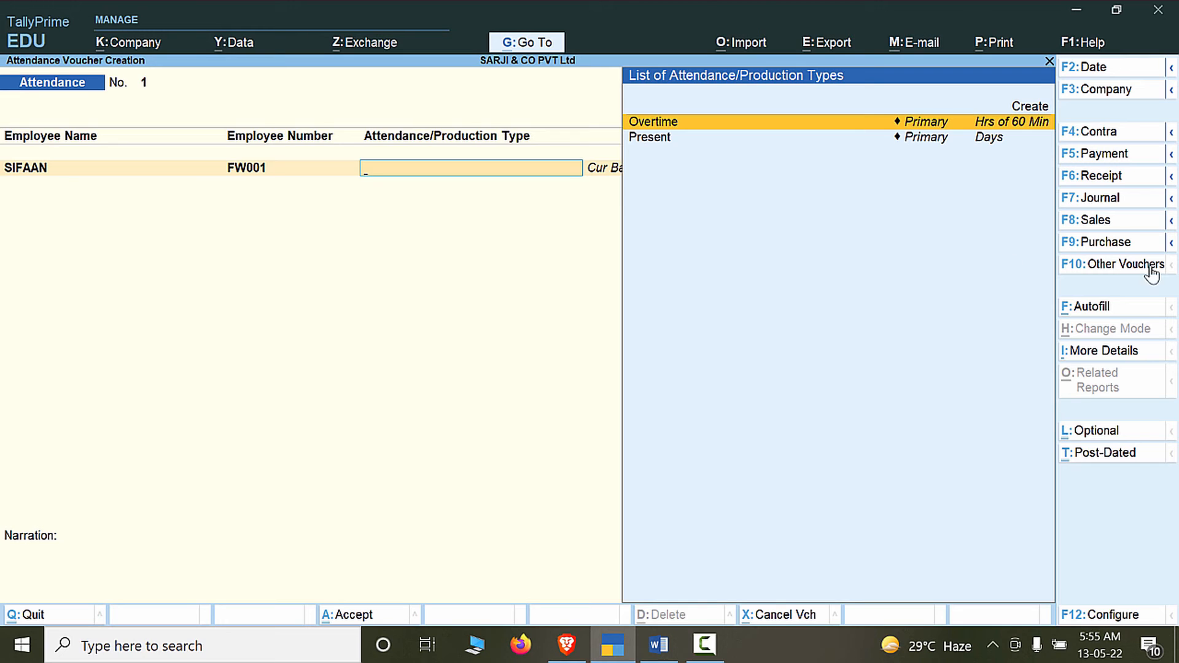
Autofill the attendance voucher dated 31-7-2020 for All Items with type Present, default value 0, sorted by Employee Name.
left_click(1093, 307)
key("Return")
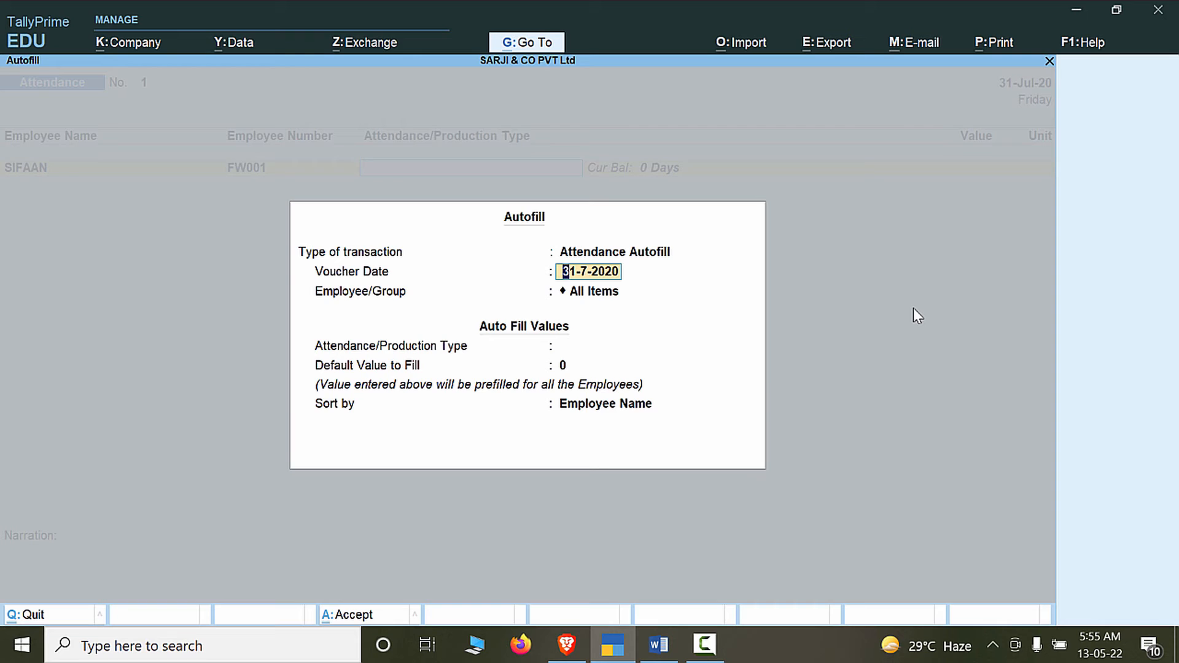
key("Return")
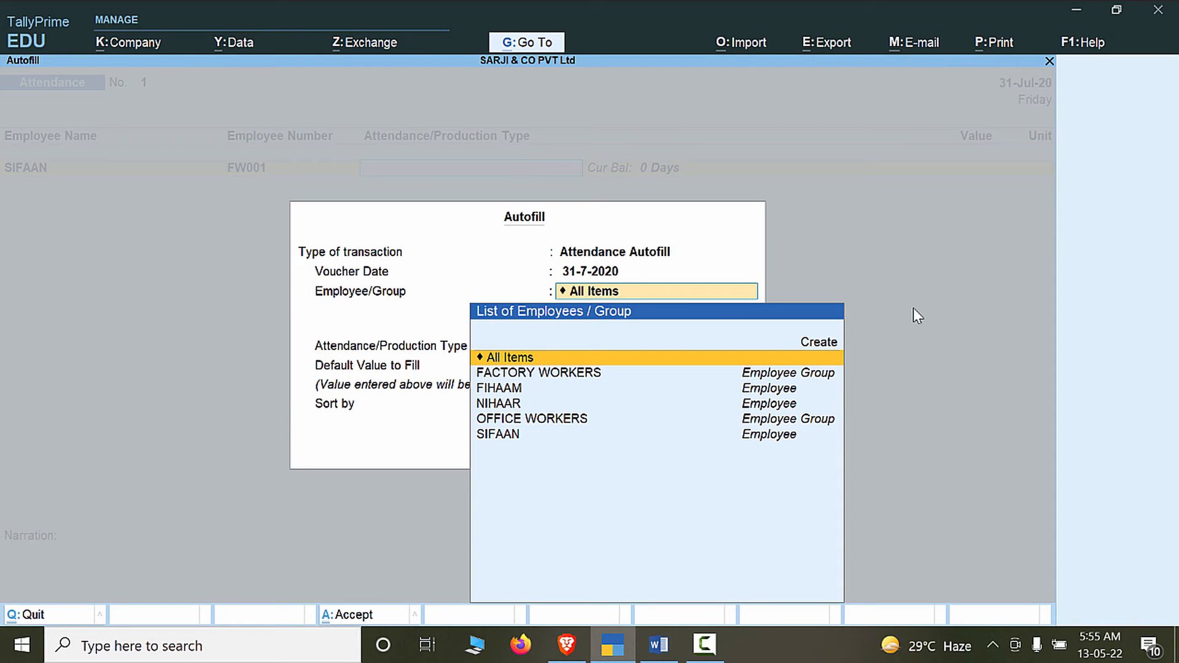
key("Return")
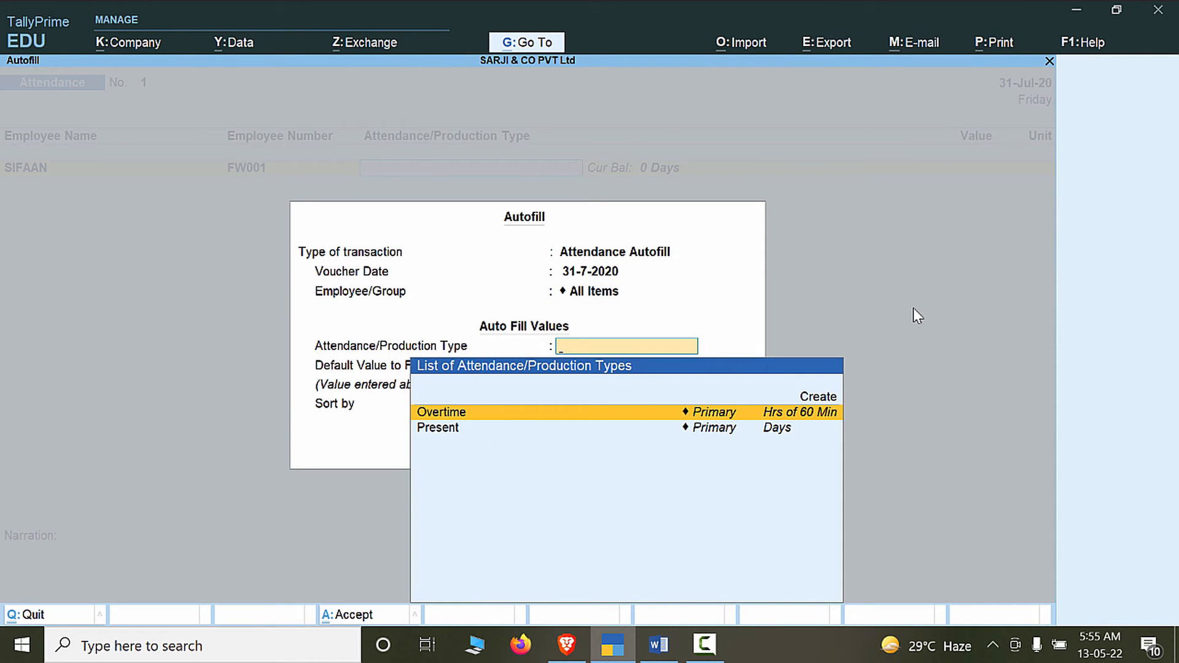
key("Down")
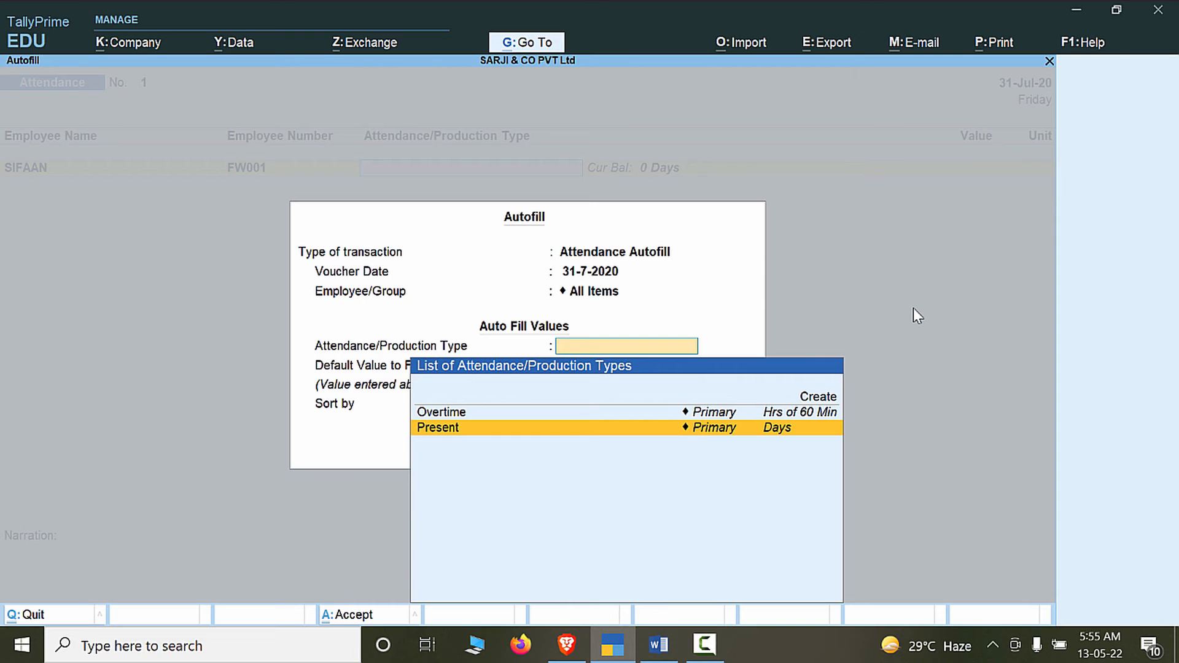
key("Return")
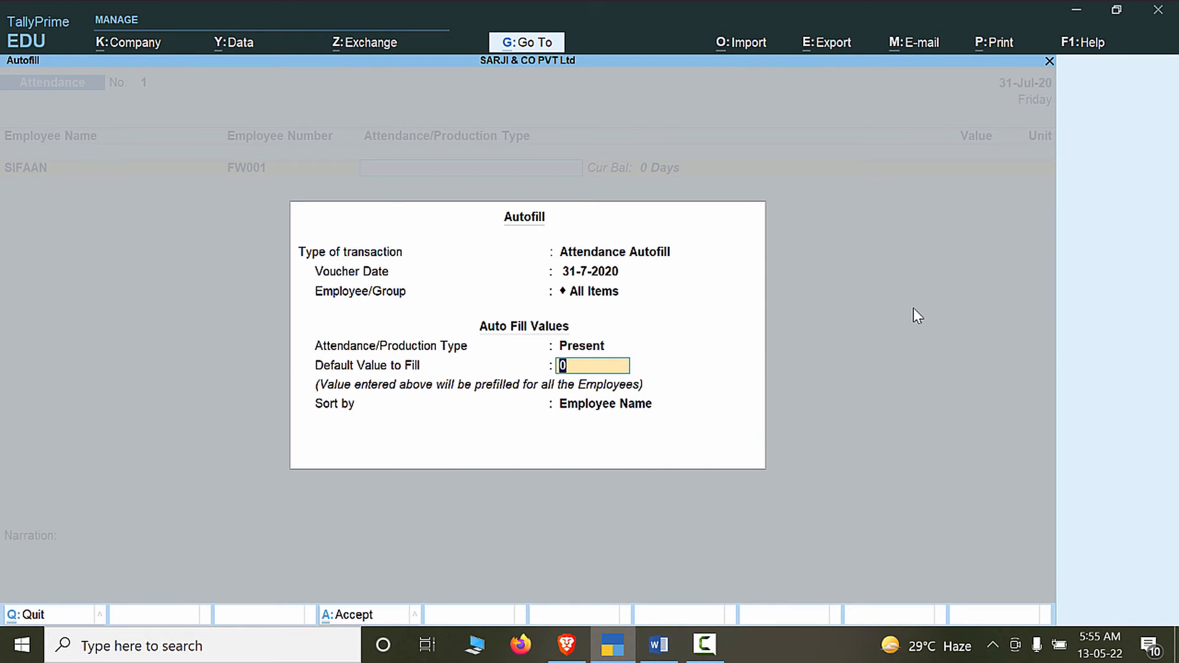
key("Return")
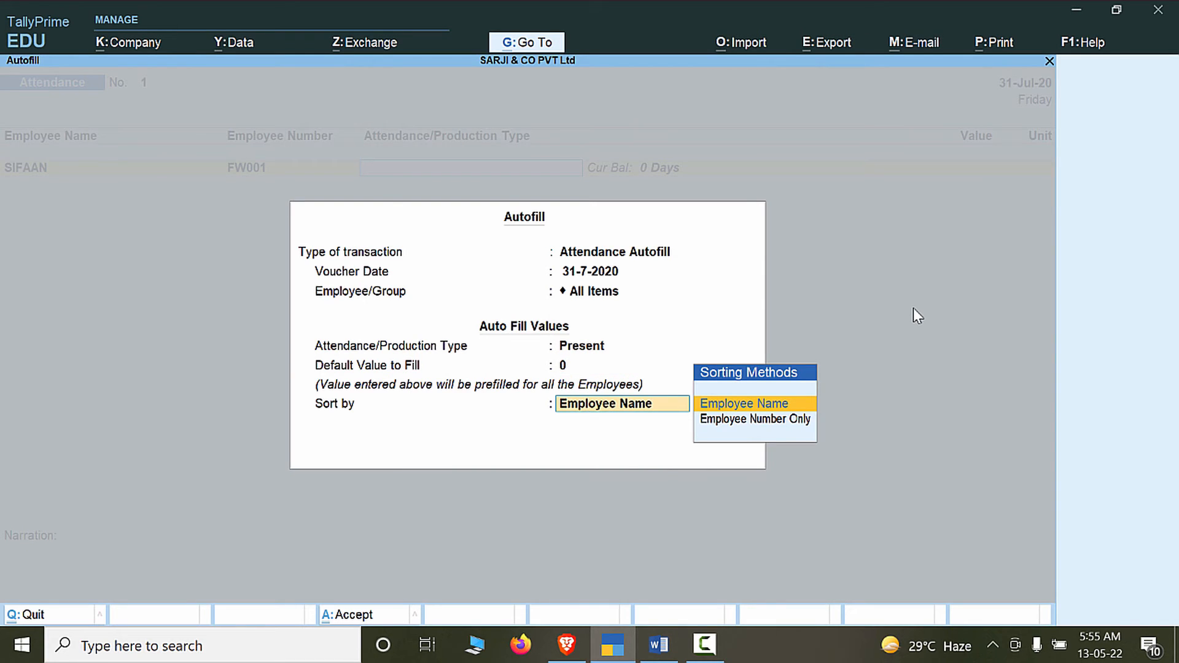
key("Return")
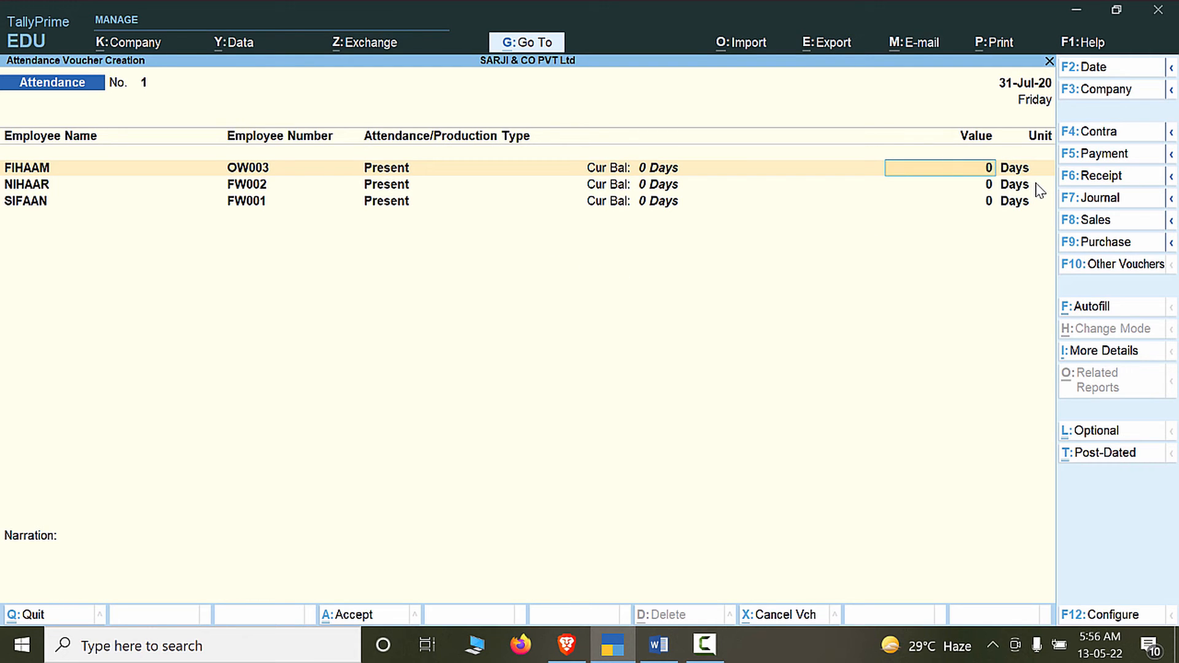
Using the July attendance table in Word, set the Present values in TallyPrime to 25 days in the first employee row and 24 in the second.
key("alt+Tab")
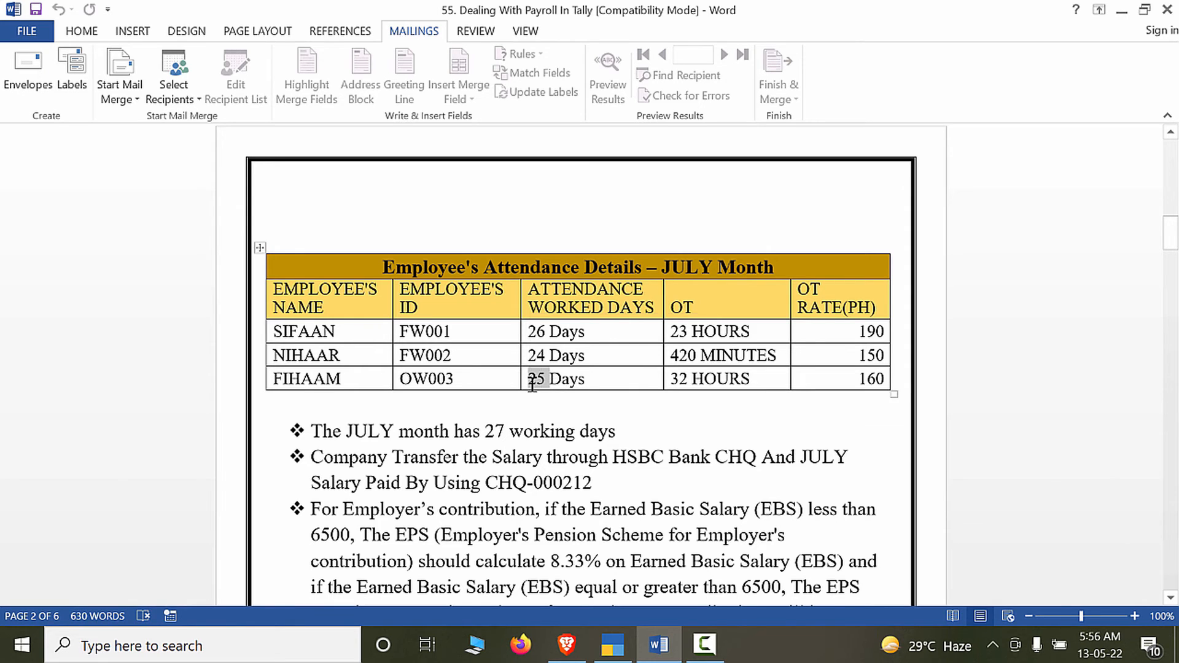
key("alt+Tab")
type("25")
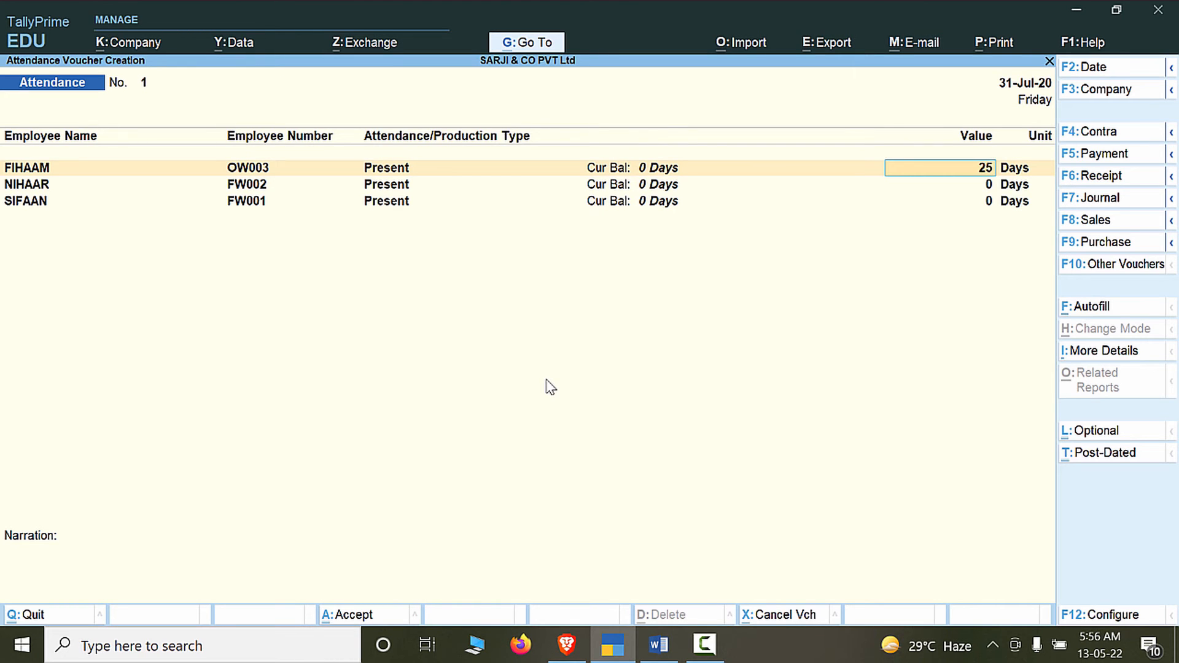
key("Return")
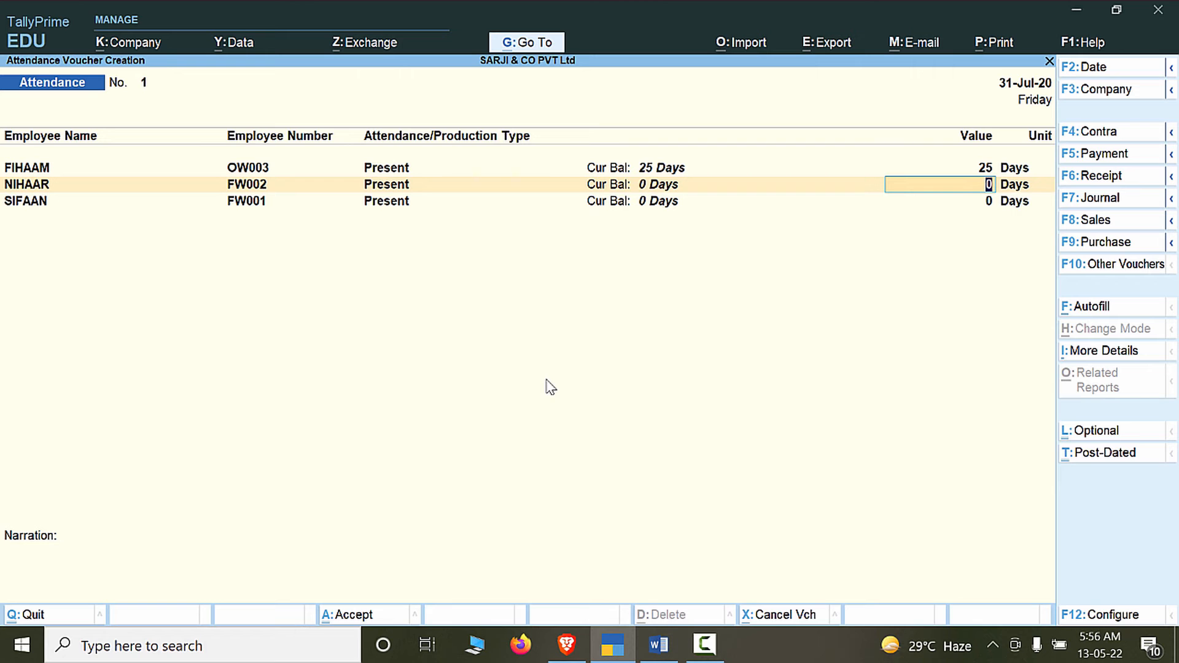
key("alt+Tab")
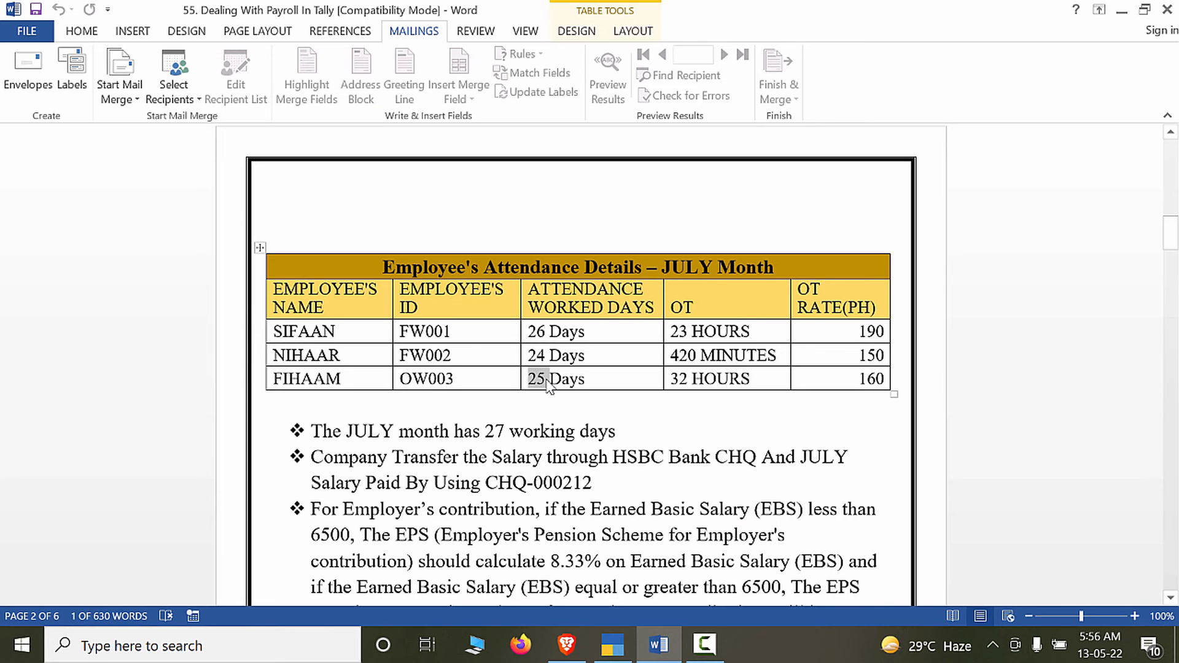
key("alt+Tab")
type("2")
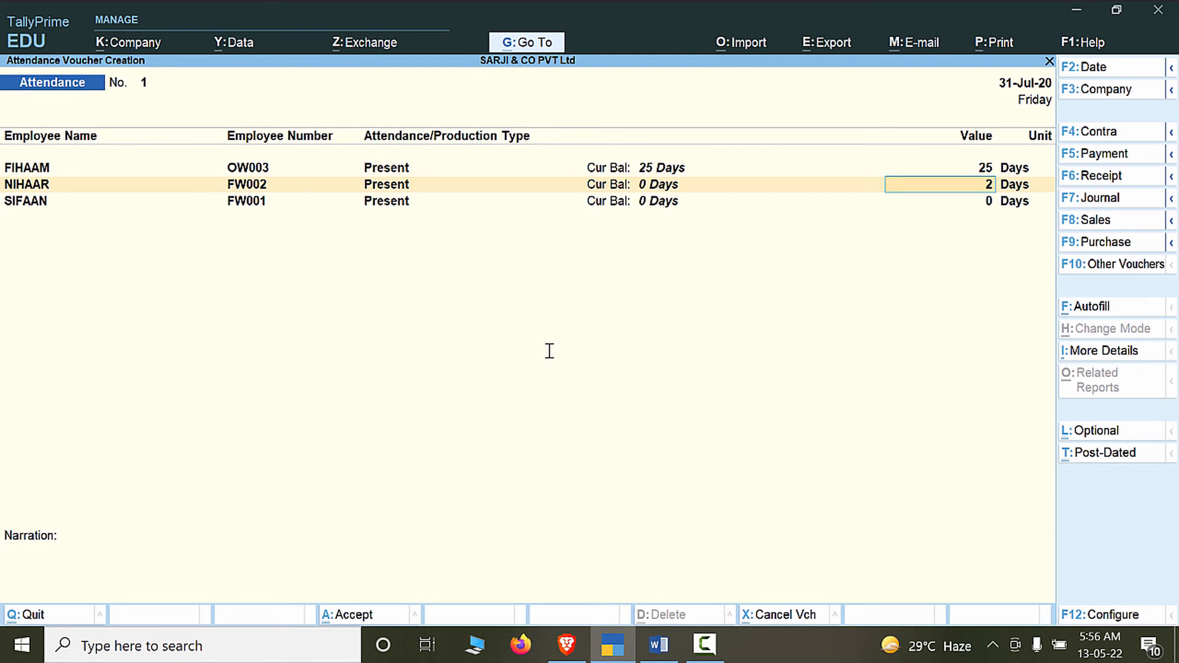
type("4")
key("Return")
Set the Present value of the third employee row to 26 days and save the attendance voucher without a narration.
key("alt+Tab")
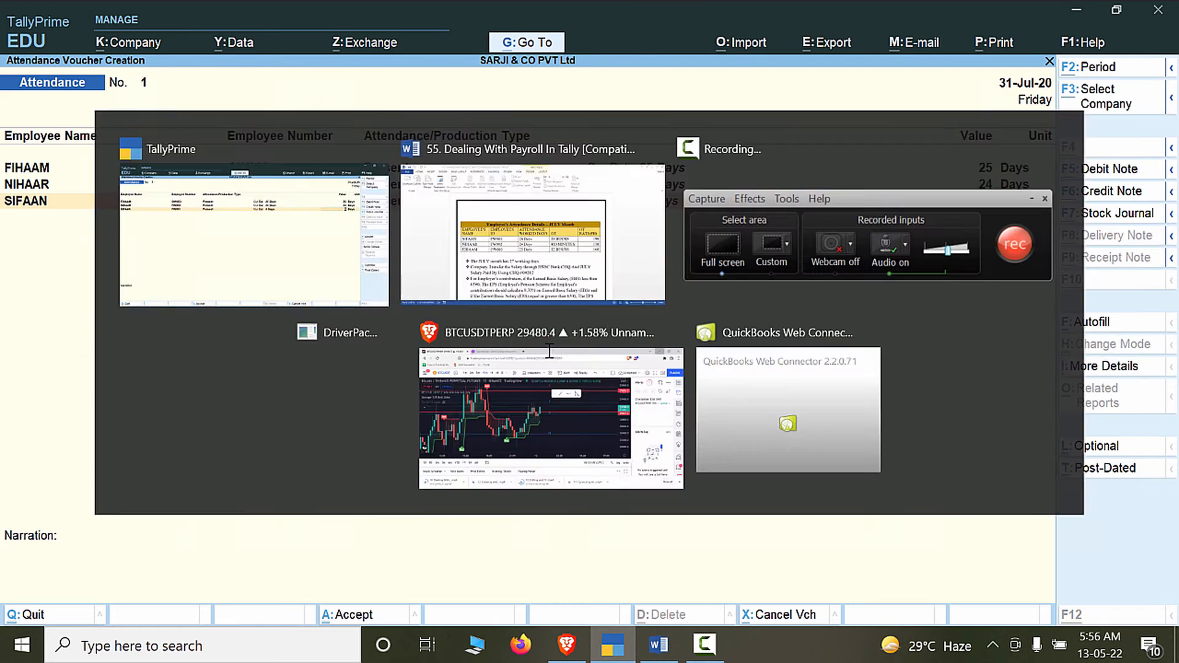
key("alt+Tab")
type("2")
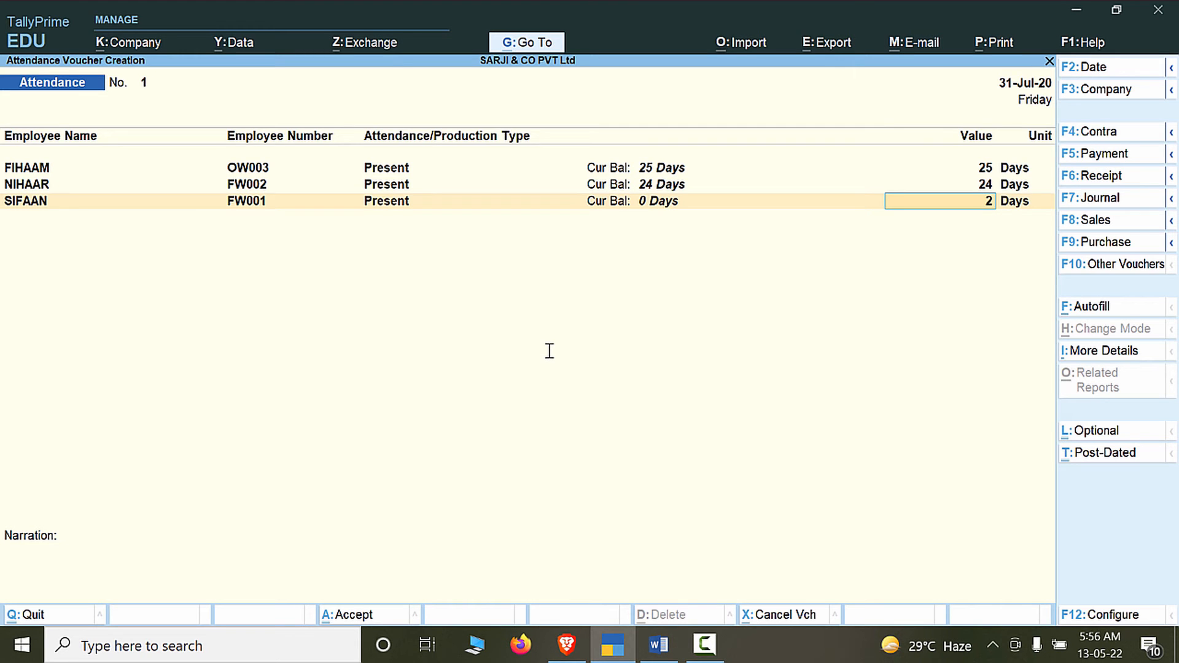
type("6")
key("Return")
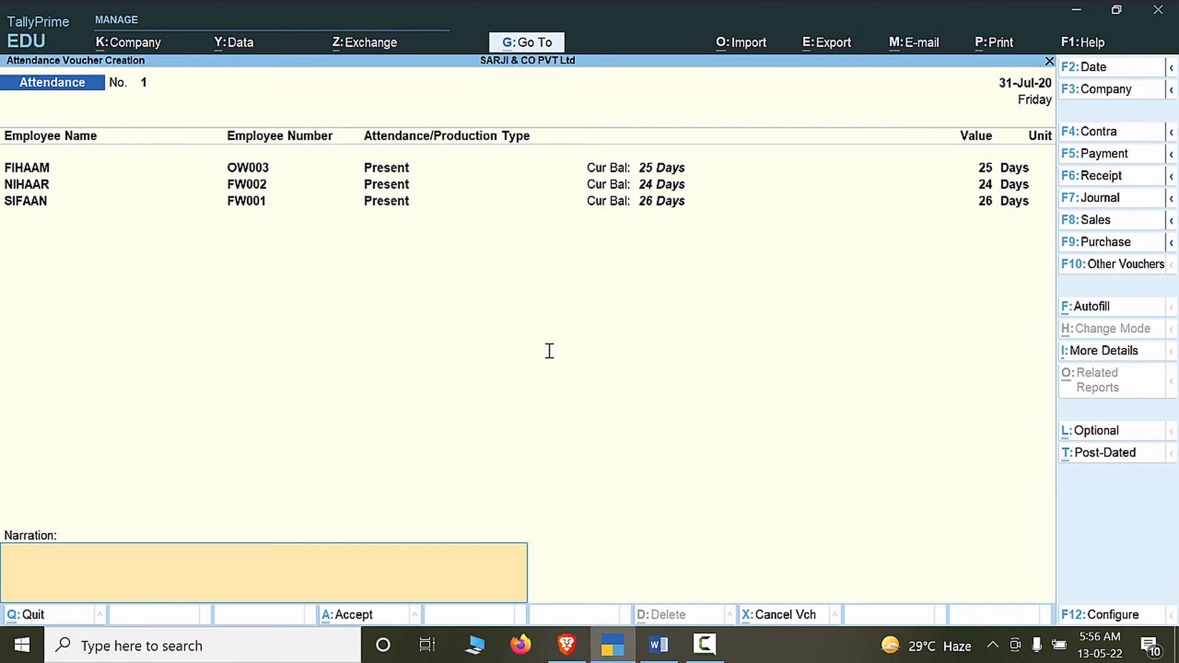
key("ctrl+a")
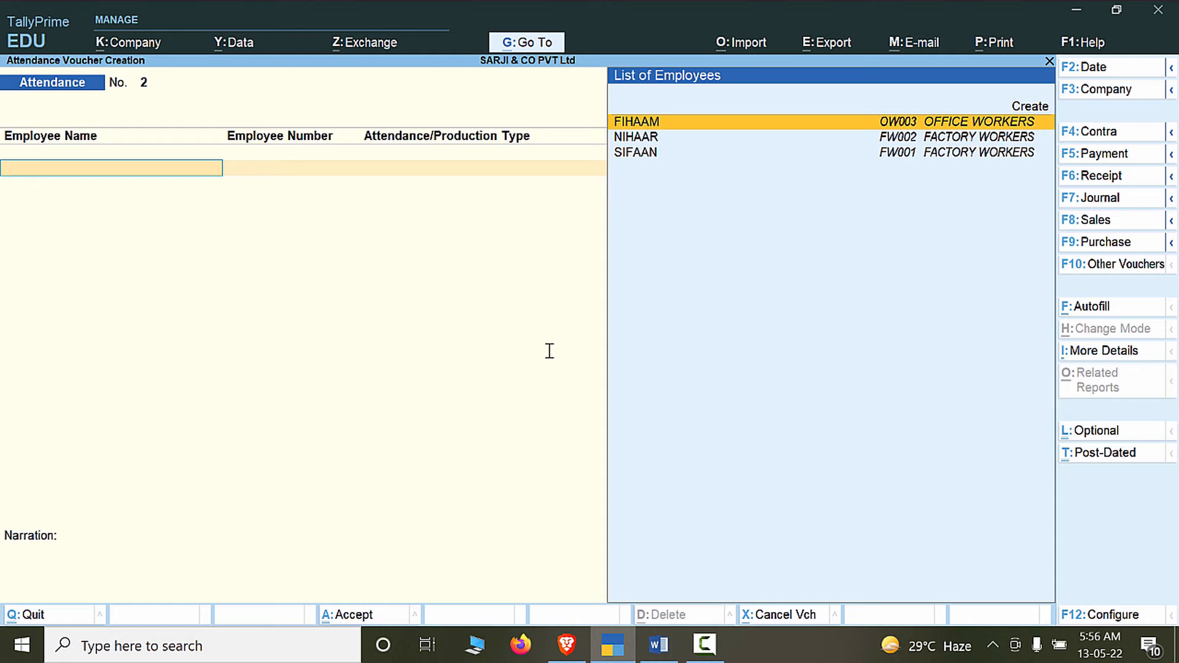
Autofill the second attendance voucher dated 31-7-2020 for All Items with type Overtime, default value 0, sorted by Employee Name.
left_click(1101, 313)
key("Return")
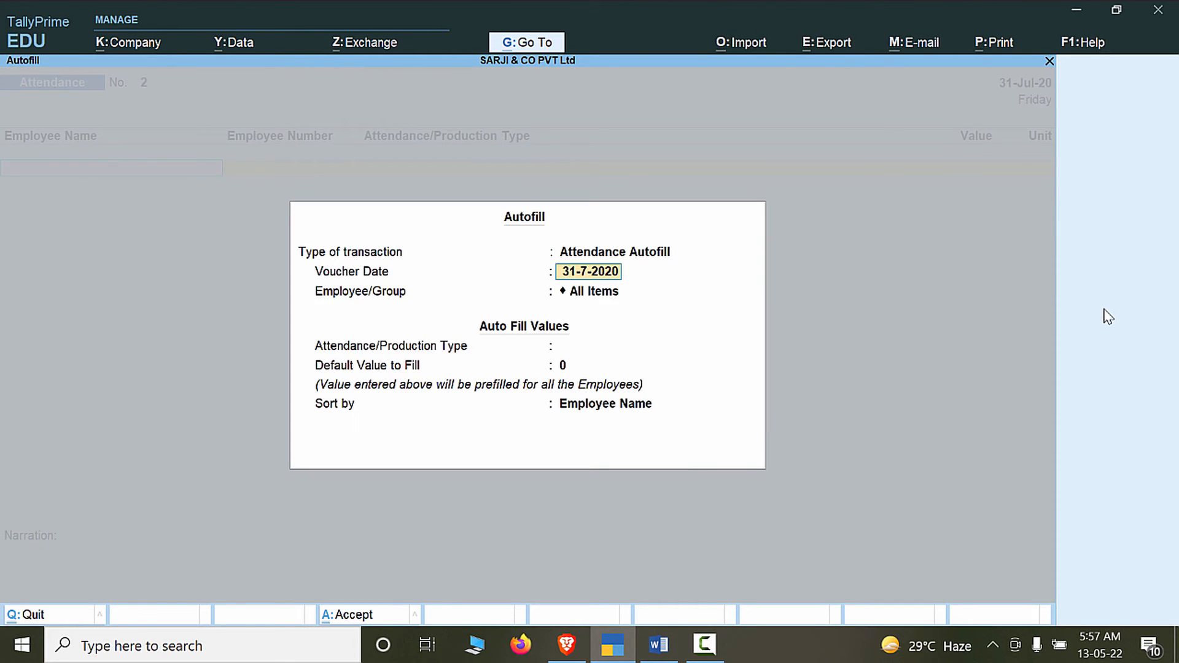
key("Return")
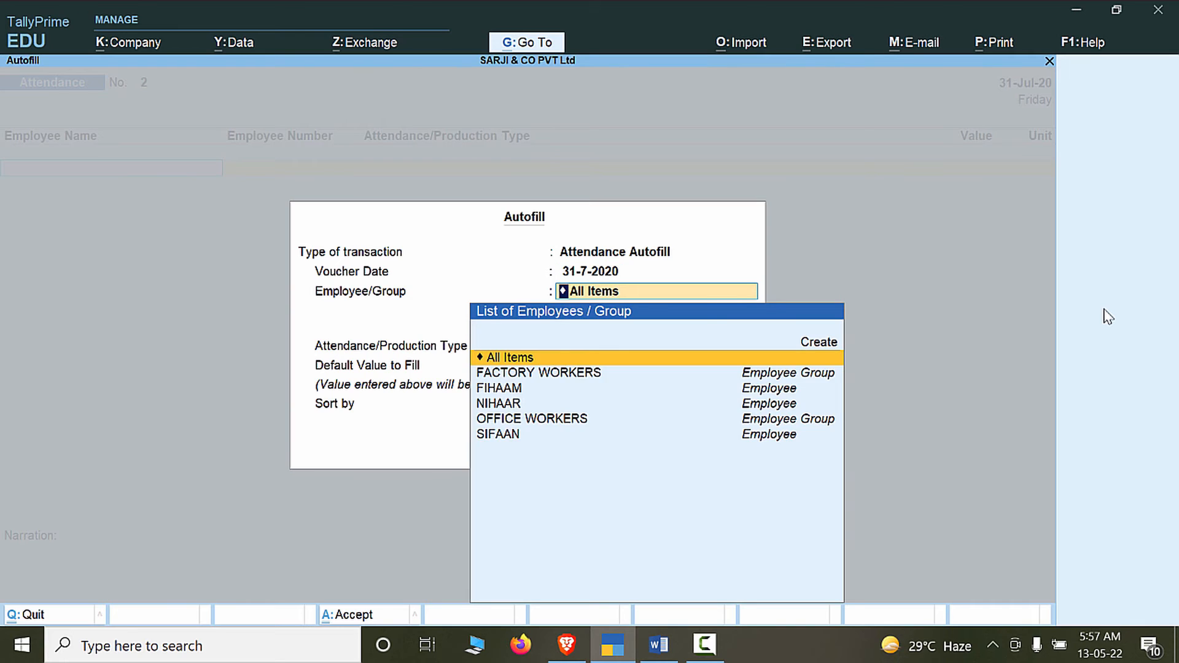
key("Return")
key("Down")
key("Up")
key("Return")
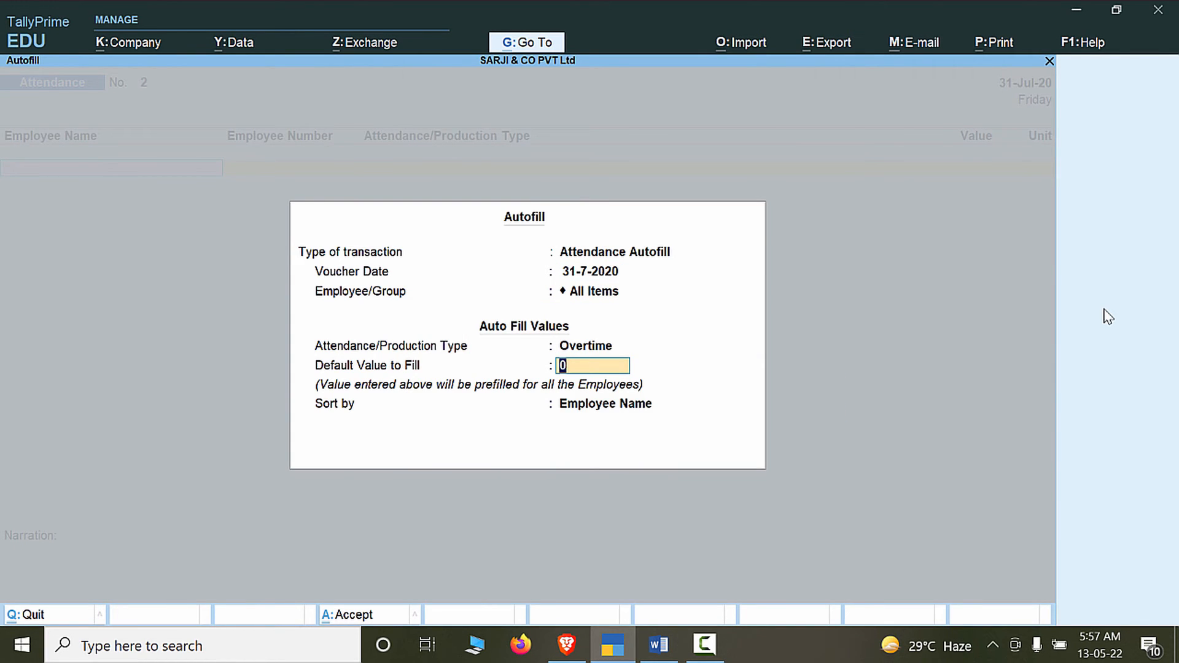
key("Return")
key("Return")
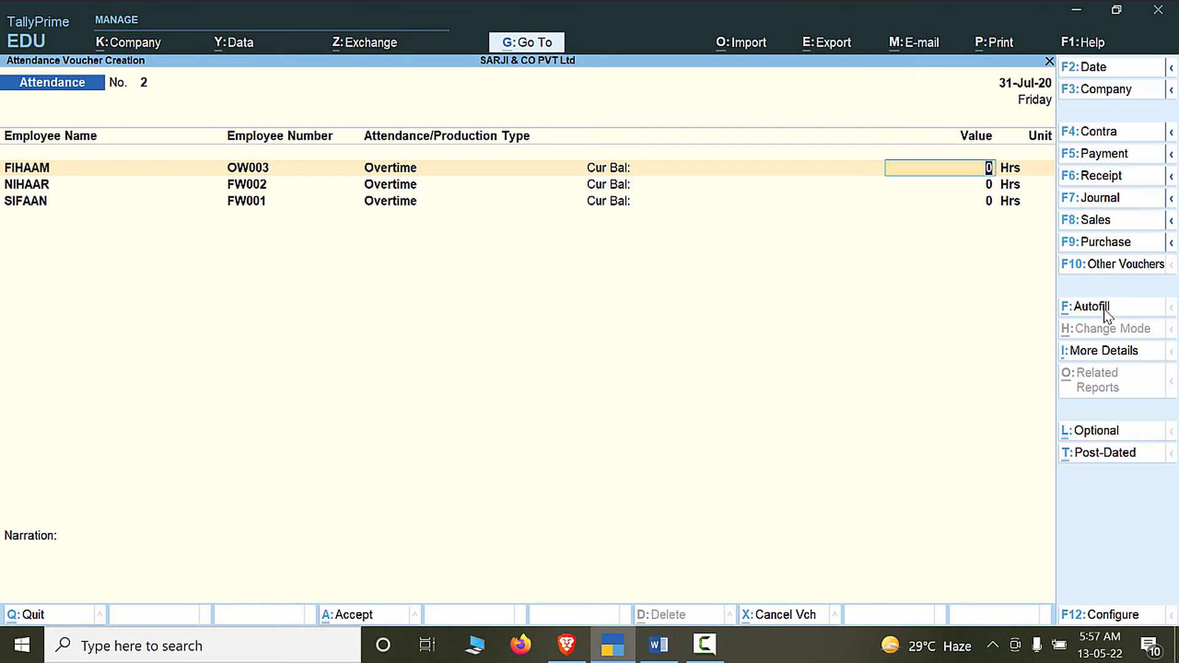
Look up the overtime column in the Word attendance table and set the first employee row's Overtime to 32 Hrs in TallyPrime.
key("alt+Tab")
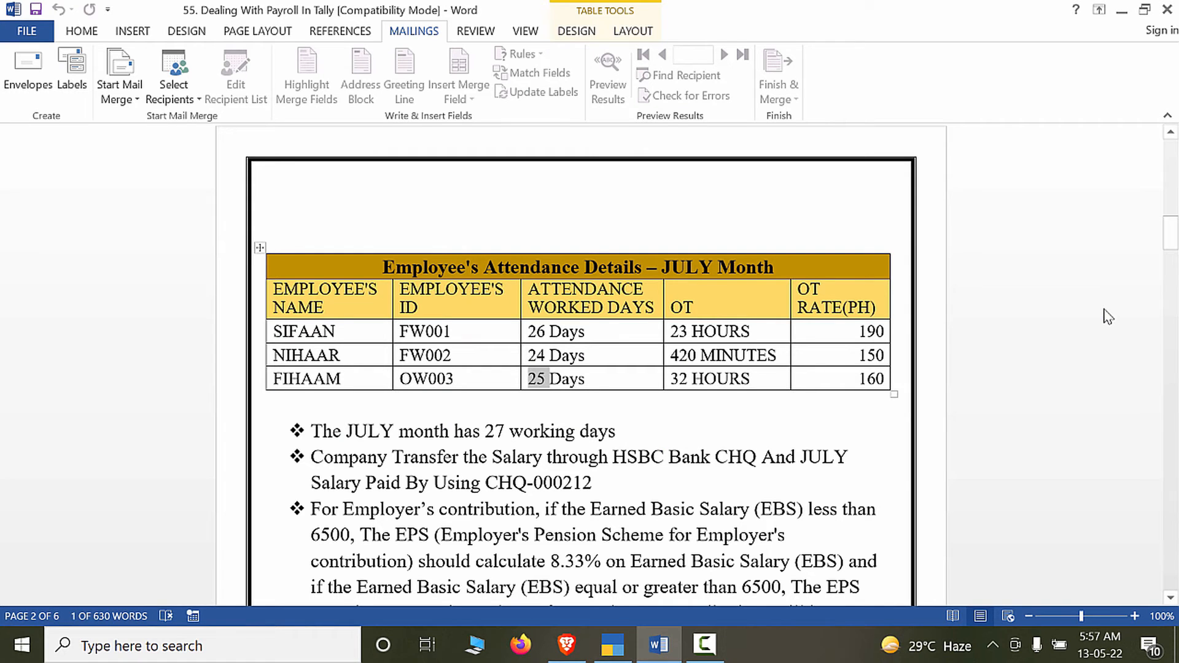
left_click(673, 334)
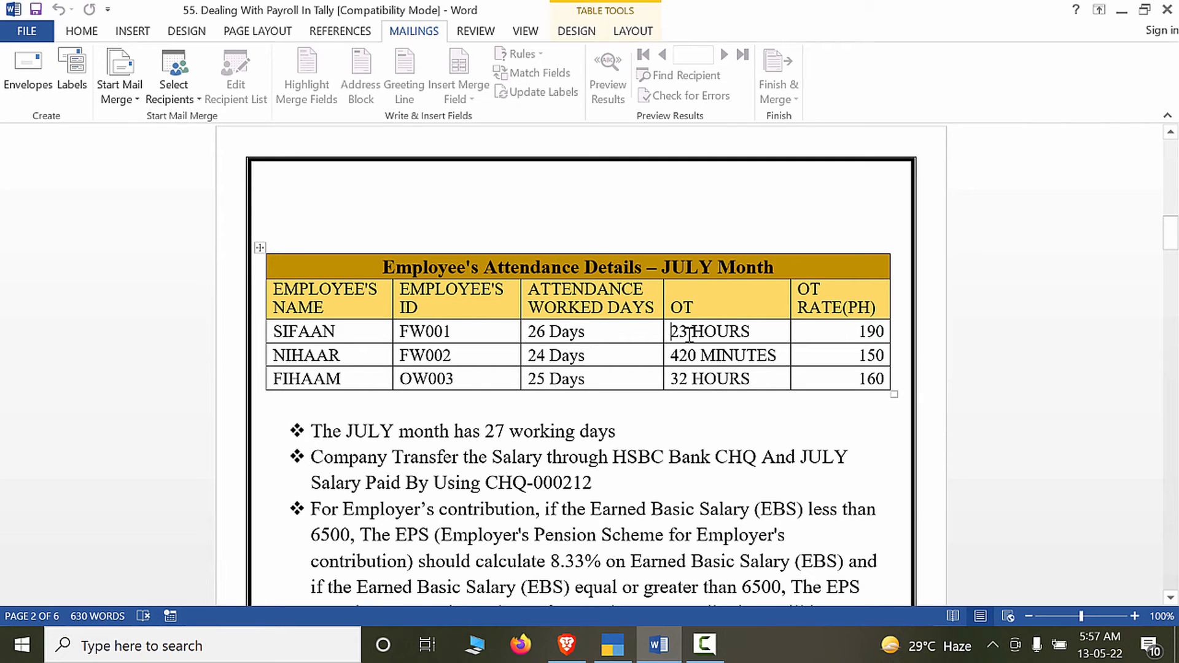
key("alt+Tab")
key("alt+Tab")
key("alt+Tab")
type("32")
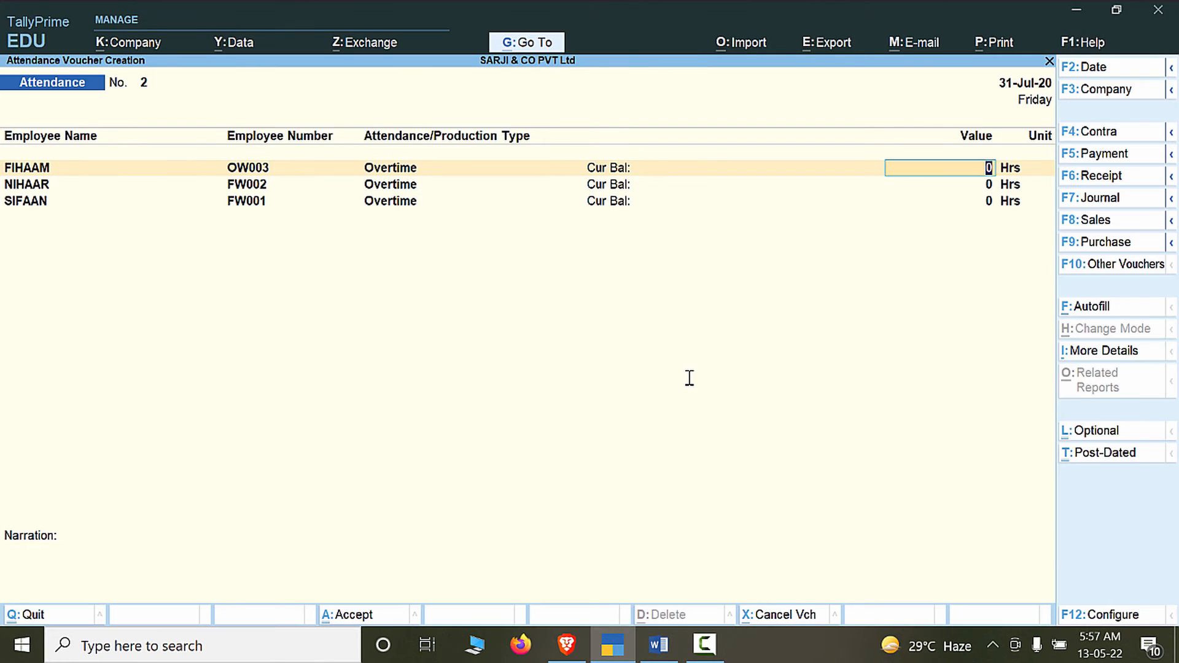
key("Return")
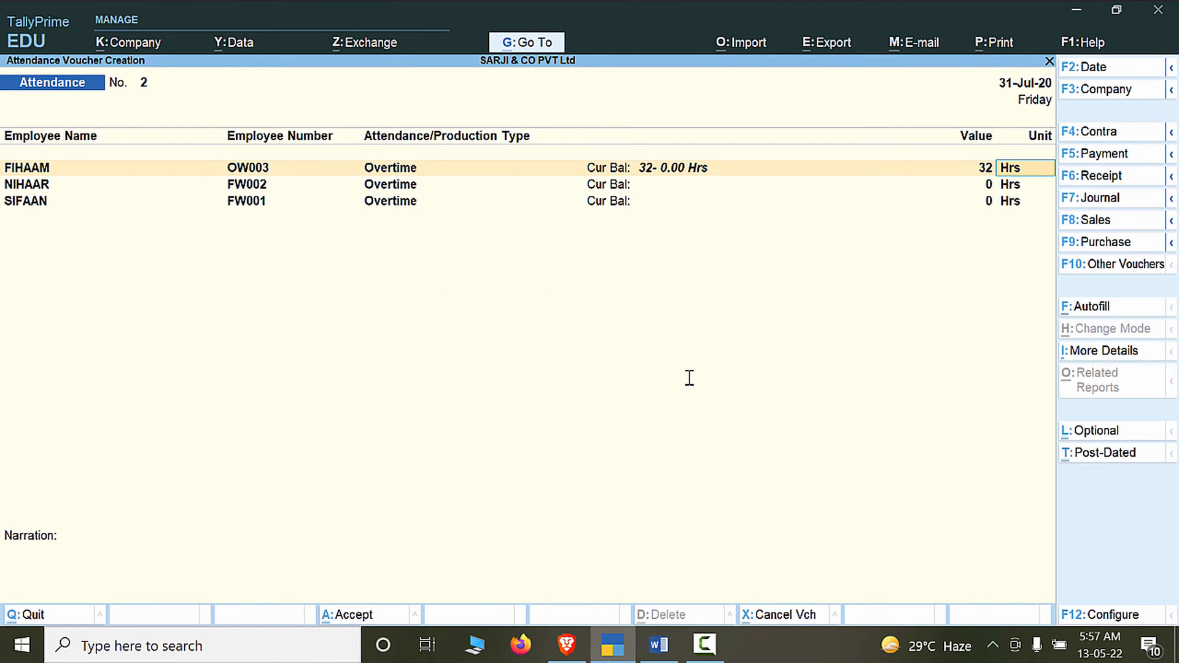
key("alt+Tab")
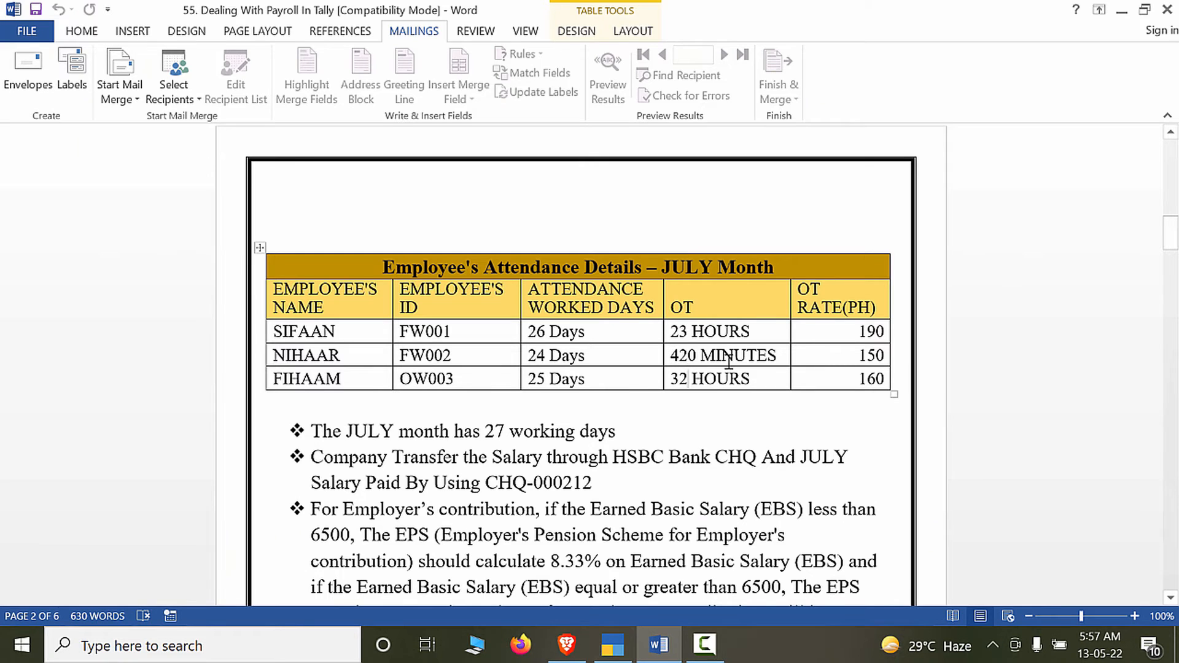
key("alt+Tab")
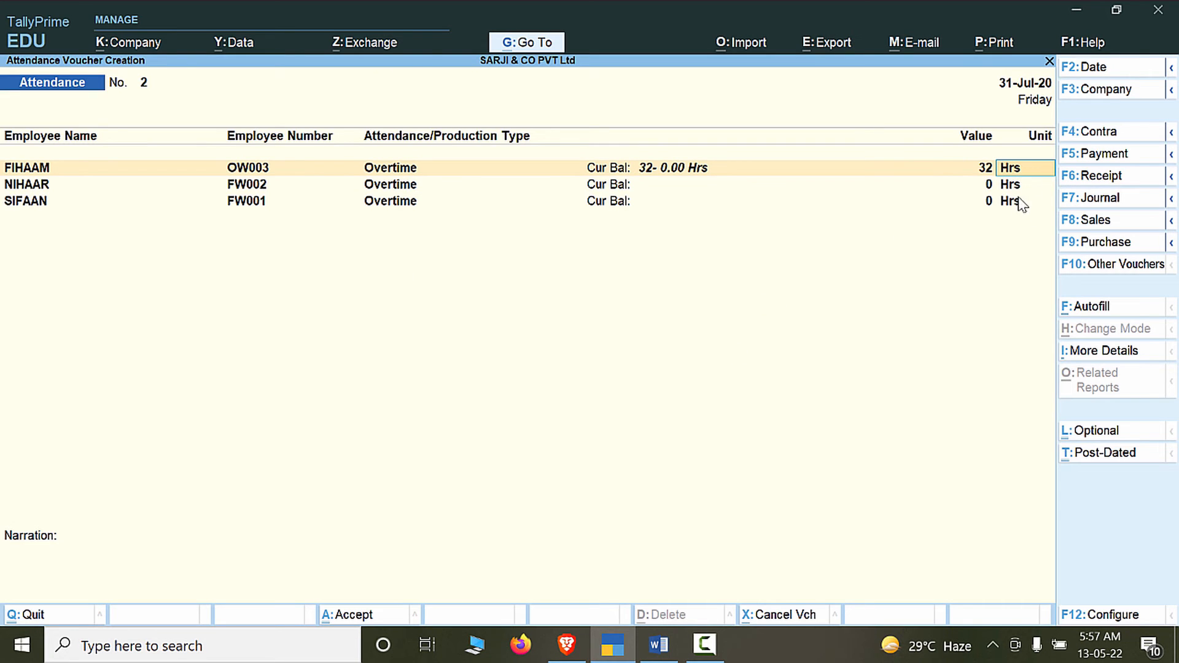
key("Return")
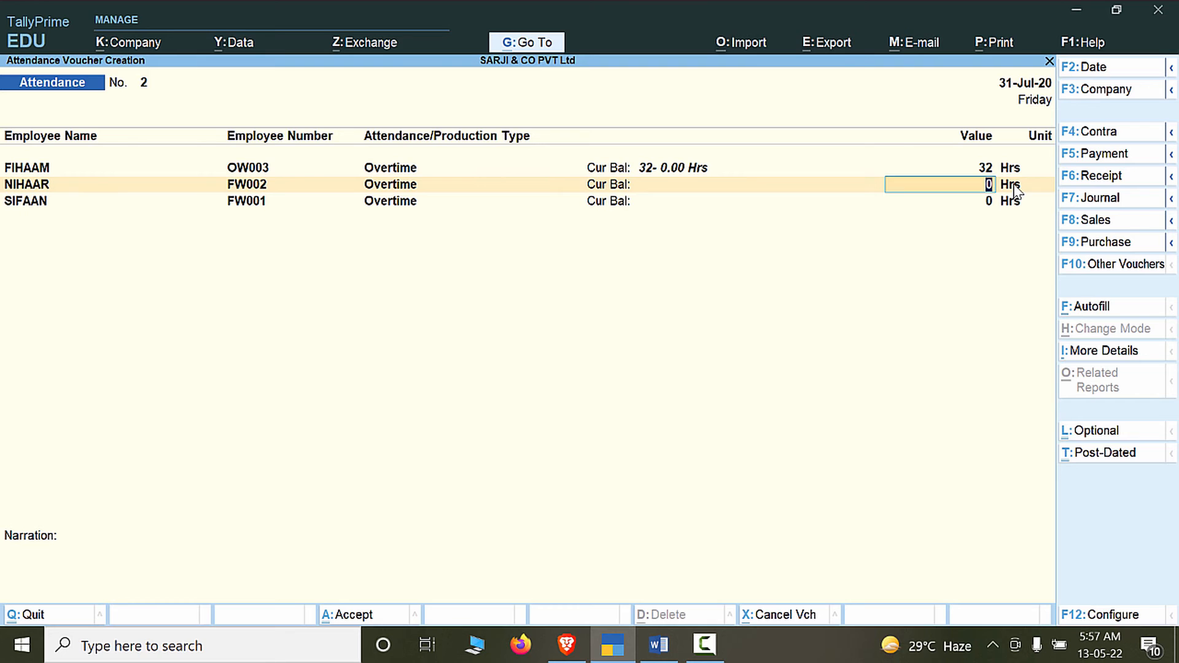
Set the second employee row's Overtime to 420 with the unit min, as given in the Word attendance table.
key("alt")
key("alt+Tab")
key("alt+Tab")
type("420")
key("Return")
type("min")
key("Return")
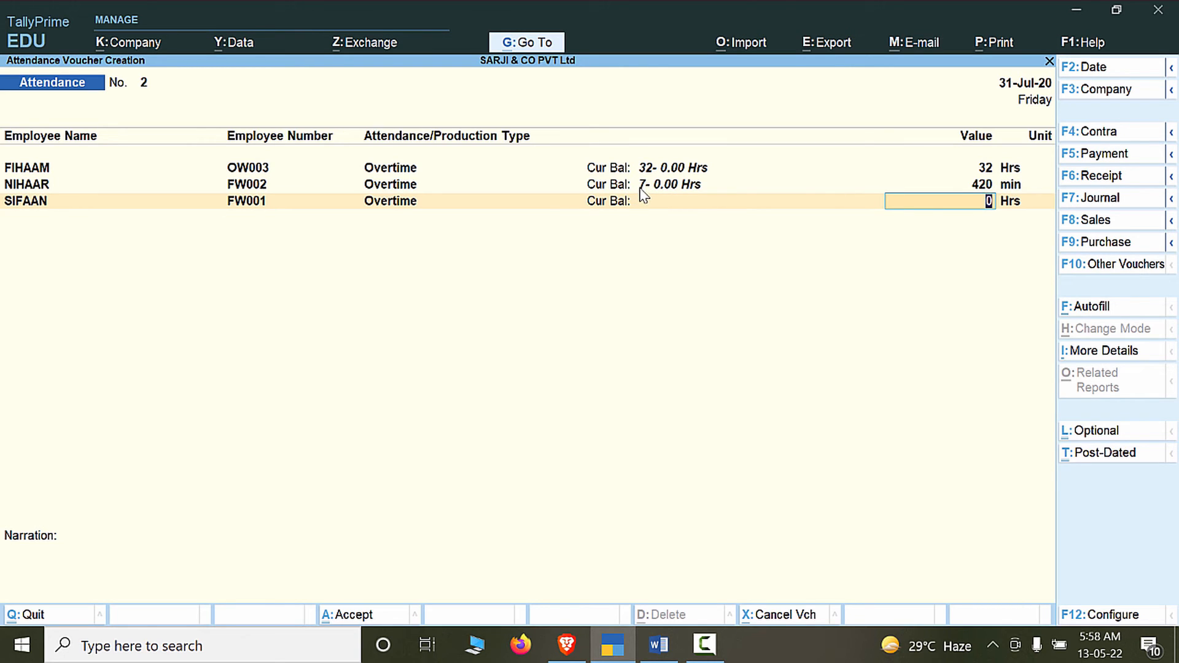
Set the third employee row's Overtime to 23 Hrs from the Word table and save the overtime attendance voucher.
key("alt+Tab")
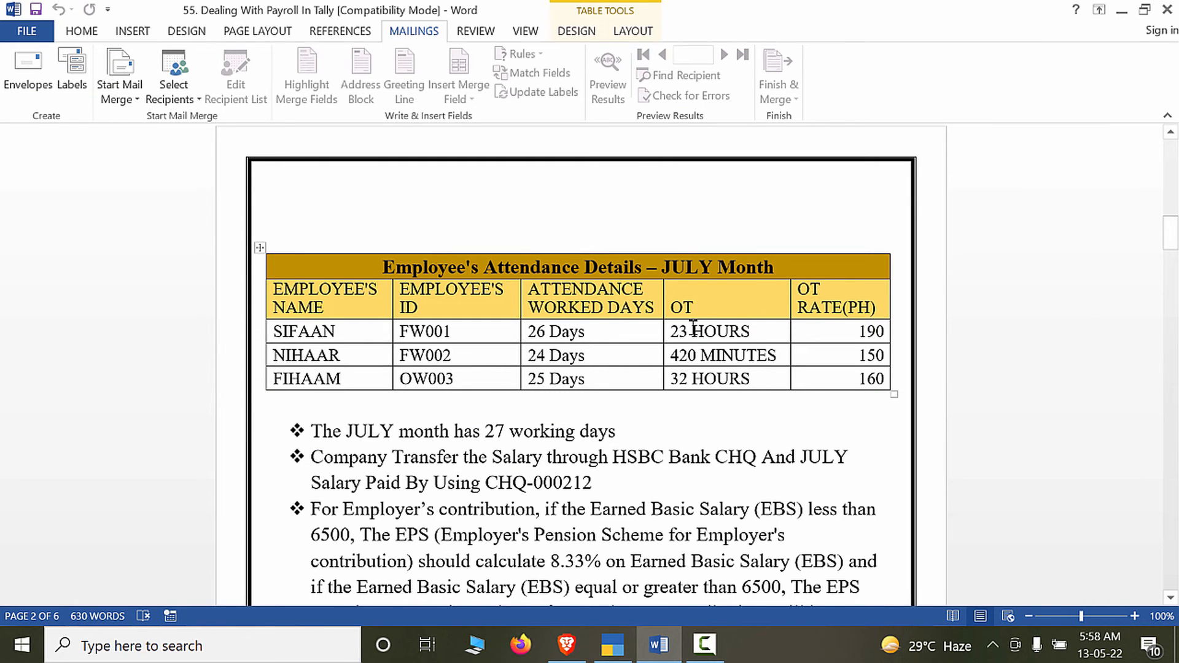
key("alt+Tab")
type("23")
key("Return")
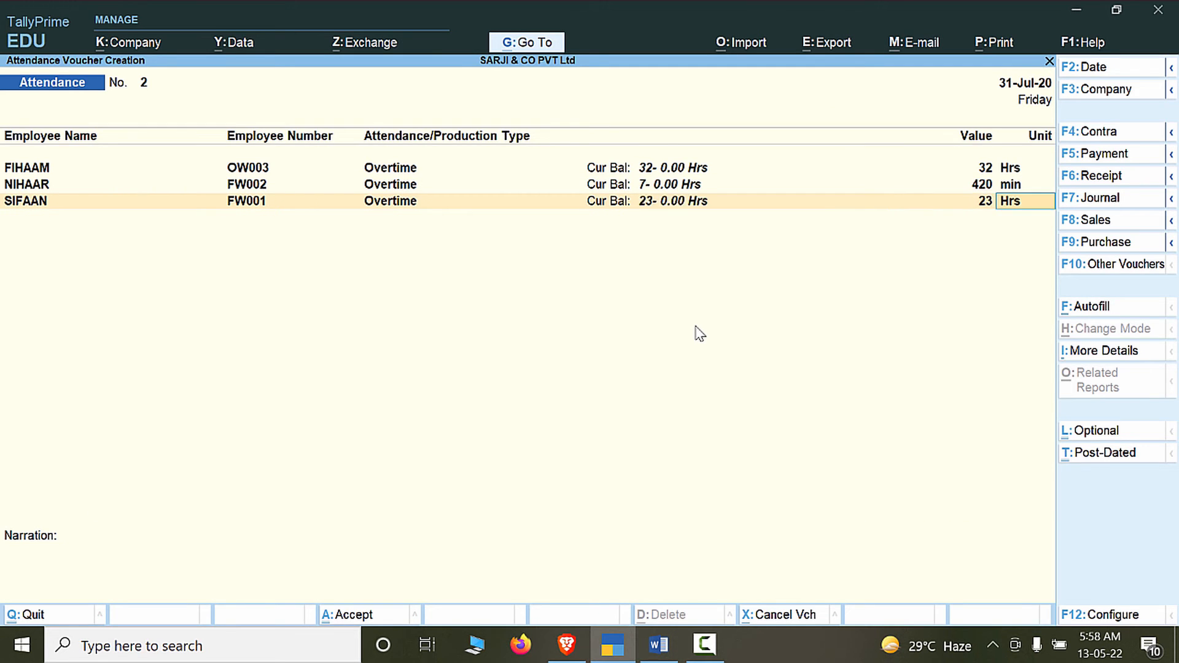
key("alt+Tab")
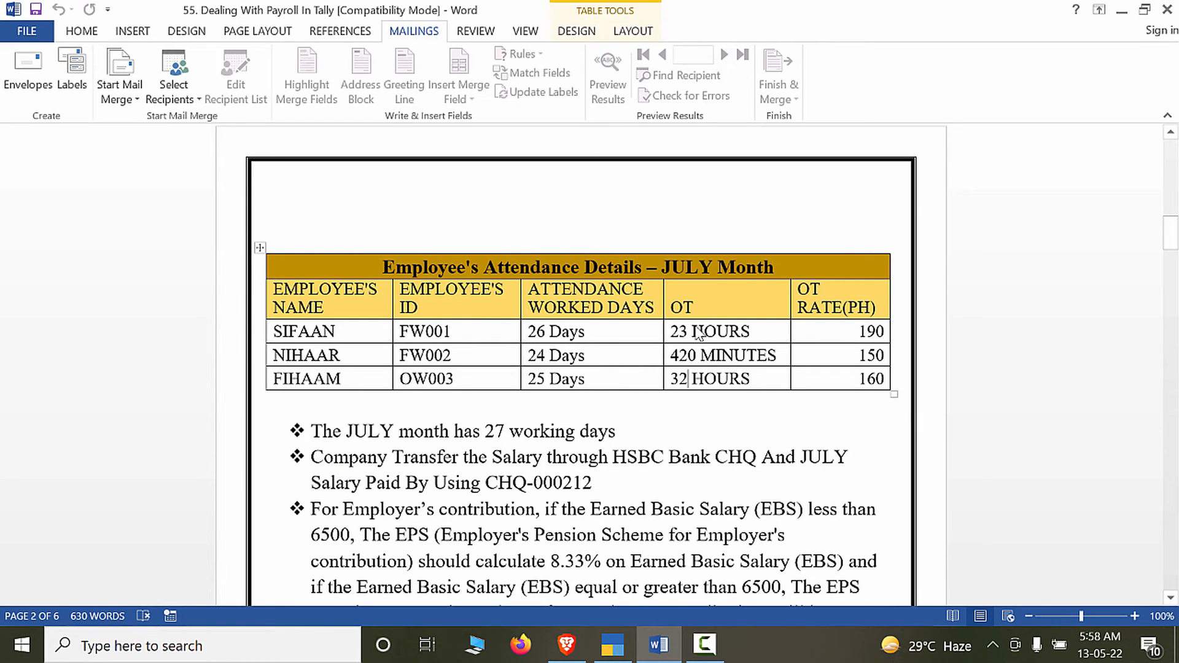
key("alt+Tab")
key("Return")
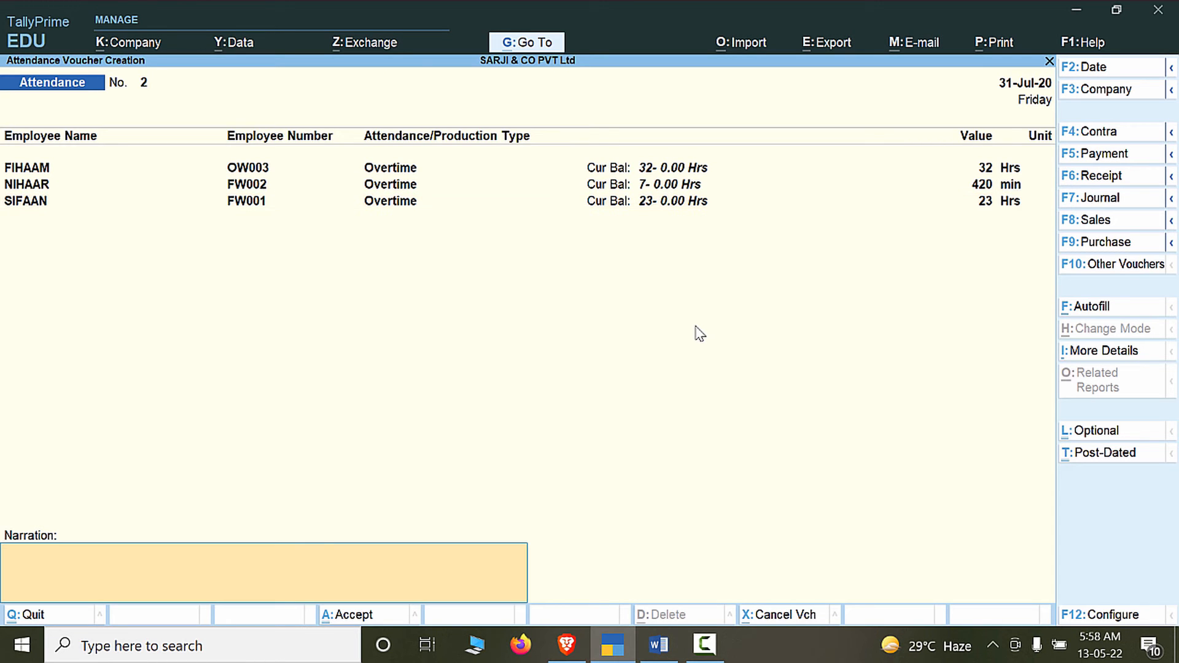
key("ctrl")
key("ctrl+a")
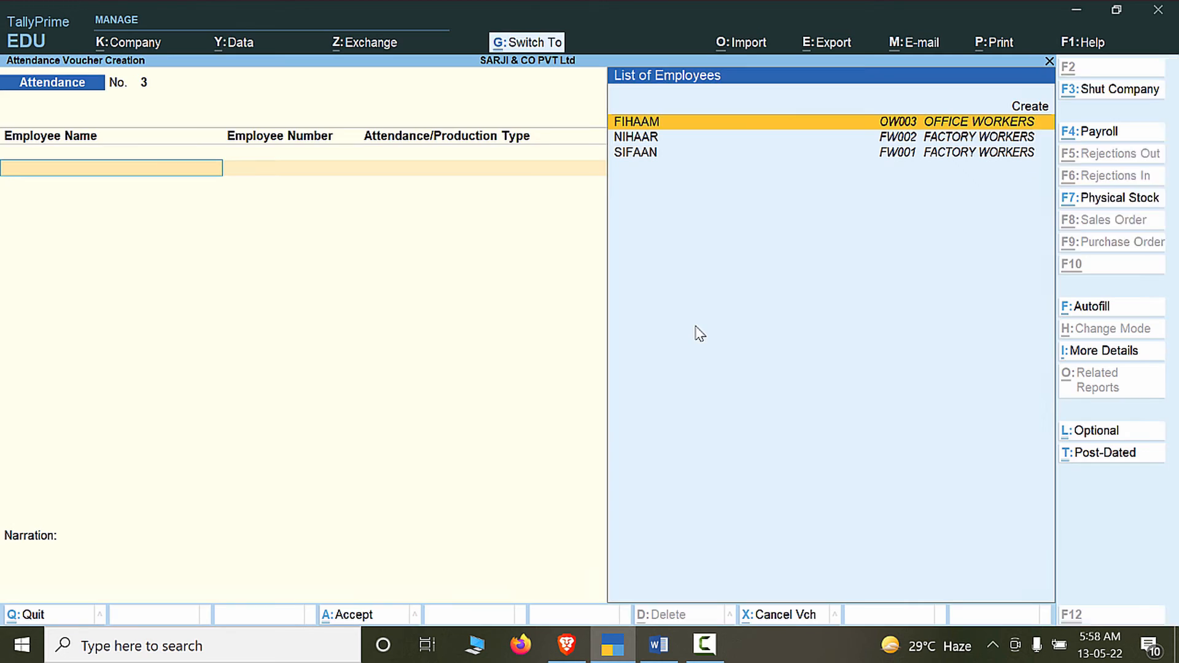
Review the Process Payroll stages in the Word document, and change the voucher type in TallyPrime from Attendance to Payroll.
key("alt+Tab")
scroll(1037, 447, "down", 2)
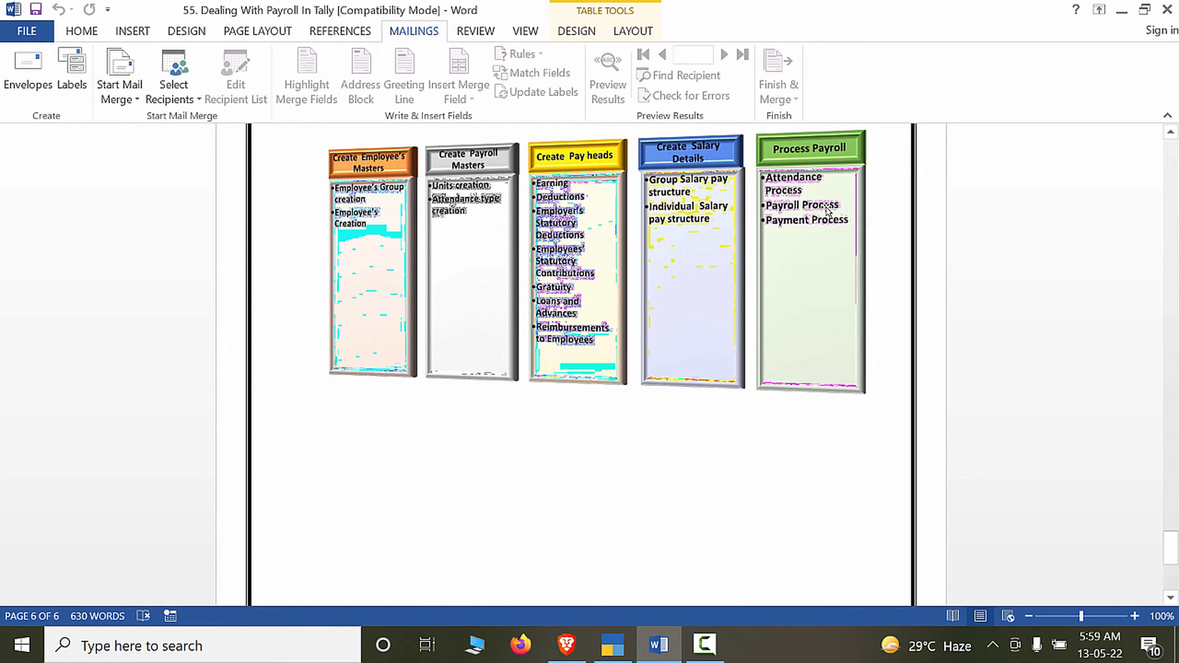
key("alt+Tab")
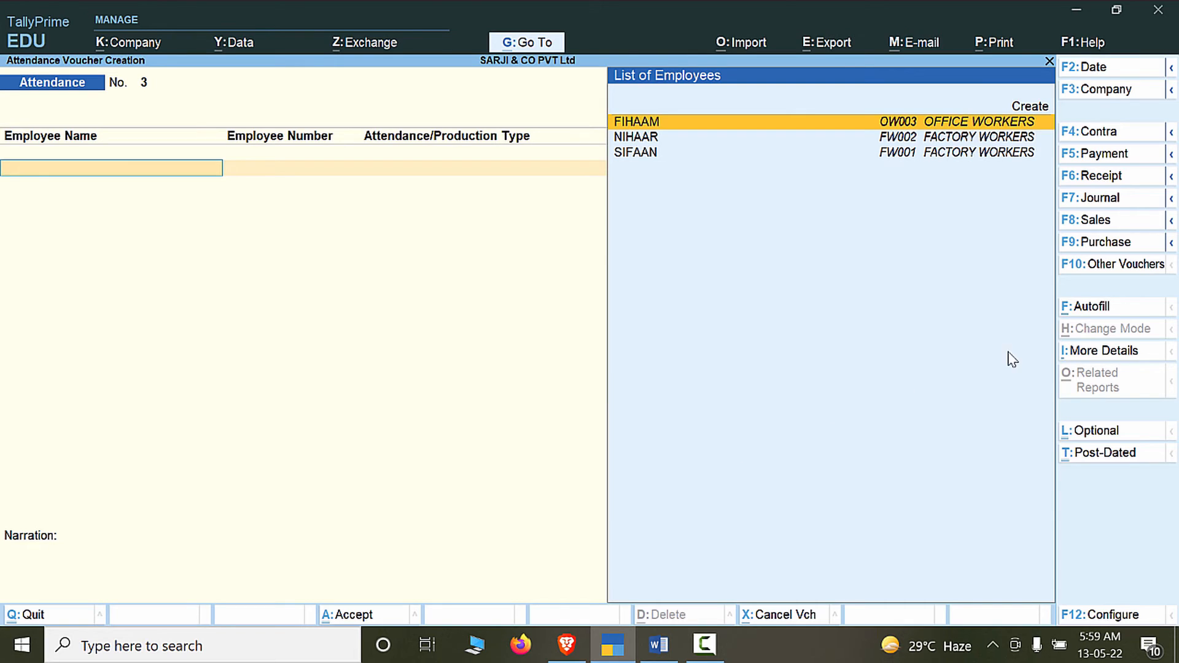
left_click(1106, 265)
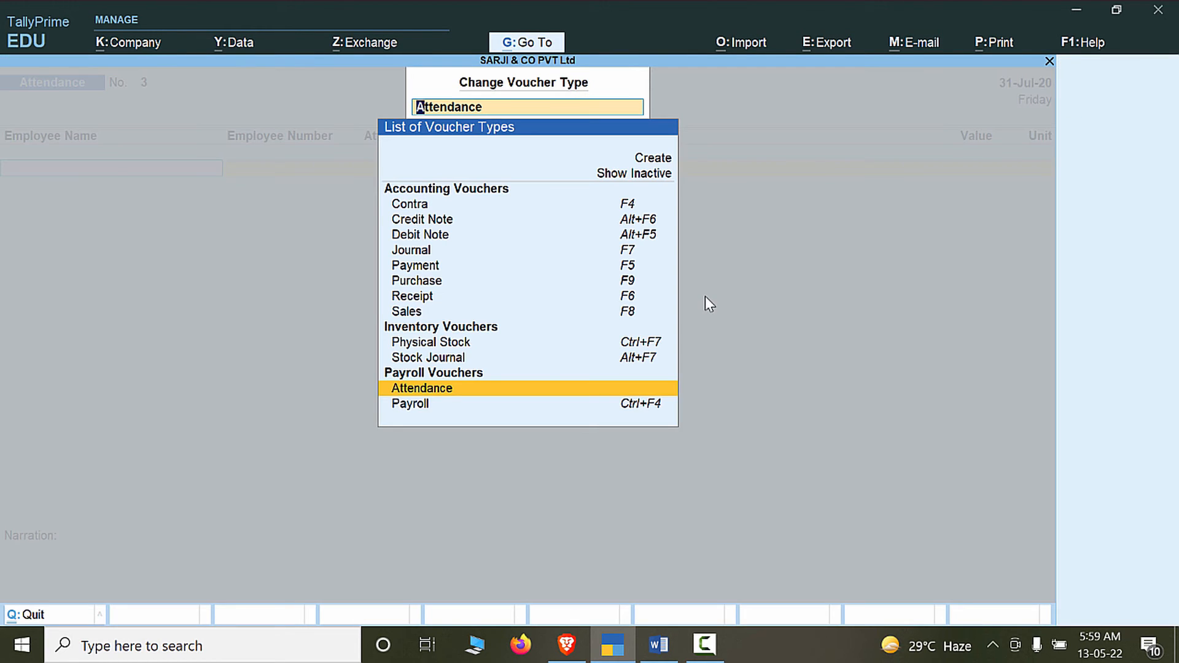
key("Down")
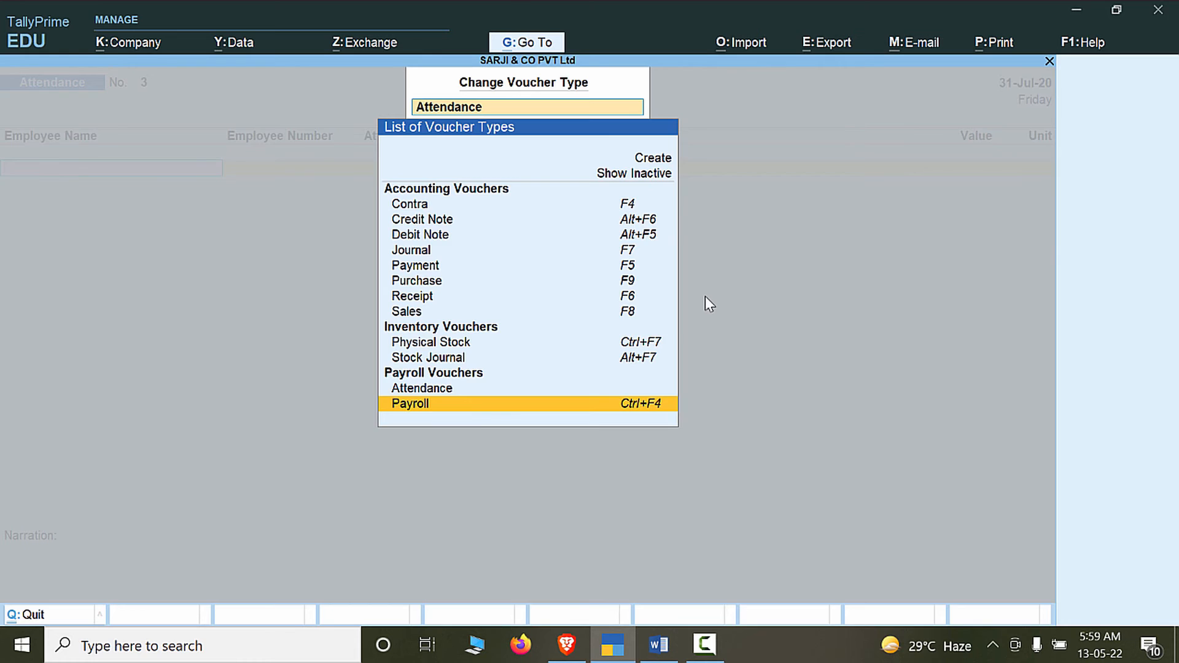
key("Return")
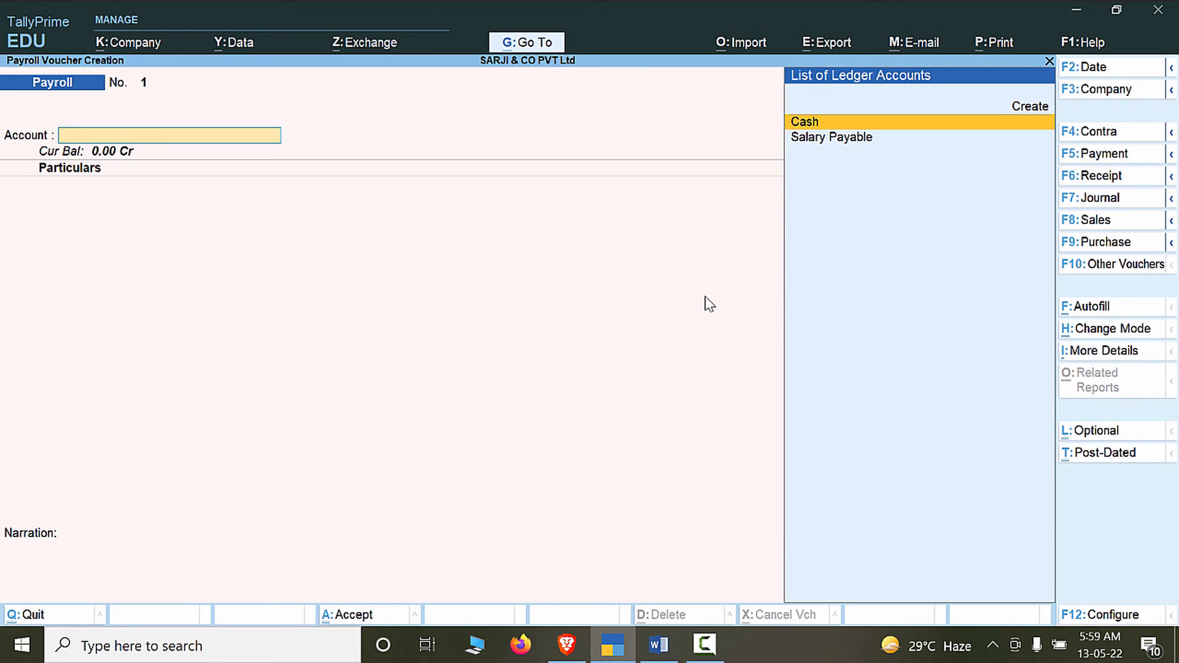
Start a Payroll Autofill for the payroll voucher and set it to process for Salary.
left_click(1099, 307)
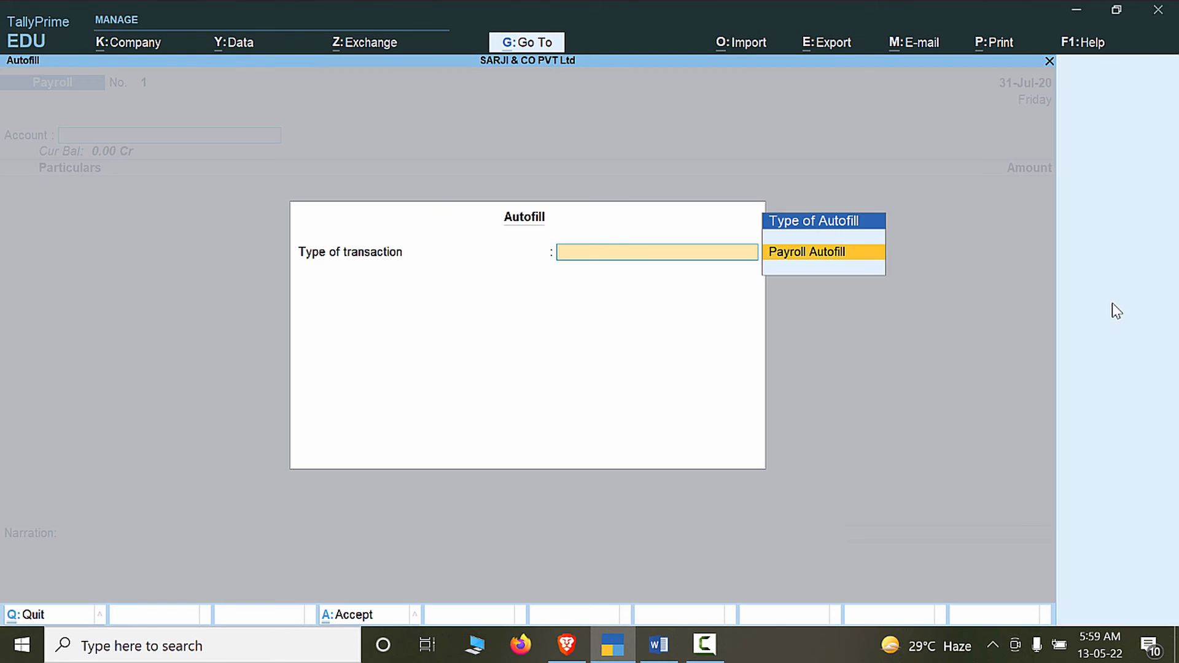
key("Return")
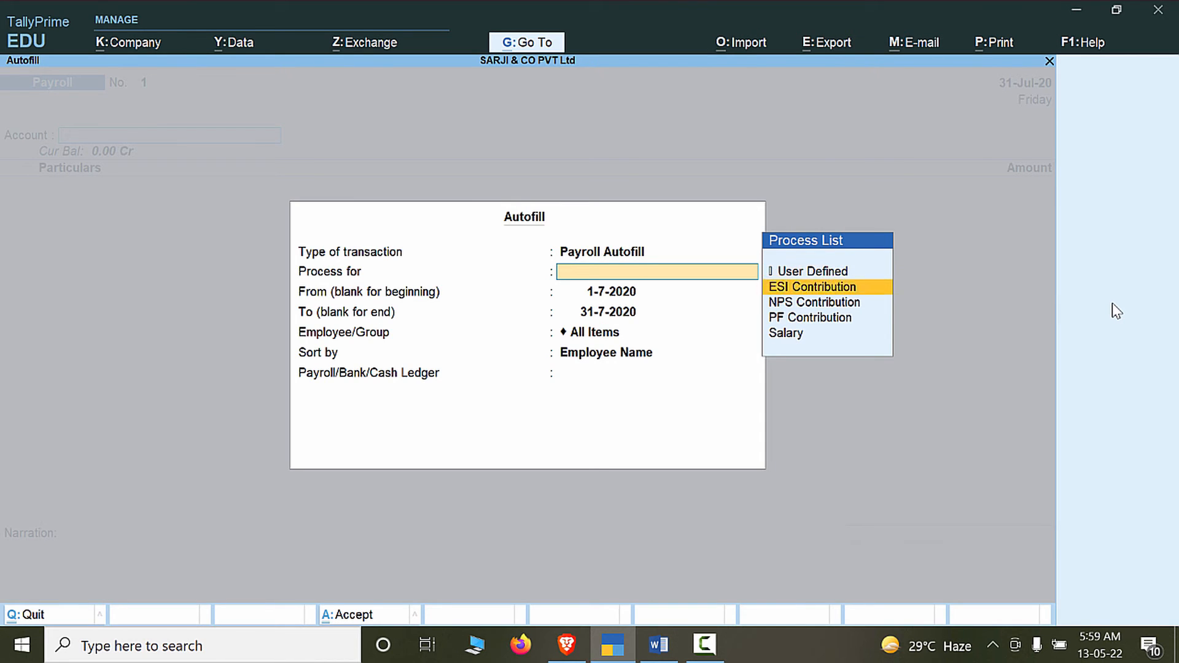
key("Down")
key("Down")
key("Down")
key("Down")
key("Return")
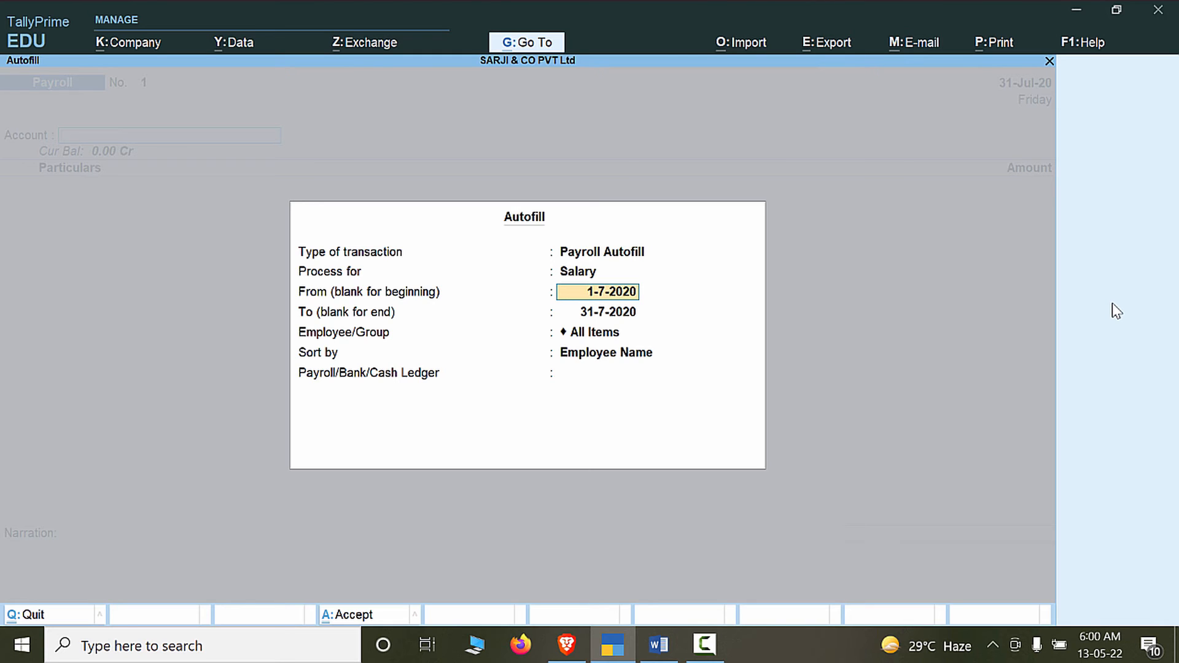
Autofill the salary payroll for 1-7-2020 to 31-7-2020 for all employees, sorted by Employee Name, against the Salary Payable ledger.
key("Return")
key("shift+Tab")
key("Return")
key("Return")
key("Return")
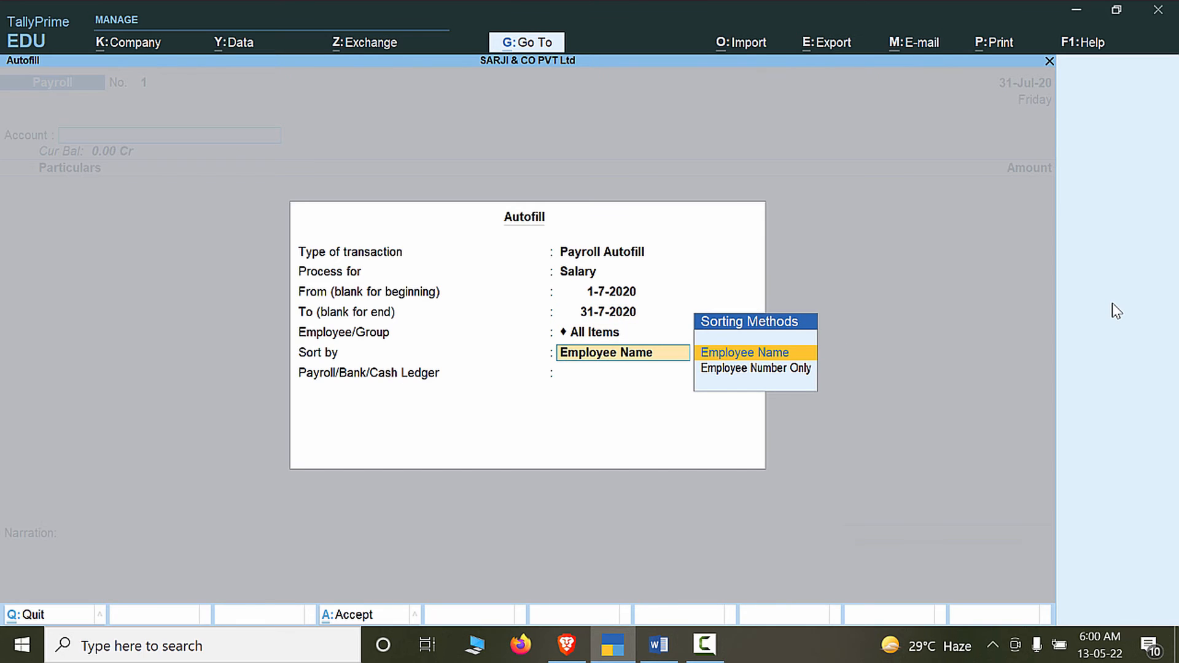
key("Return")
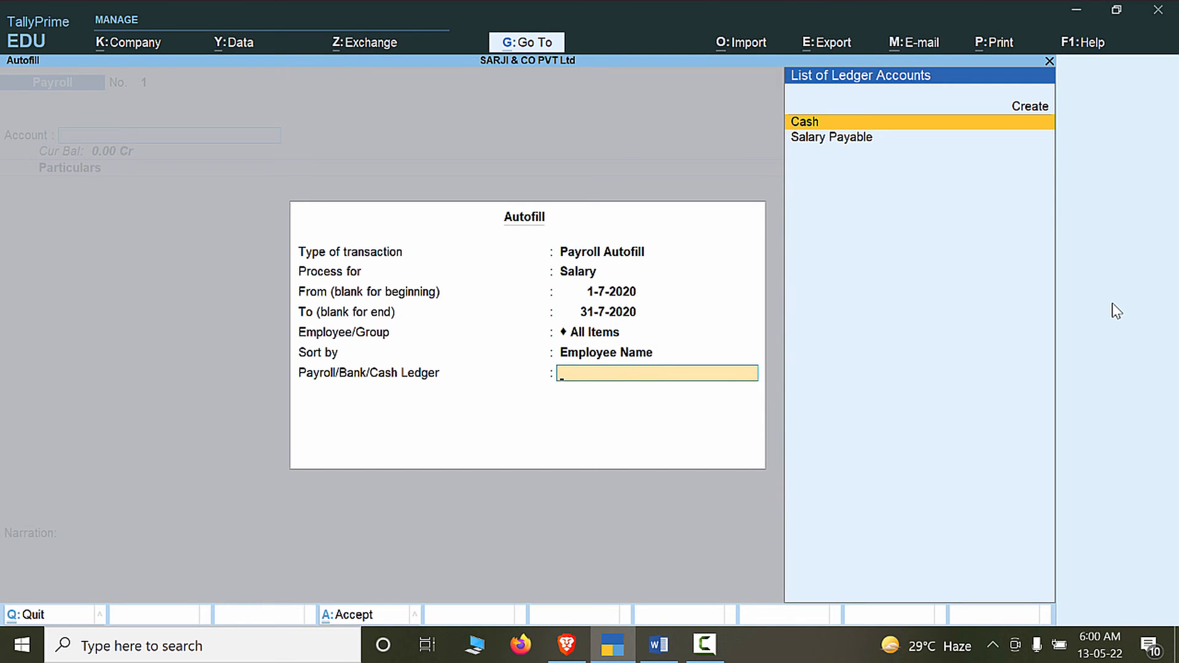
key("Down")
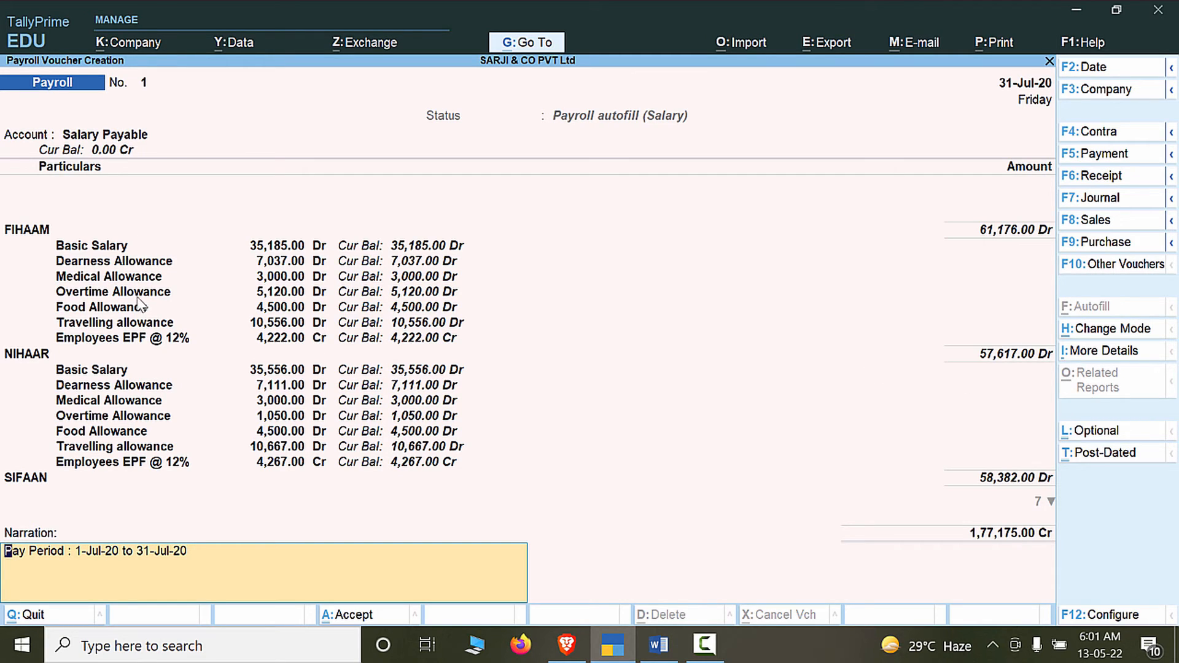
Compare the autofilled salary amounts with the employees' pay head tables in the Word document, and save the payroll voucher in TallyPrime.
key("alt+Tab")
scroll(681, 433, "down", 1)
scroll(679, 458, "up", 3)
scroll(1113, 426, "up", 5)
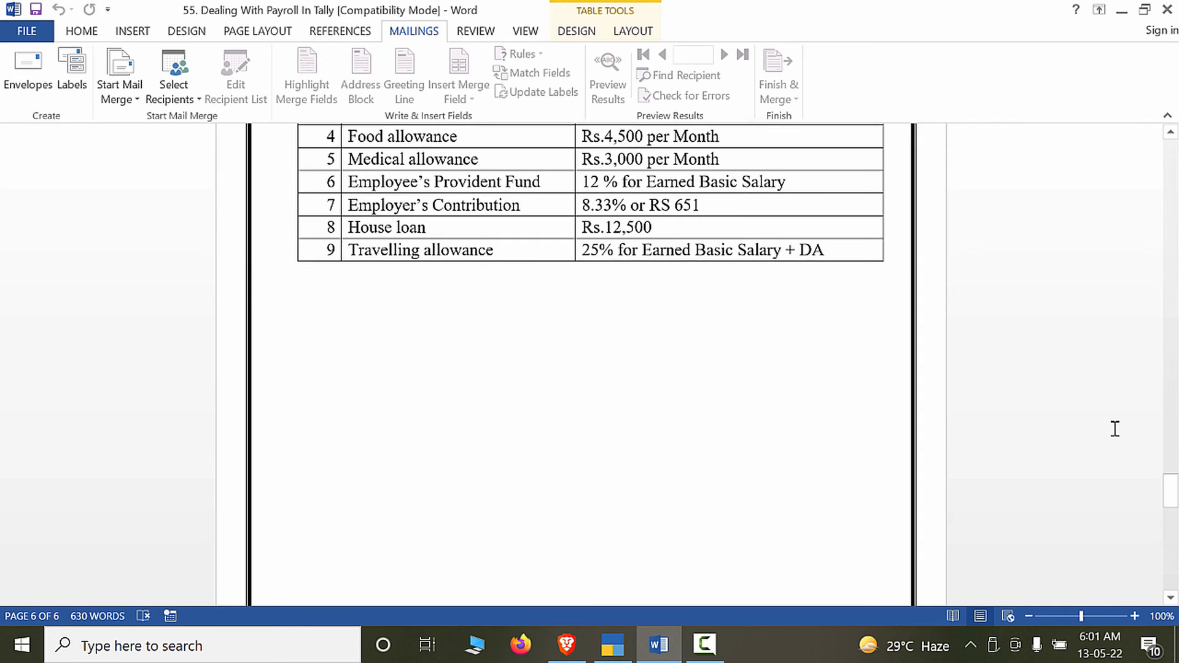
scroll(700, 434, "up", 3)
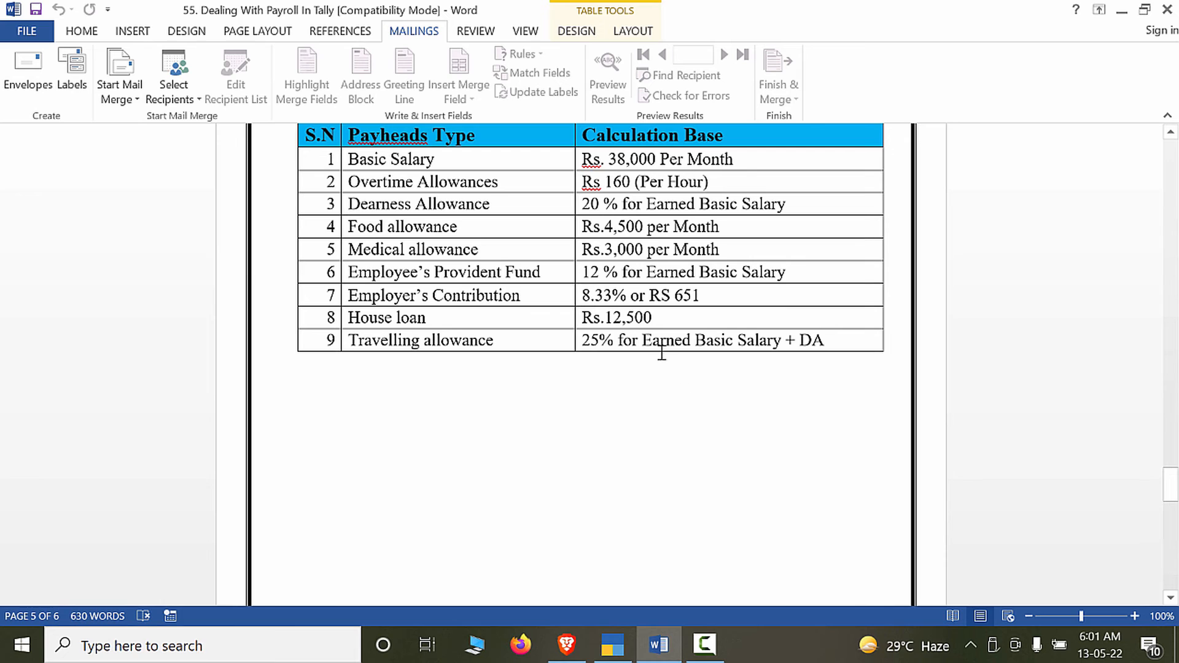
scroll(618, 330, "up", 5)
scroll(618, 330, "up", 10)
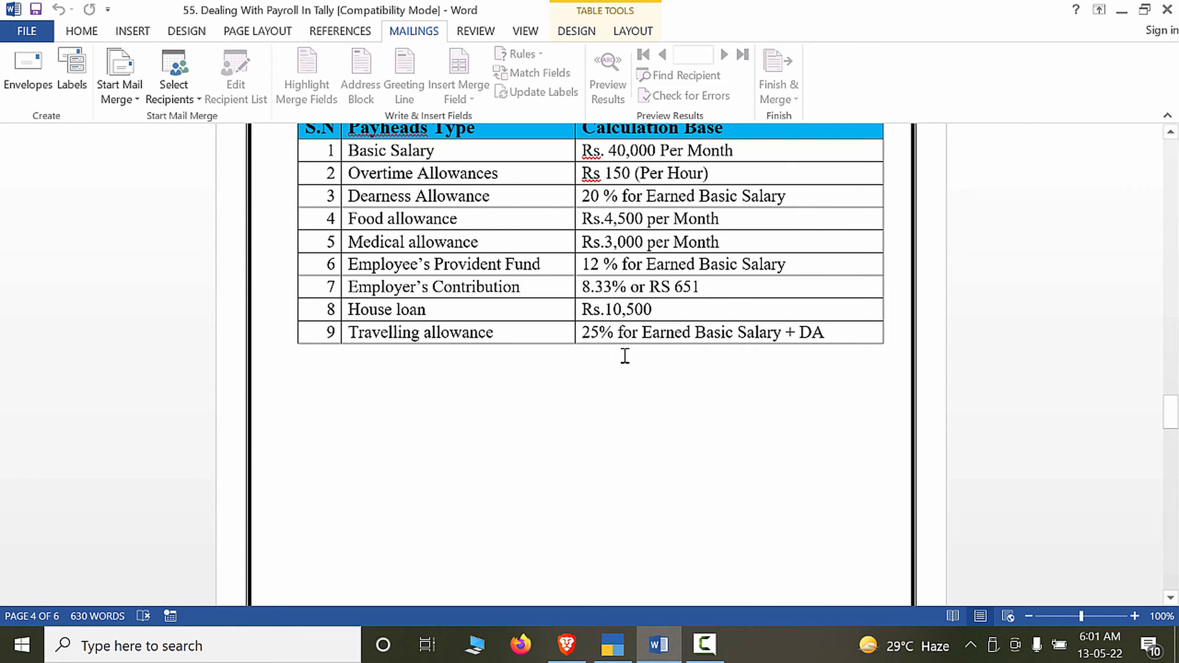
key("alt+Tab")
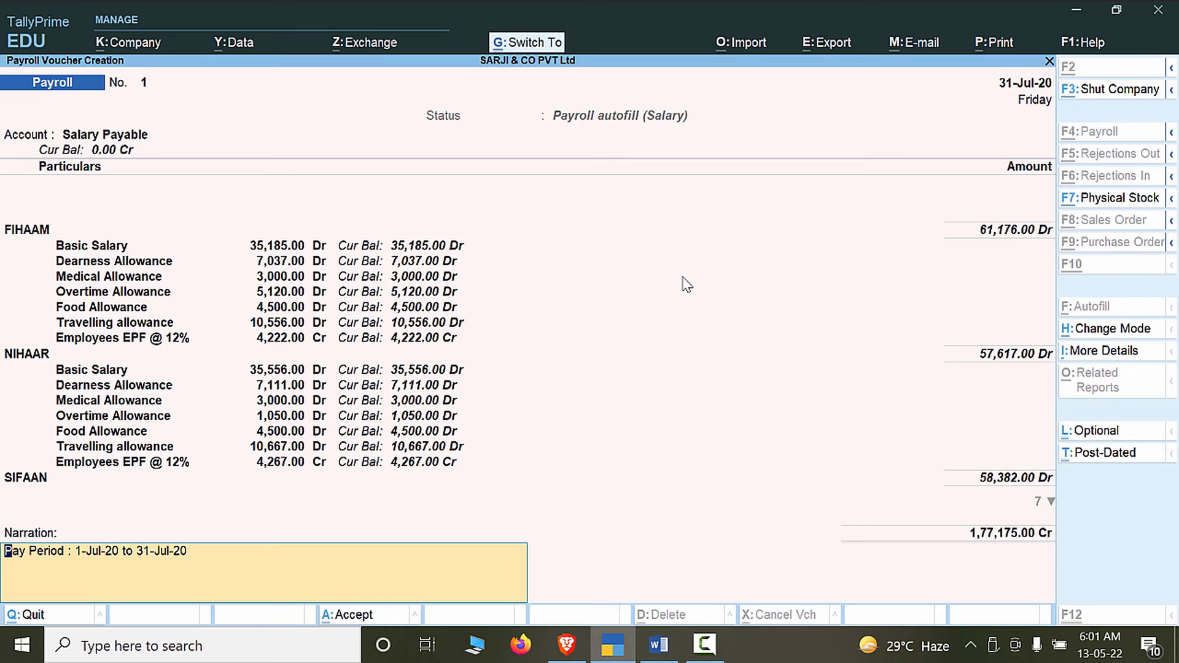
key("ctrl+a")
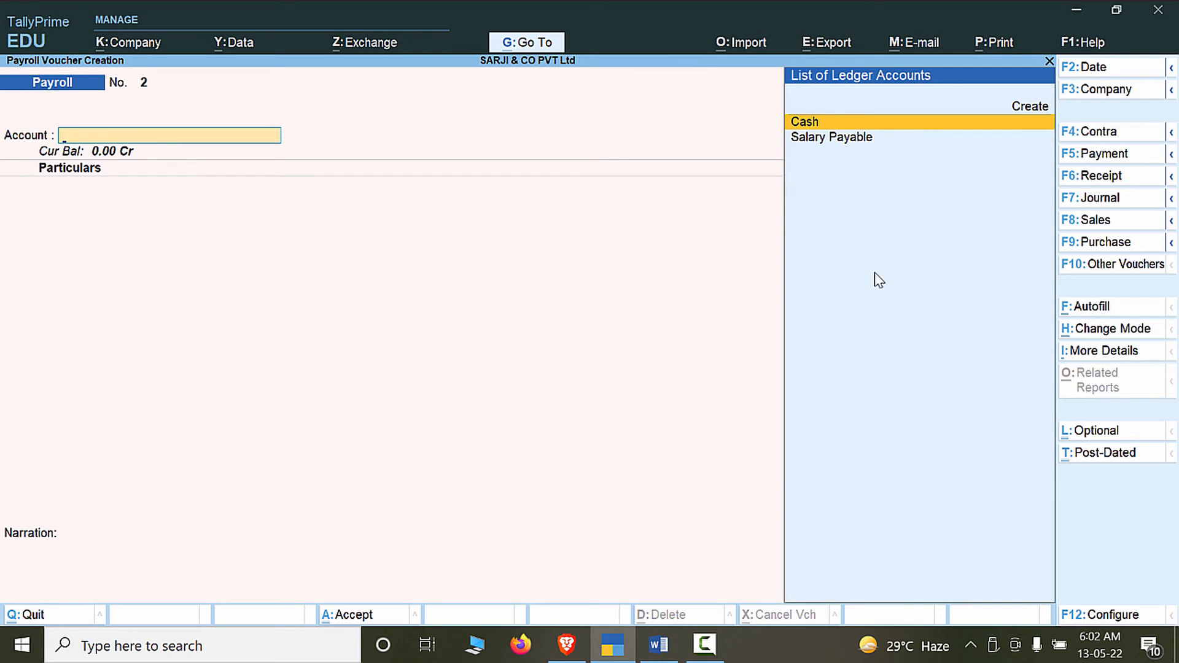
Start another Payroll Autofill for the new payroll voucher and set it to process for User Defined.
left_click(1114, 308)
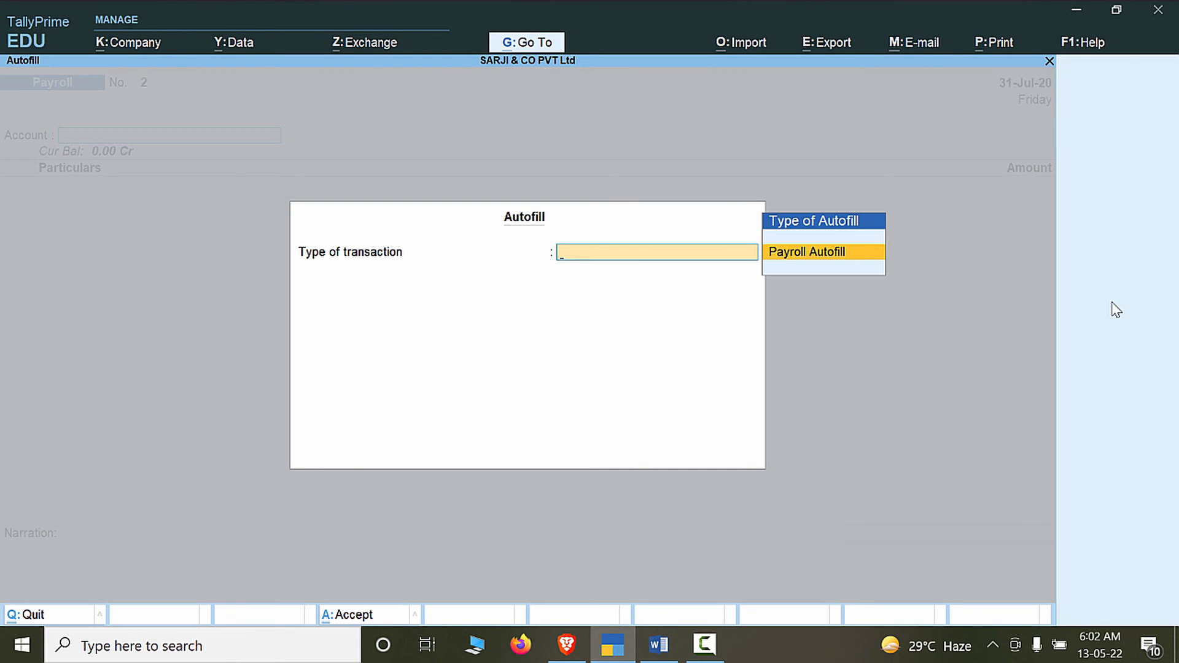
key("Return")
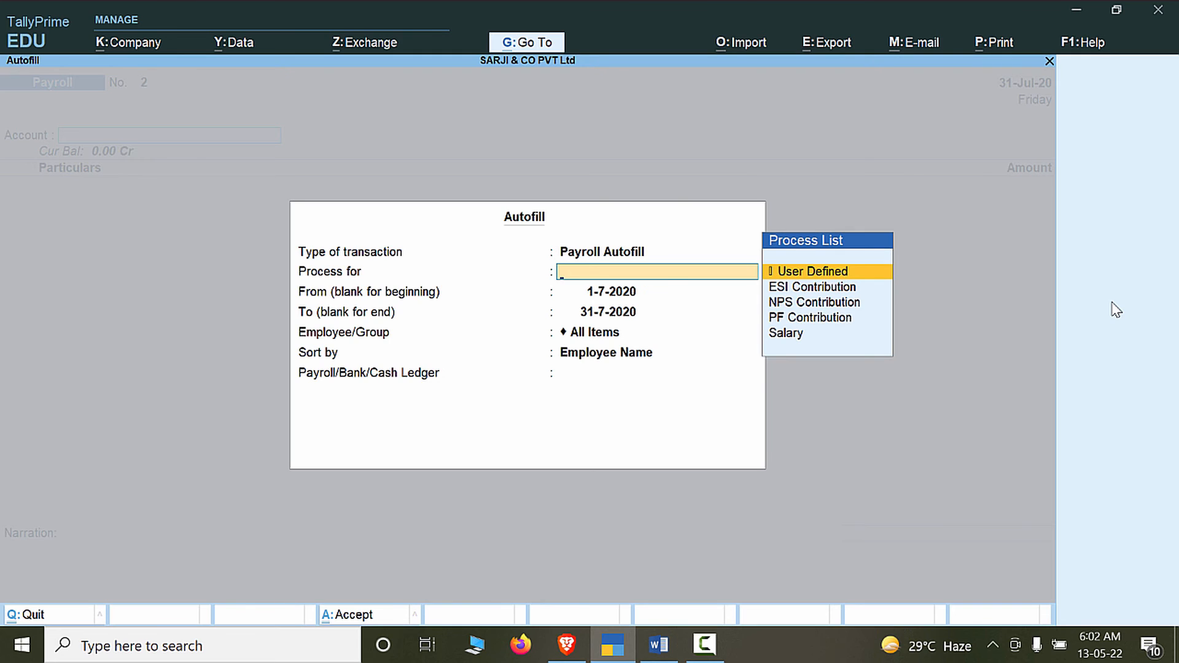
key("Down")
key("Down")
key("Down")
key("Up")
key("Up")
key("Up")
key("Return")
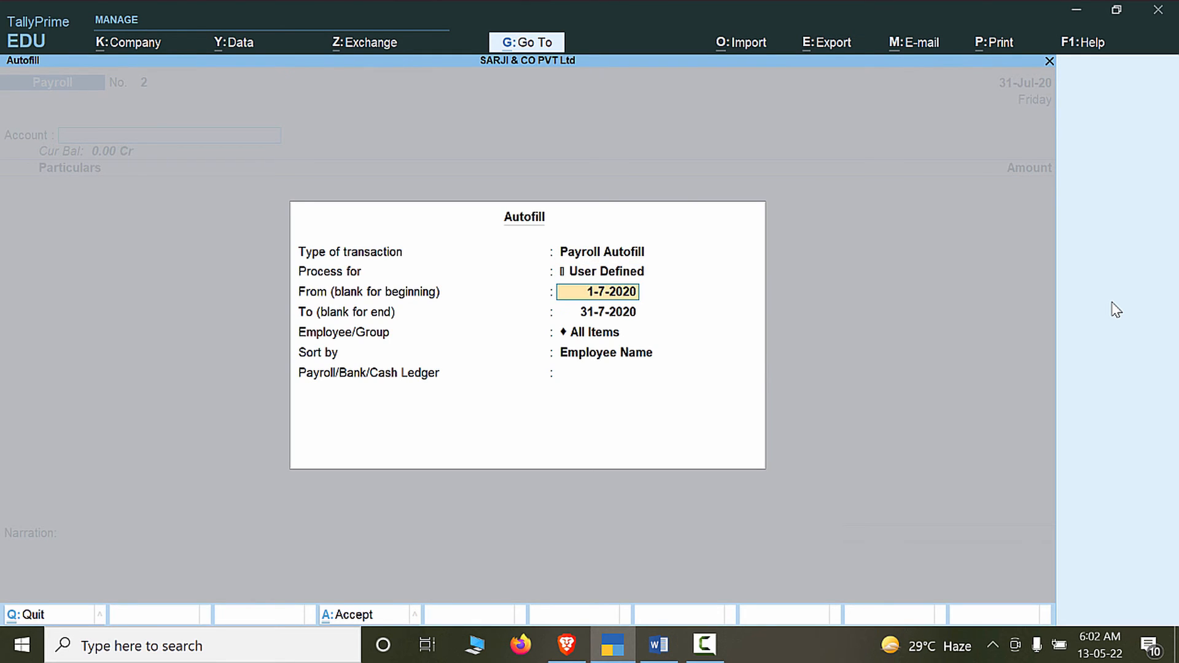
Complete the user-defined autofill for 1-7-2020 to 31-7-2020, all employees, sorted by Employee Name, with Salary Payable as the ledger.
key("Return")
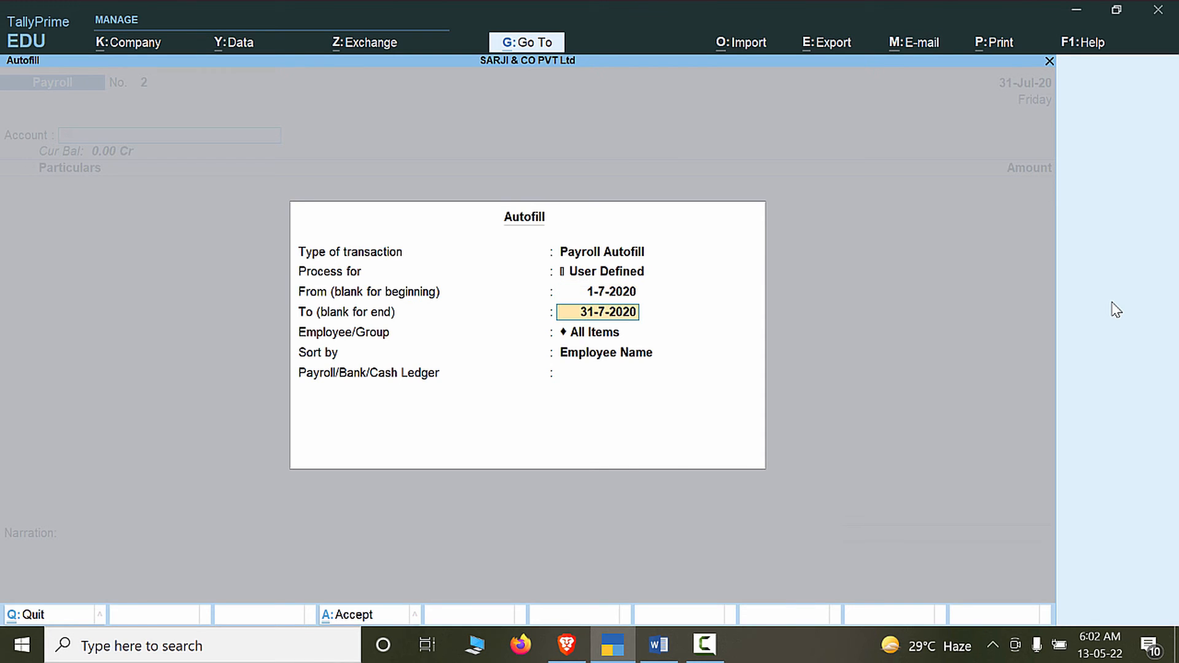
key("Return")
key("Return")
key("Return")
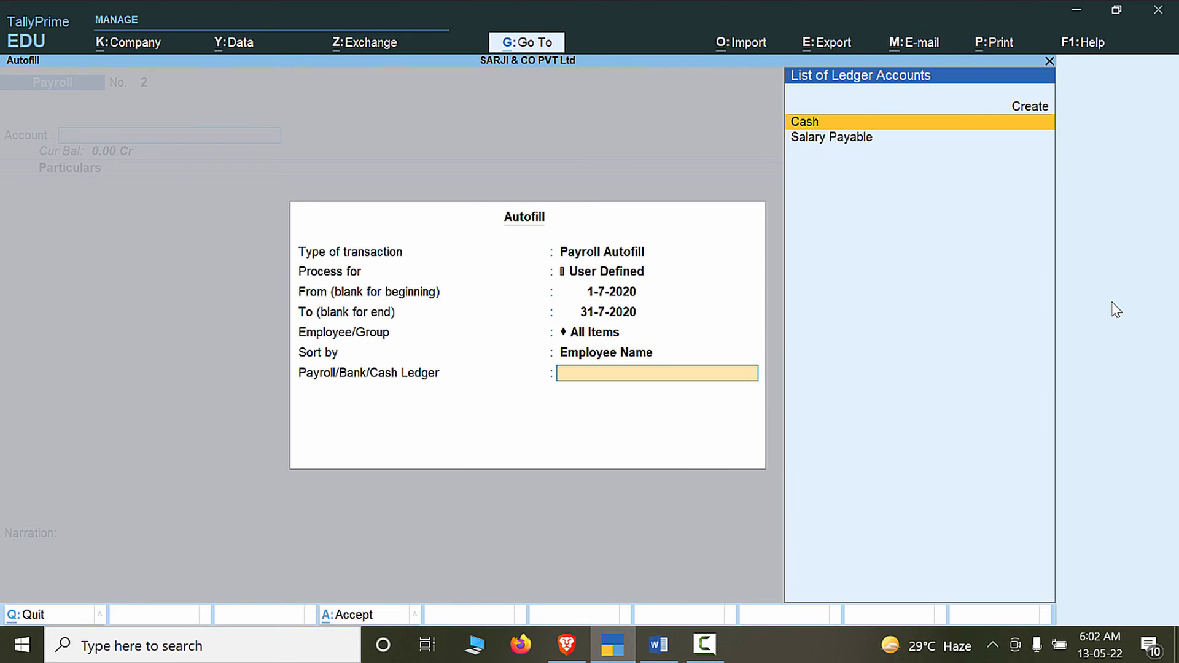
key("Return")
key("BackSpace")
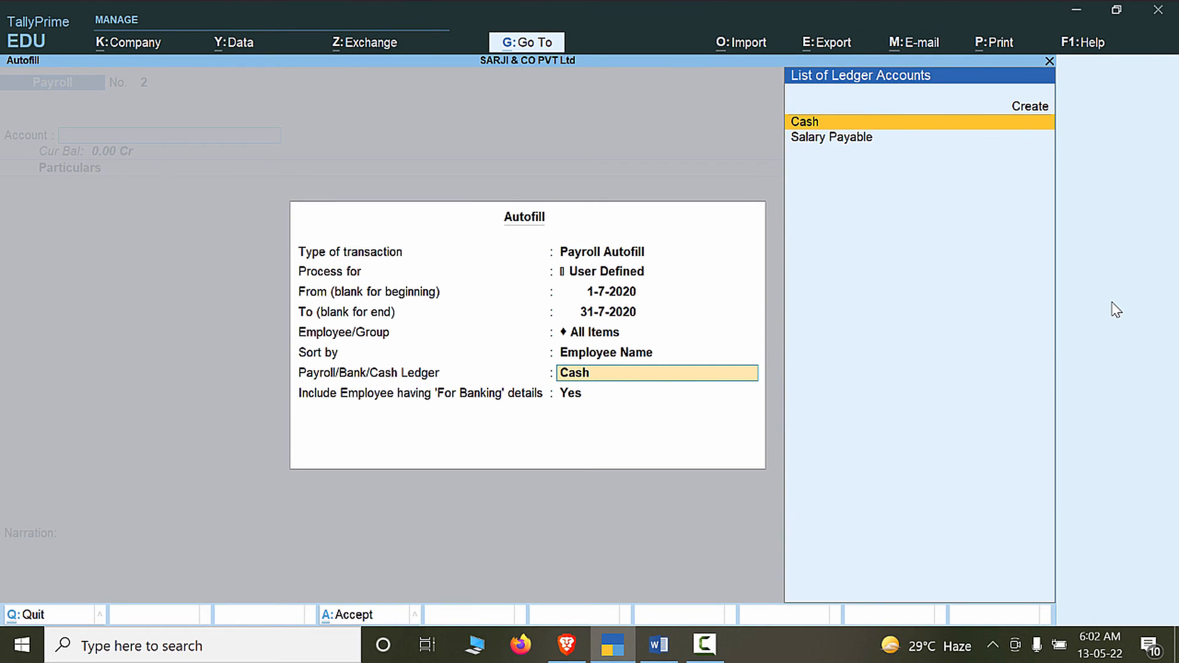
key("Down")
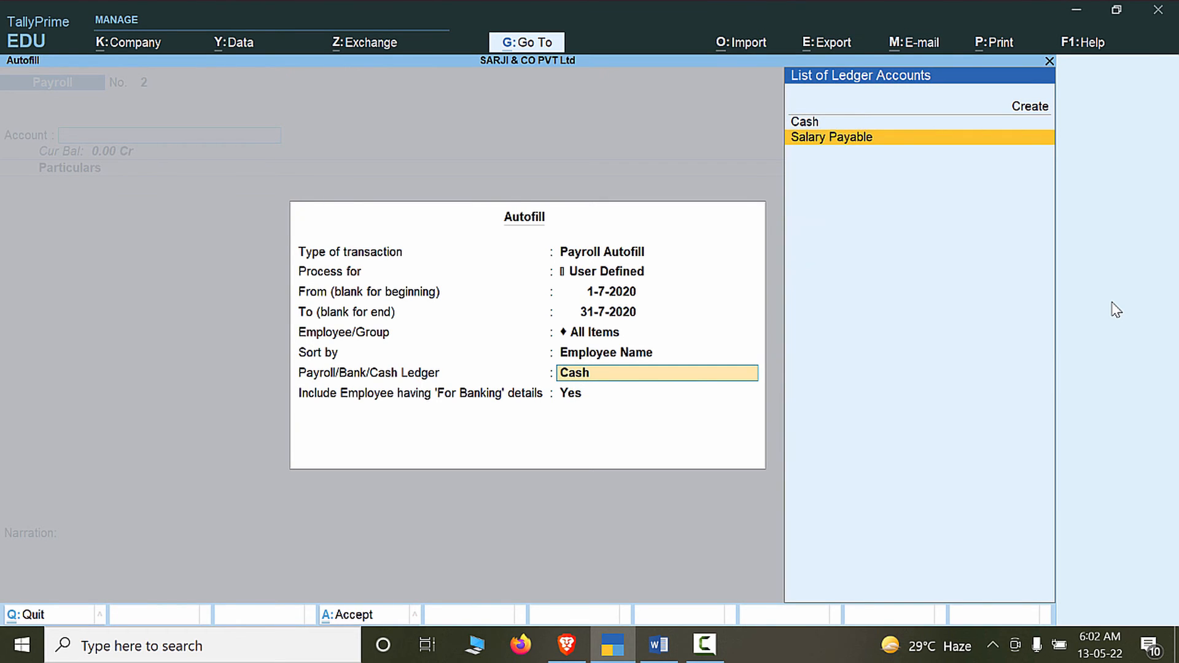
key("Return")
key("Return")
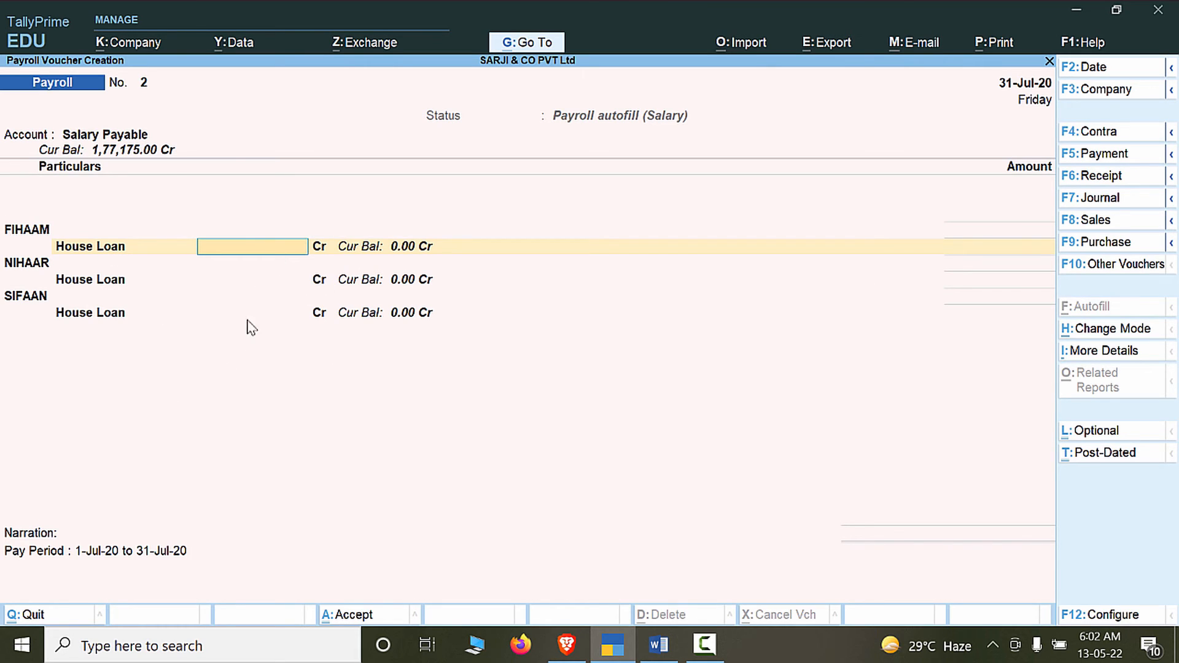
Look through the pay head tables in the Word document for the employees' house loan amounts.
key("alt+Tab")
scroll(577, 376, "up", 20)
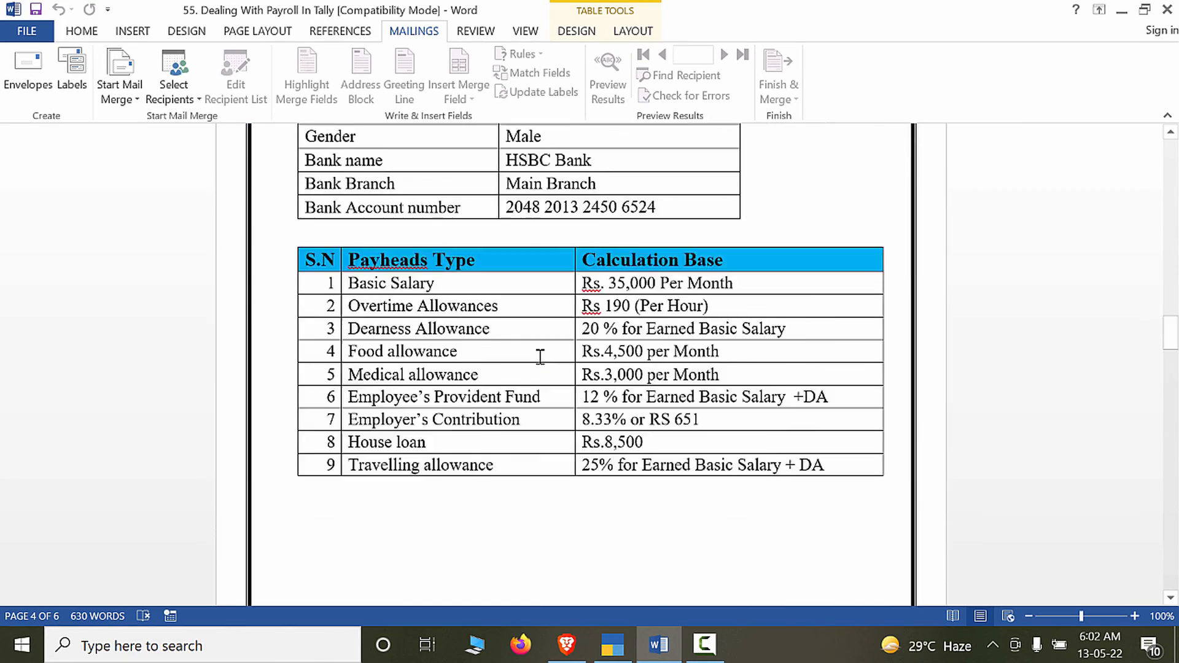
scroll(542, 363, "up", 10)
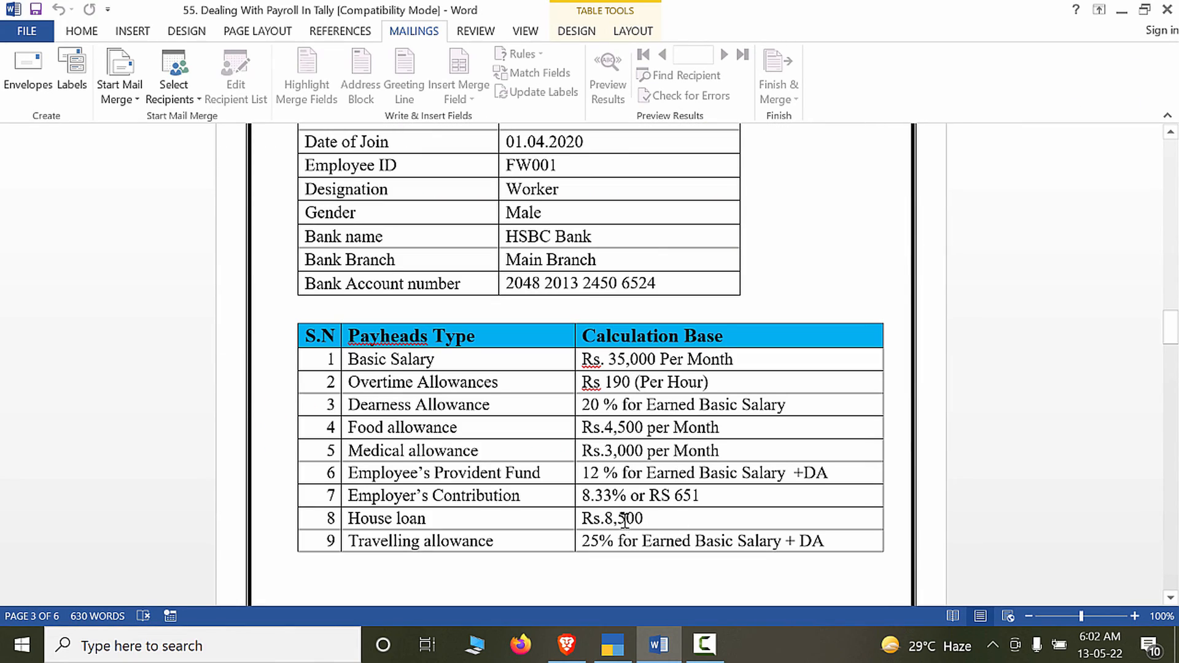
scroll(521, 372, "up", 3)
scroll(522, 373, "down", 3)
left_click(650, 519)
key("alt+Tab")
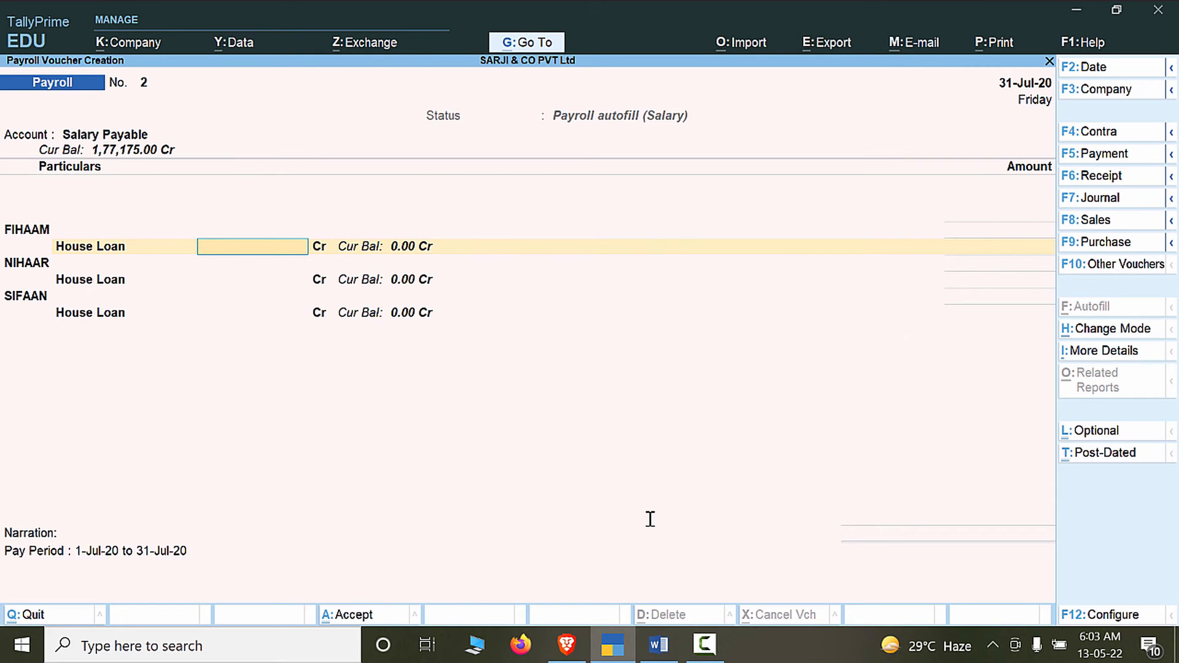
Find the first listed employee's house loan in the Word document and set that employee's House Loan to 12,500 in TallyPrime.
key("alt+Tab")
scroll(645, 517, "down", 10)
scroll(637, 515, "up", 10)
scroll(637, 515, "down", 20)
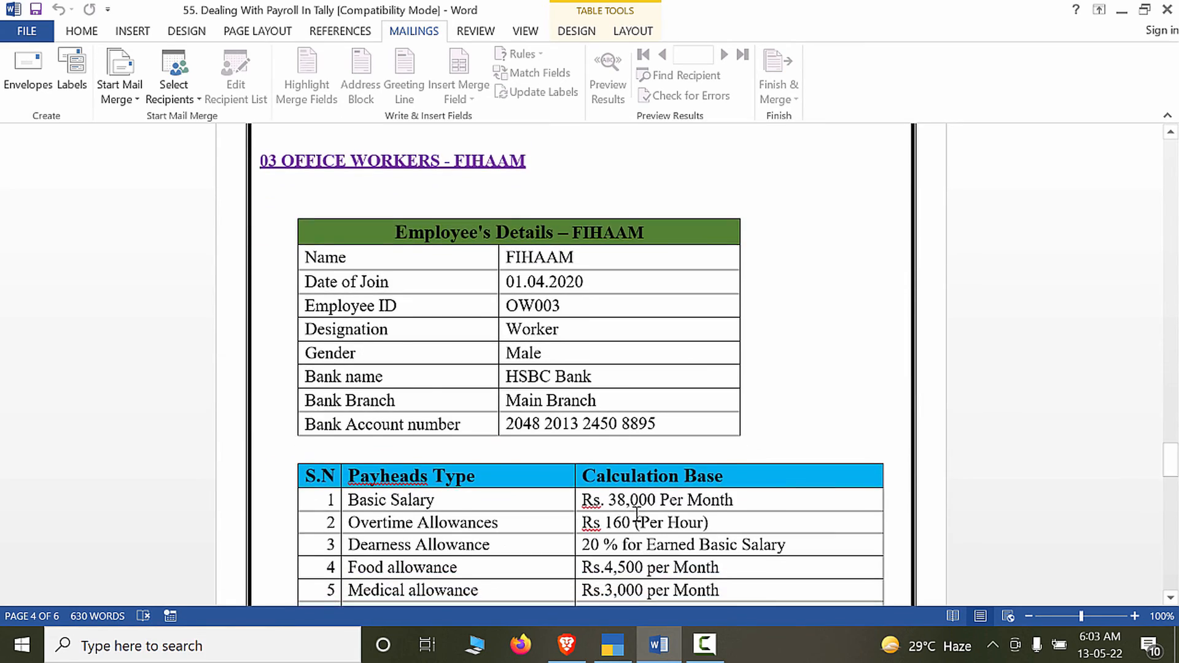
scroll(637, 515, "down", 5)
key("alt+Tab")
type("1")
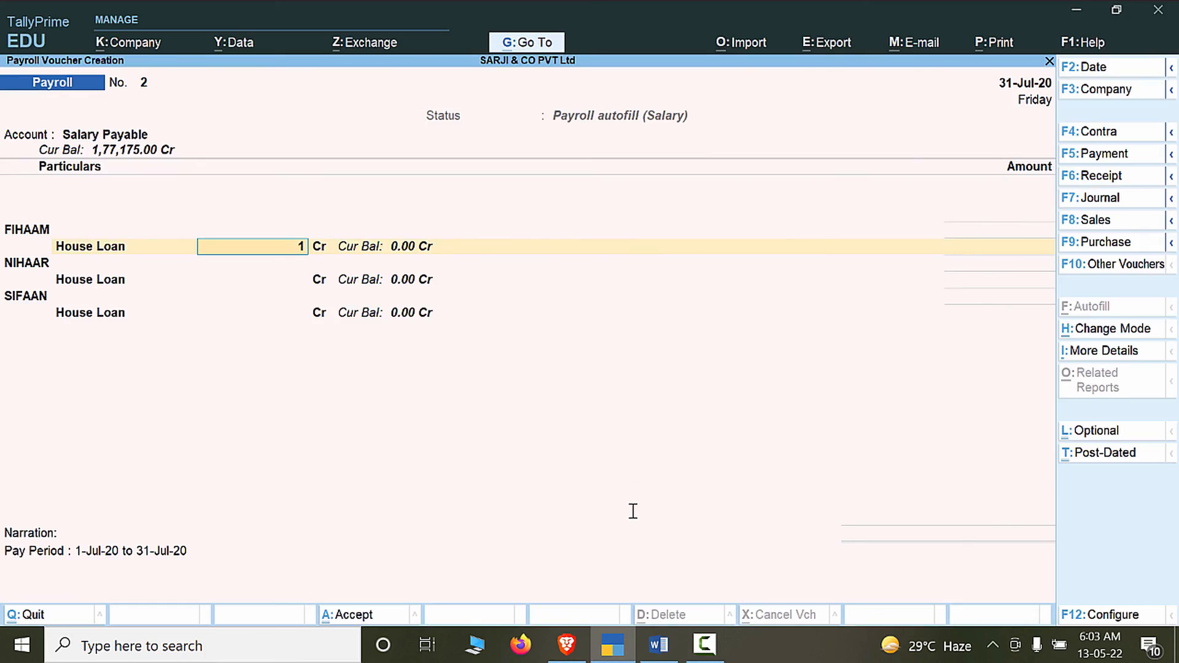
type("2500")
key("Return")
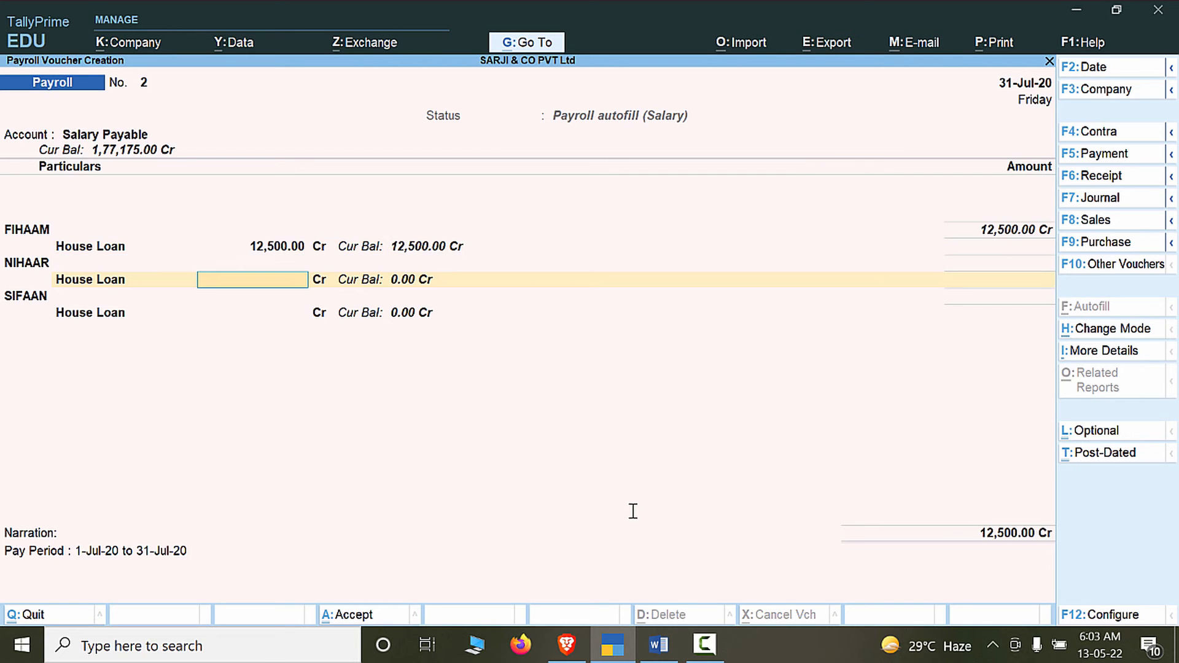
Set the second employee row's House Loan to 10,500, as given in that employee's Word pay head table.
key("alt+Tab")
scroll(633, 510, "up", 15)
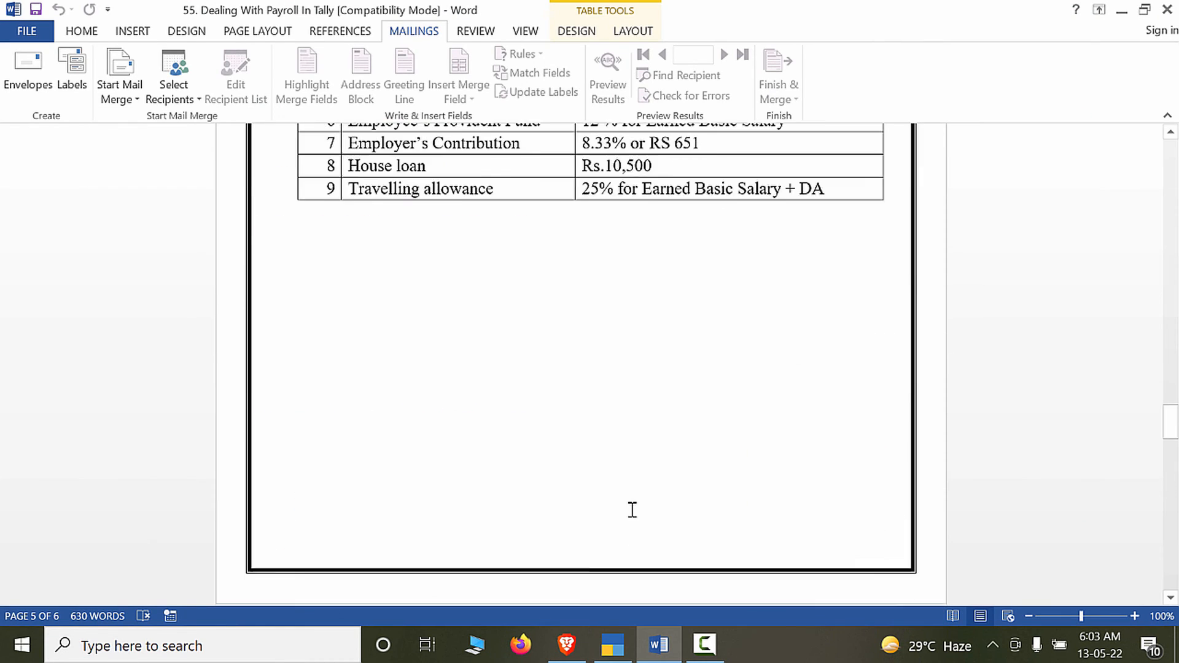
scroll(633, 511, "down", 3)
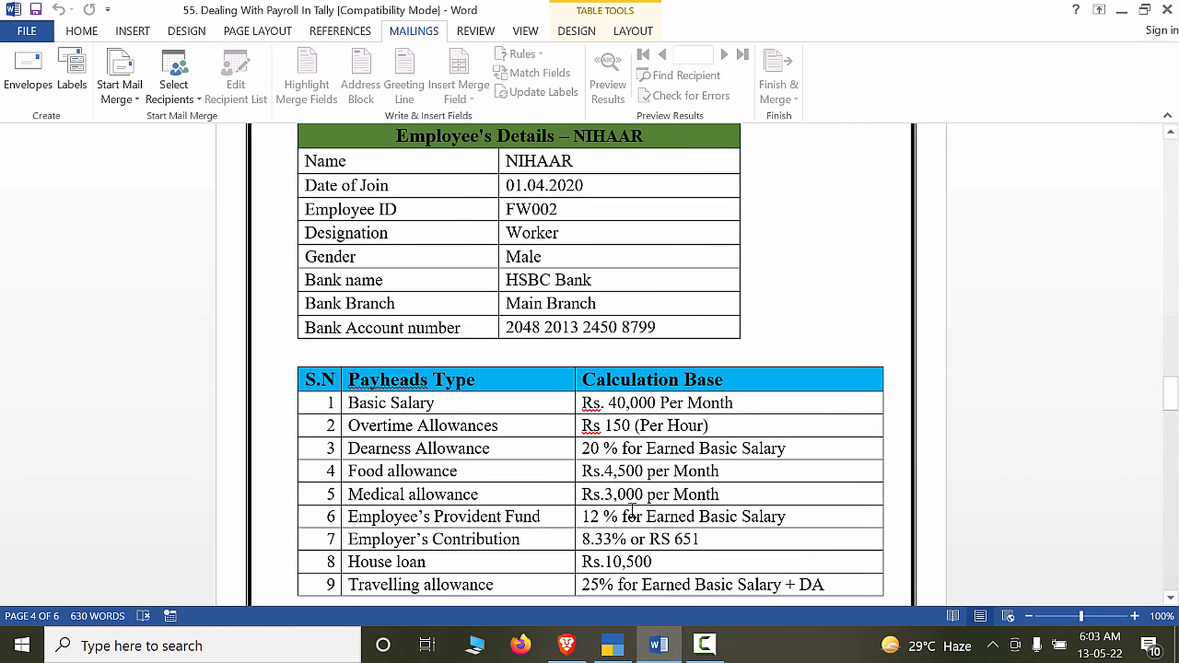
key("alt+Tab")
type("10,500")
key("Return")
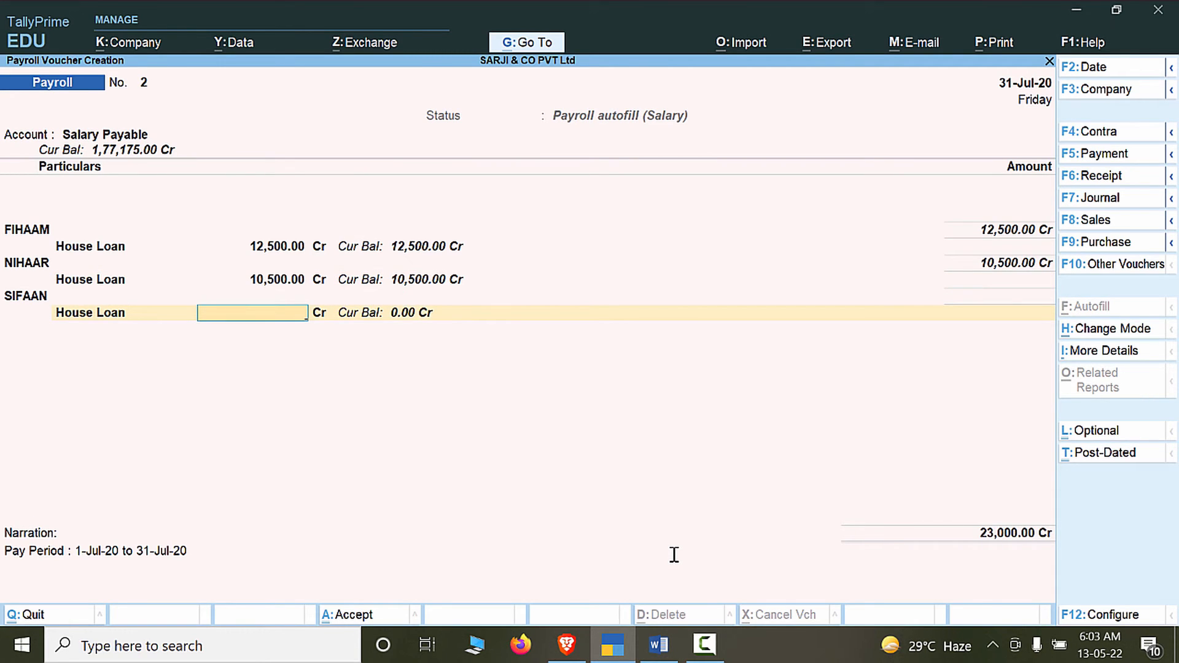
Set the third employee row's House Loan to 8,500 from the Word table and save the house loan payroll voucher.
key("alt+Tab")
scroll(673, 554, "up", 3)
scroll(674, 554, "down", 10)
scroll(668, 548, "up", 5)
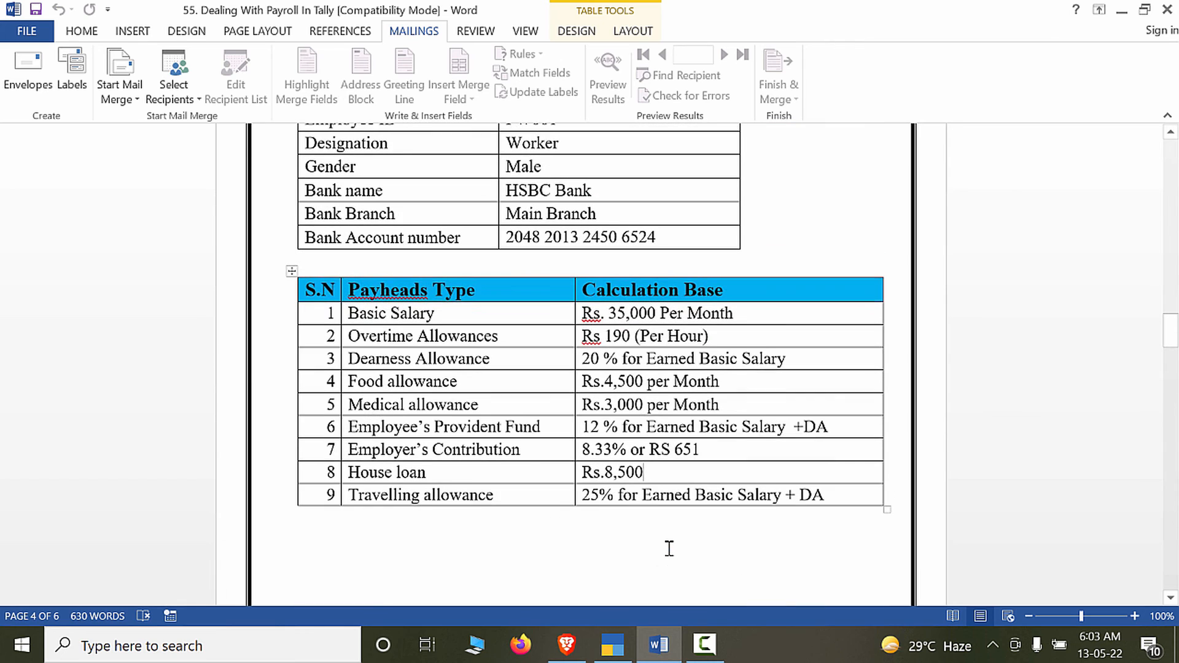
key("alt+Tab")
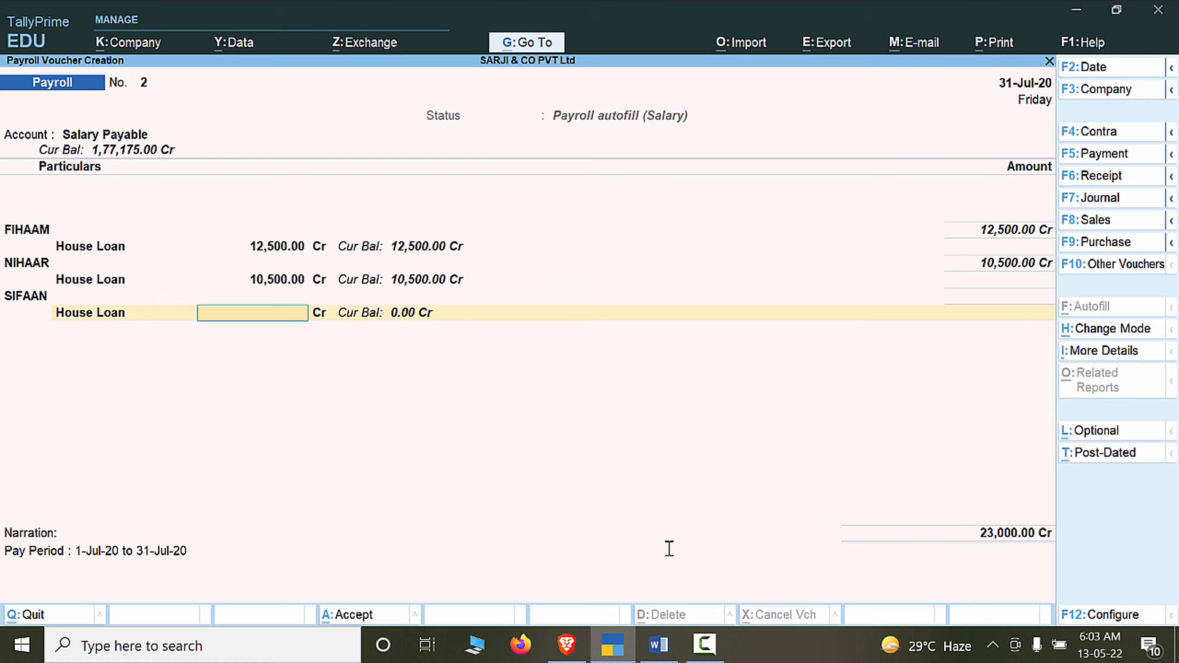
type("8,500")
key("Return")
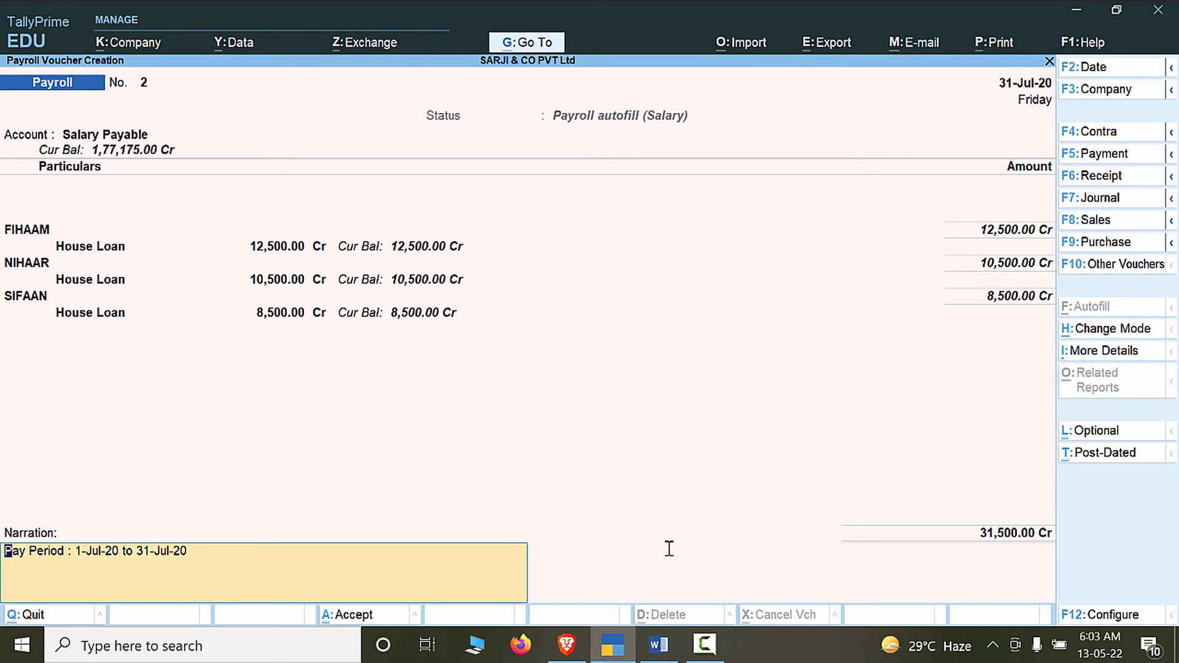
key("ctrl")
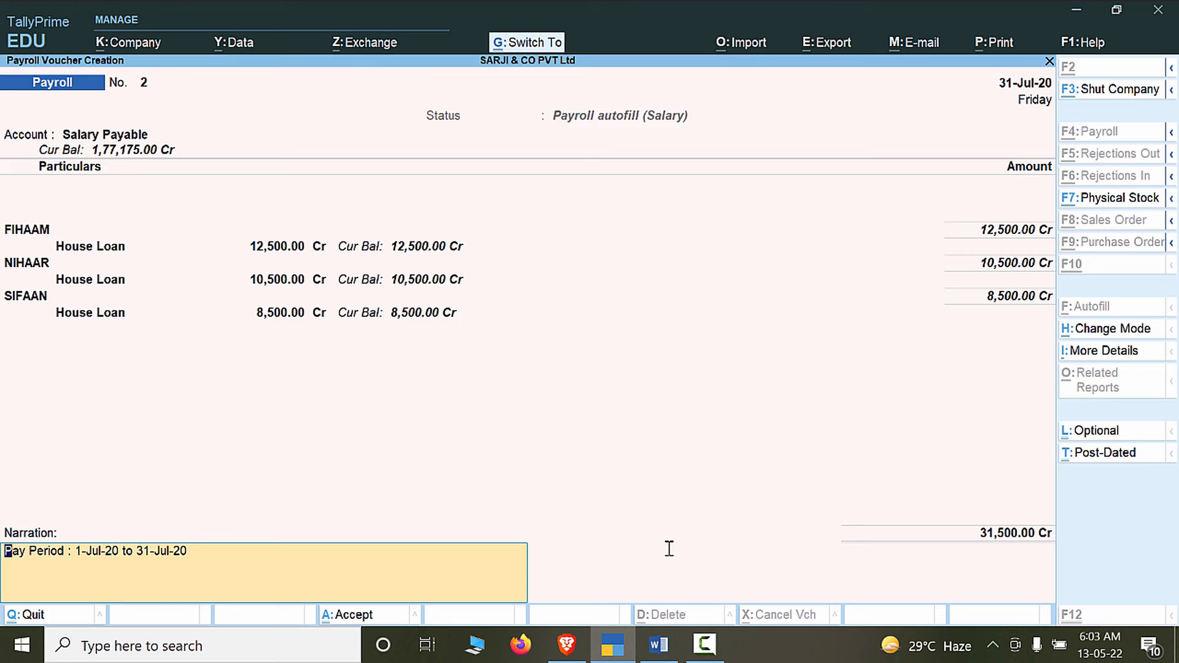
key("ctrl+a")
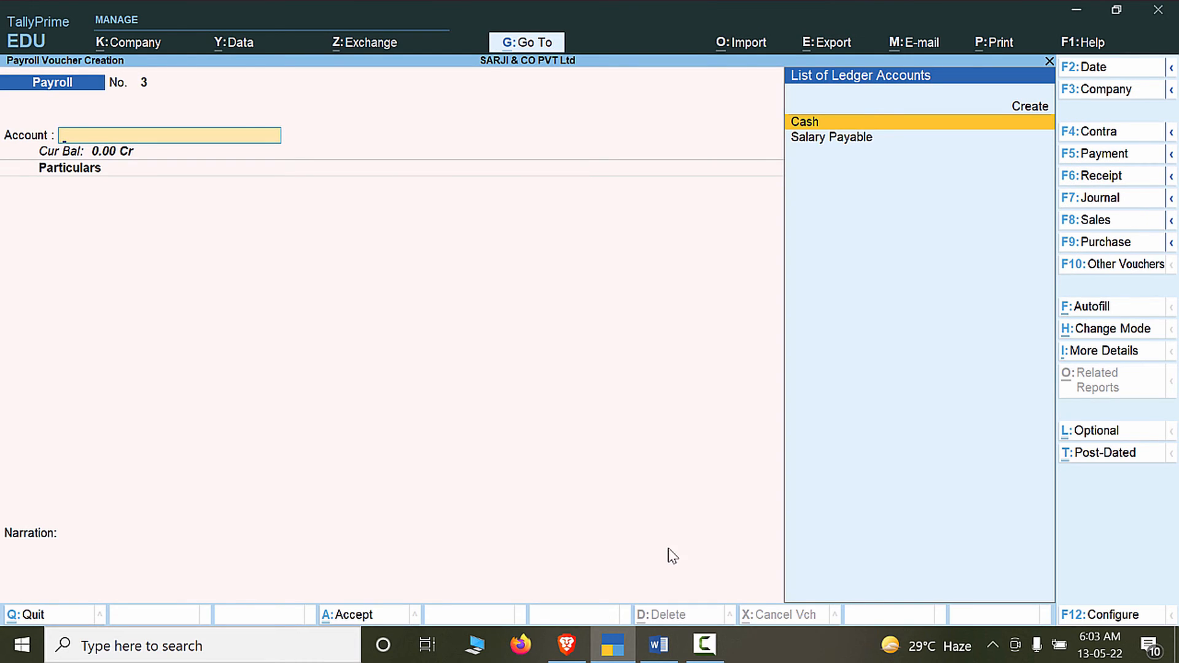
Review the house loan deduction and attendance notes and the 5 Steps for Payroll chart in Word, and return to the document's beginning.
left_click(658, 644)
scroll(770, 477, "down", 15)
scroll(770, 477, "up", 7)
scroll(770, 476, "down", 7)
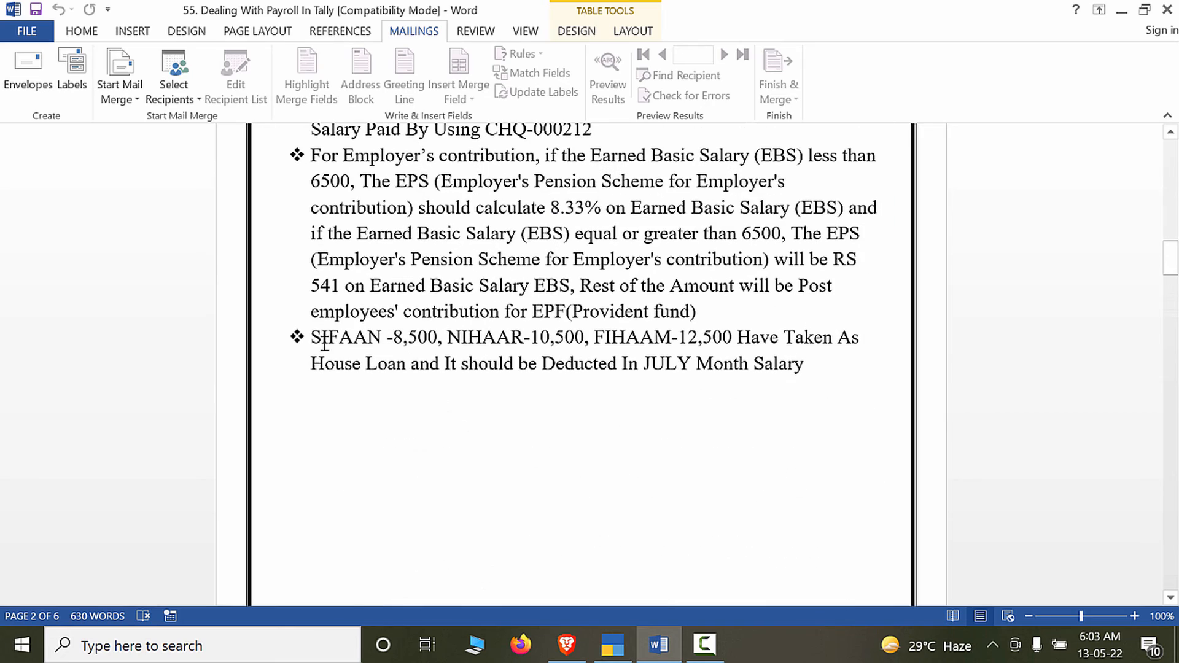
left_click_drag(313, 339, 671, 339)
scroll(687, 433, "up", 3)
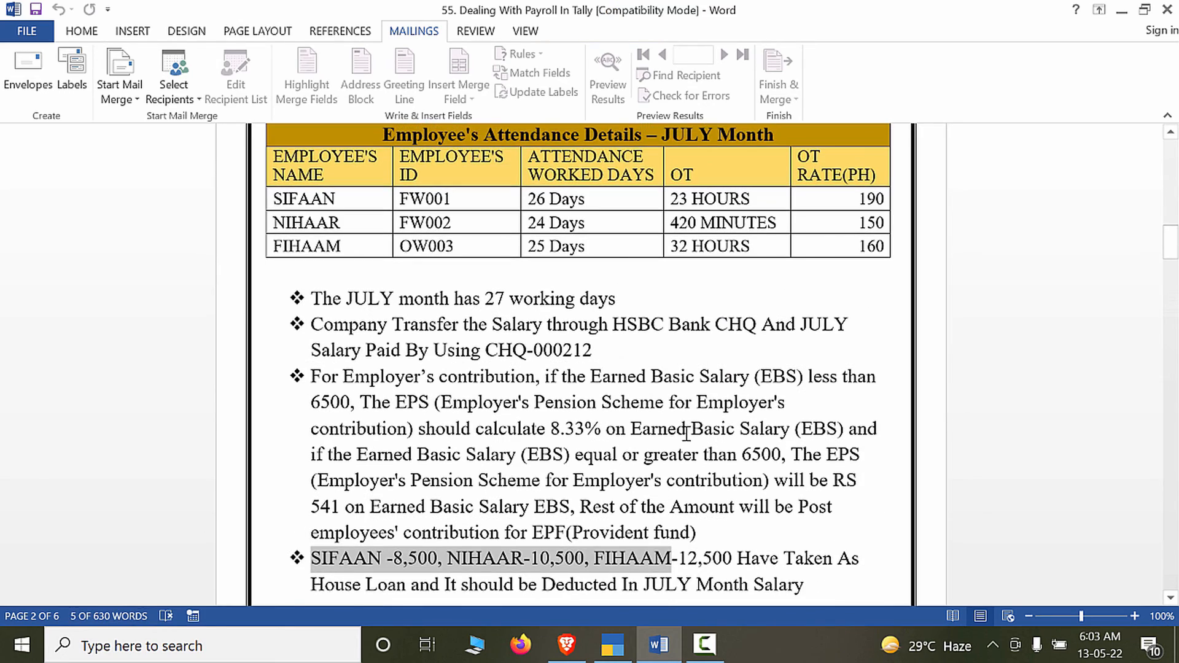
scroll(687, 433, "up", 2)
scroll(689, 439, "down", 2)
scroll(675, 362, "down", 3)
left_click(714, 406)
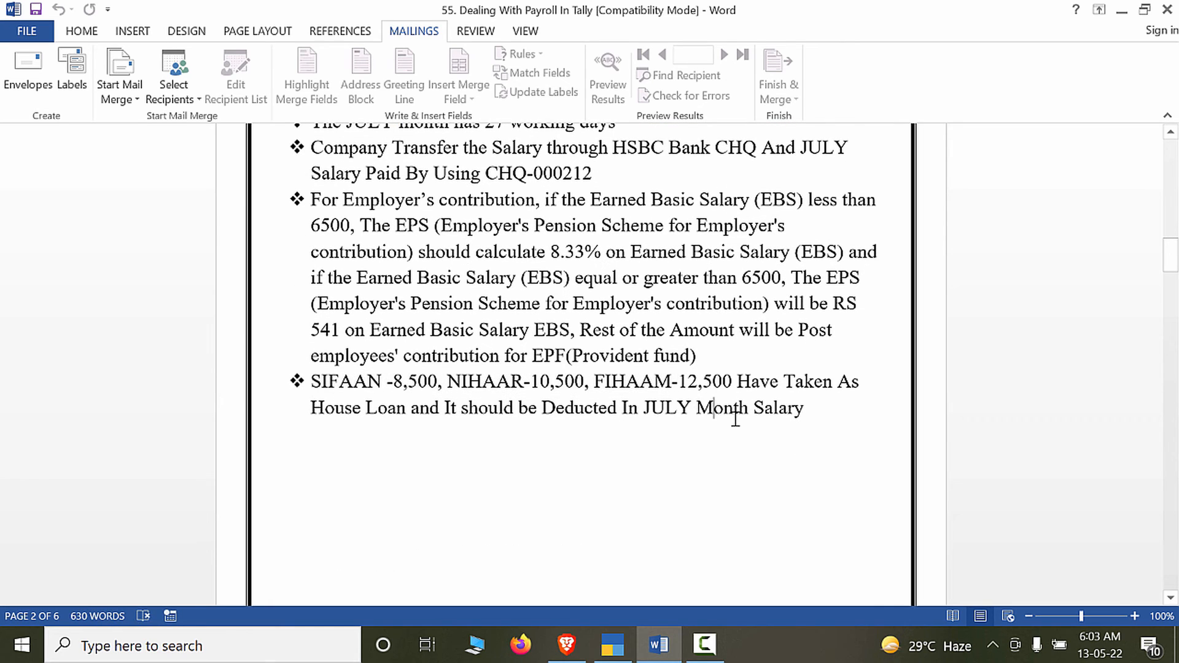
left_click_drag(1170, 255, 1170, 536)
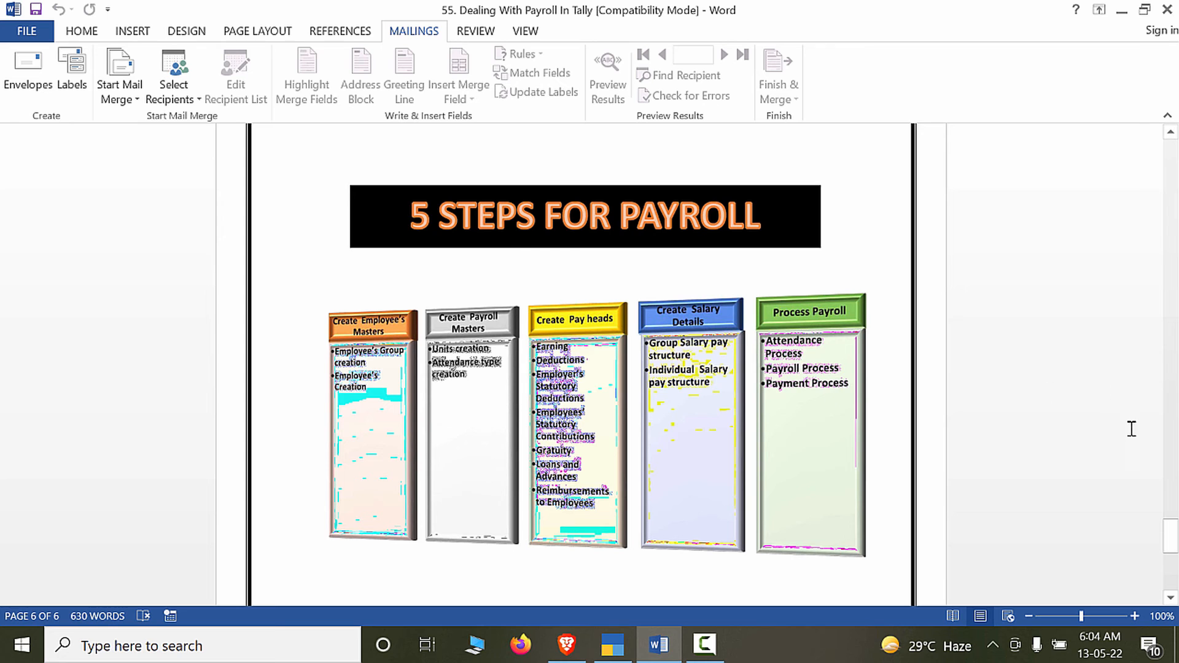
left_click_drag(1170, 536, 1171, 166)
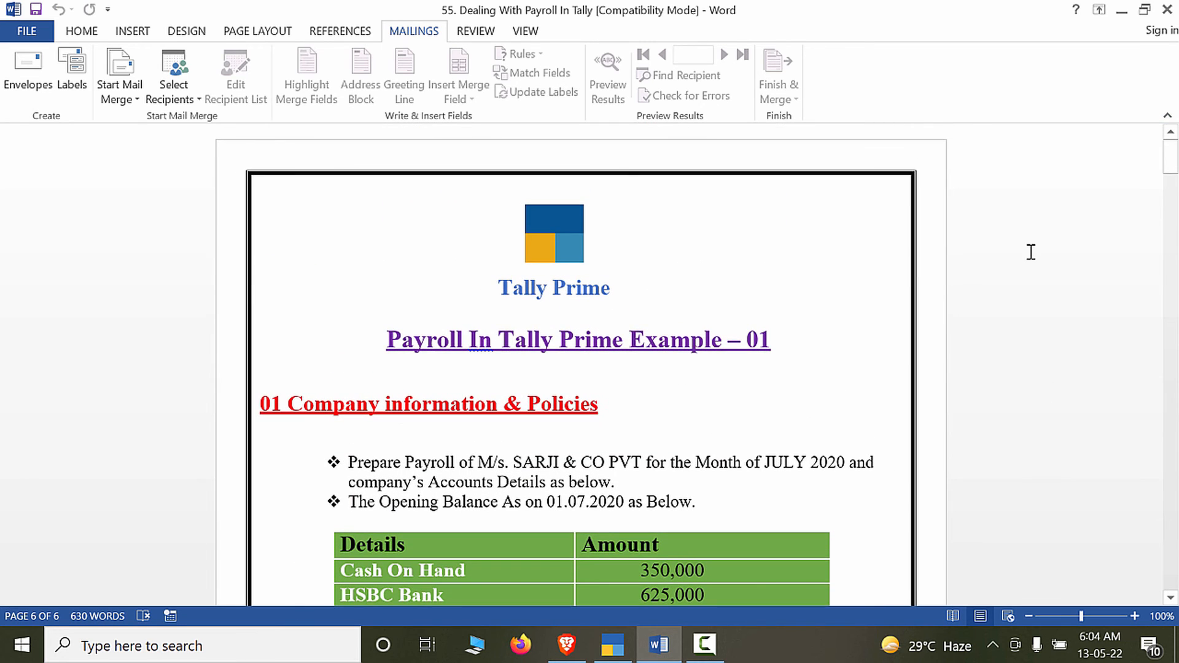
Bring the company's opening balance table into view in Word, switch to TallyPrime and leave the open voucher for the Gateway of Tally.
scroll(1029, 253, "down", 3)
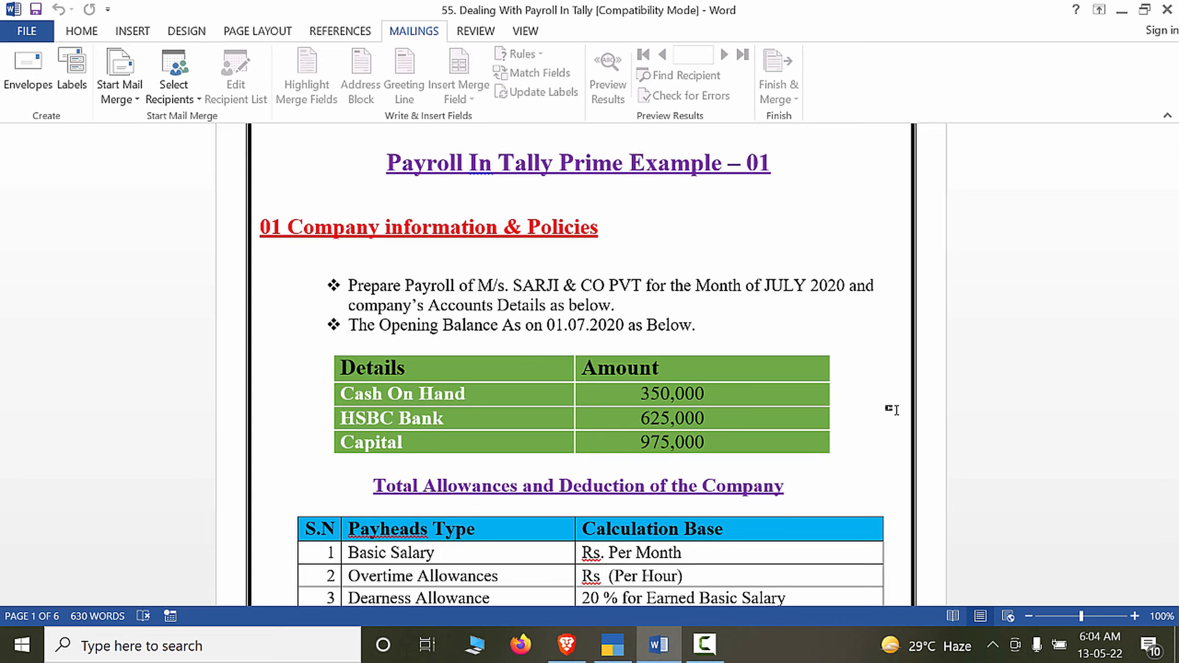
left_click(616, 652)
key("Escape")
key("y")
key("Up")
key("Up")
key("Up")
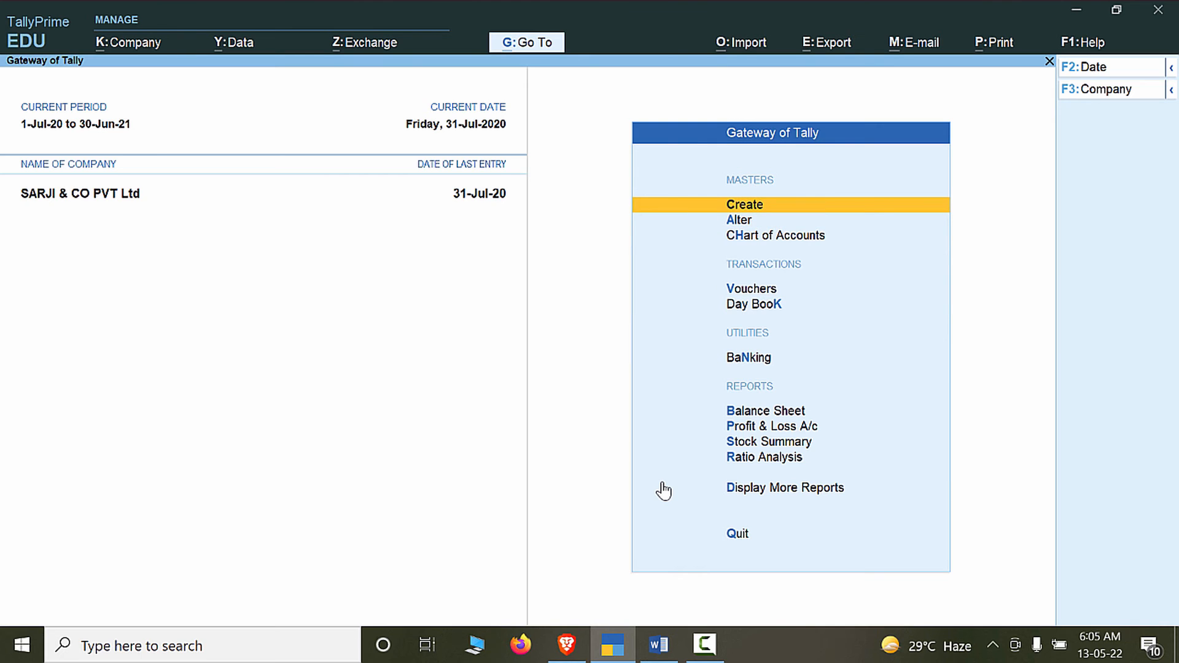
Open the Cash ledger for alteration.
key("Down")
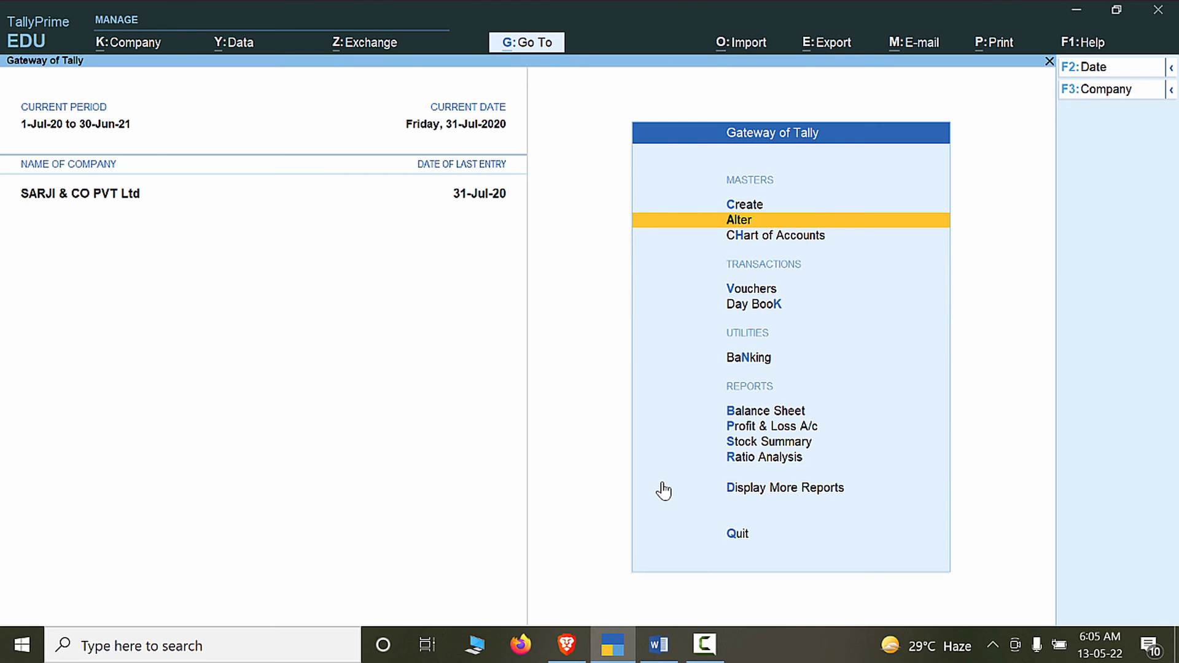
key("Return")
key("Down")
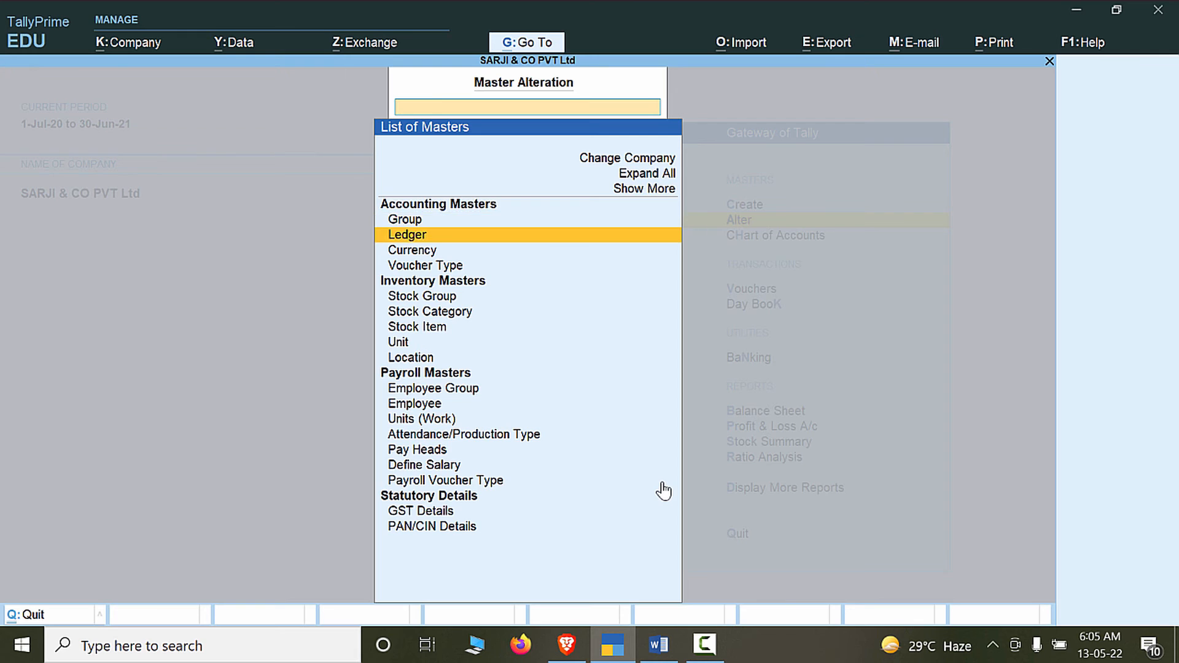
key("Return")
key("Down")
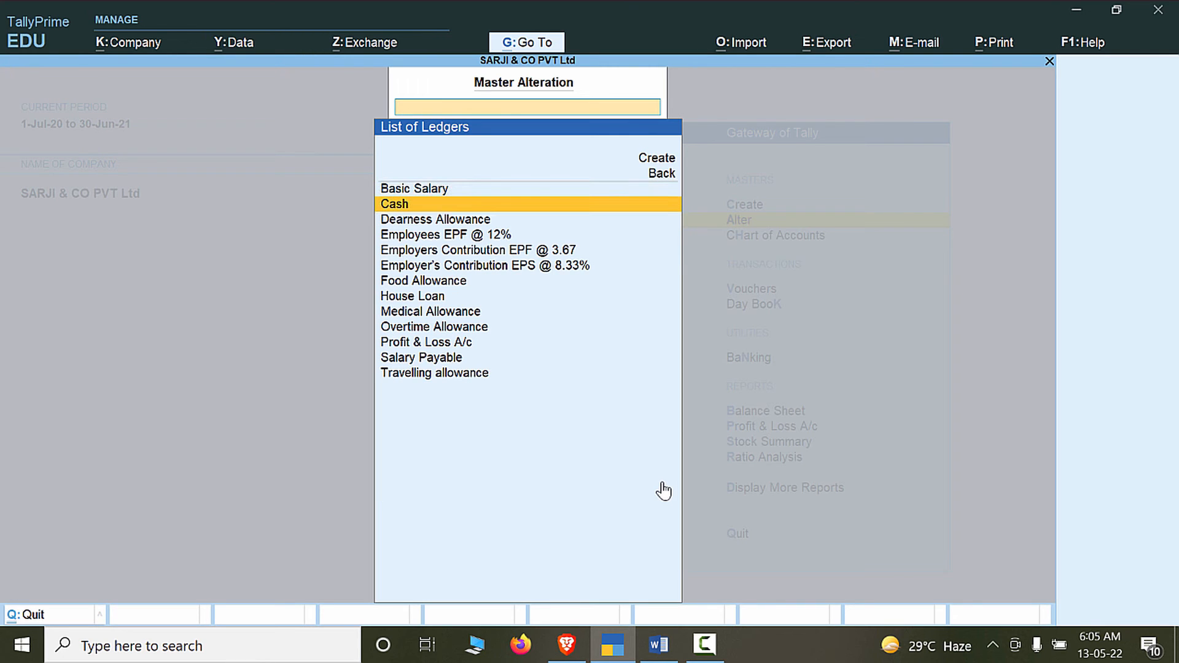
key("Return")
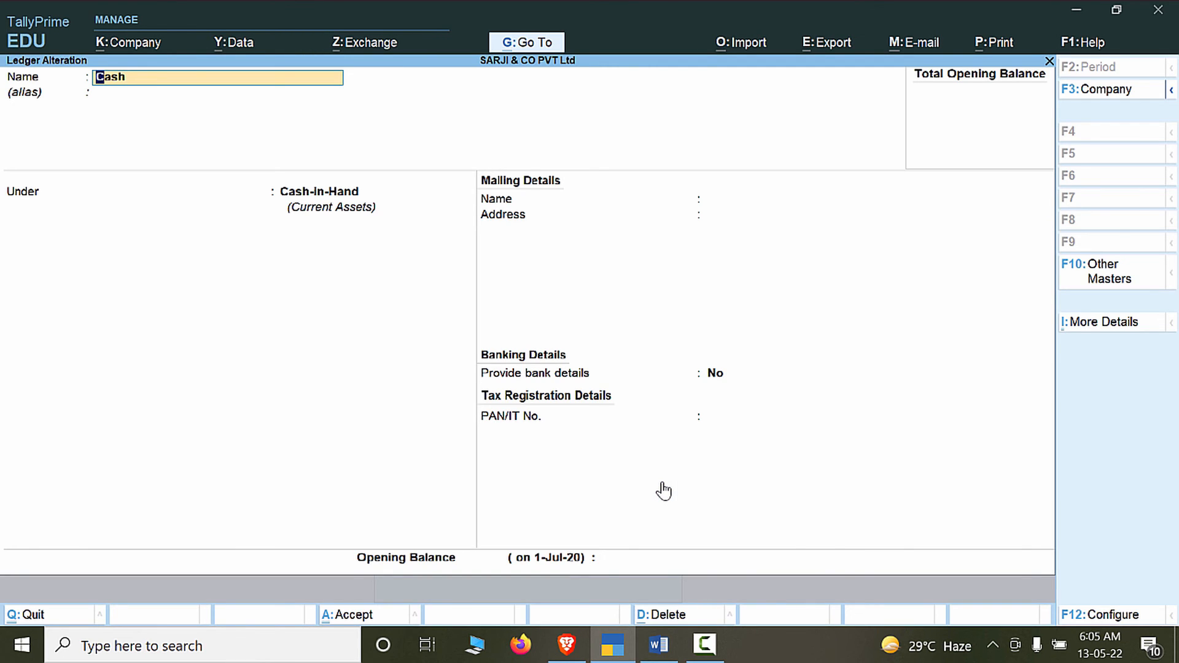
Set the Cash ledger's opening balance to 3,50,000 Dr from the Word table and save the ledger.
key("Return")
key("Return")
key("Return")
key("Return")
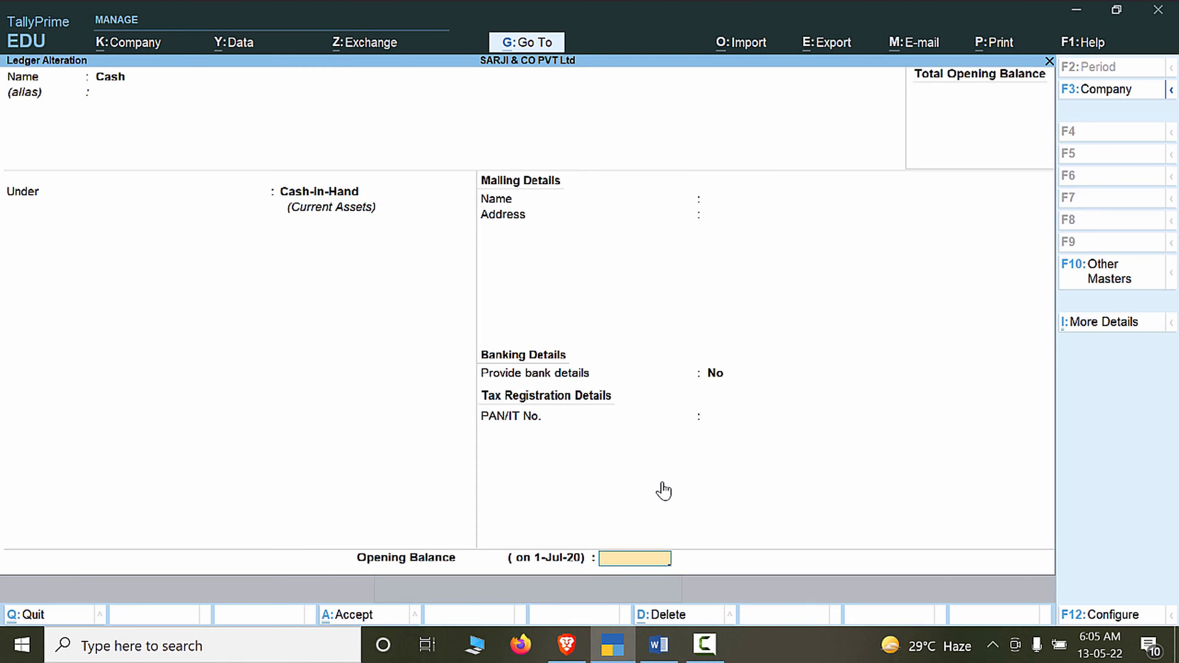
key("alt+Tab")
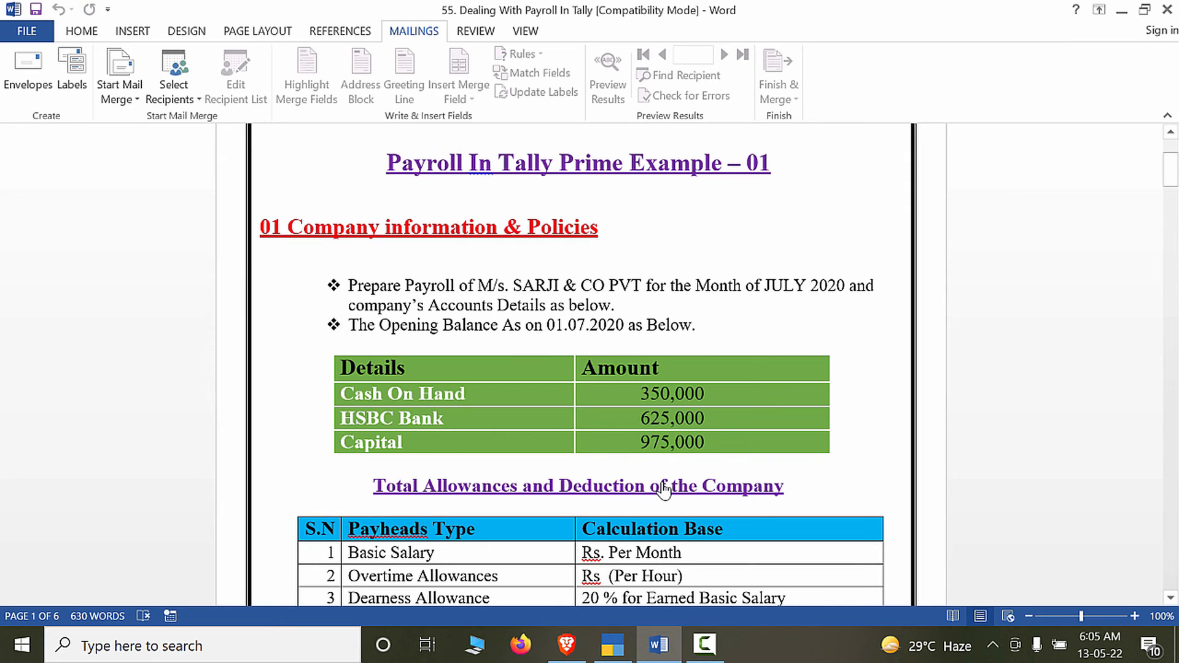
key("alt+Tab")
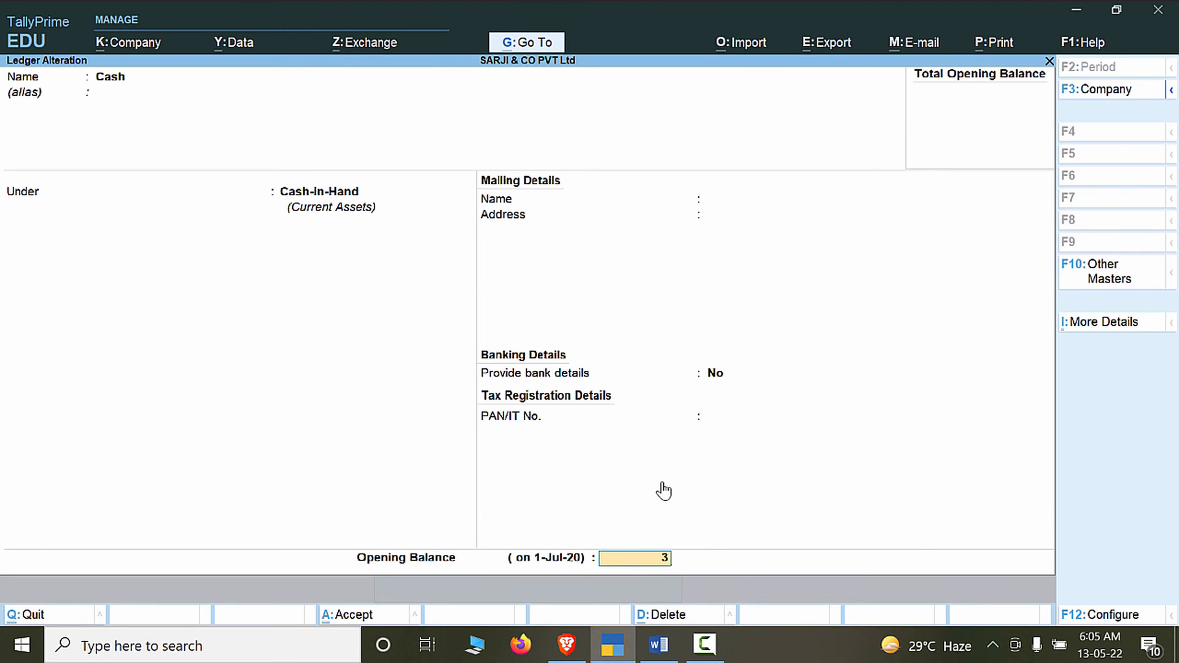
type("3,50,000")
key("Return")
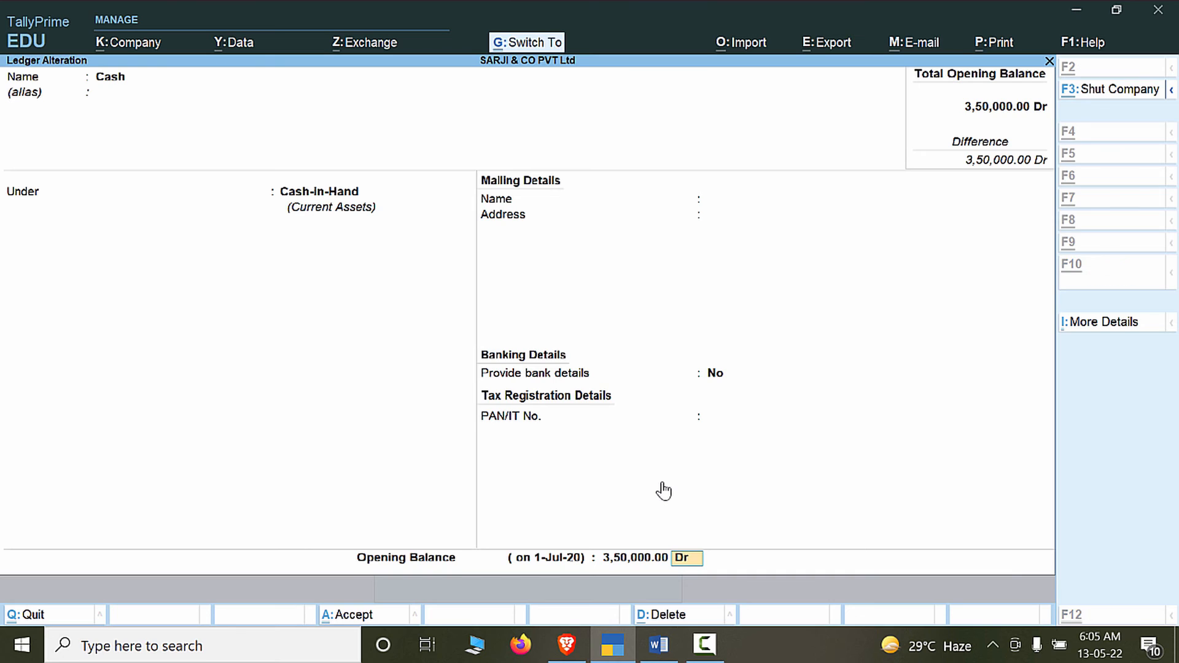
key("ctrl+a")
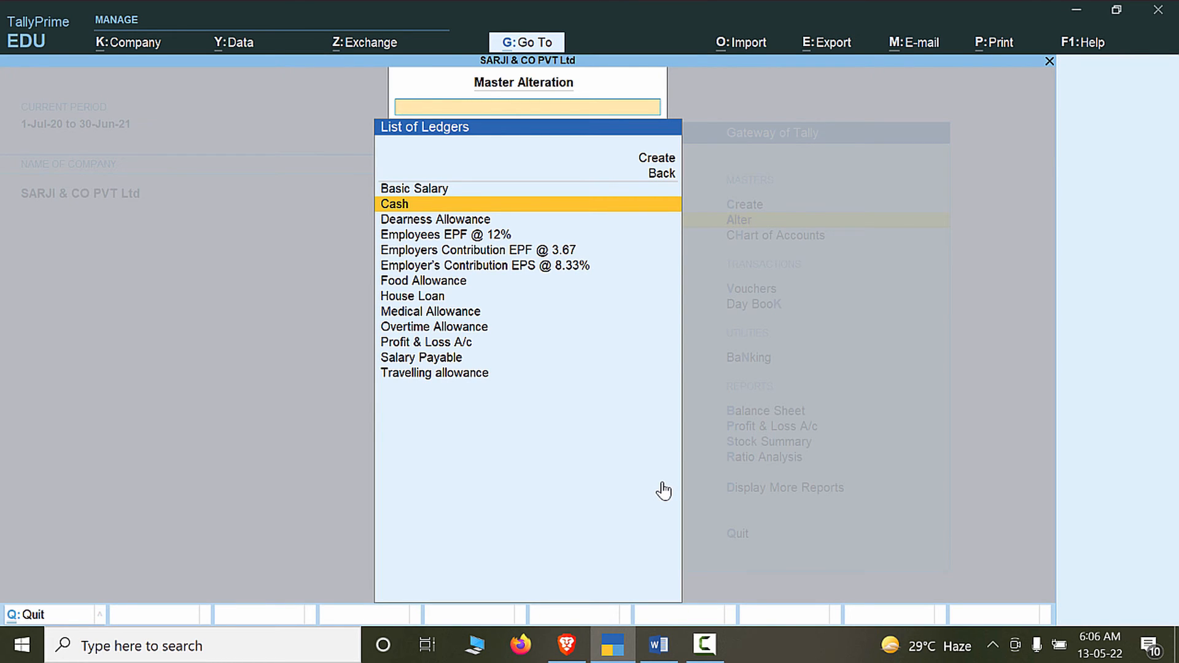
Start a new ledger from the list of ledgers and name it HSBC Bank.
key("Down")
key("Down")
key("Down")
key("Down")
key("Down")
key("Down")
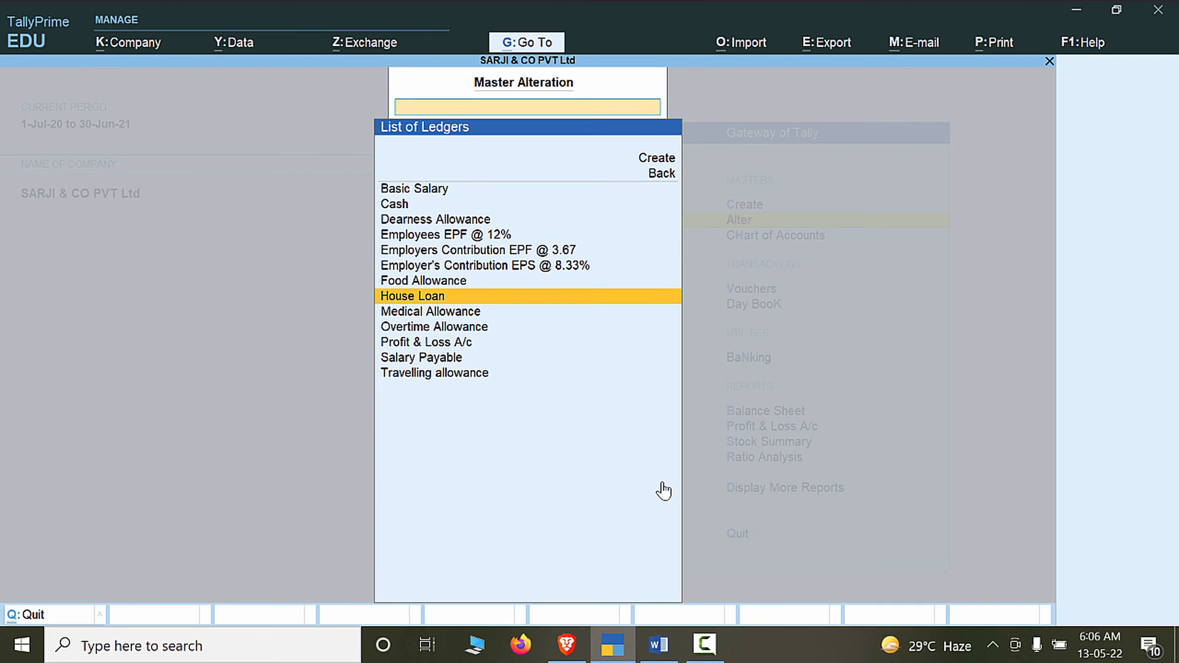
key("Up")
key("Up")
key("Up")
key("Up")
key("Up")
key("Up")
key("Up")
key("Up")
key("Up")
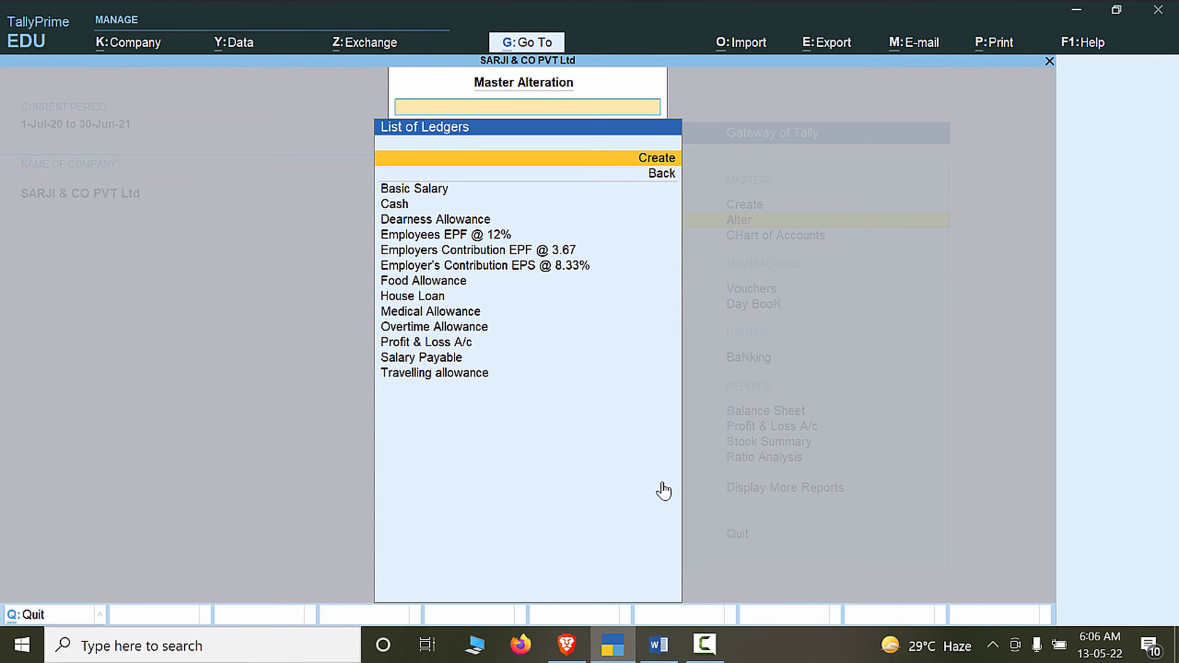
key("Return")
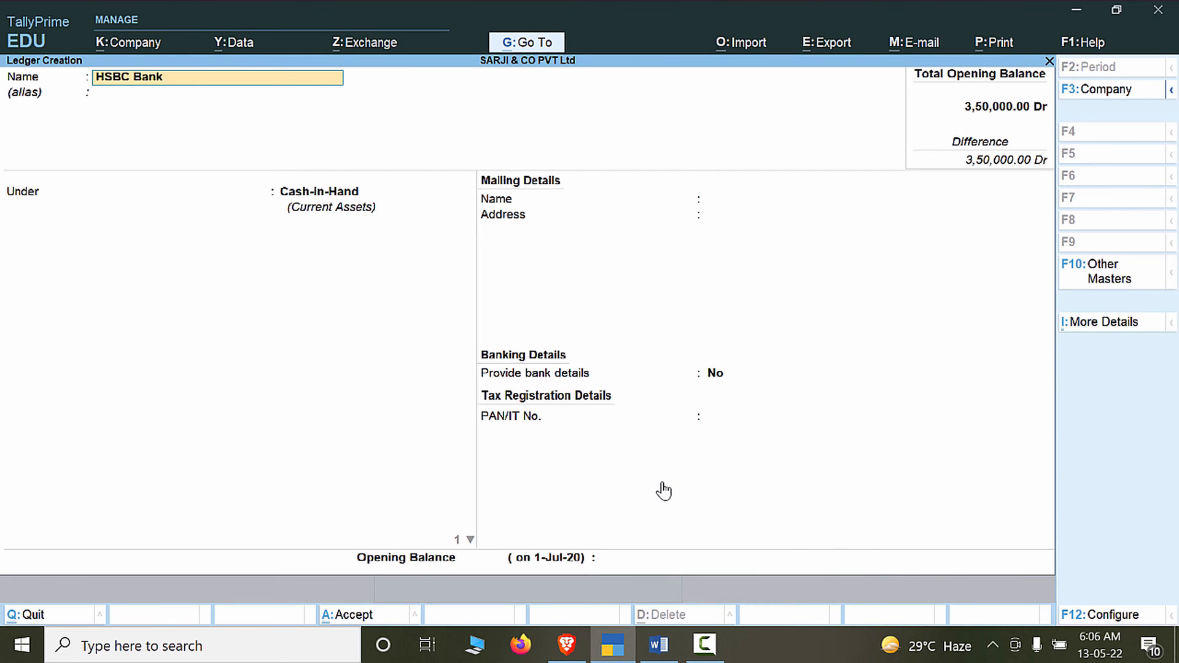
Place the HSBC Bank ledger under the Bank Accounts group.
key("Return")
key("Return")
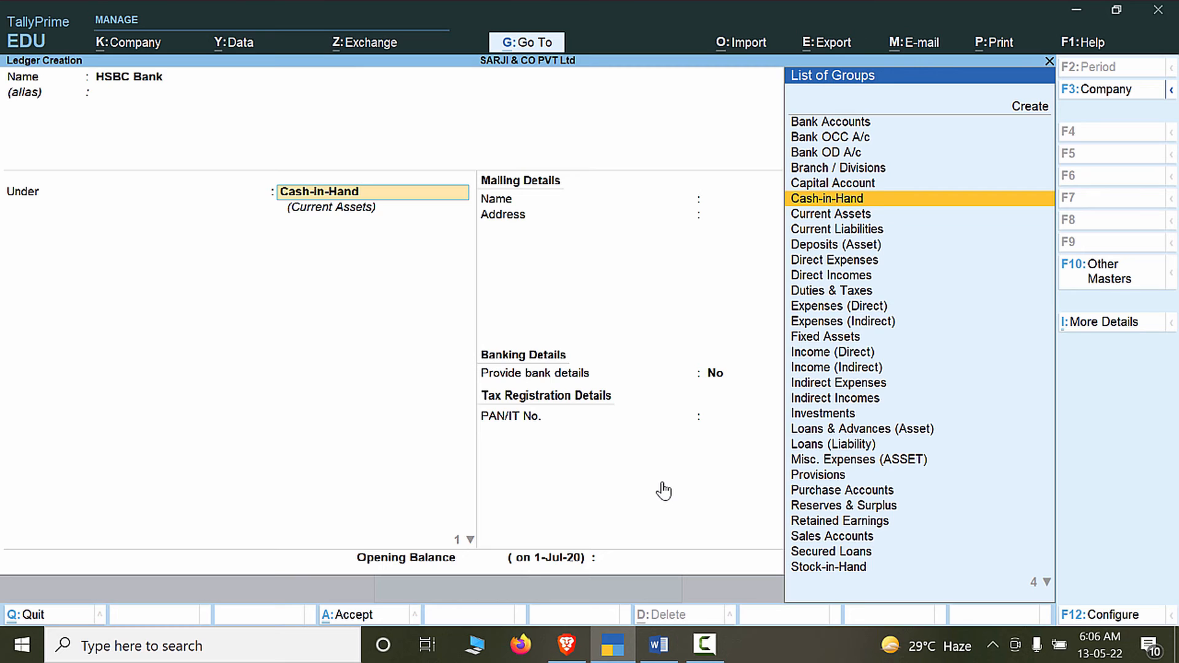
key("Up")
key("Up")
key("Up")
key("Up")
key("Up")
key("Return")
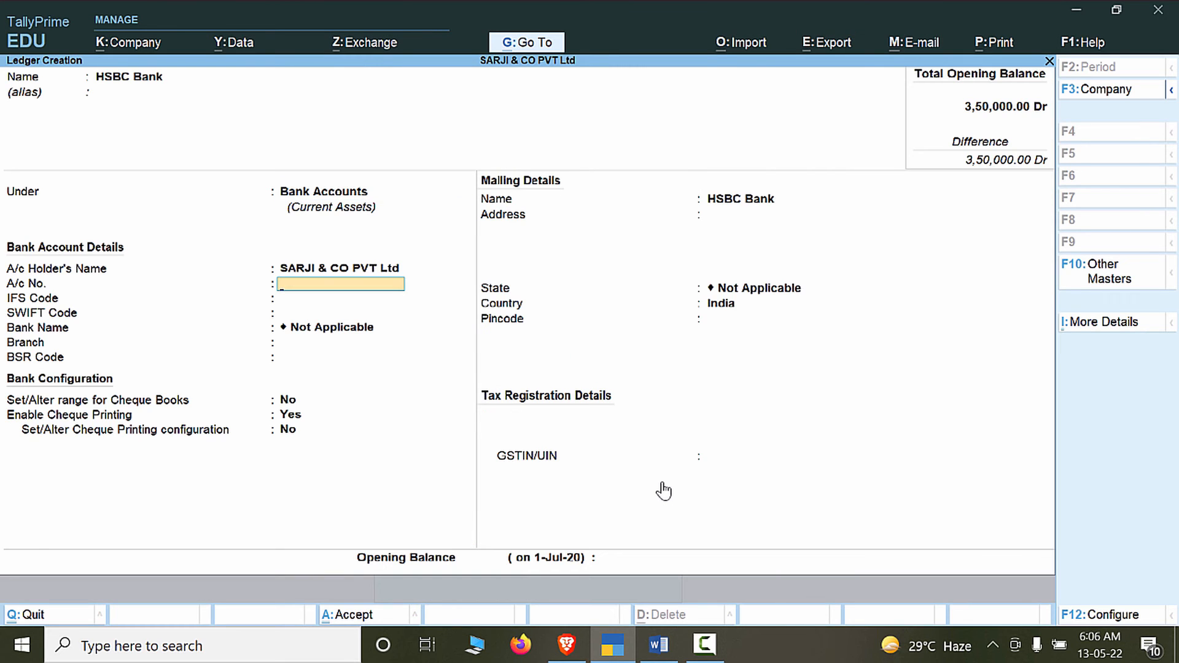
Leave the HSBC Bank account details blank and keep the default cheque book and cheque printing settings.
key("Return")
key("Return")
key("Return")
key("Return")
key("Return")
key("Return")
key("Return")
key("Return")
key("Return")
key("Return")
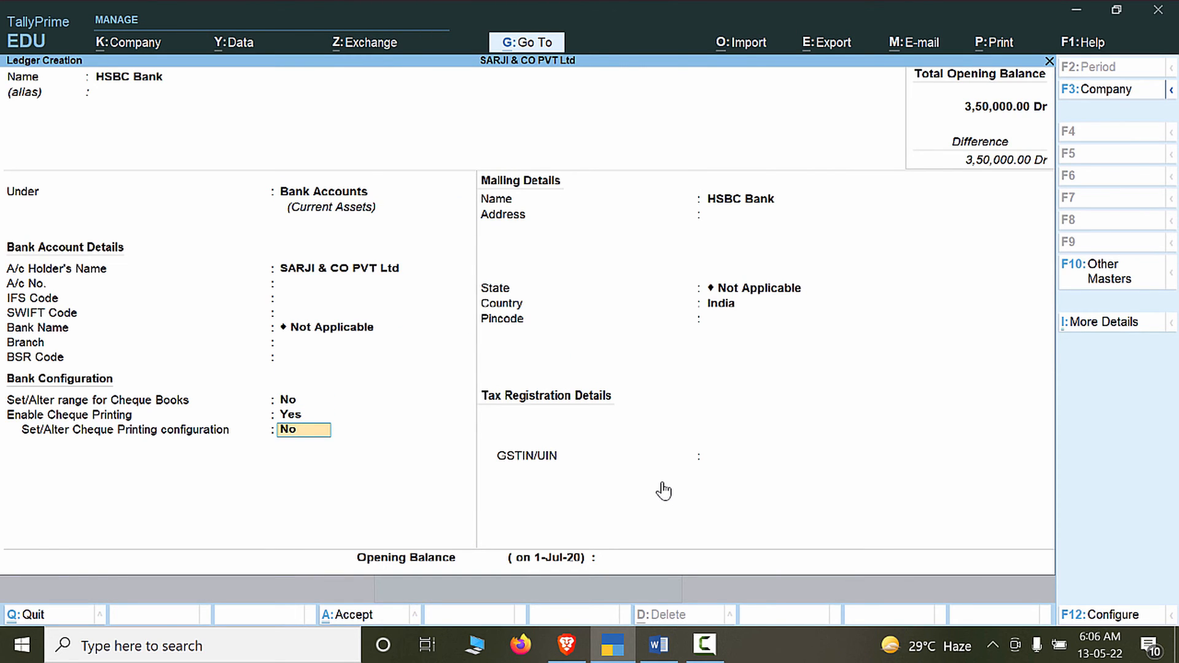
key("Return")
Copy the HSBC Bank amount from Word as the ledger's opening balance, 6,25,000 Dr, save it and return to the list of ledgers.
key("alt+Tab")
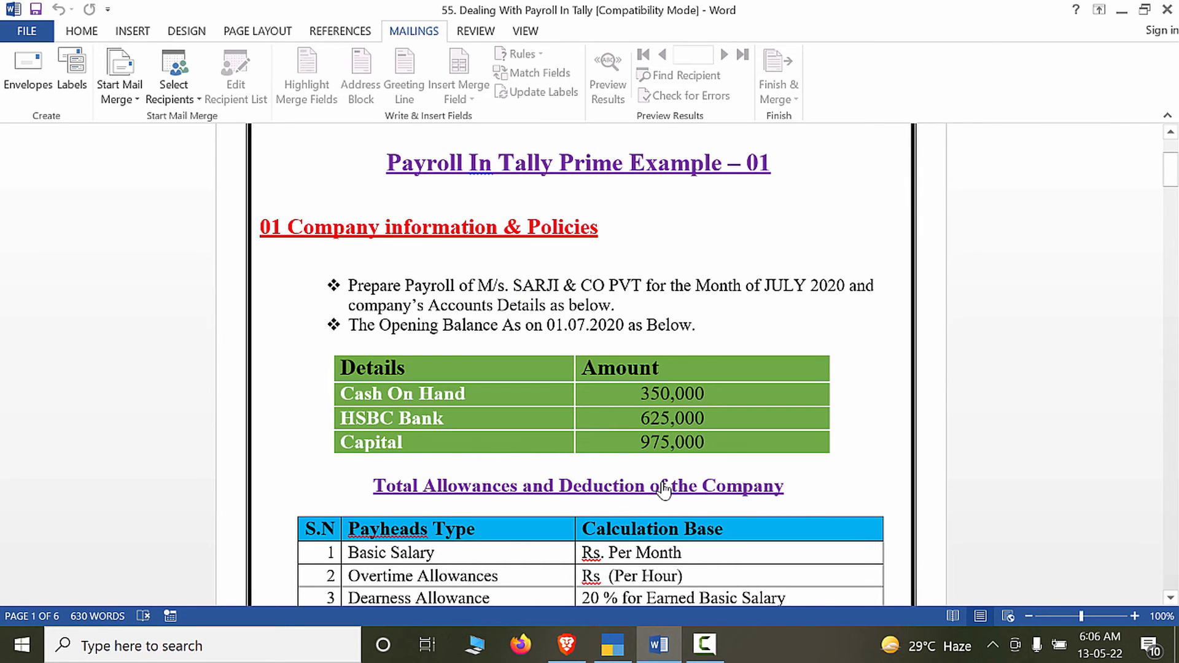
key("alt+Tab")
key("alt+Tab")
left_click_drag(706, 418, 643, 418)
key("ctrl+c")
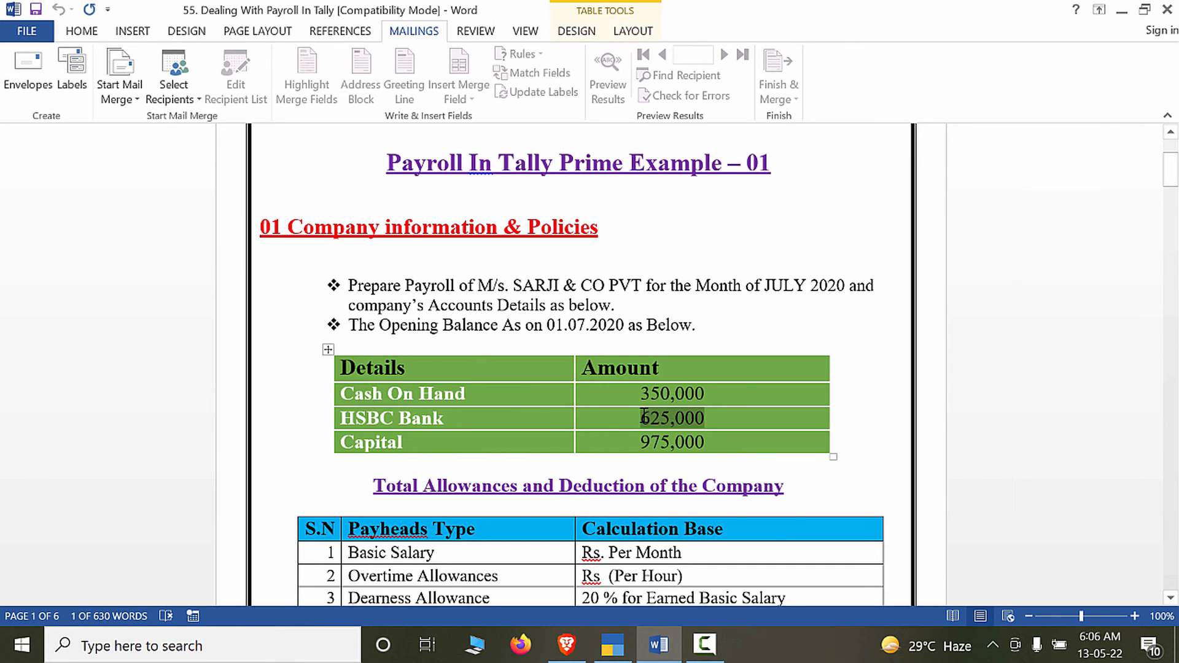
key("alt+Tab")
key("ctrl+alt+v")
key("Return")
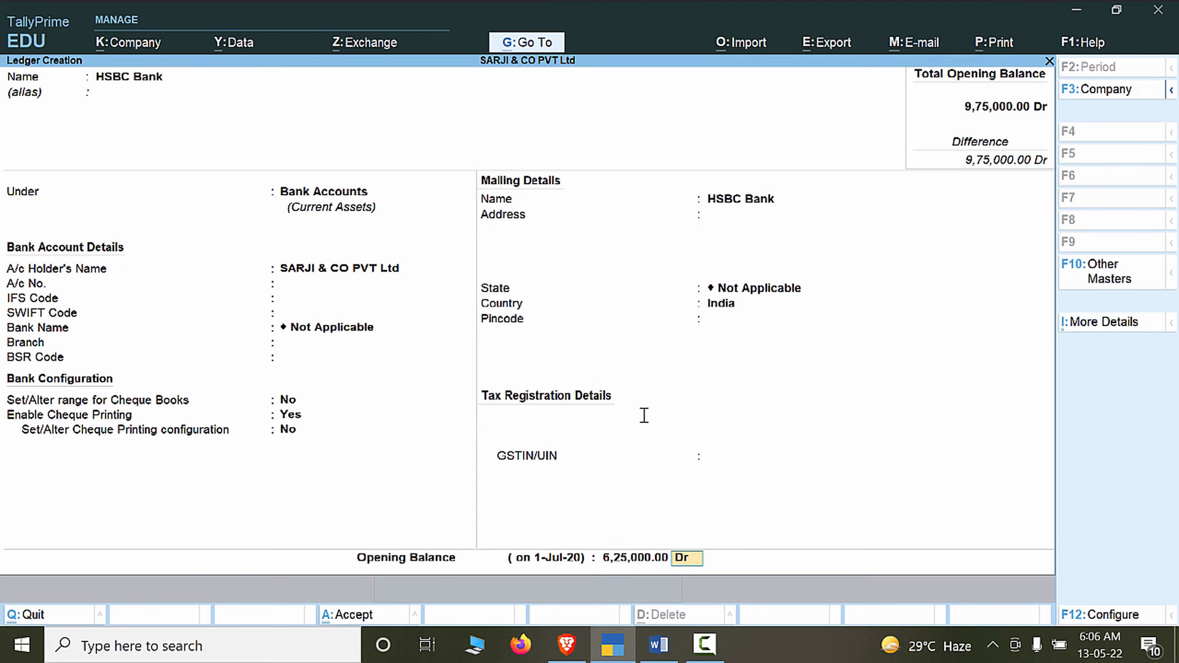
key("ctrl")
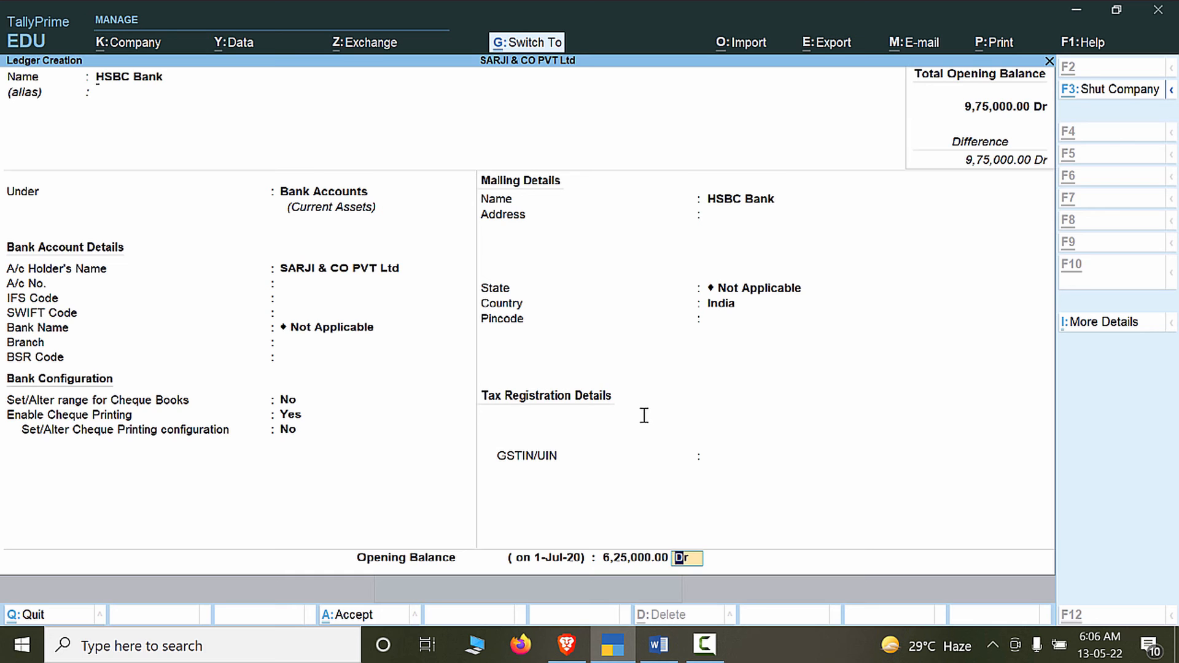
key("ctrl+a")
key("Escape")
key("y")
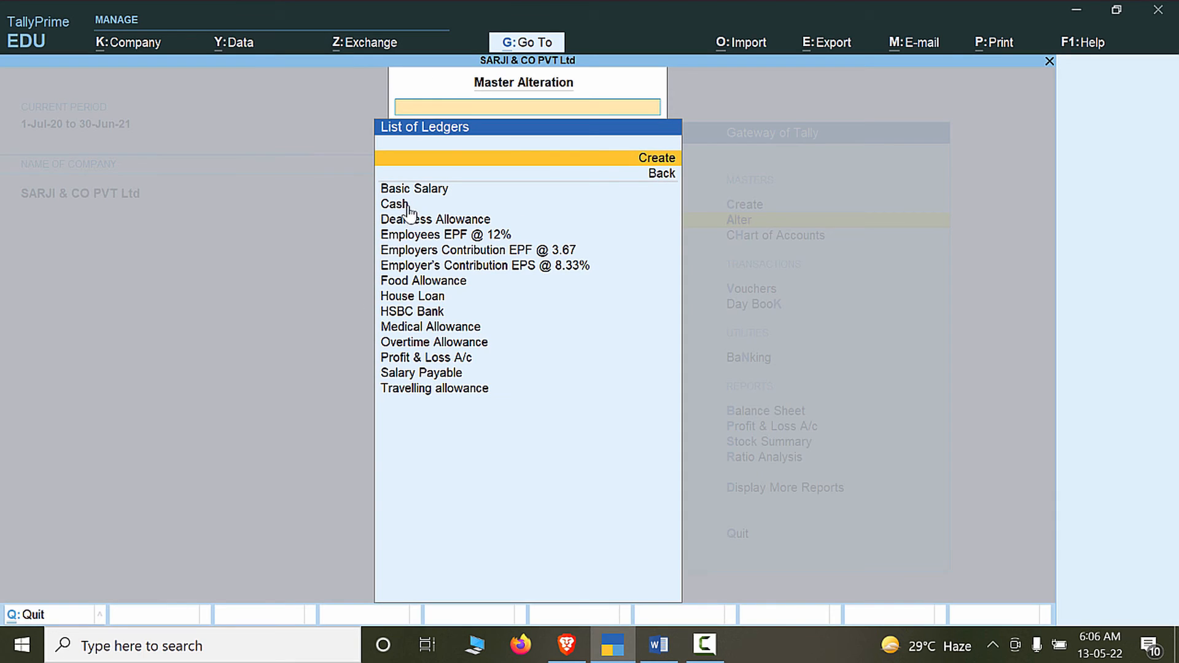
Create a ledger named Capital under the Capital Account group.
left_click(669, 159)
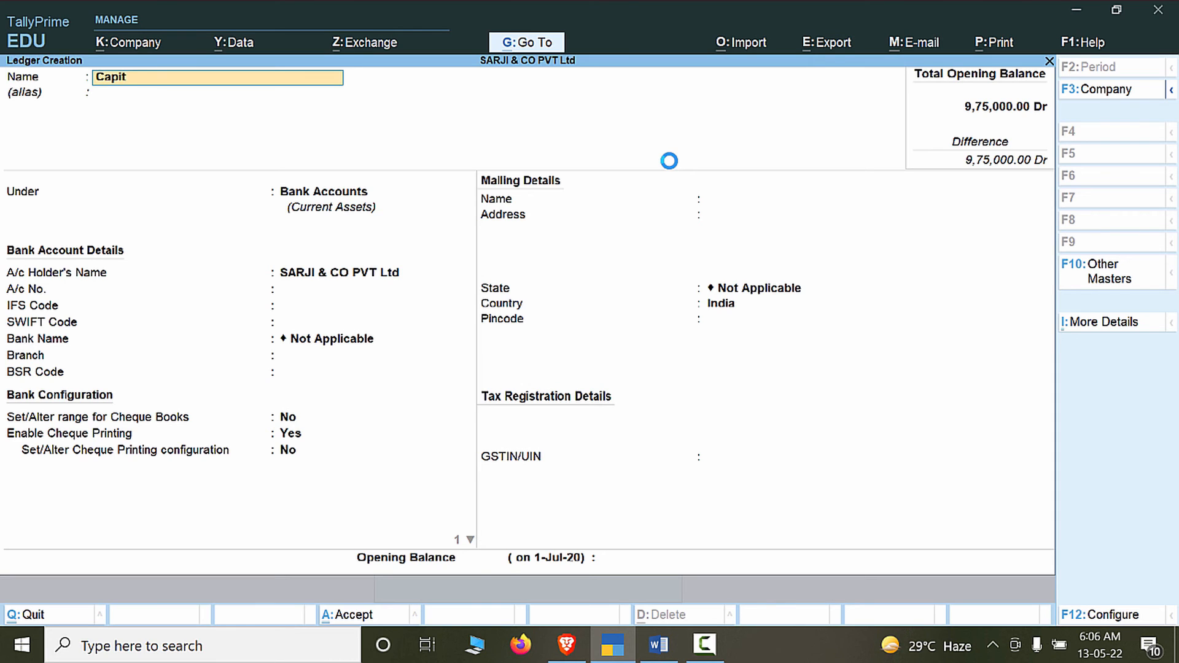
key("Return")
key("Return")
type("Cap")
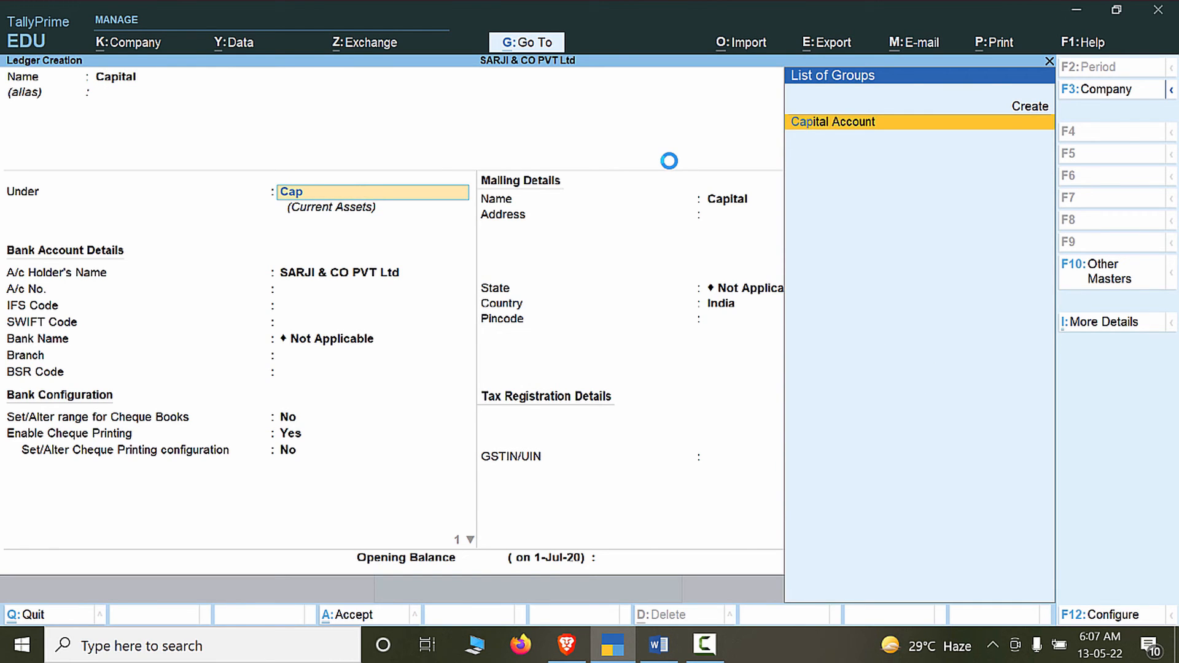
key("Return")
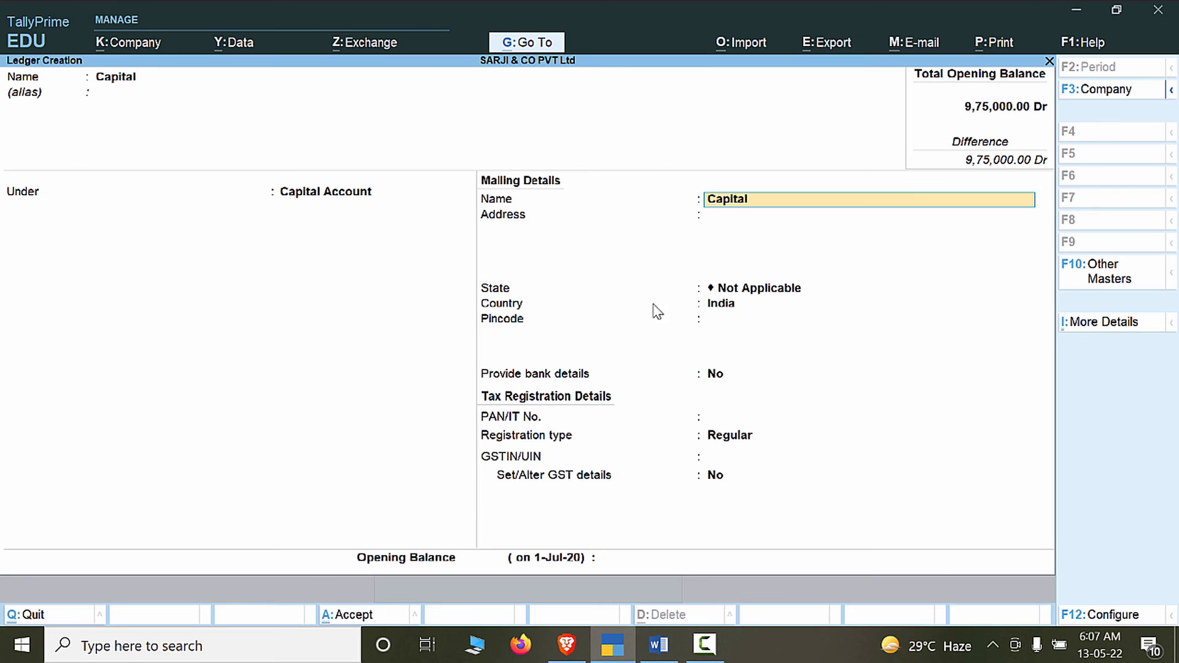
key("ctrl+a")
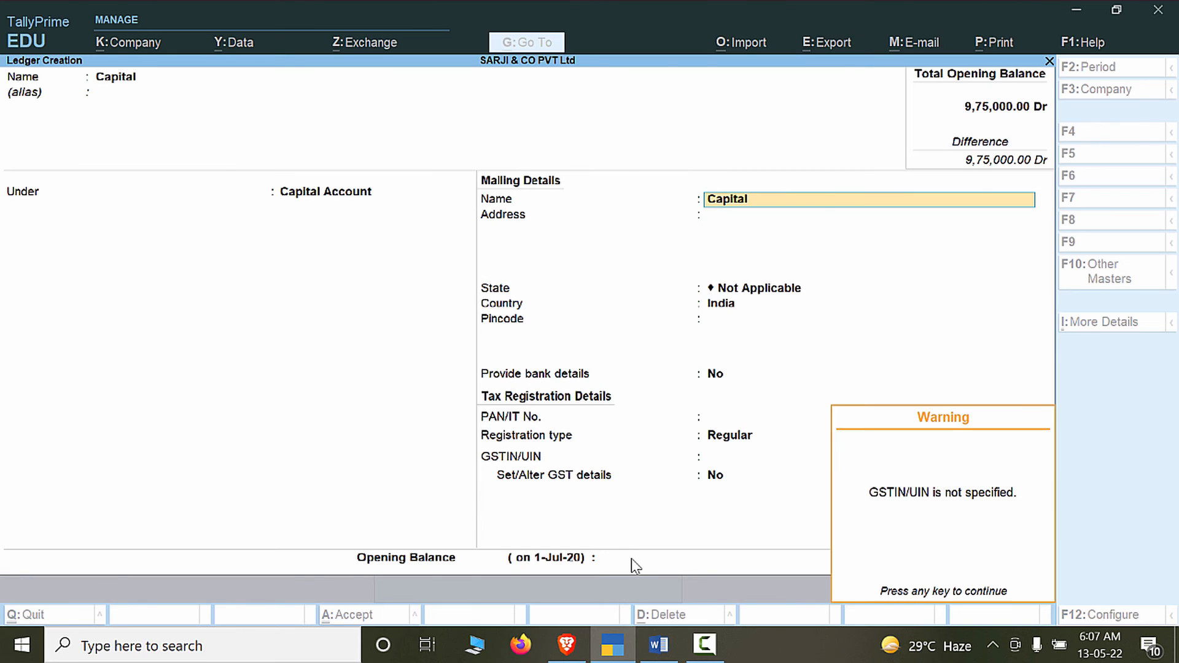
Copy the Capital amount from Word as the Capital ledger's opening balance, 9,75,000 Cr, and save the ledger.
left_click(631, 558)
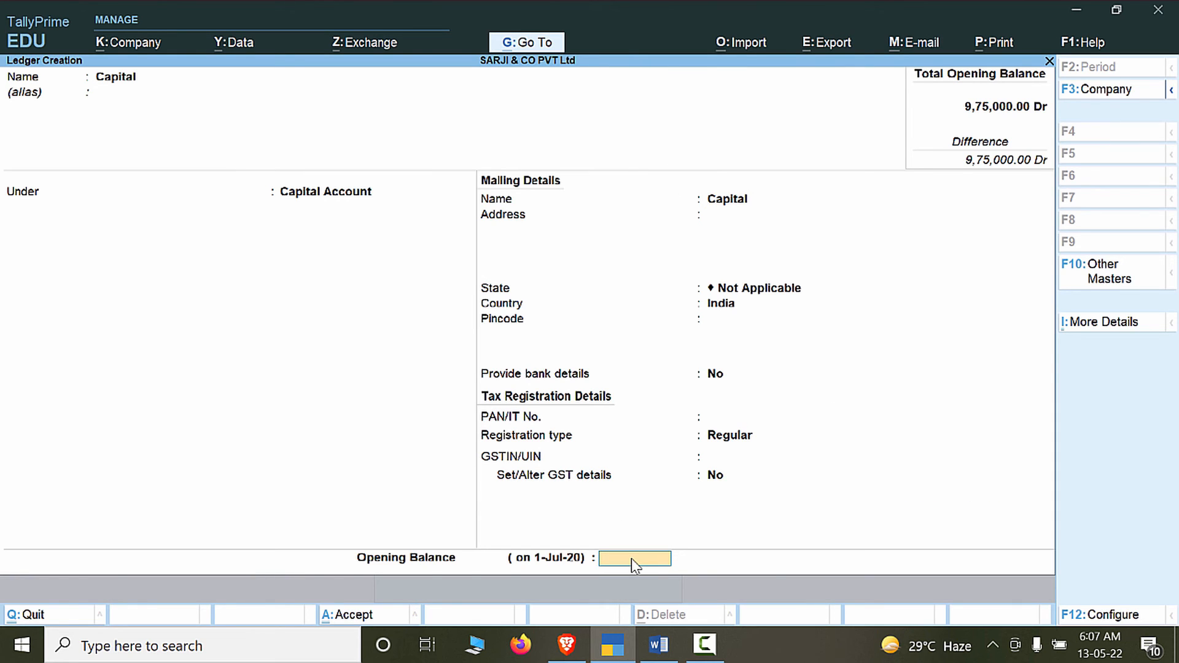
key("alt+Tab")
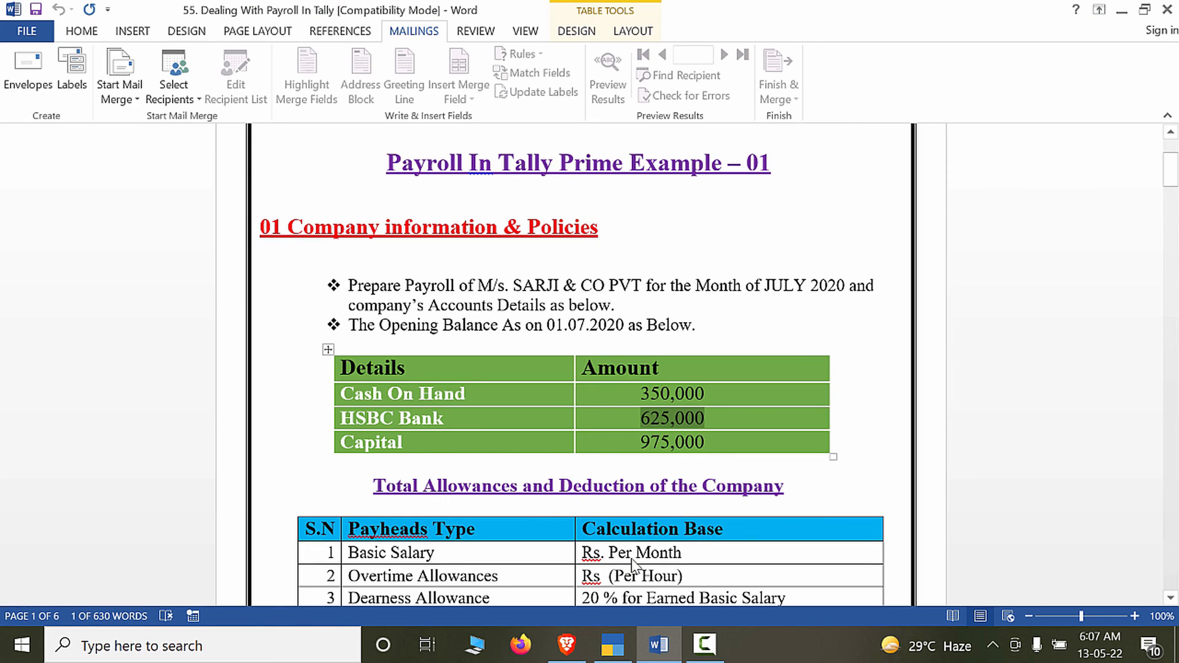
left_click_drag(706, 441, 639, 439)
key("ctrl+c")
key("alt+Tab")
key("ctrl+alt+v")
key("Return")
key("ctrl")
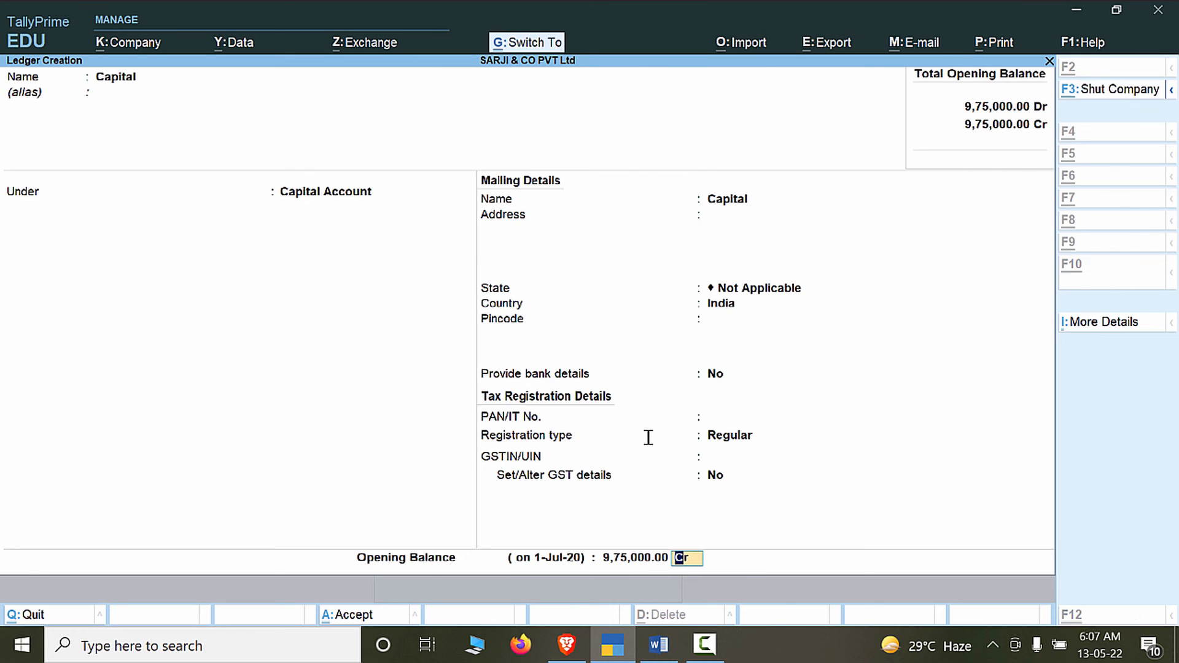
key("ctrl+a")
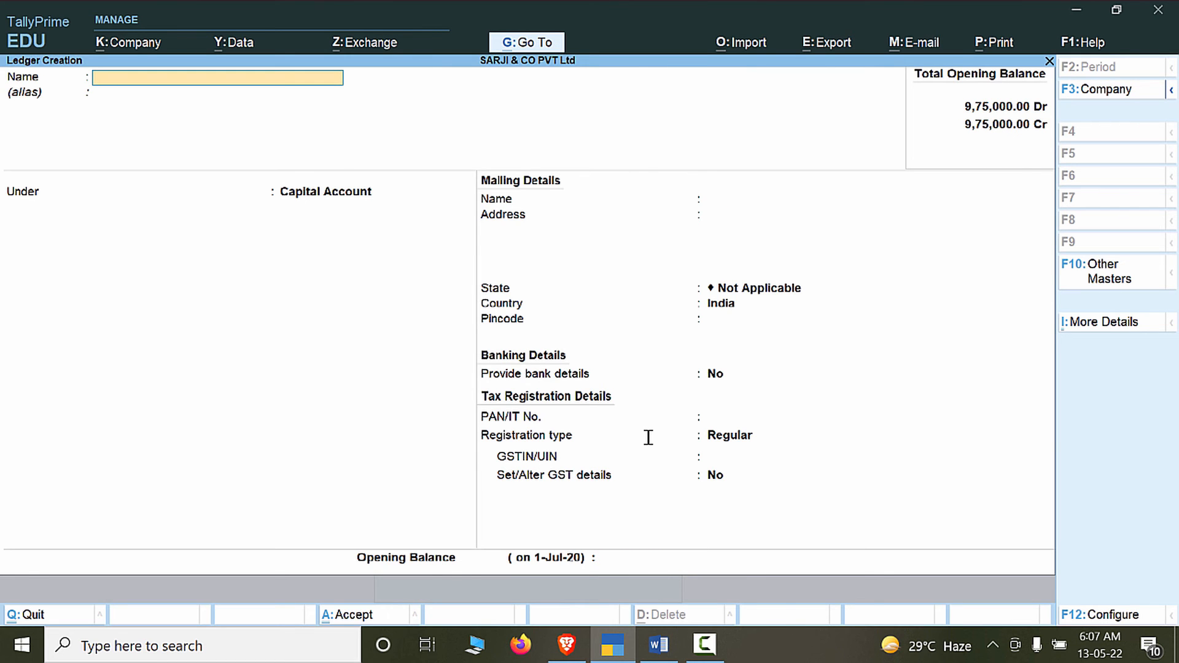
Review the July attendance table and the notes on paying salaries by HSBC Bank cheque in Word.
key("alt+Tab")
scroll(732, 428, "down", 5)
scroll(731, 427, "down", 10)
left_click_drag(1170, 203, 1174, 242)
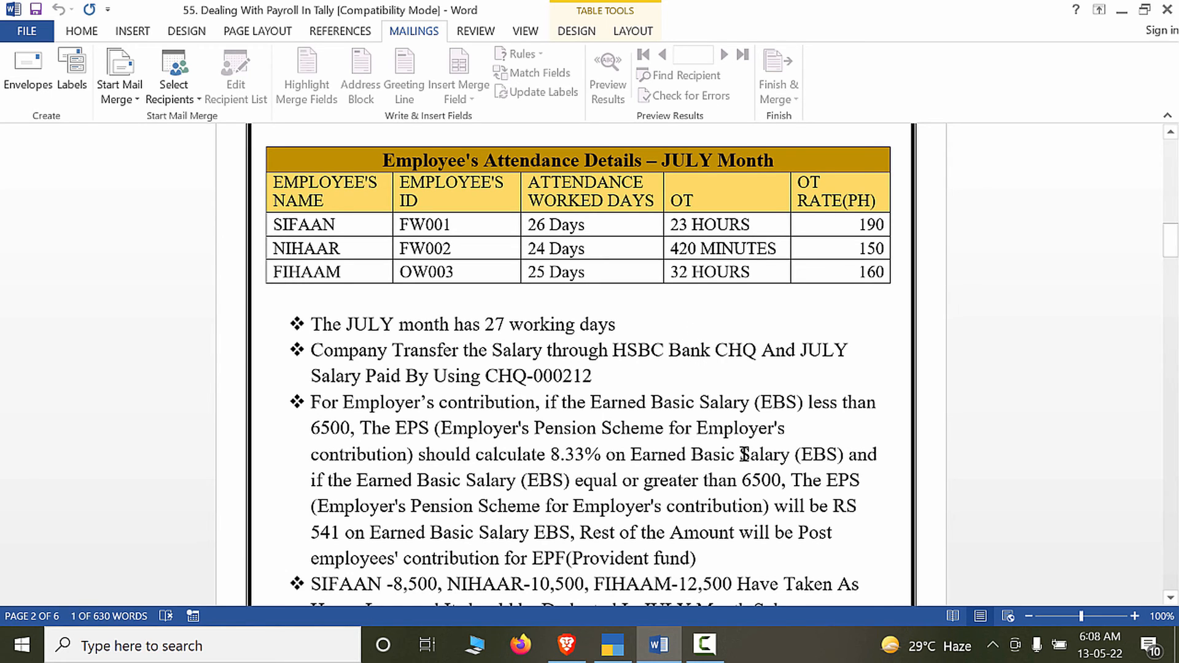
Switch to TallyPrime, leave ledger creation for the Gateway of Tally without quitting, and open voucher entry.
left_click(611, 643)
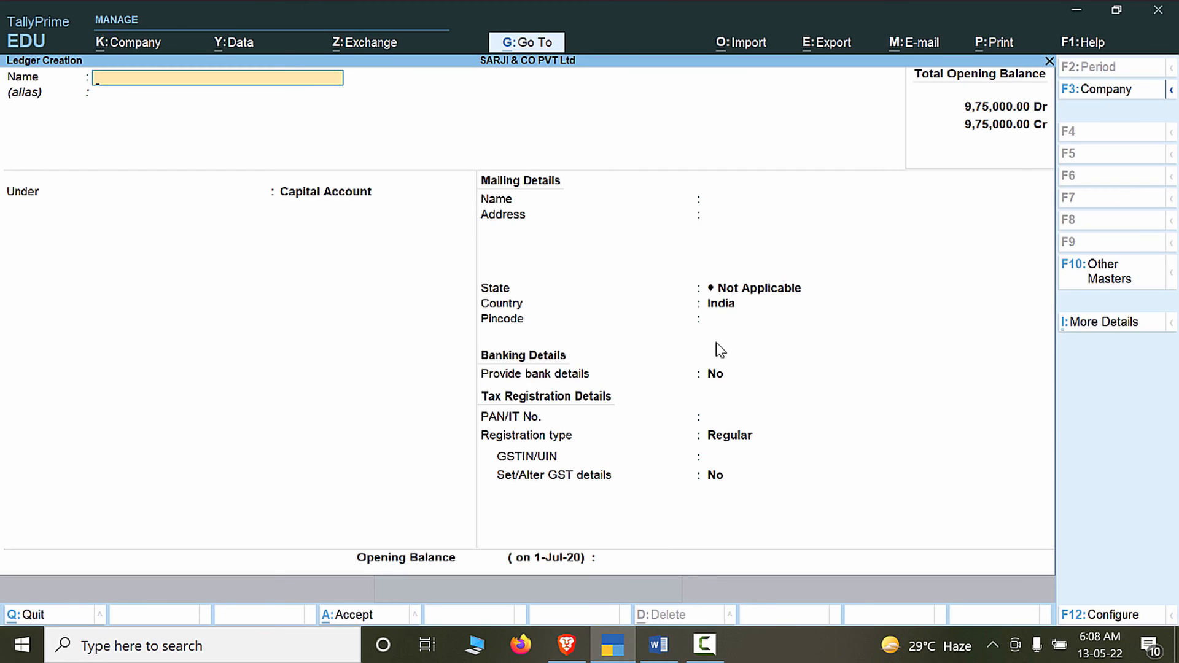
key("Escape")
key("Escape")
key("Escape")
key("Escape")
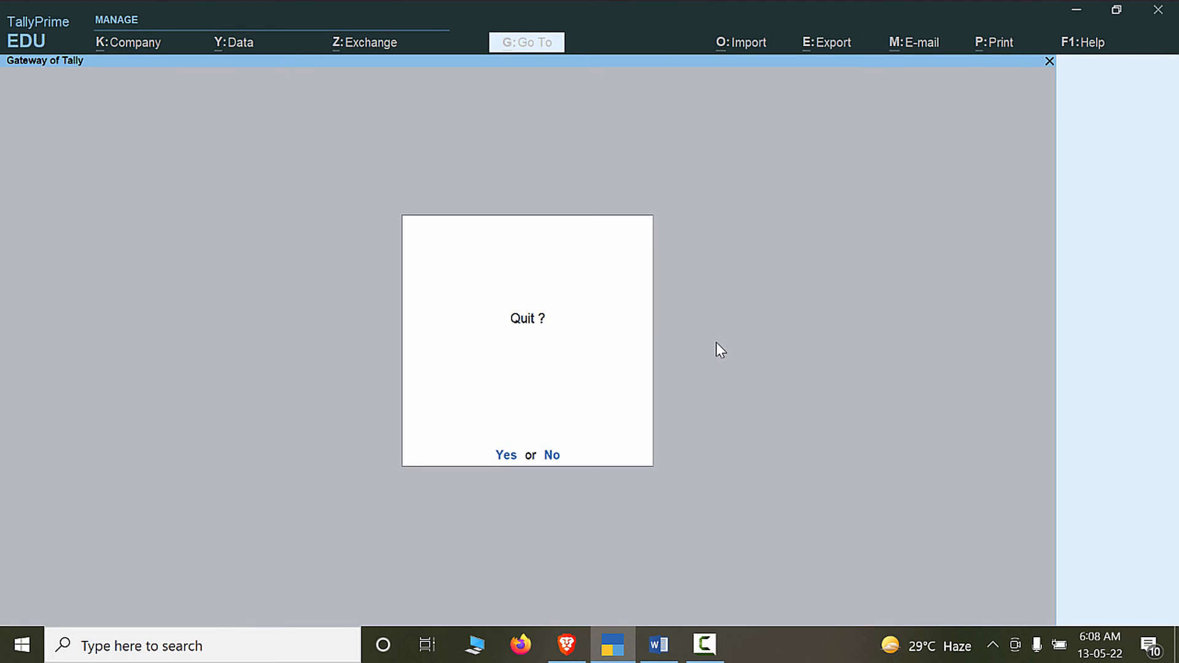
key("n")
key("Down")
key("Down")
key("Down")
key("Down")
key("Up")
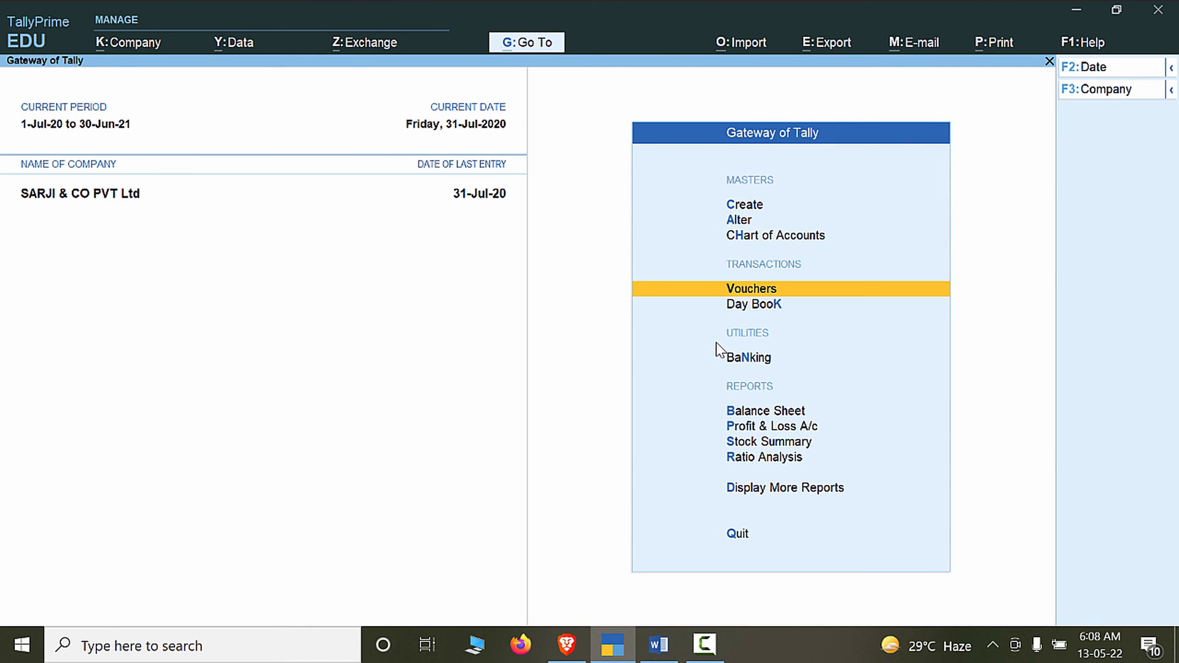
key("Return")
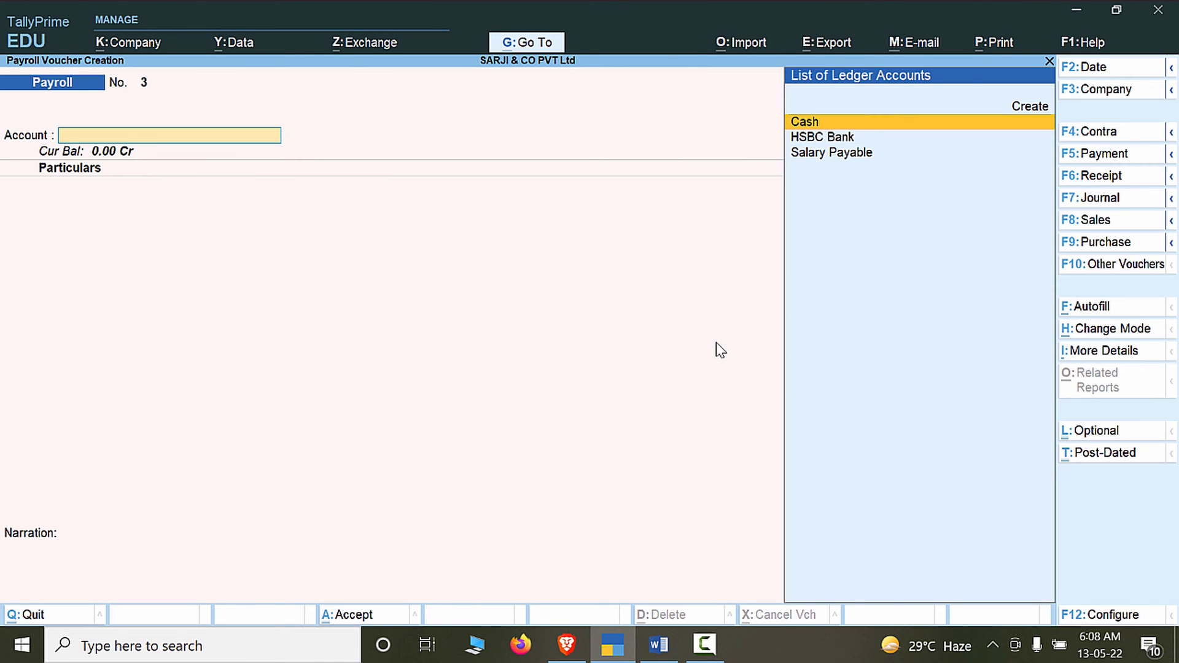
In a payment voucher, set up a Payroll Autofill for Salary Payment covering 1-7-2020 to 31-7-2020, with voucher date 31-7-2020.
left_click(1127, 151)
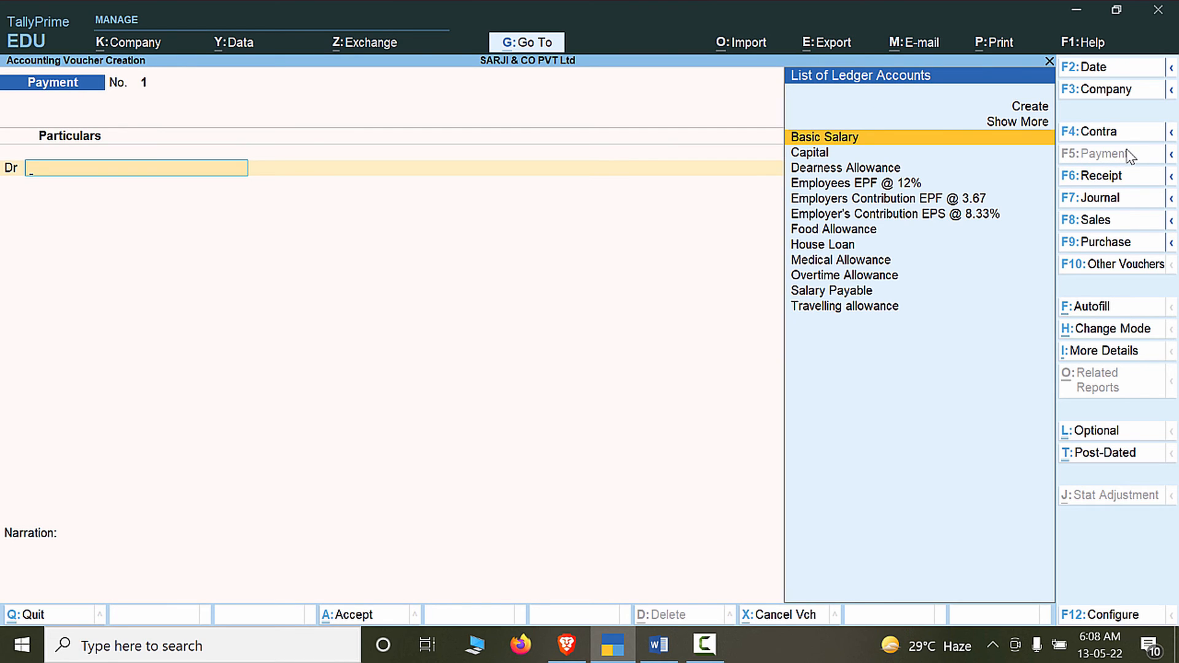
left_click(1092, 310)
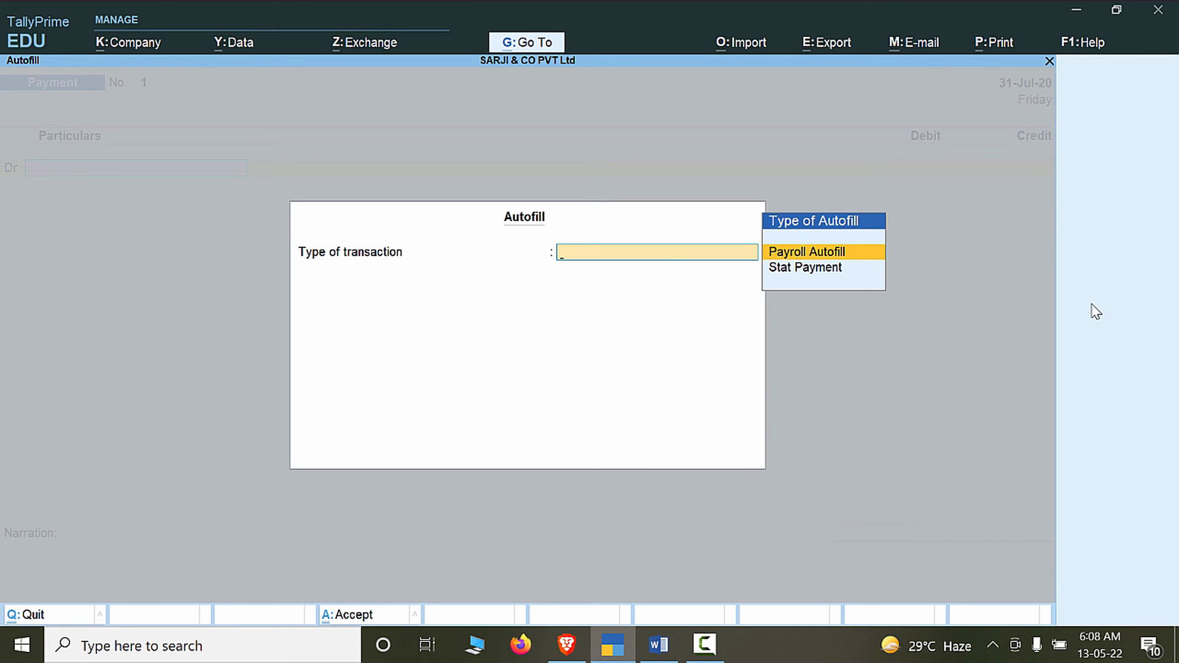
key("Return")
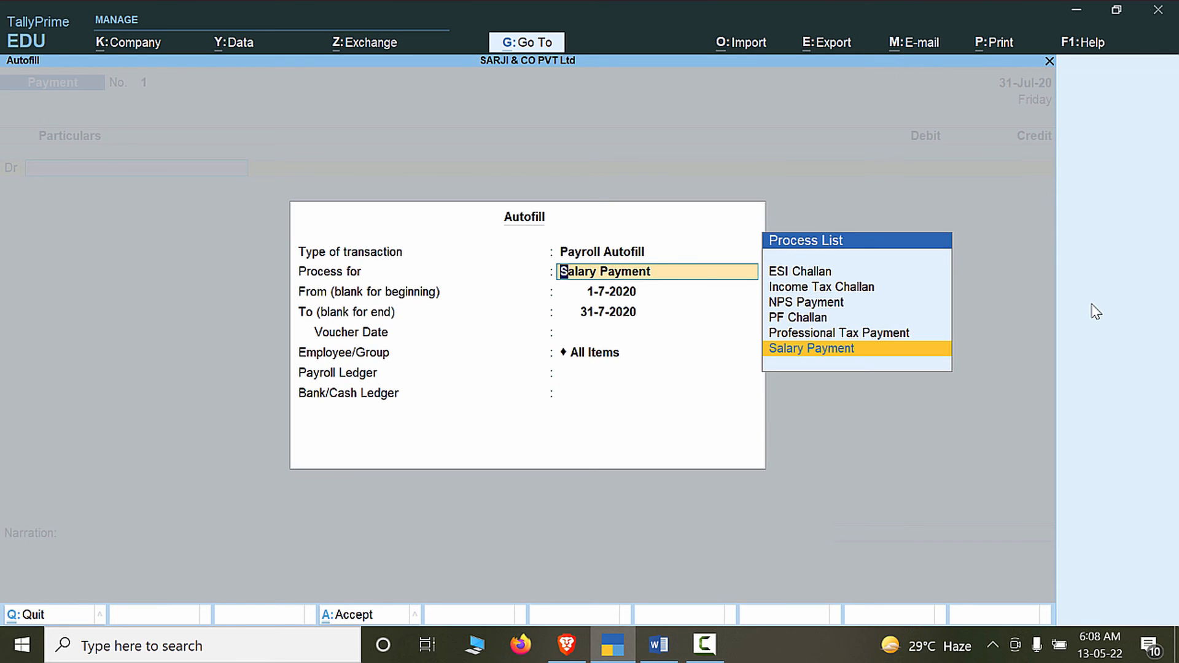
key("Return")
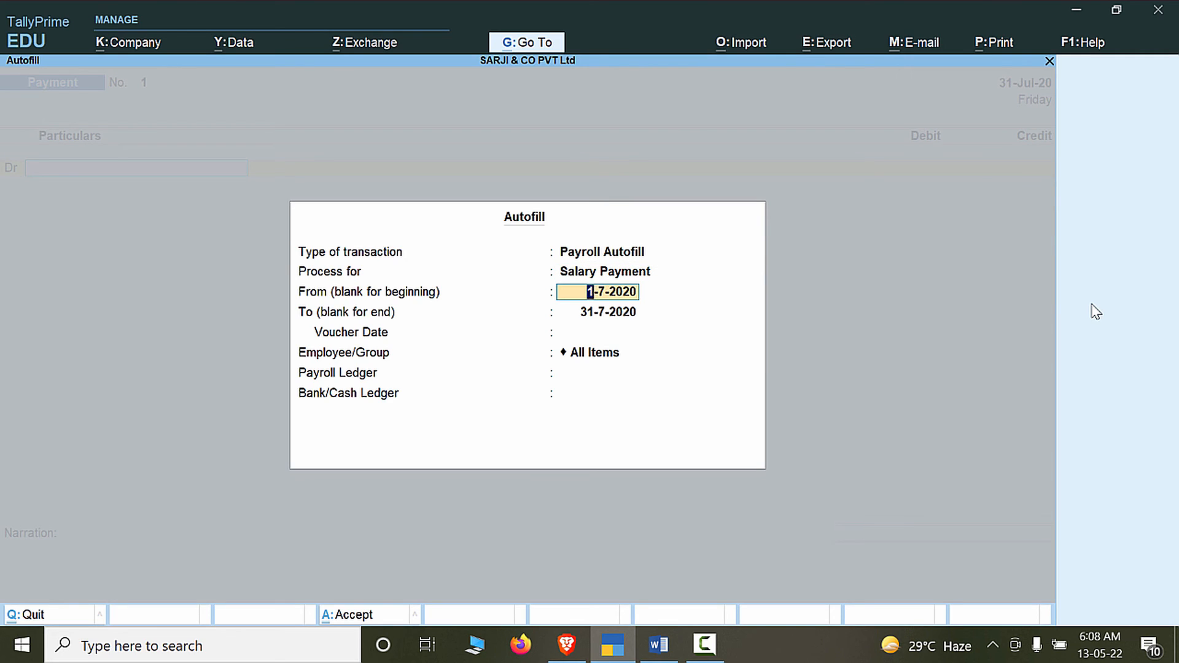
key("Return")
key("Return")
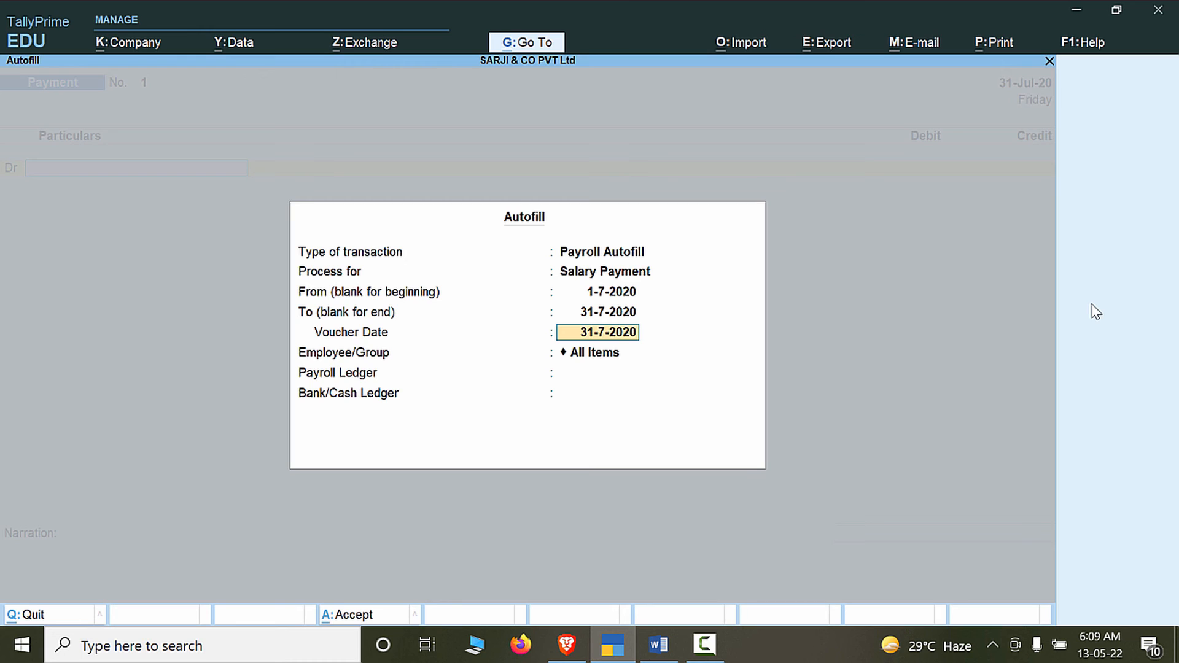
key("Return")
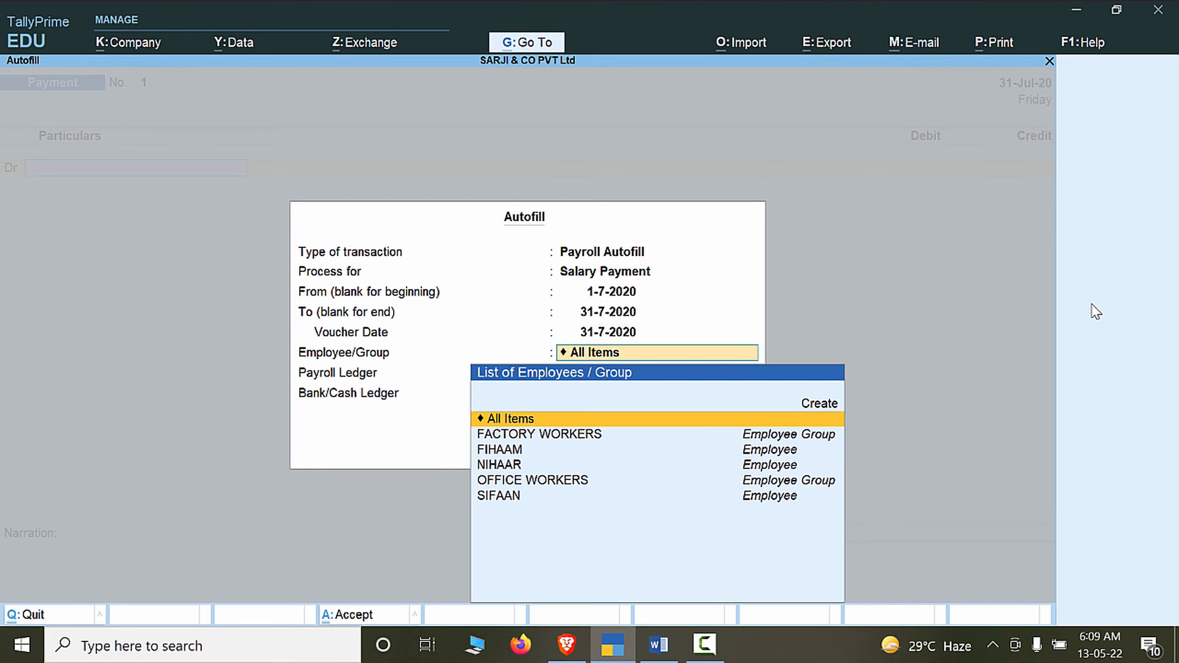
Autofill all employees' salaries with ledger Salary Payable and bank HSBC Bank, without using mode of payment, and save the voucher.
key("Return")
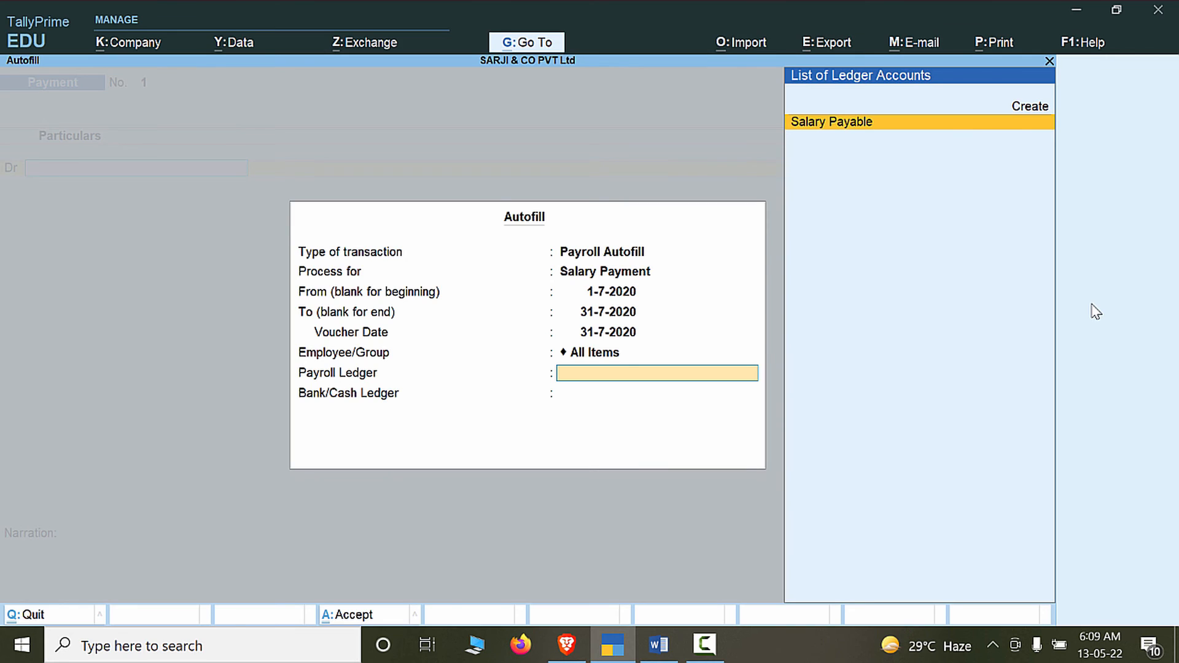
key("Return")
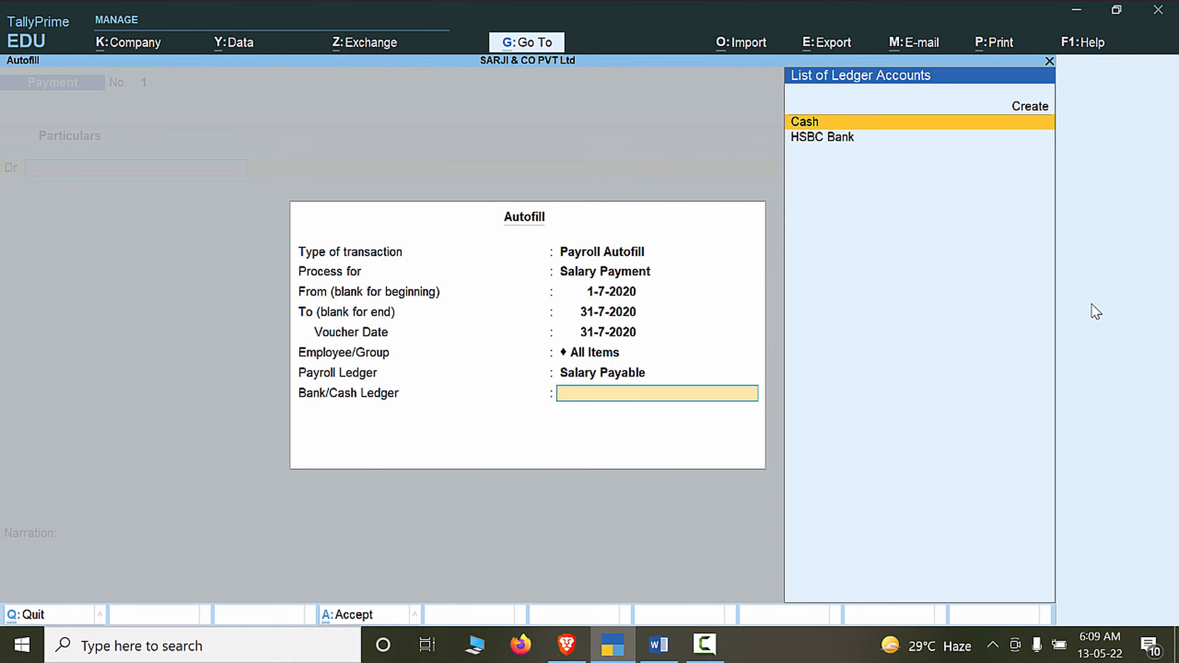
key("Down")
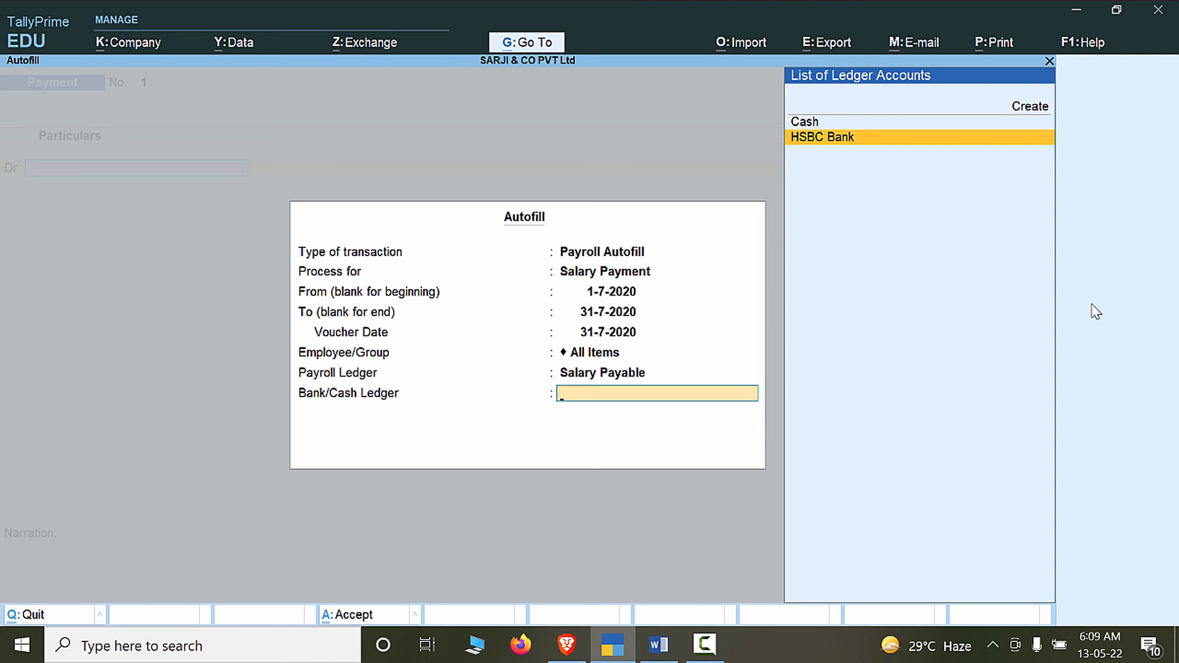
key("Return")
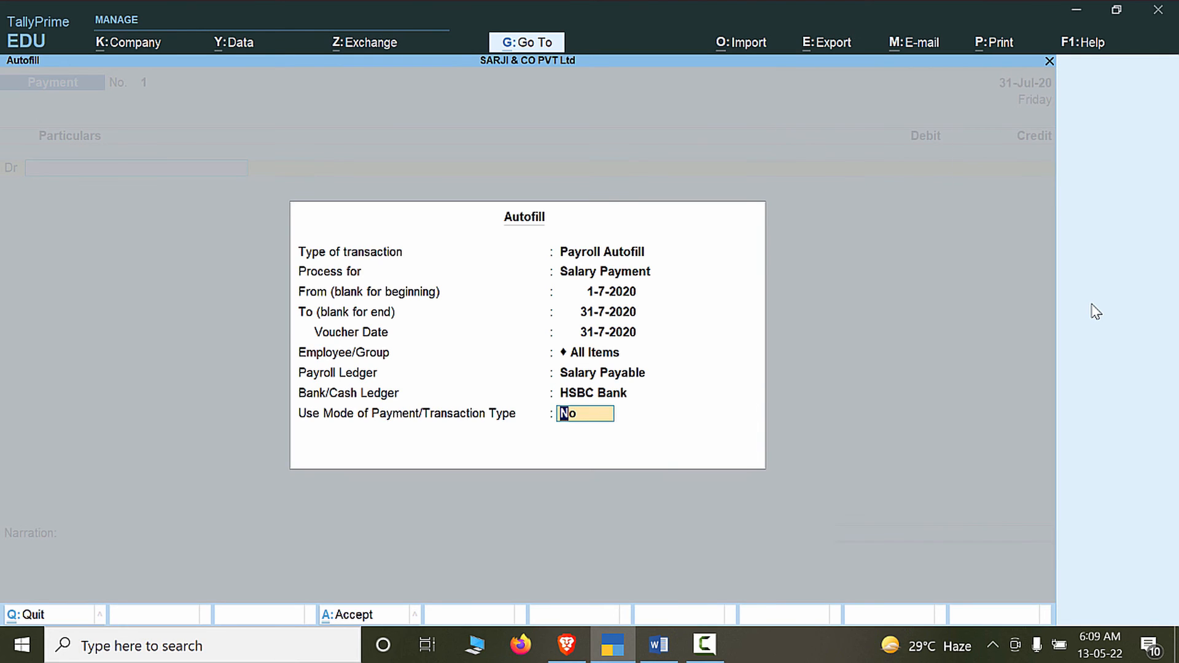
key("Return")
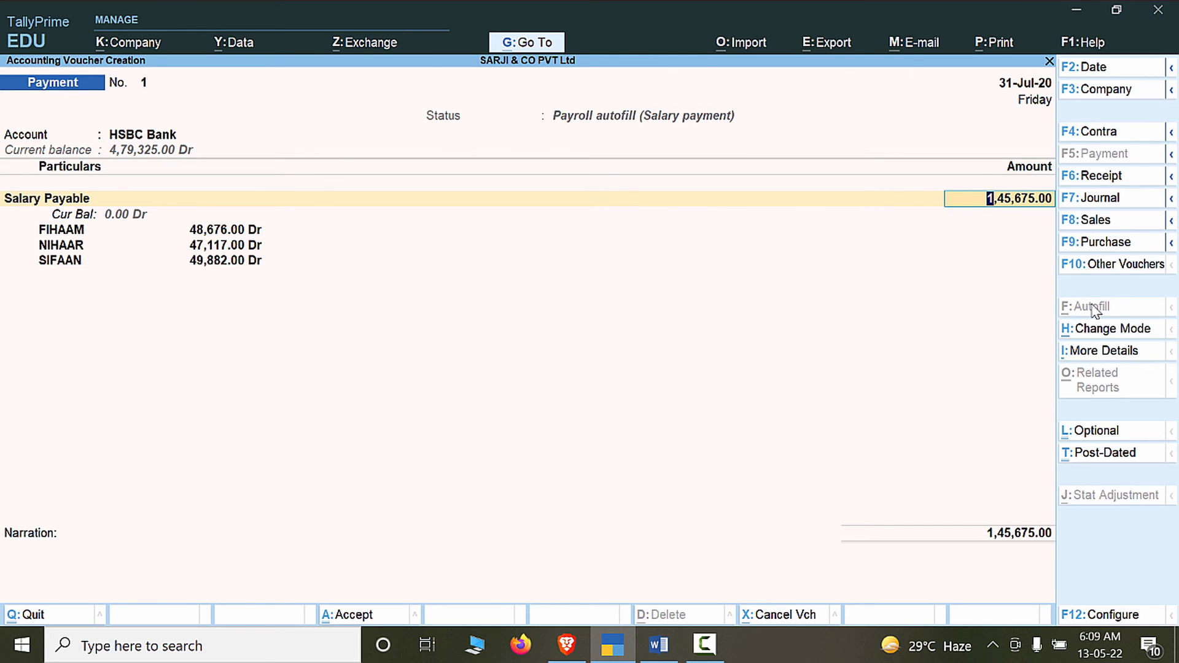
key("ctrl+a")
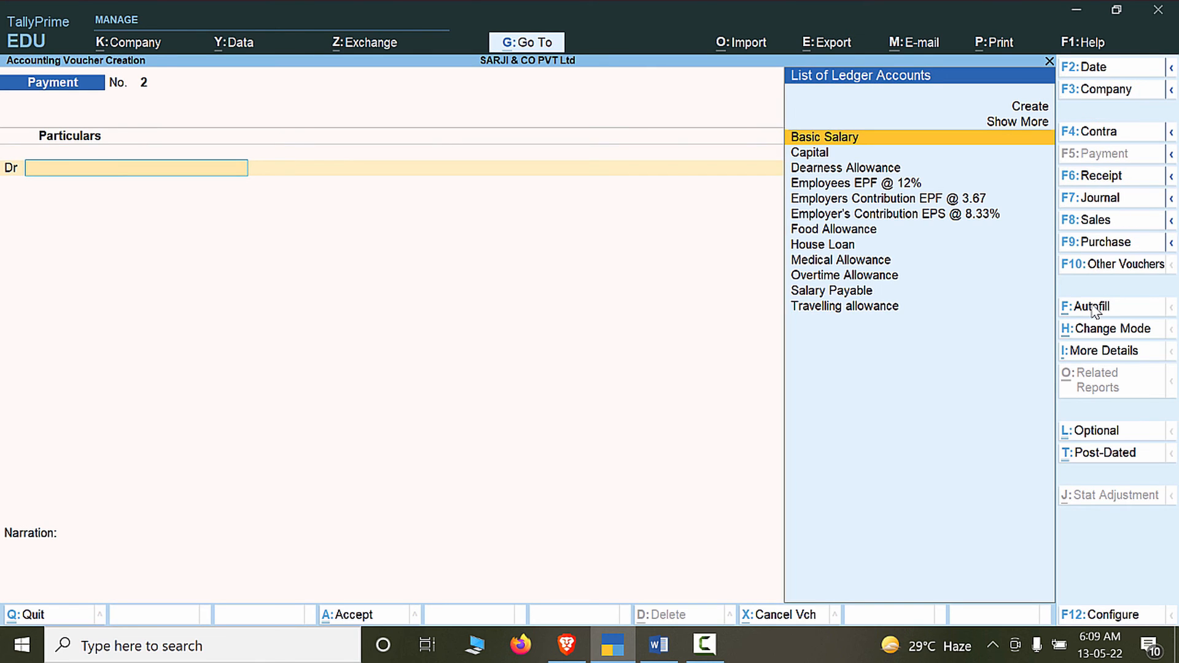
Leave voucher entry and open the Salary Payable payment voucher from the Day Book for alteration.
key("Escape")
key("Down")
key("Down")
key("Down")
key("Down")
key("Down")
key("Down")
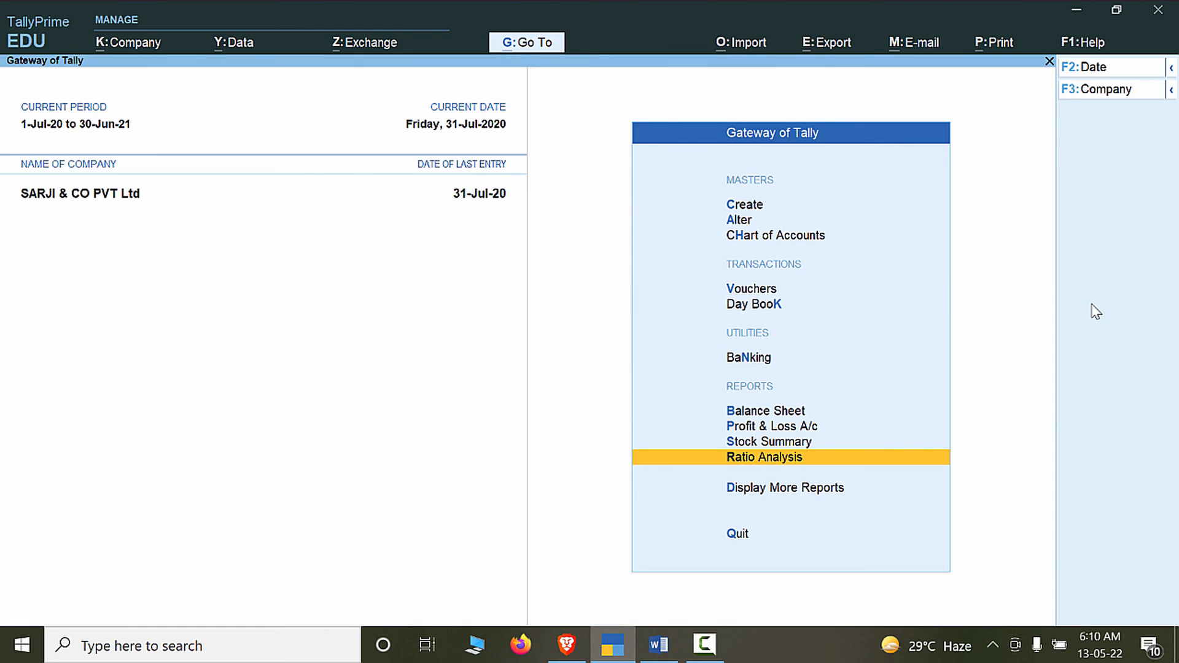
key("Down")
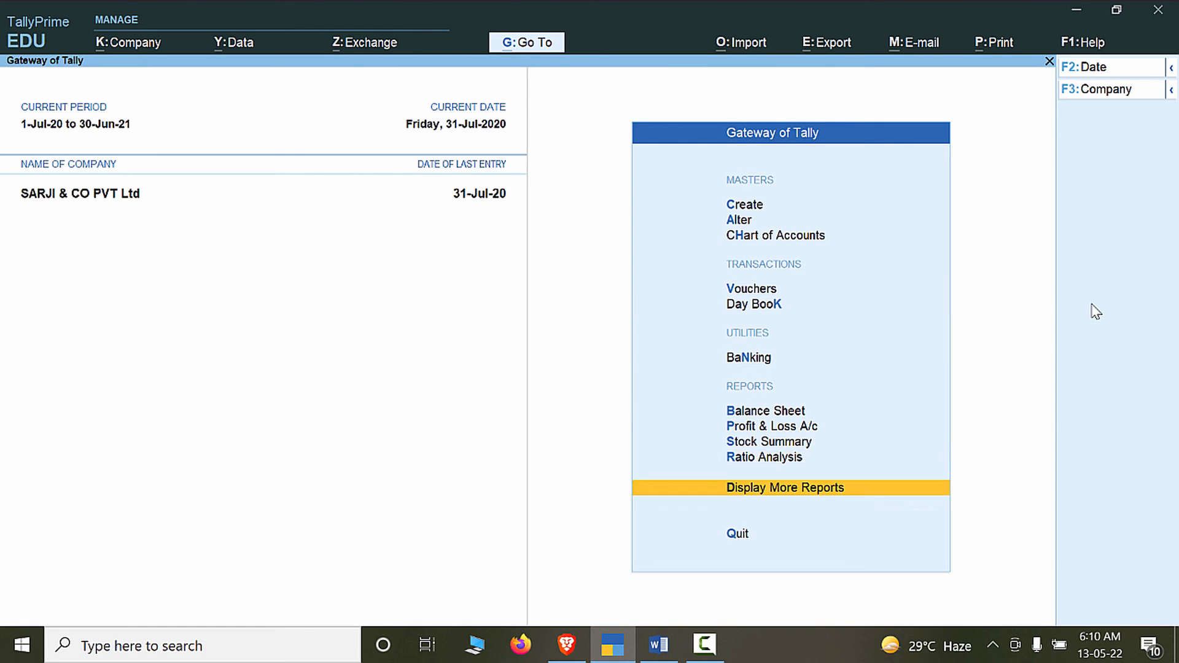
key("Return")
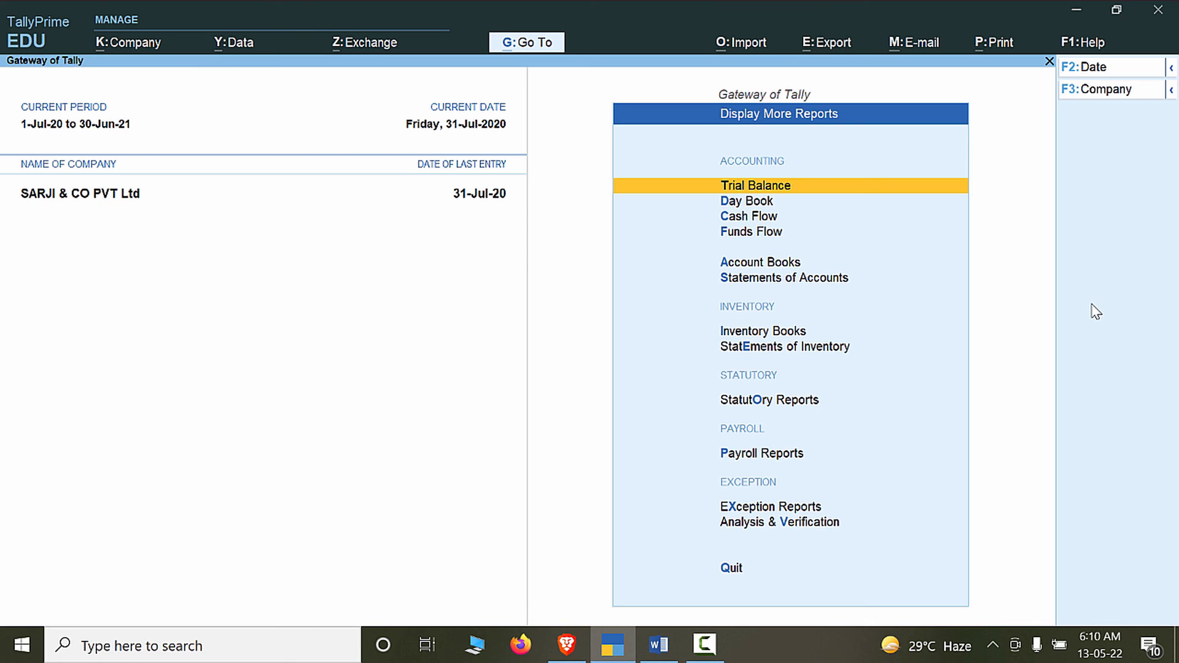
key("Down")
key("Return")
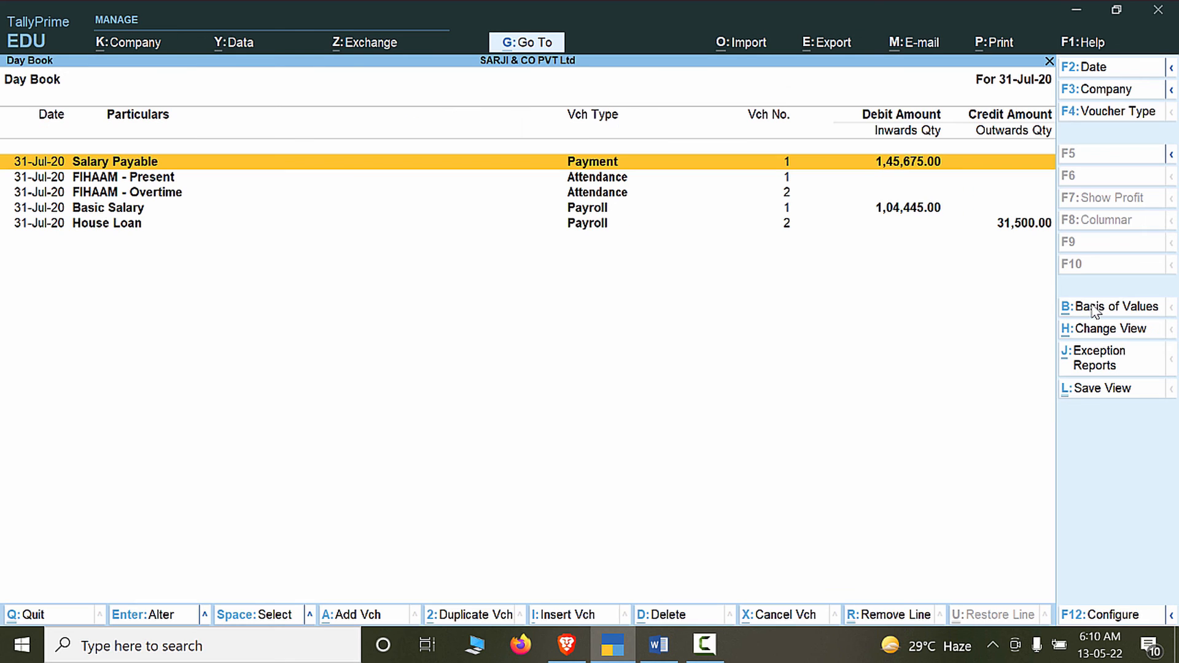
key("Return")
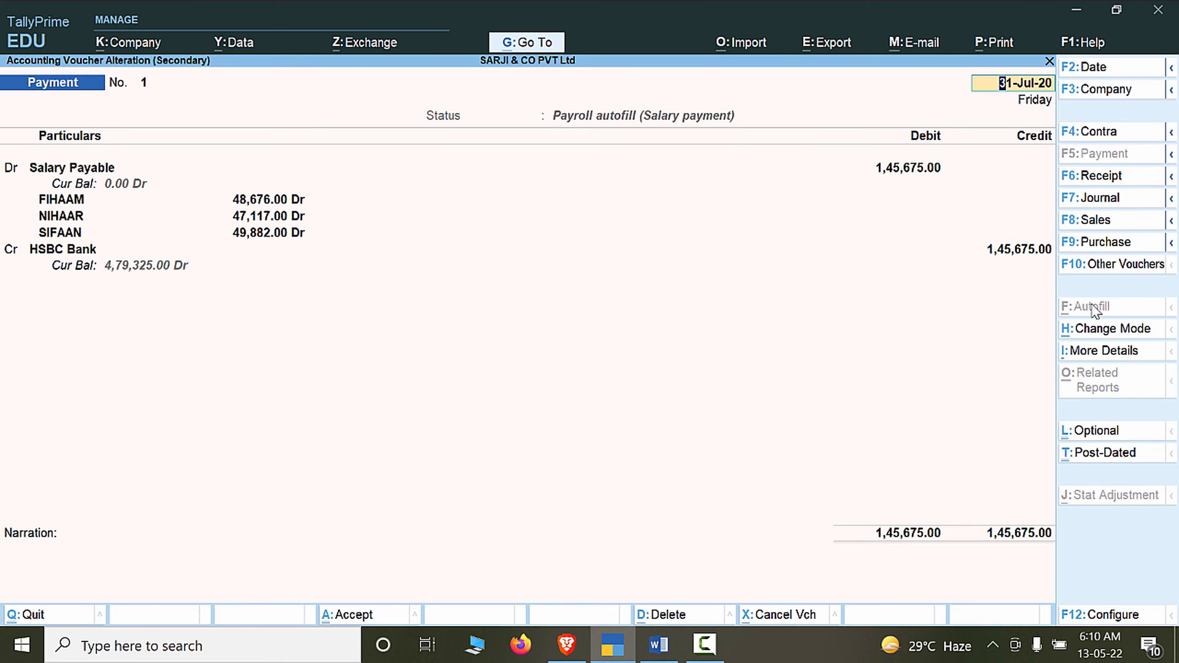
Bring up the voucher's HSBC Bank allocation and accept Cheque as transaction type for the full amount, up to the instrument number.
key("Return")
key("Return")
key("Return")
key("Return")
key("Return")
key("Return")
key("Return")
key("Return")
key("Return")
key("Return")
key("Return")
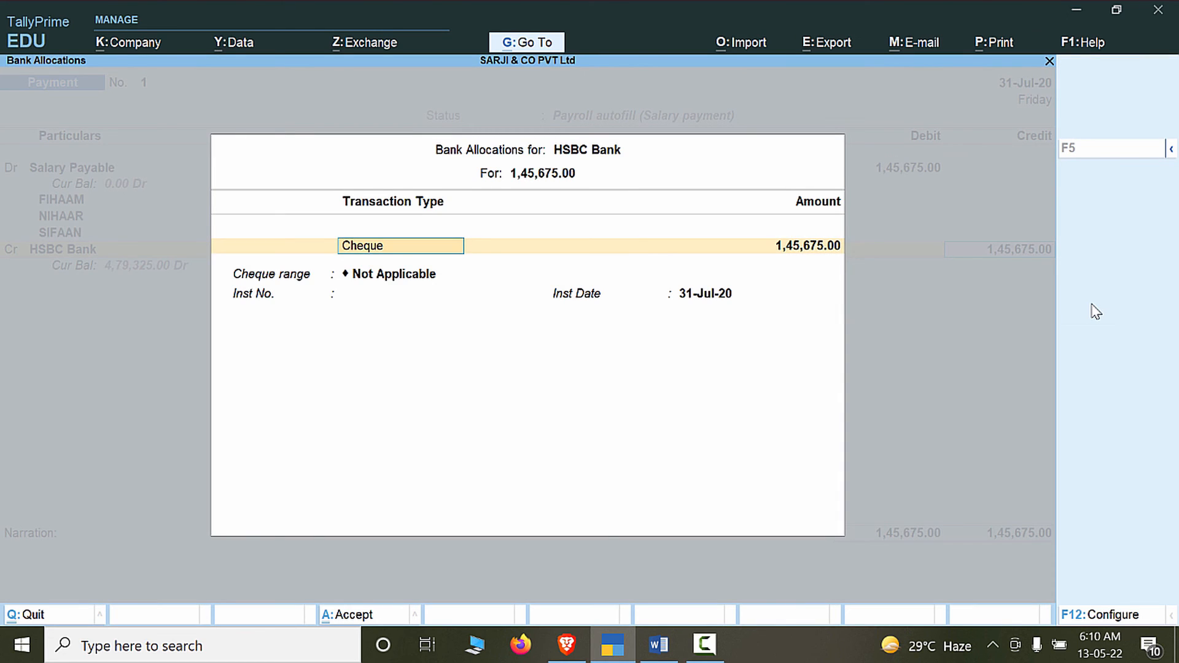
key("Return")
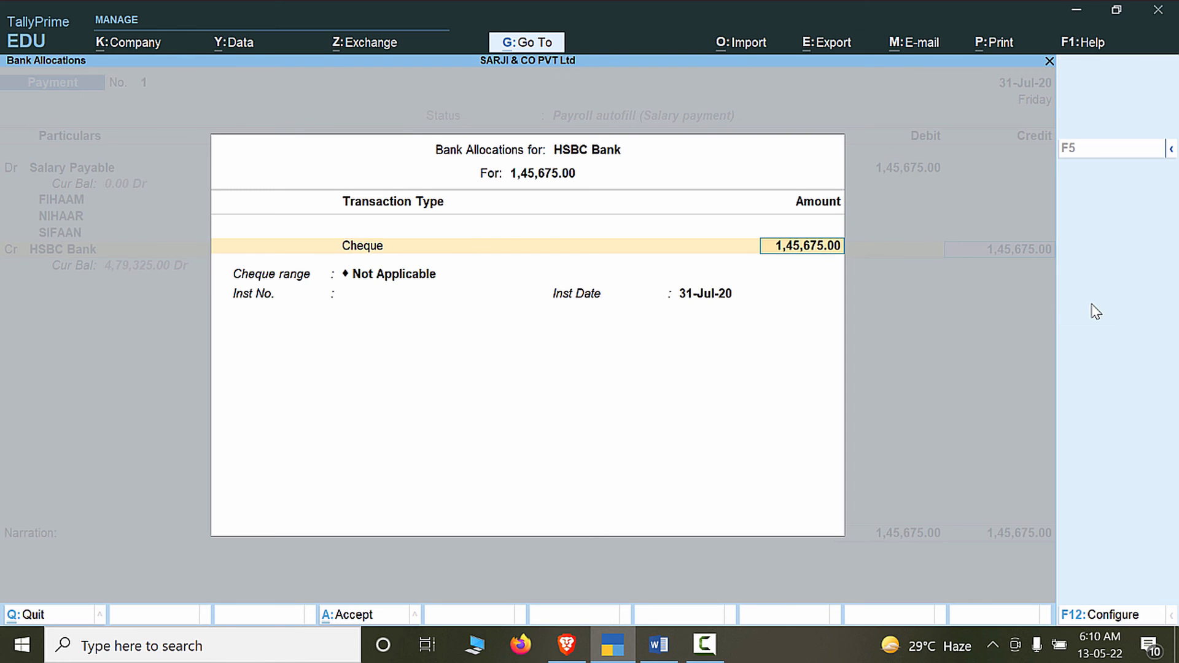
key("Return")
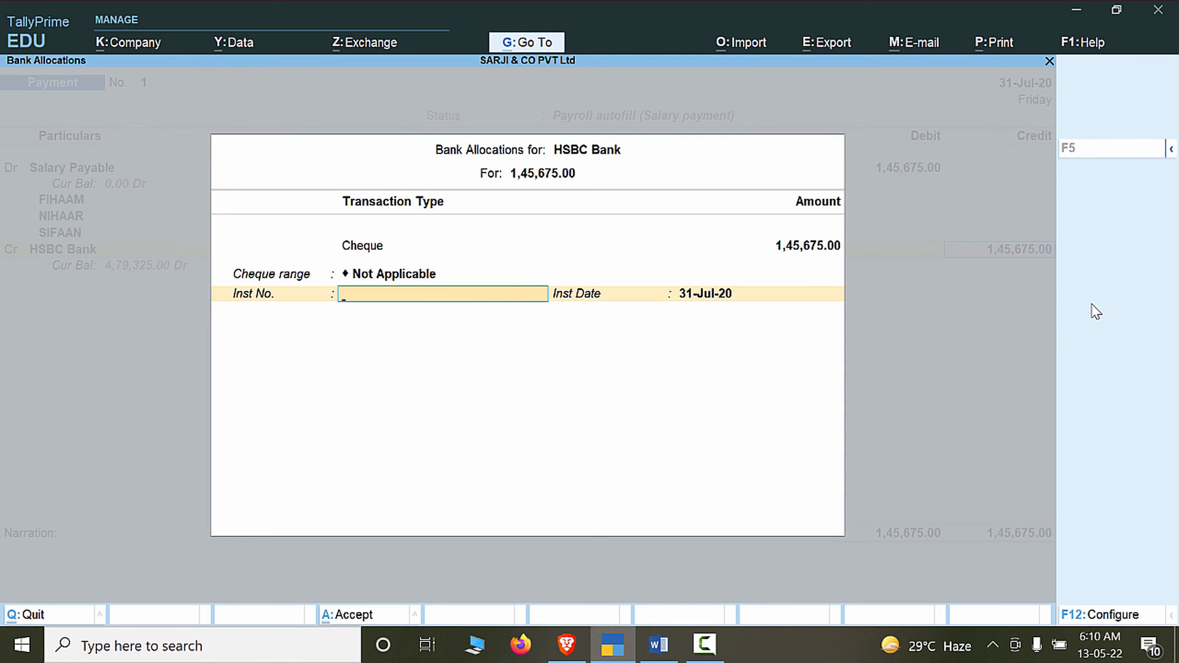
Copy cheque number 000212 from Word into the instrument number, keep the date 31-Jul-20 and save the payment voucher without narration.
key("alt+Tab")
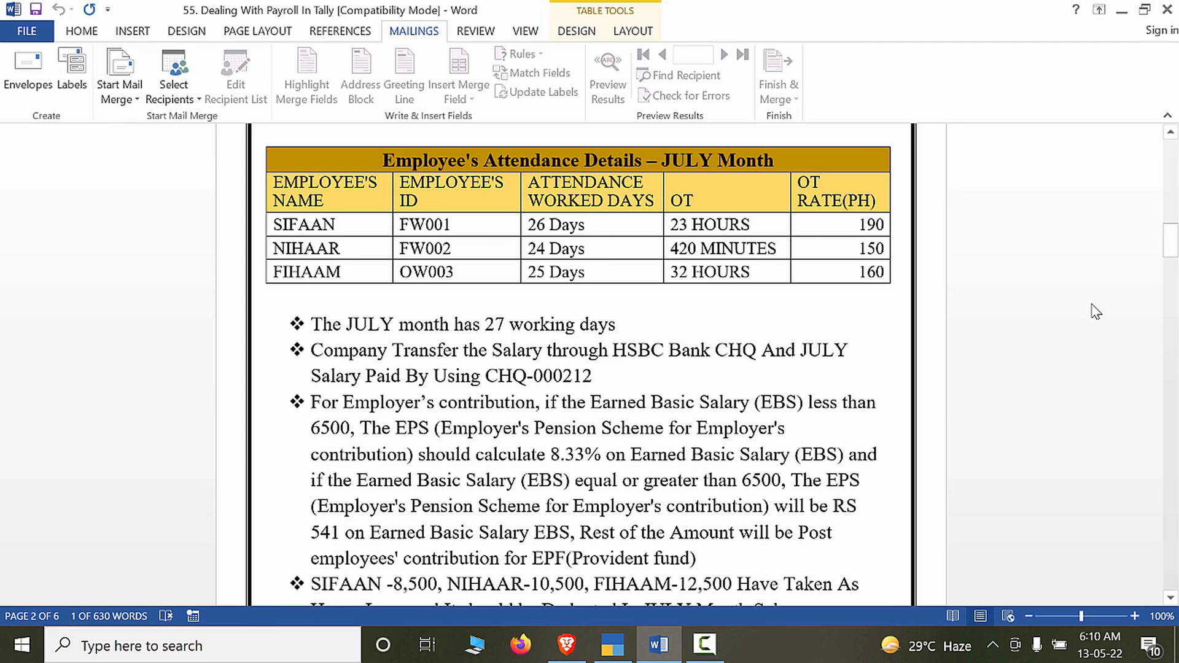
left_click_drag(592, 375, 534, 376)
key("alt+Tab")
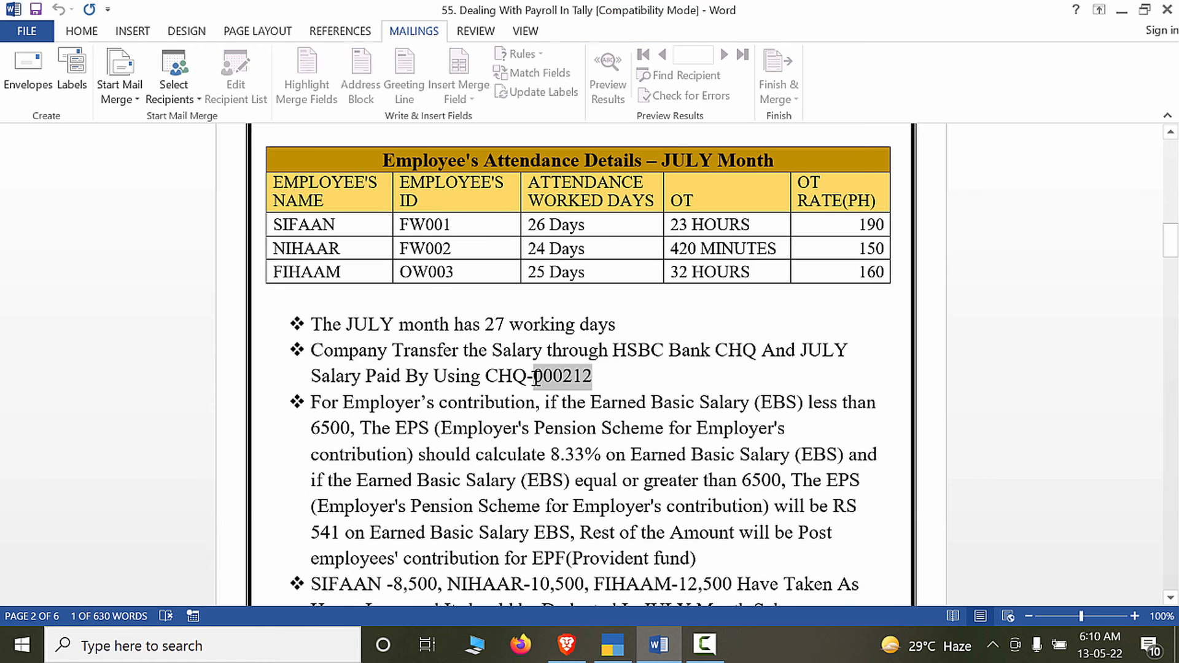
key("ctrl+alt+v")
key("Return")
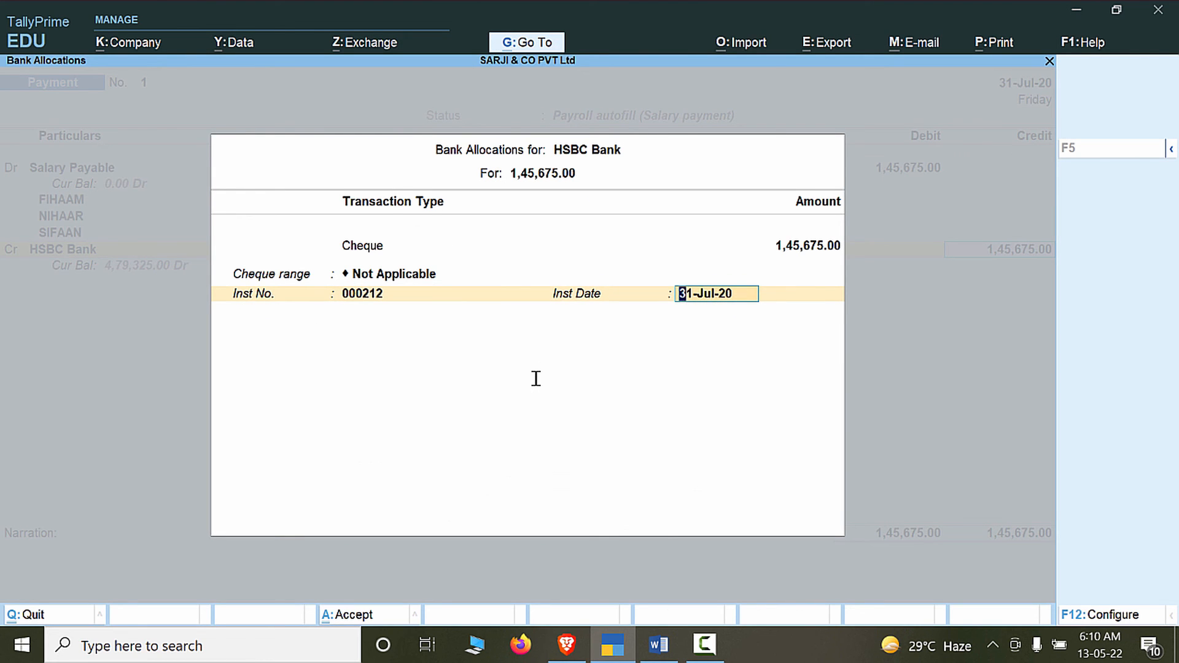
key("Return")
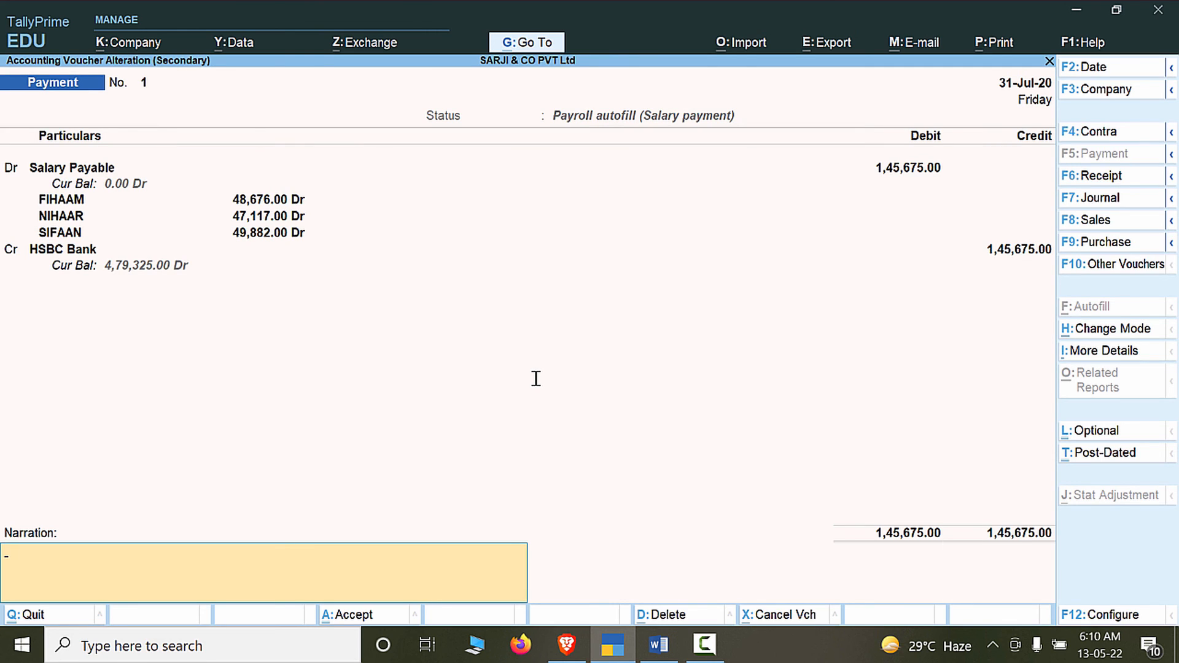
key("Return")
key("Return")
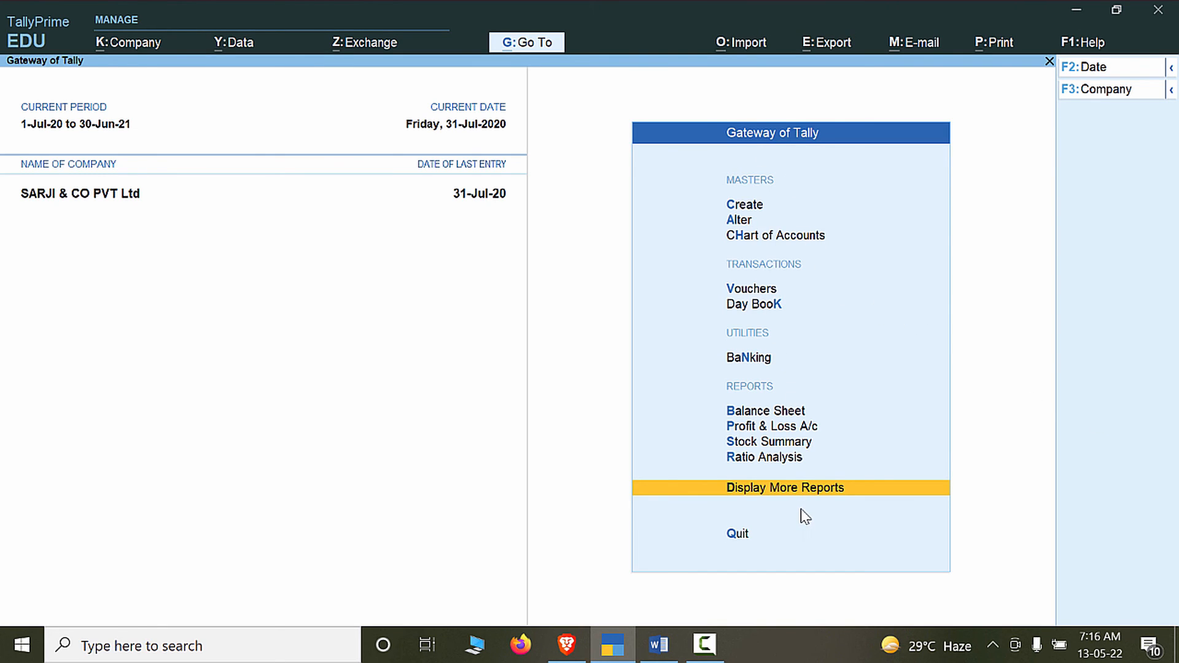
Open the July pay slip of the last employee in the list from the payroll reports.
left_click(803, 489)
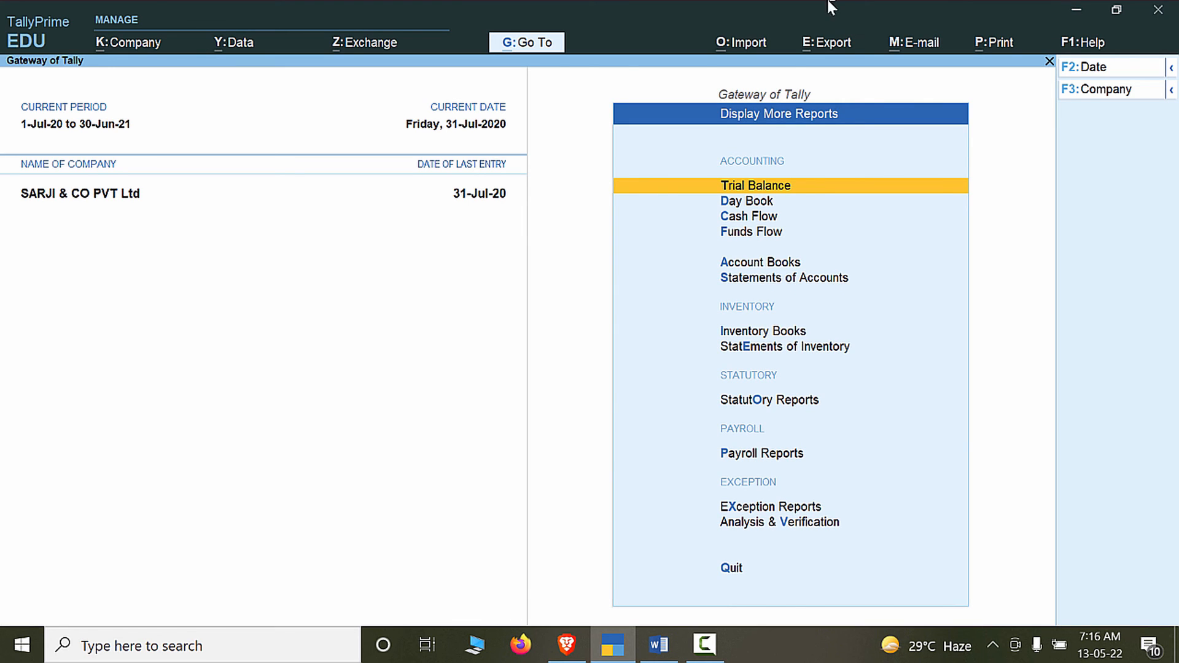
left_click(766, 455)
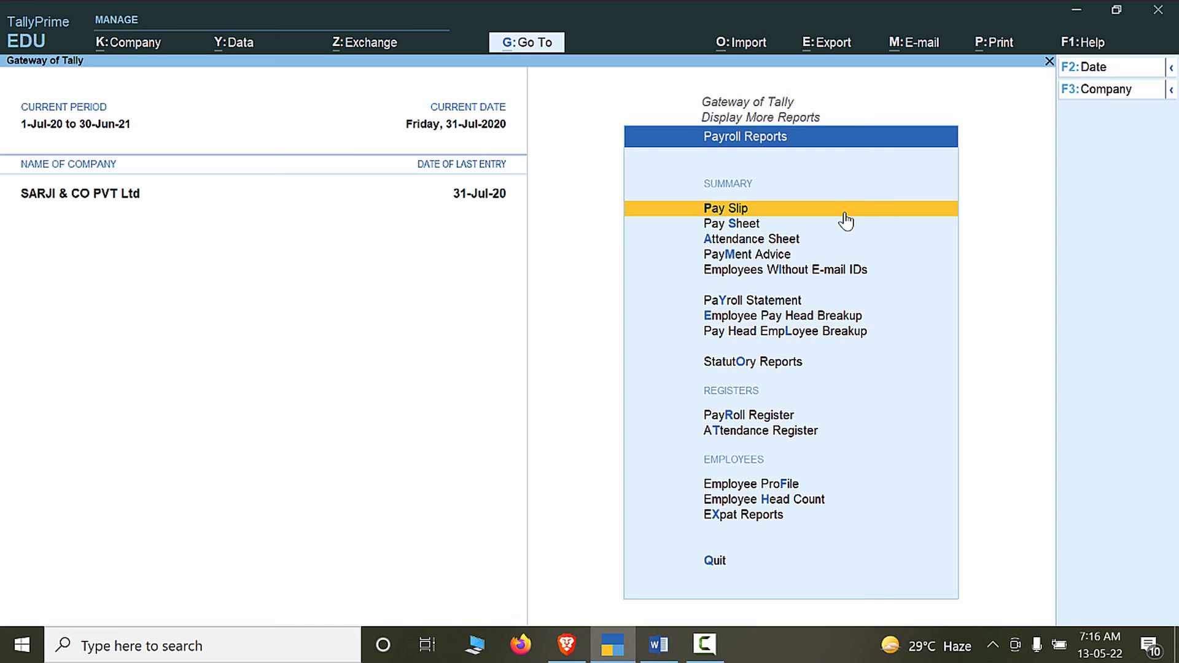
left_click(744, 209)
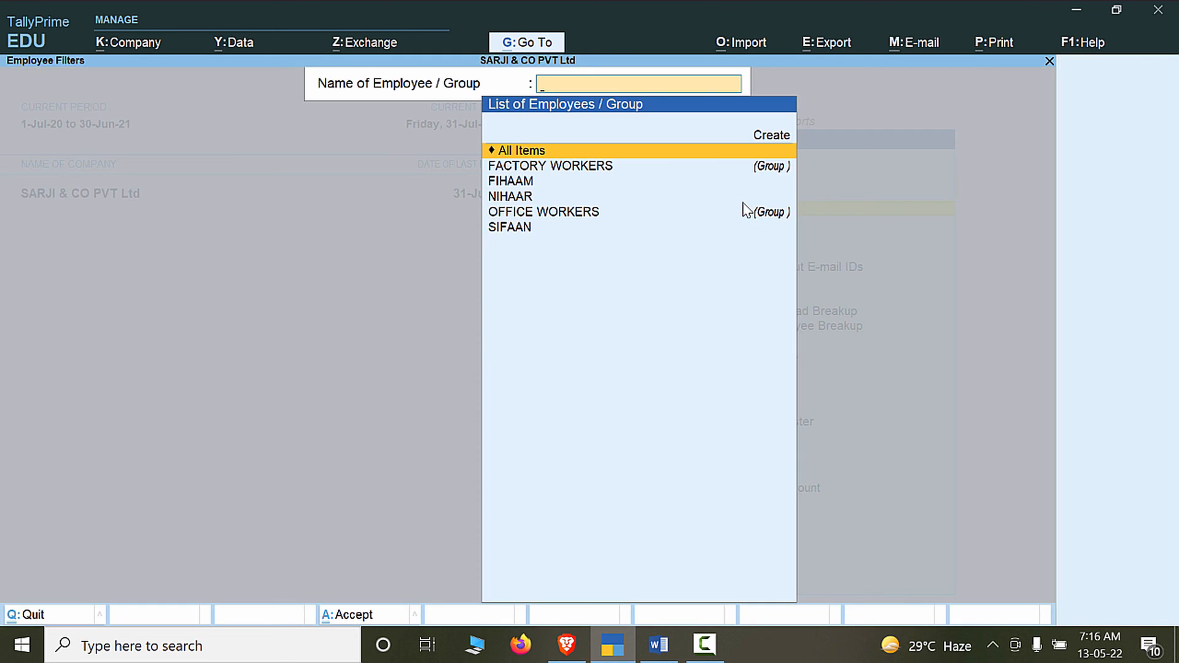
key("Down")
key("Down")
key("Down")
key("Down")
key("Up")
key("Up")
key("Down")
key("Down")
key("Down")
key("Up")
key("Up")
key("Up")
key("Down")
key("Down")
key("Down")
key("Return")
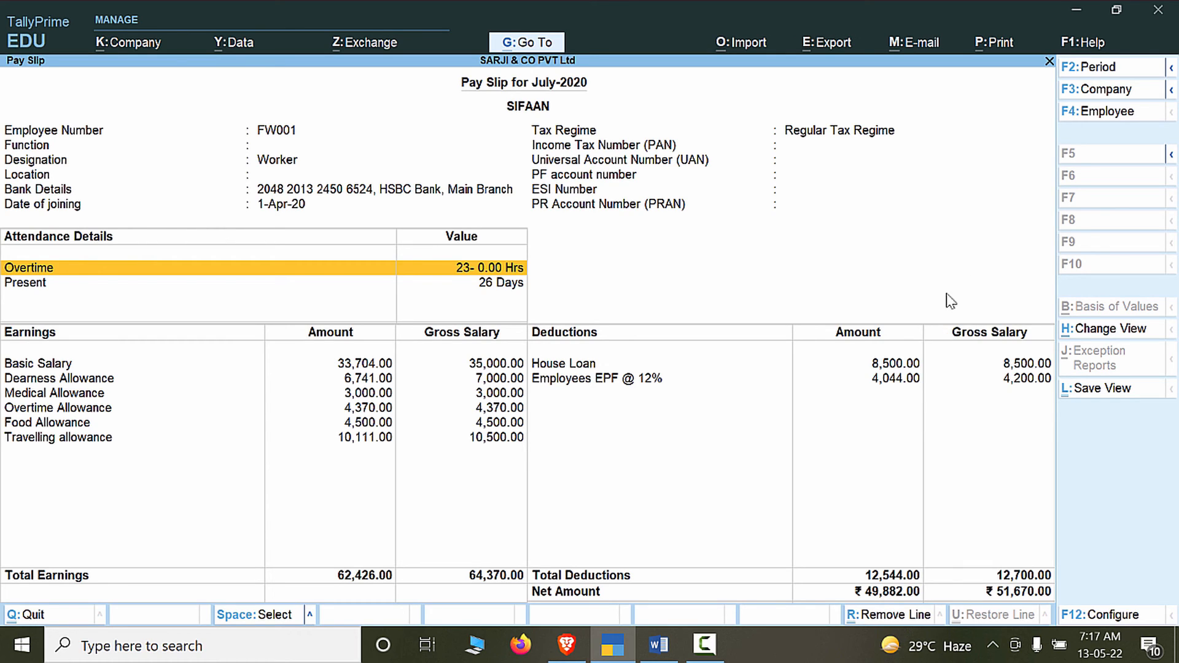
Export the pay slip as a PDF to C:\Program Files\TallyPrime and review the exported file down to the signature line.
left_click(827, 54)
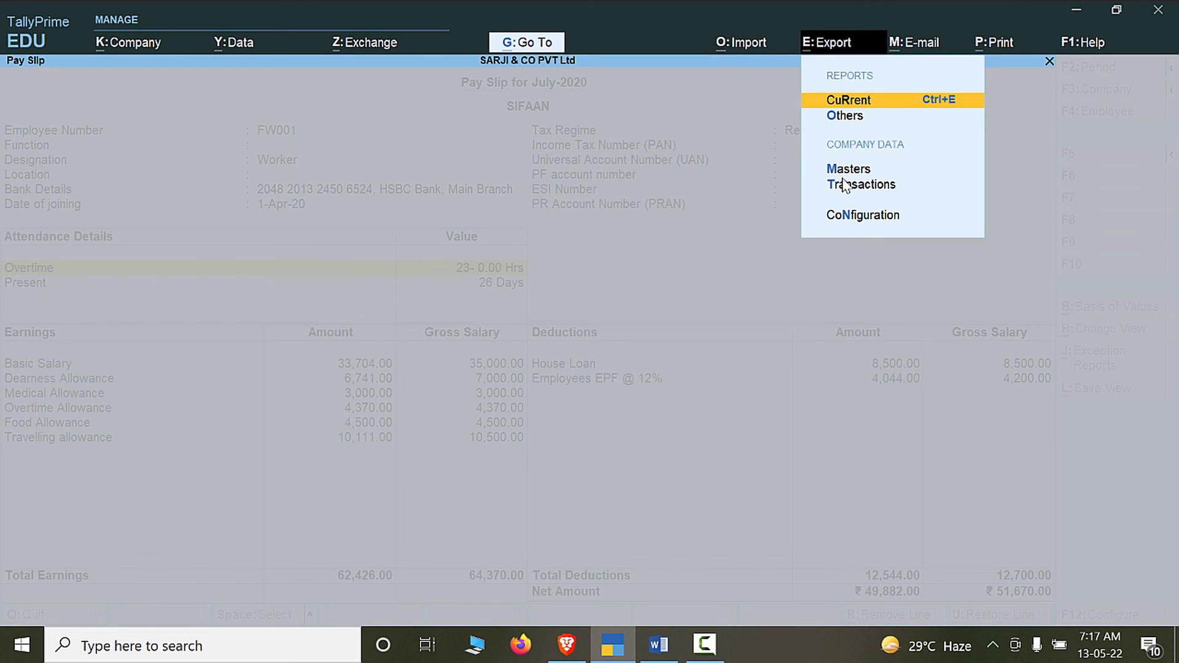
key("Return")
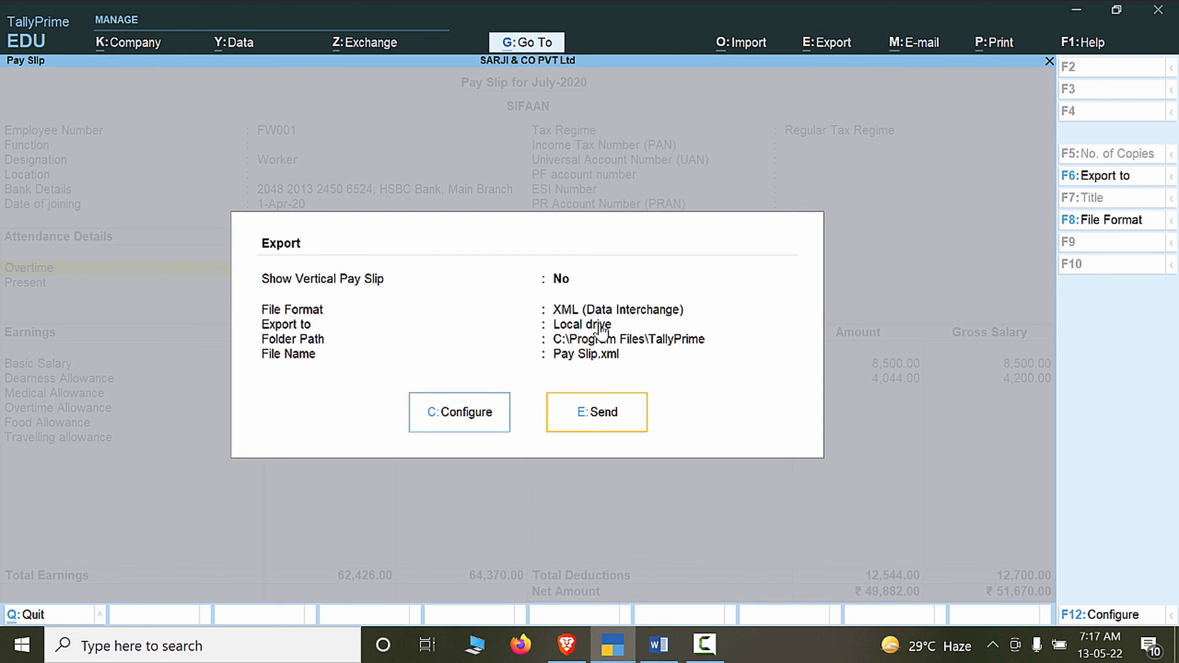
key("Left")
left_click(1135, 223)
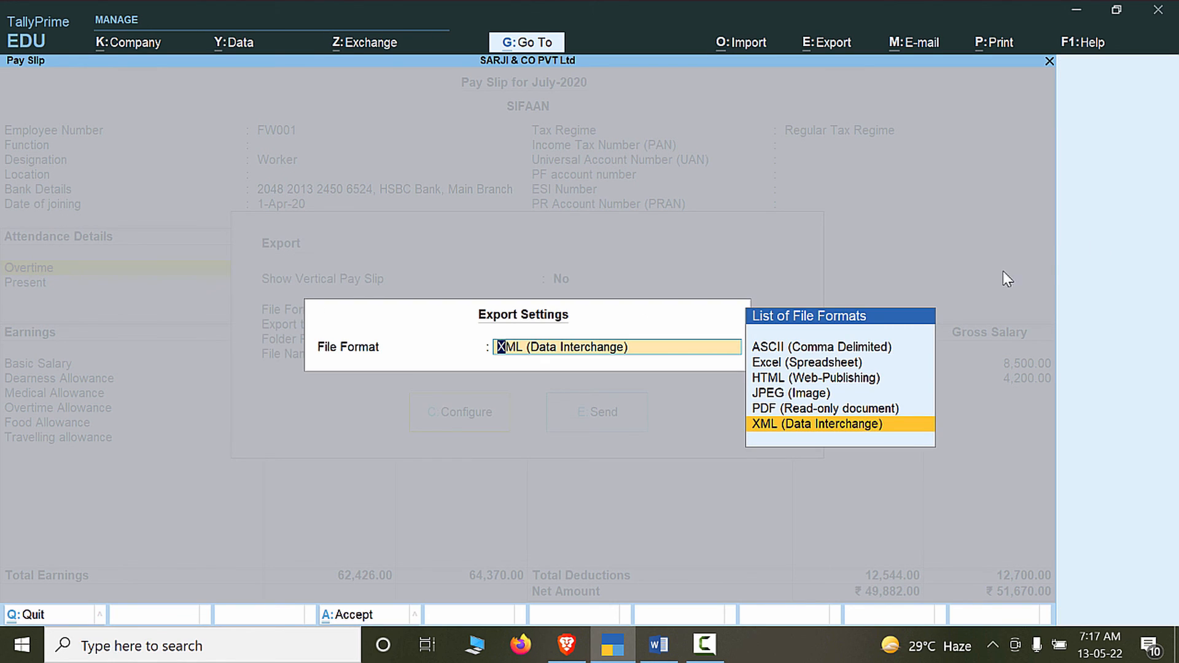
left_click(841, 408)
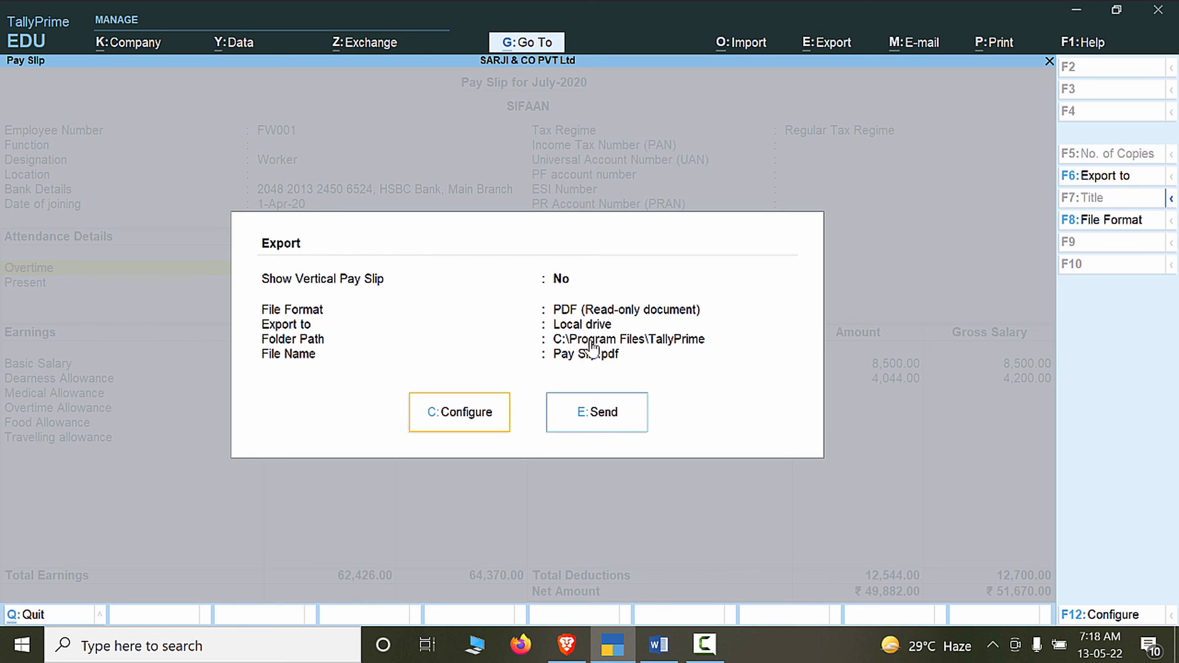
left_click(614, 424)
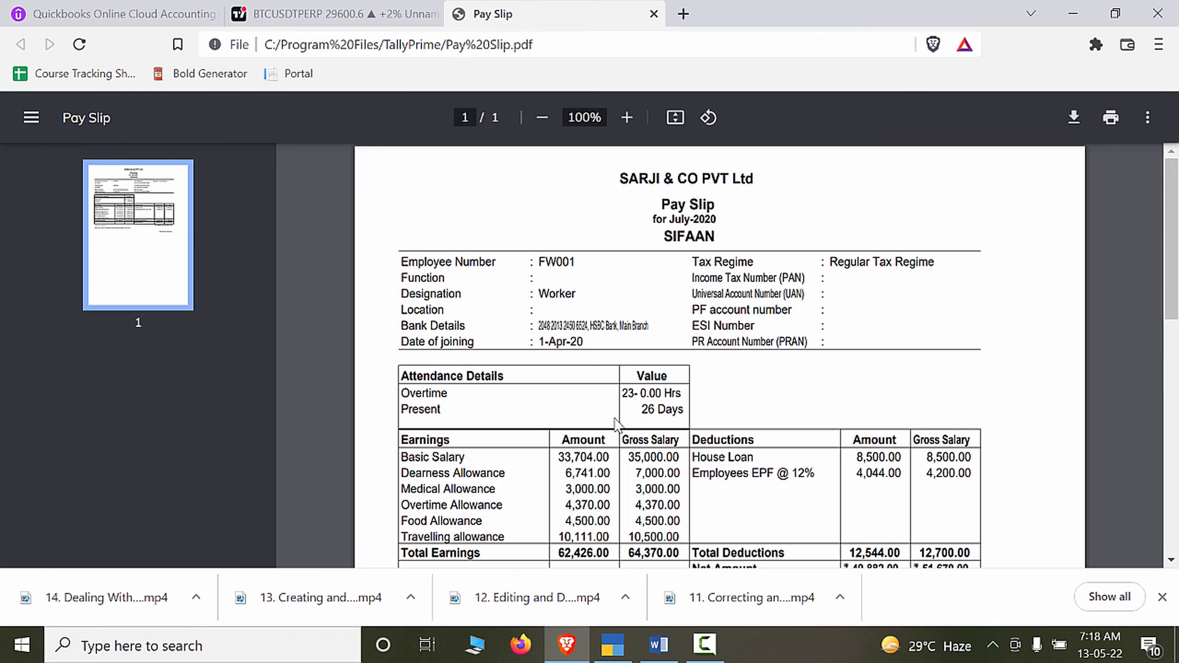
scroll(740, 427, "down", 4)
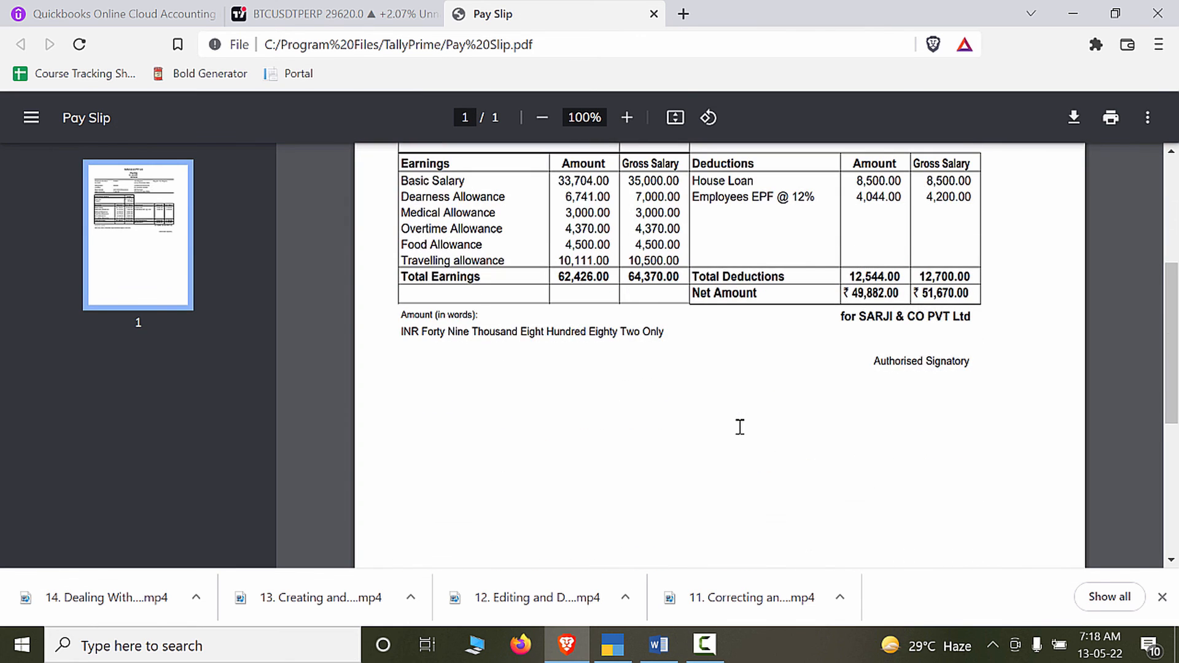
Review the exported pay slip PDF from the employee details through earnings and deductions to the authorised signatory line.
scroll(740, 426, "up", 5)
scroll(739, 426, "down", 1)
scroll(737, 426, "up", 1)
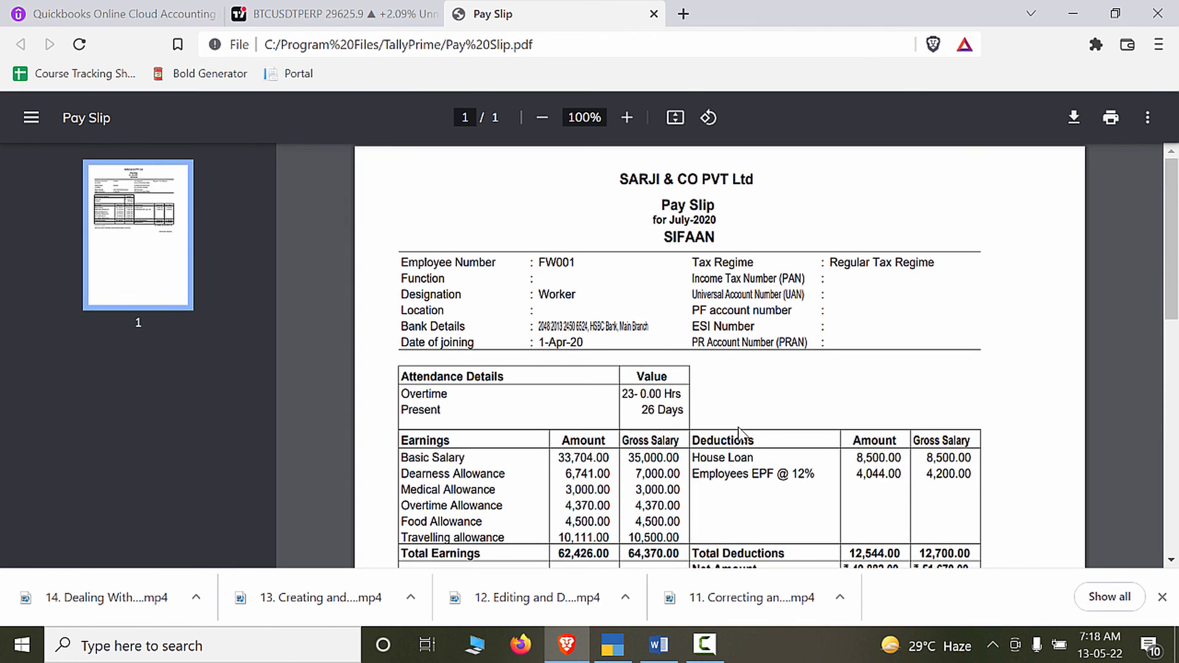
scroll(764, 410, "down", 2)
scroll(764, 411, "down", 1)
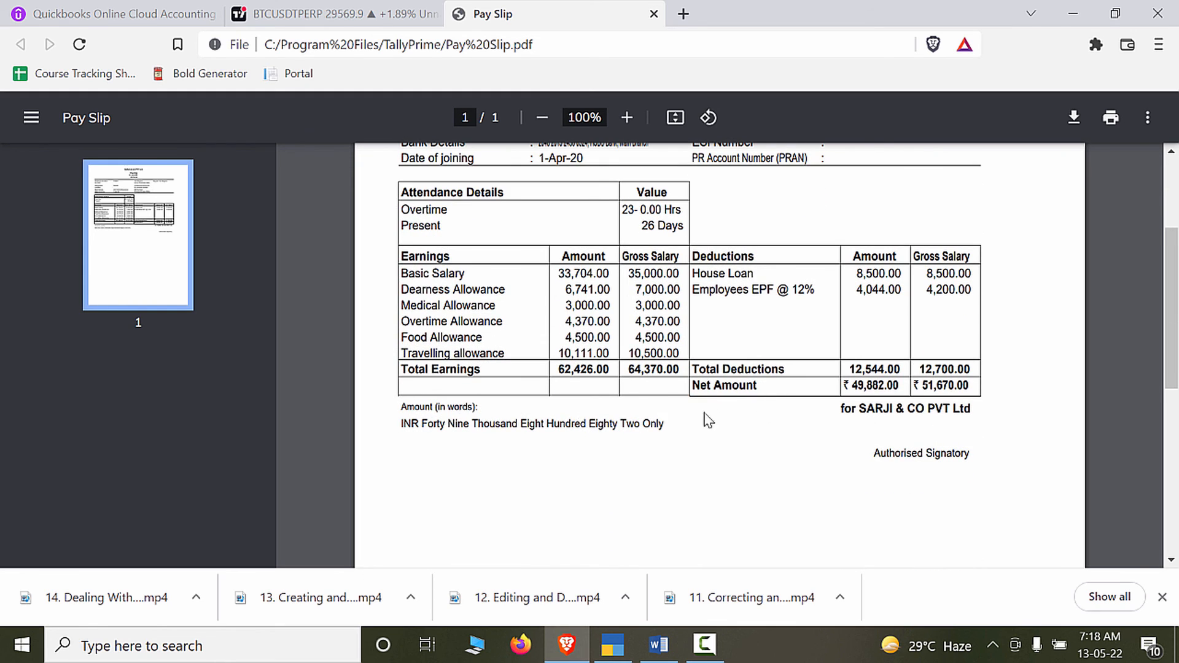
scroll(697, 412, "down", 3)
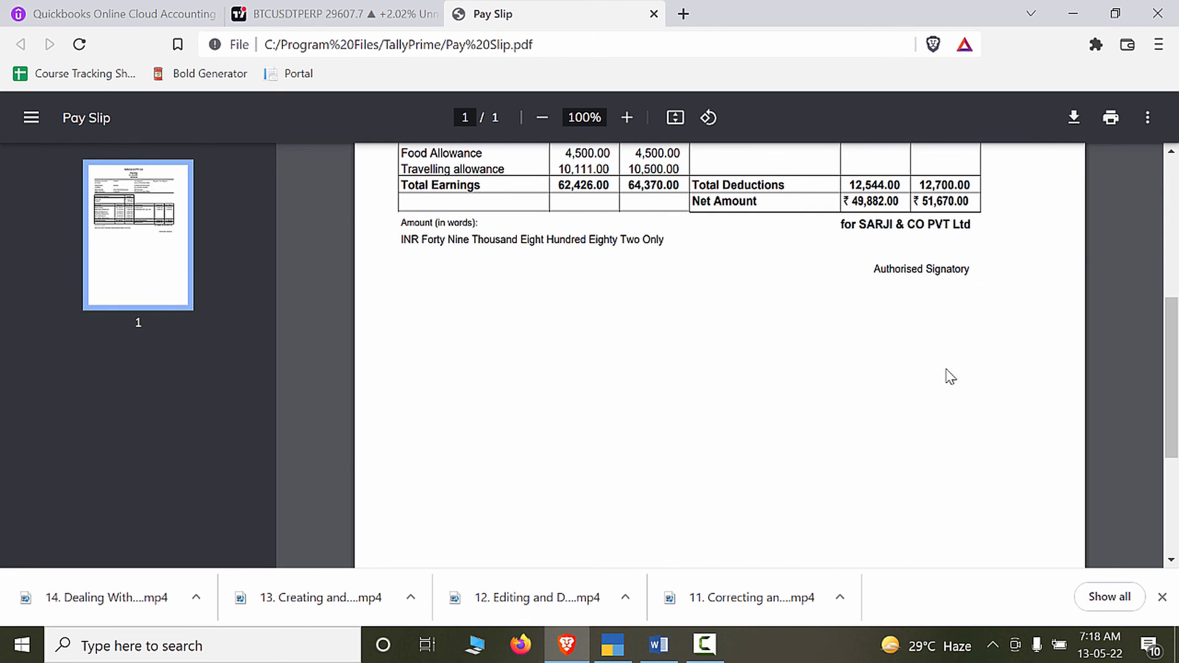
scroll(943, 417, "up", 5)
Switch back to TallyPrime, preview the pay slip's printout in the horizontal layout and return to the payroll reports.
key("alt+Tab")
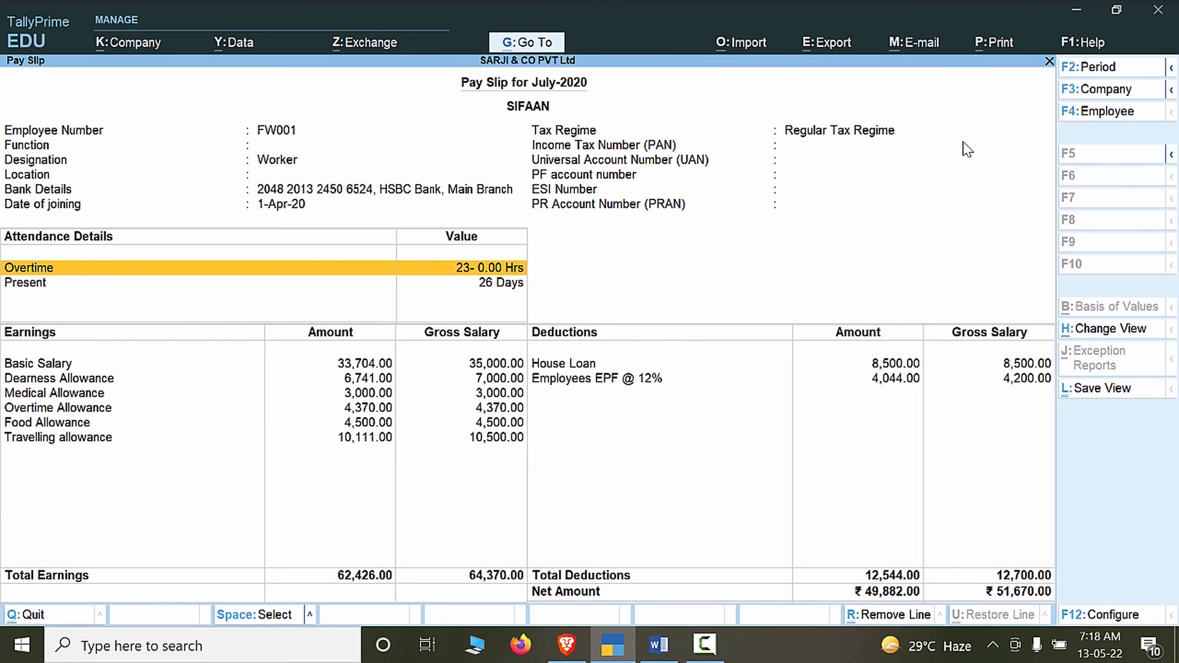
left_click(985, 49)
left_click(1047, 97)
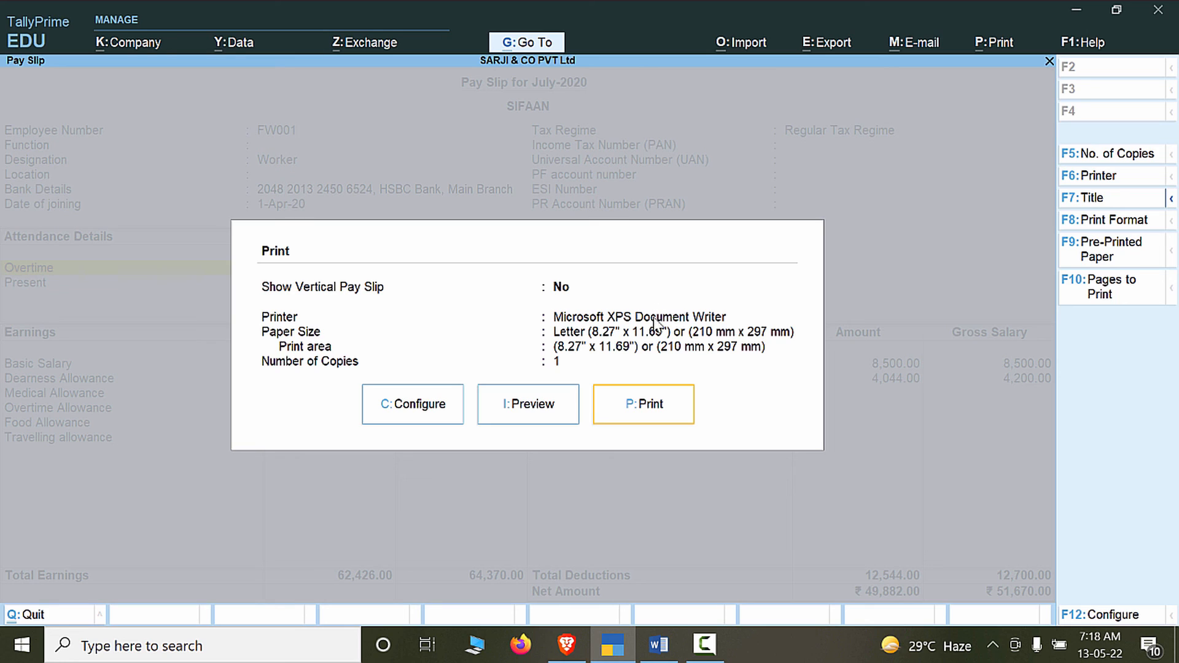
key("Left")
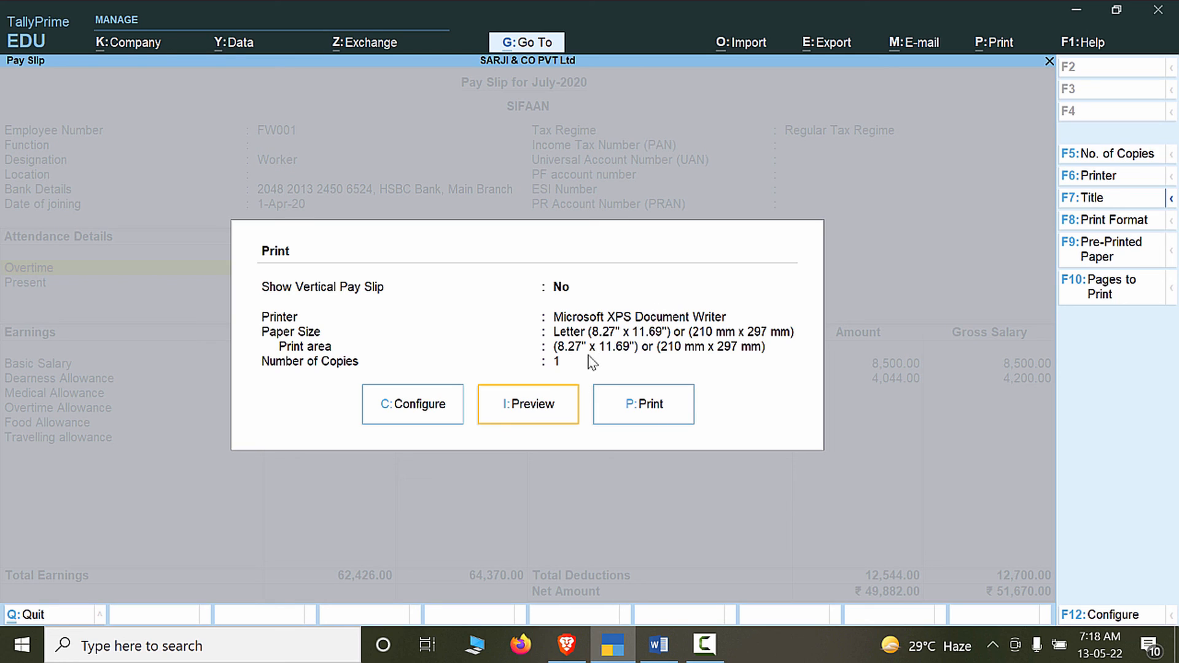
left_click(492, 408)
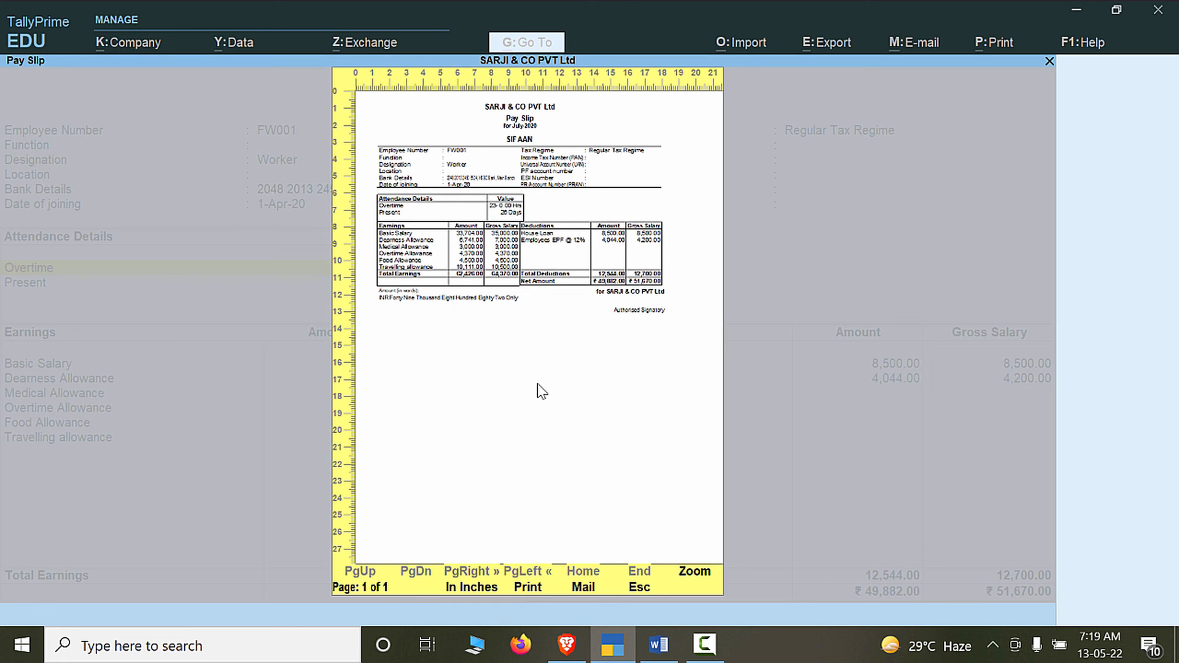
key("Escape")
key("Escape")
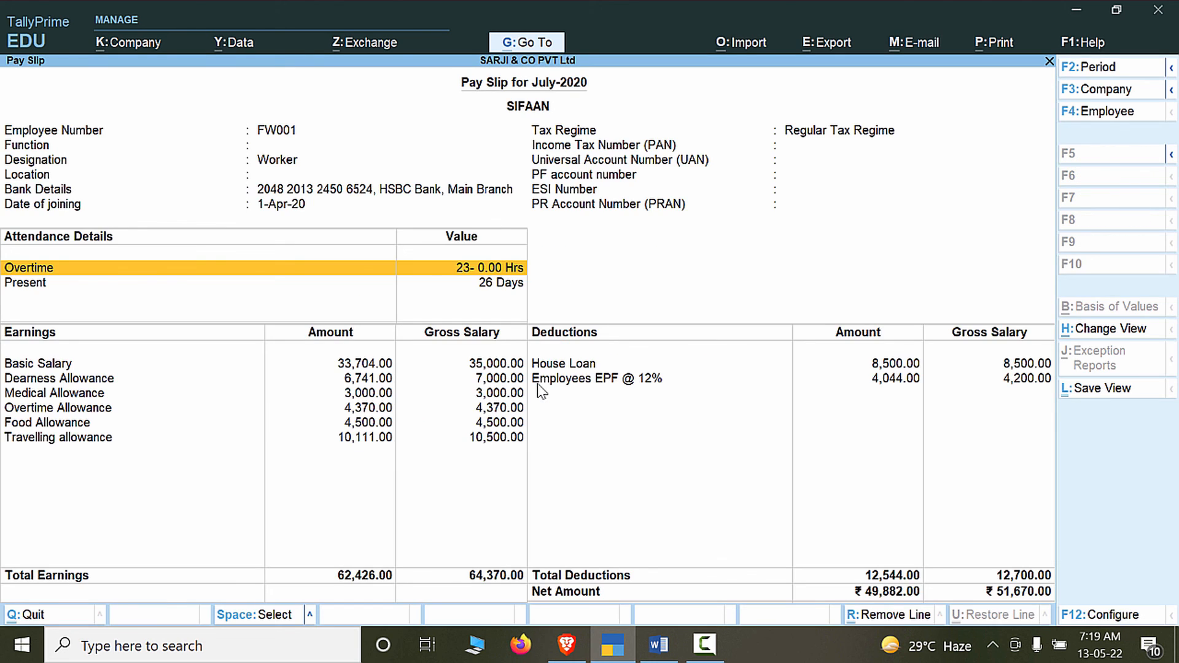
key("Escape")
key("Escape")
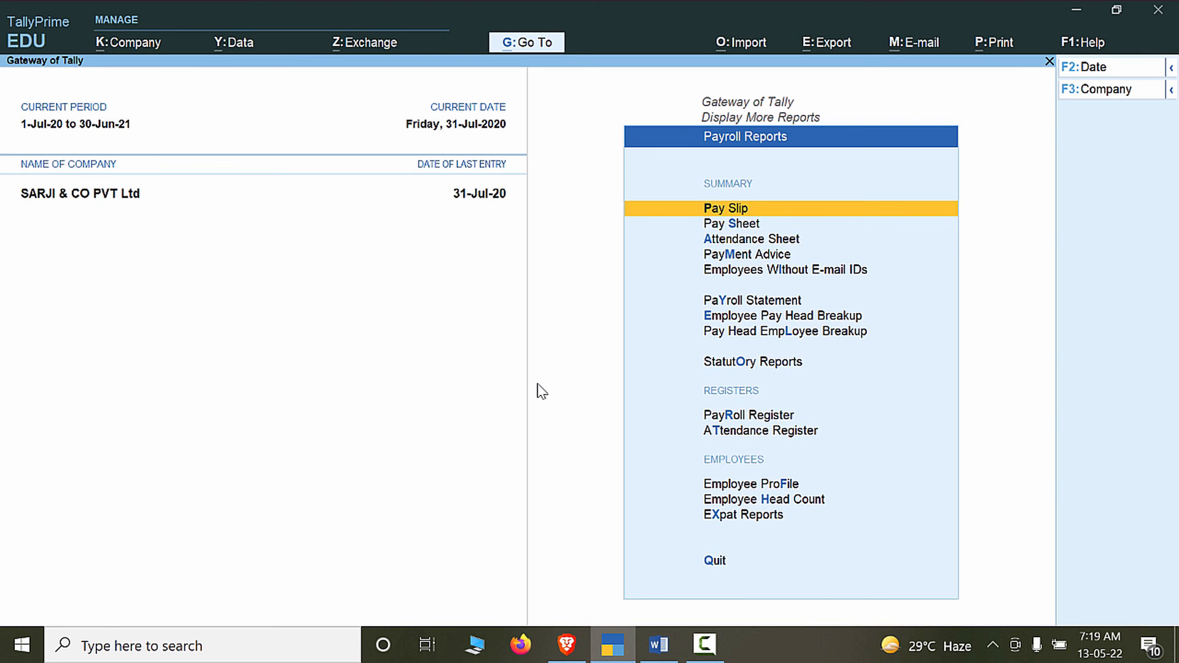
Open the July pay sheet of the first individual employee in the list.
key("Down")
key("Return")
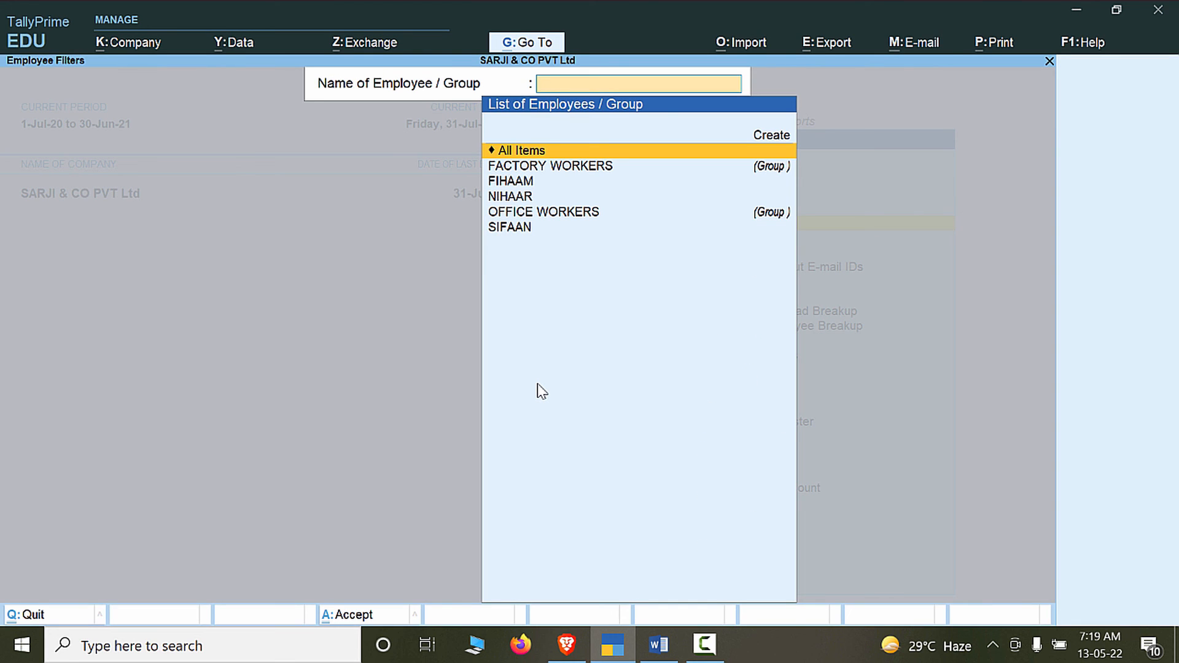
key("Down")
key("Down")
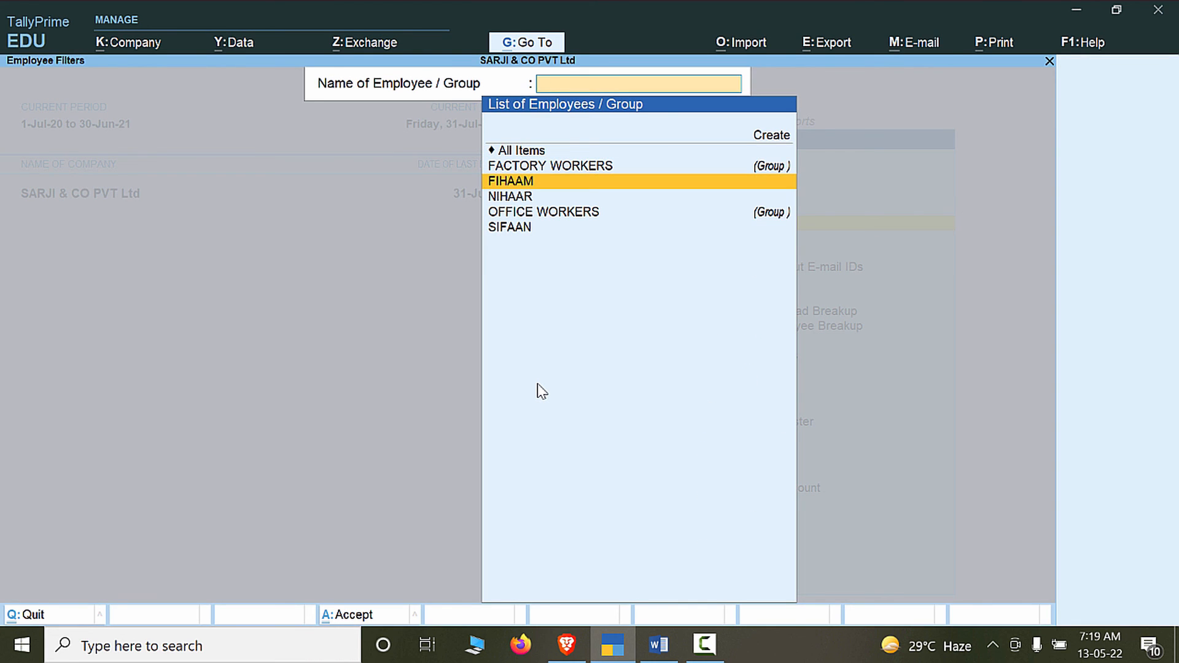
key("Return")
View the July pay sheet for the FACTORY WORKERS group and return to the payroll reports.
key("Escape")
key("Up")
key("Return")
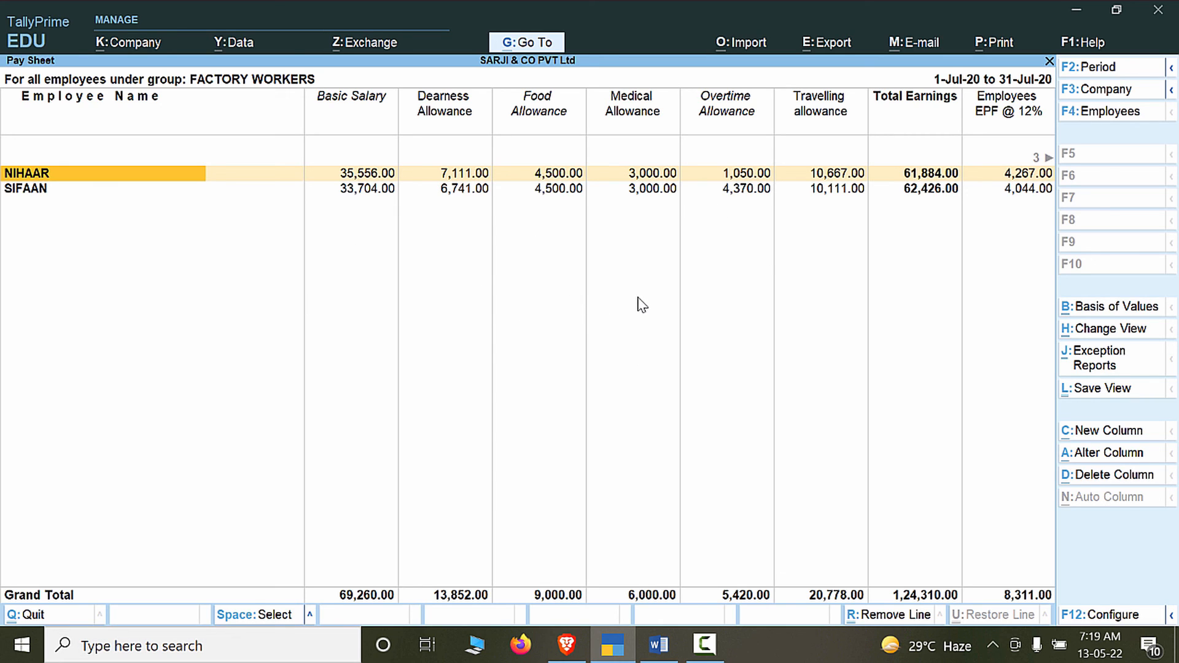
key("Escape")
key("BackSpace")
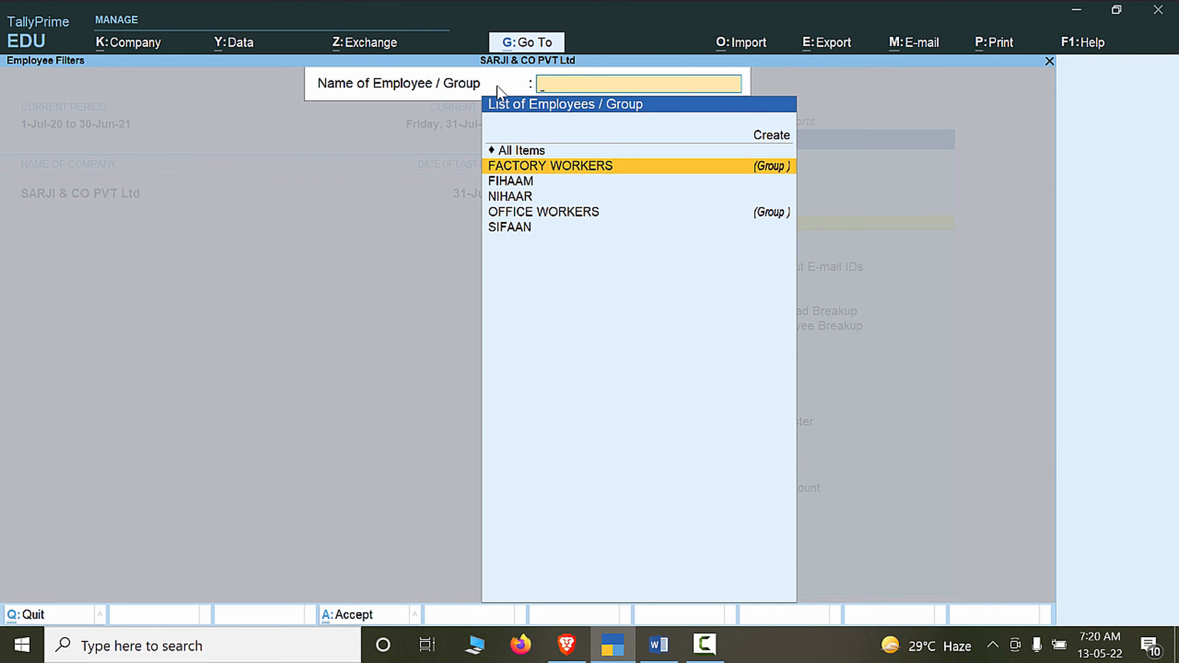
key("Escape")
View the July attendance sheet showing overtime and present days for all employees.
key("Down")
key("Return")
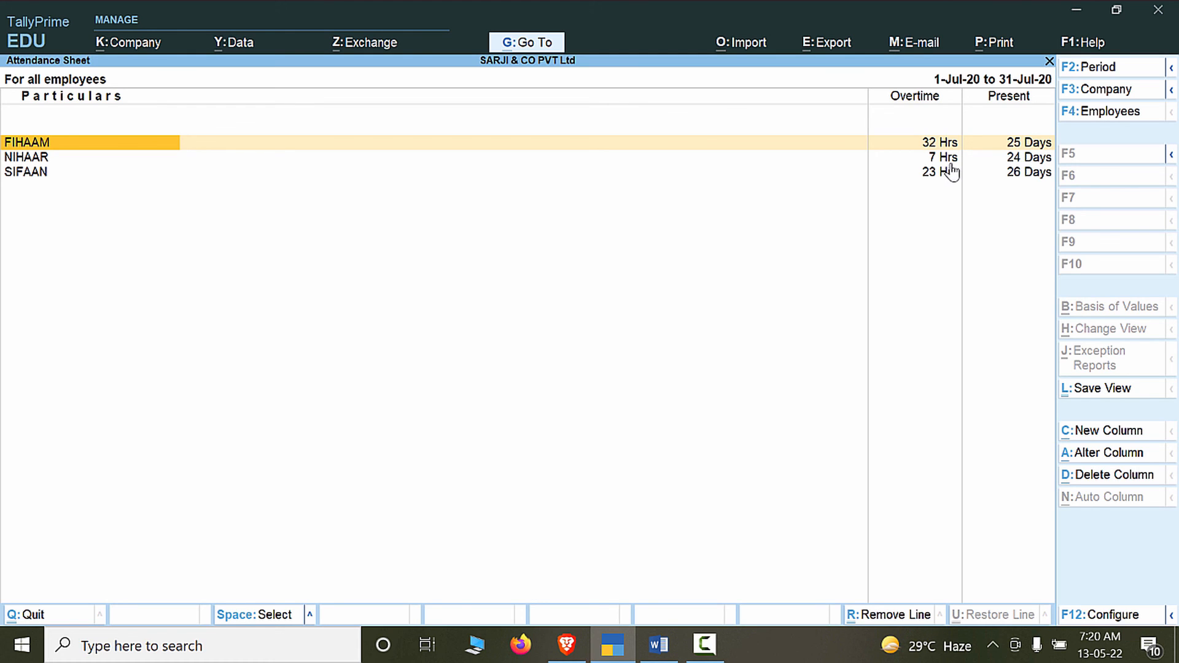
key("Escape")
Preview the bank payment advice for all employees for 1-Jul-20 to 31-Jul-20, then close it.
key("Down")
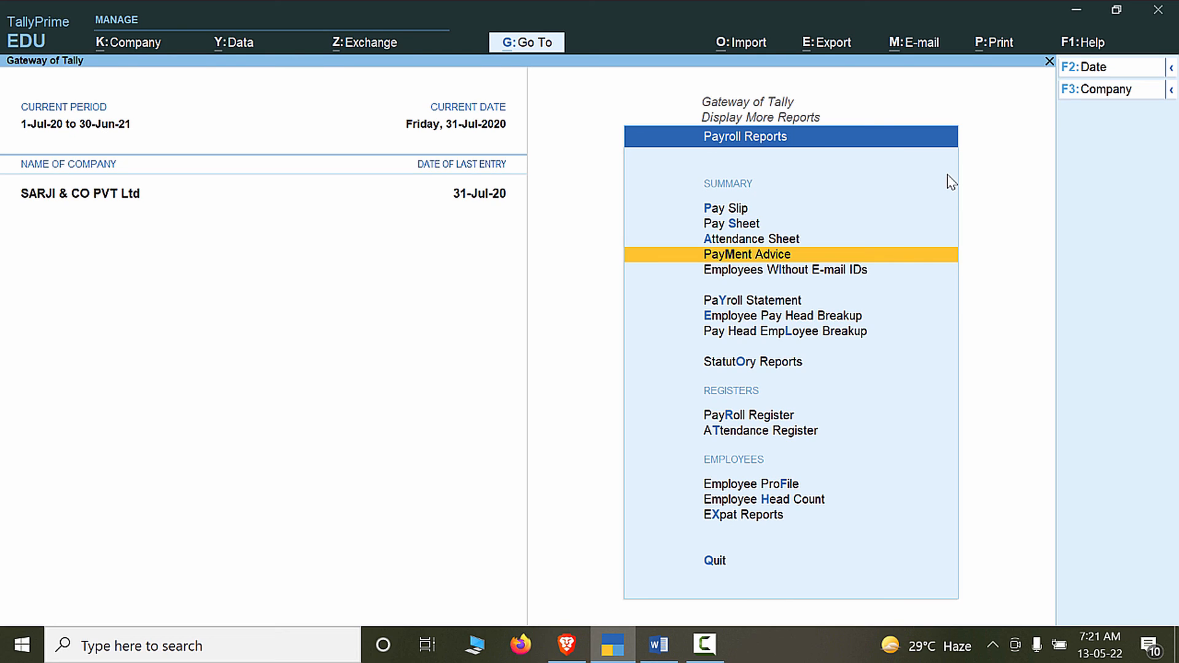
key("Return")
key("i")
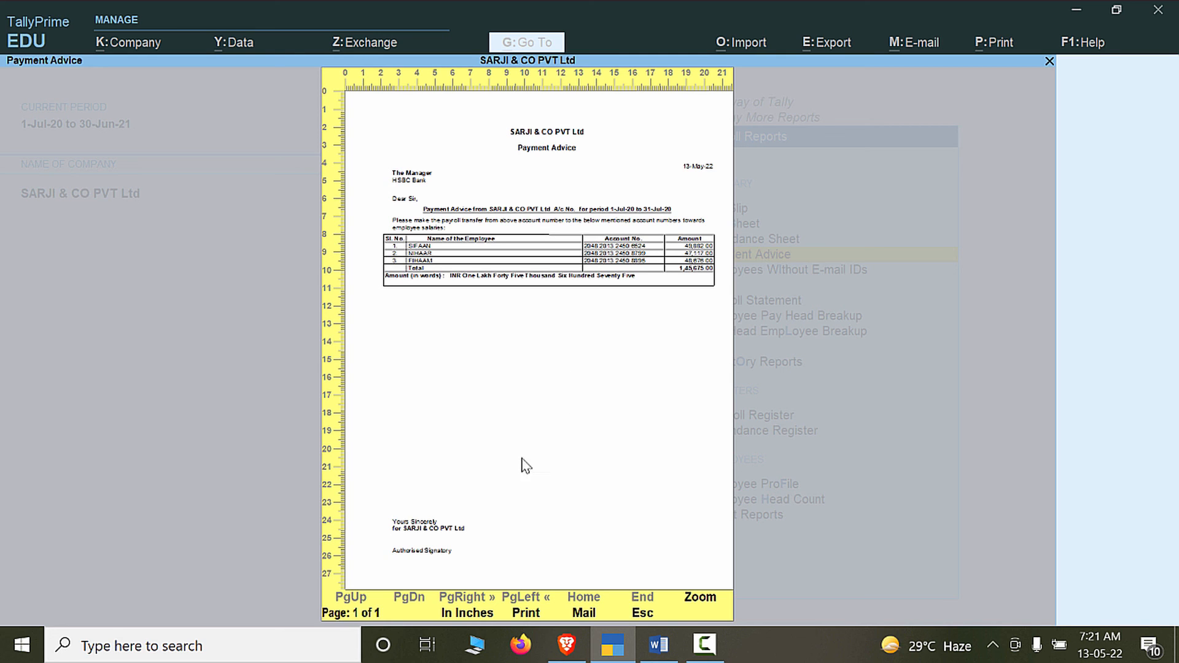
key("Escape")
key("Escape")
Preview the payment advice again, zoom in to examine the employee transfer table, and return to the payroll reports.
key("Return")
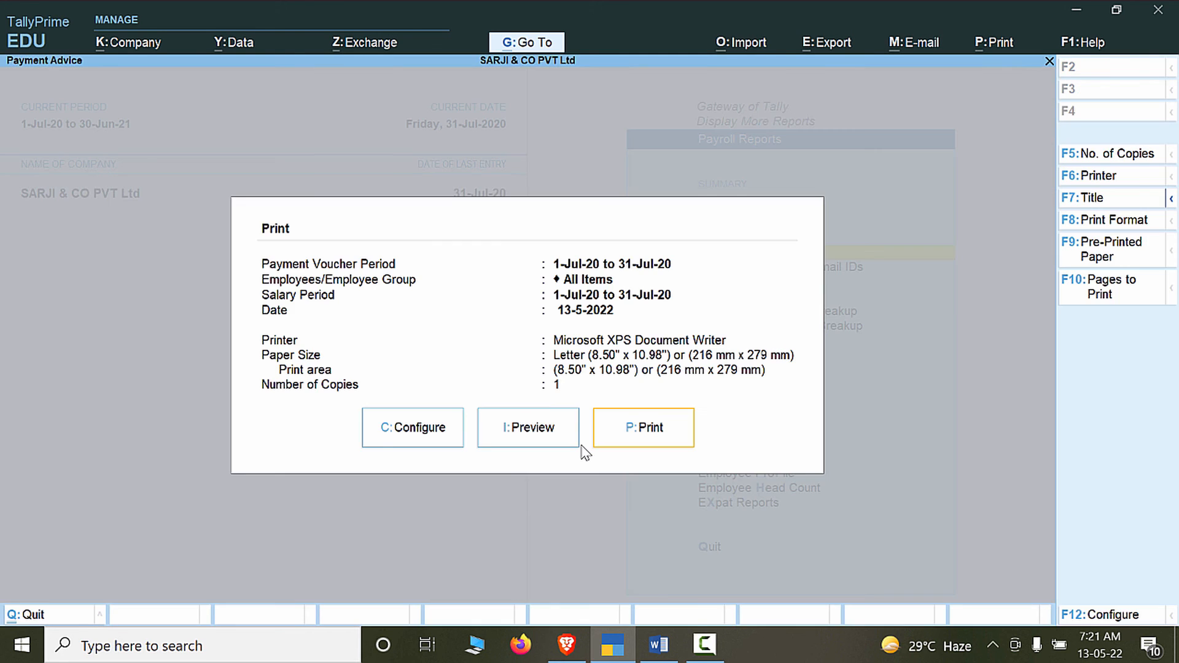
left_click(539, 426)
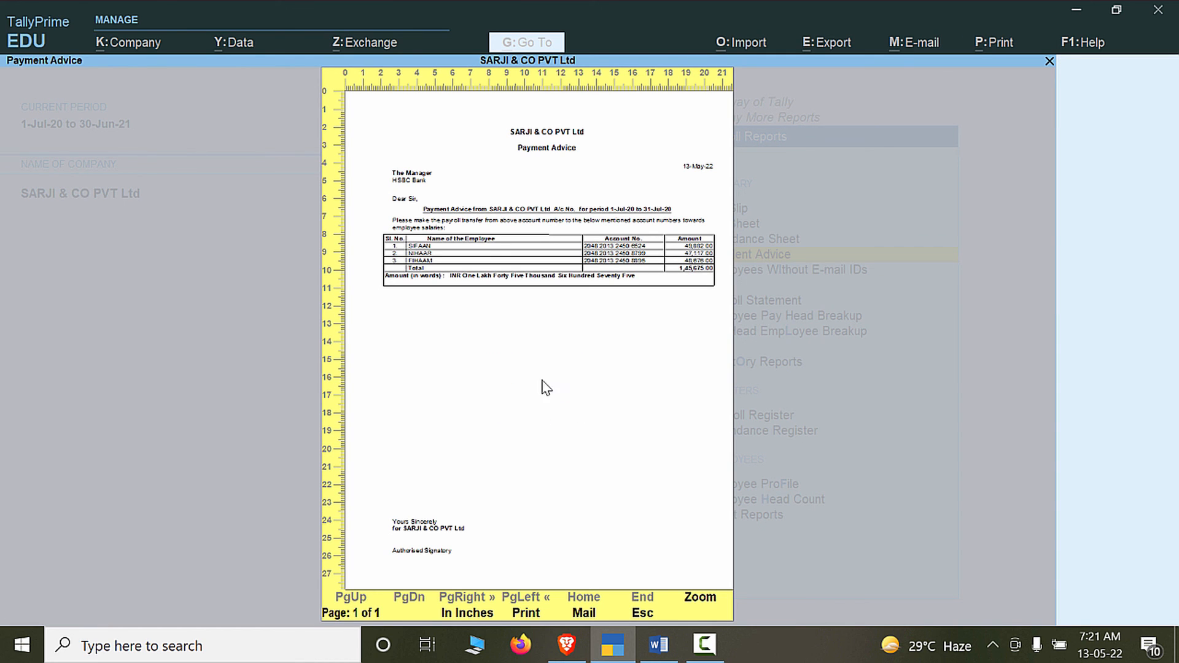
left_click(701, 598)
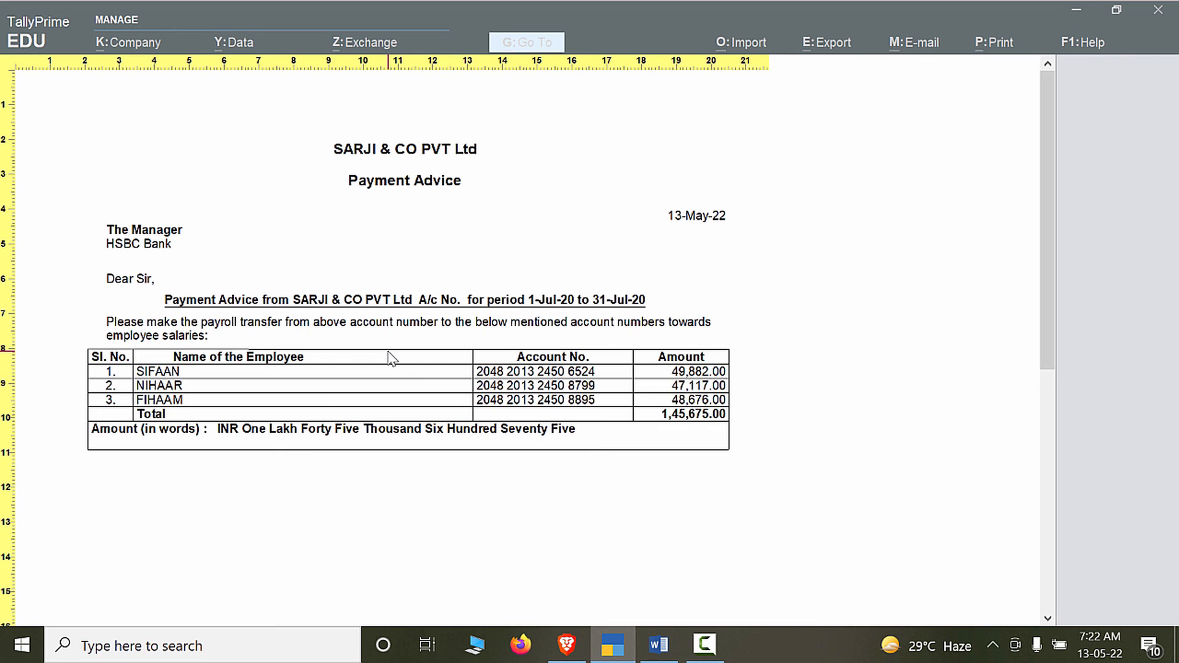
left_click(389, 474)
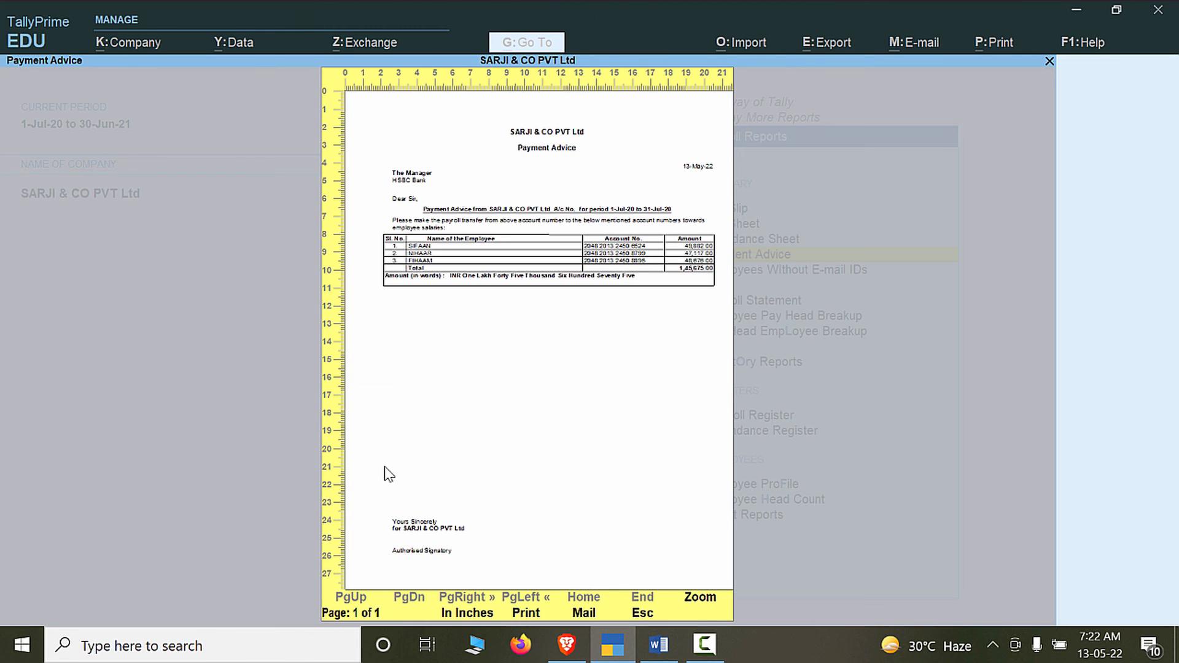
key("Escape")
key("Escape")
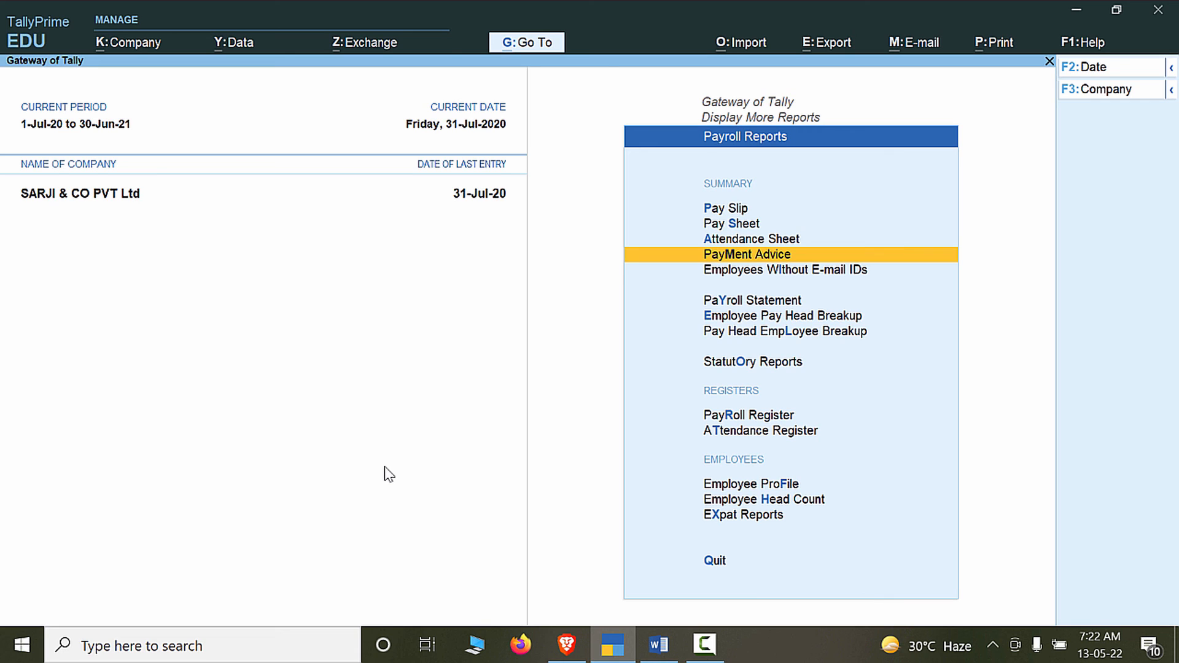
View the July payroll statement for the Basic Salary pay head and for Dearness Allowance.
key("Down")
key("Down")
key("Down")
key("Up")
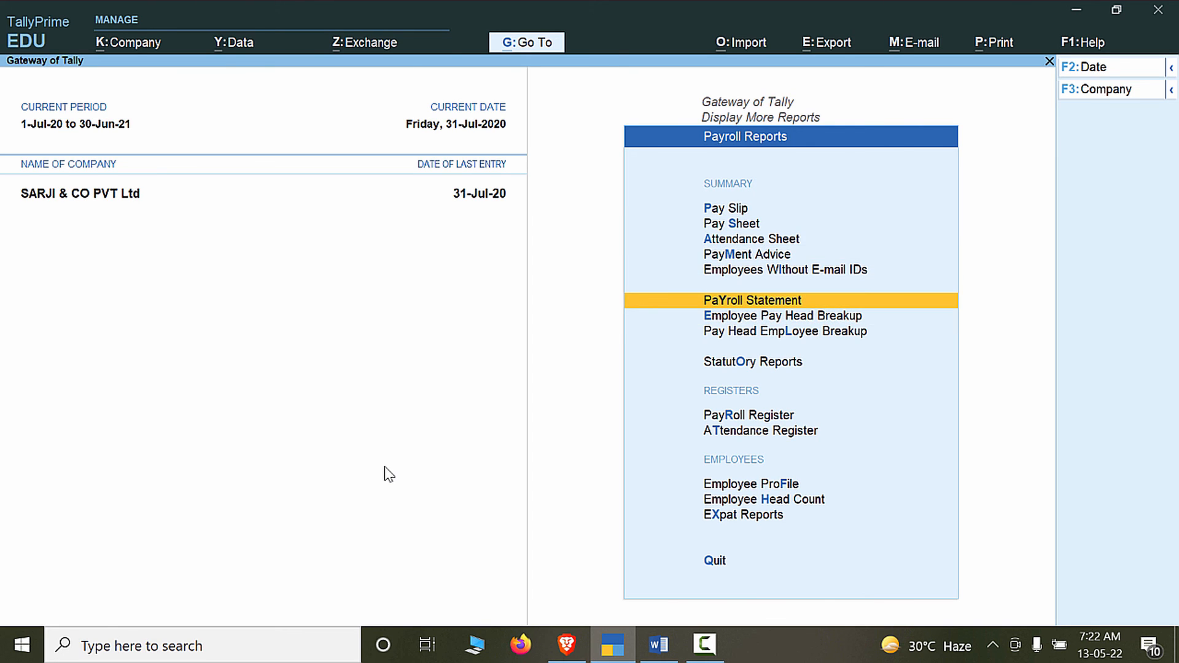
key("Return")
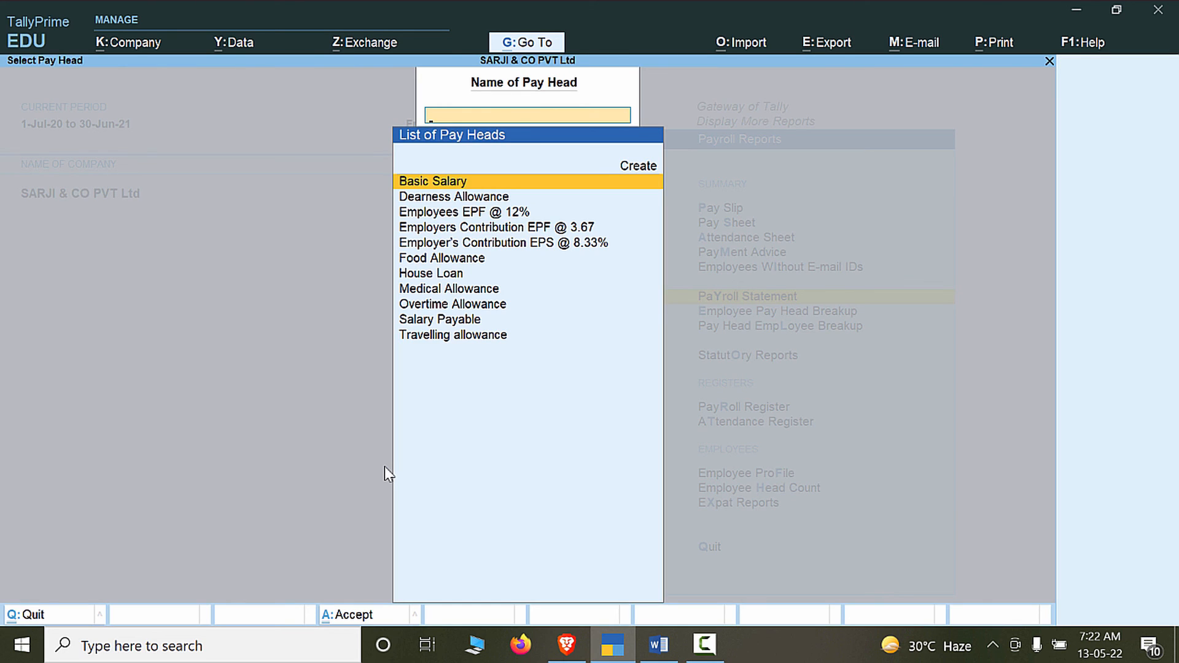
key("Return")
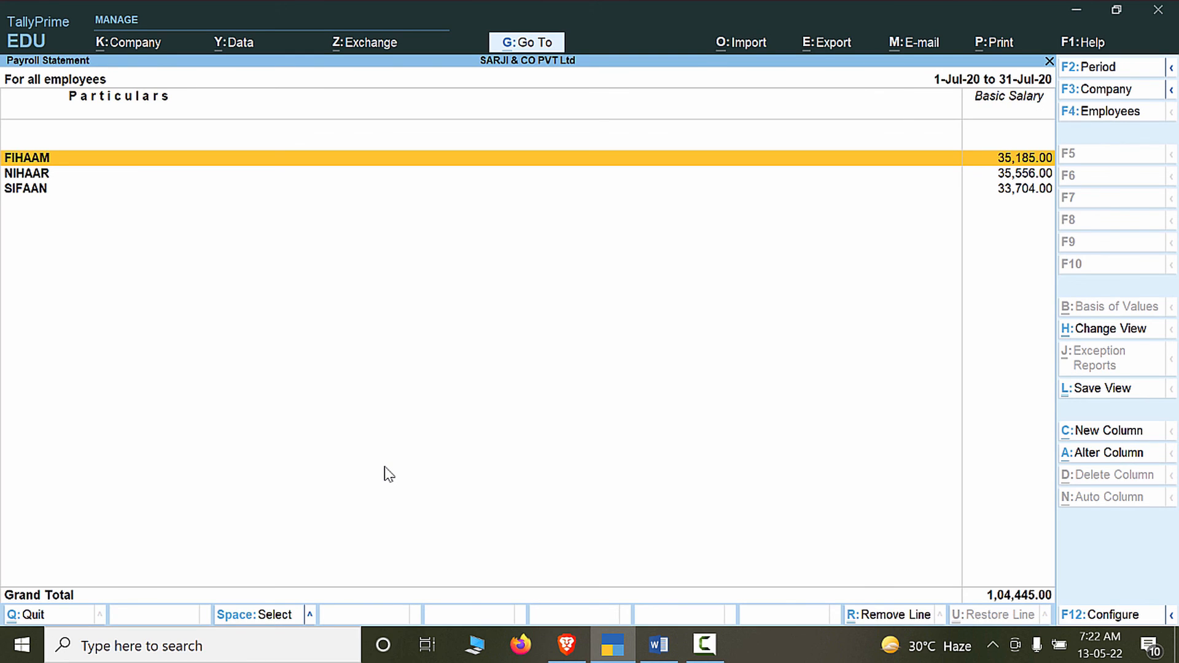
key("Escape")
key("Down")
key("Return")
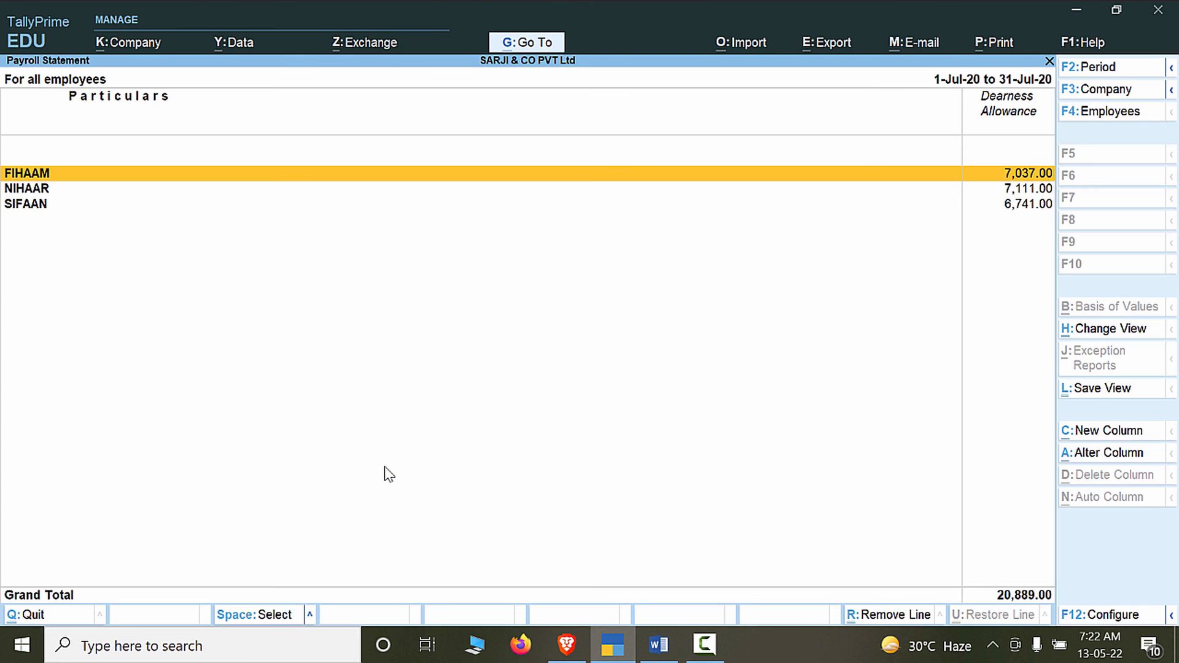
View the July payroll statement of all employees for the Food Allowance pay head.
key("Escape")
key("Down")
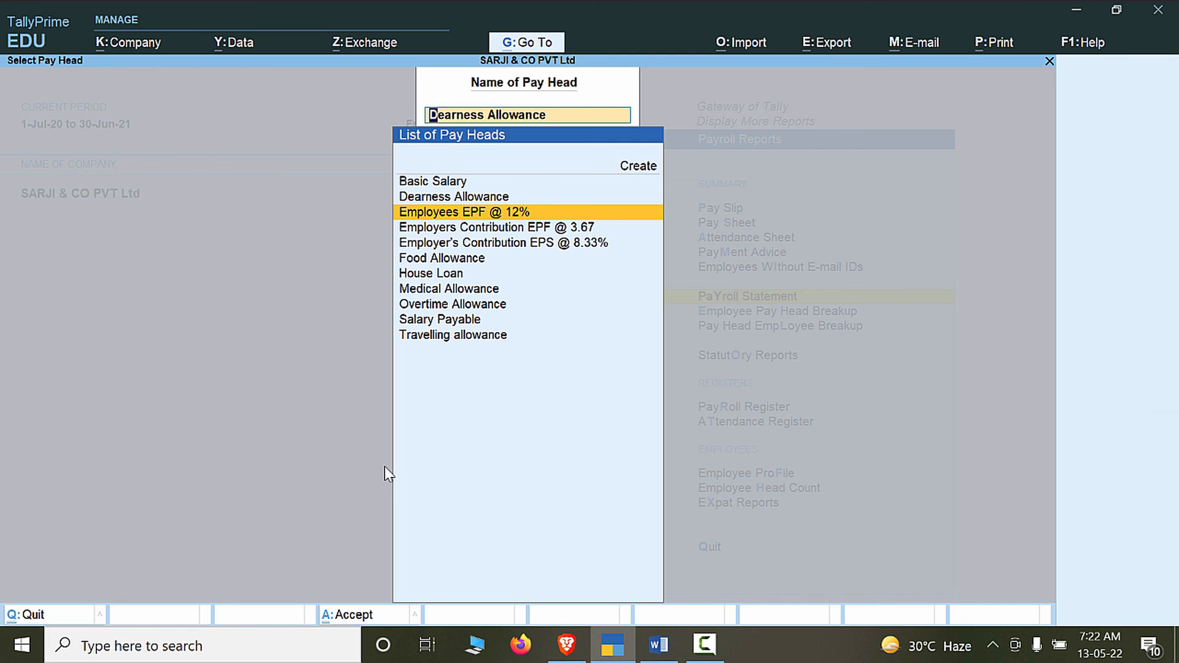
key("Down")
key("Down")
key("Down")
key("Down")
key("Up")
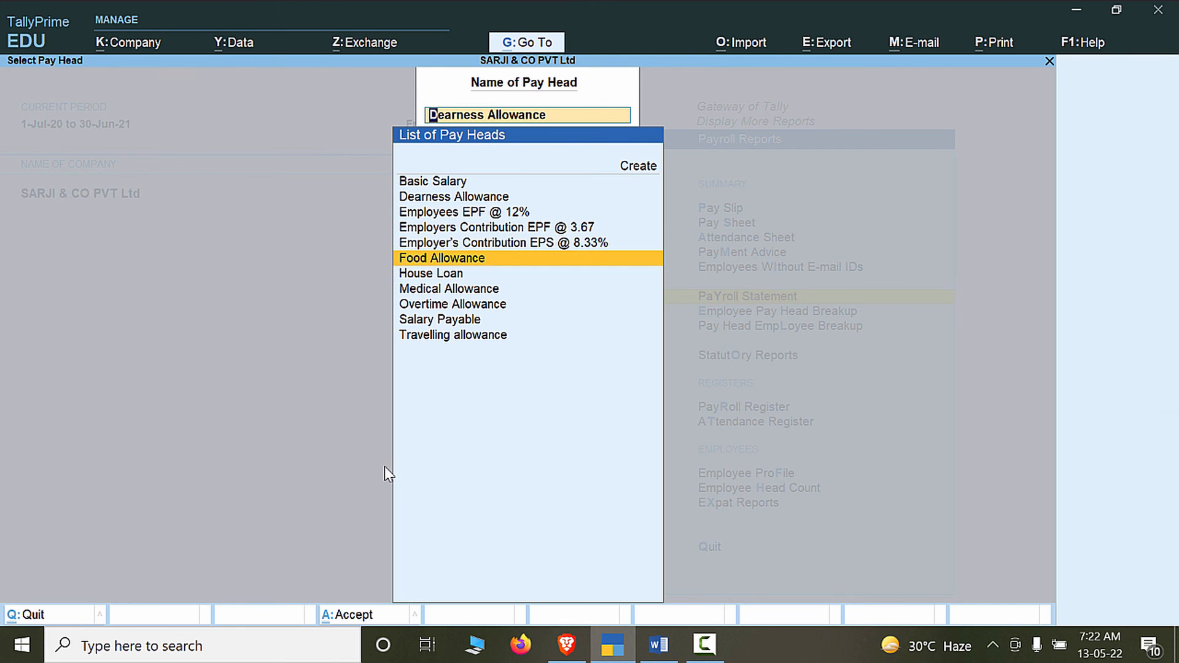
key("Return")
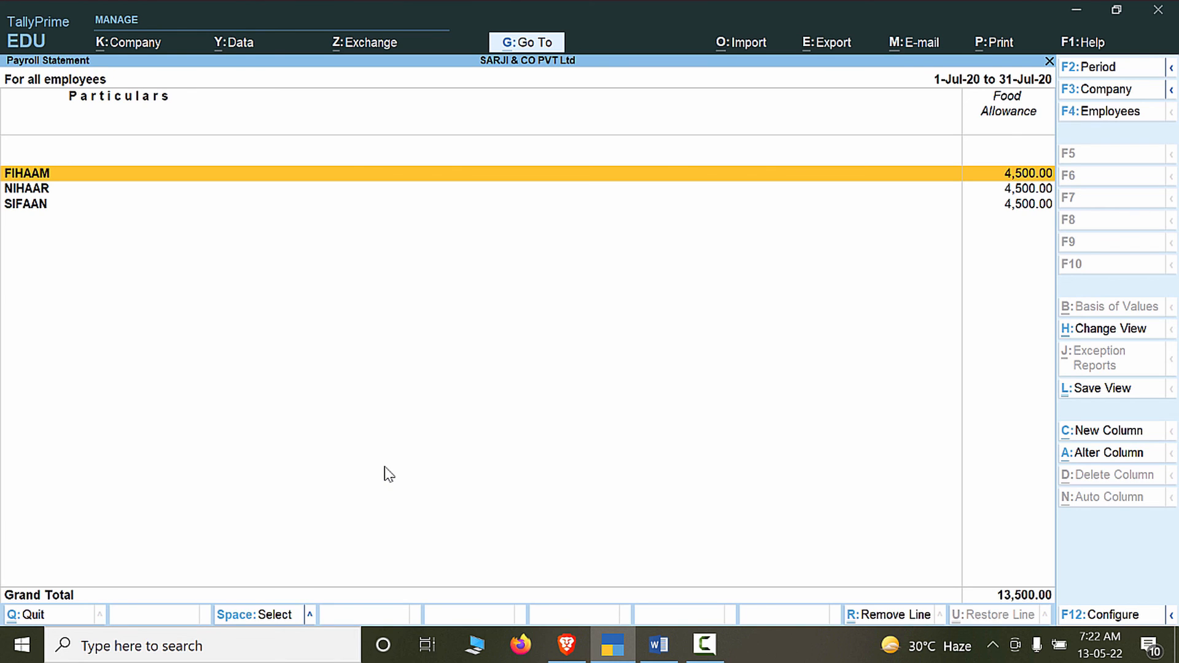
View the July payroll statements for the Medical Allowance and Overtime Allowance pay heads.
key("Escape")
key("Down")
key("Down")
key("Down")
key("Up")
key("Up")
key("Down")
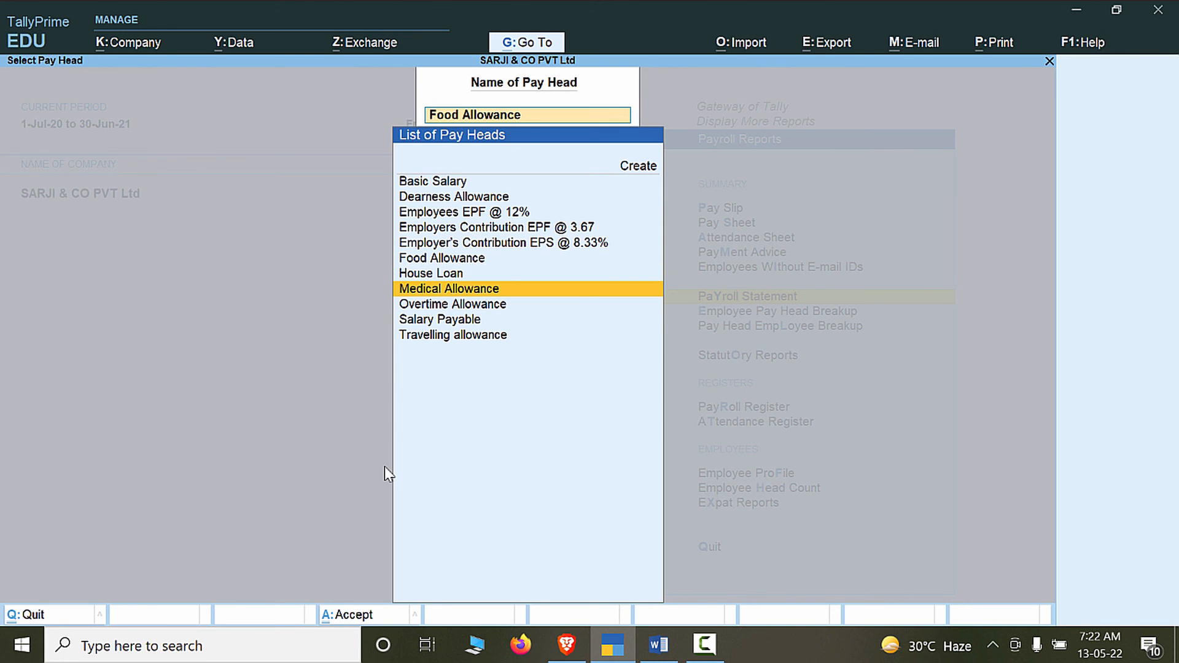
key("Return")
key("Escape")
key("Down")
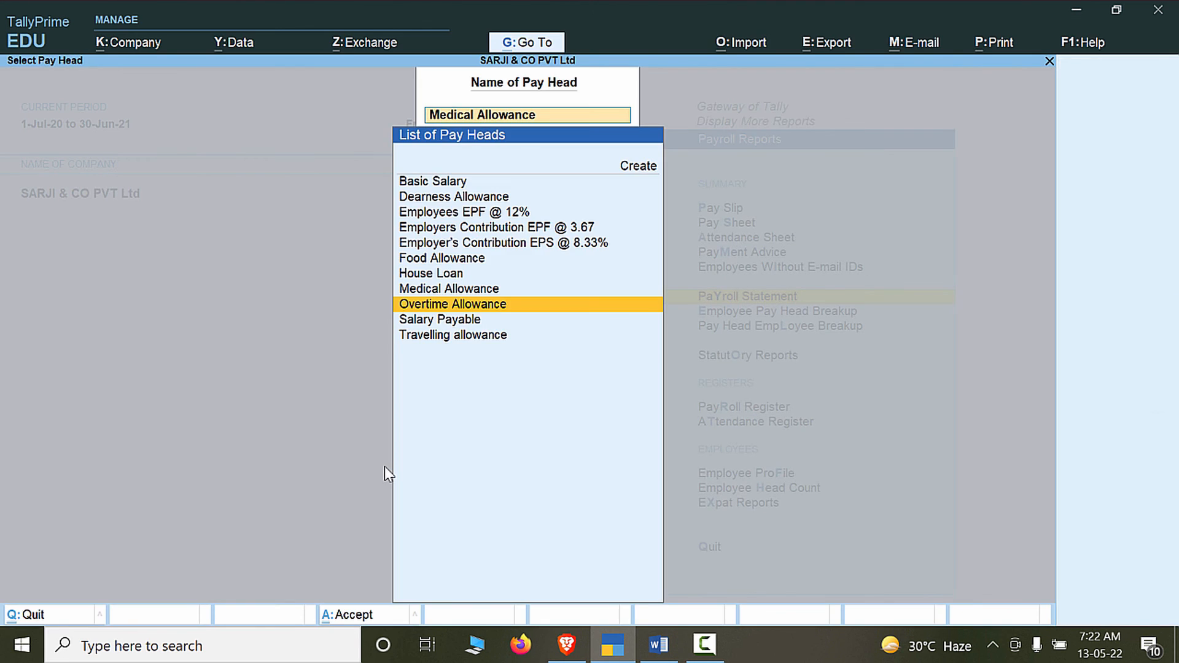
key("Return")
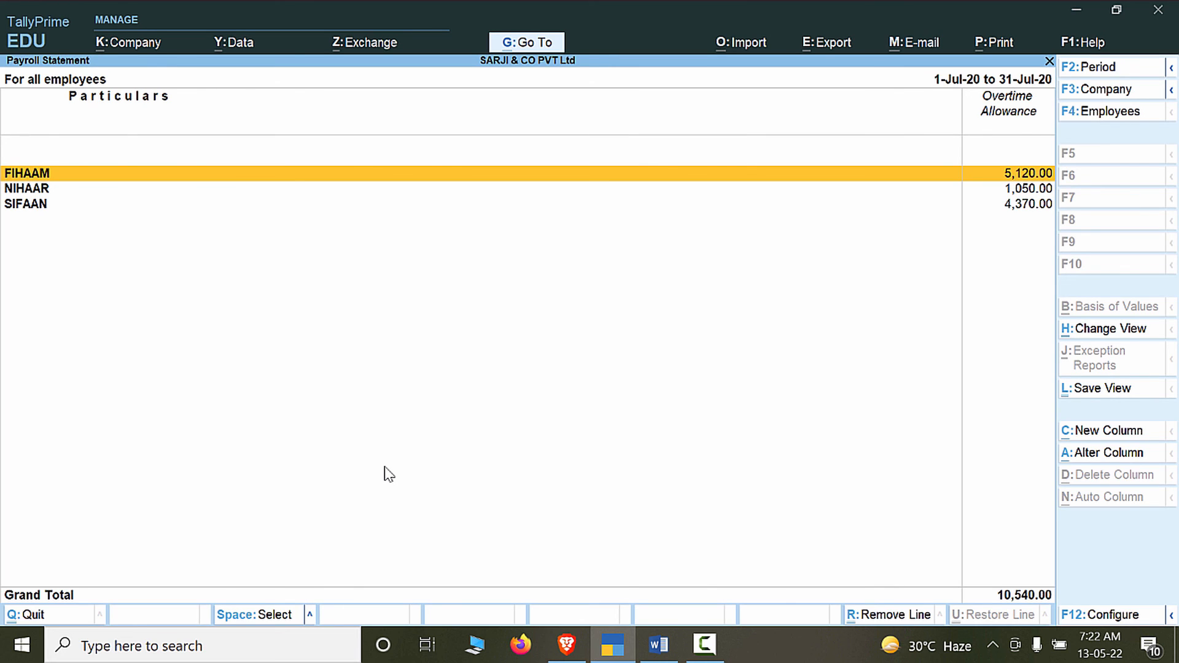
Bring up the payroll statement for Food Allowance once more.
key("Escape")
key("Up")
key("Up")
key("Up")
key("Up")
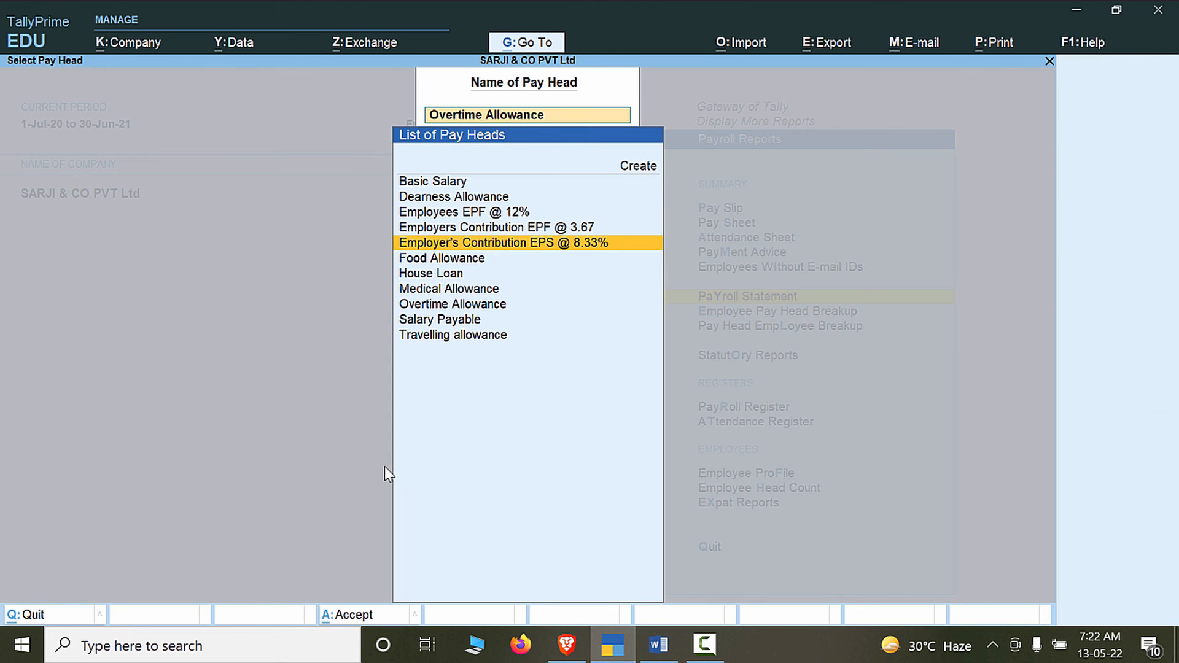
key("Down")
key("Return")
Check the payroll statement for Dearness Allowance again and go back to the payroll reports list.
key("Escape")
key("Up")
key("Up")
key("Up")
key("Up")
key("Return")
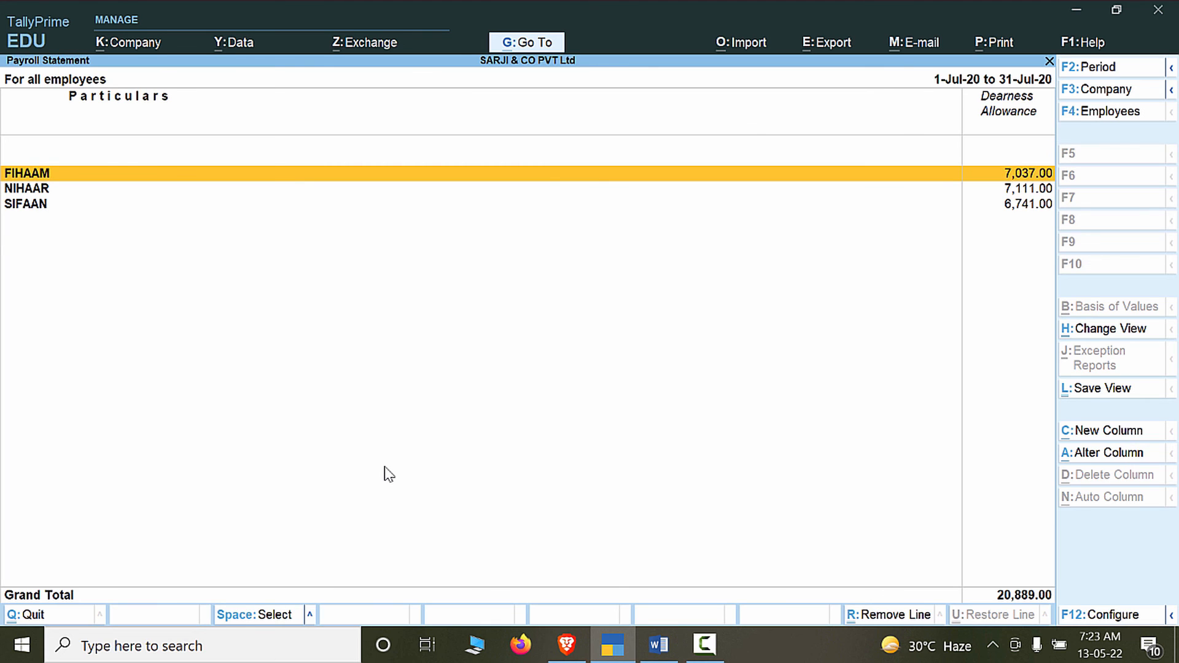
key("Escape")
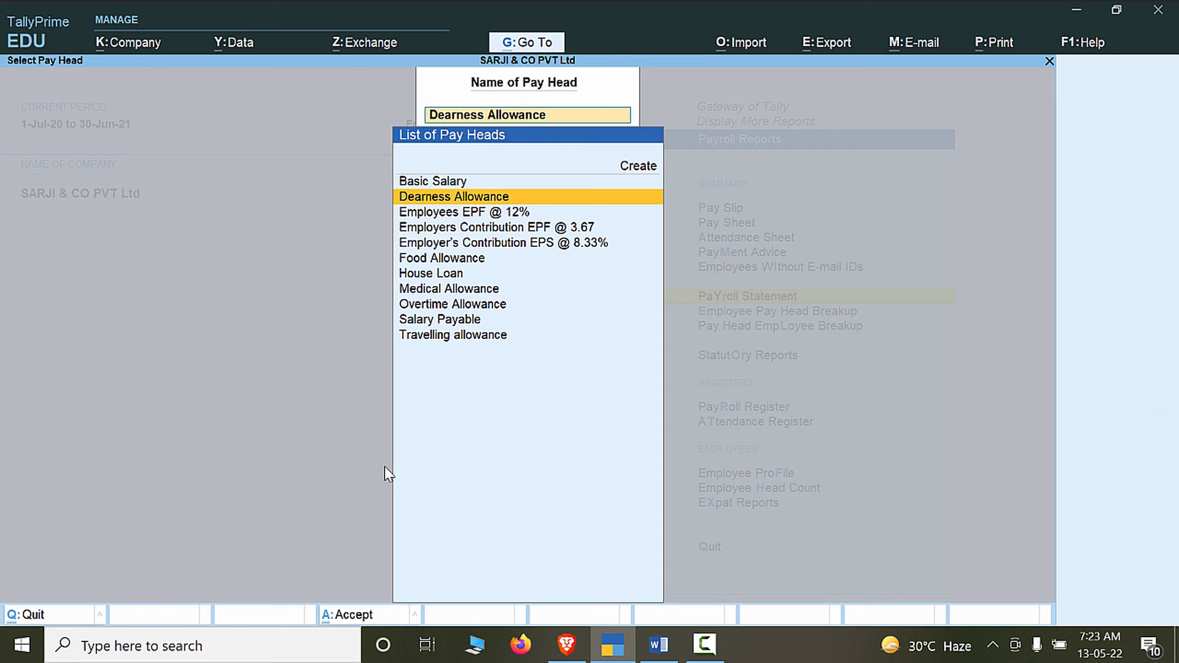
key("Escape")
key("Escape")
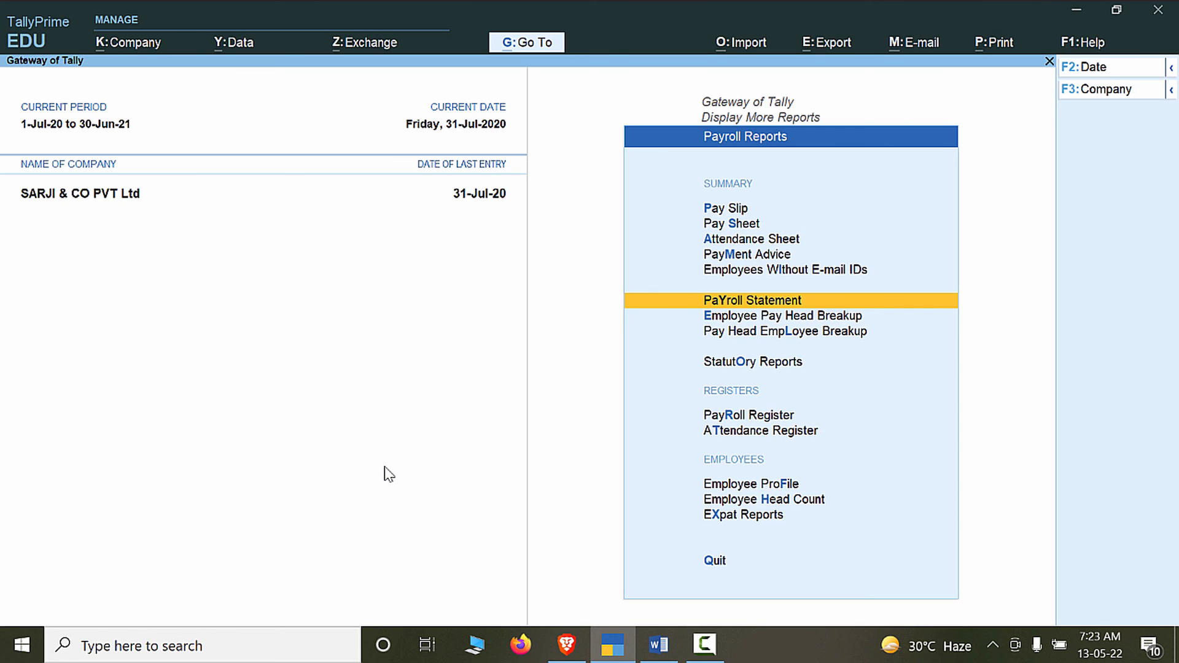
View the Payroll Register with its list of July payroll vouchers and return to the payroll reports list.
key("Down")
key("Down")
key("Down")
key("Down")
key("Down")
key("Up")
key("Return")
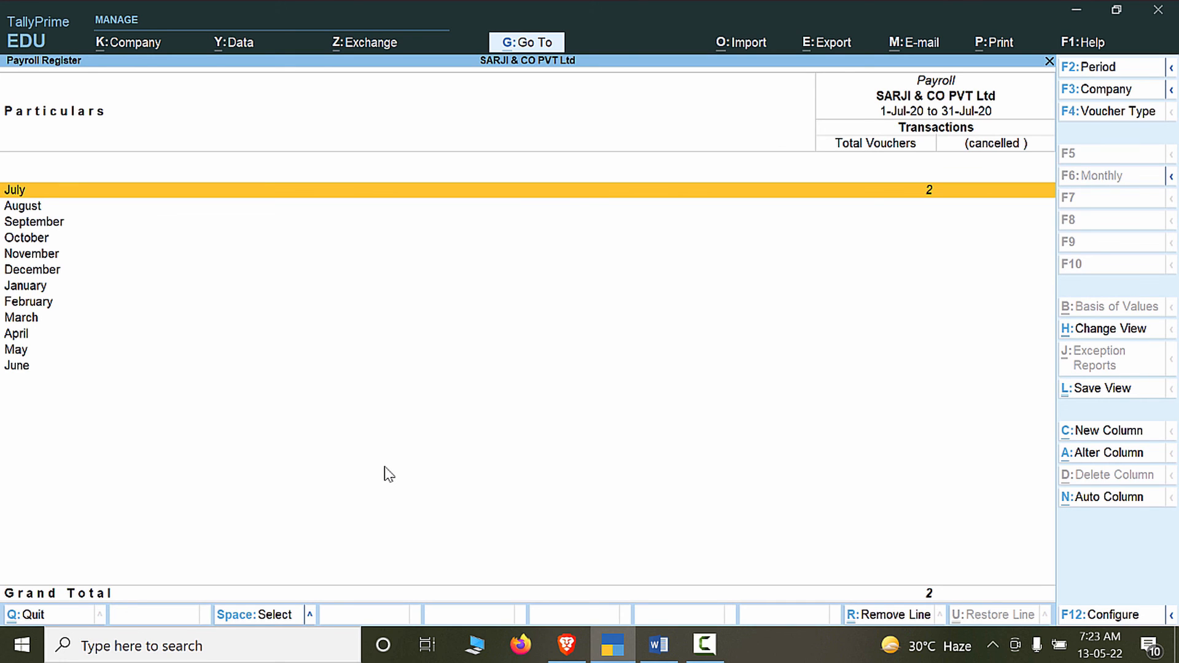
key("Return")
key("Escape")
key("Escape")
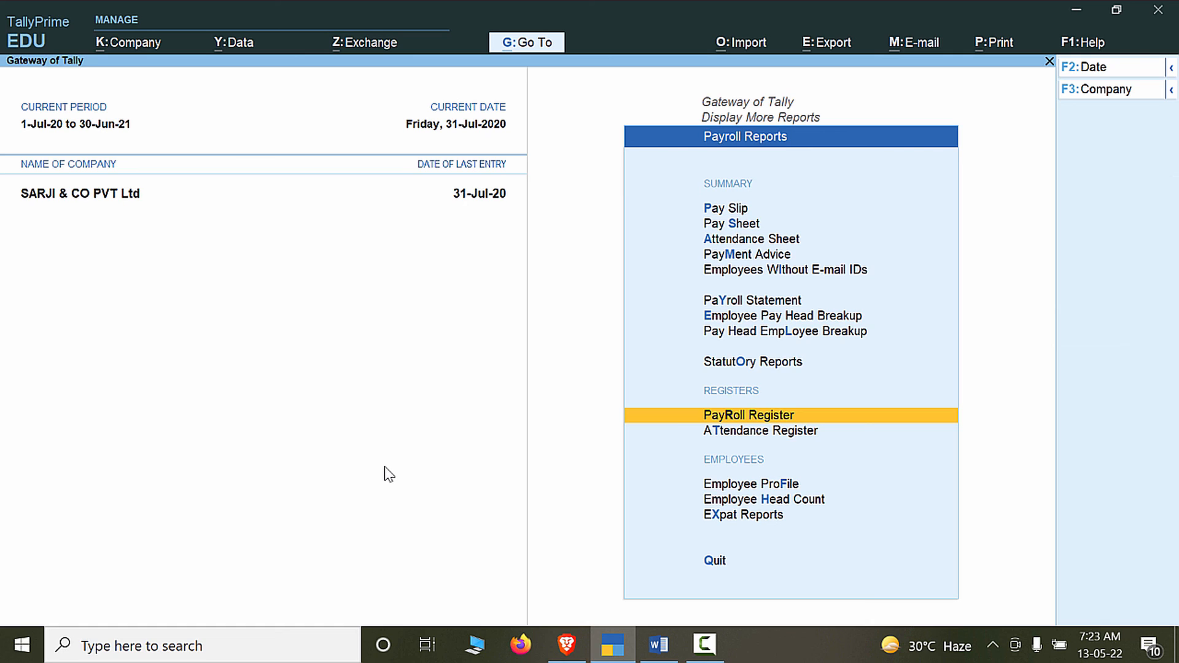
Reopen the Payroll Register, inspect July's Basic Salary payroll voucher, and leave it without saving changes.
key("Return")
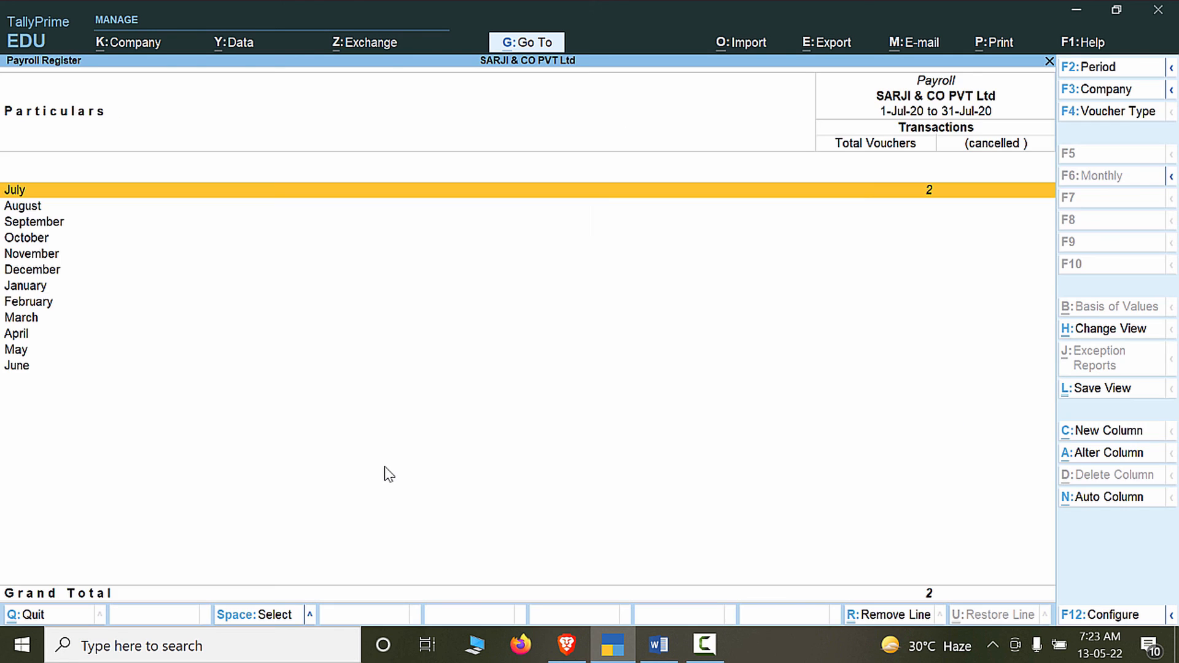
key("Return")
key("Down")
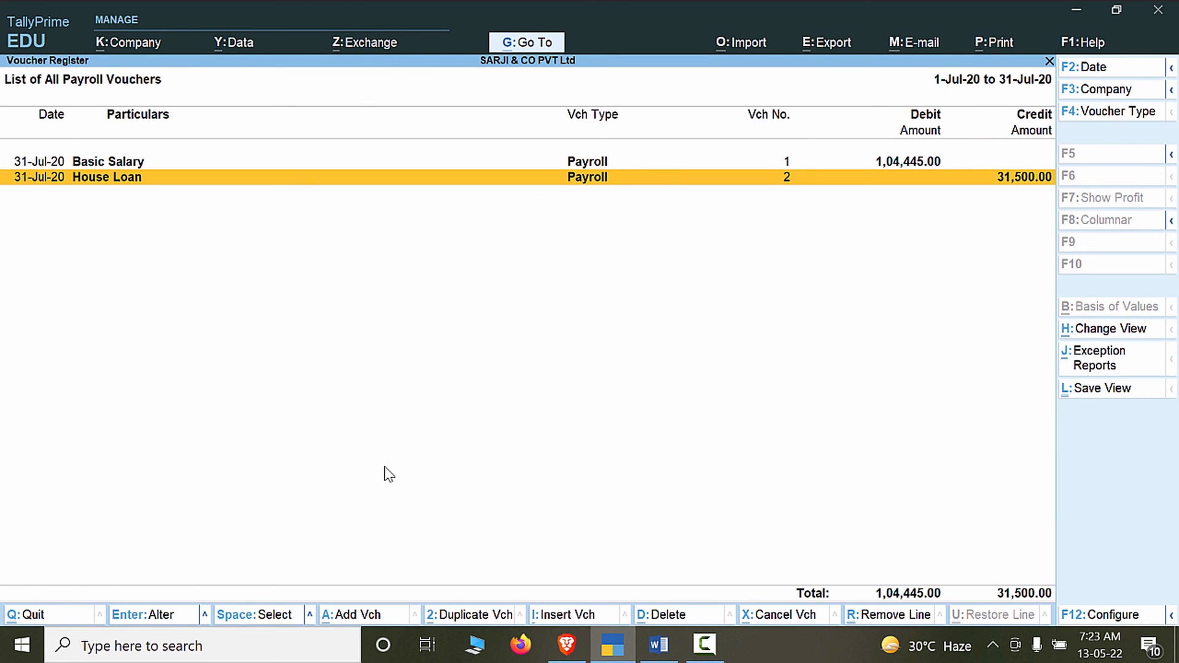
key("Up")
key("Return")
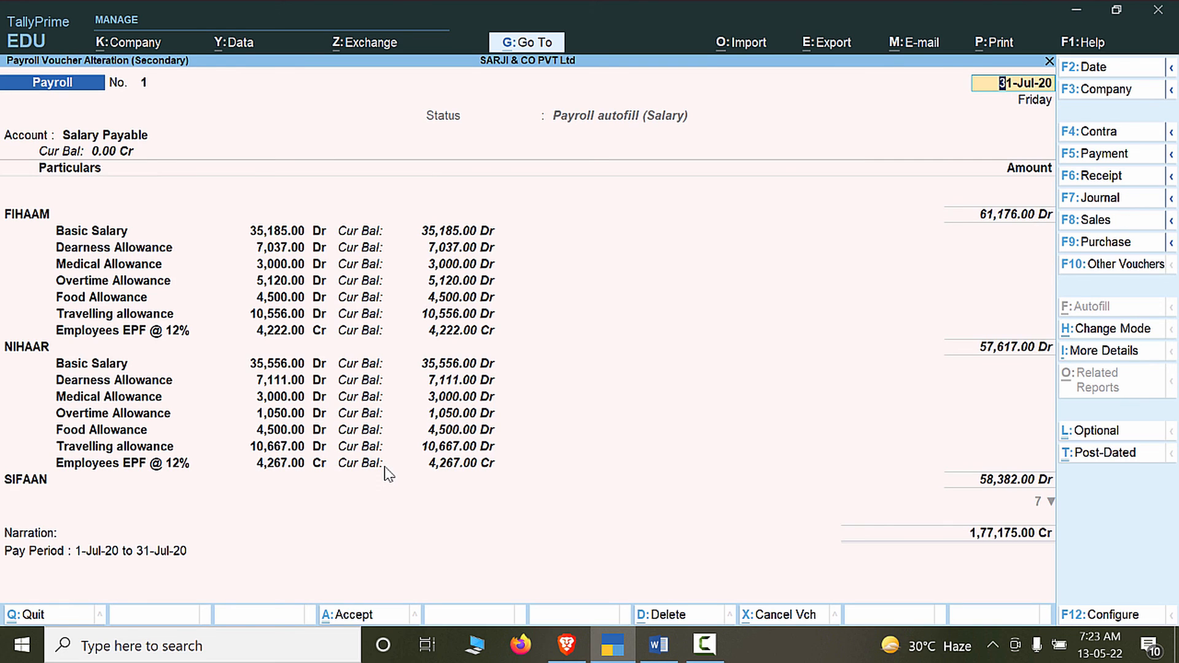
key("Escape")
key("y")
key("Escape")
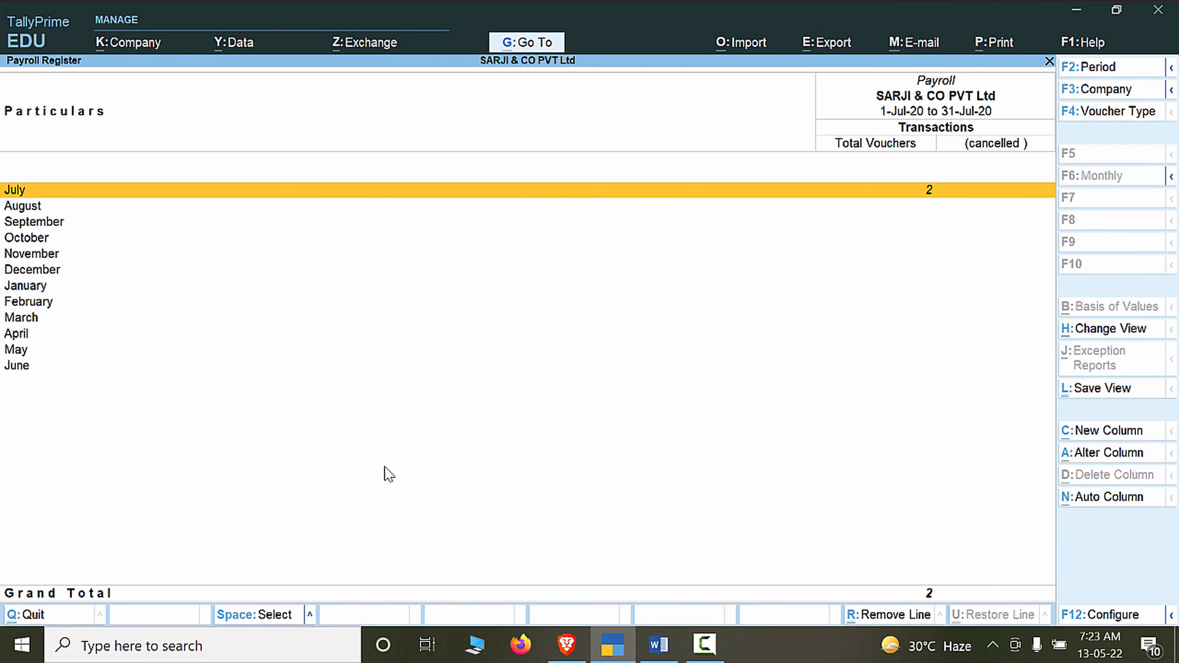
key("Escape")
Open the Employee Profile report for the first individual employee listed.
key("Down")
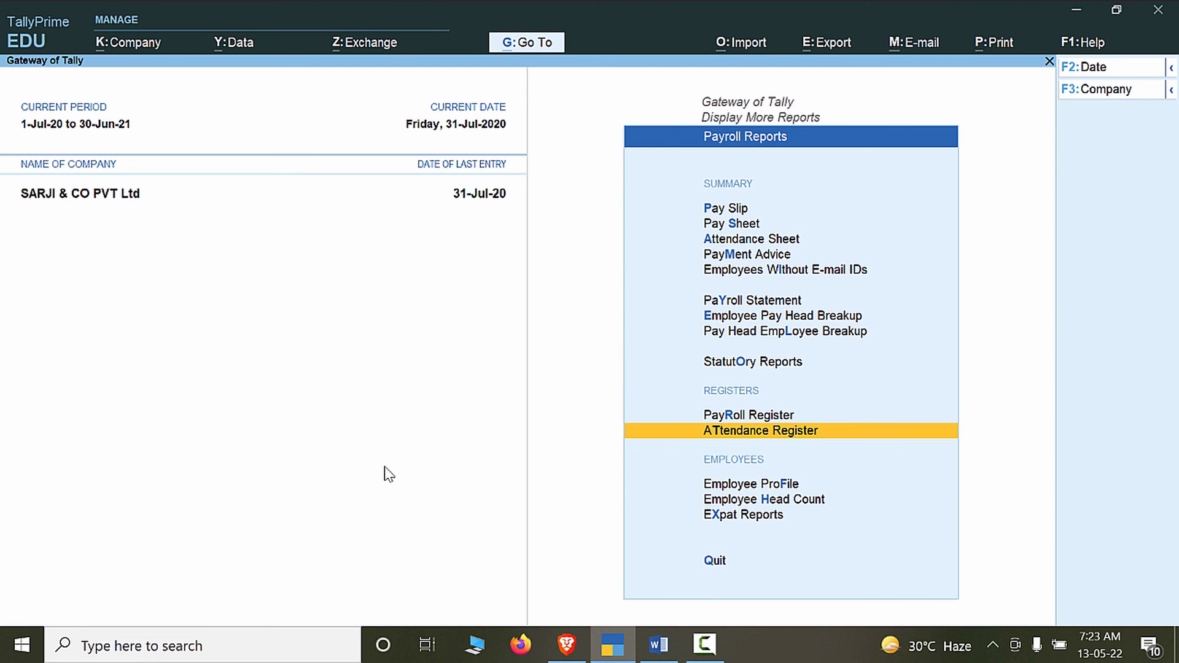
key("Down")
key("Down")
key("Up")
key("Return")
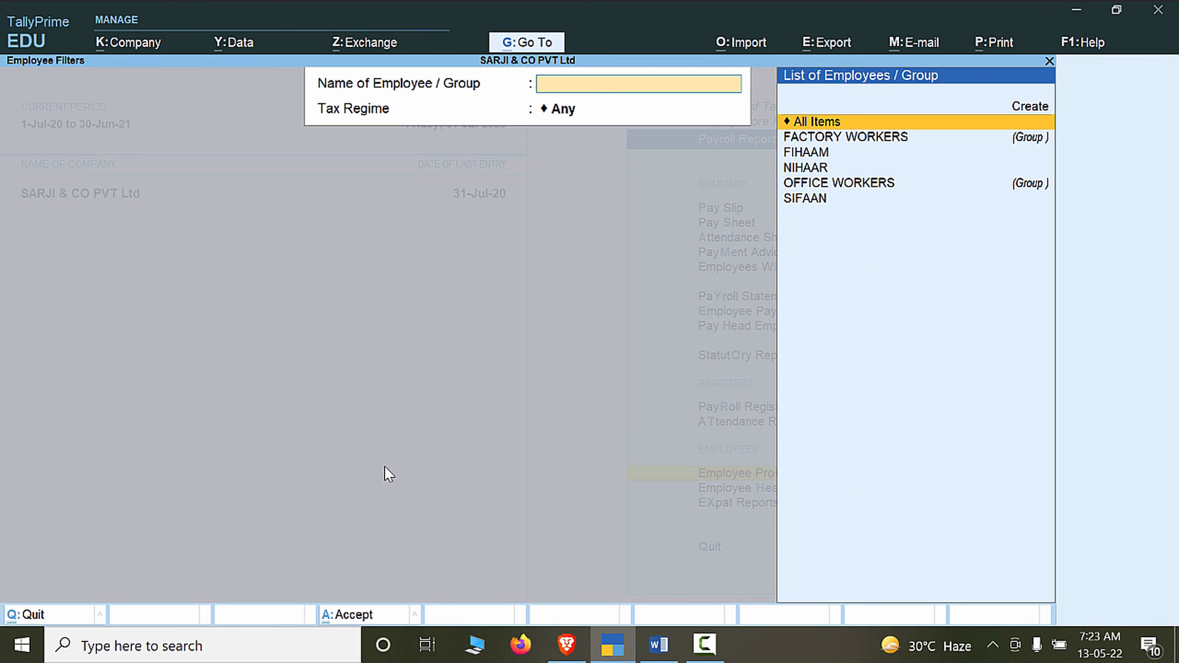
key("Down")
key("Return")
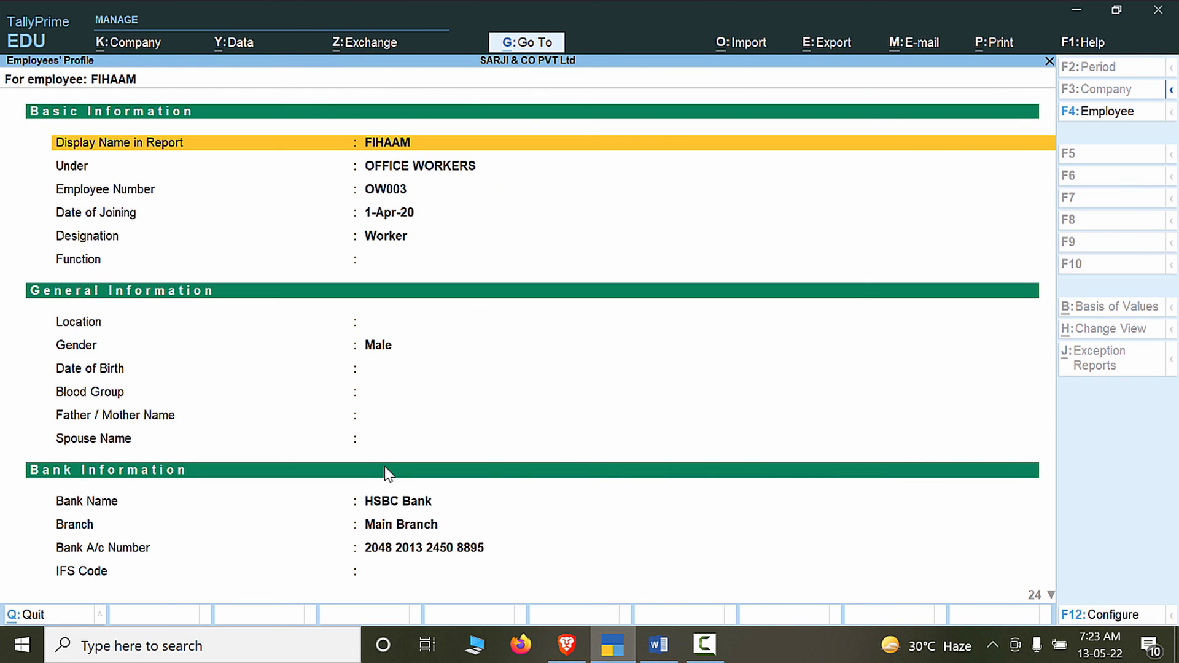
Examine the basic, general and bank information in the employee's profile and return to the payroll reports list.
key("Down")
key("Down")
key("Down")
key("Down")
key("Down")
key("Down")
key("Down")
key("Down")
key("Down")
key("Down")
key("Down")
key("Down")
key("Down")
key("Down")
key("Down")
key("Down")
key("Down")
key("Down")
key("Down")
key("Down")
key("Down")
key("Down")
key("Down")
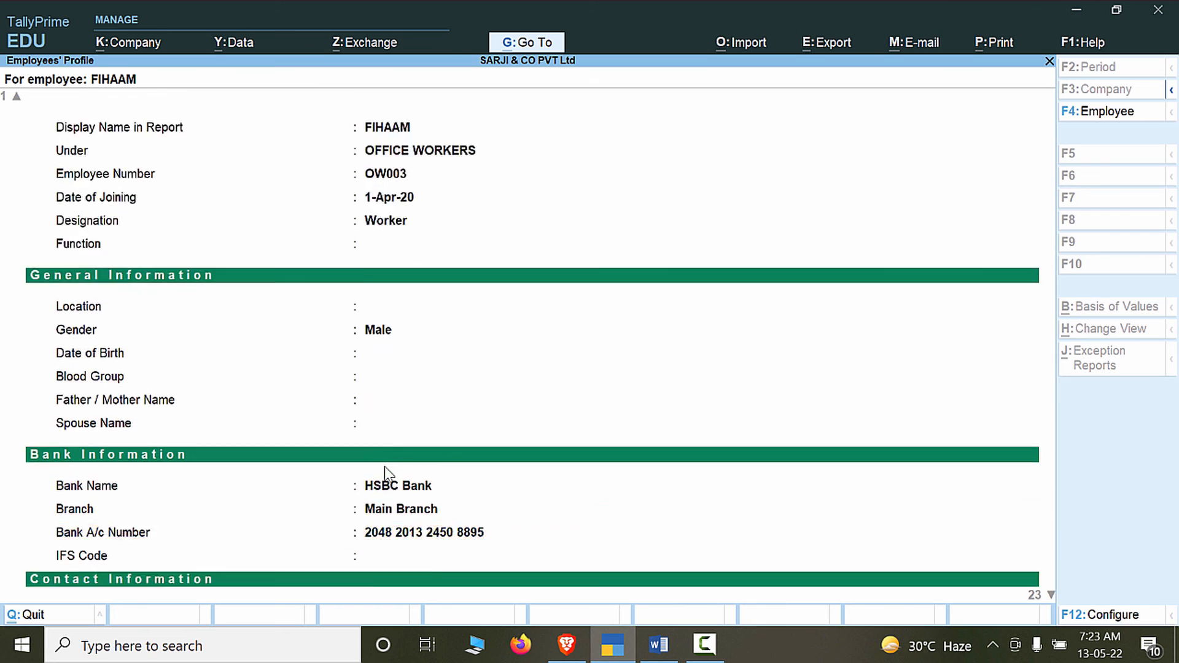
key("Escape")
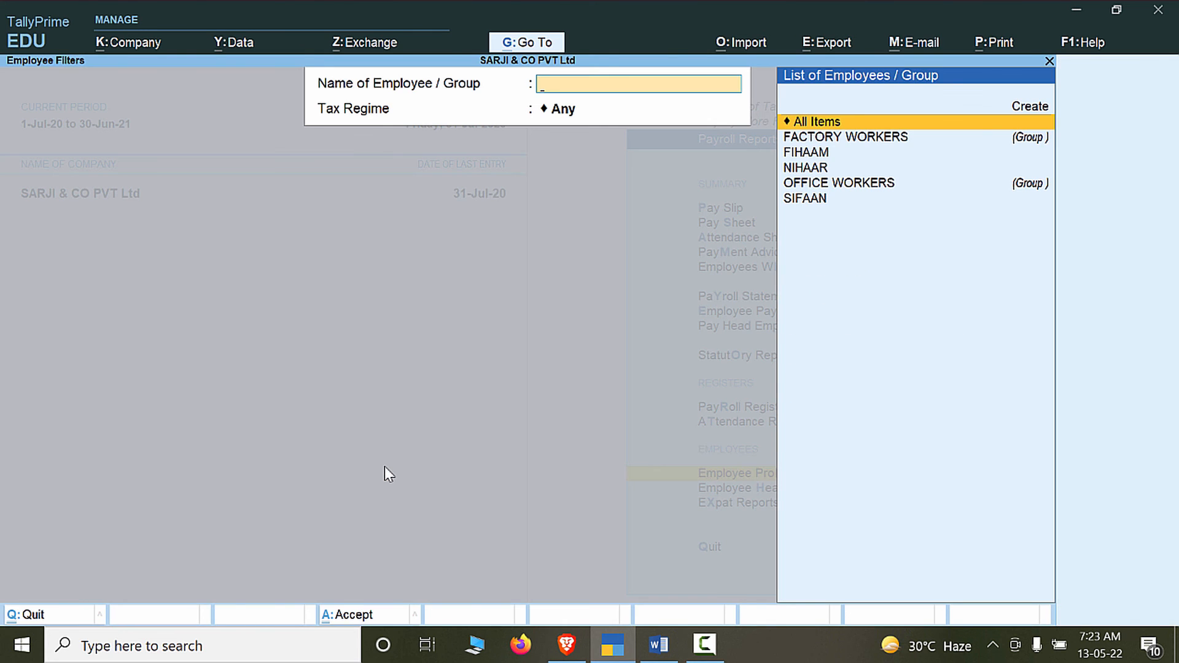
key("Escape")
View the Employee Head Count report with the monthly salary and wages payment summary for July.
key("Down")
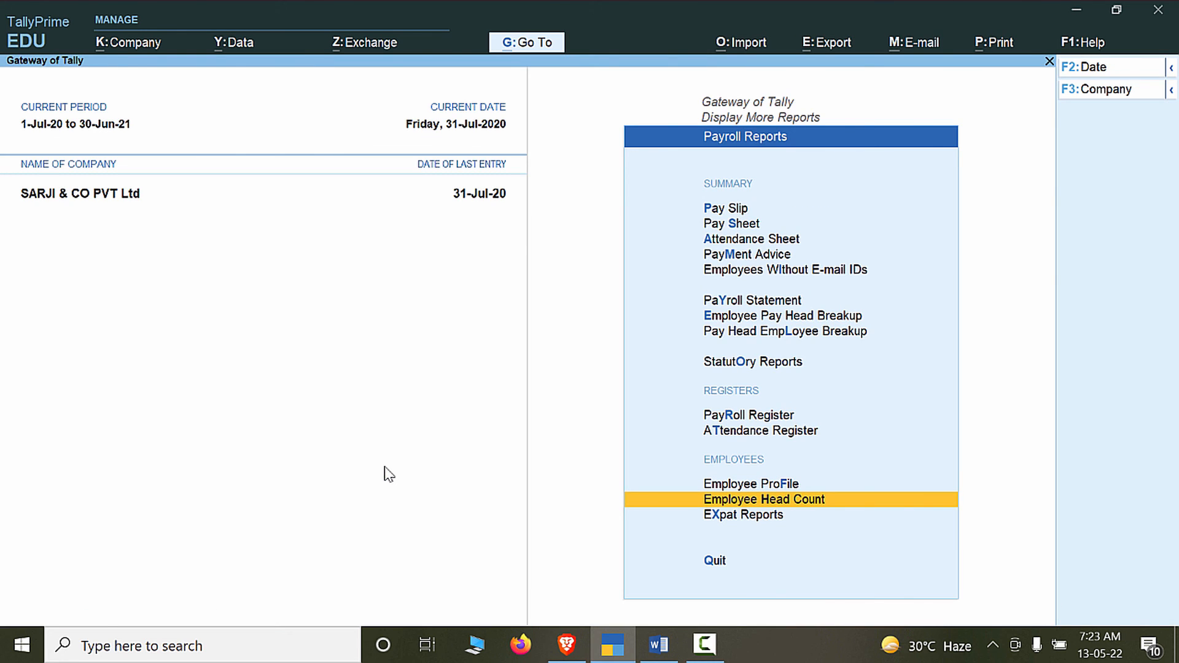
key("Return")
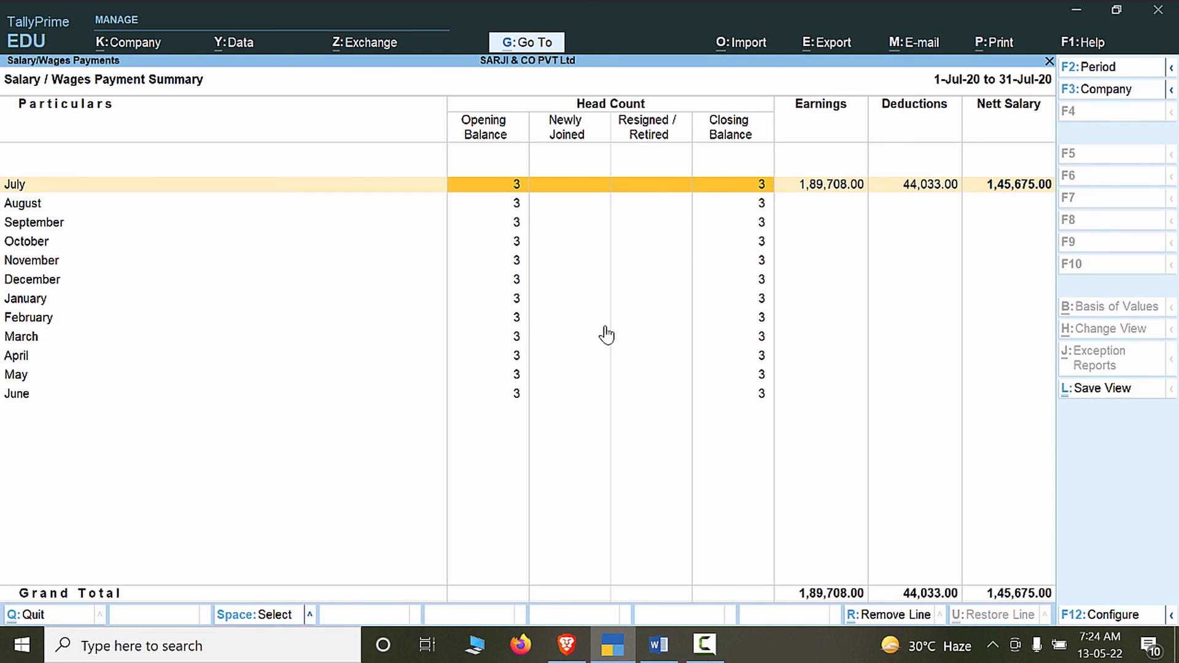
key("Escape")
Open the Pay Head Employee Breakup report and go back to the payroll reports list.
key("Down")
key("Up")
key("Up")
key("Up")
key("Up")
key("Up")
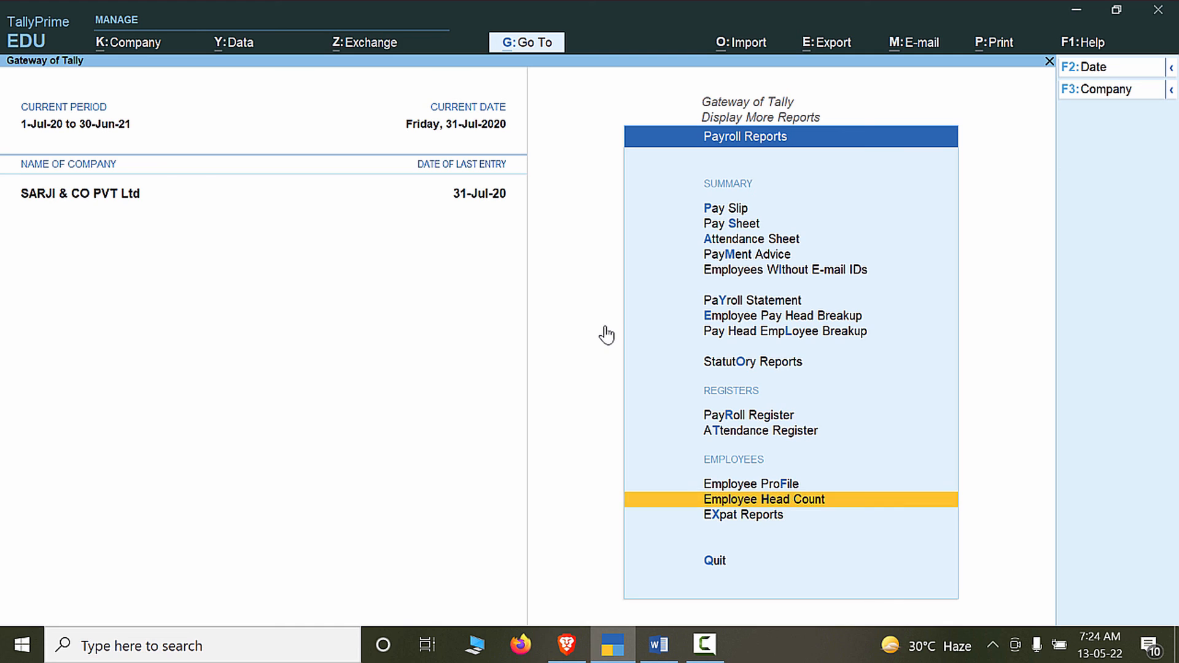
key("Up")
key("Return")
key("Escape")
View the Employee Pay Head Breakup report for the Basic Salary pay head and return to the payroll reports list.
key("Up")
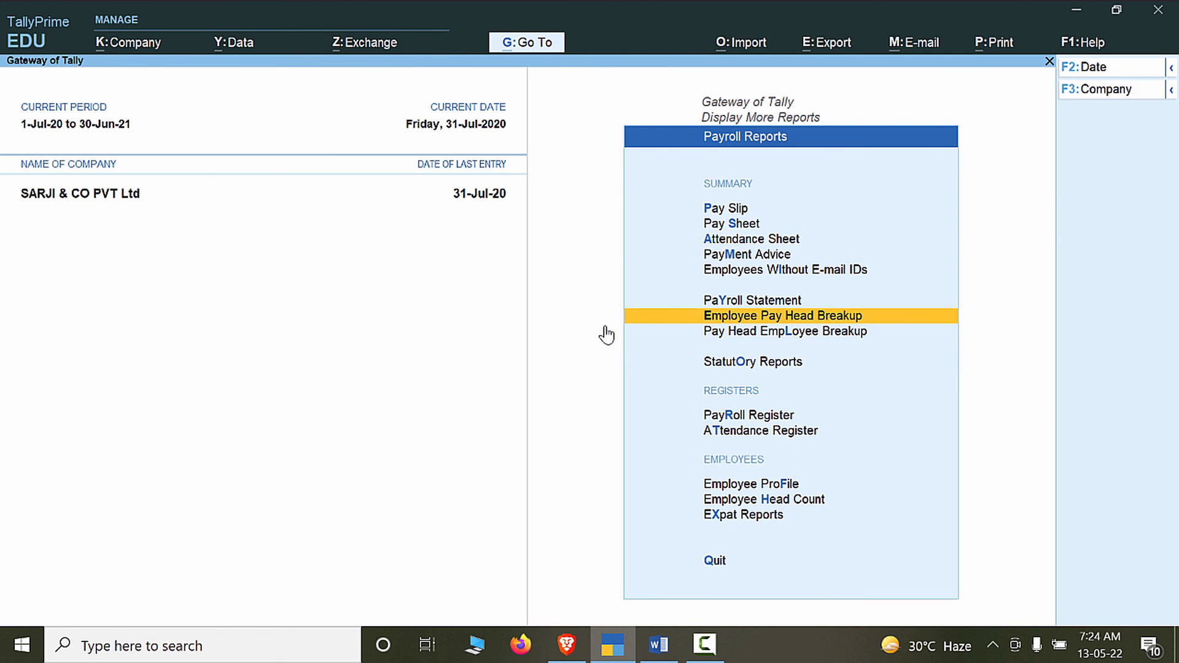
key("Return")
key("Return")
key("Escape")
key("BackSpace")
key("Escape")
key("Down")
key("Up")
key("Return")
key("Return")
key("Escape")
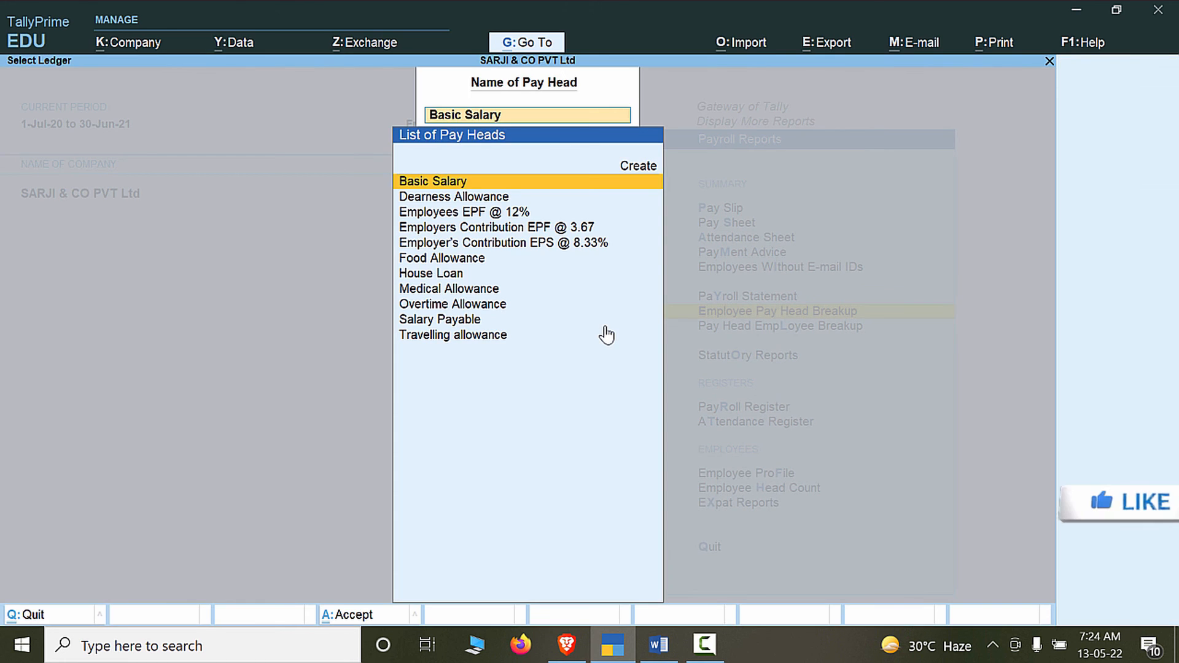
key("BackSpace")
key("Escape")
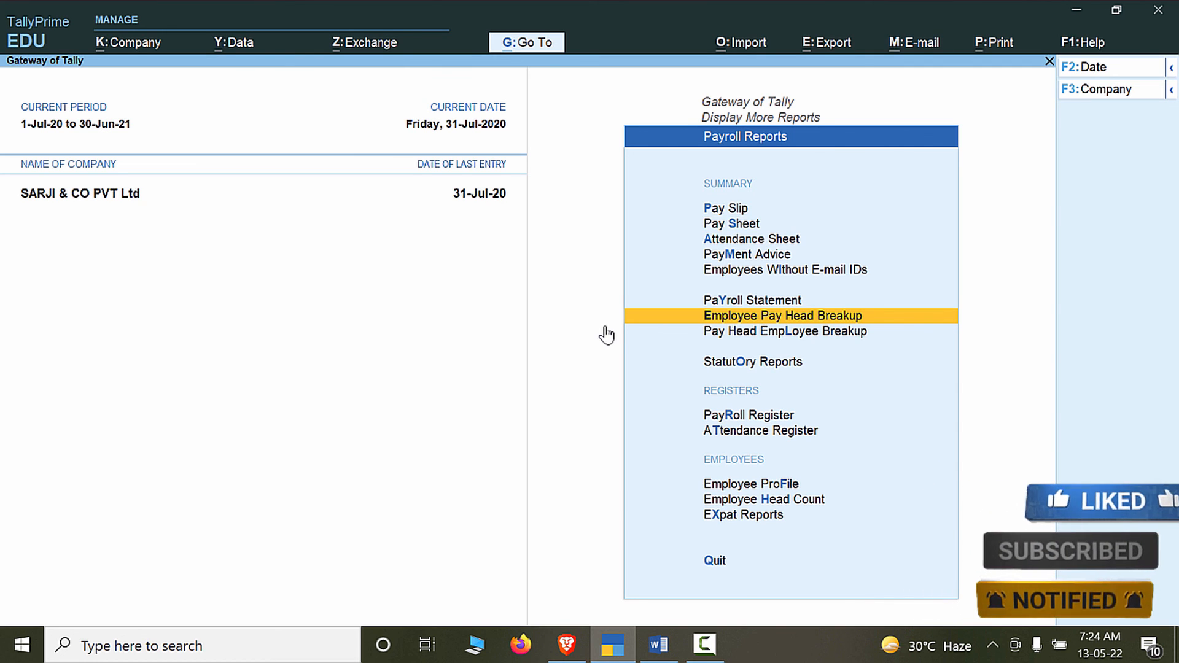
Check the Employee Pay Head Breakup report once more and go back to the payroll reports list.
key("Down")
key("Up")
key("Return")
key("Return")
key("Escape")
key("Escape")
key("Escape")
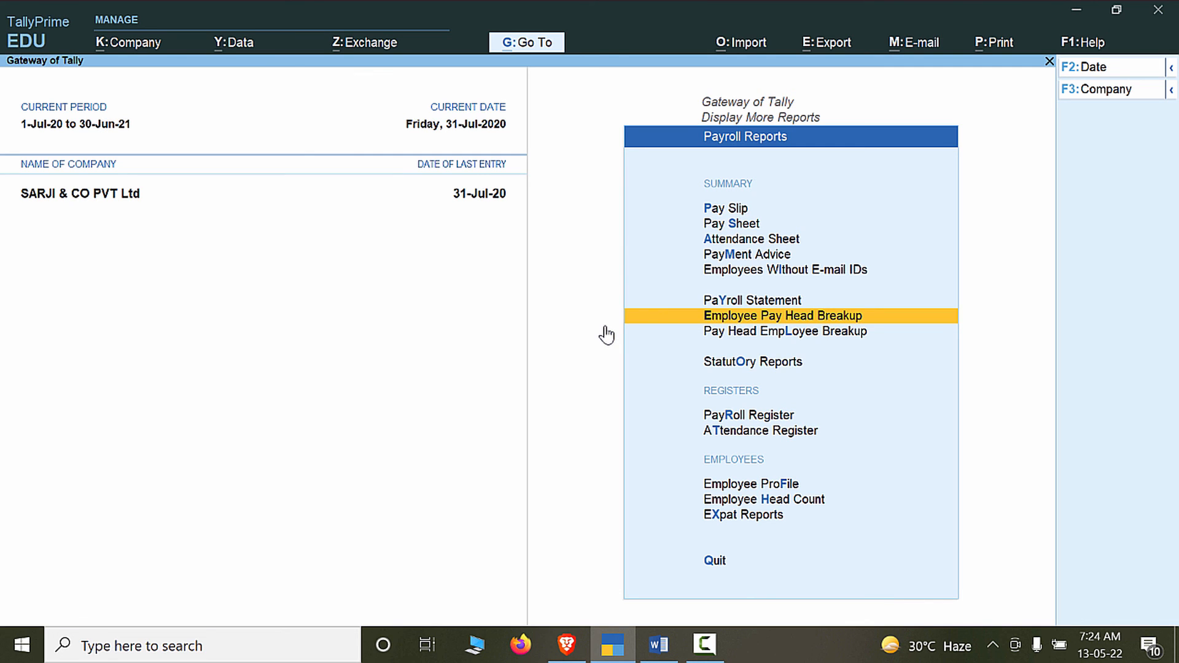